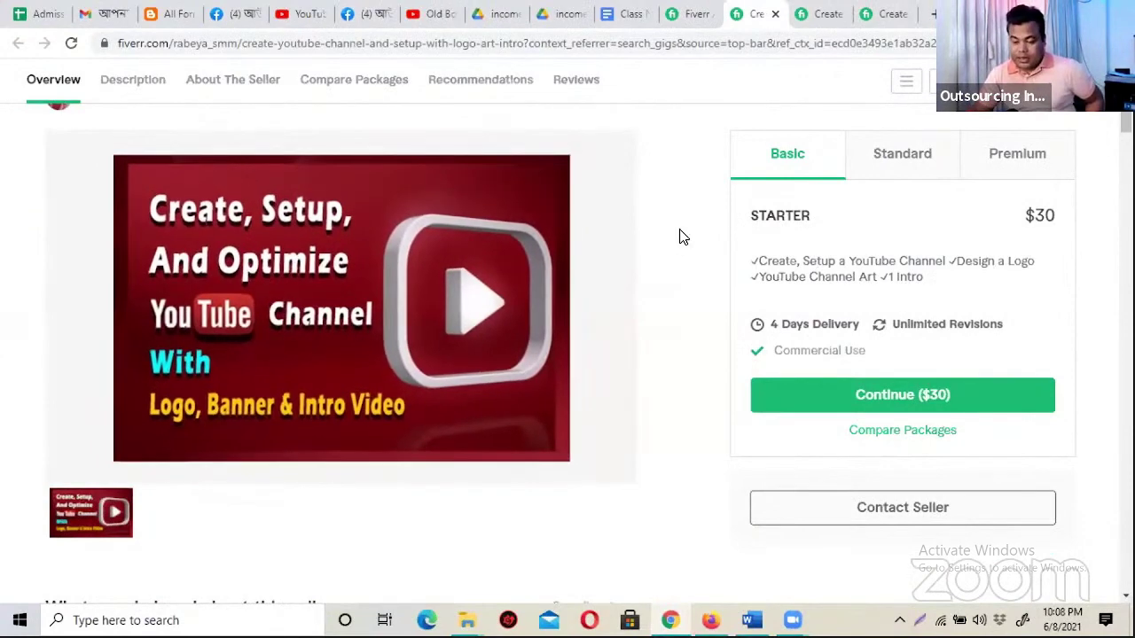
# - Examine the $30 YouTube channel setup gig's image, seller review and start of its description
pyautogui.scroll(-2, 671, 242)
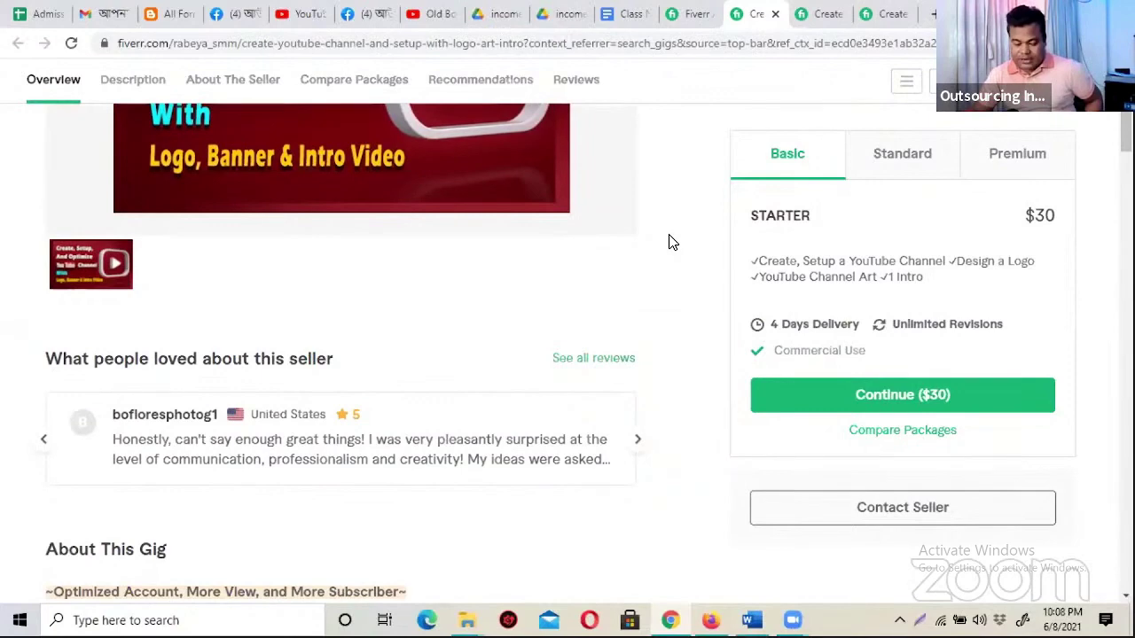
pyautogui.scroll(2, 671, 242)
pyautogui.scroll(-3, 652, 242)
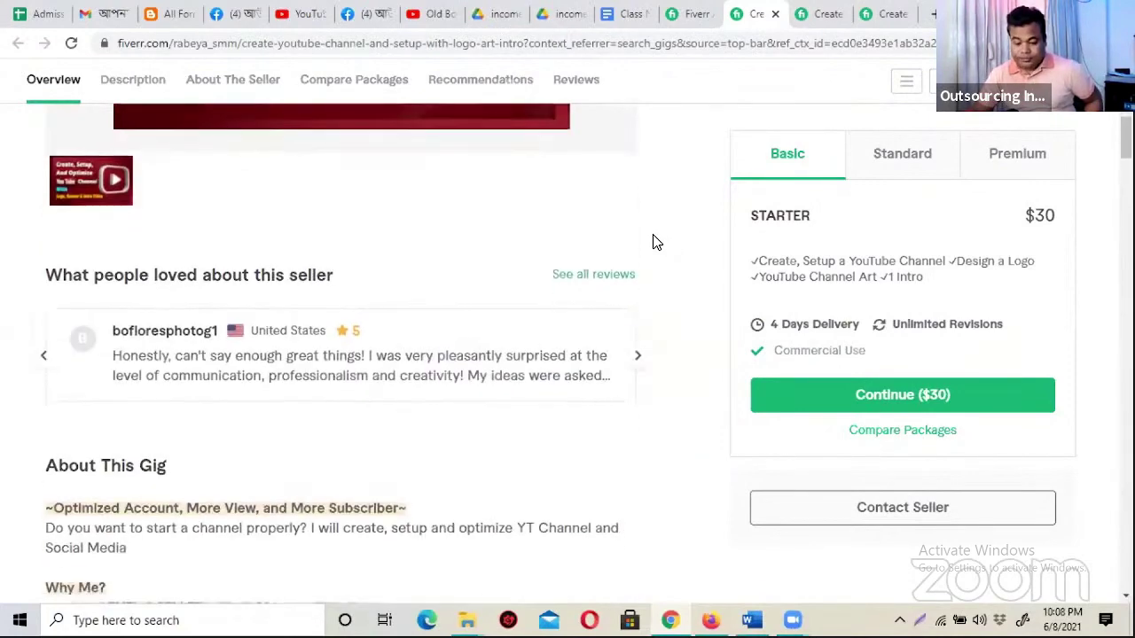
pyautogui.scroll(-1, 654, 241)
pyautogui.scroll(4, 650, 241)
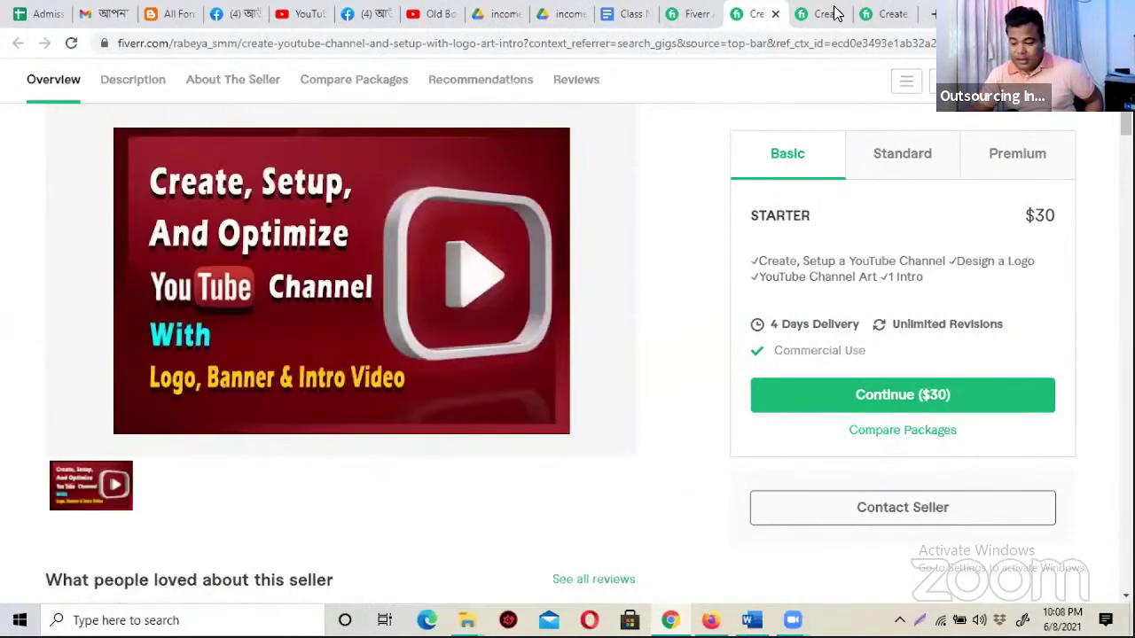
pyautogui.scroll(2, 663, 223)
# - Switch to the $15 YouTube channel gig and review its title wording and gallery image
pyautogui.hotkey('ctrl', 'Tab')
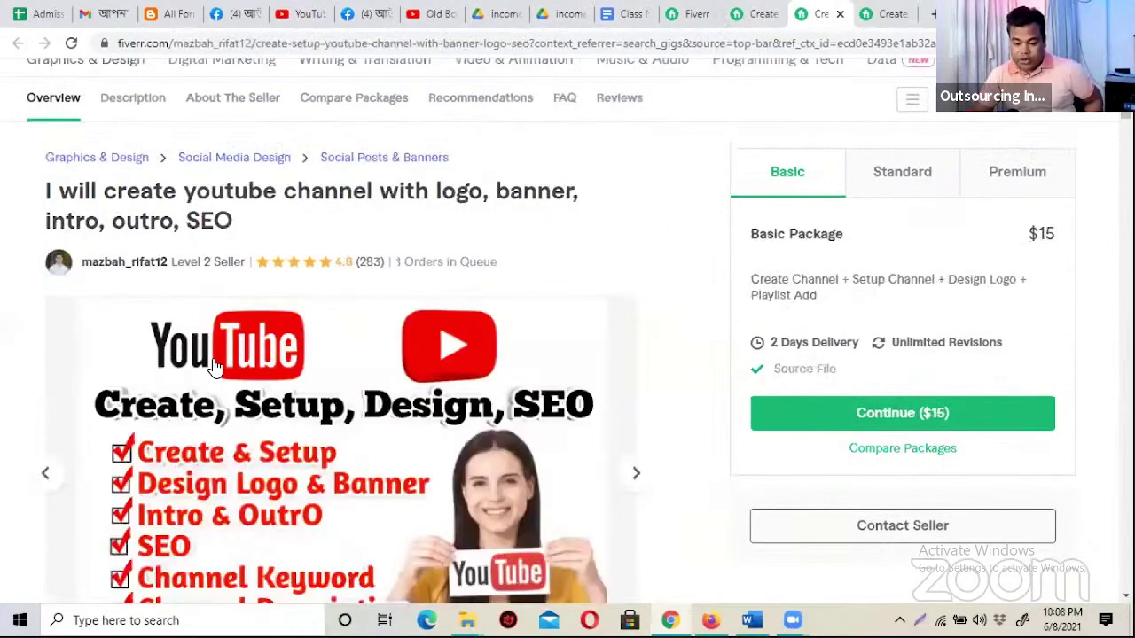
pyautogui.scroll(-2, 404, 358)
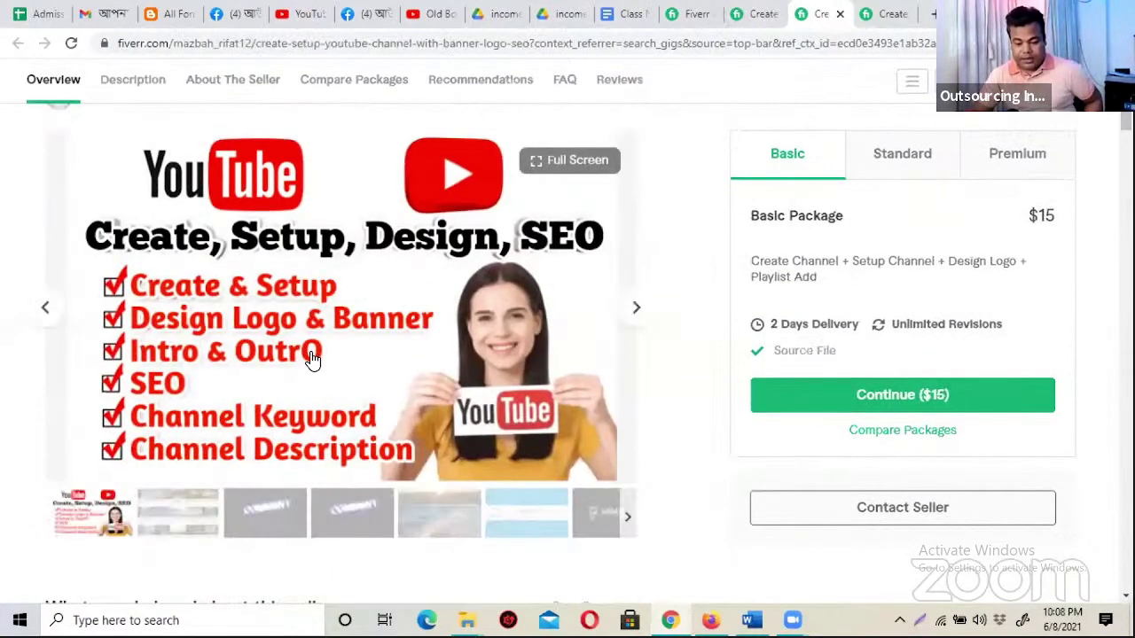
pyautogui.scroll(1, 92, 293)
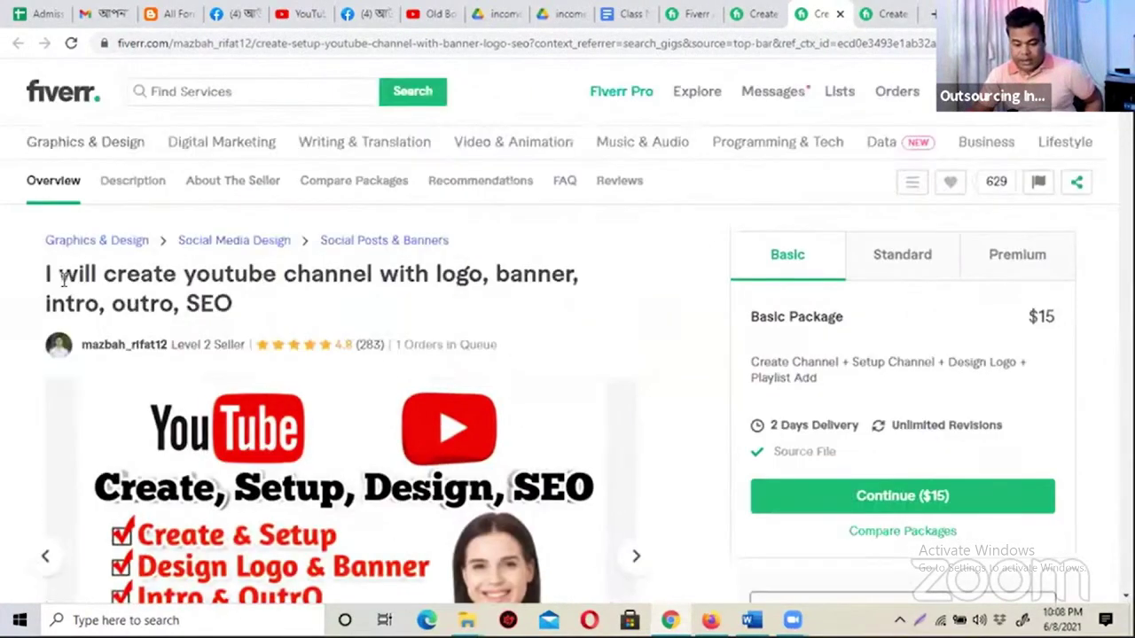
pyautogui.moveTo(58, 274); pyautogui.dragTo(296, 275)
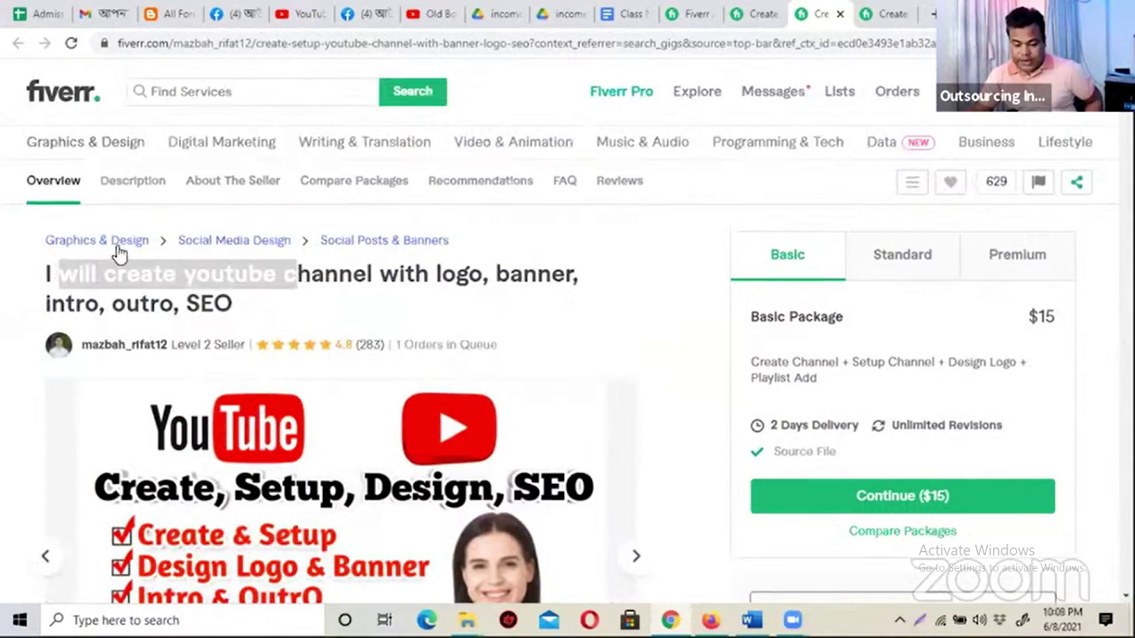
pyautogui.click(494, 333)
pyautogui.scroll(-2, 494, 329)
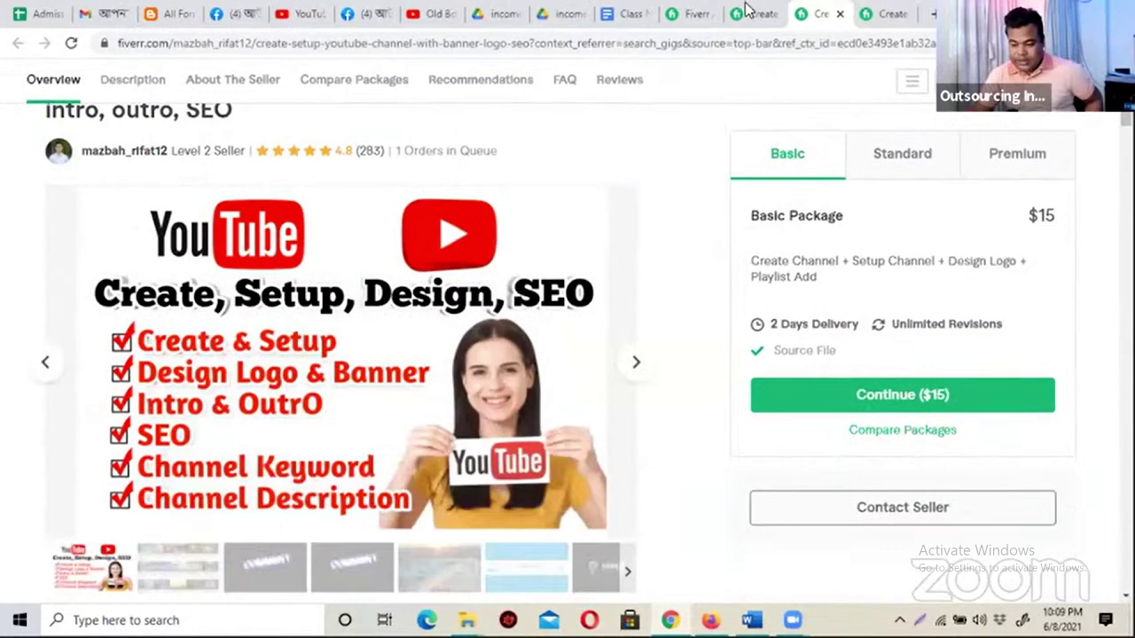
# - Return to the $30 YouTube channel gig and read its title for comparison
pyautogui.click(747, 10)
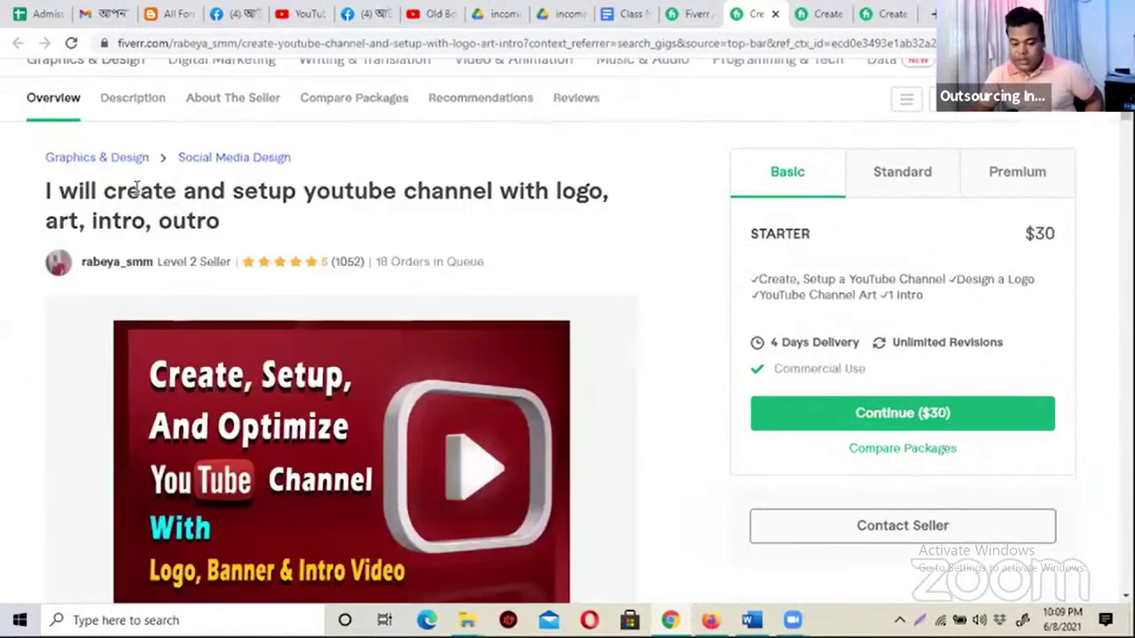
pyautogui.moveTo(139, 191); pyautogui.dragTo(312, 216)
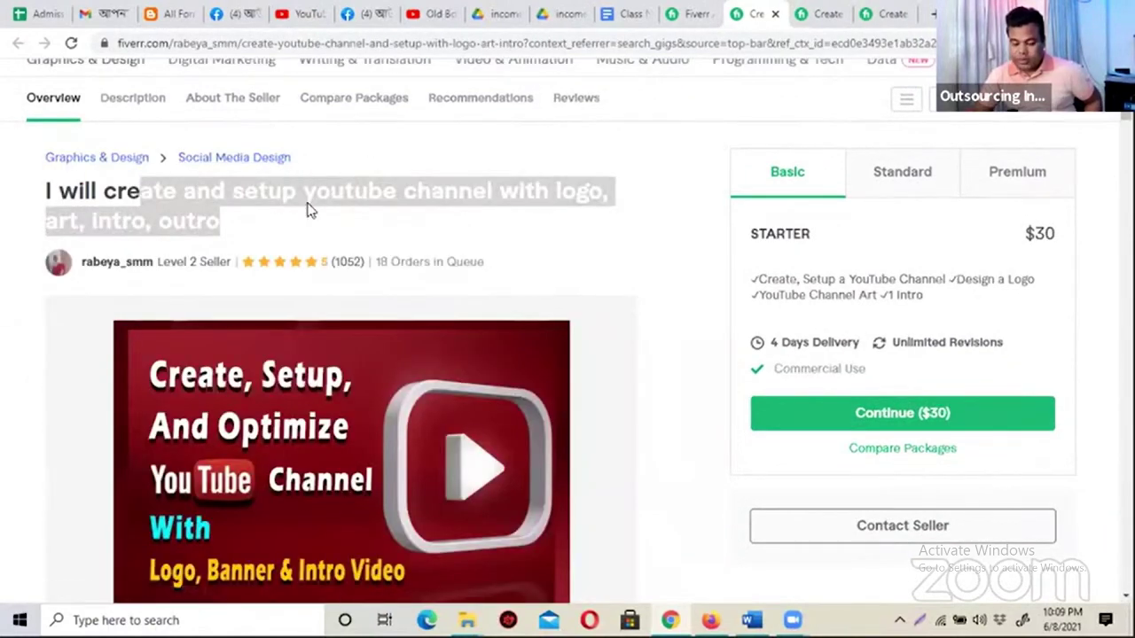
pyautogui.click(309, 210)
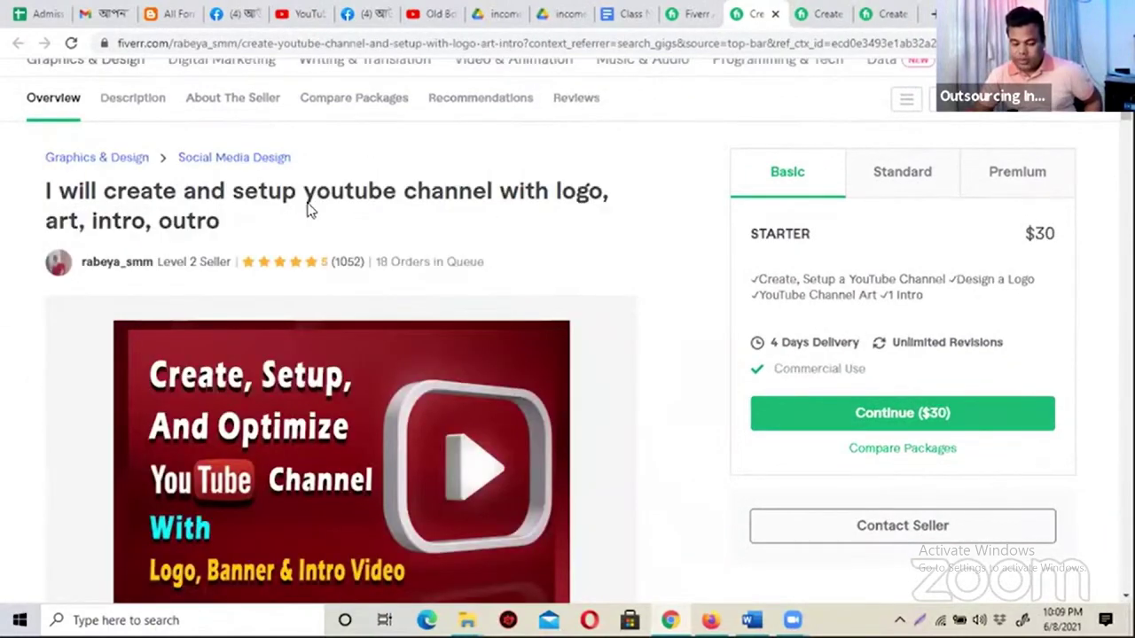
# - Go back to the "youtube channel create" search results and open the account's own seller profile
pyautogui.click(681, 14)
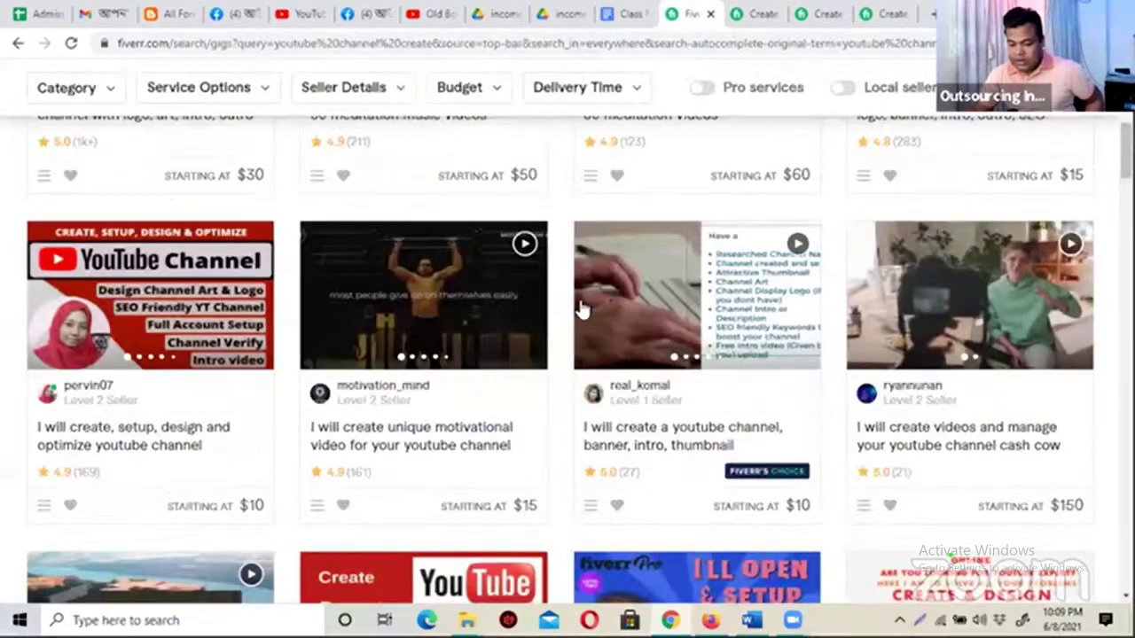
pyautogui.scroll(8, 532, 111)
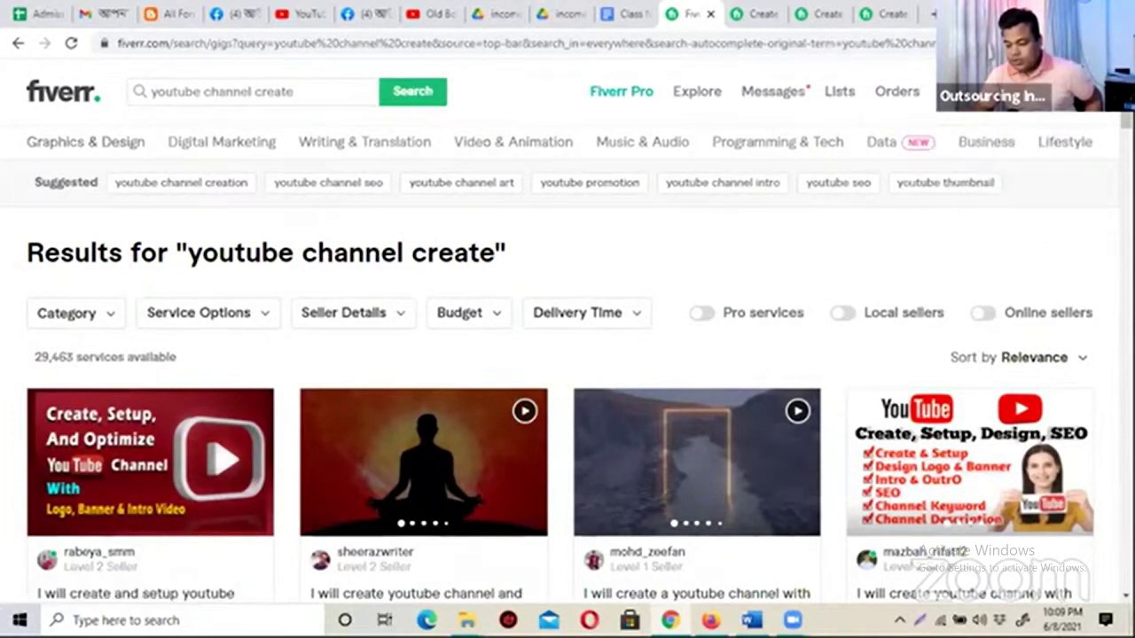
pyautogui.click(992, 96)
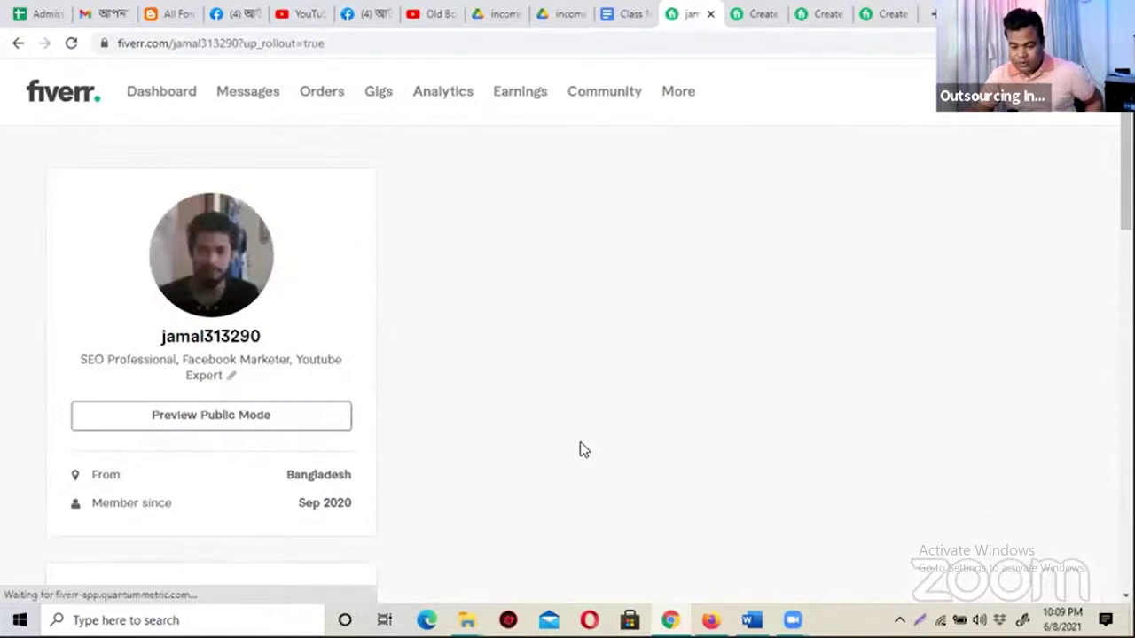
pyautogui.scroll(-3, 567, 447)
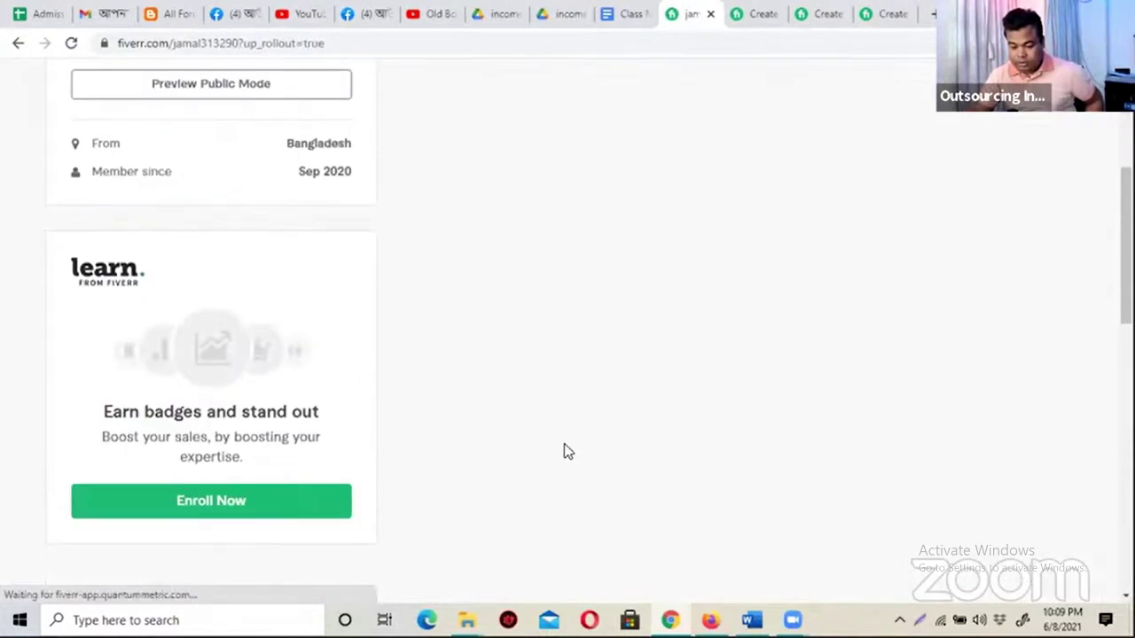
pyautogui.scroll(3, 567, 452)
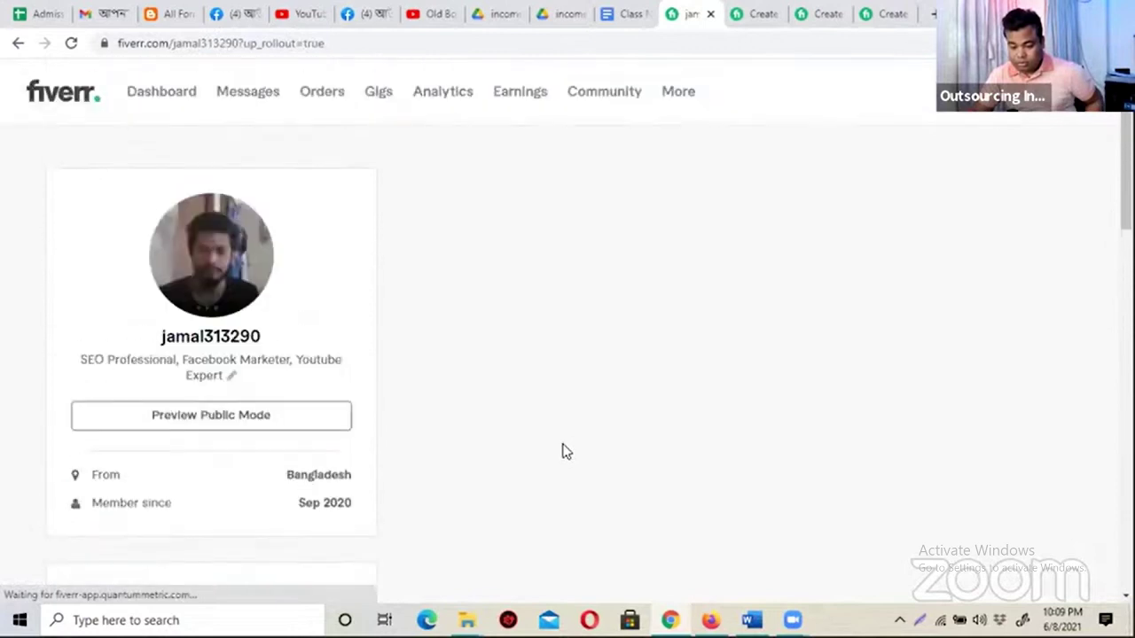
pyautogui.click(694, 44)
pyautogui.scroll(-3, 535, 304)
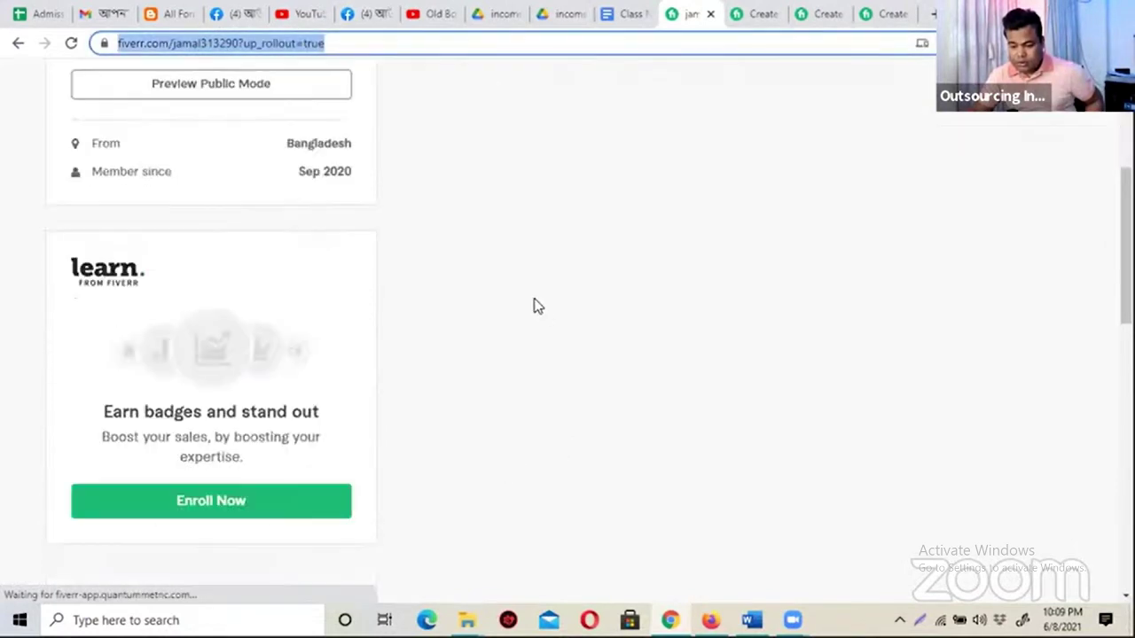
pyautogui.scroll(-4, 258, 232)
pyautogui.scroll(7, 278, 218)
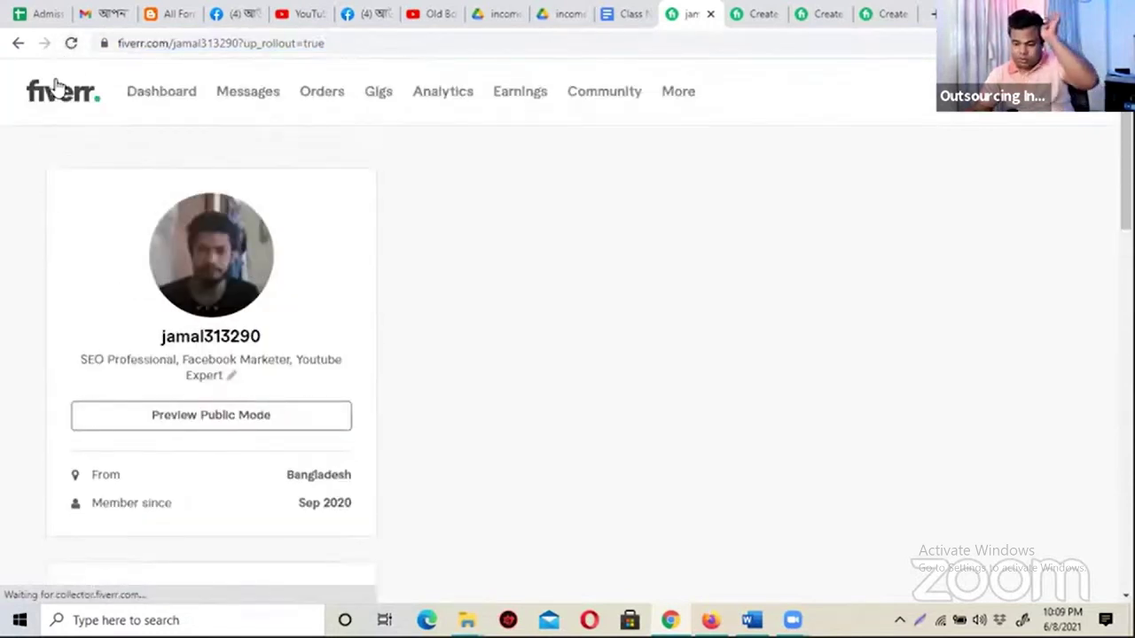
pyautogui.moveTo(353, 252)
pyautogui.click(653, 324)
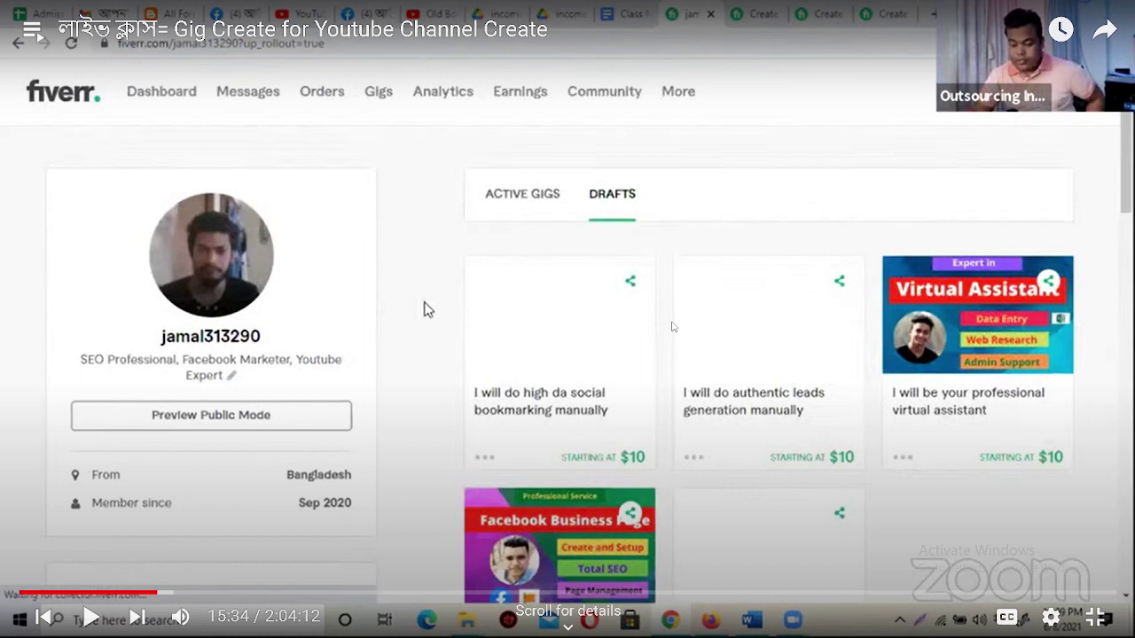
pyautogui.scroll(-3, 759, 382)
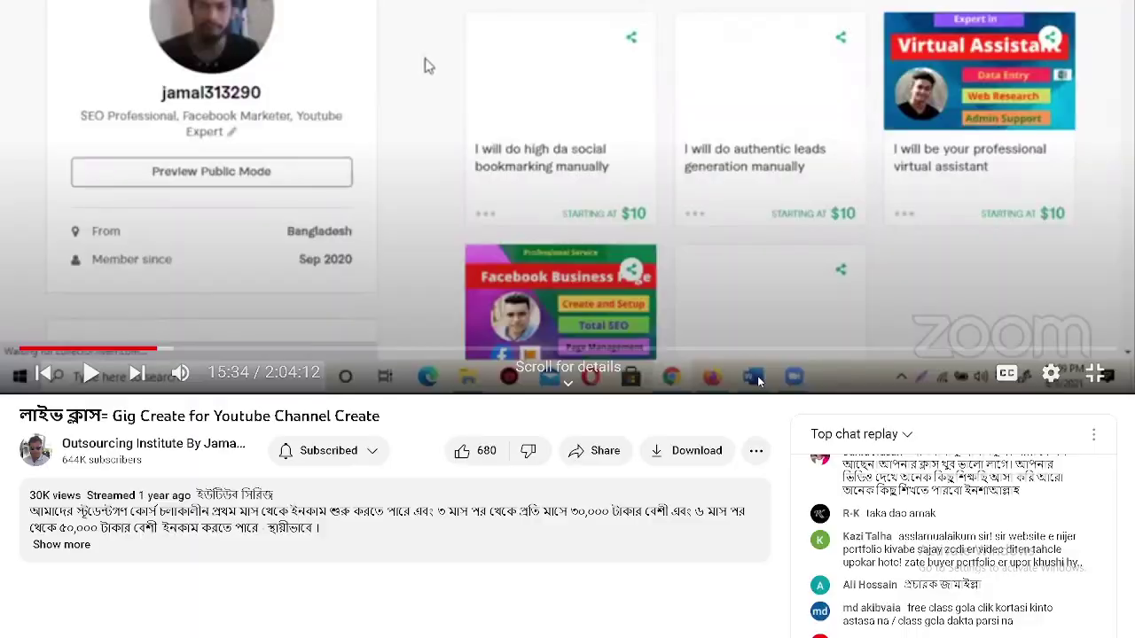
pyautogui.scroll(3, 759, 381)
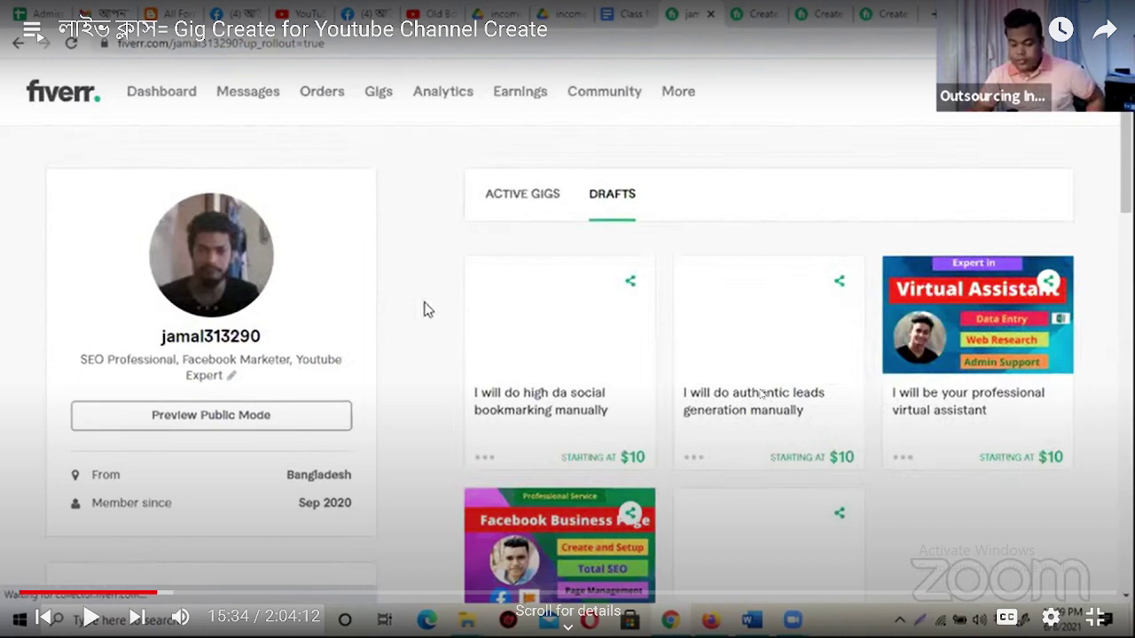
pyautogui.click(427, 309)
pyautogui.click(425, 309)
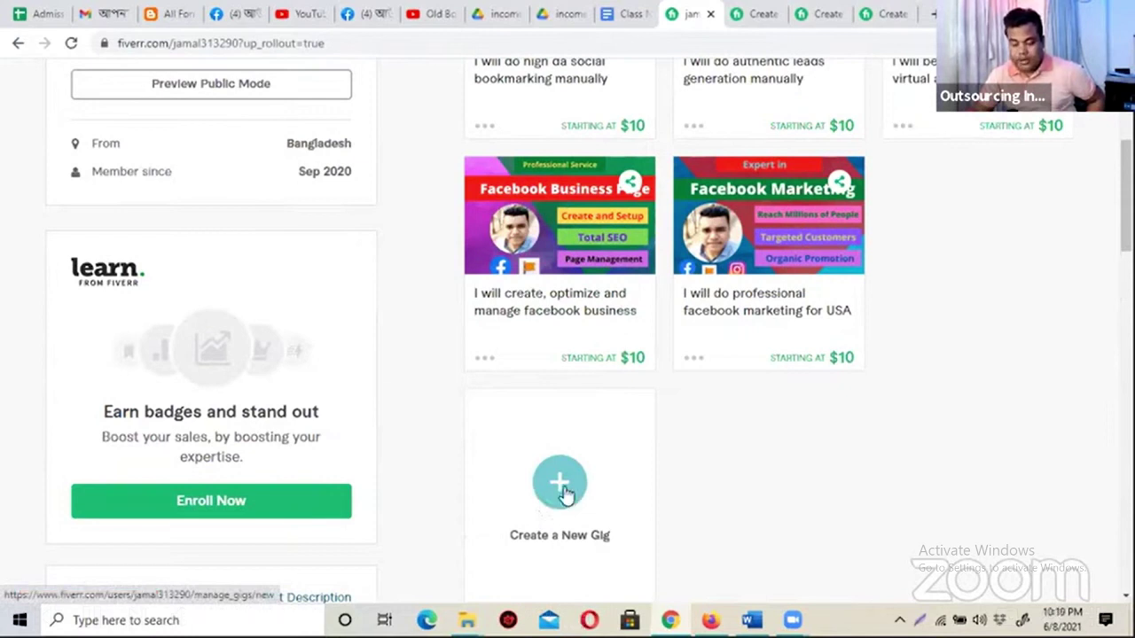
# - Open the account's gig manager and look over the list of draft gigs
pyautogui.moveTo(873, 407)
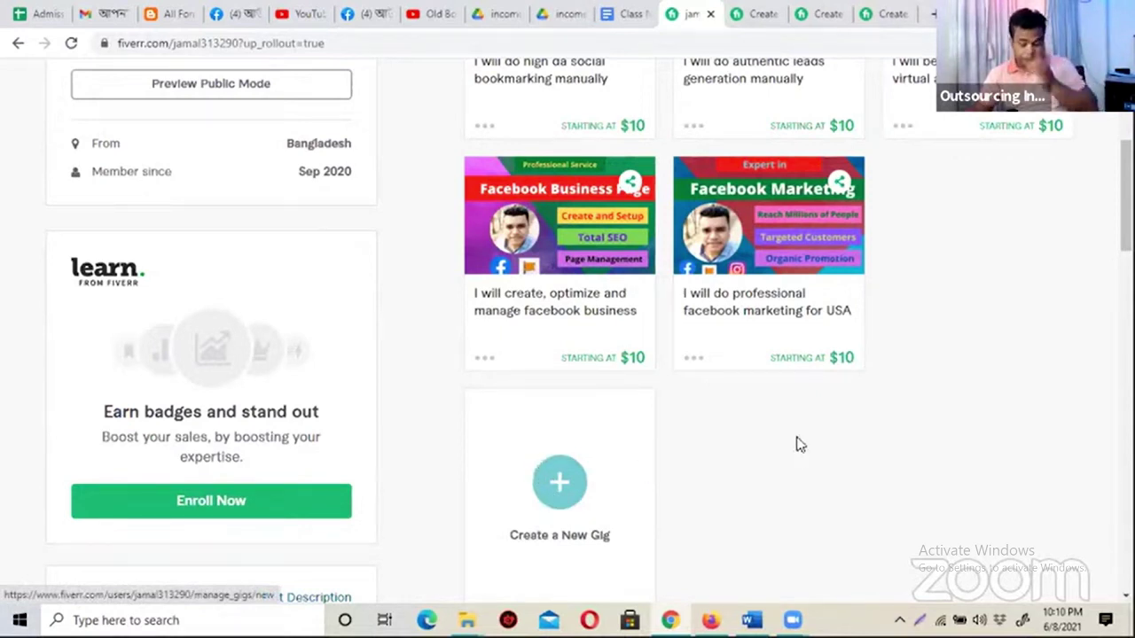
pyautogui.click(556, 483)
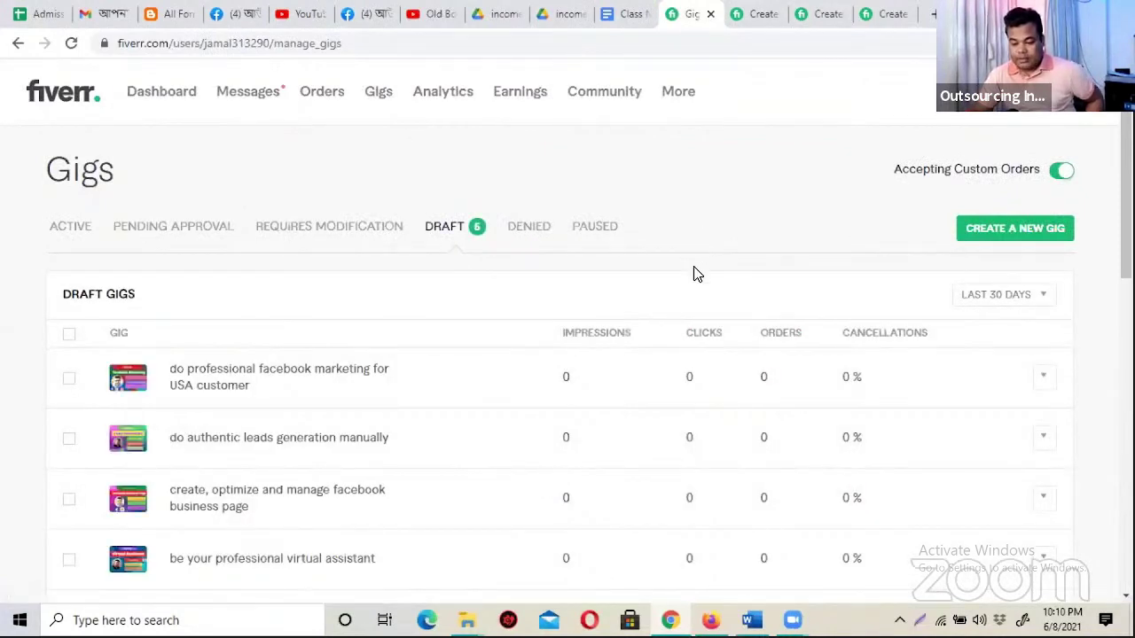
pyautogui.scroll(-3, 682, 263)
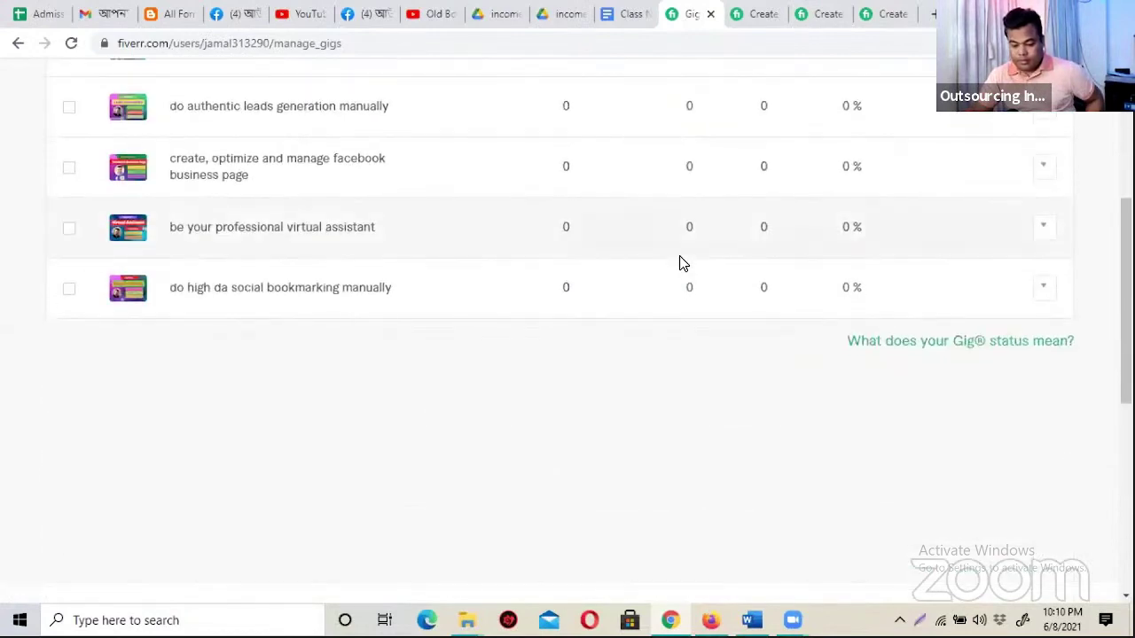
pyautogui.scroll(3, 682, 263)
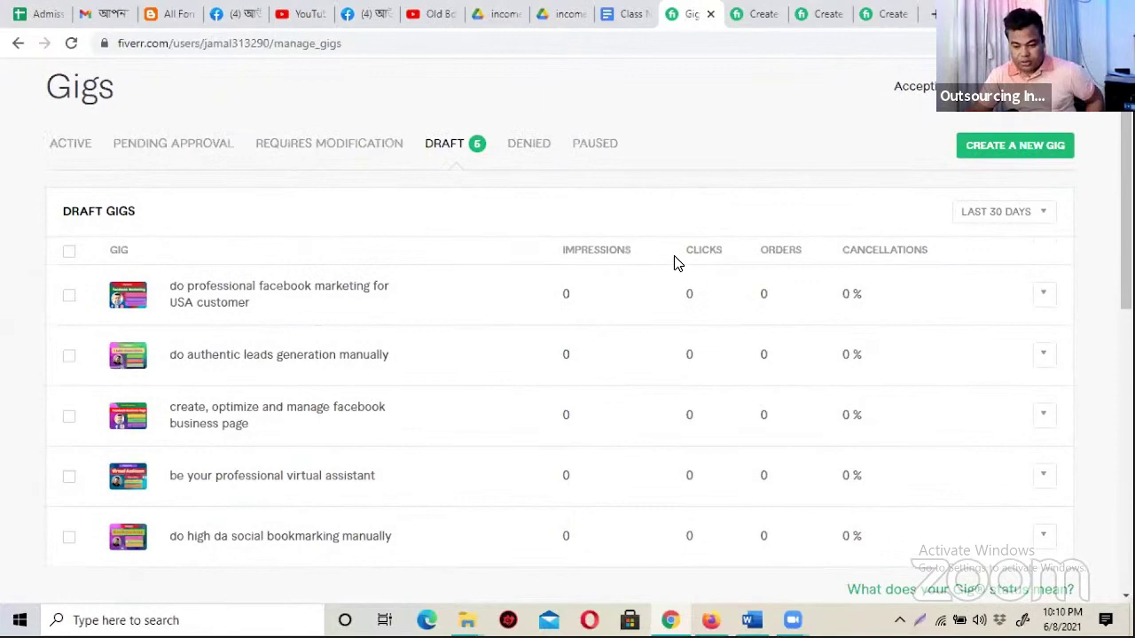
pyautogui.scroll(-3, 671, 263)
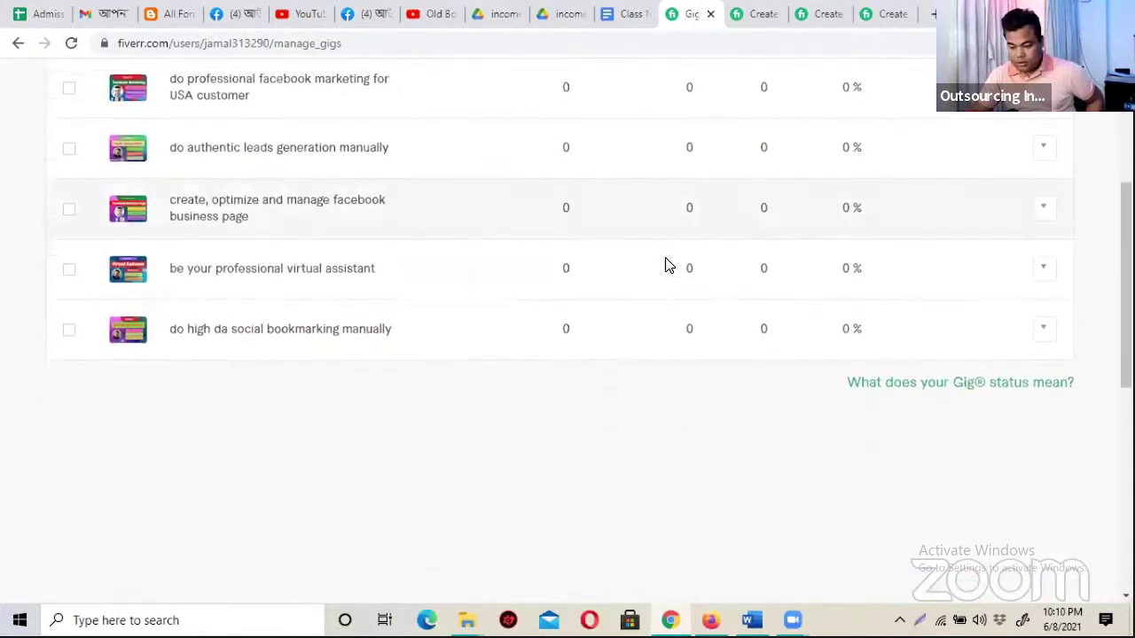
pyautogui.scroll(3, 666, 263)
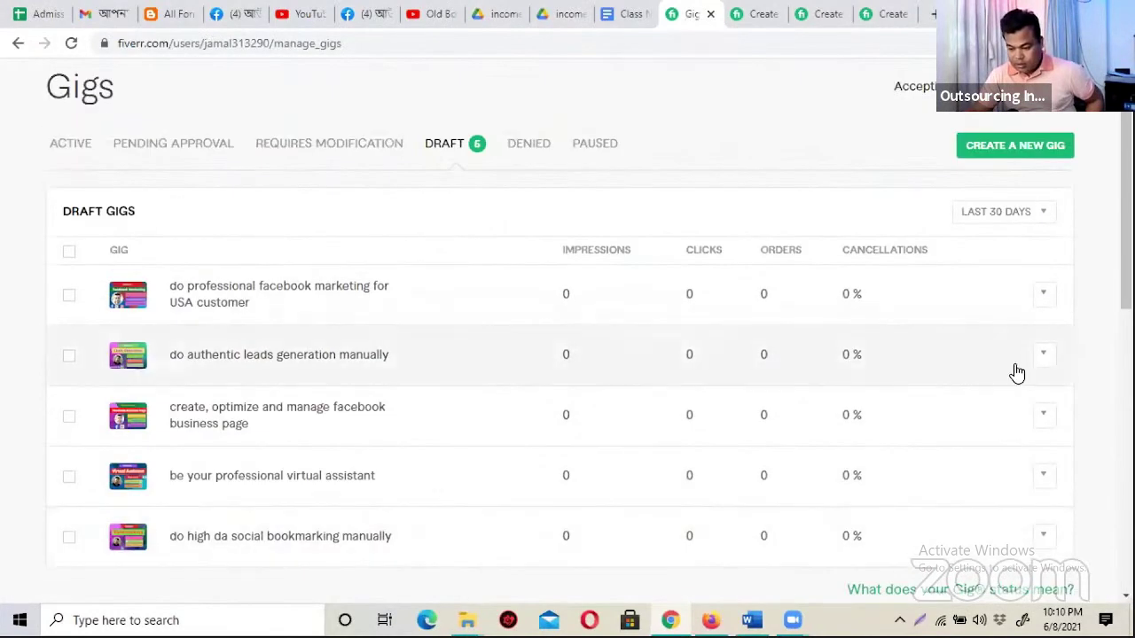
# - Delete the draft gig "do authentic leads generation manually" and return to the draft gigs list
pyautogui.click(1048, 359)
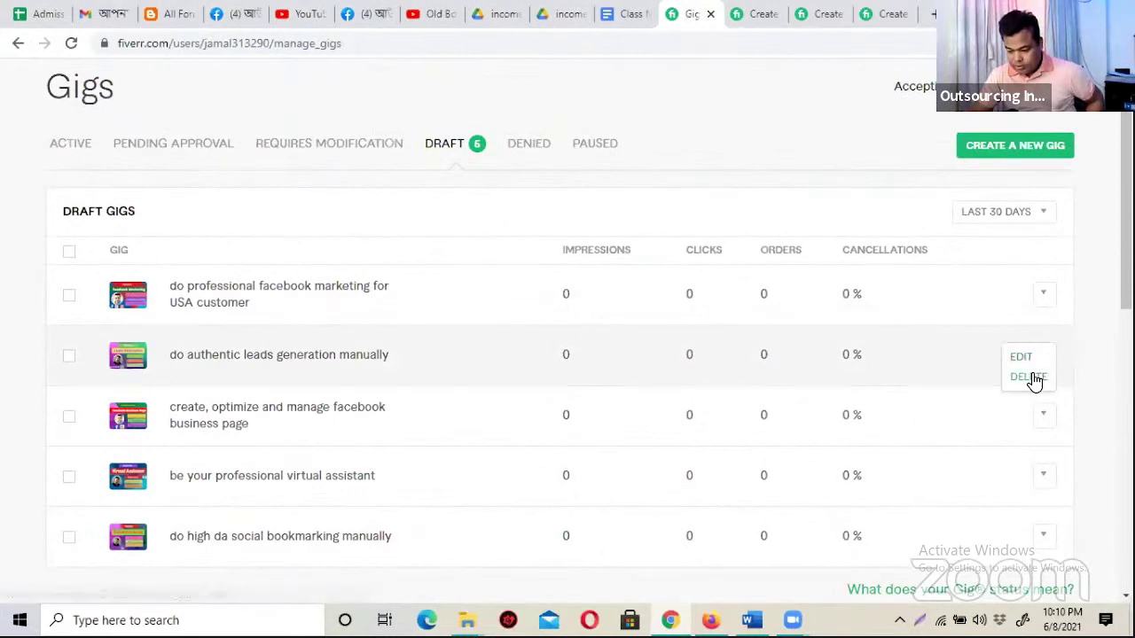
pyautogui.click(1031, 379)
pyautogui.click(656, 137)
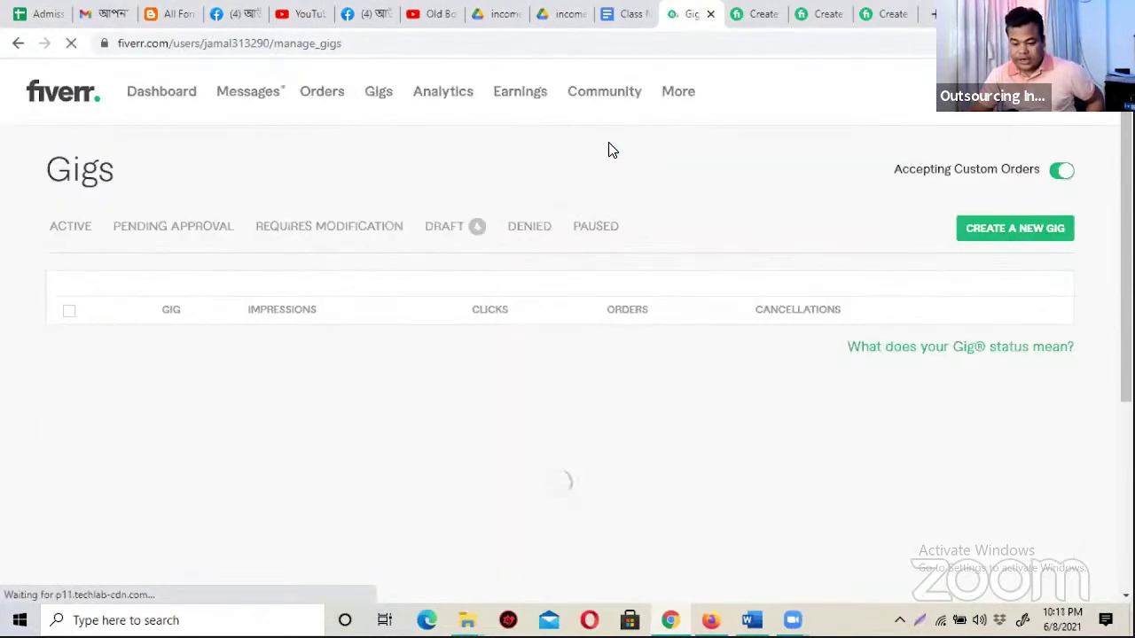
pyautogui.click(18, 43)
pyautogui.click(448, 133)
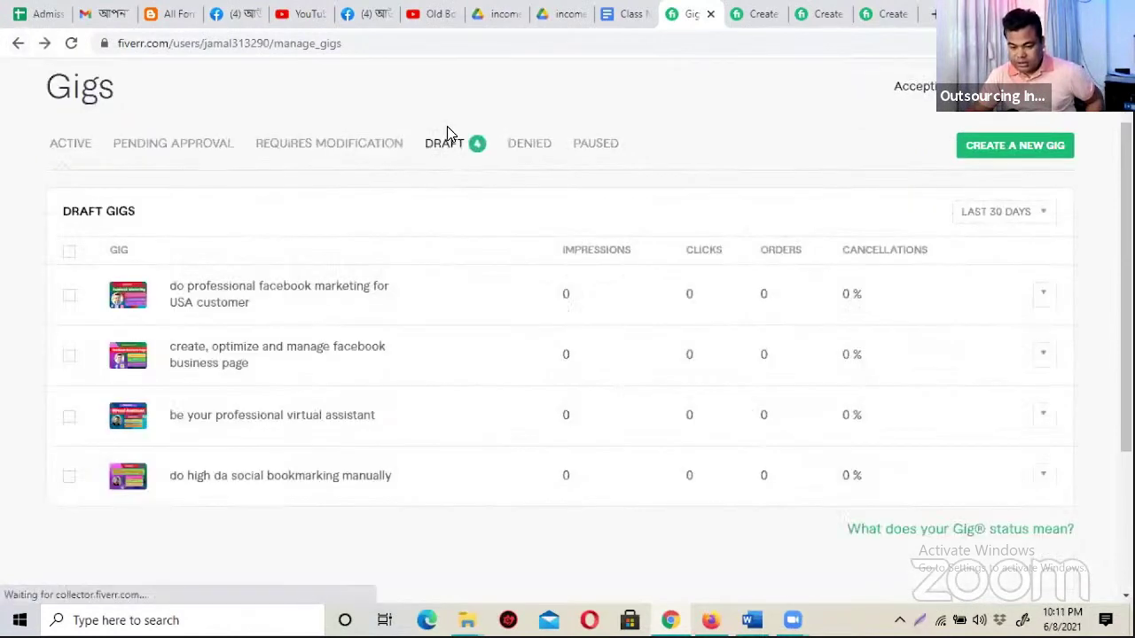
pyautogui.scroll(1, 1031, 147)
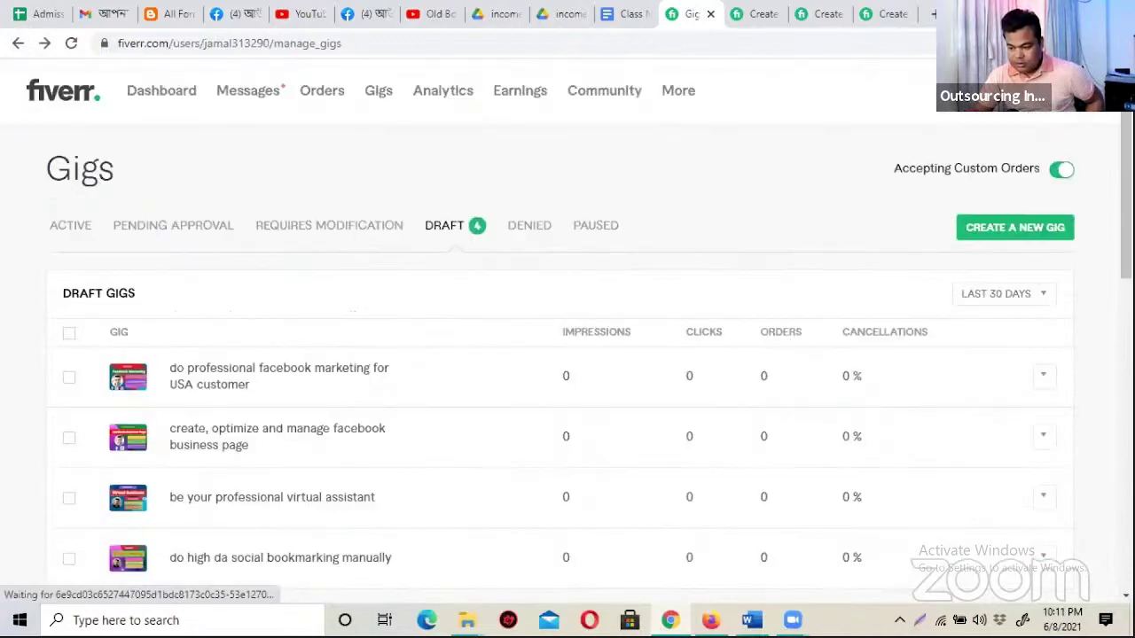
# - Start a new gig from the gig manager, opening its blank Overview form
pyautogui.click(1073, 113)
pyautogui.click(966, 138)
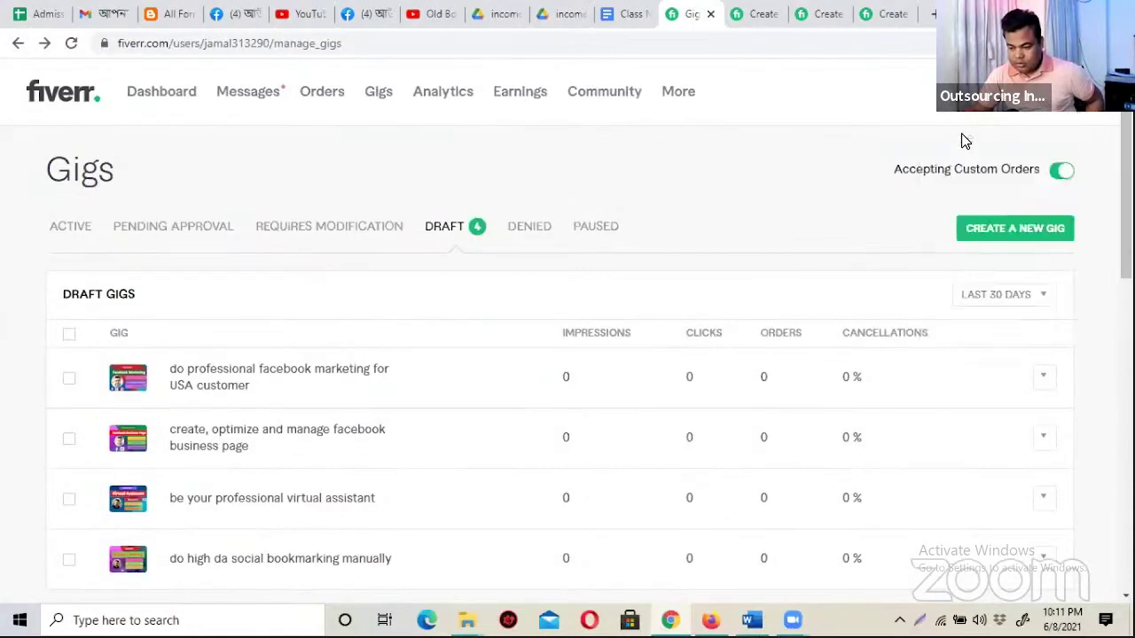
pyautogui.press('Left')
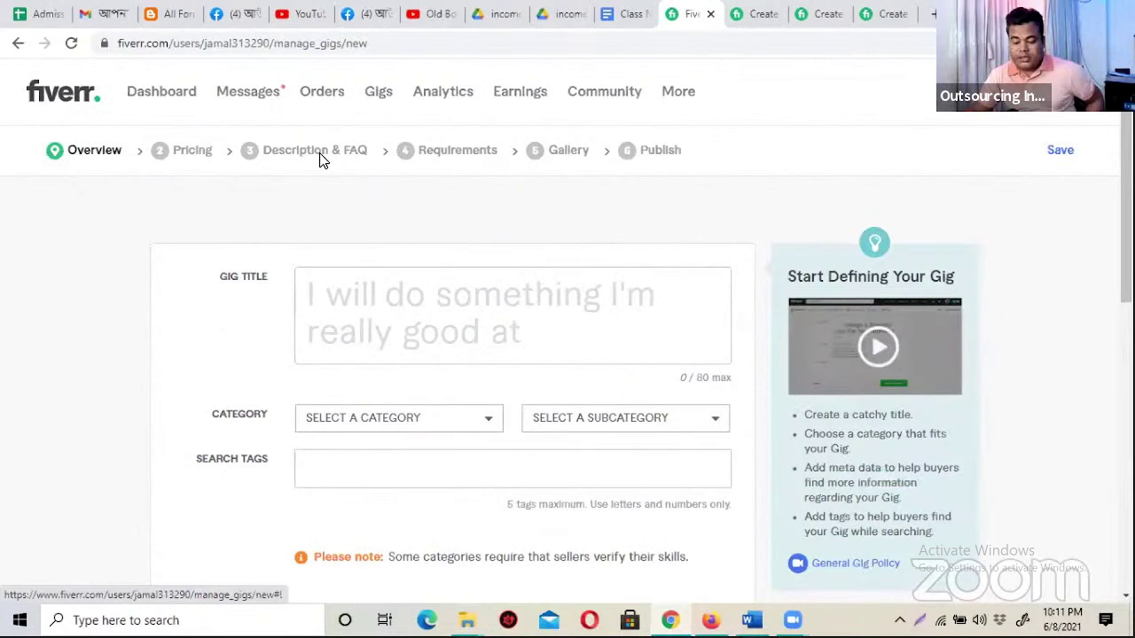
pyautogui.click(872, 355)
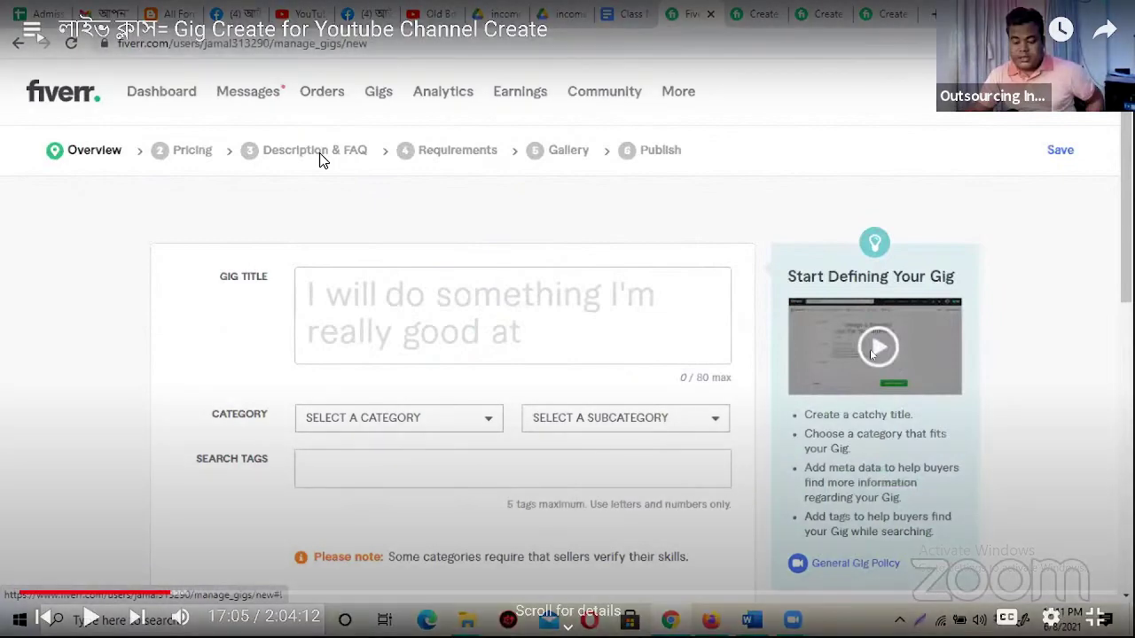
# - Look over the title and search tags fields of the blank gig Overview form
pyautogui.press('Down')
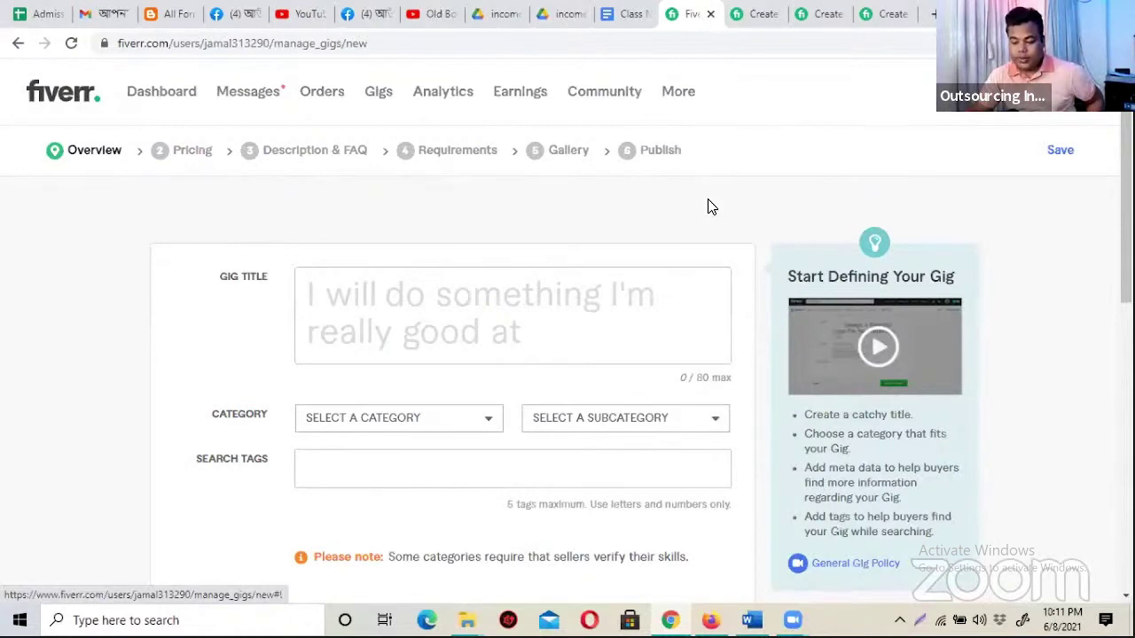
pyautogui.click(454, 297)
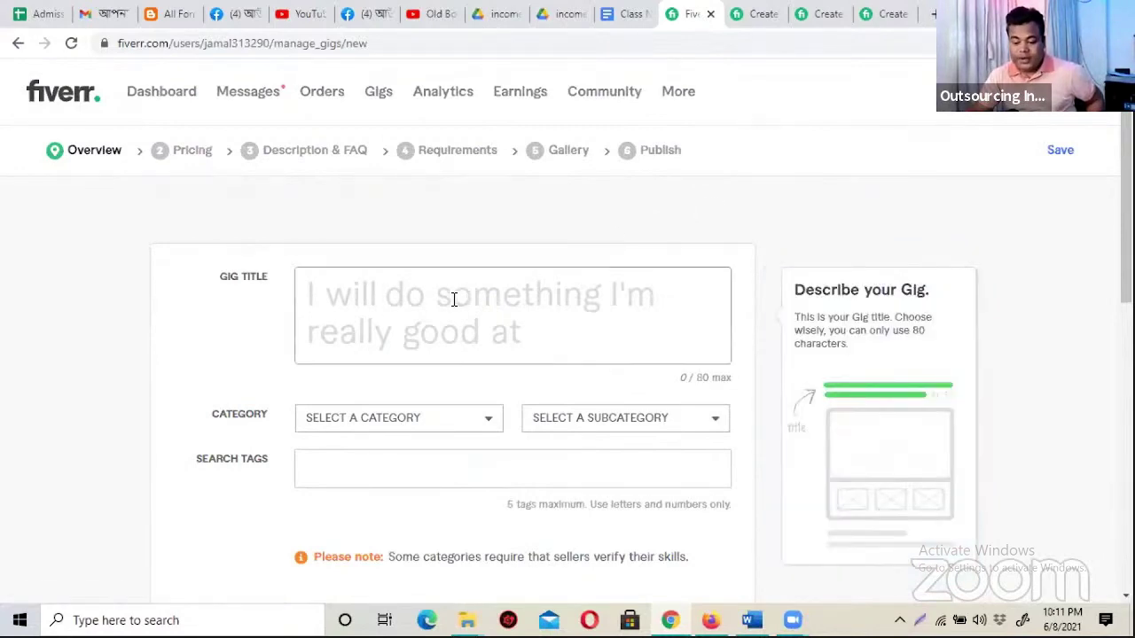
pyautogui.scroll(-3, 452, 303)
pyautogui.click(442, 227)
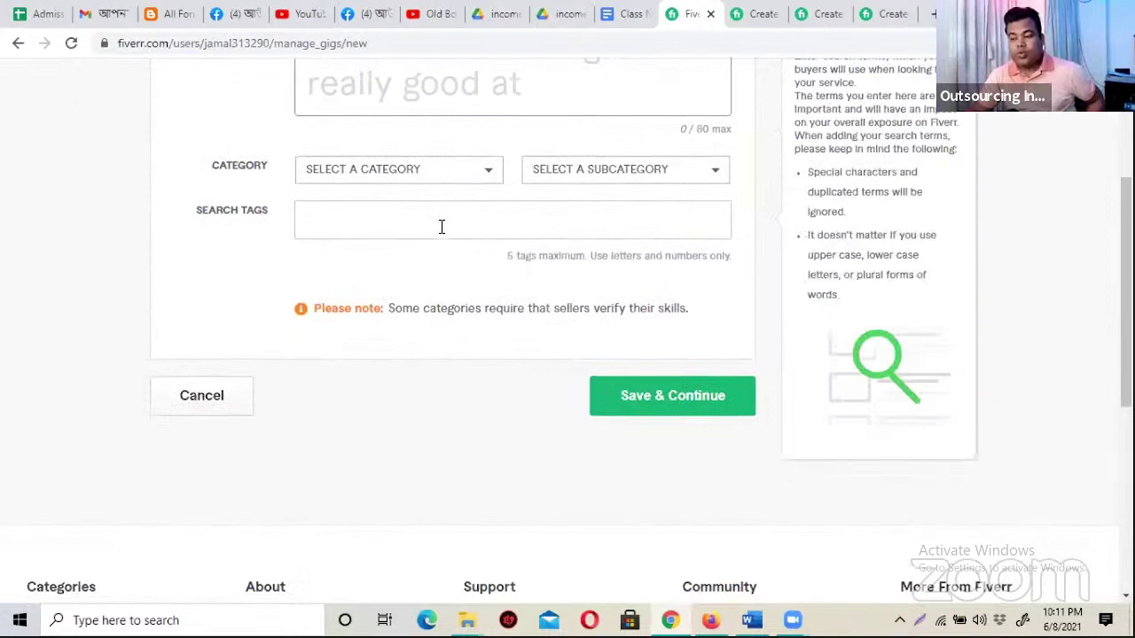
pyautogui.moveTo(319, 296)
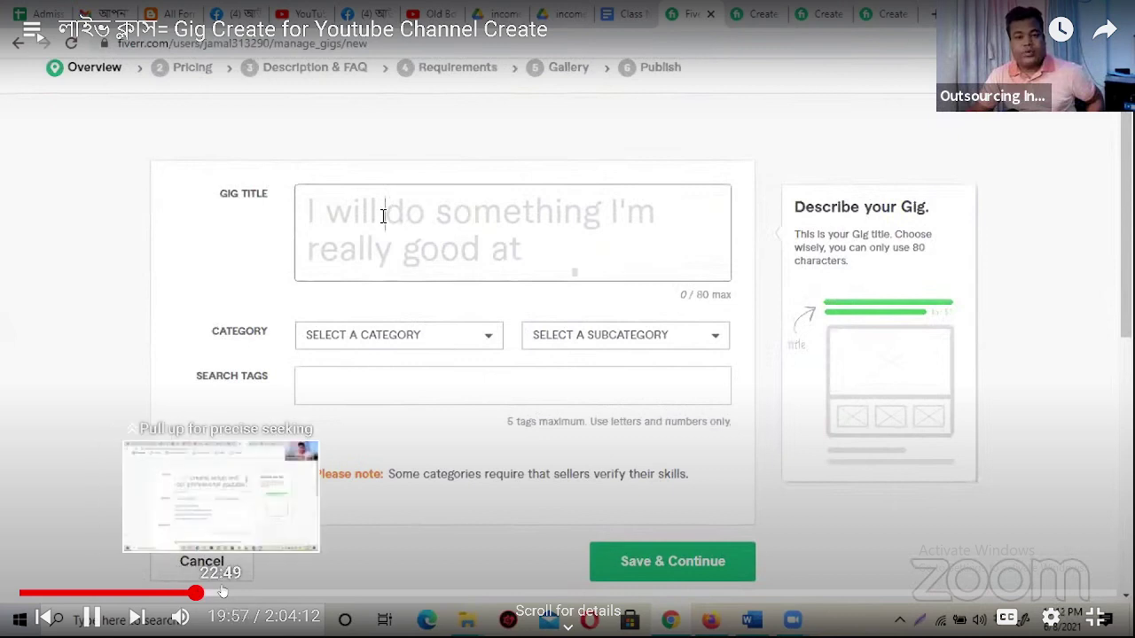
# - Skip the class video ahead to 25:03, pause it and leave full screen
pyautogui.click(197, 592)
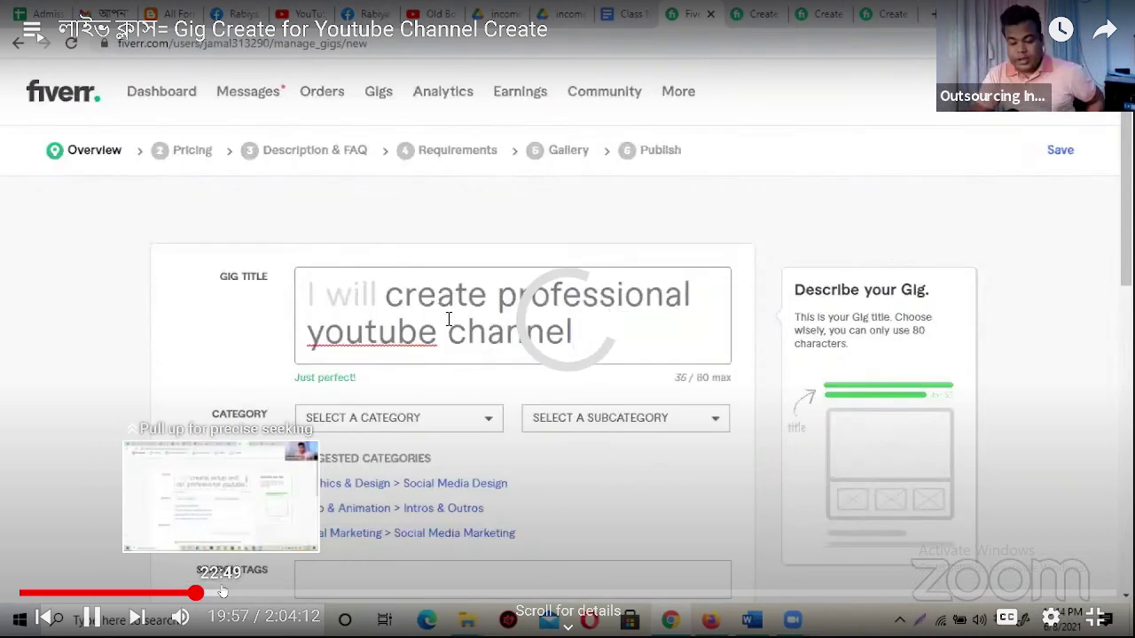
pyautogui.click(222, 592)
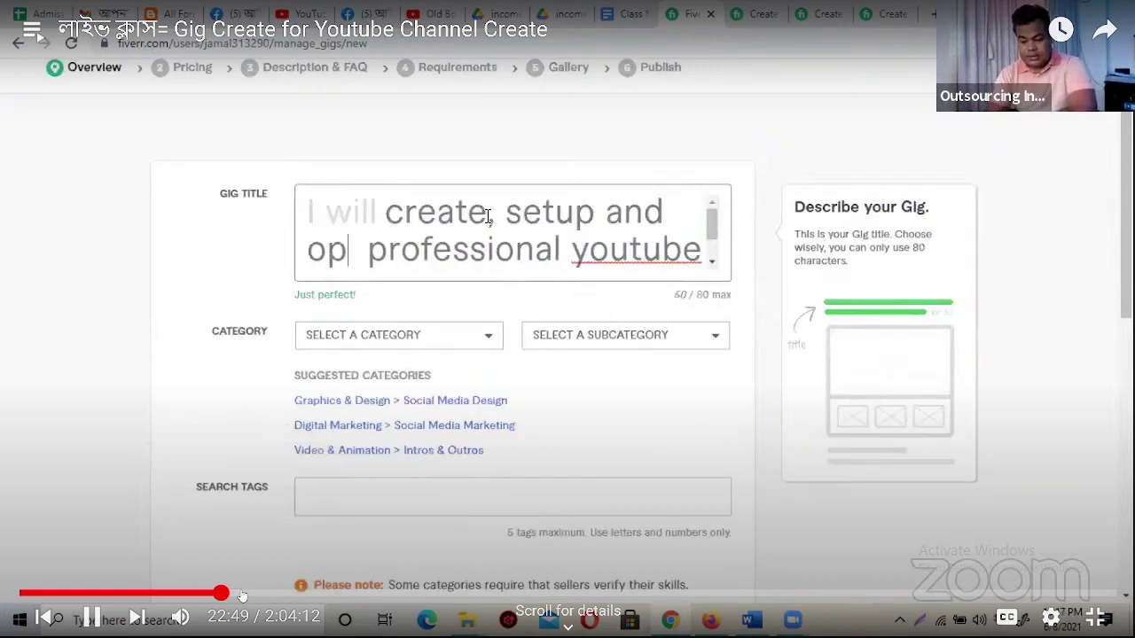
pyautogui.click(241, 592)
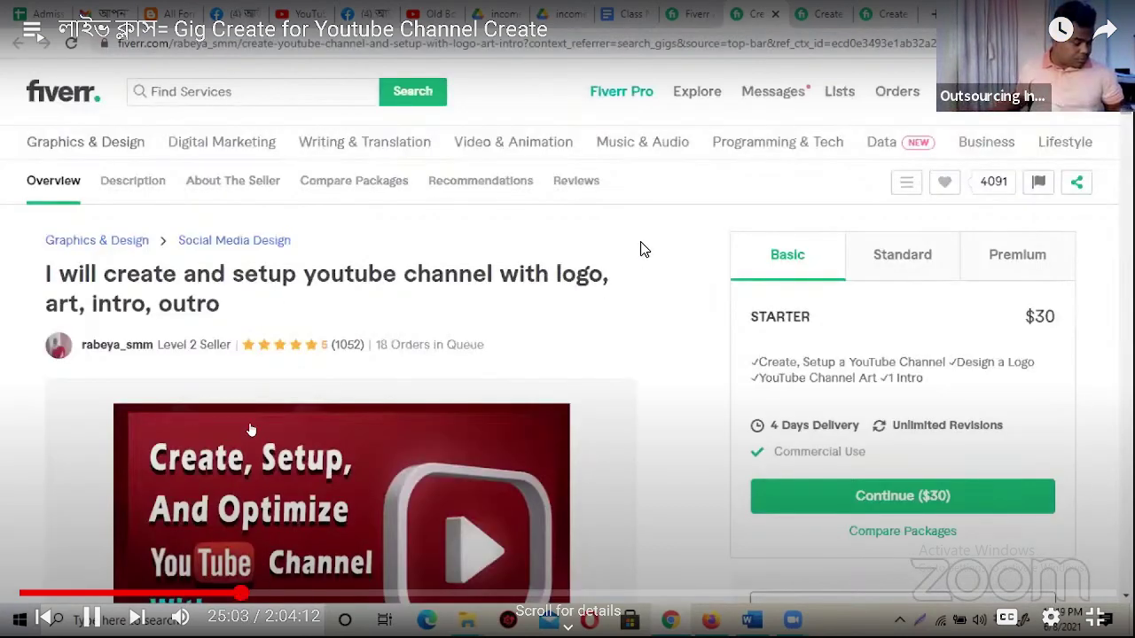
pyautogui.press('k')
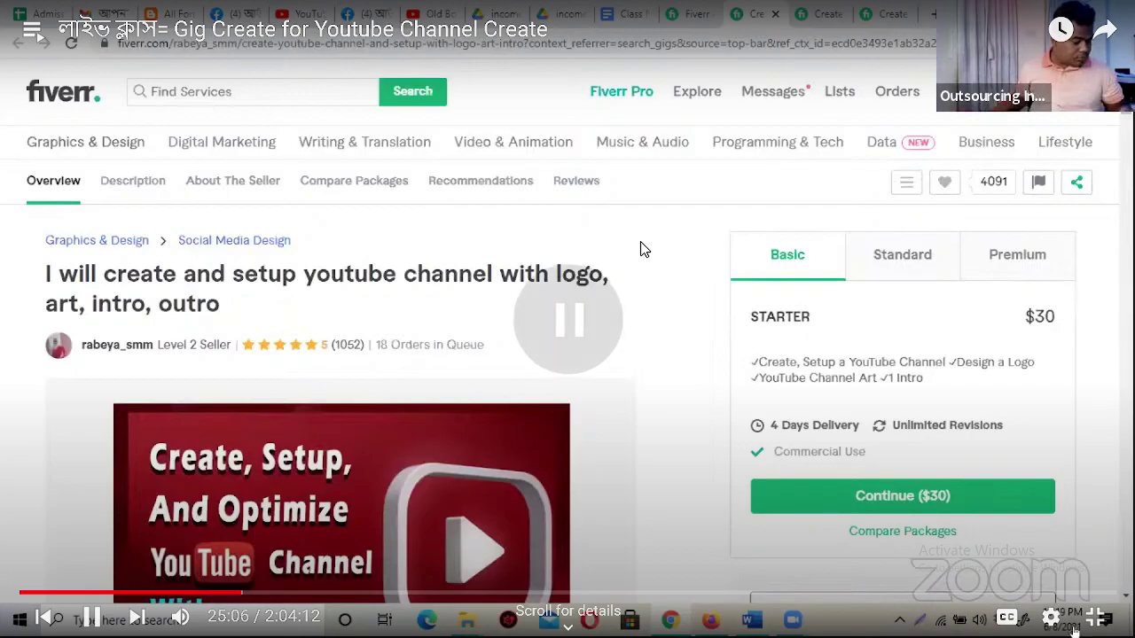
pyautogui.press('Escape')
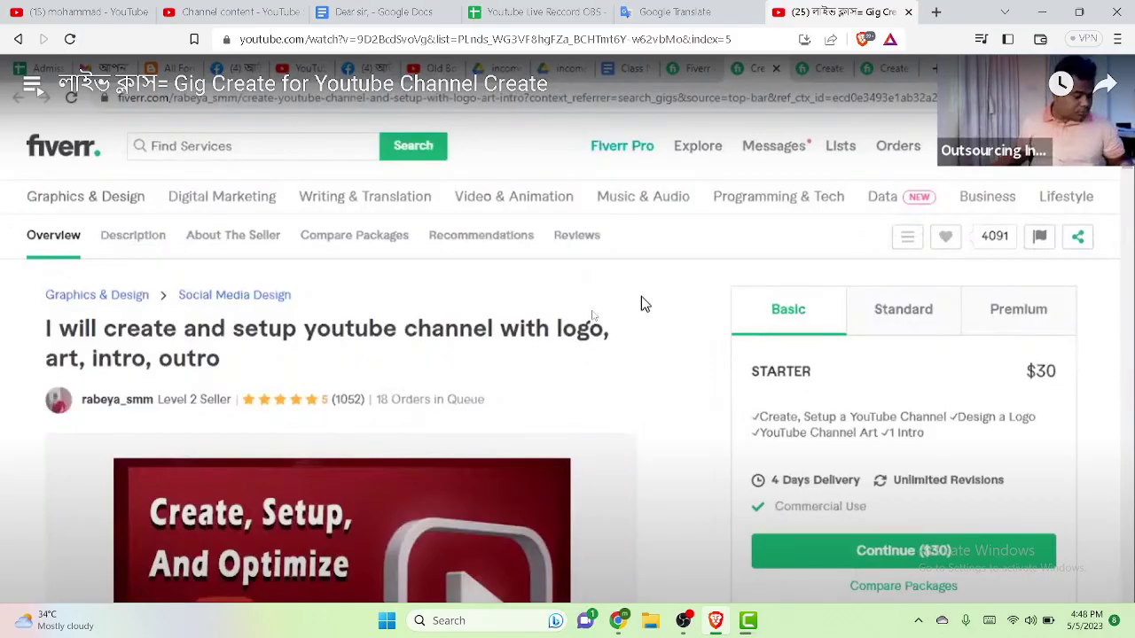
pyautogui.press('Escape')
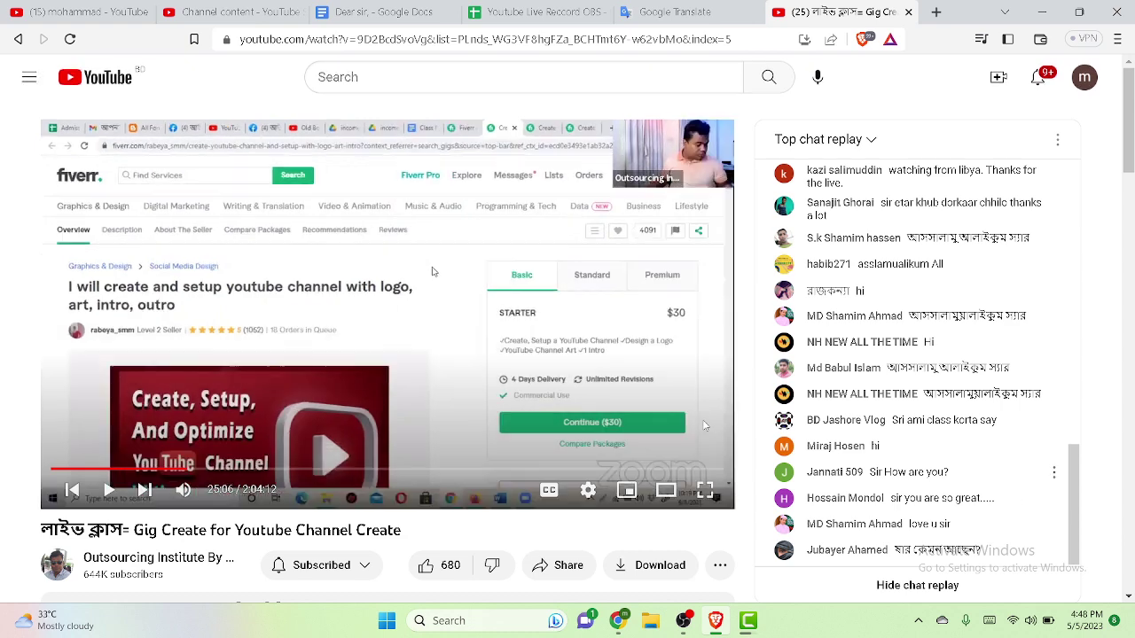
# - Open the YouTube library and play "What is islamic channel category on youtube" from the watch history
pyautogui.click(21, 78)
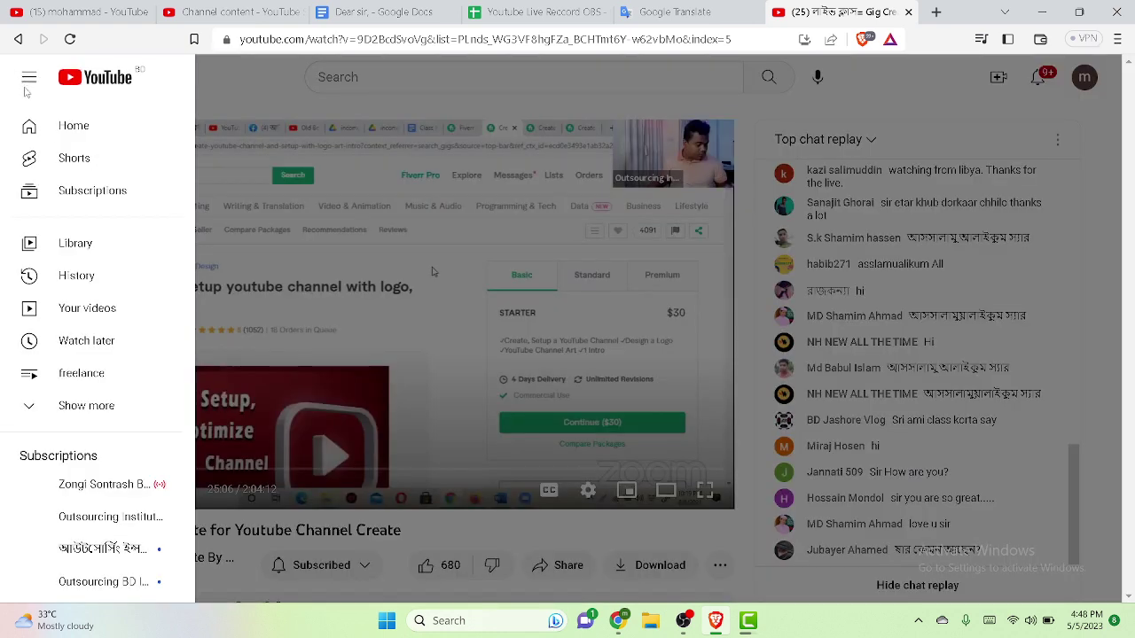
pyautogui.click(106, 247)
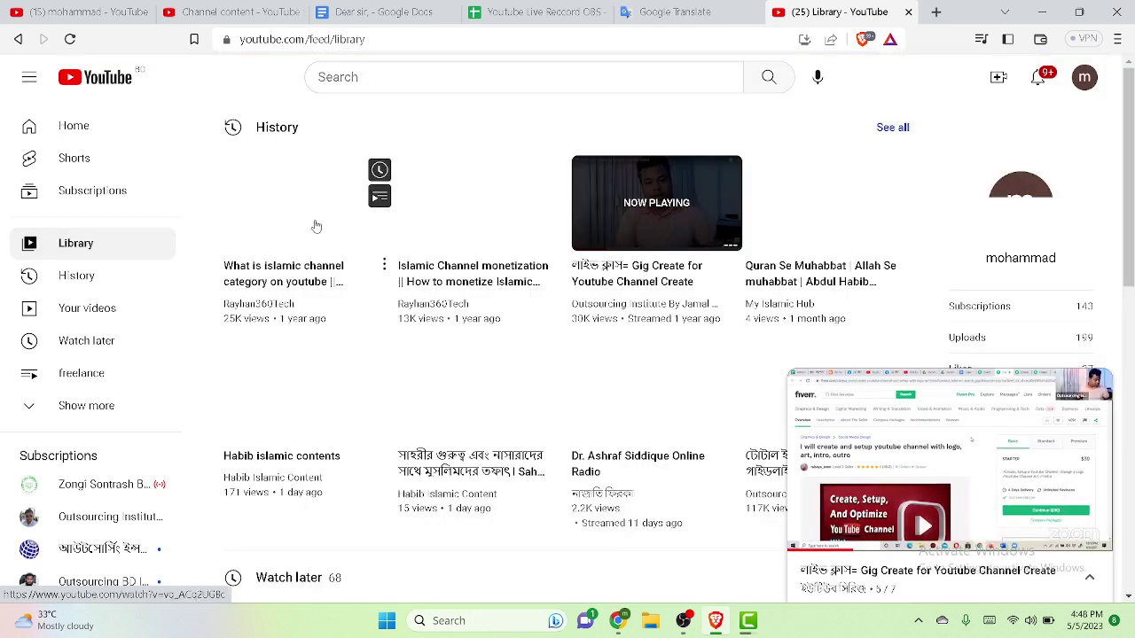
pyautogui.click(479, 226)
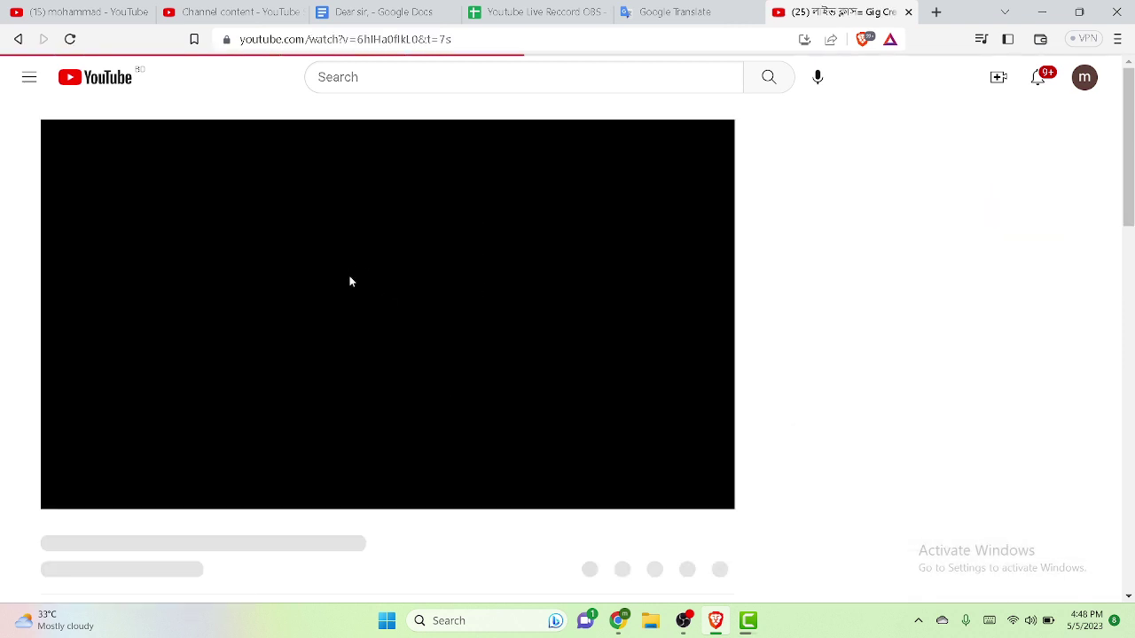
pyautogui.click(19, 39)
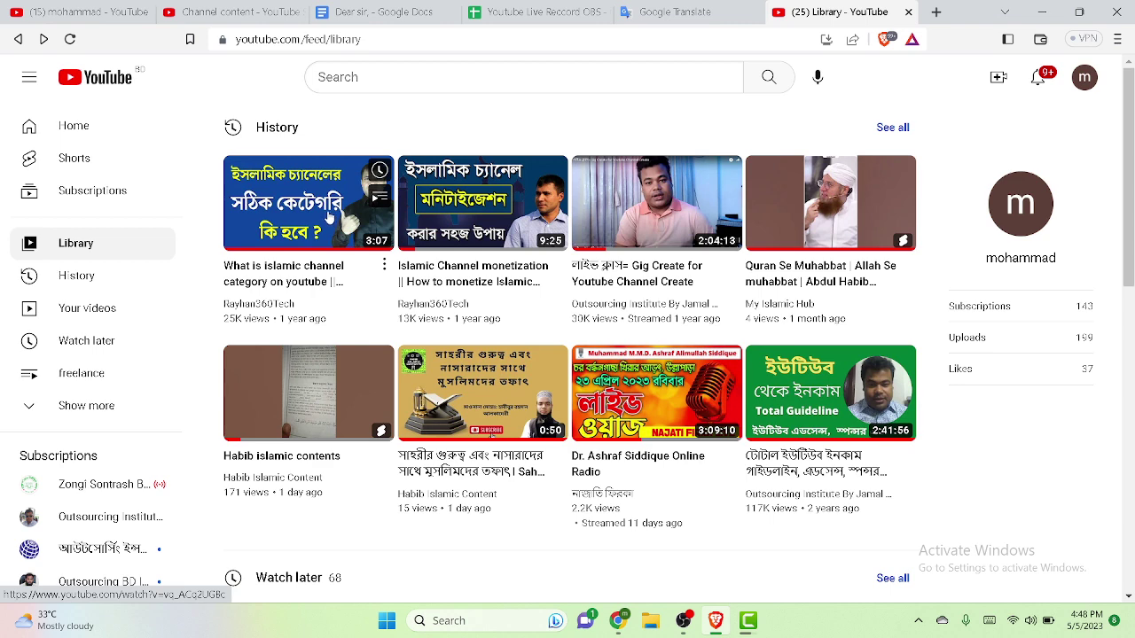
pyautogui.click(329, 218)
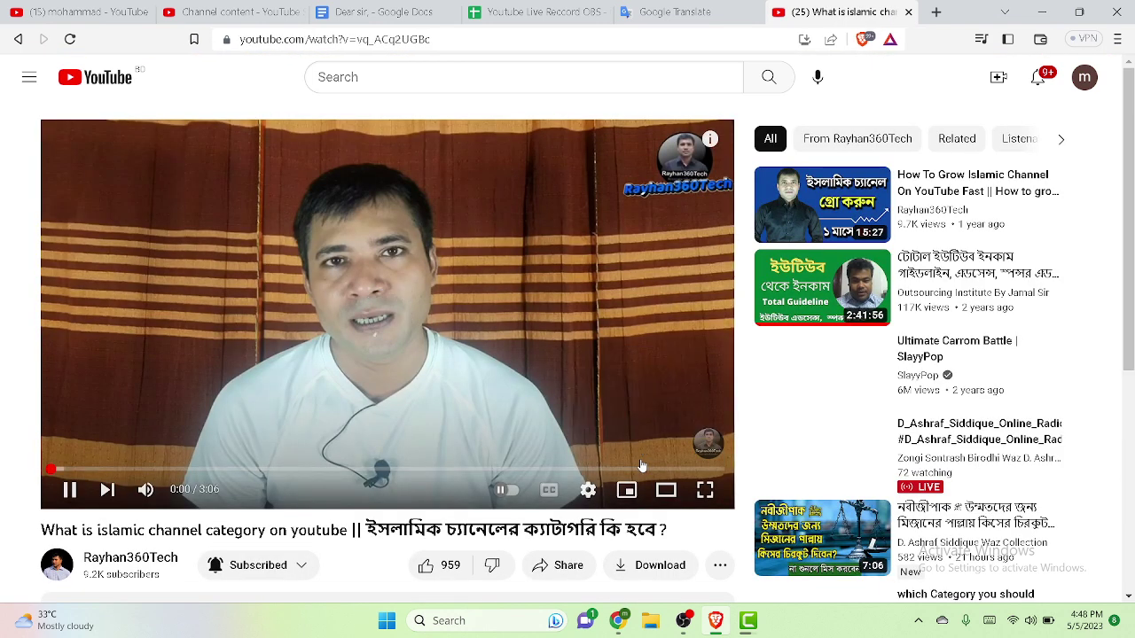
# - Play the suggested video "How To Grow Islamic Channel On YouTube Fast" and lower its volume
pyautogui.click(781, 210)
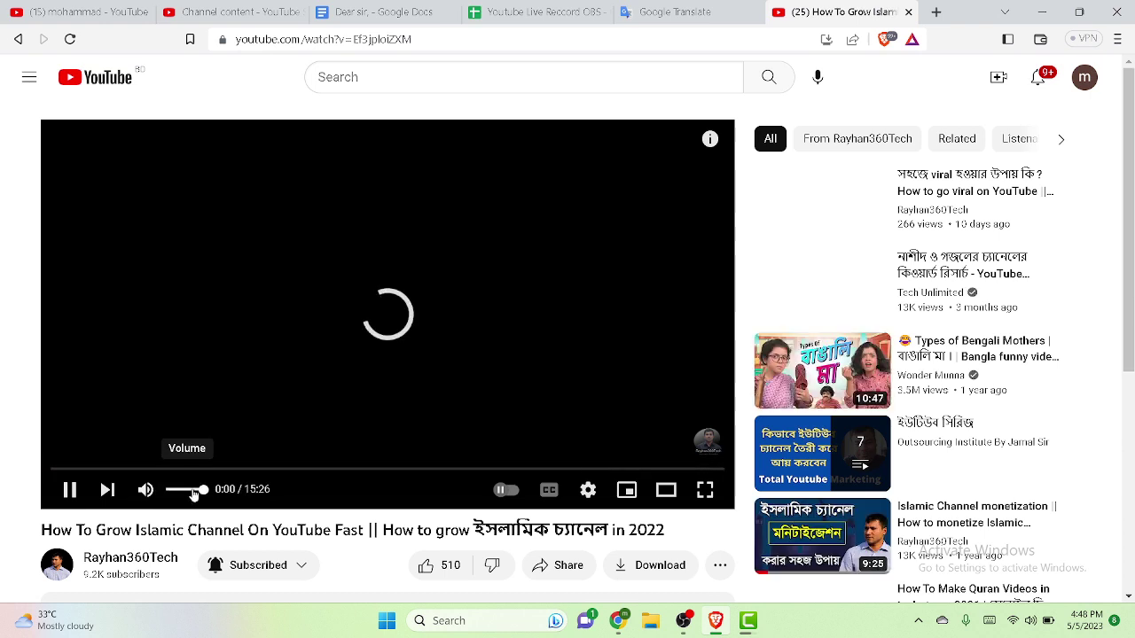
pyautogui.click(192, 490)
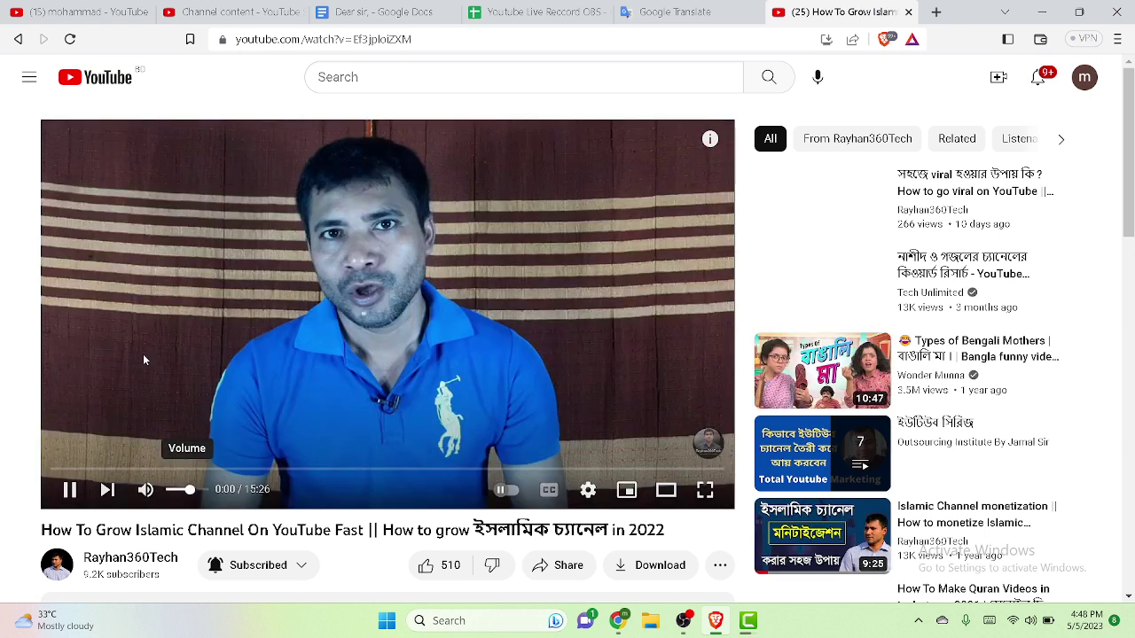
pyautogui.click(182, 490)
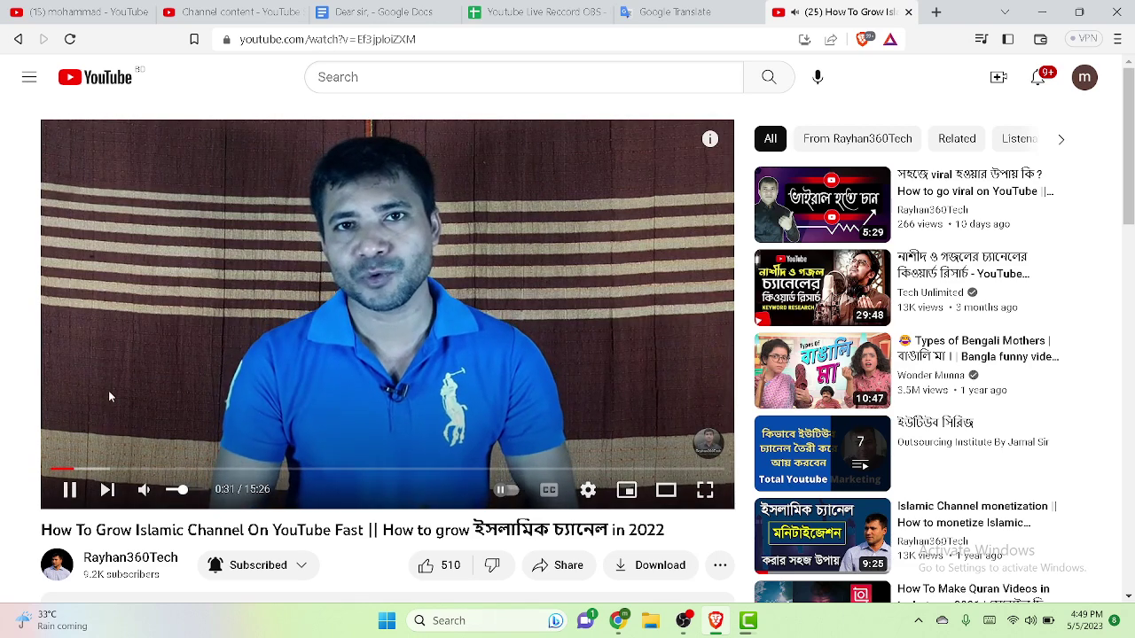
# - Pause the Islamic channel growth video and copy its channel name, Rayhan360Tech
pyautogui.scroll(-1, 122, 388)
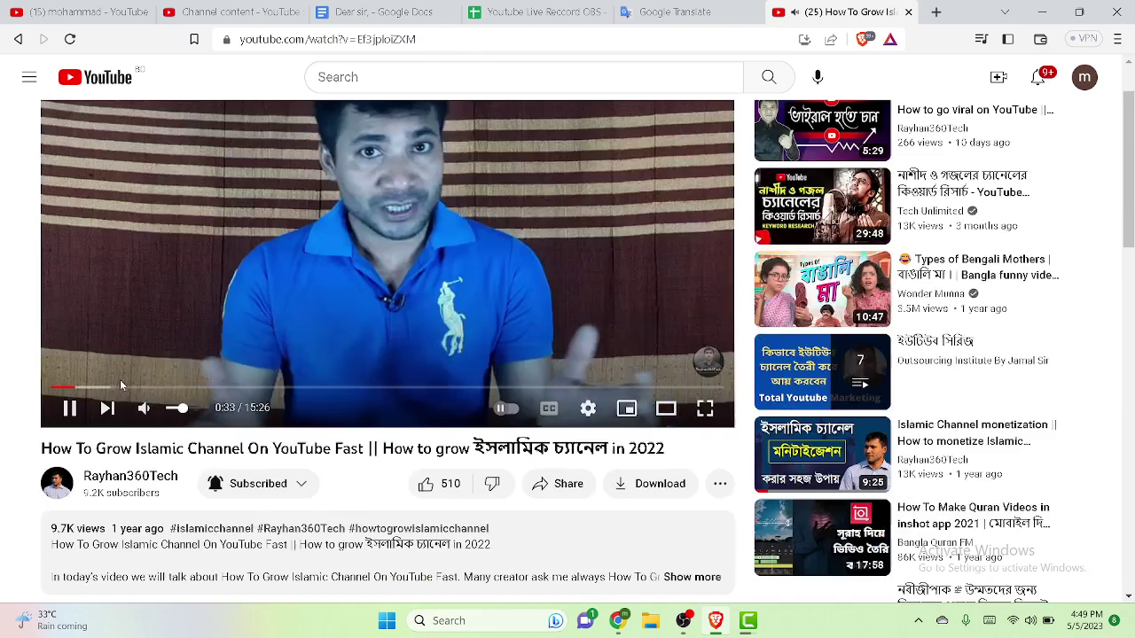
pyautogui.scroll(-2, 122, 387)
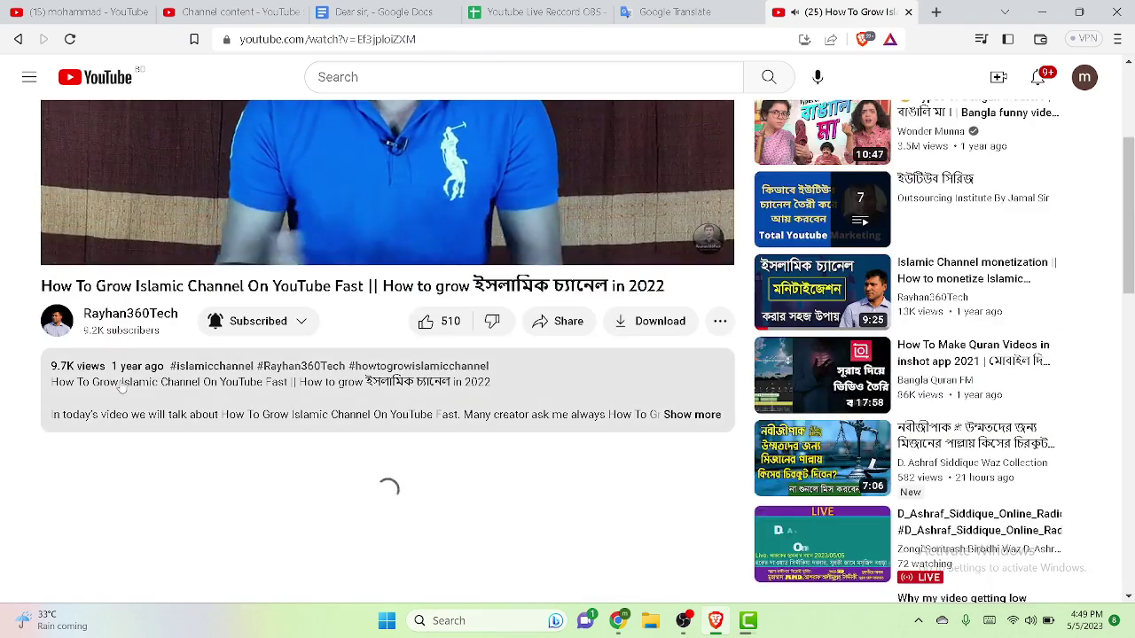
pyautogui.scroll(3, 122, 387)
pyautogui.scroll(-1, 123, 383)
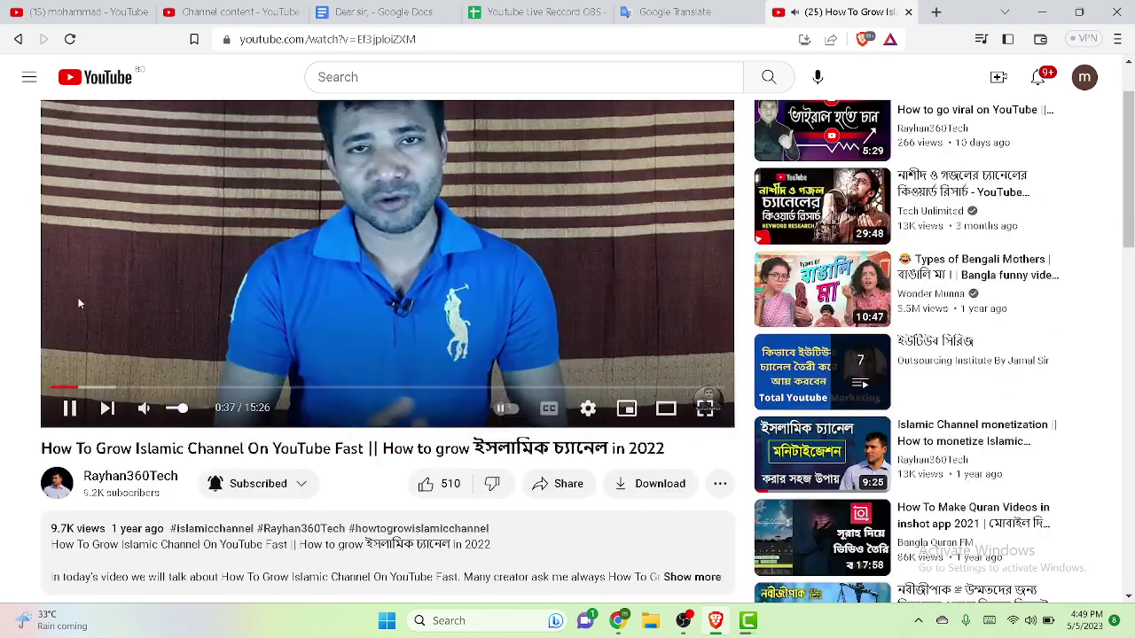
pyautogui.scroll(1, 78, 297)
pyautogui.click(78, 297)
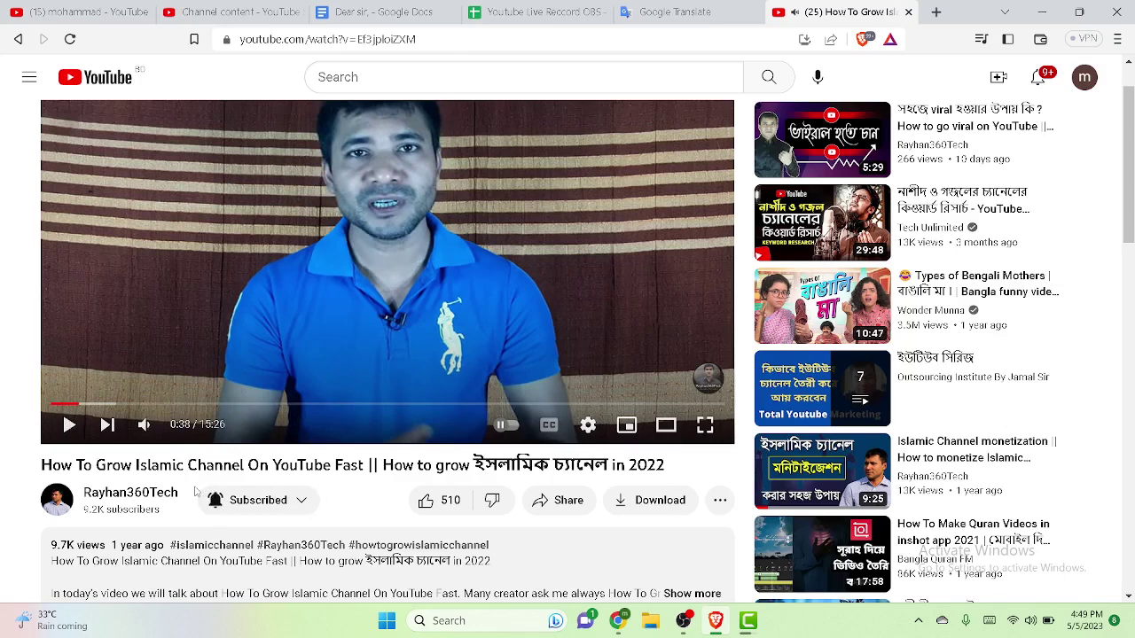
pyautogui.doubleClick(114, 495)
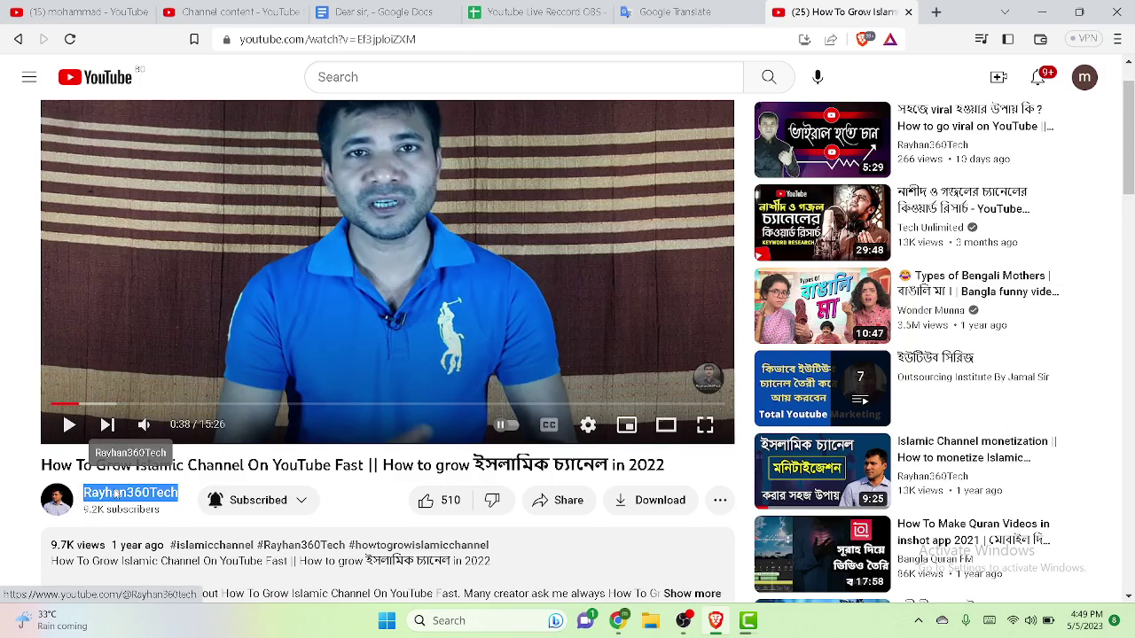
pyautogui.rightClick(116, 495)
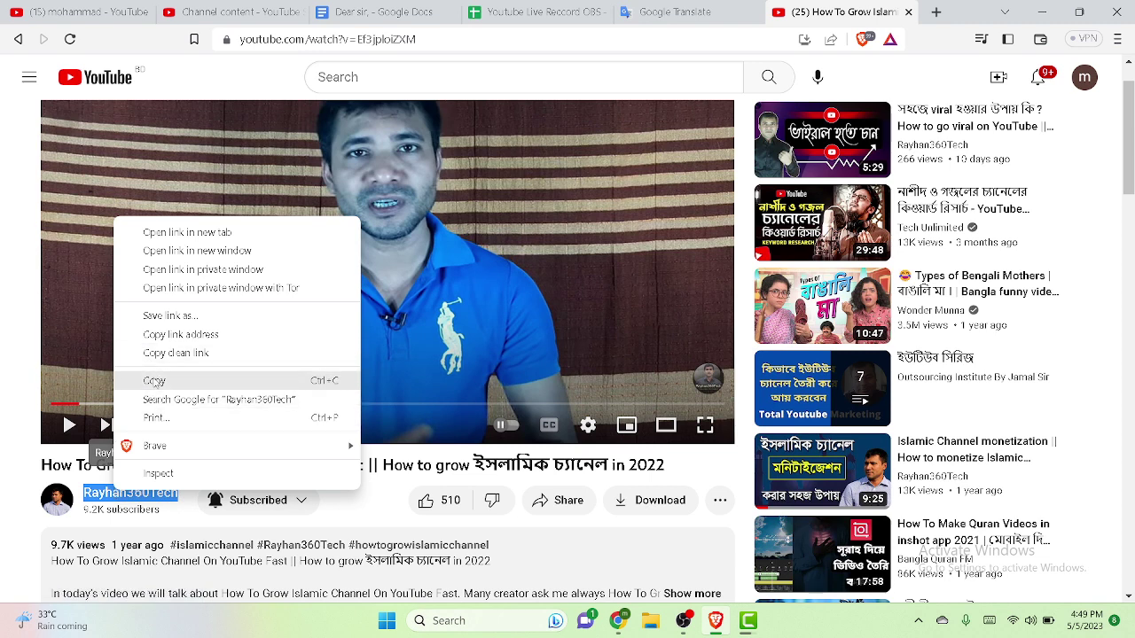
pyautogui.click(154, 381)
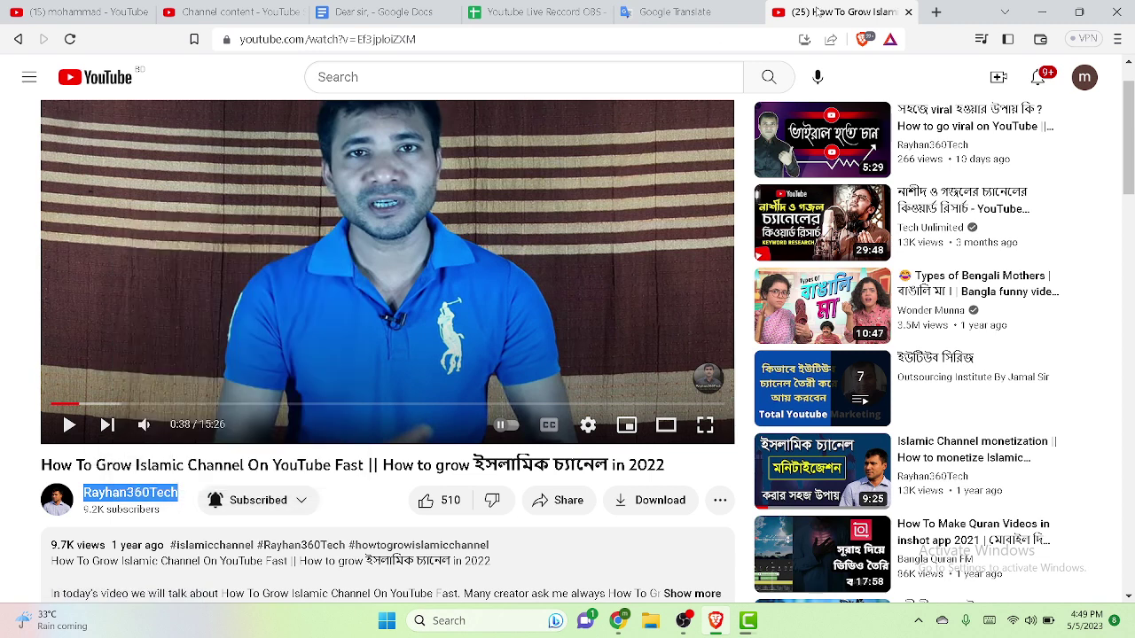
# - Open Social Blade in a new browser tab
pyautogui.click(934, 10)
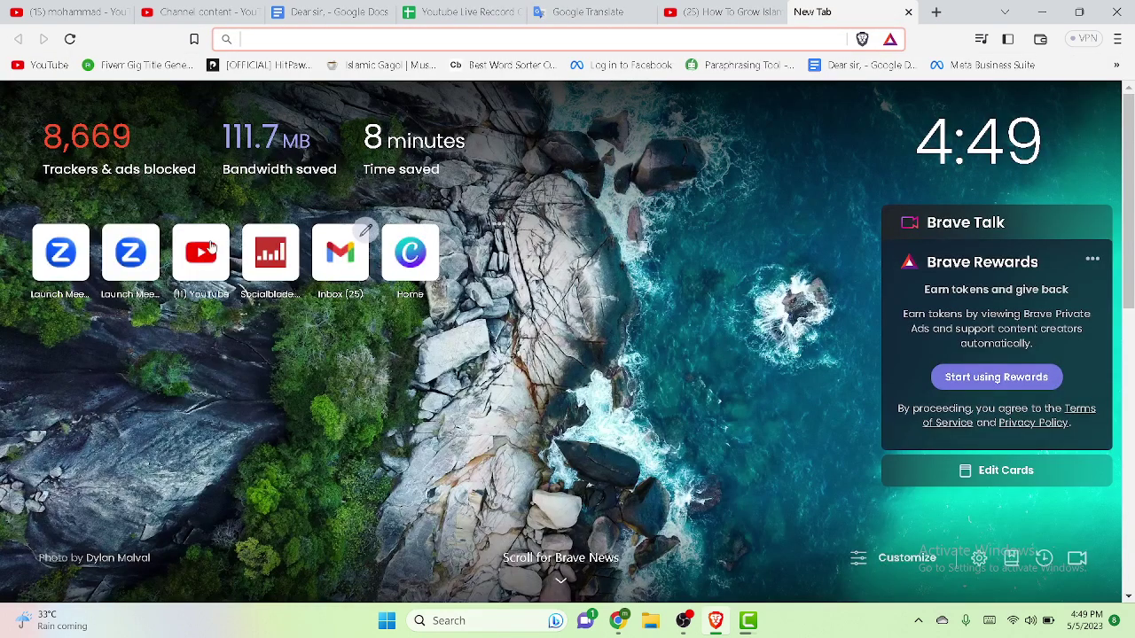
pyautogui.scroll(-2, 292, 270)
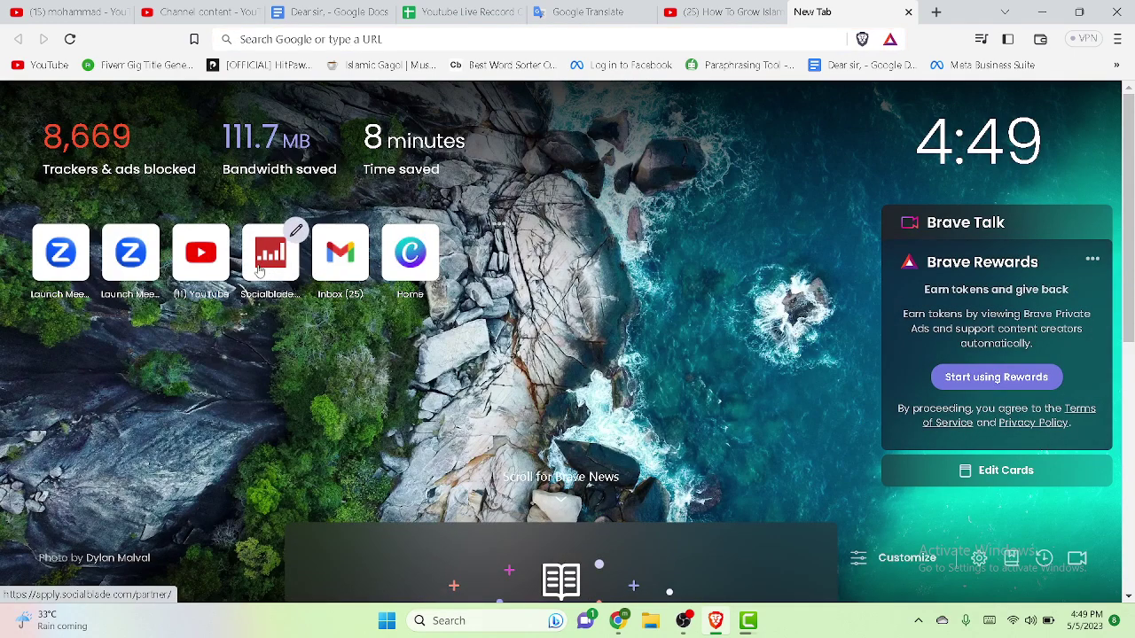
pyautogui.click(259, 271)
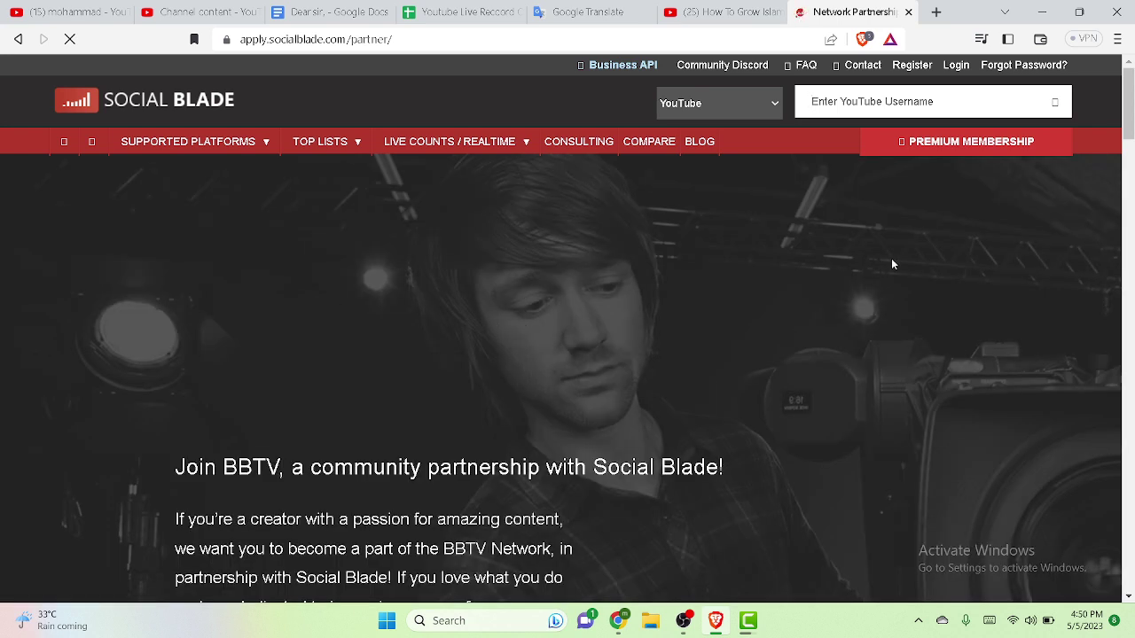
# - Look up the YouTube channel Rayhan360Tech with the copied name and examine its statistics, ranks and estimated earnings
pyautogui.click(812, 101)
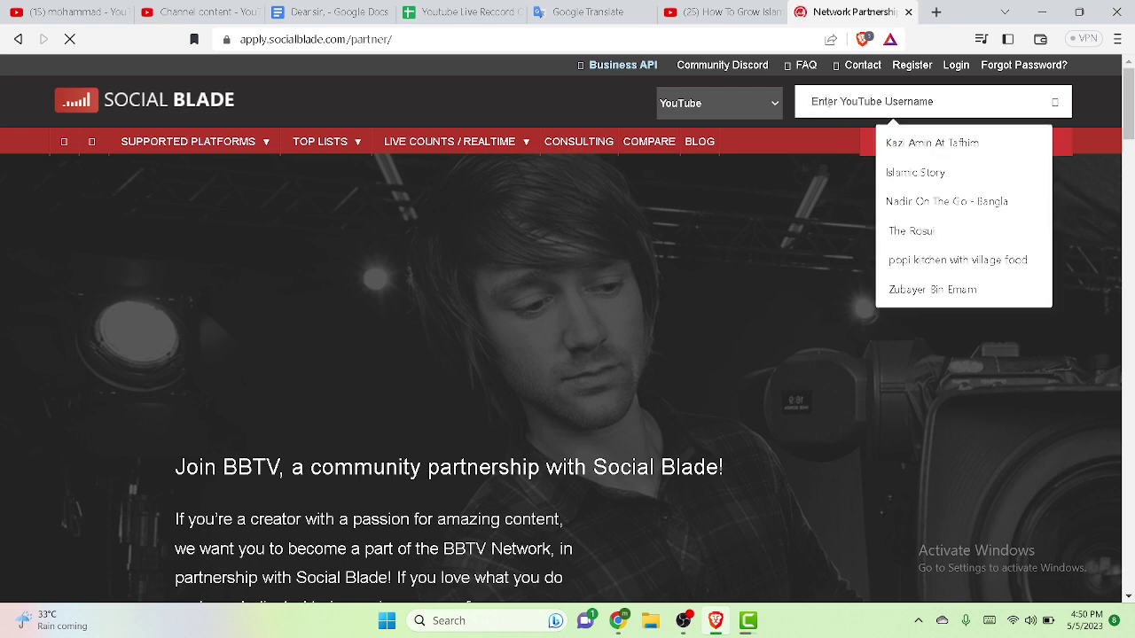
pyautogui.rightClick(827, 108)
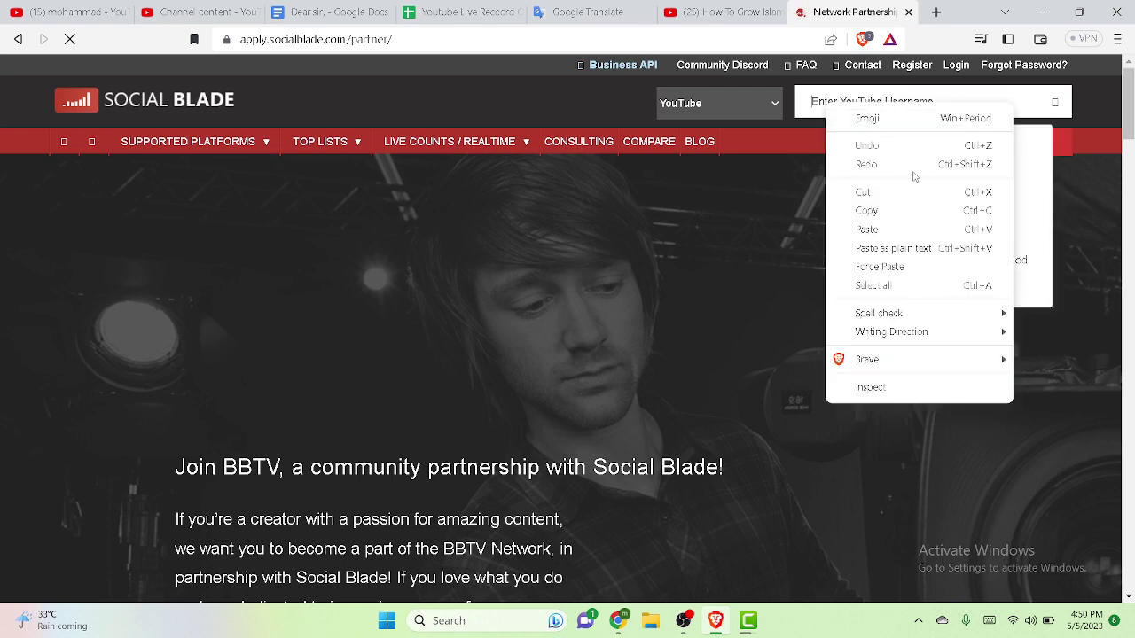
pyautogui.click(891, 229)
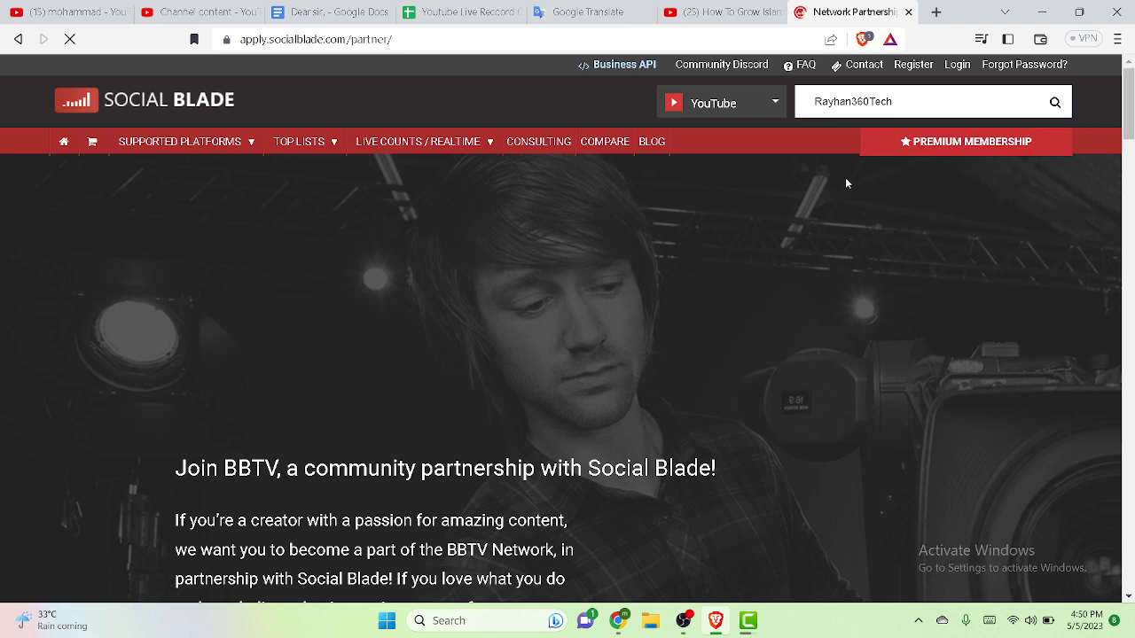
pyautogui.click(1054, 104)
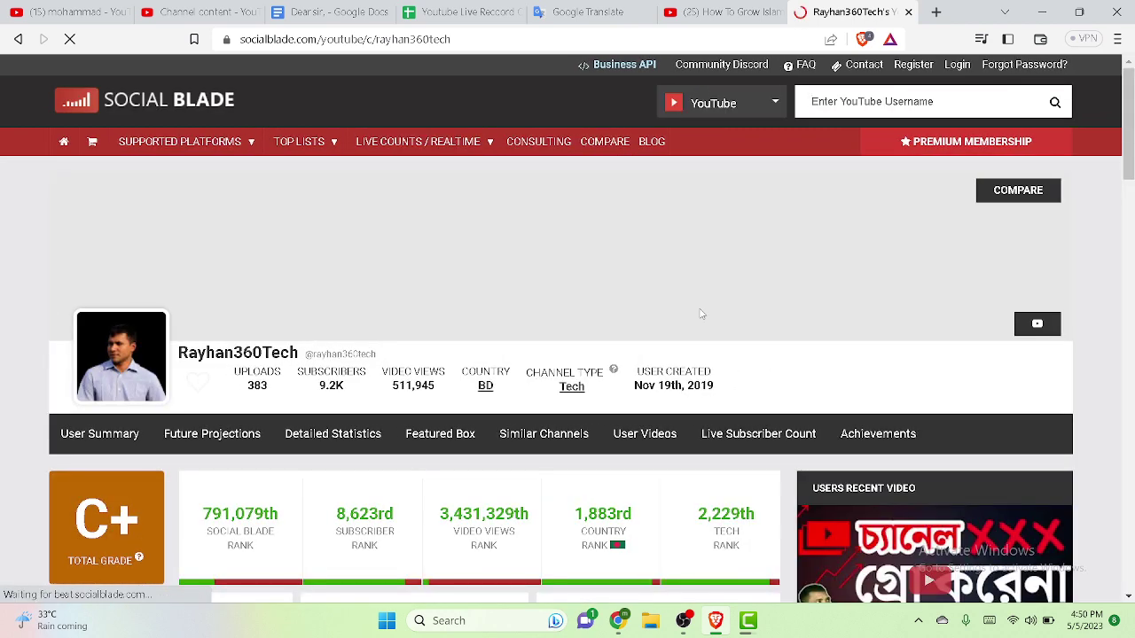
pyautogui.scroll(-2, 699, 314)
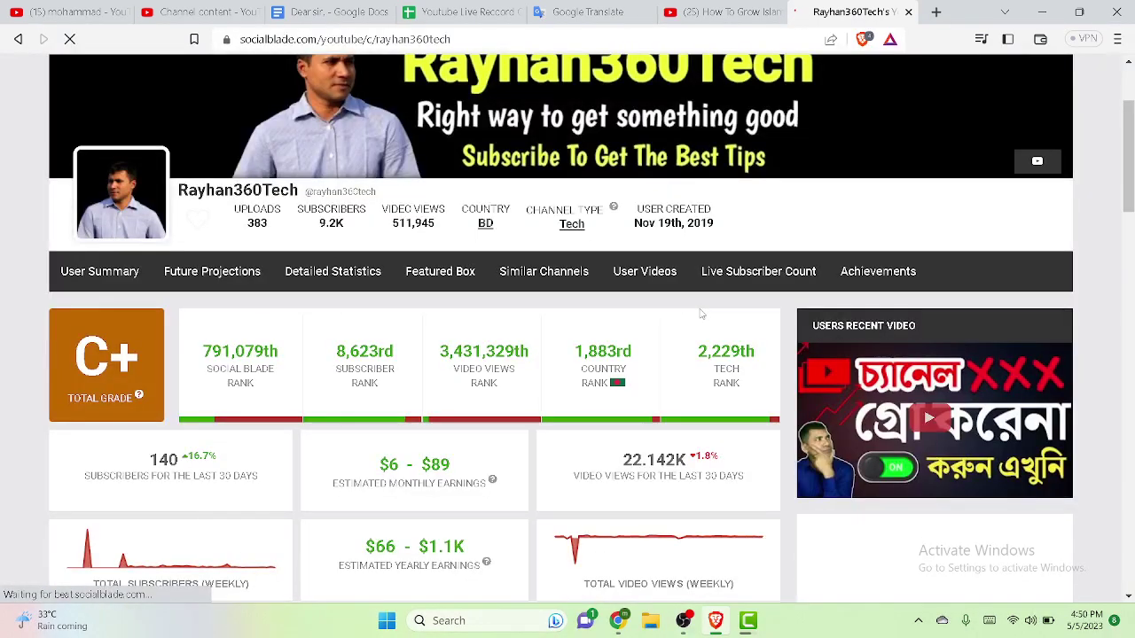
pyautogui.scroll(-1, 700, 314)
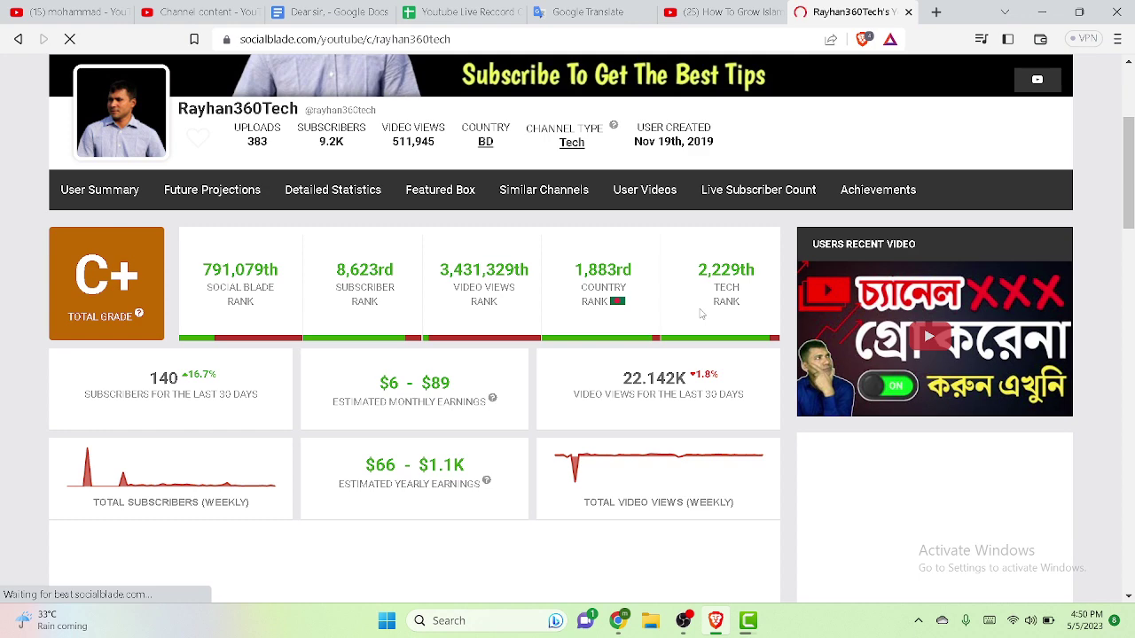
pyautogui.scroll(2, 700, 314)
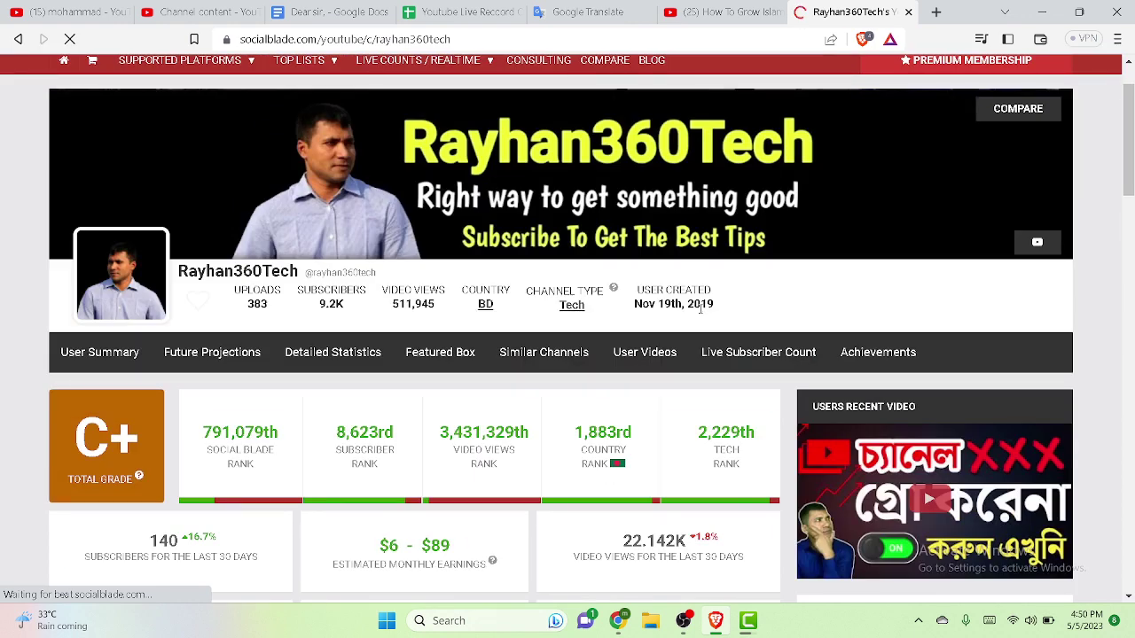
# - Leave the Social Blade channel statistics and resume playing the Islamic channel growth video in its YouTube tab
pyautogui.scroll(-2, 700, 308)
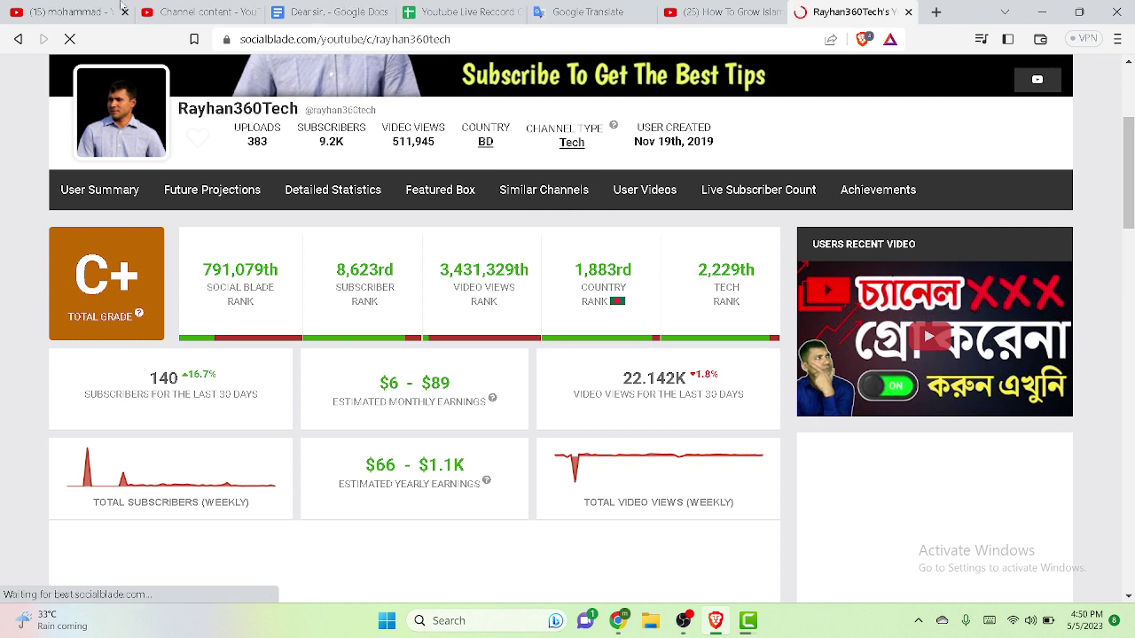
pyautogui.click(18, 39)
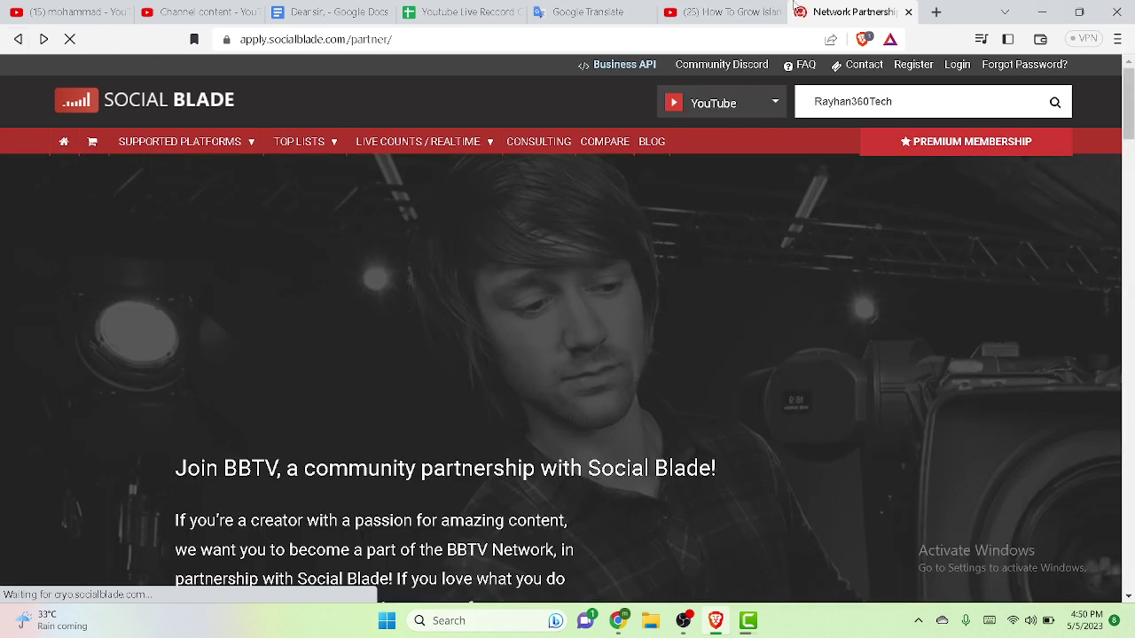
pyautogui.click(740, 10)
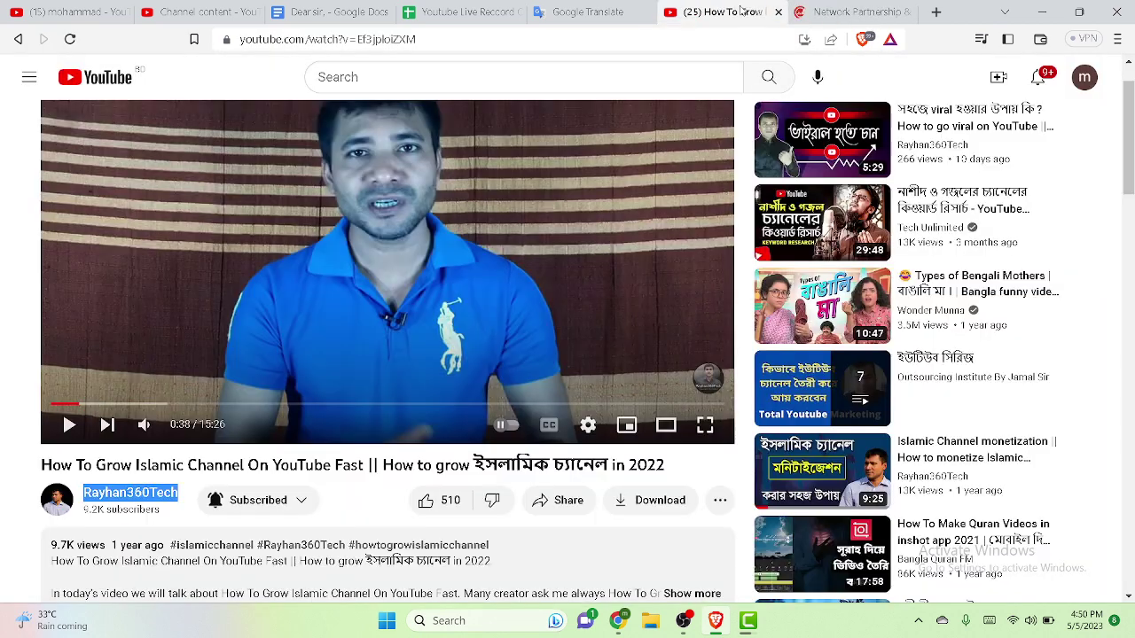
pyautogui.click(447, 227)
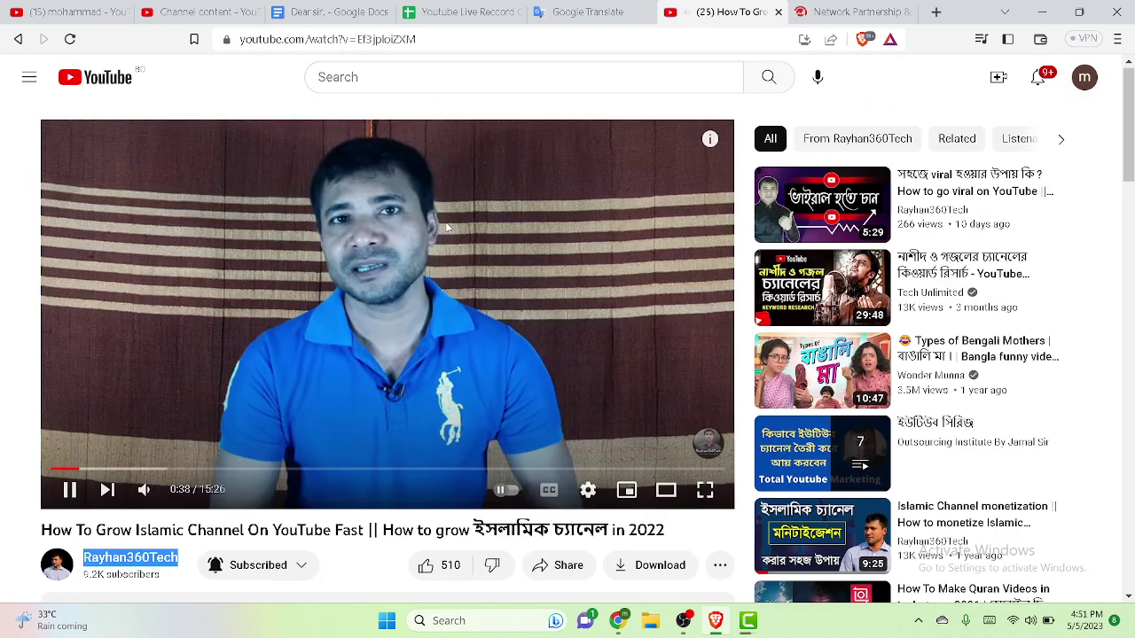
pyautogui.scroll(-1, 445, 245)
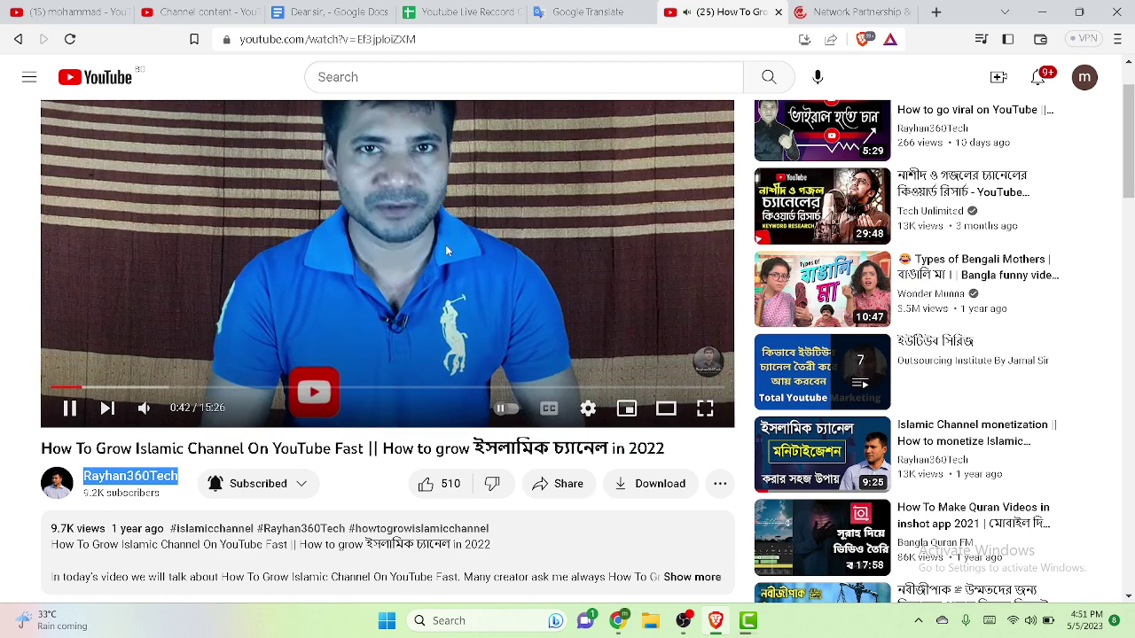
pyautogui.scroll(-2, 445, 244)
pyautogui.scroll(3, 445, 245)
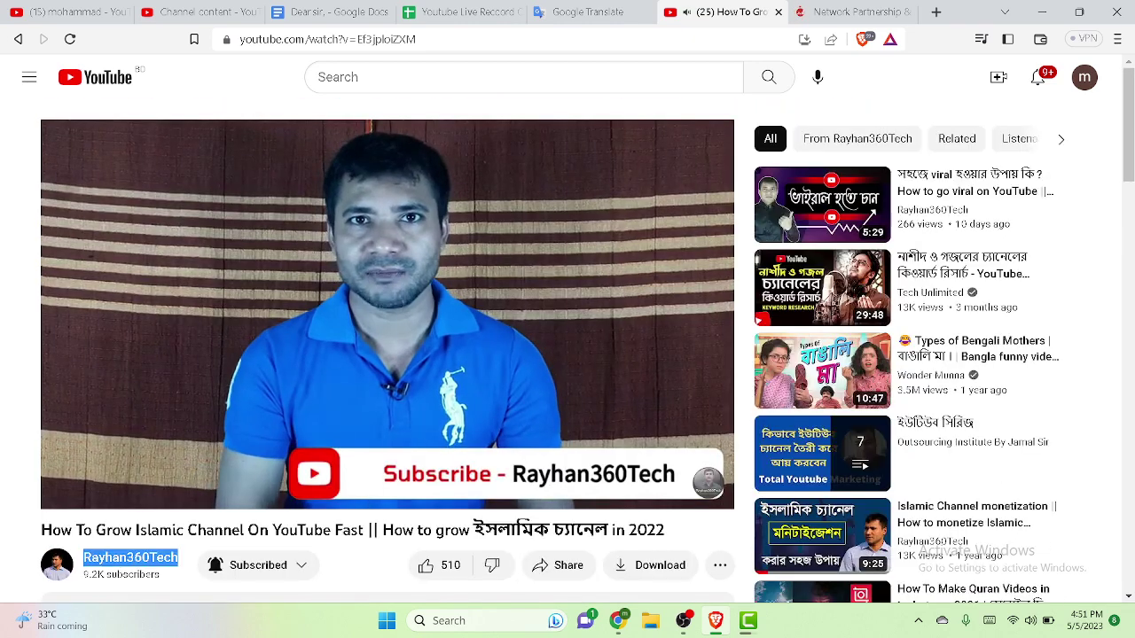
# - Open the Rayhan360Tech channel page from the video and look through its home content and latest uploads
pyautogui.scroll(-1, 244, 417)
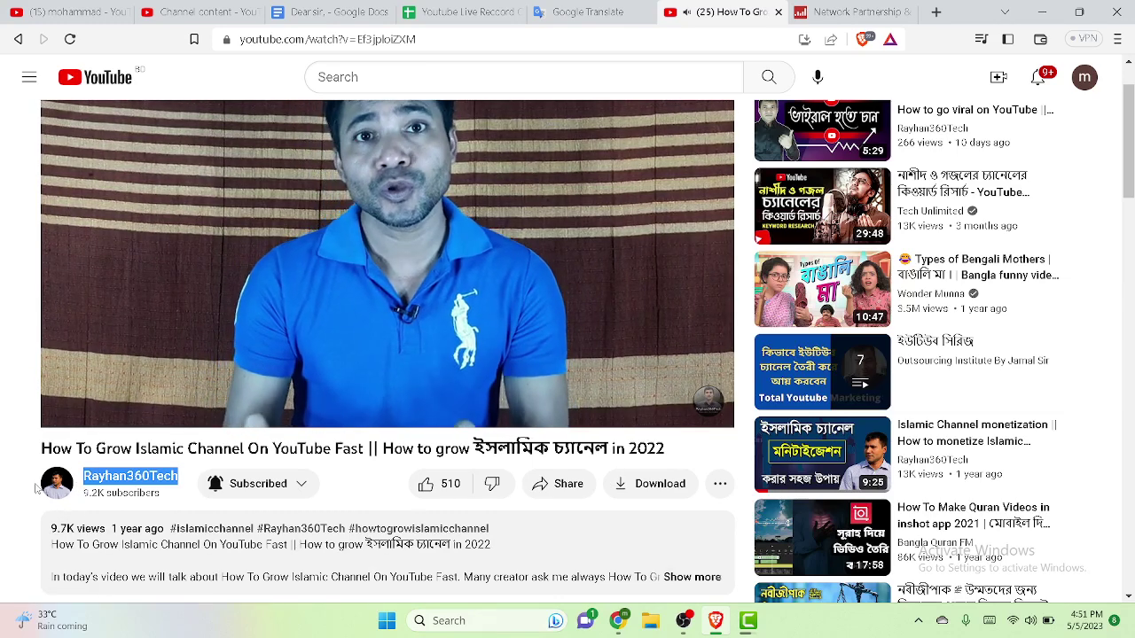
pyautogui.click(138, 475)
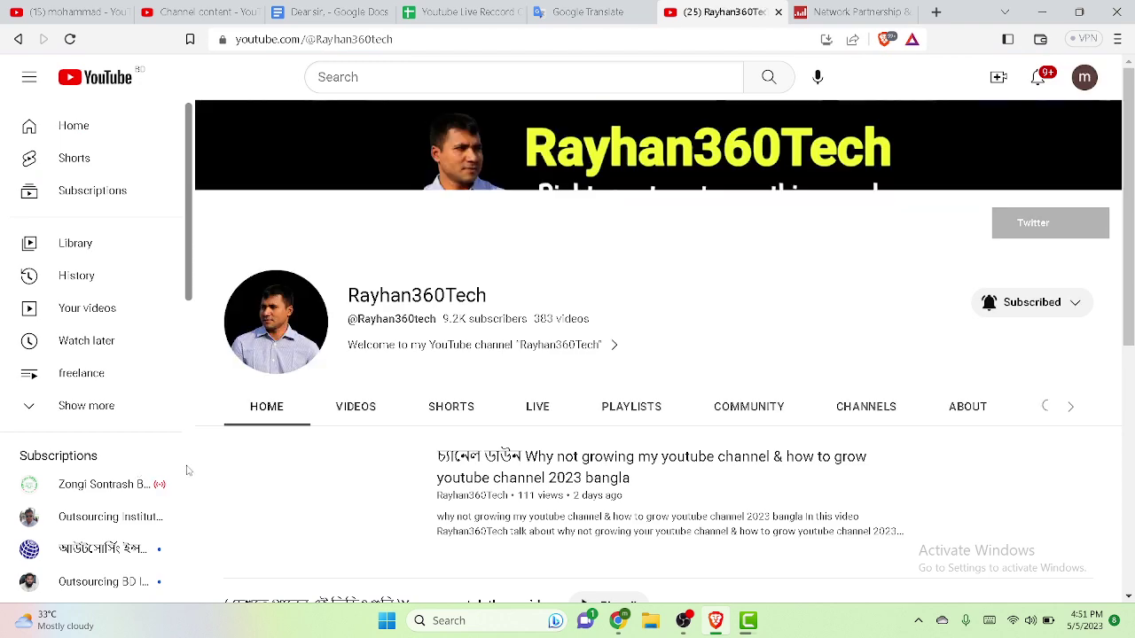
pyautogui.scroll(-2, 387, 462)
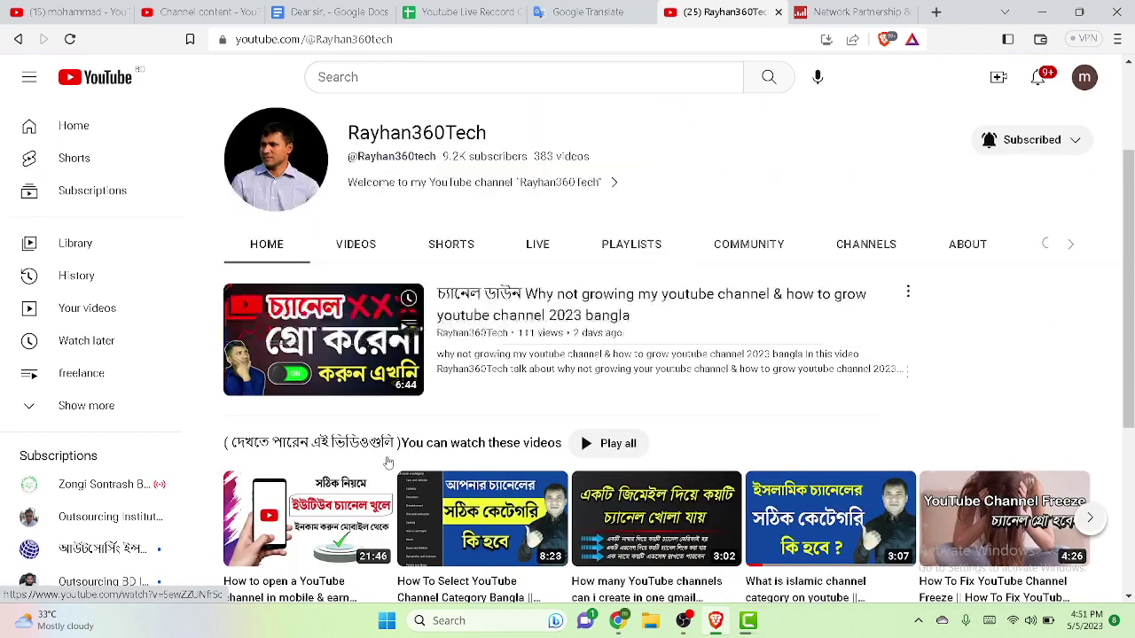
pyautogui.scroll(2, 580, 431)
pyautogui.click(356, 407)
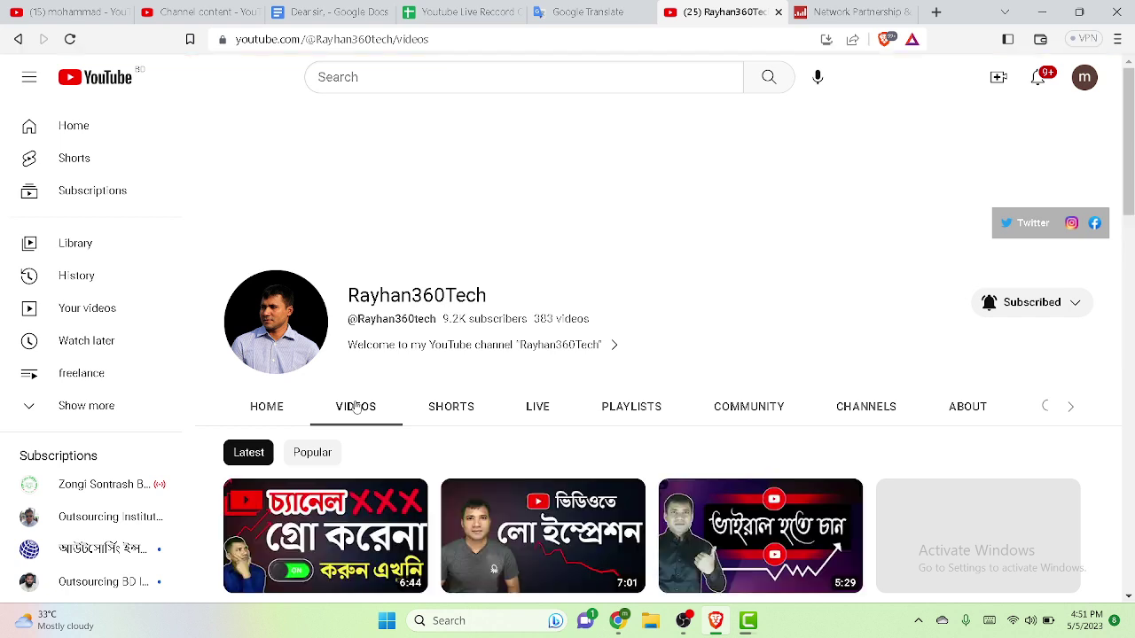
pyautogui.scroll(-2, 356, 407)
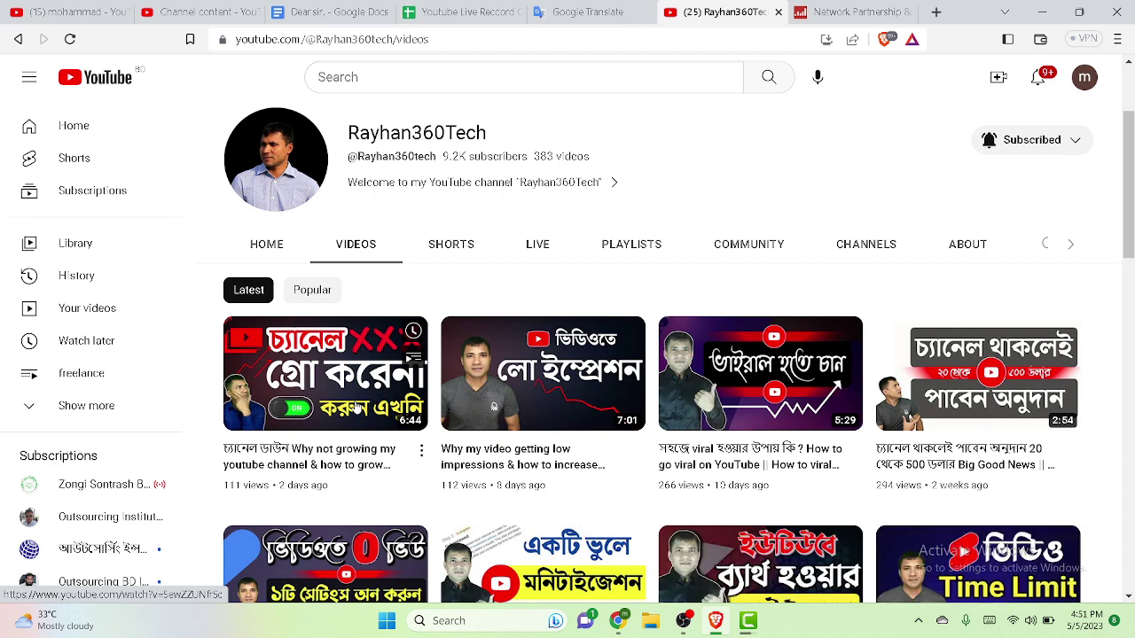
pyautogui.scroll(2, 356, 407)
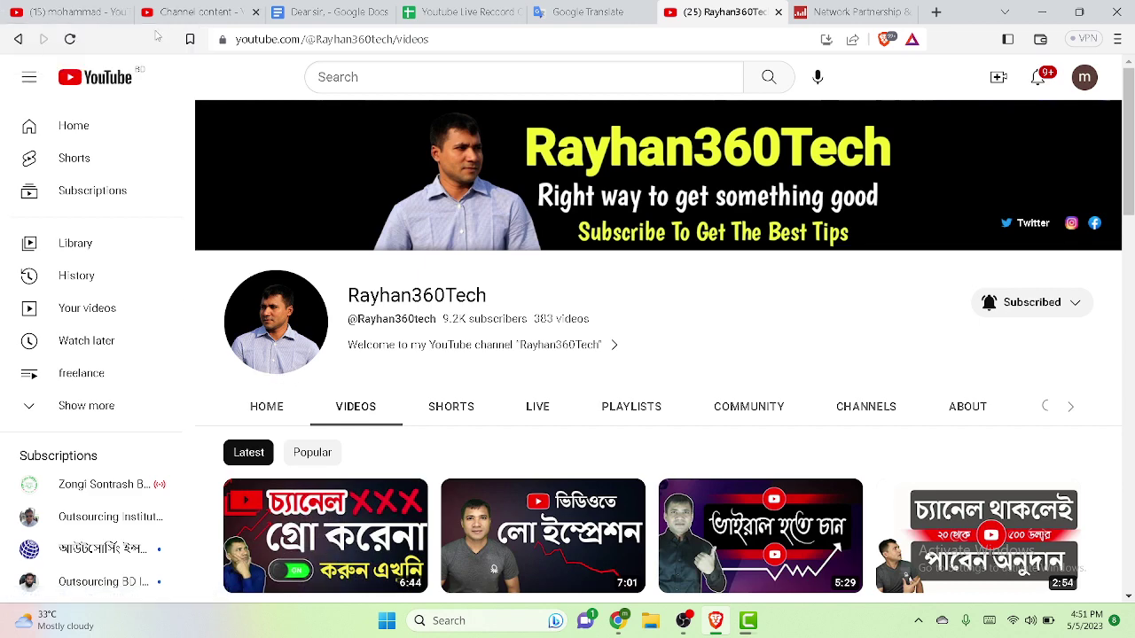
# - Return to the Islamic channel growth video, skip ahead to about 1:45 and set the system volume to 100
pyautogui.click(11, 37)
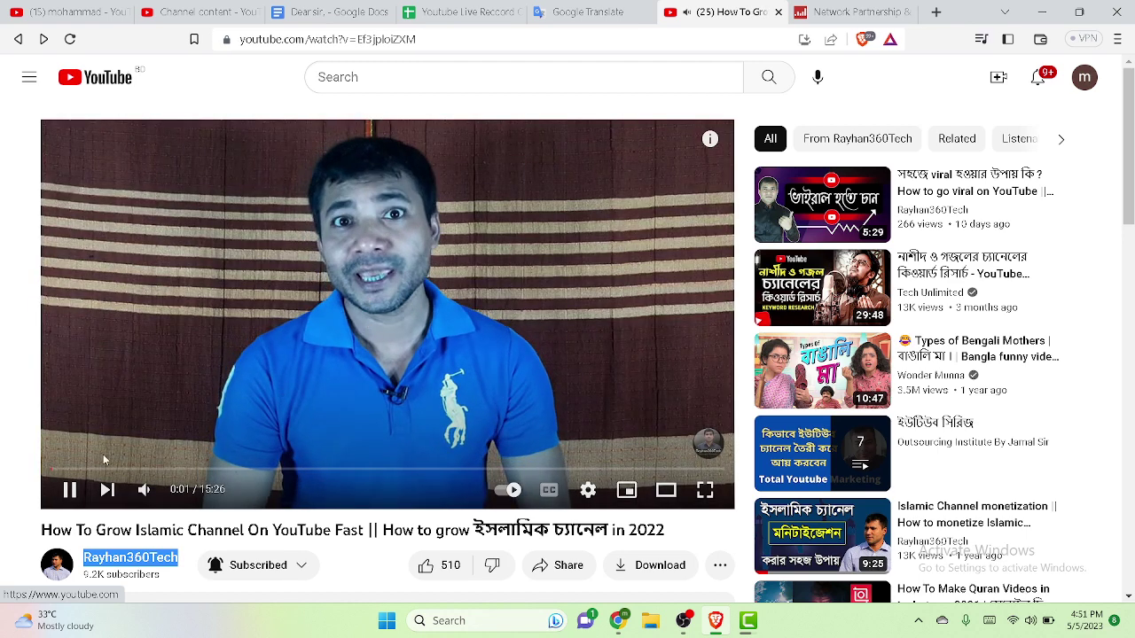
pyautogui.click(127, 469)
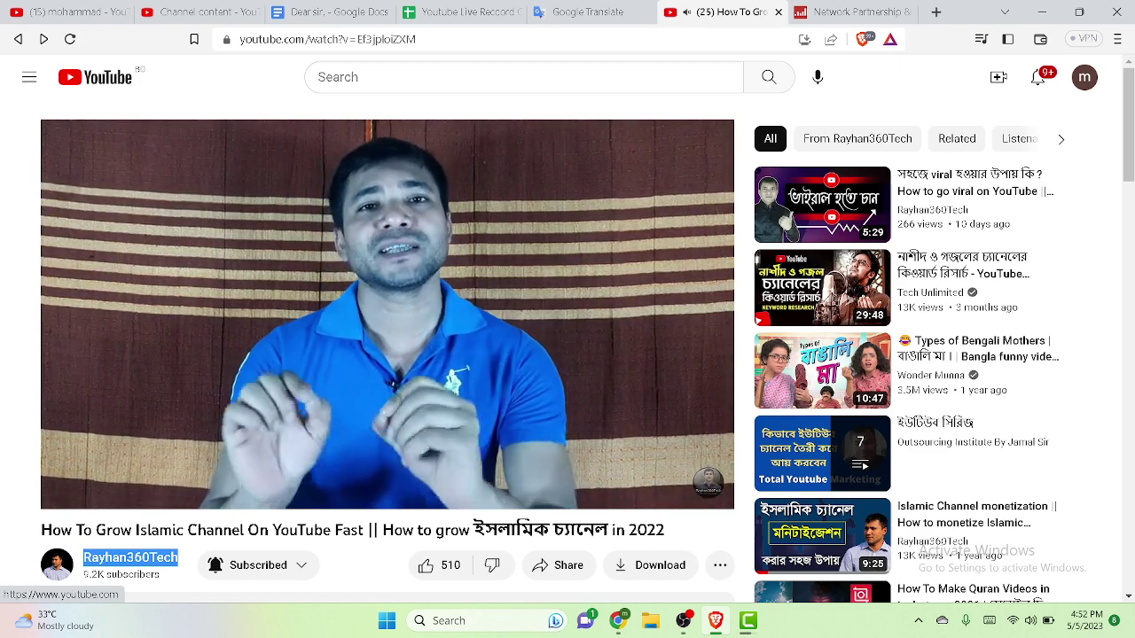
pyautogui.moveTo(185, 234)
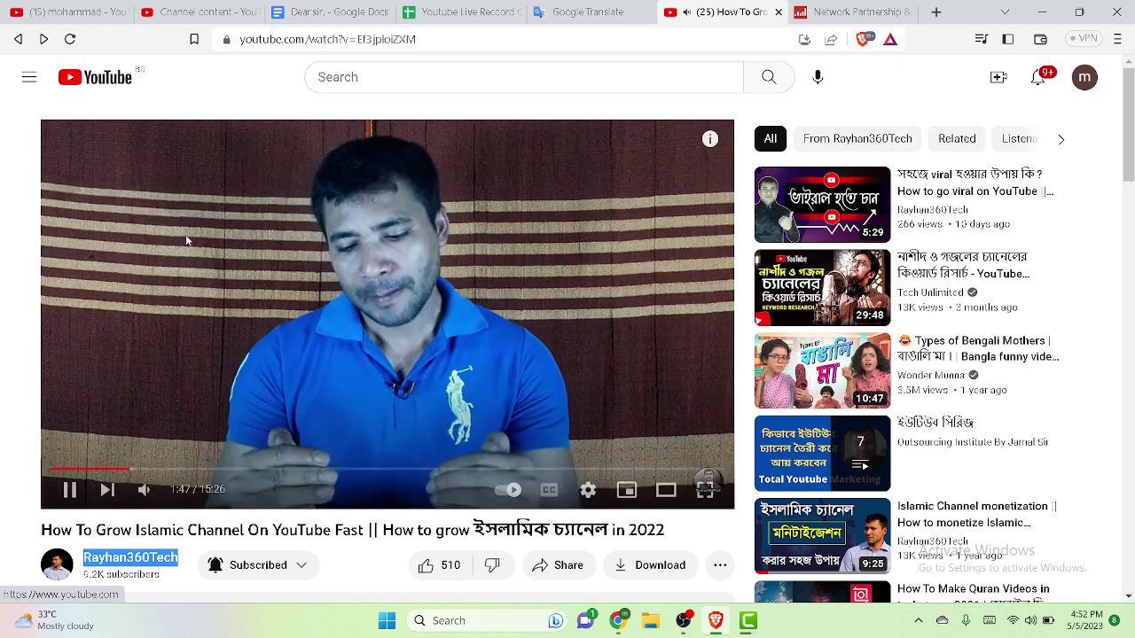
pyautogui.press('XF86AudioLowerVolume')
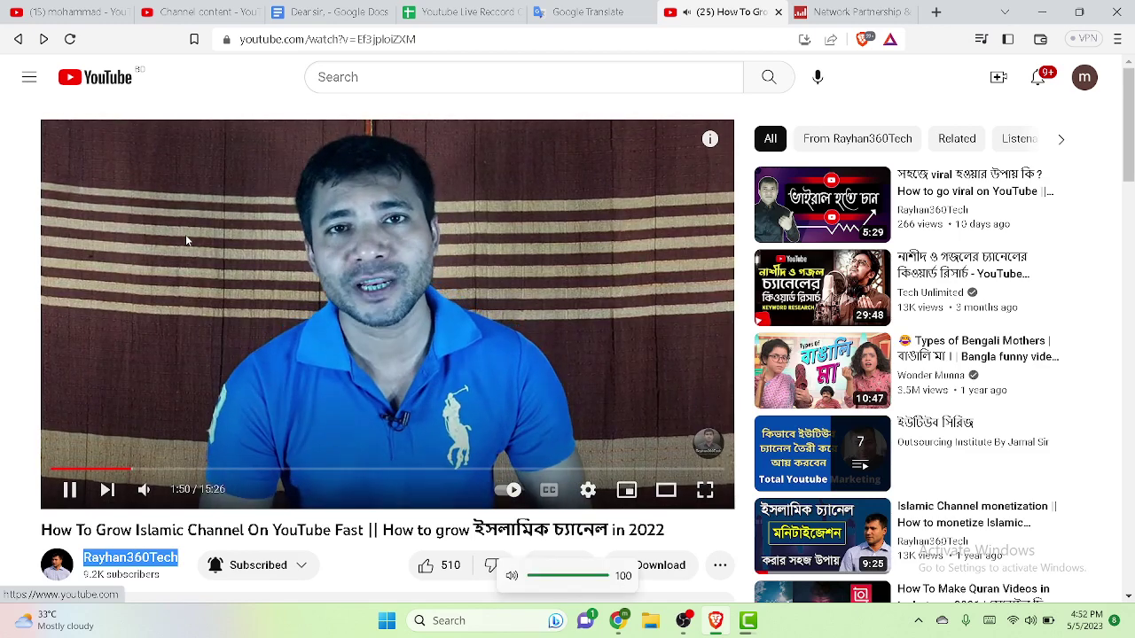
pyautogui.press('XF86AudioRaiseVolume')
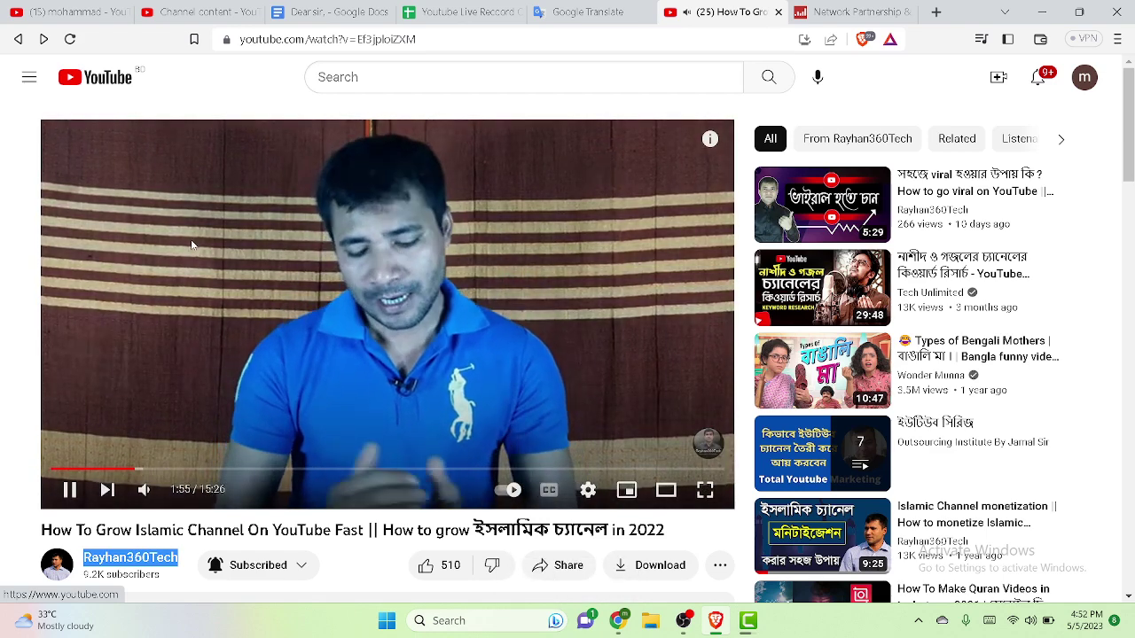
pyautogui.press('XF86AudioRaiseVolume')
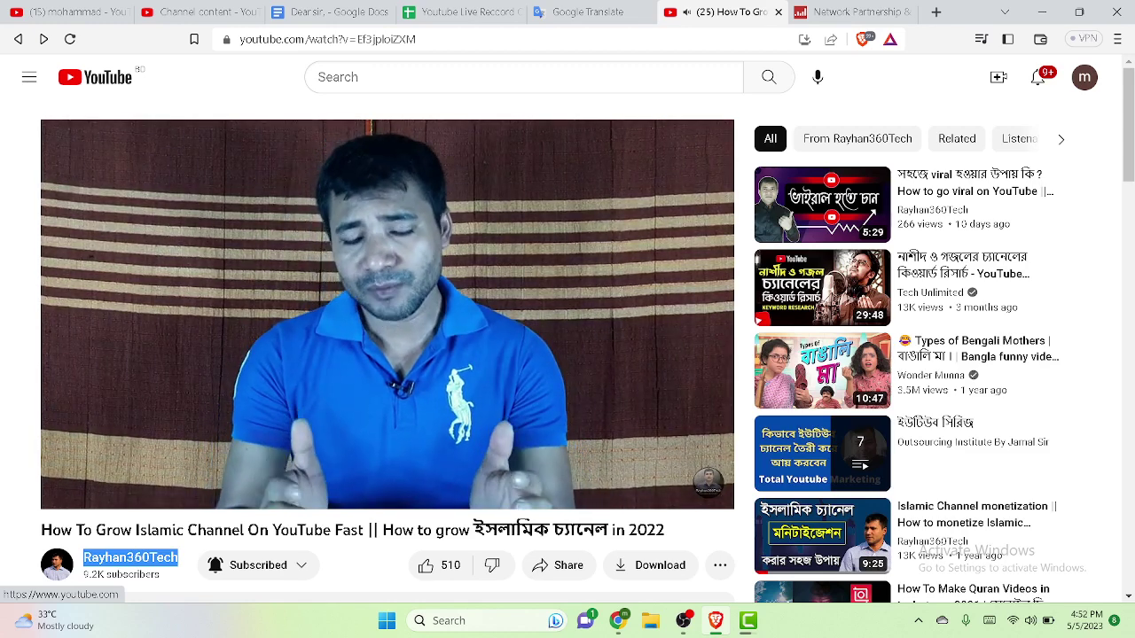
# - Continue watching the Islamic channel growth video and pause it at about 3:10
pyautogui.click(341, 227)
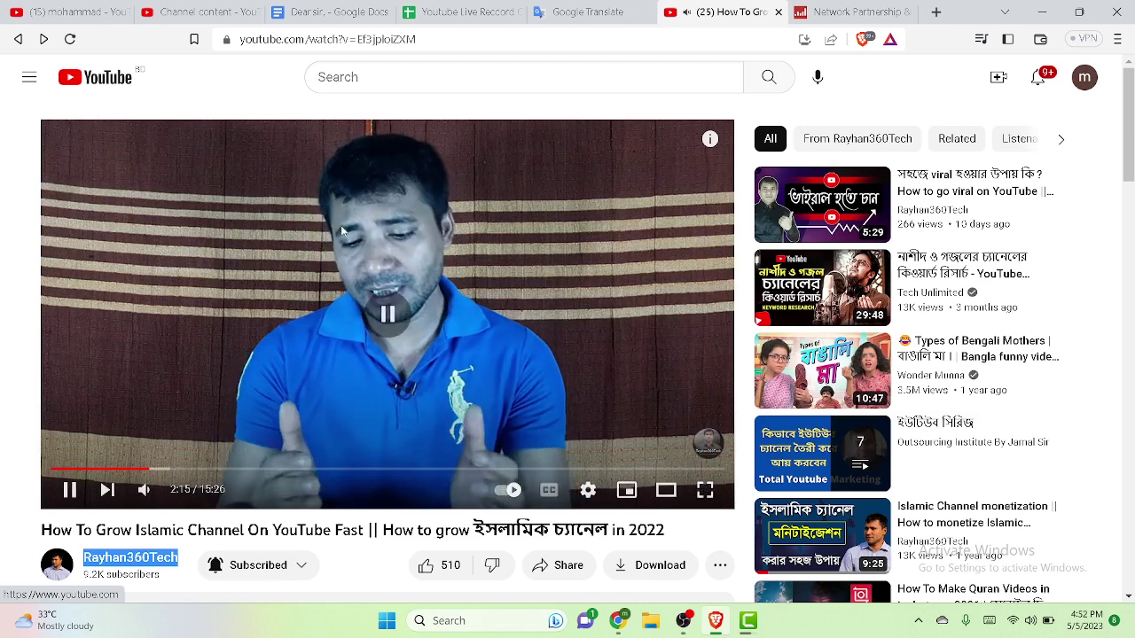
pyautogui.click(340, 229)
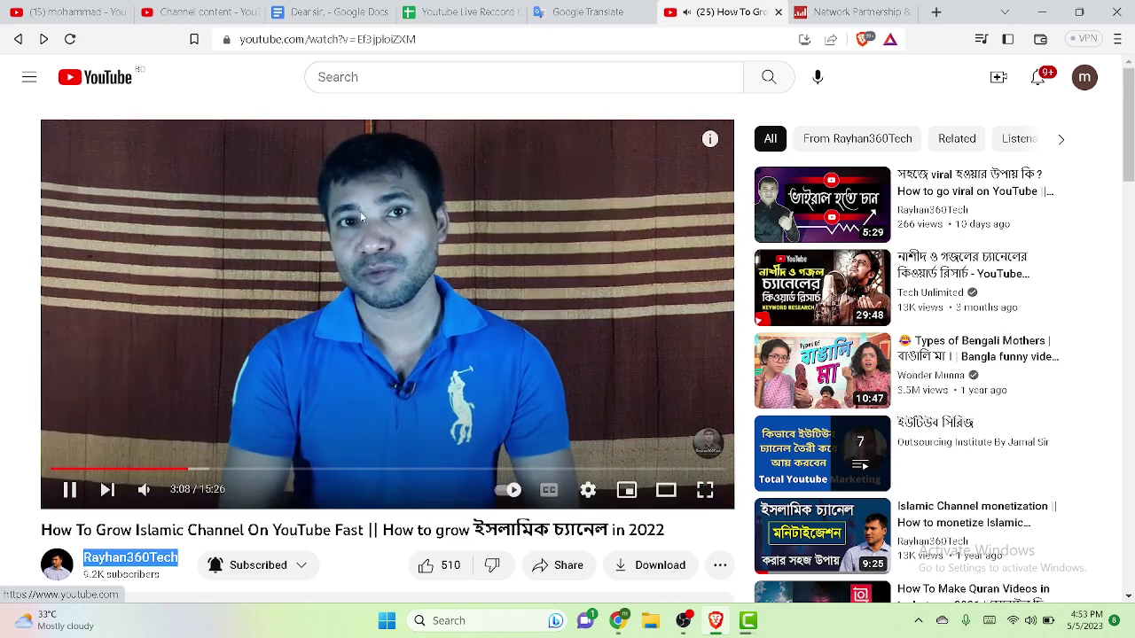
pyautogui.press('k')
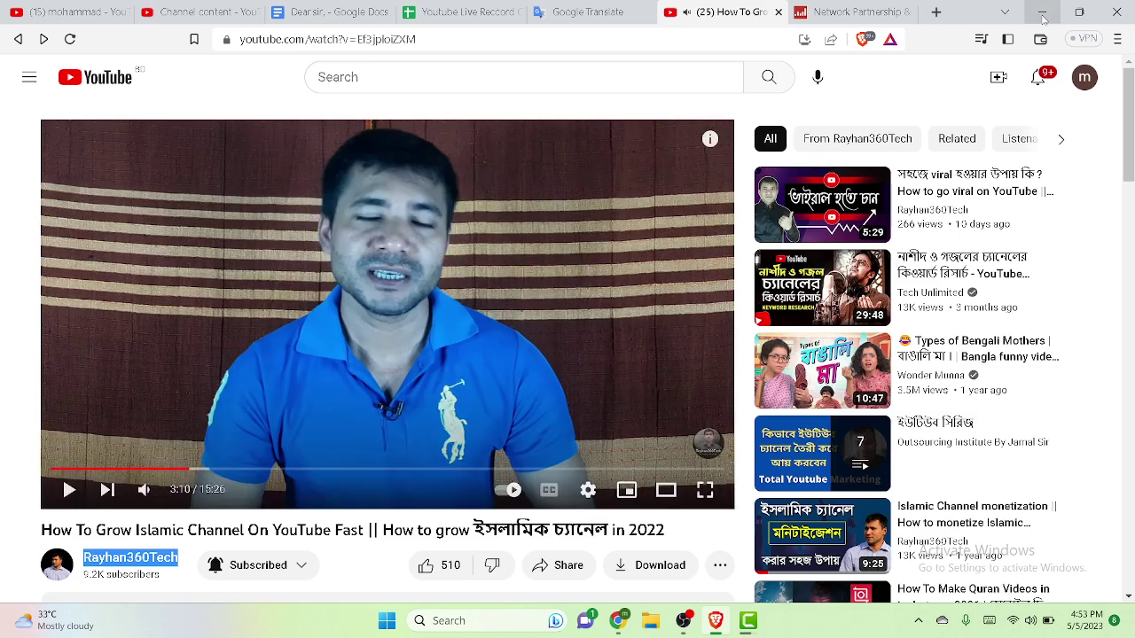
# - Minimize the Brave and OBS windows, then switch to Chrome with the Fiverr seller dashboard and maximize it
pyautogui.click(1043, 12)
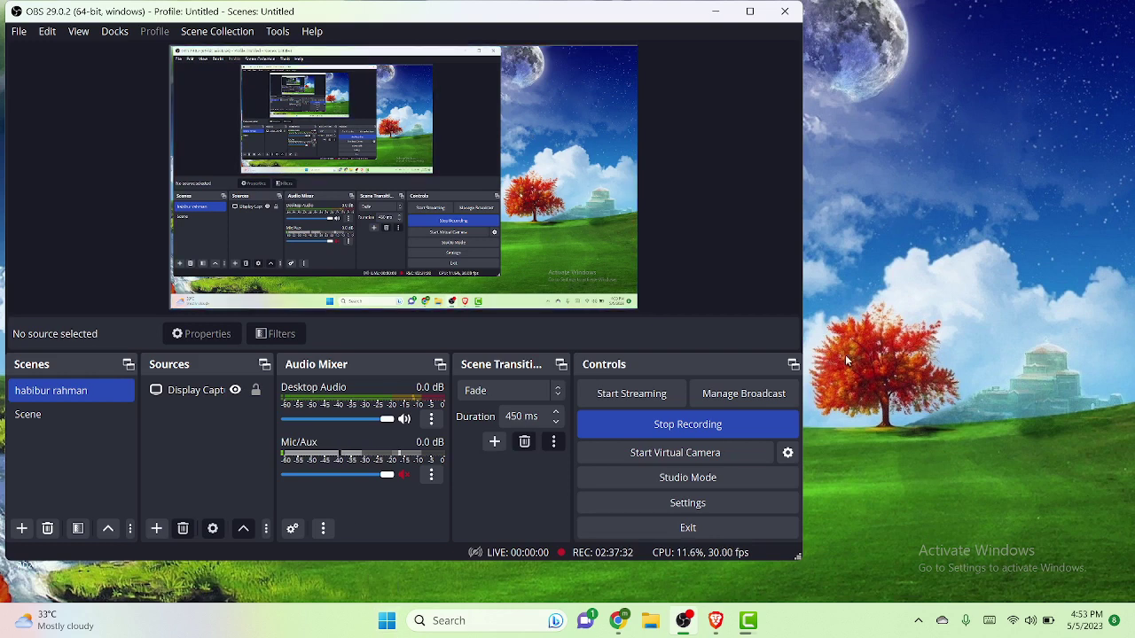
pyautogui.click(715, 12)
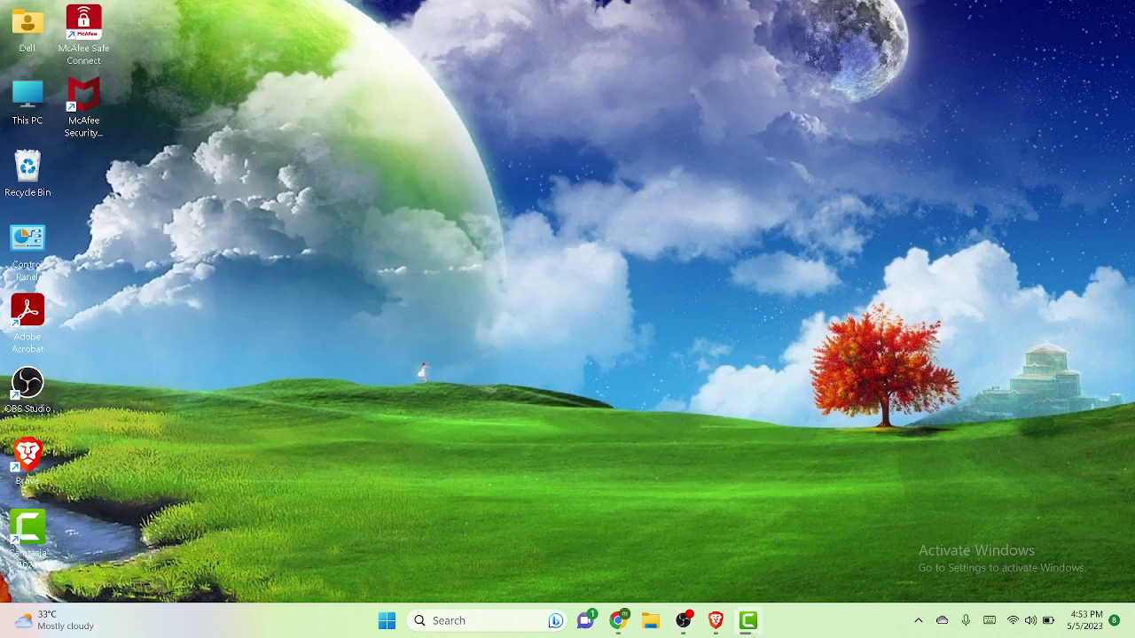
pyautogui.click(619, 621)
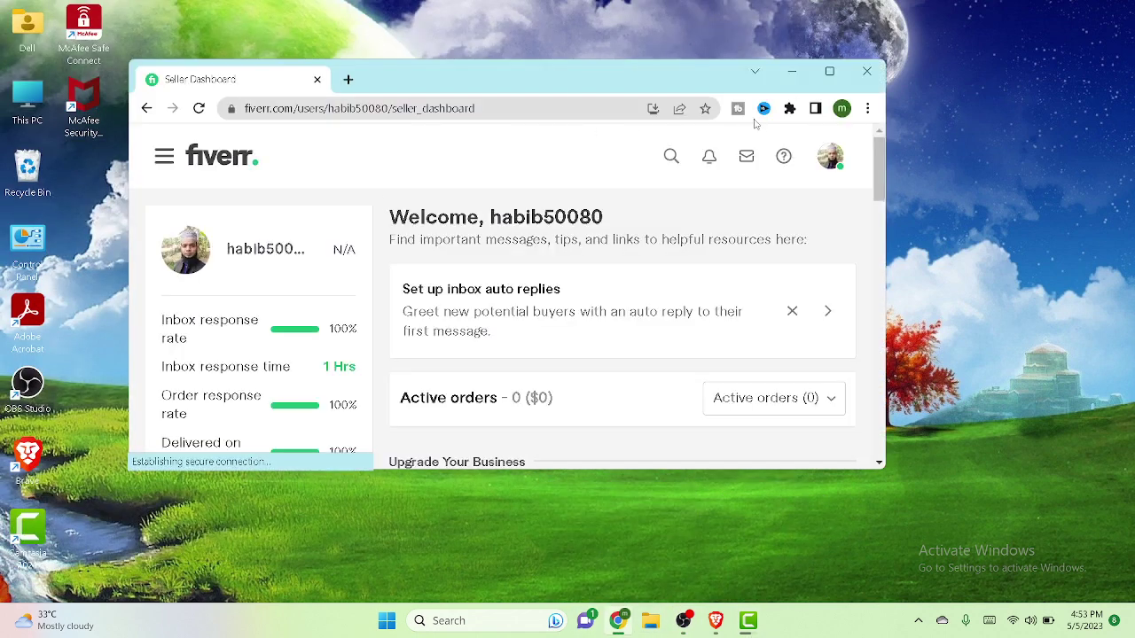
pyautogui.click(822, 75)
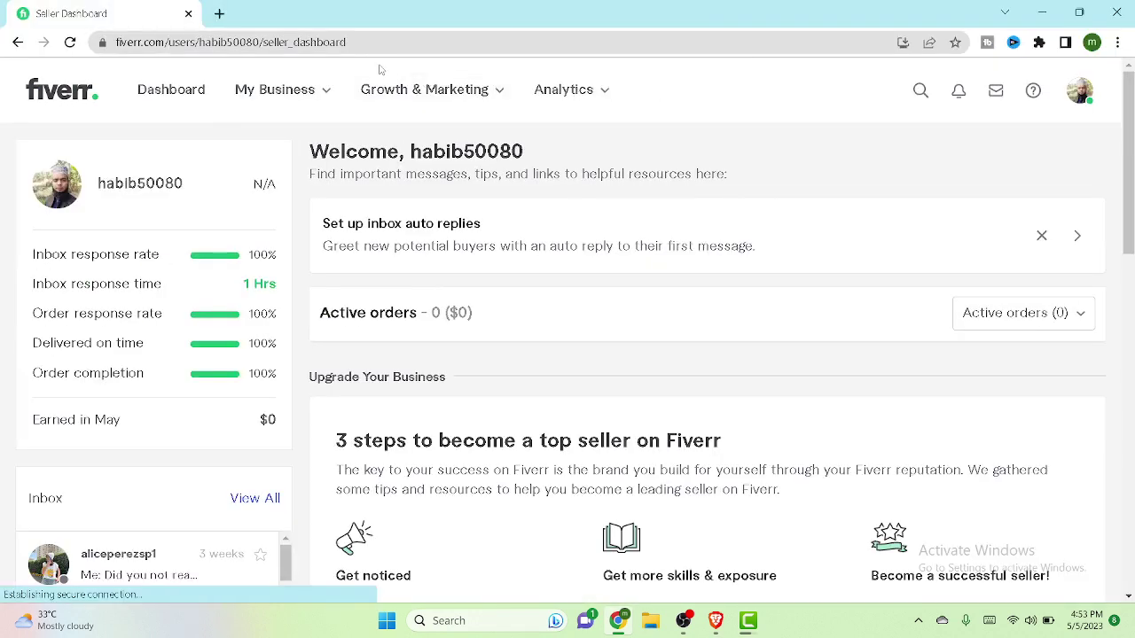
# - Open YouTube in a new Chrome tab and go to the signed-in account's own channel page
pyautogui.click(220, 15)
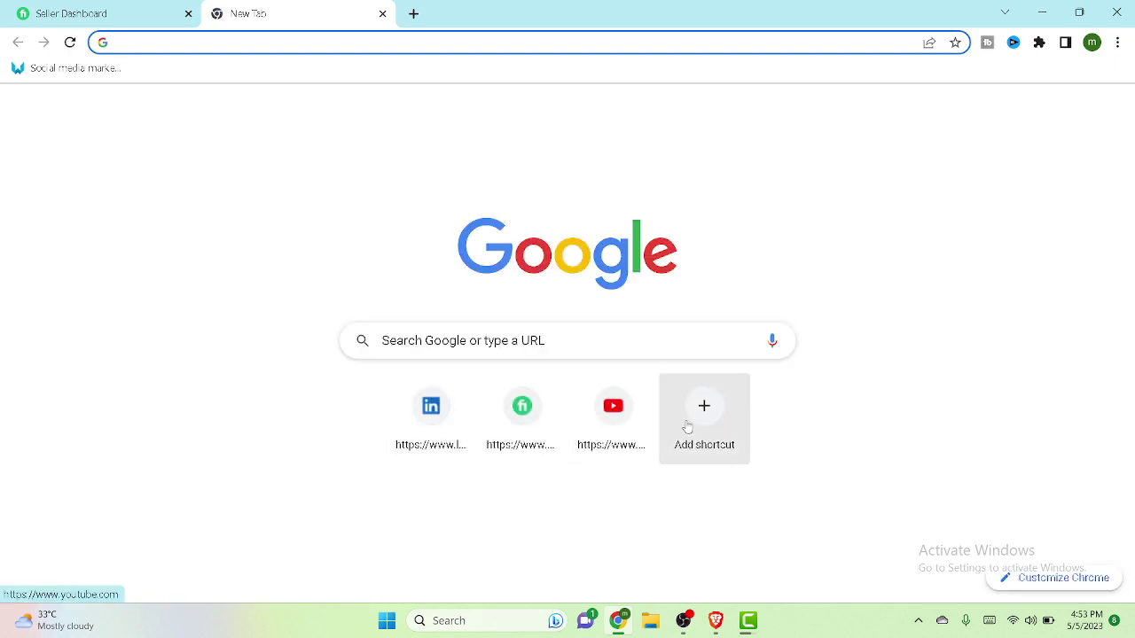
pyautogui.click(580, 420)
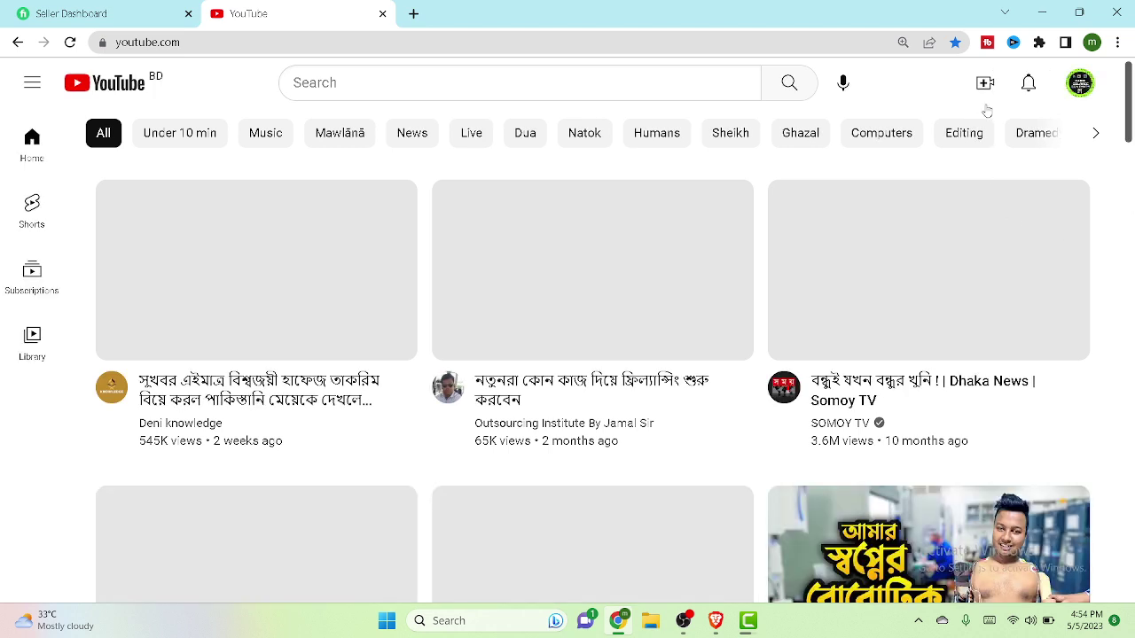
pyautogui.click(1089, 78)
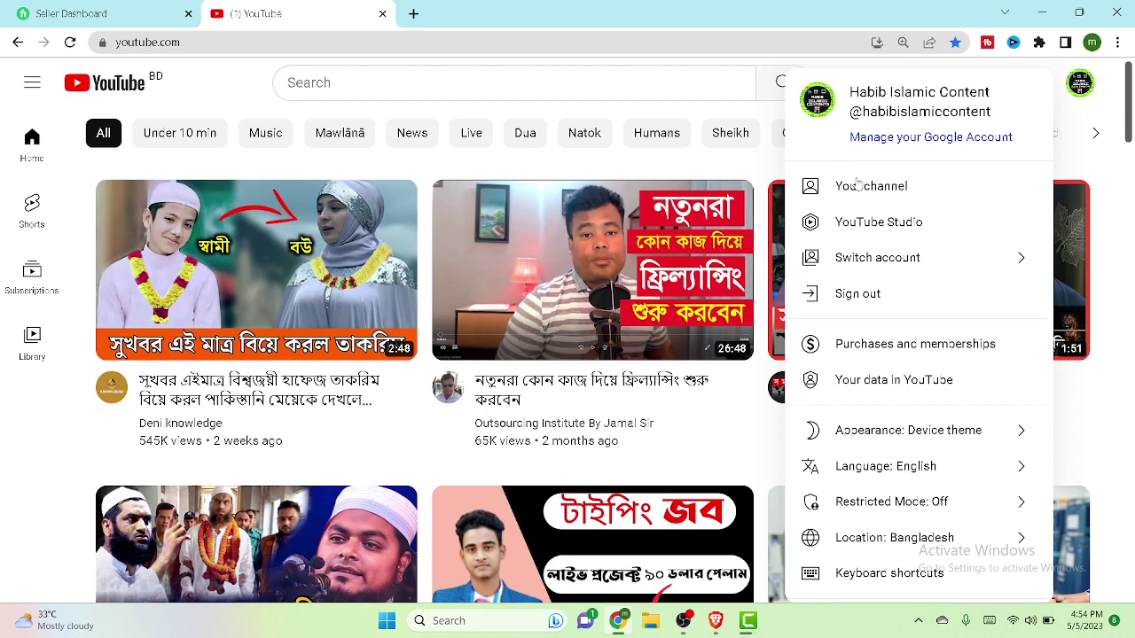
pyautogui.click(860, 186)
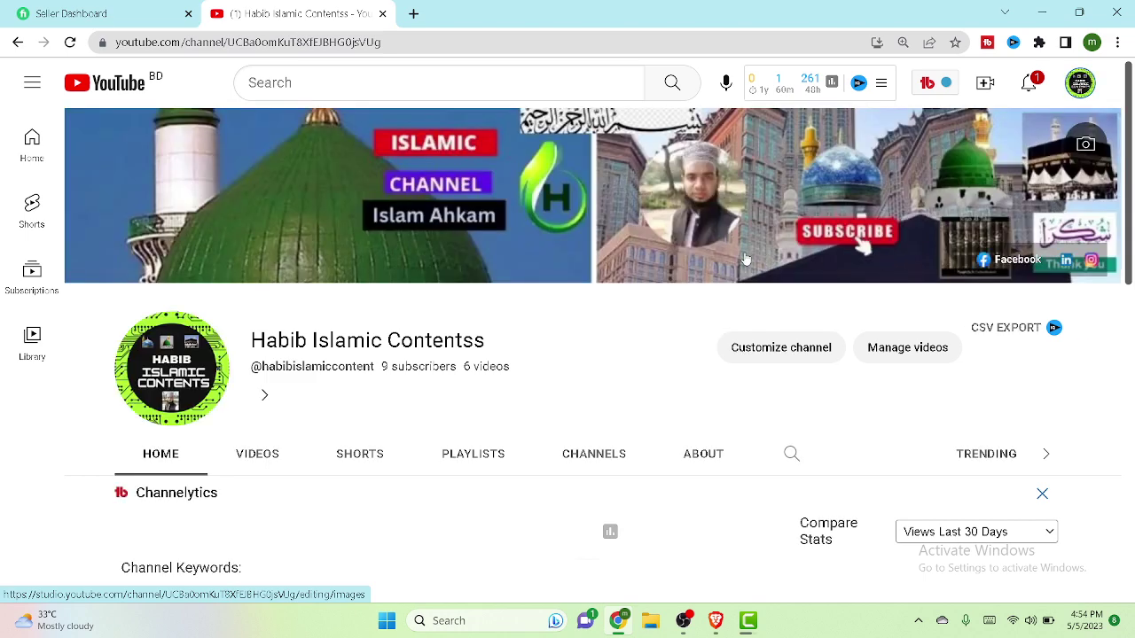
# - Examine the own Islamic content channel's view statistics, channel keywords, Shorts and videos
pyautogui.scroll(-2, 579, 251)
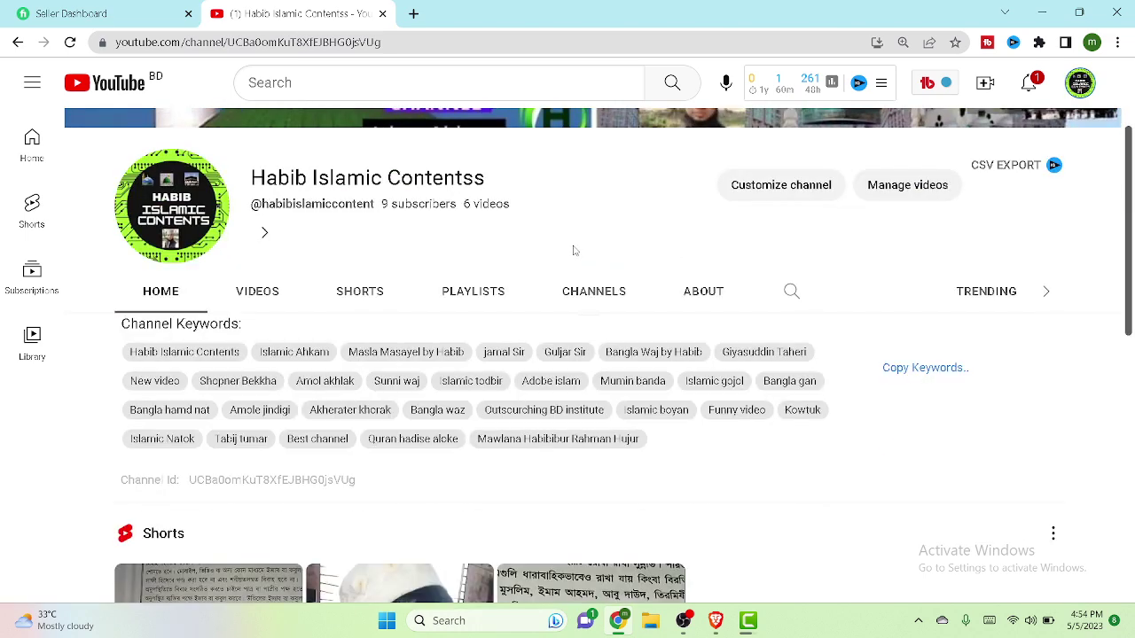
pyautogui.scroll(-6, 574, 251)
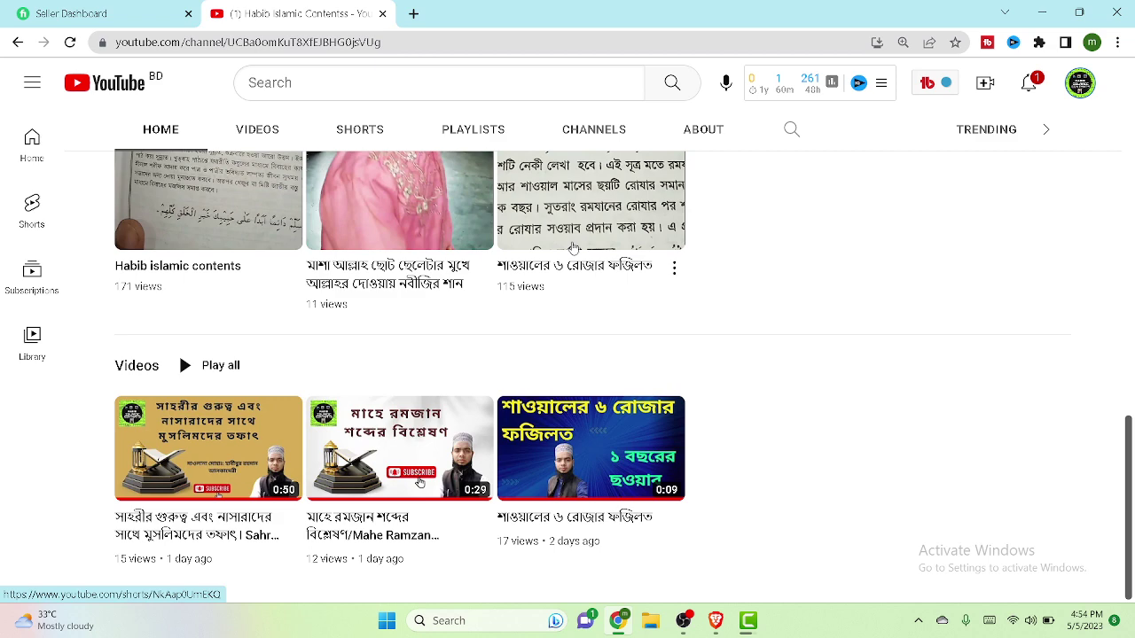
pyautogui.scroll(5, 573, 249)
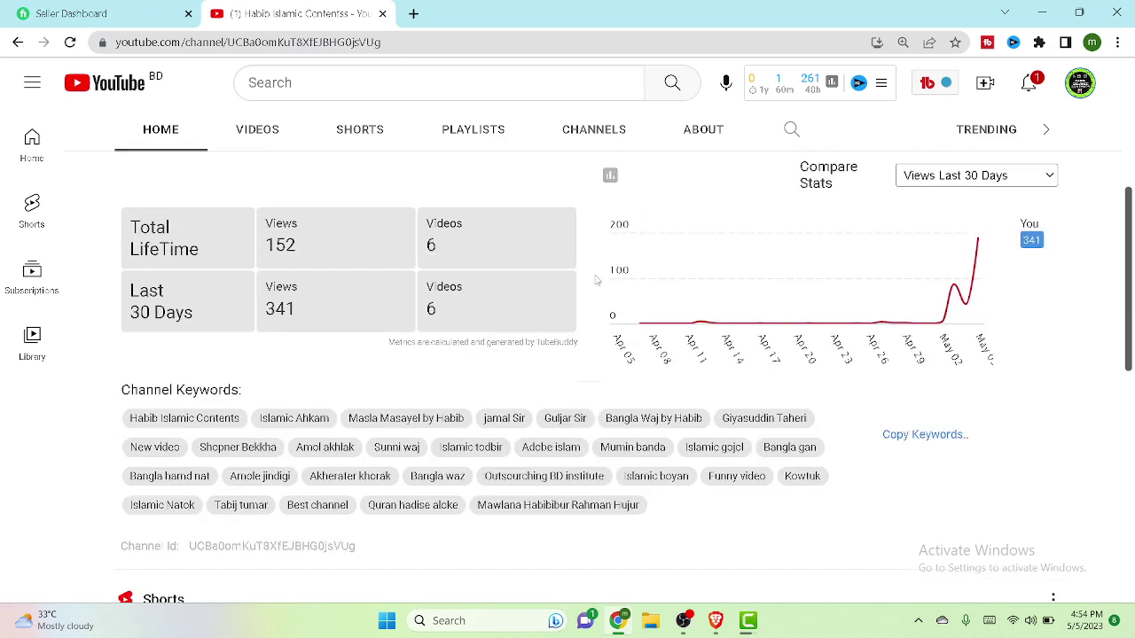
pyautogui.scroll(-1, 691, 525)
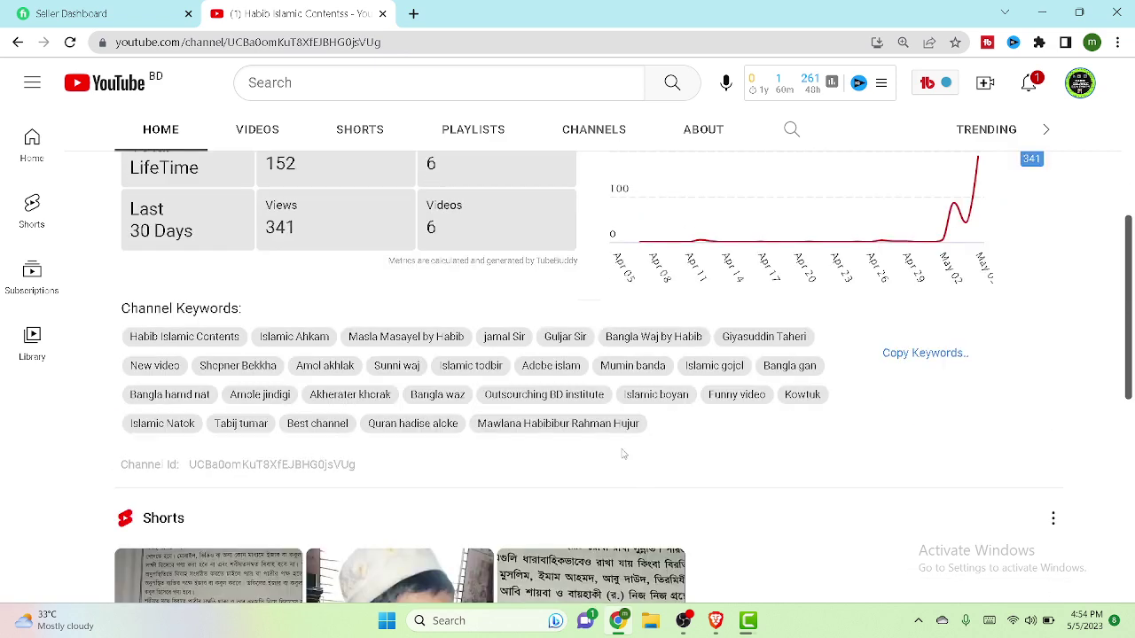
pyautogui.doubleClick(254, 341)
pyautogui.click(253, 341)
pyautogui.scroll(-2, 897, 346)
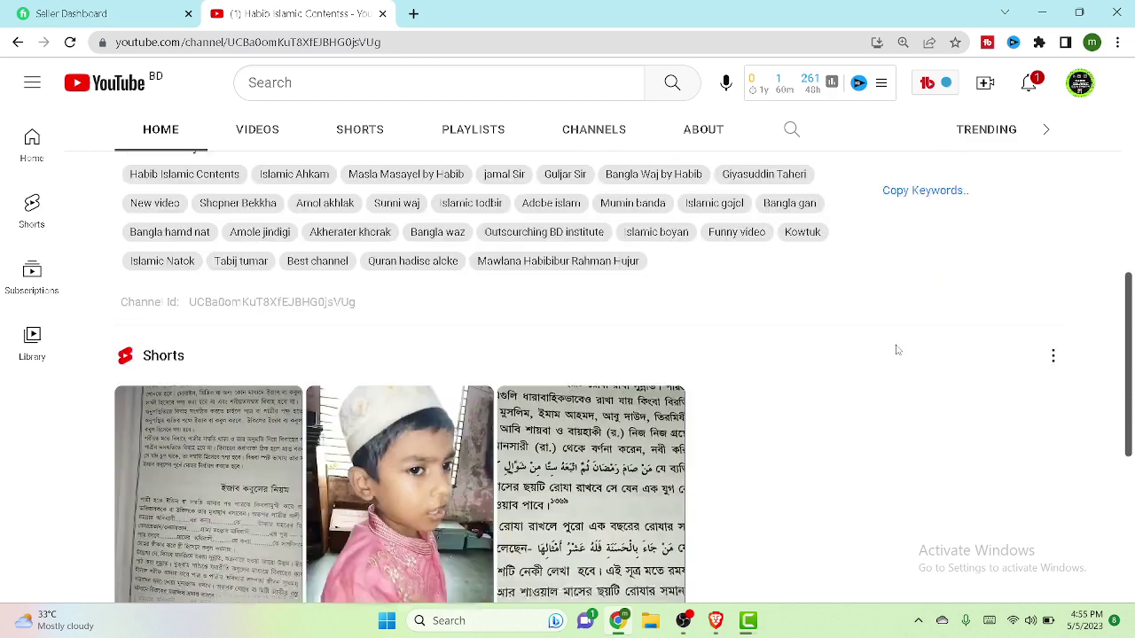
pyautogui.scroll(7, 897, 348)
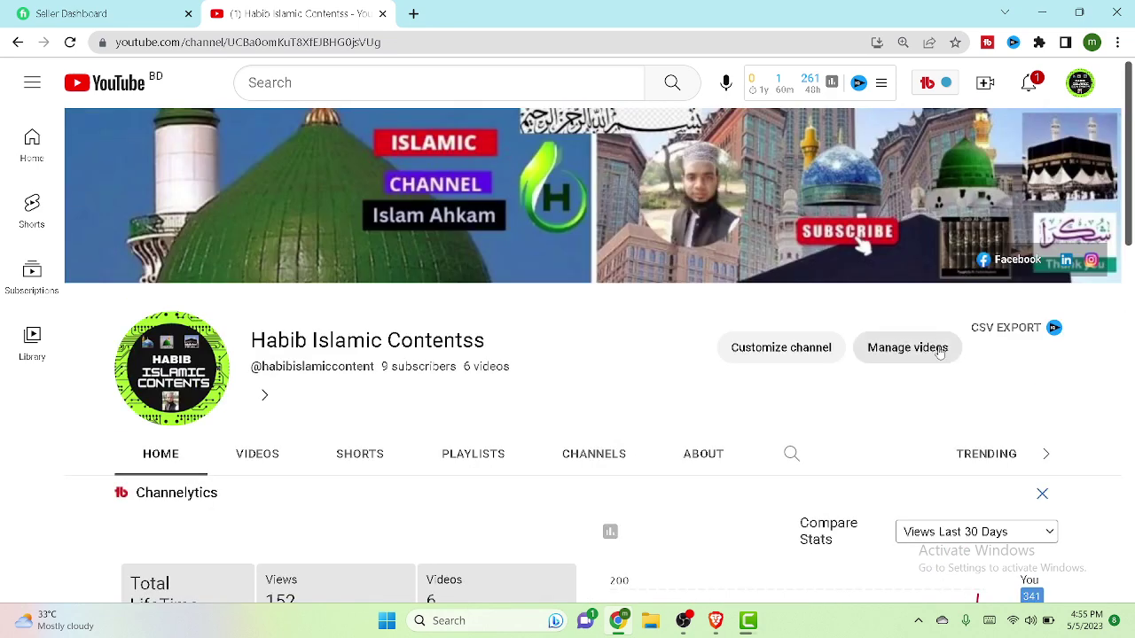
# - Open the channel's customization in YouTube Studio and review its branding, name, handle, description, links and contact info
pyautogui.click(772, 364)
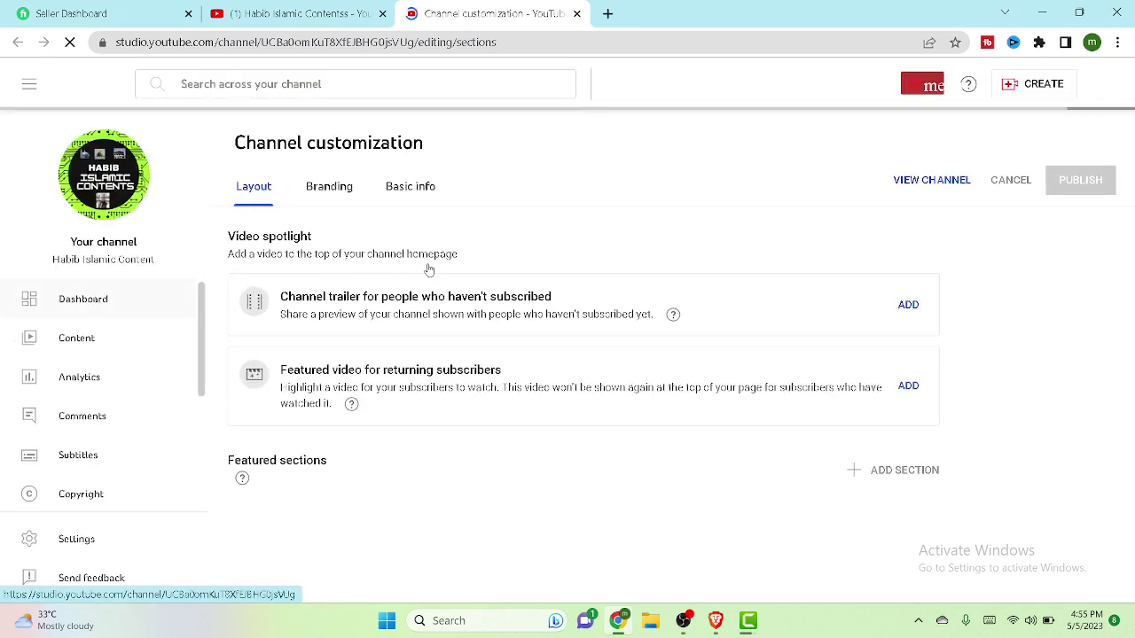
pyautogui.click(347, 190)
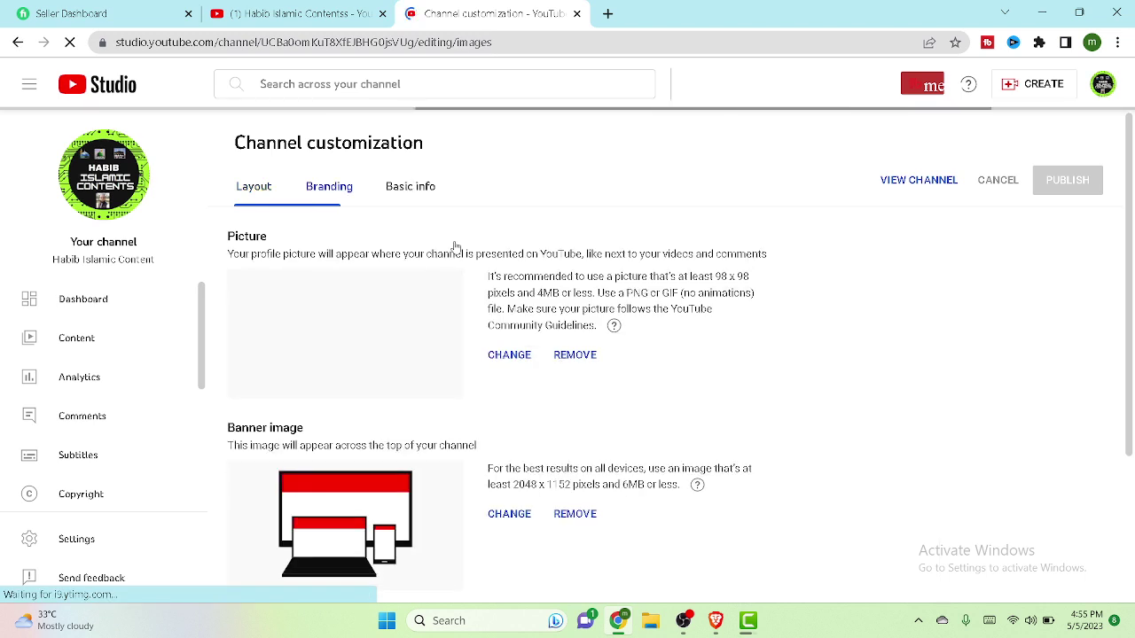
pyautogui.click(406, 188)
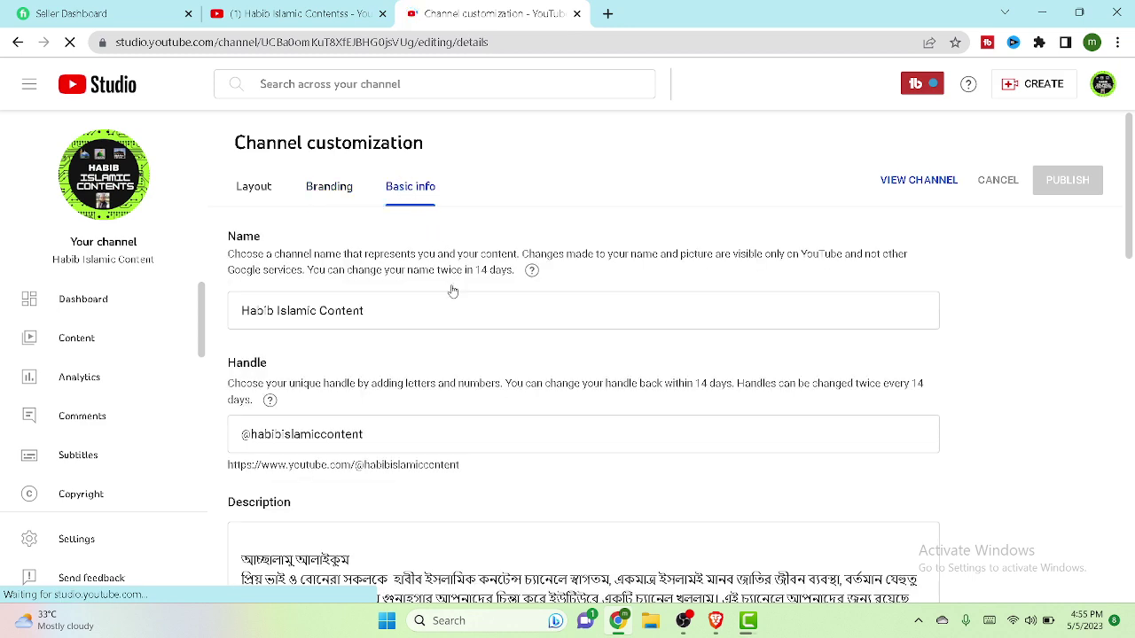
pyautogui.scroll(-4, 451, 290)
pyautogui.scroll(2, 452, 290)
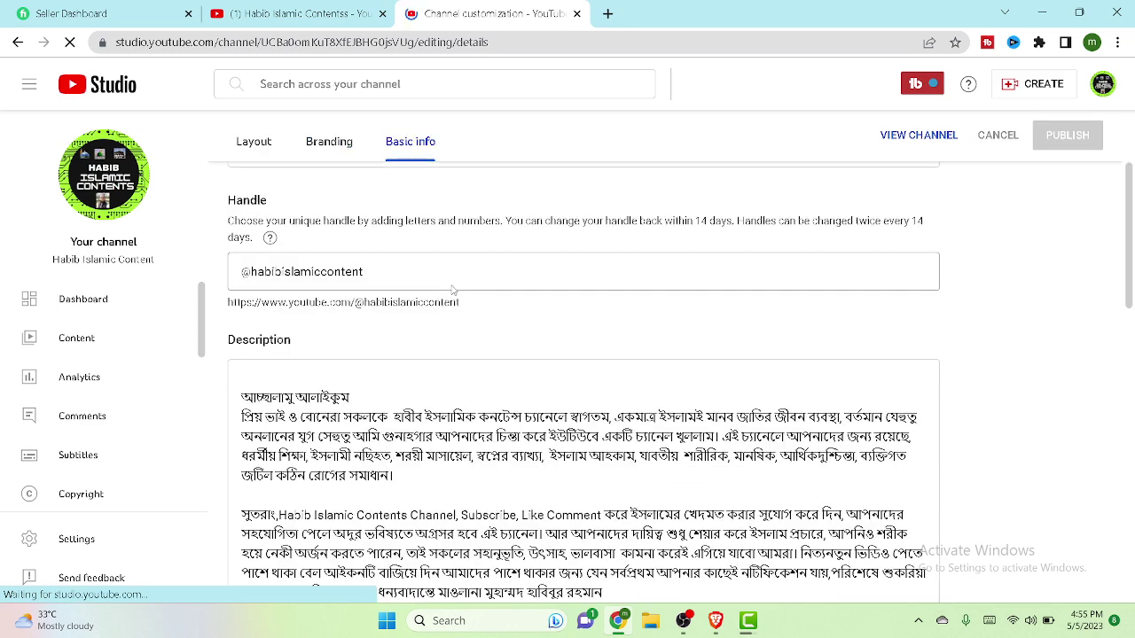
pyautogui.scroll(-3, 452, 290)
pyautogui.scroll(-8, 452, 290)
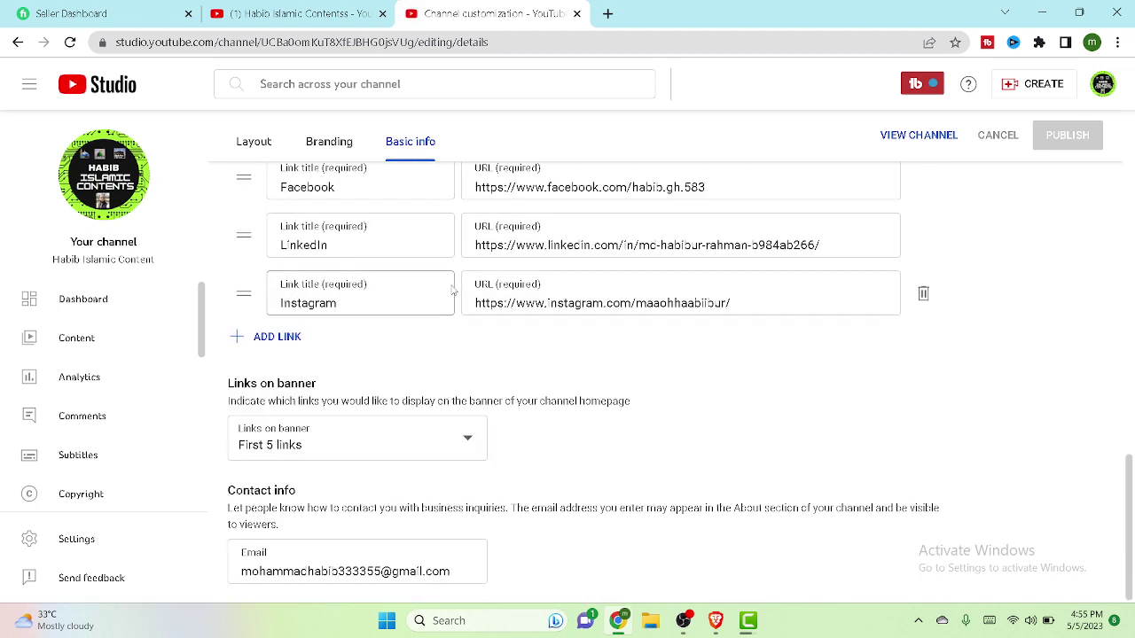
pyautogui.scroll(12, 452, 290)
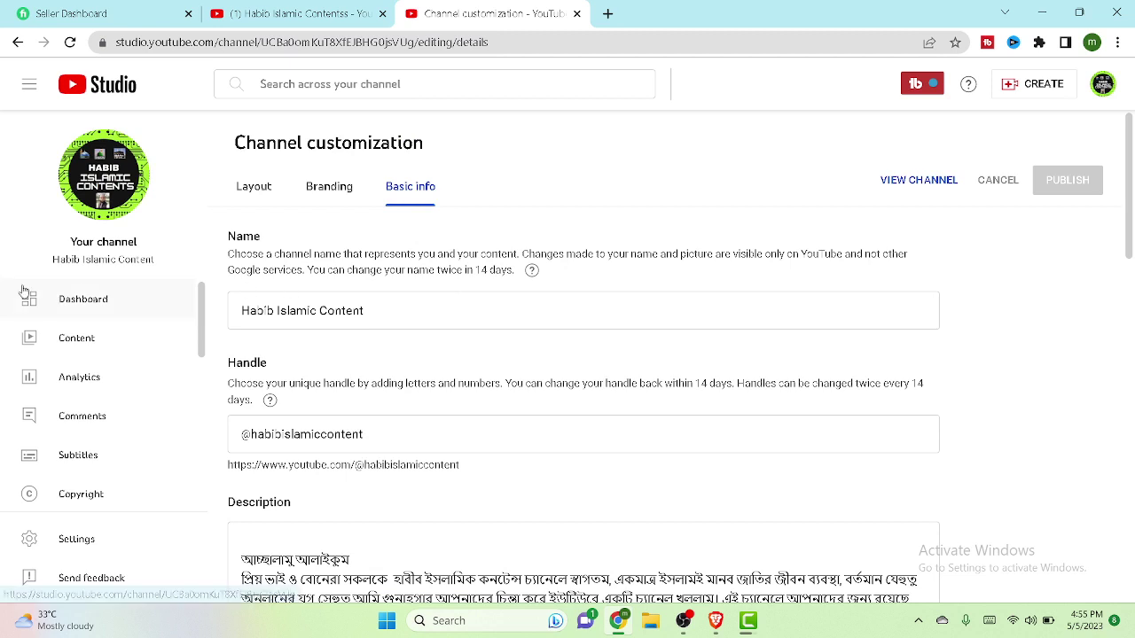
# - Open the details of the newest 0:50 video from the channel content list and go to its tags
pyautogui.click(71, 349)
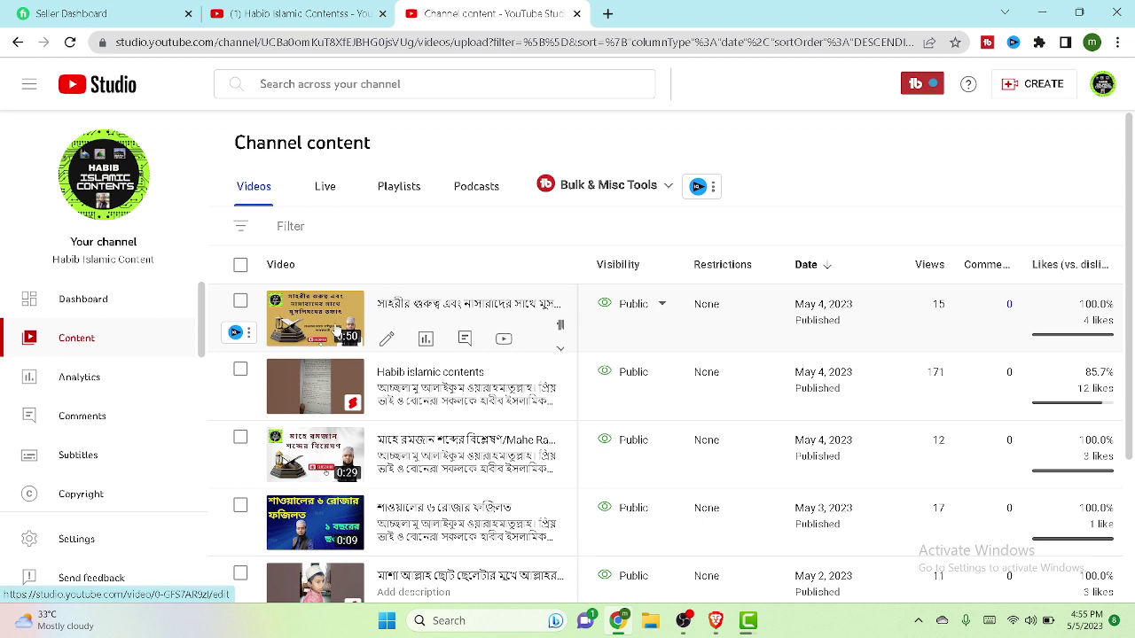
pyautogui.click(337, 329)
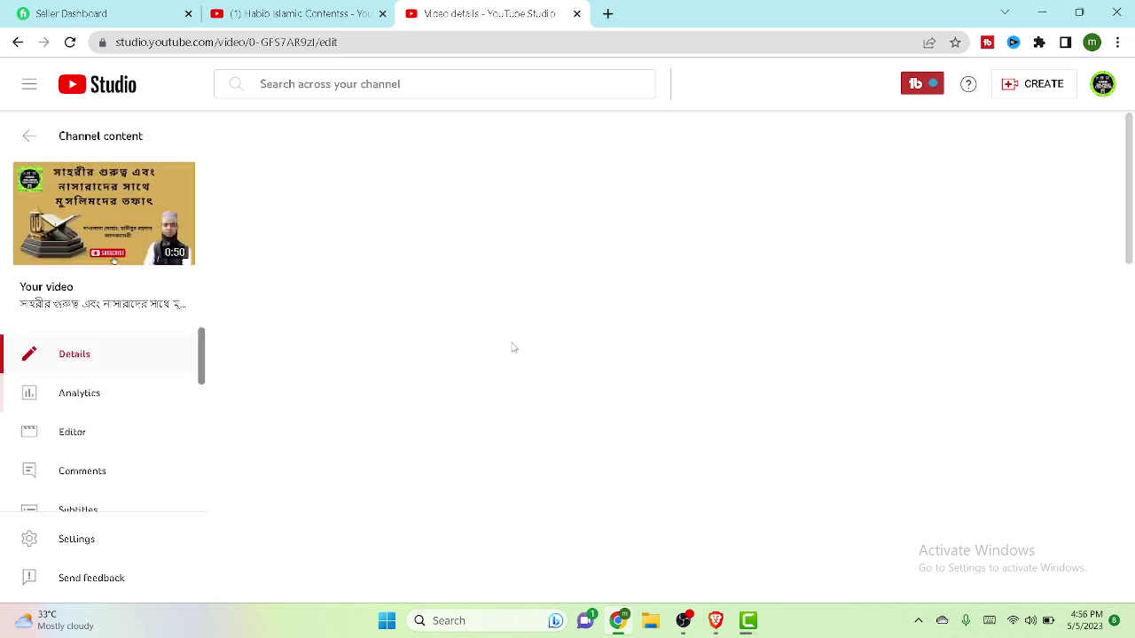
pyautogui.scroll(-15, 512, 344)
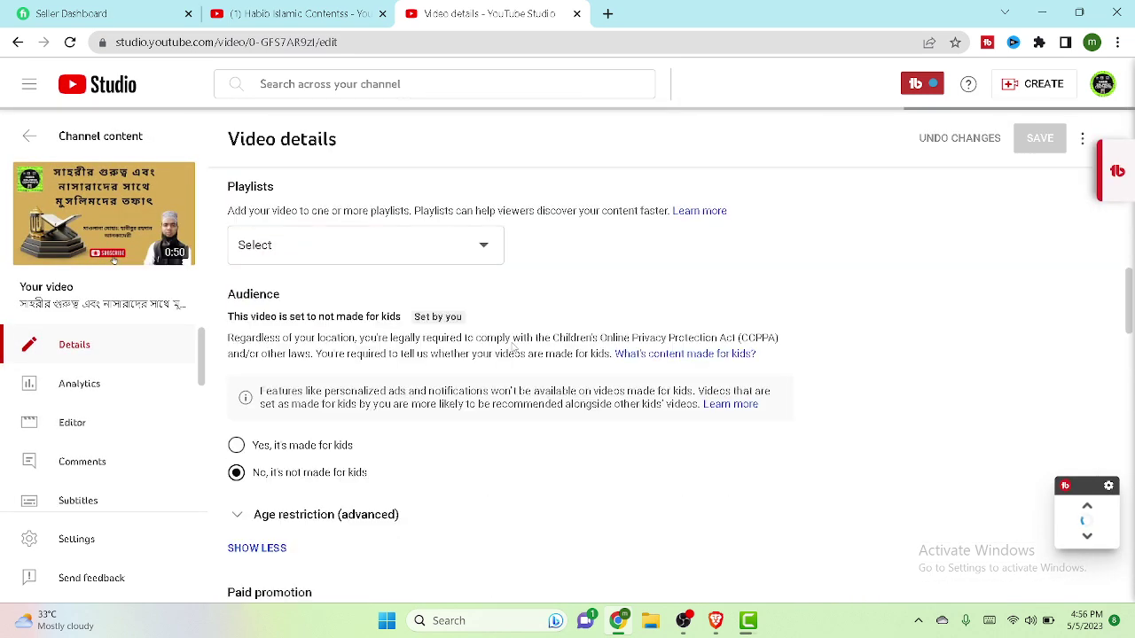
pyautogui.scroll(-15, 513, 346)
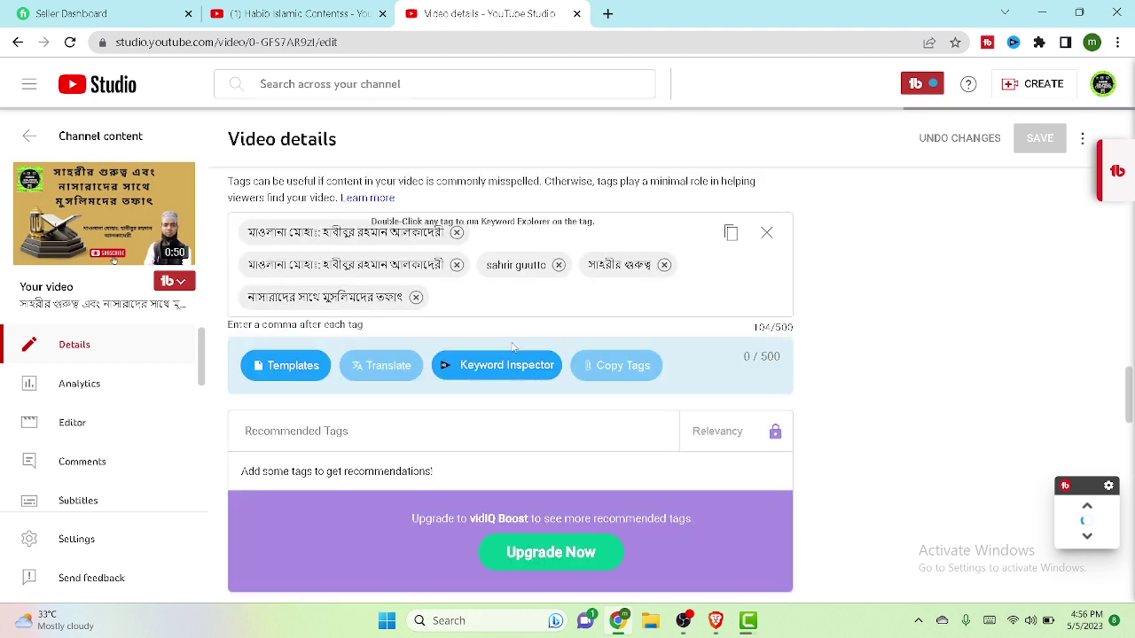
pyautogui.scroll(3, 512, 346)
pyautogui.scroll(-1, 512, 344)
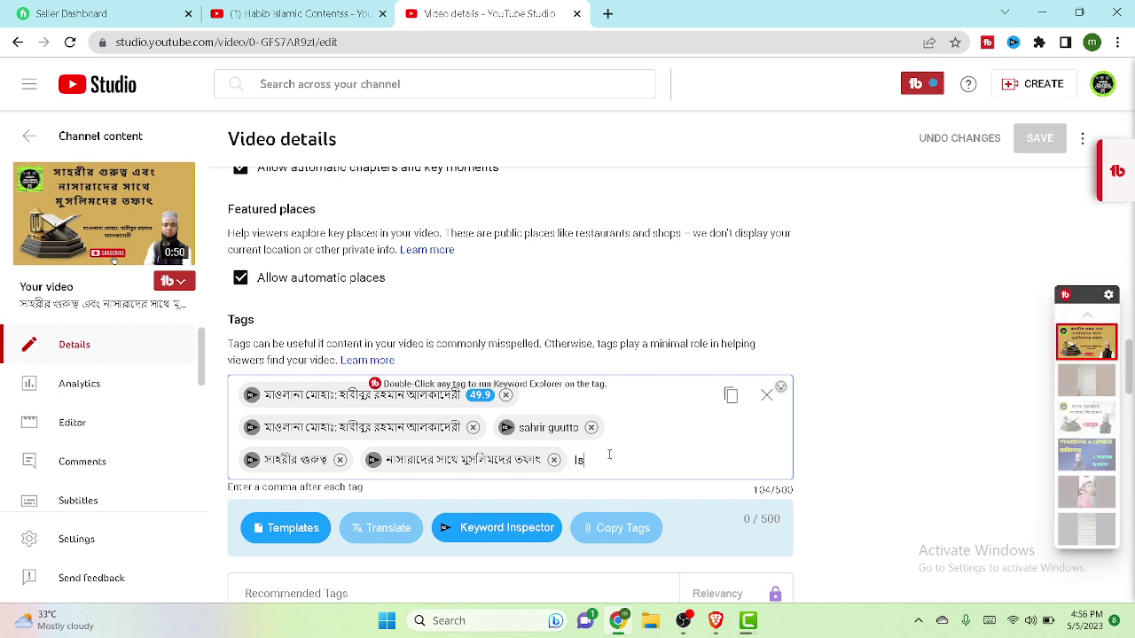
# - Add the tag "Islamc channel" to the video's tags
pyautogui.write('la')
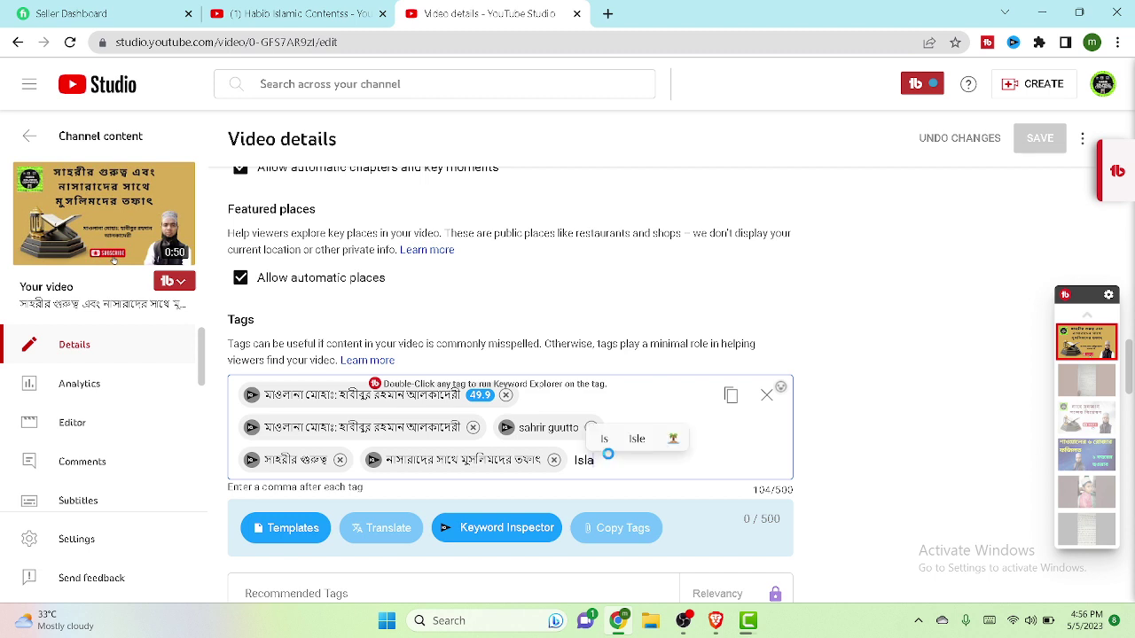
pyautogui.write('mc ')
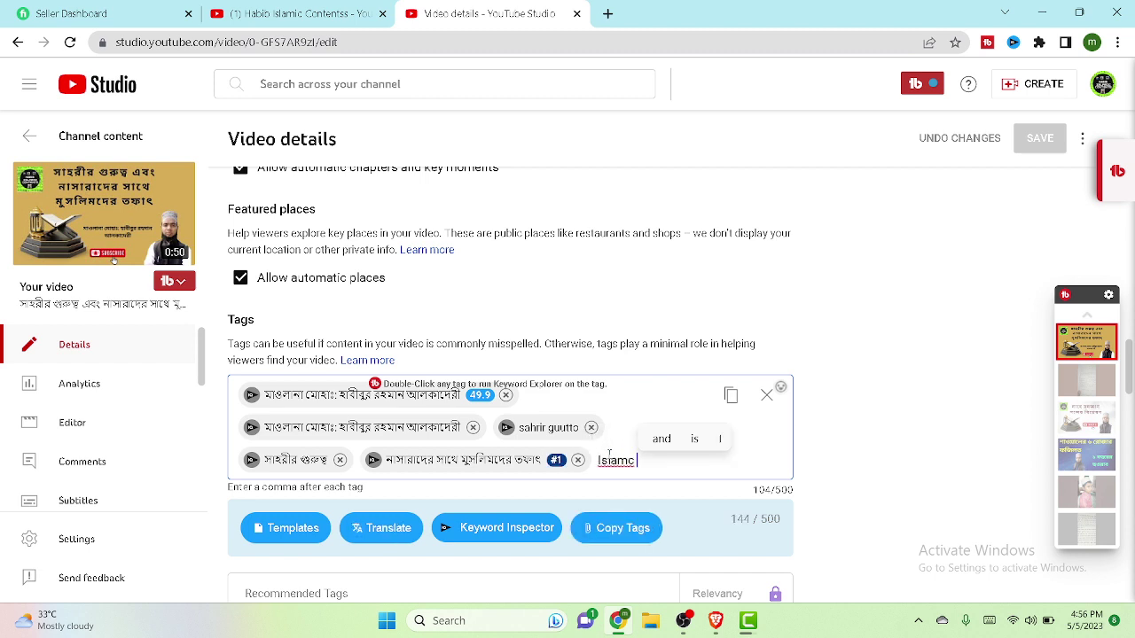
pyautogui.write('ch')
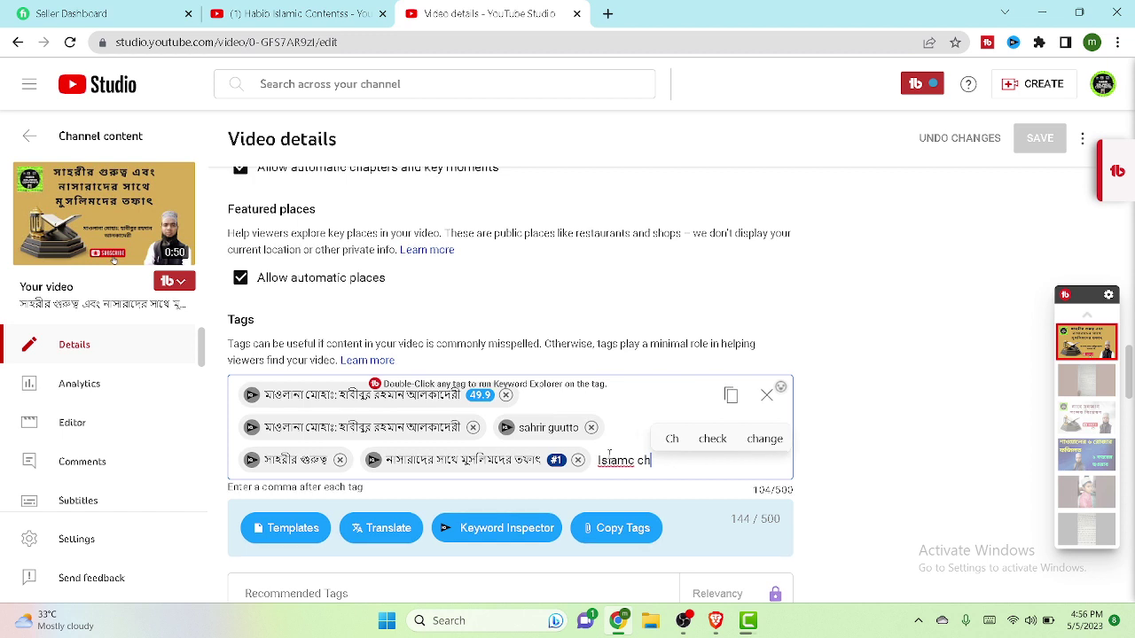
pyautogui.write('enn')
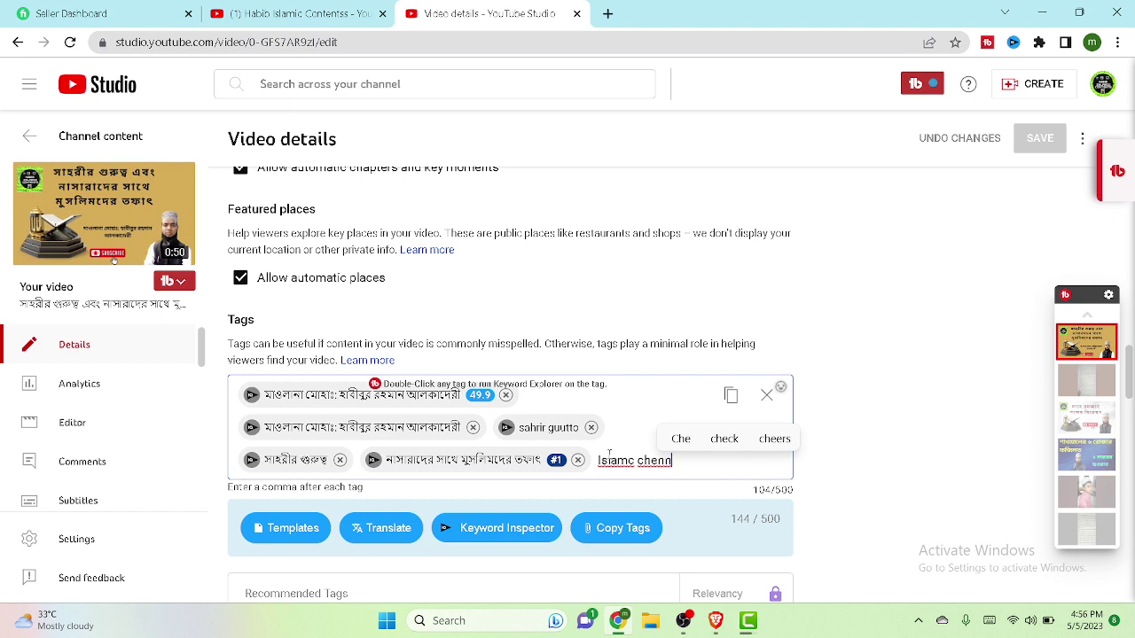
pyautogui.press('BackSpace')
pyautogui.press('BackSpace')
pyautogui.press('BackSpace')
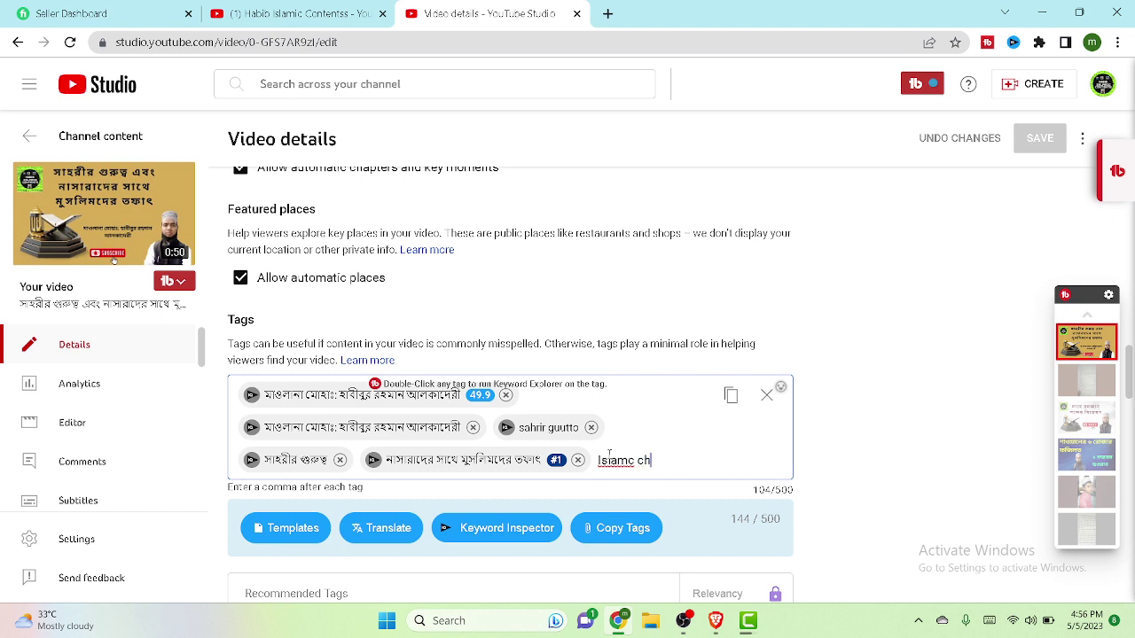
pyautogui.write('anne')
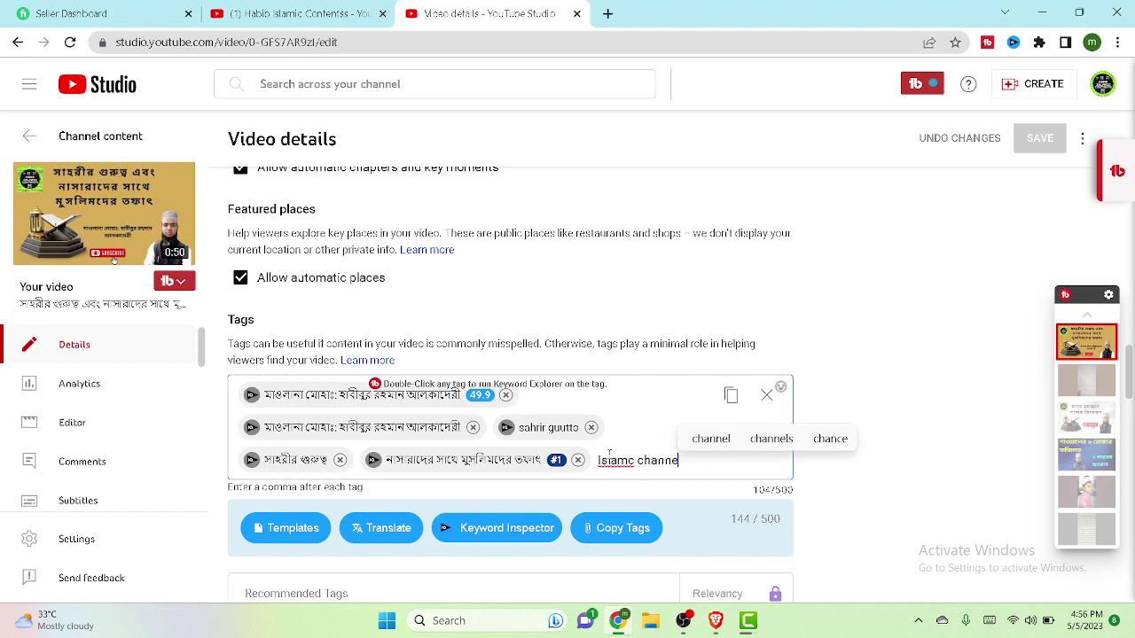
pyautogui.write('l')
pyautogui.press('BackSpace')
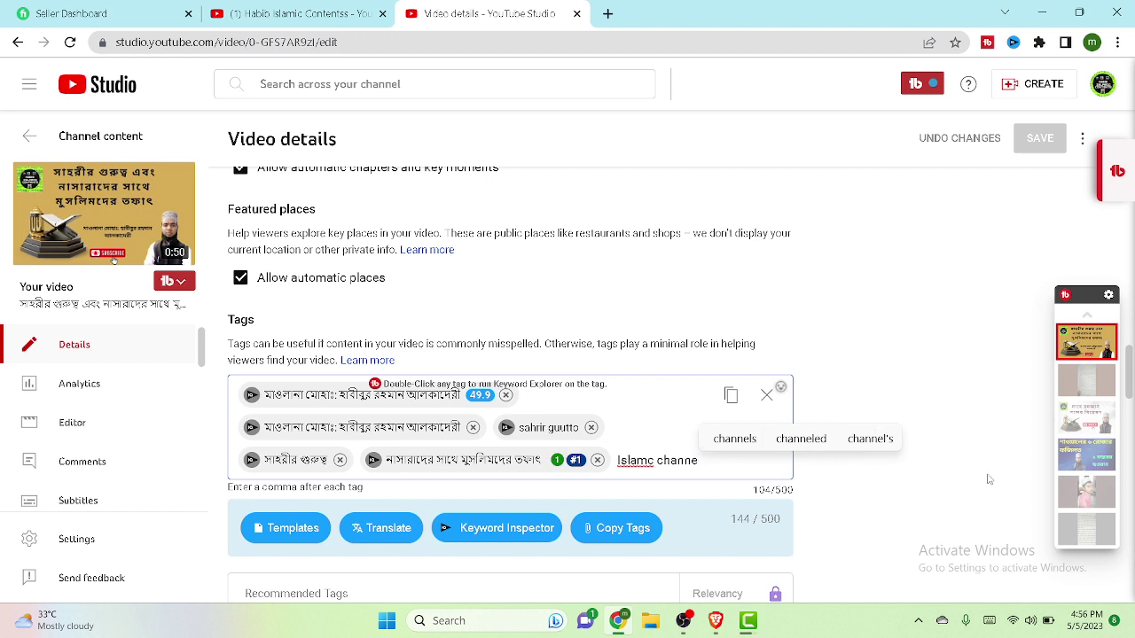
pyautogui.write('l')
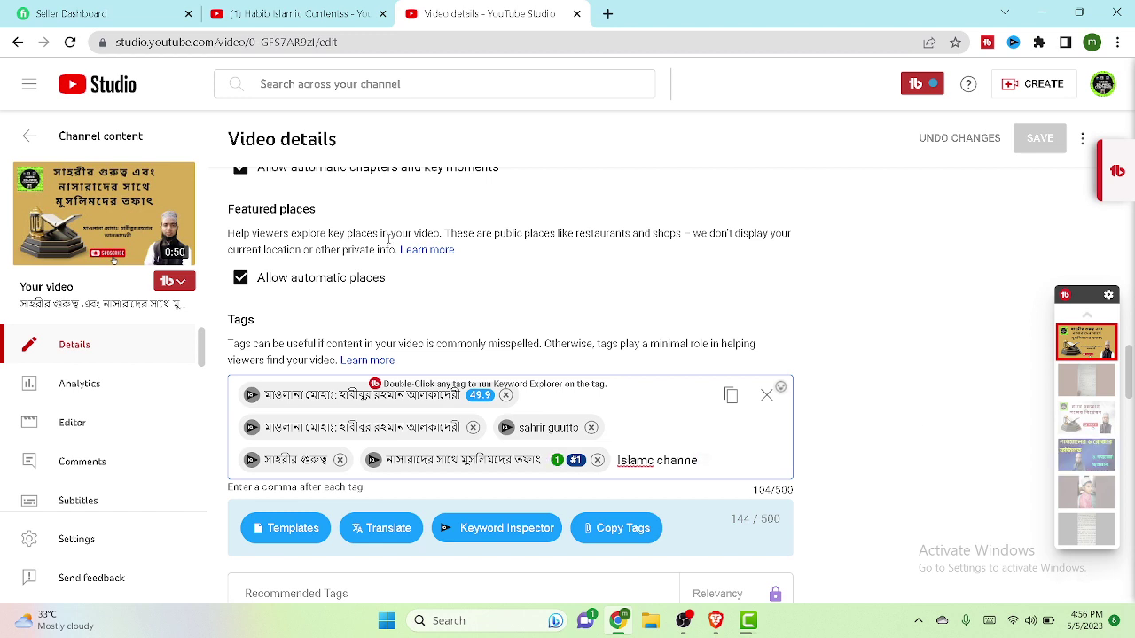
pyautogui.press('Return')
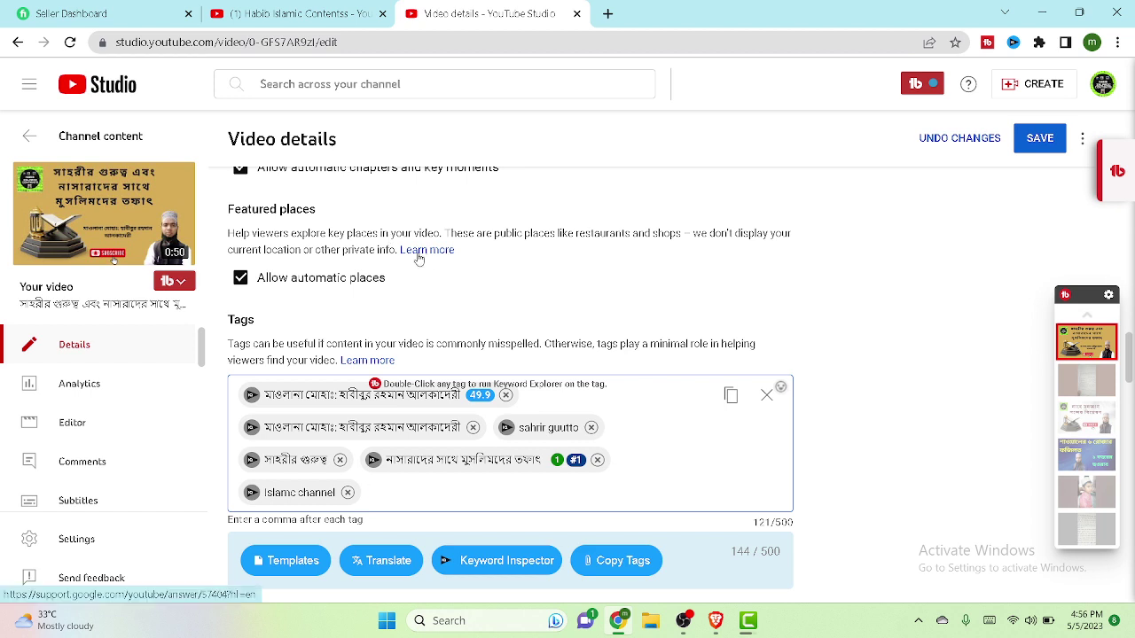
# - Inspect the "Islamc channel" tag in the vidIQ Keyword Inspector and select the provided keyword
pyautogui.scroll(-2, 418, 253)
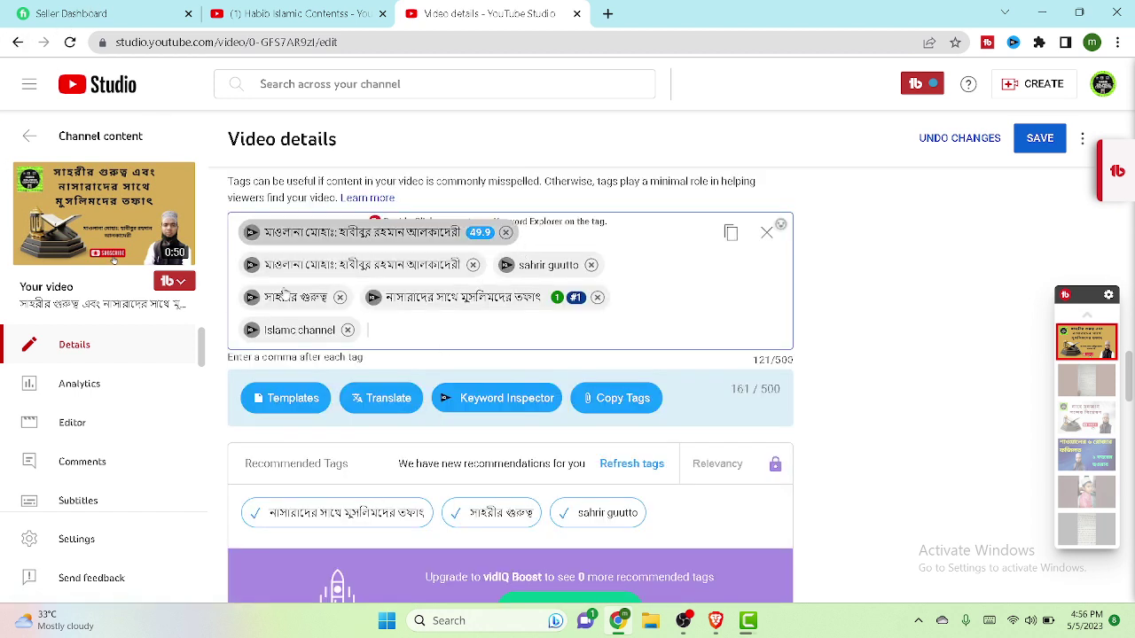
pyautogui.click(251, 331)
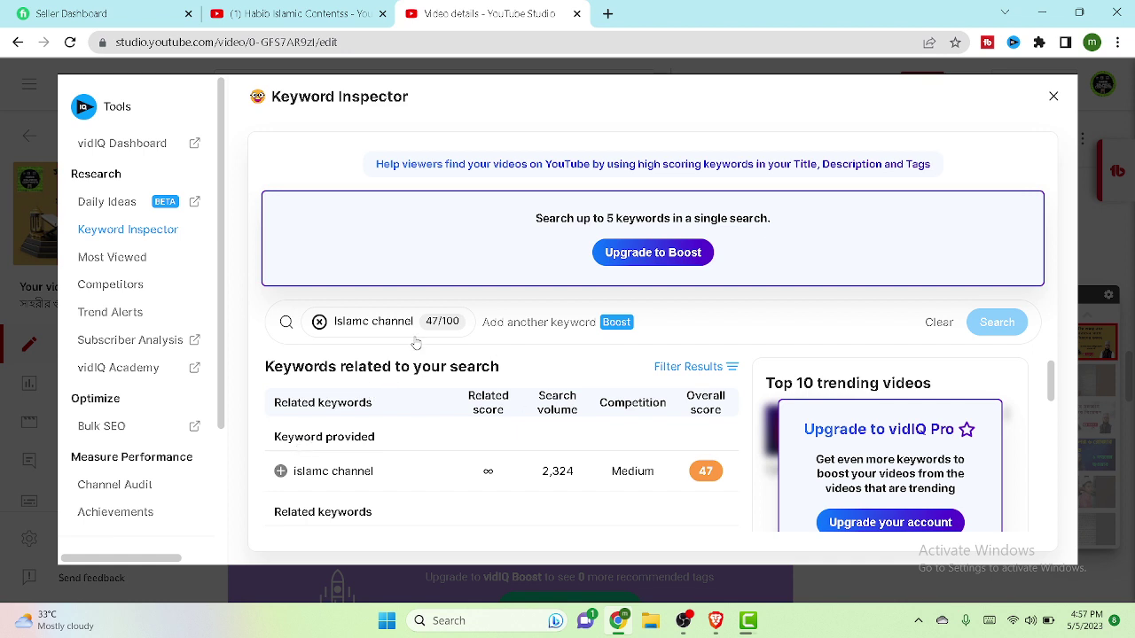
pyautogui.scroll(-2, 275, 445)
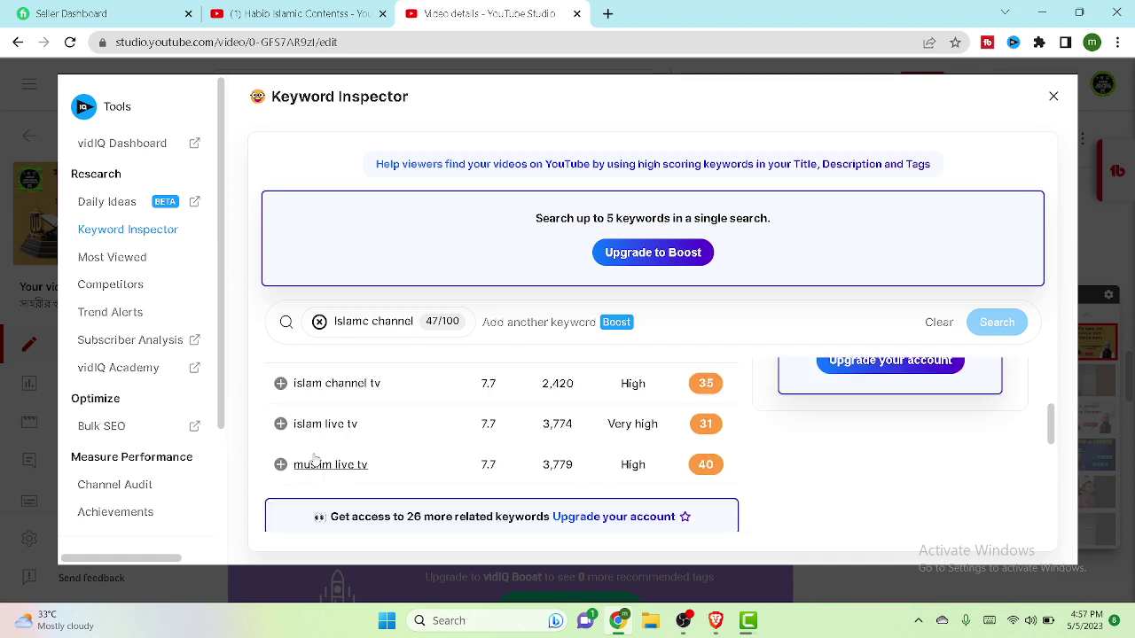
pyautogui.scroll(-1, 293, 425)
pyautogui.scroll(5, 293, 426)
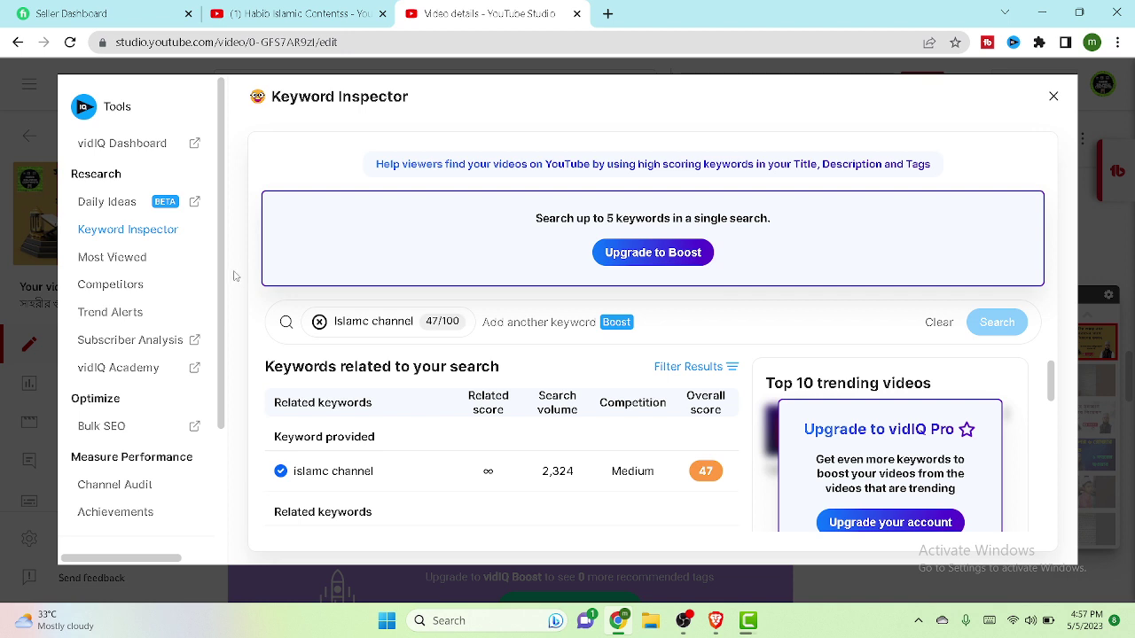
# - Select the related keywords "islam channel tv" and "islam live tv" as tags and close the Keyword Inspector
pyautogui.scroll(-1, 545, 452)
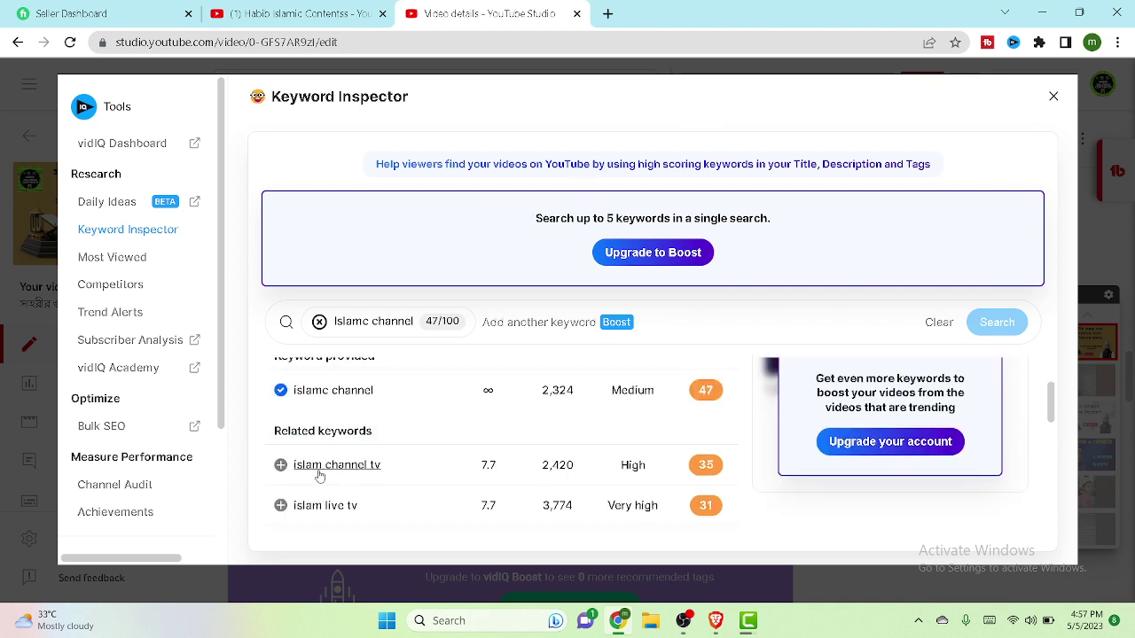
pyautogui.click(280, 506)
pyautogui.scroll(-2, 438, 417)
pyautogui.scroll(2, 438, 418)
pyautogui.scroll(-4, 438, 418)
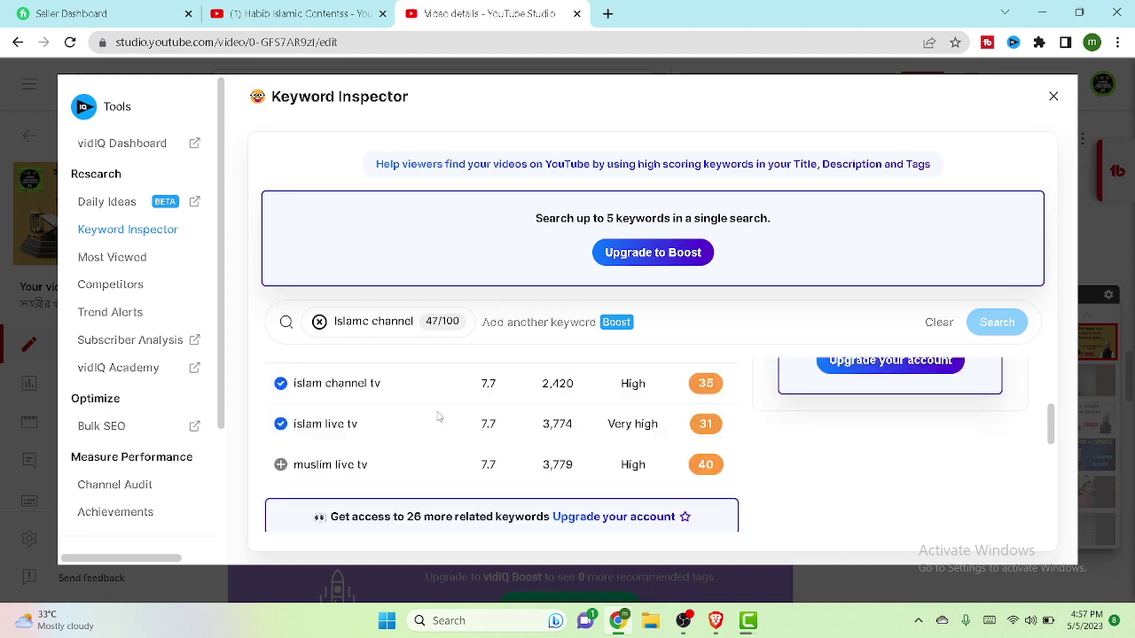
pyautogui.scroll(8, 438, 418)
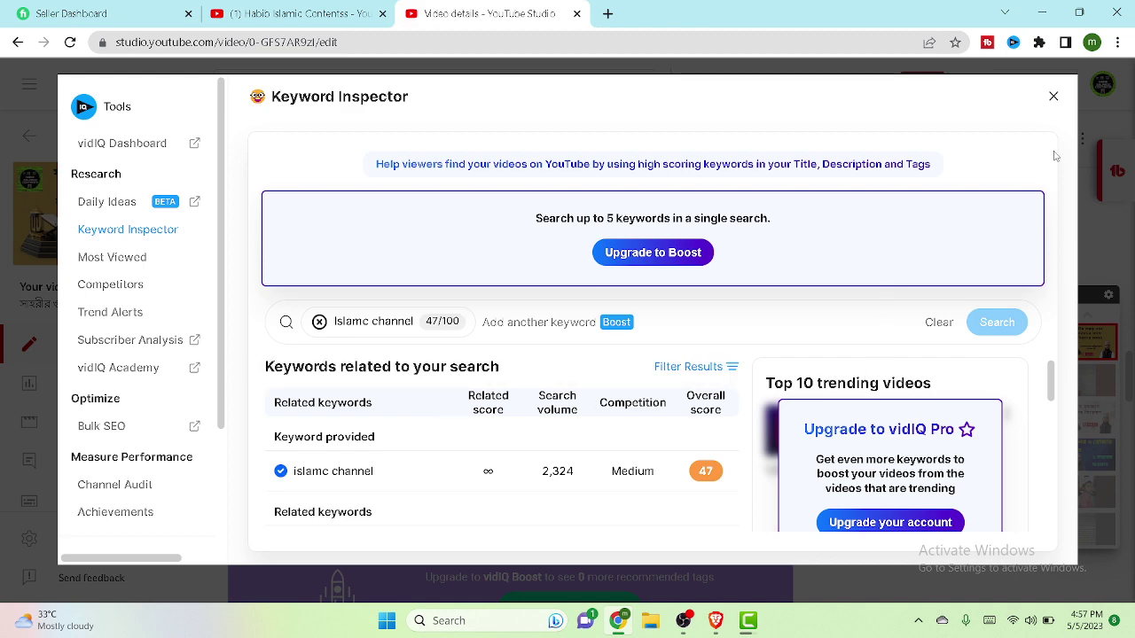
pyautogui.click(1050, 95)
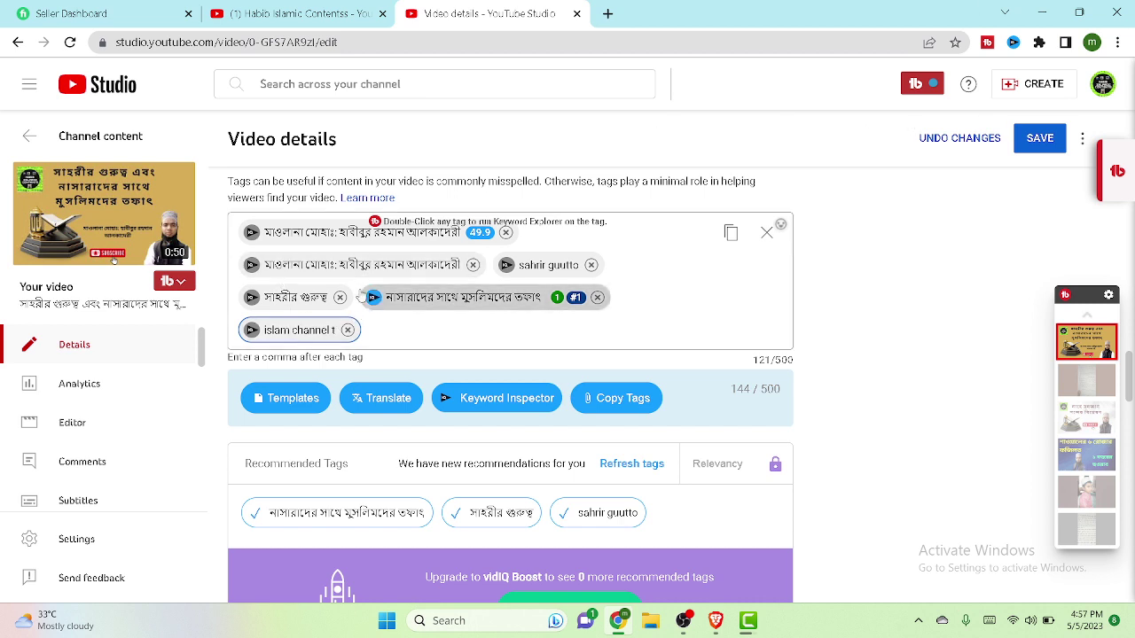
# - Inspect the "সাহরীর গুরুত্ব" tag in the Keyword Inspector and select the related keywords "সাহরী" and "ramadan"
pyautogui.click(251, 299)
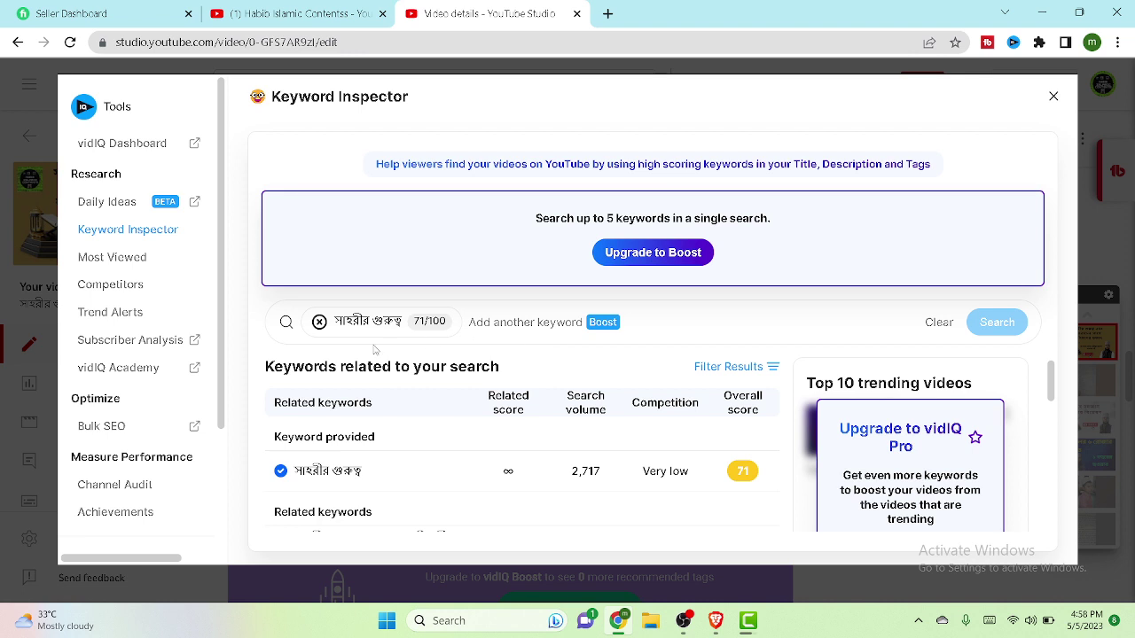
pyautogui.scroll(-1, 370, 382)
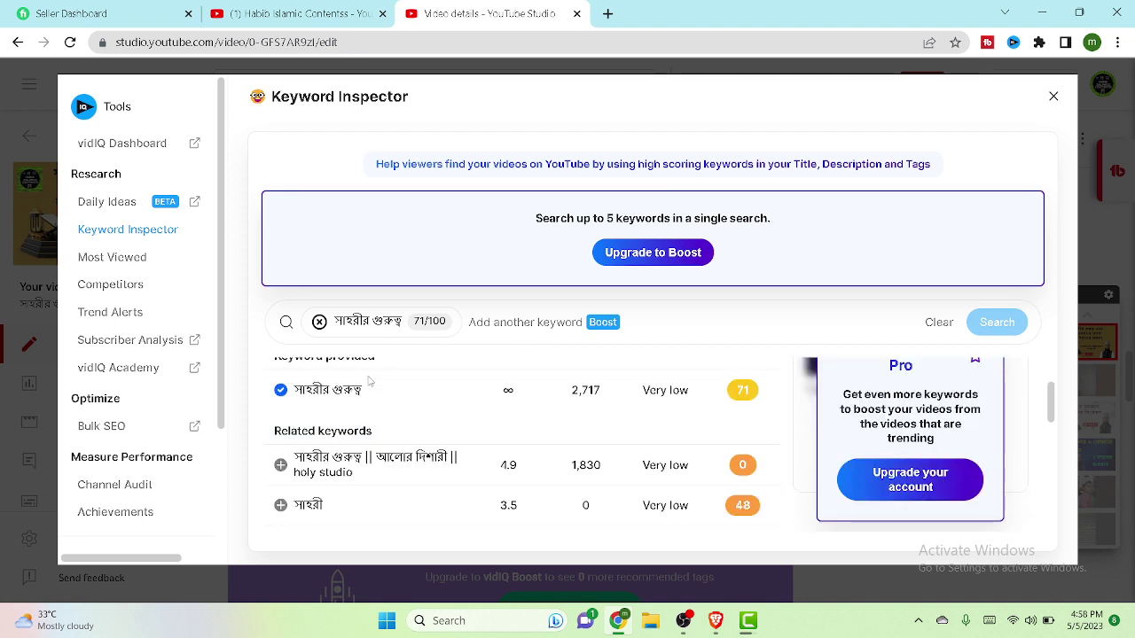
pyautogui.scroll(-1, 370, 381)
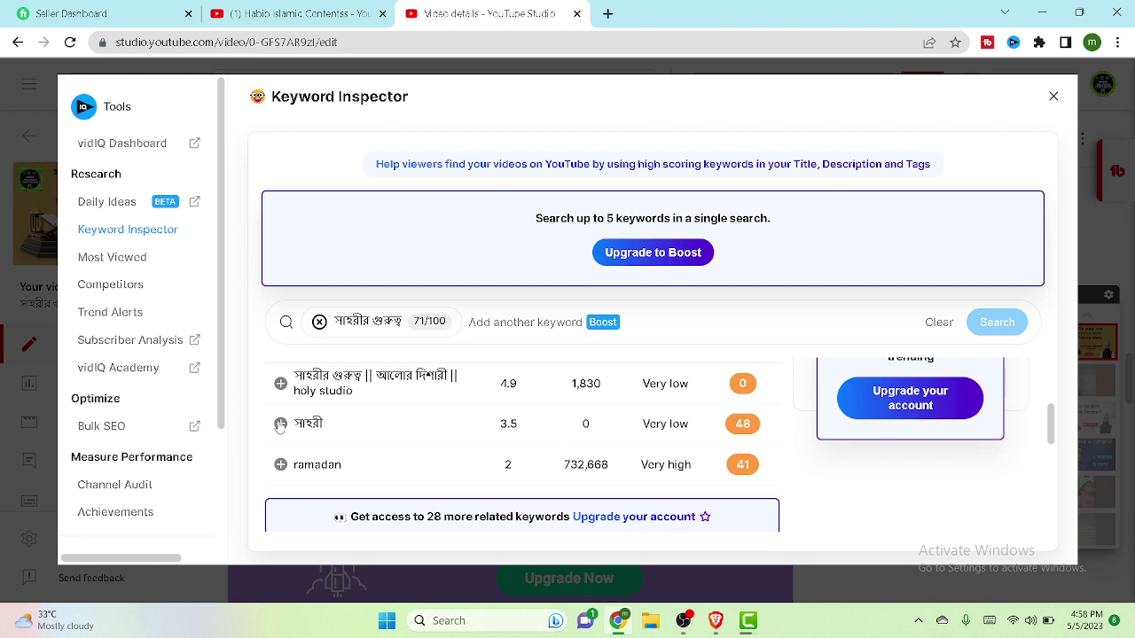
pyautogui.click(280, 423)
pyautogui.click(281, 466)
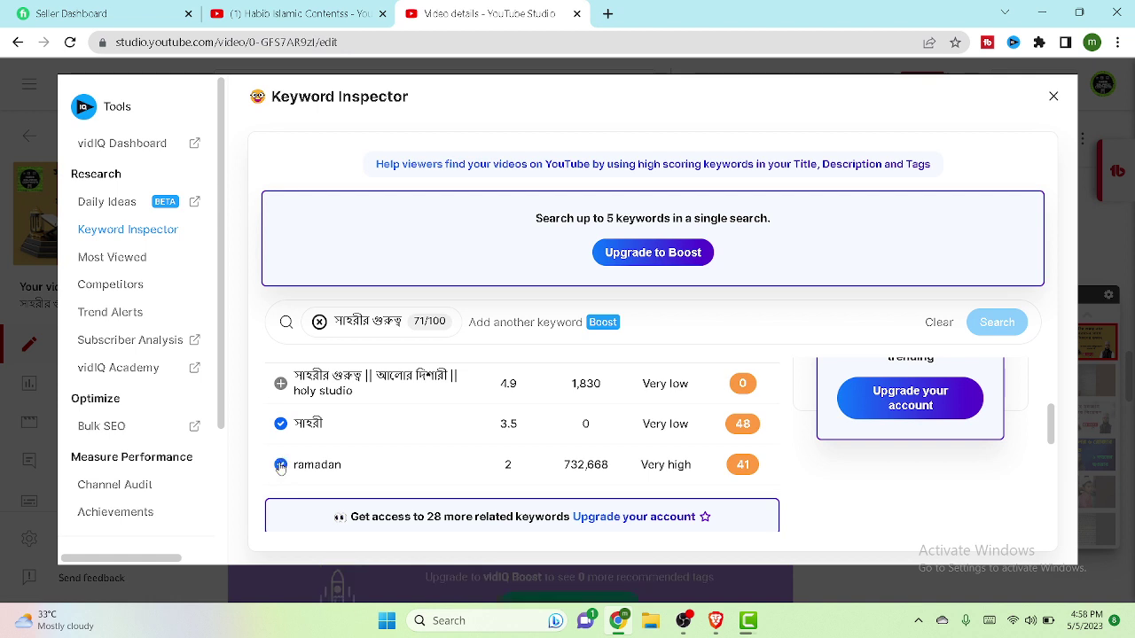
pyautogui.scroll(-2, 450, 432)
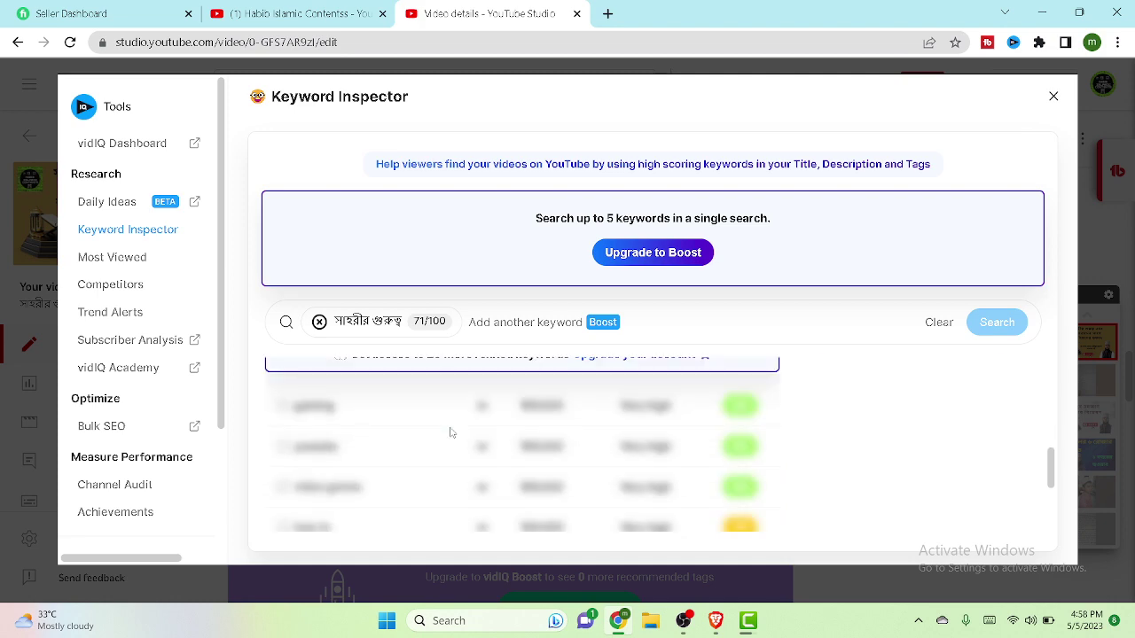
pyautogui.scroll(4, 451, 432)
pyautogui.scroll(-2, 450, 433)
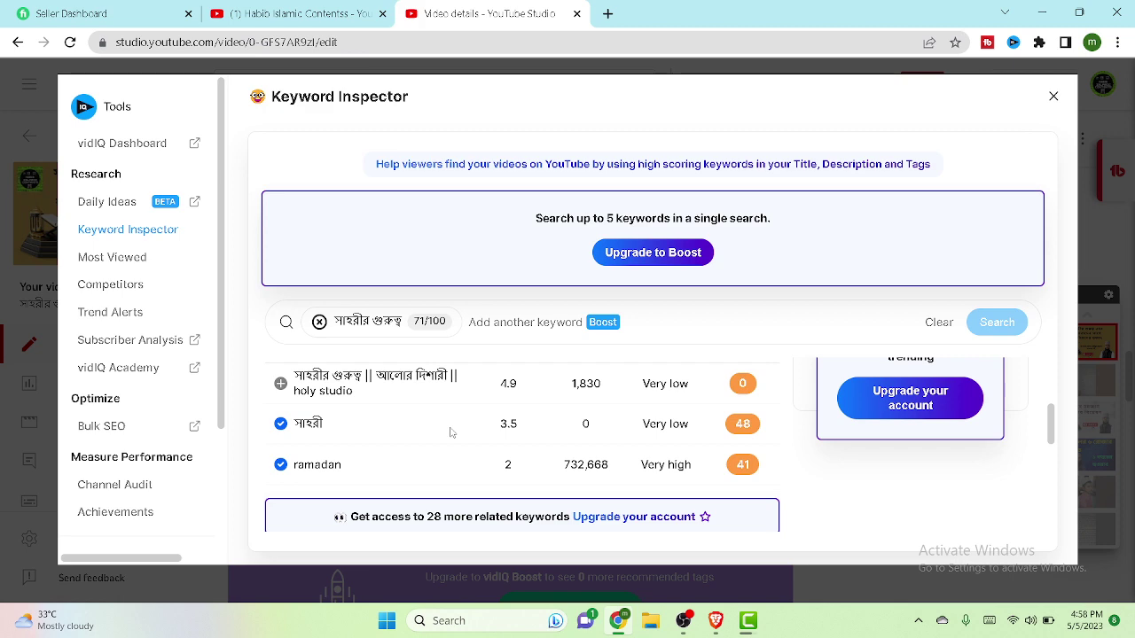
pyautogui.scroll(2, 467, 442)
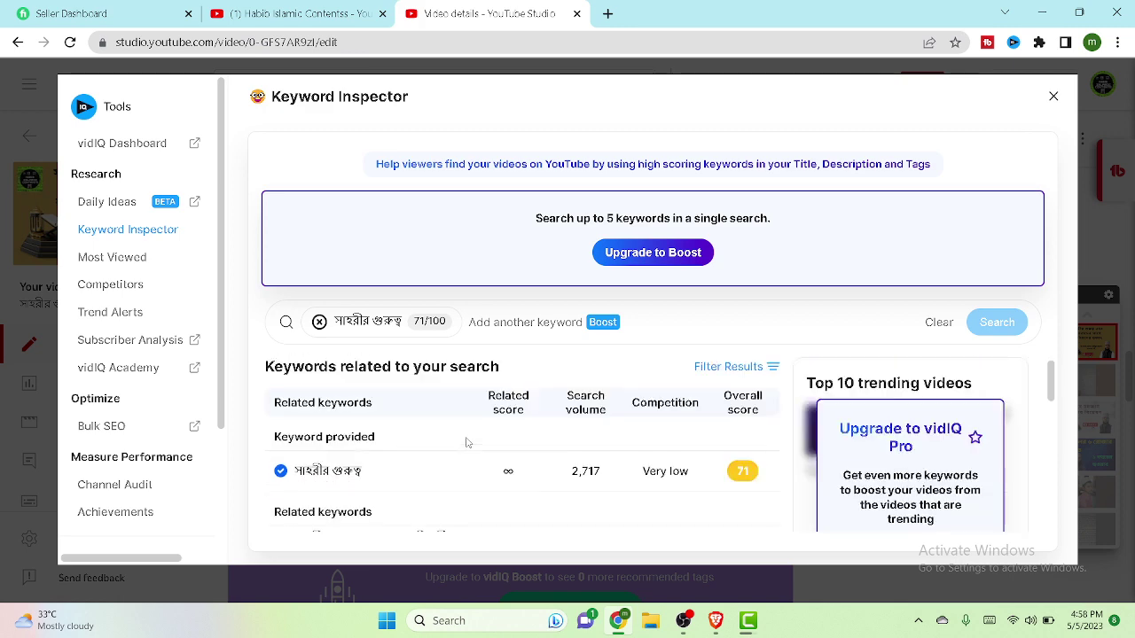
# - Look over the remaining keywords related to "সাহরীর গুরুত্ব" and close the Keyword Inspector
pyautogui.scroll(-4, 467, 442)
pyautogui.scroll(4, 465, 439)
pyautogui.click(1050, 95)
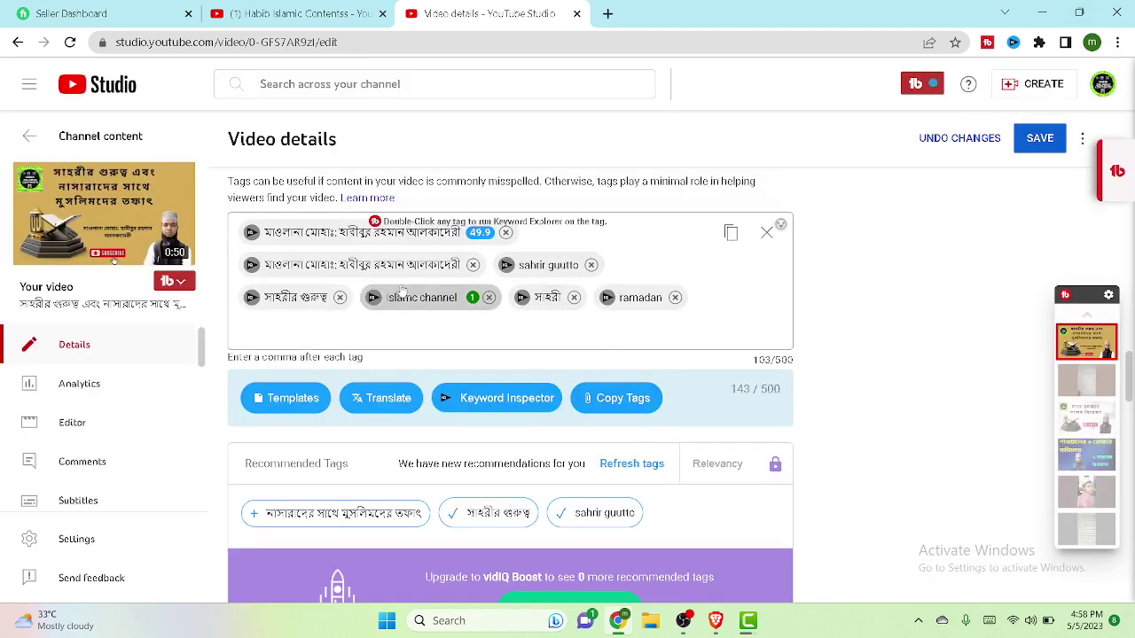
# - Inspect the "sahrir guutto" tag in the Keyword Inspector, review its related keywords and scores, and close the inspector
pyautogui.doubleClick(503, 264)
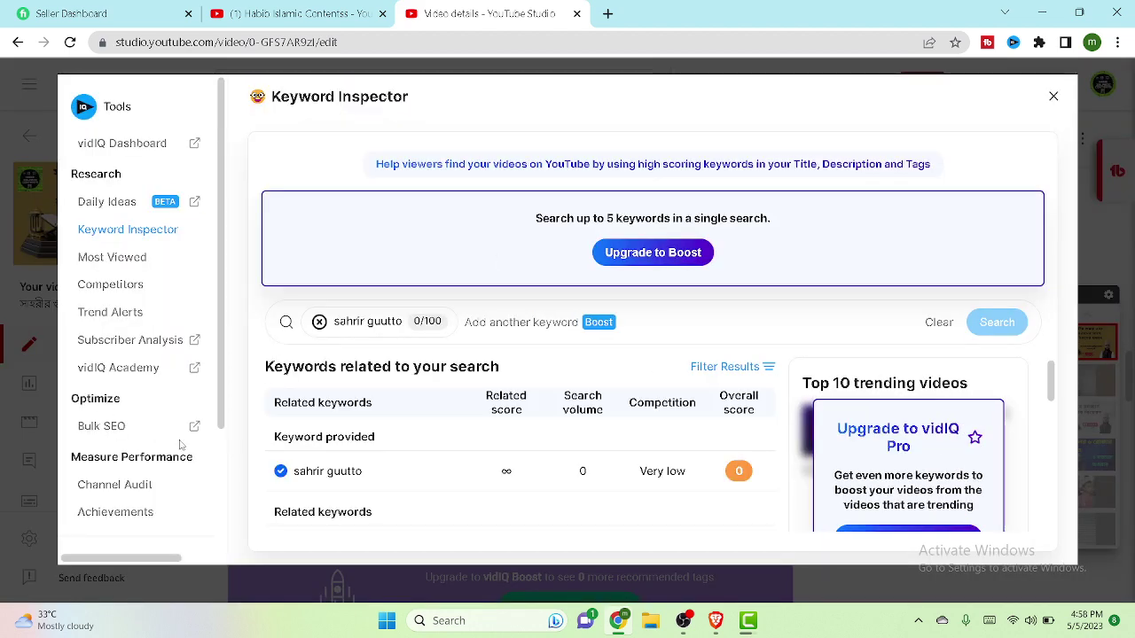
pyautogui.scroll(-1, 378, 451)
pyautogui.scroll(-2, 378, 450)
pyautogui.scroll(2, 378, 451)
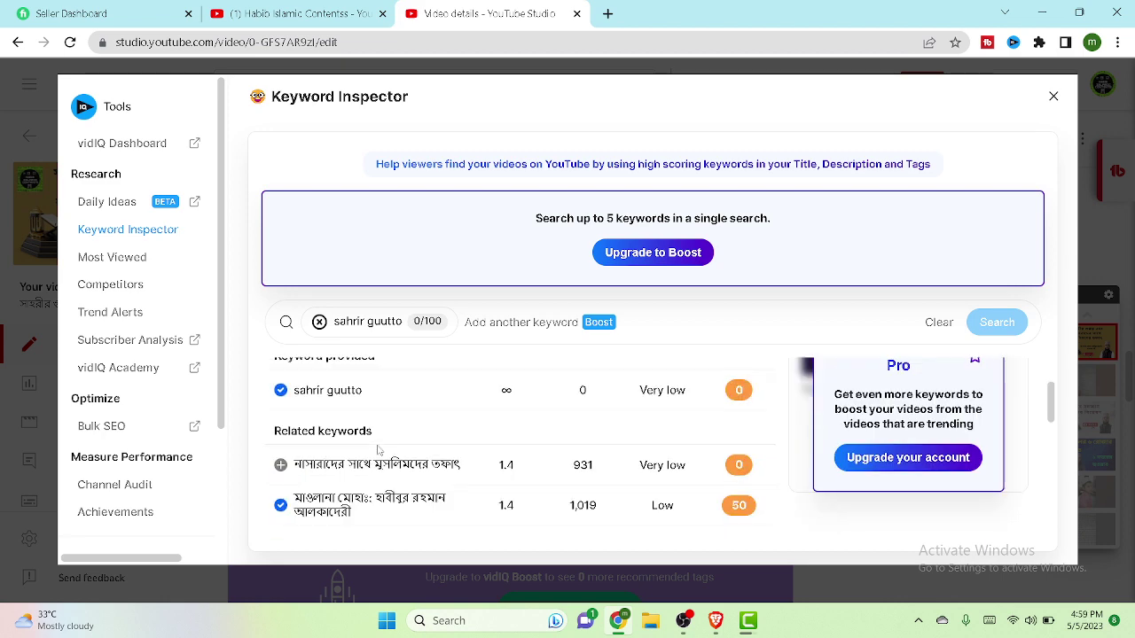
pyautogui.scroll(-1, 377, 451)
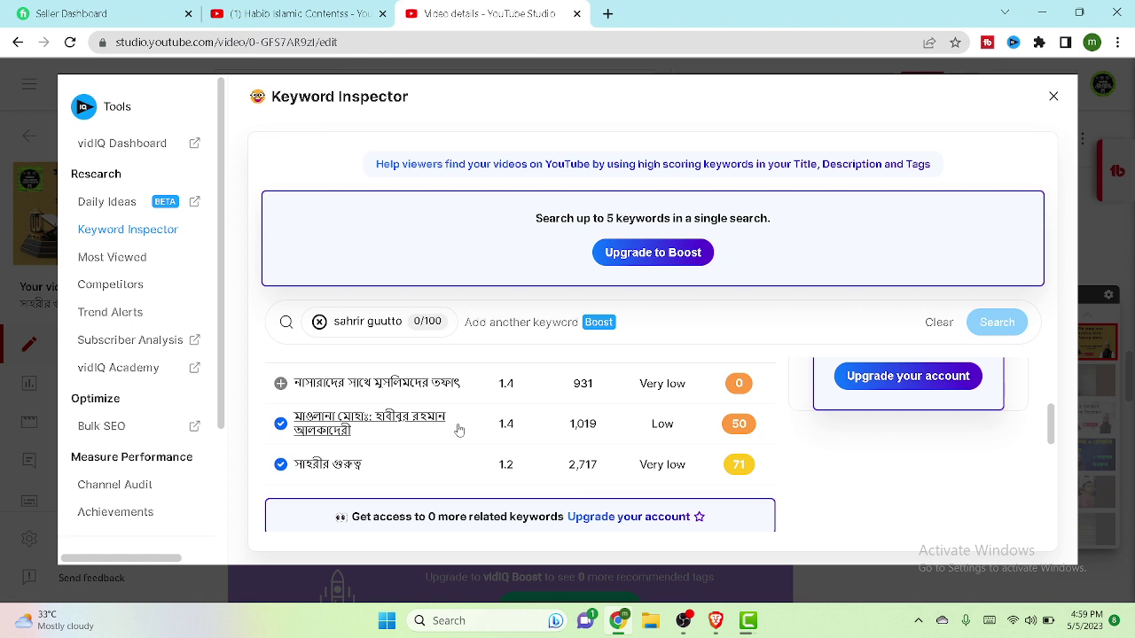
pyautogui.scroll(-3, 459, 430)
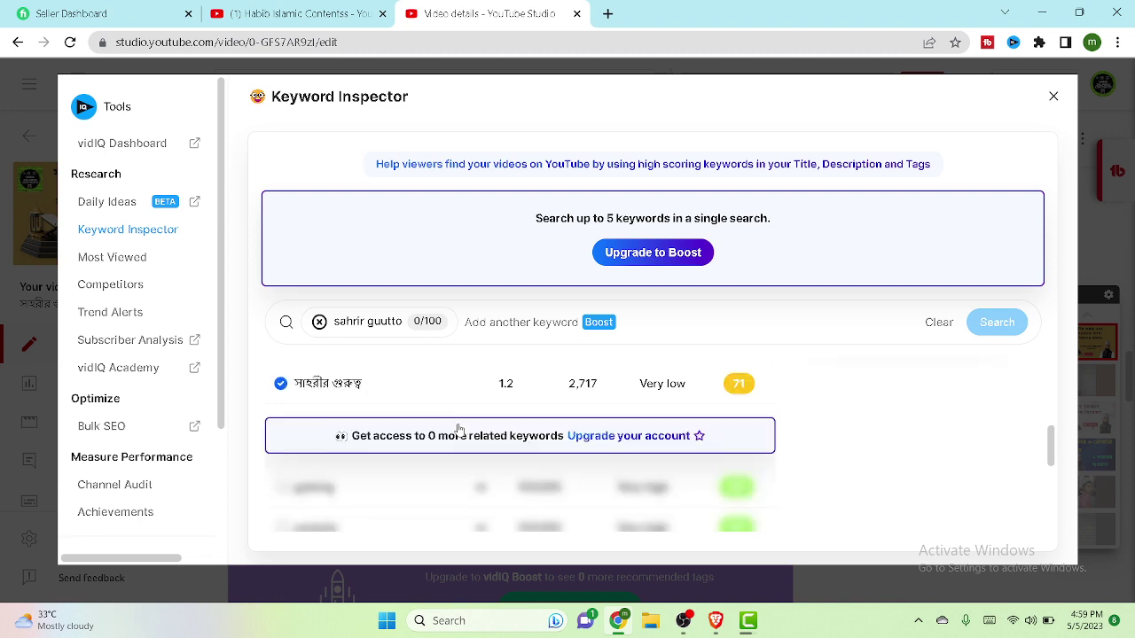
pyautogui.scroll(6, 458, 431)
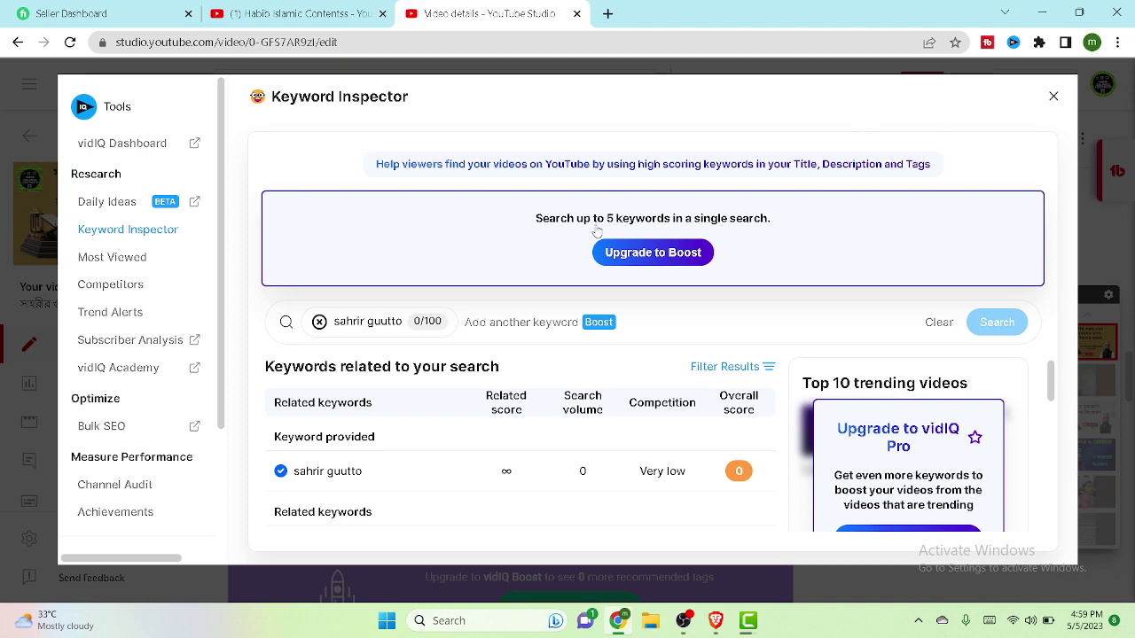
pyautogui.click(1053, 96)
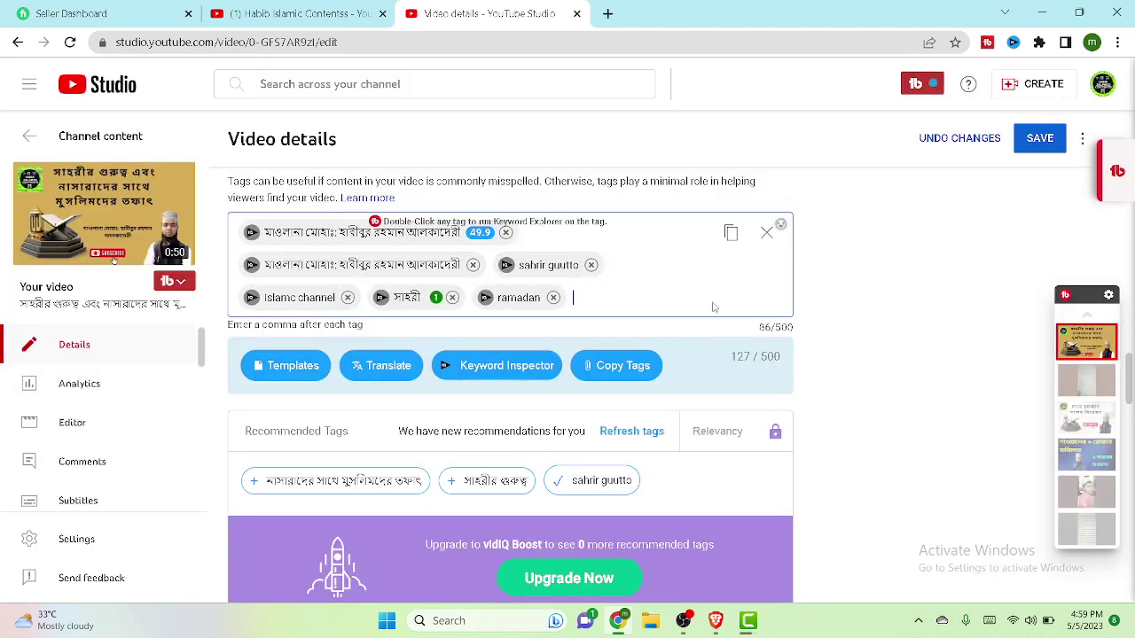
# - Review the rest of the video's details, from description and thumbnail to recommended tags, category, license and comment settings
pyautogui.scroll(-4, 709, 309)
pyautogui.scroll(-20, 710, 309)
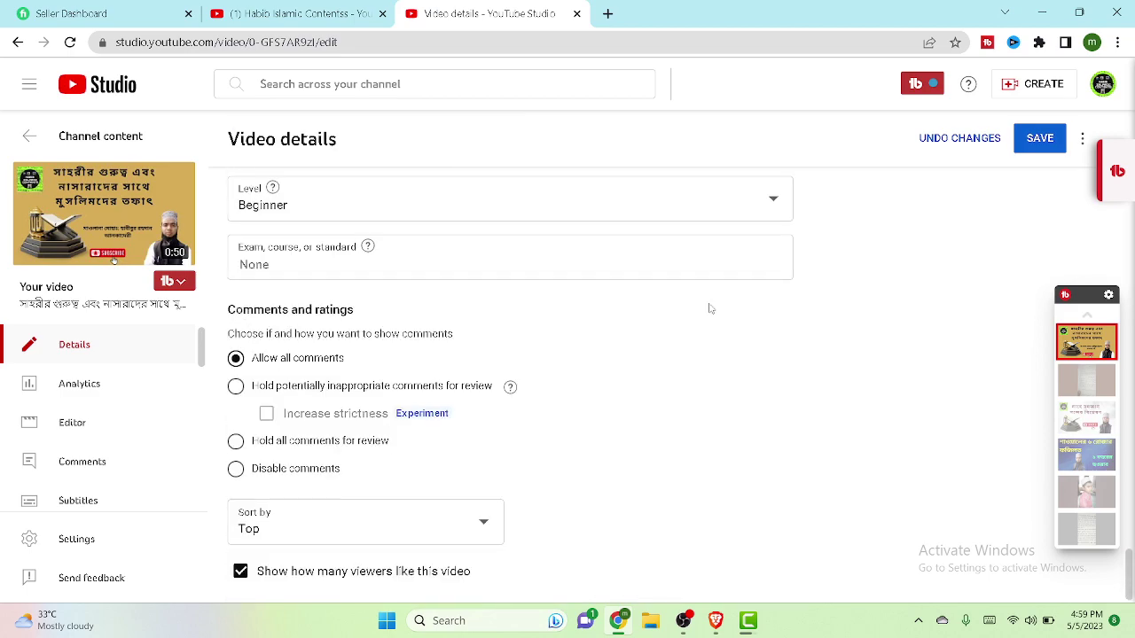
pyautogui.scroll(20, 709, 309)
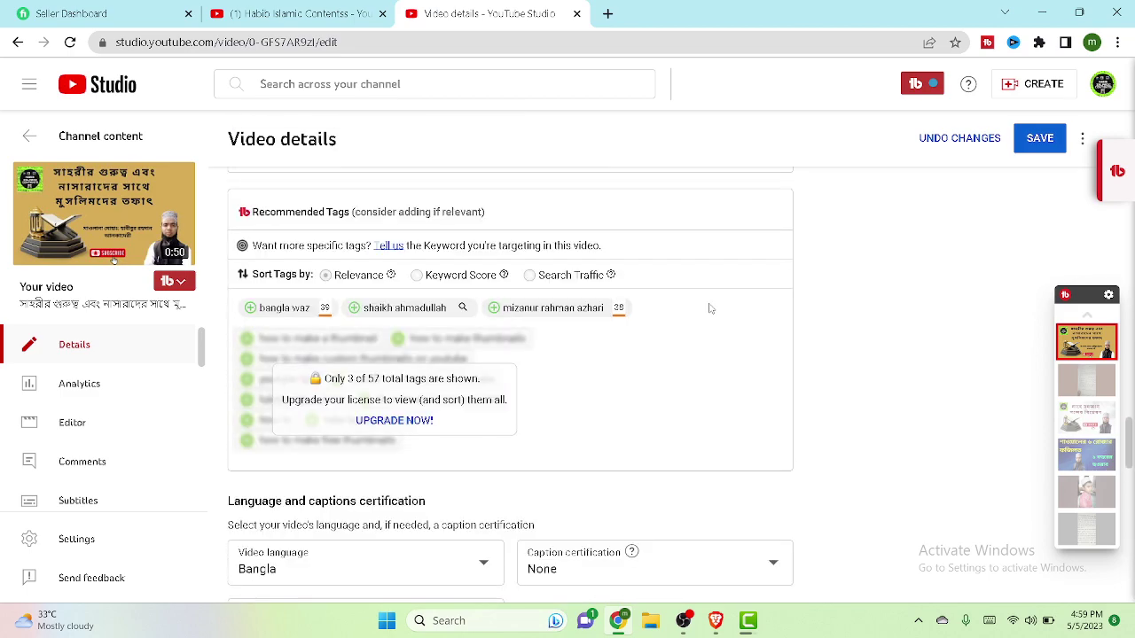
pyautogui.scroll(5, 709, 309)
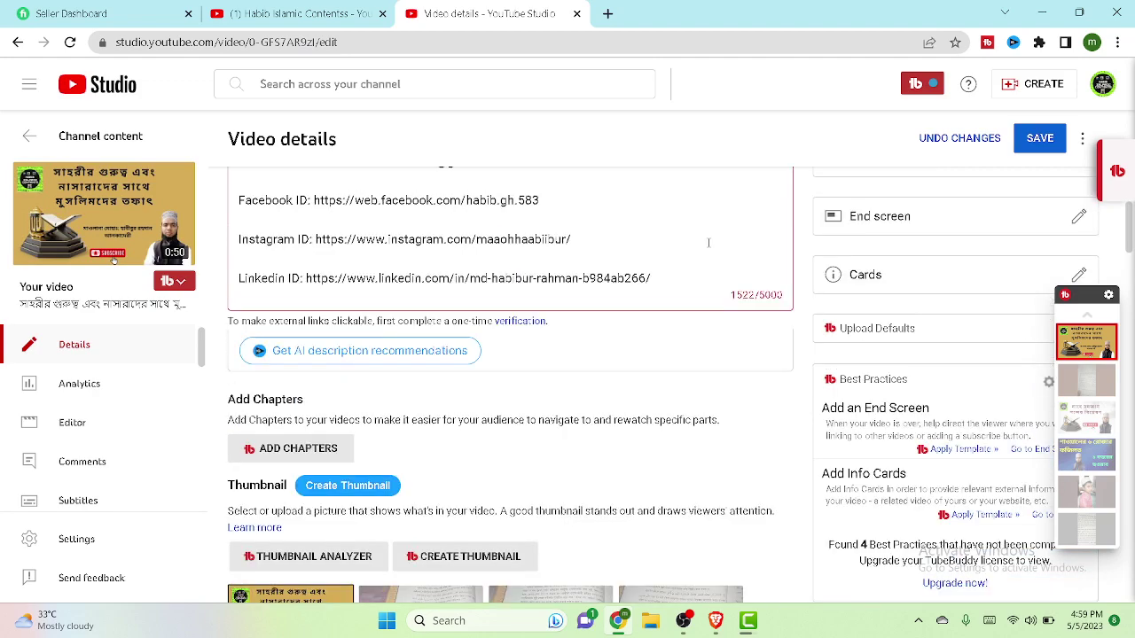
pyautogui.scroll(6, 661, 416)
pyautogui.scroll(-15, 663, 408)
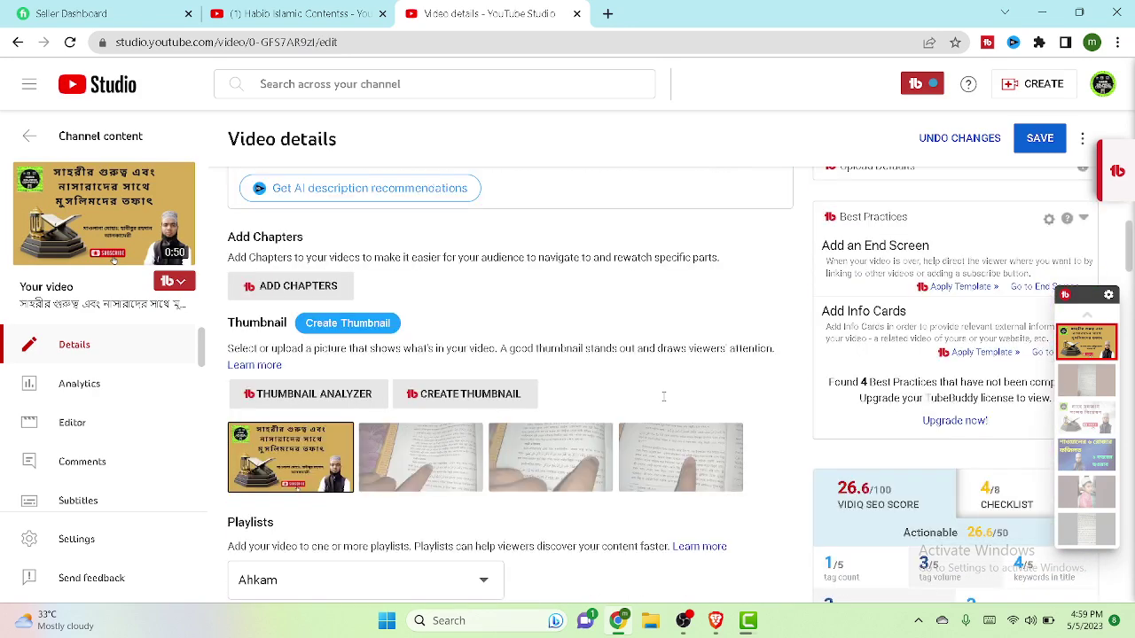
pyautogui.scroll(-20, 663, 396)
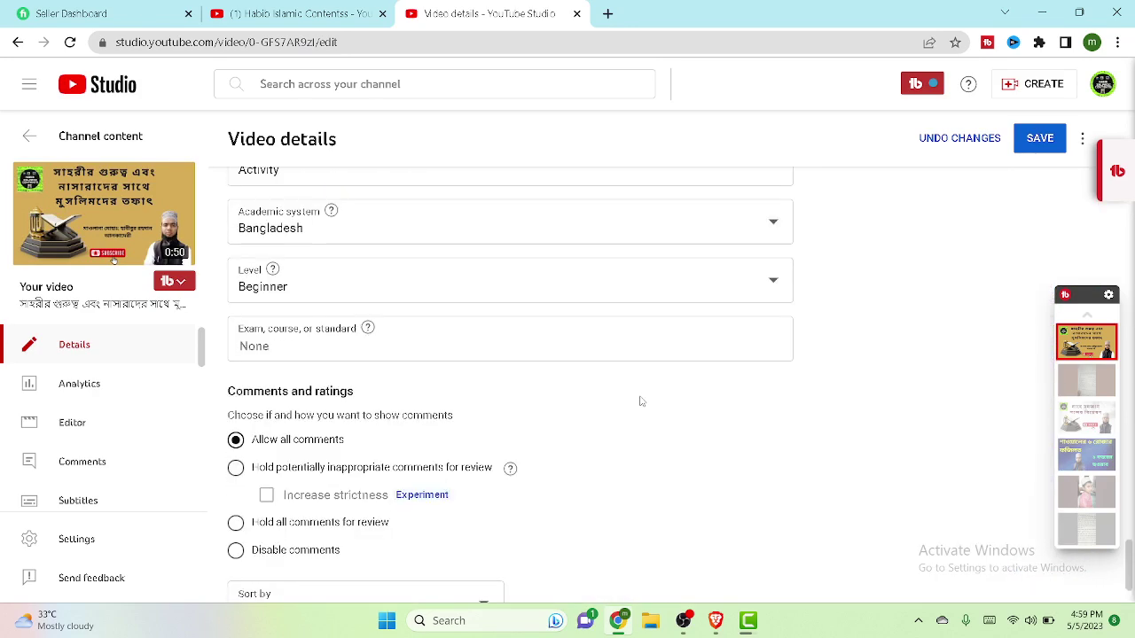
pyautogui.scroll(4, 405, 390)
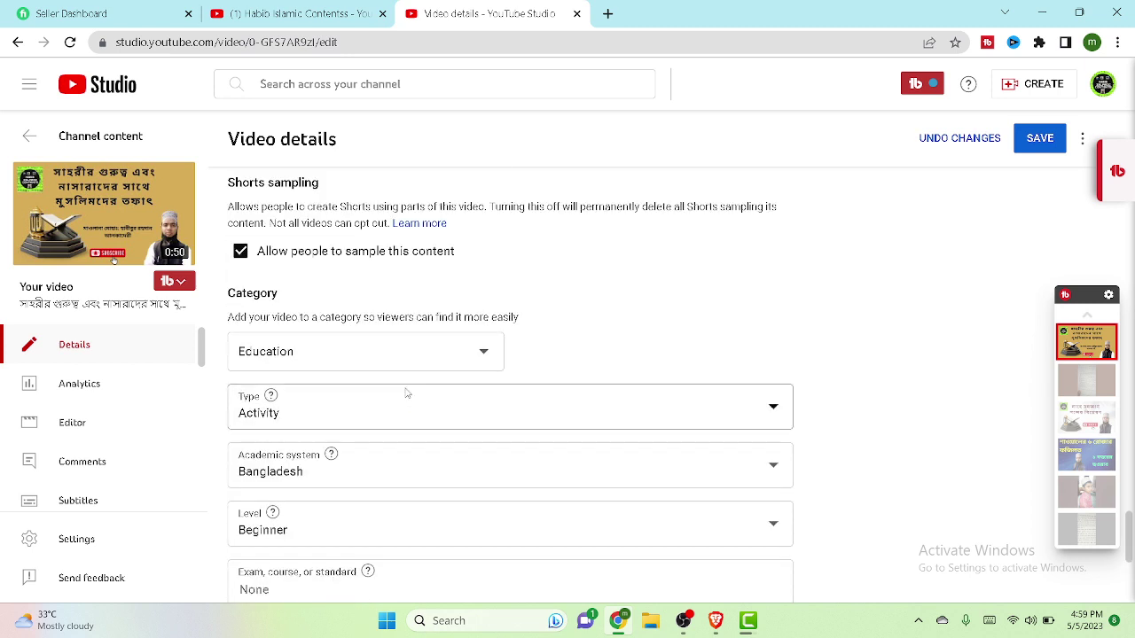
pyautogui.scroll(1, 405, 390)
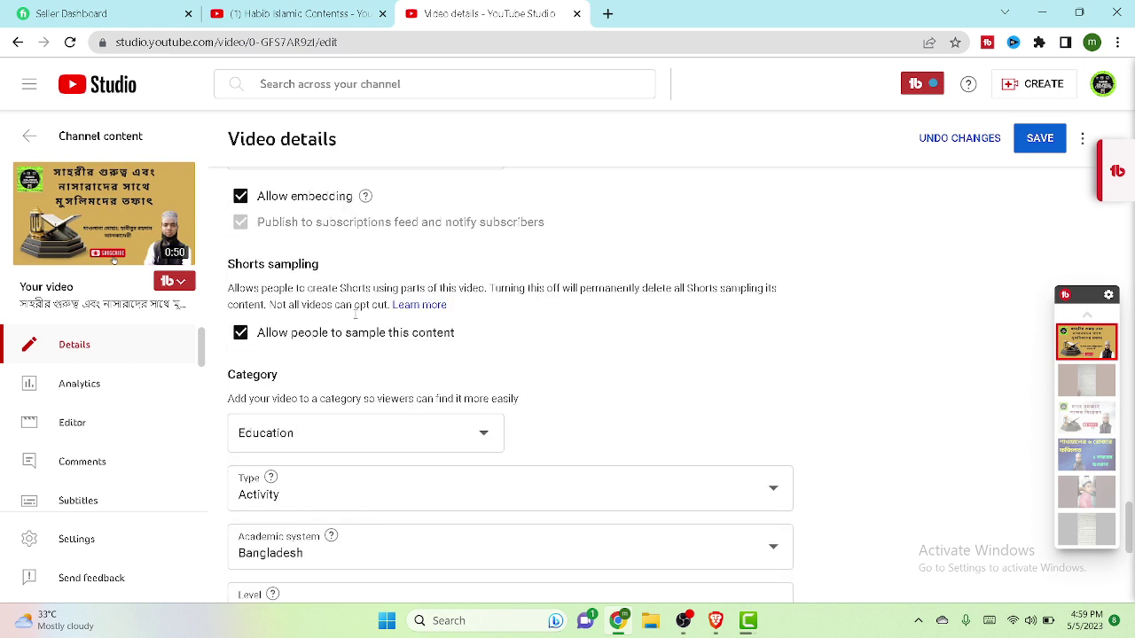
# - Keep the unsaved edits instead of discarding them and save the changes to the video details
pyautogui.click(10, 43)
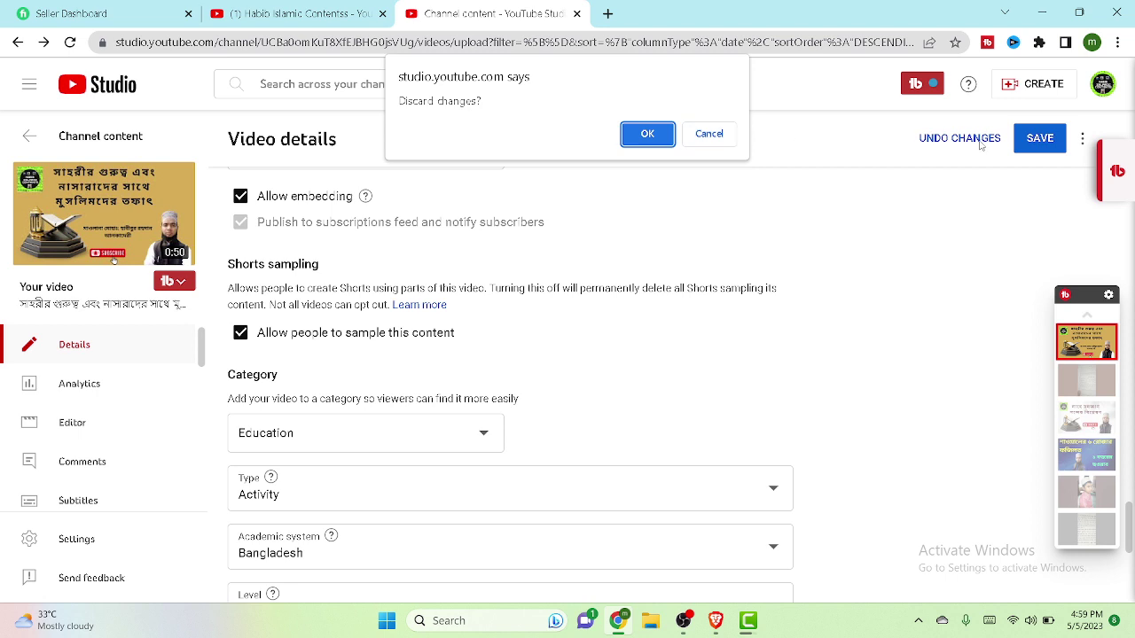
pyautogui.click(714, 140)
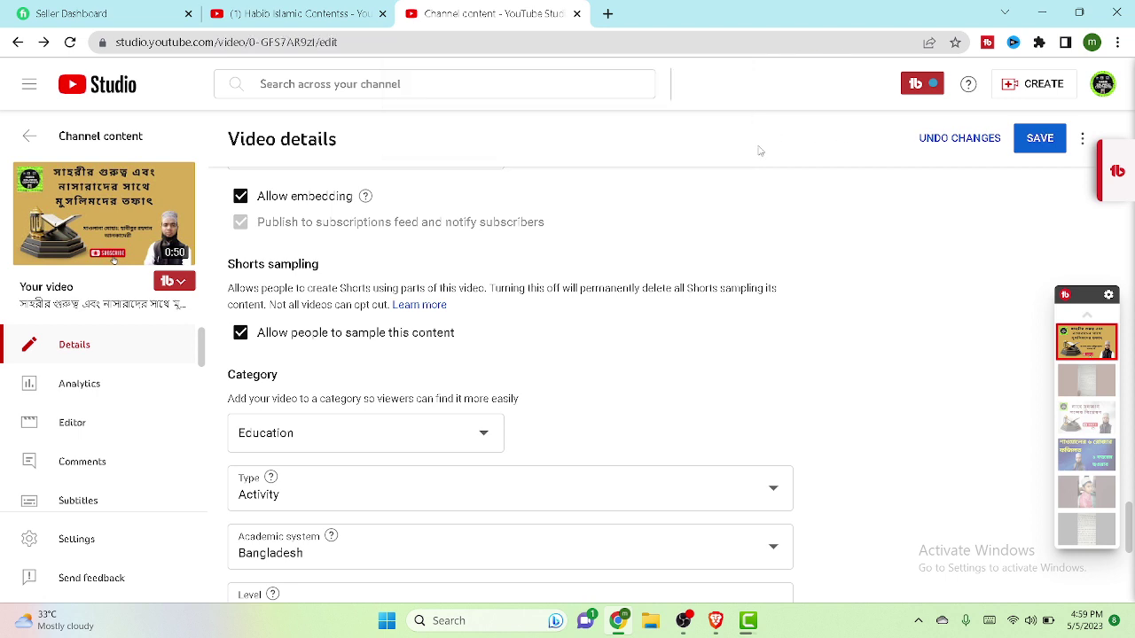
pyautogui.click(1039, 142)
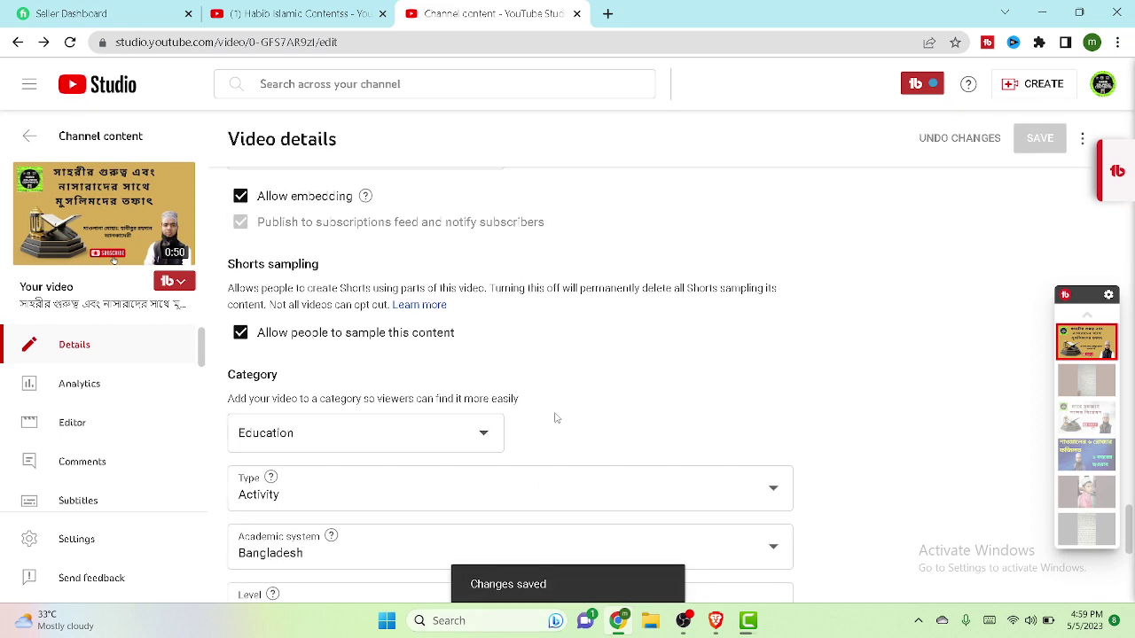
# - Return from the video details to channel customization and look over its Layout and Branding settings
pyautogui.scroll(-5, 659, 373)
pyautogui.scroll(8, 659, 372)
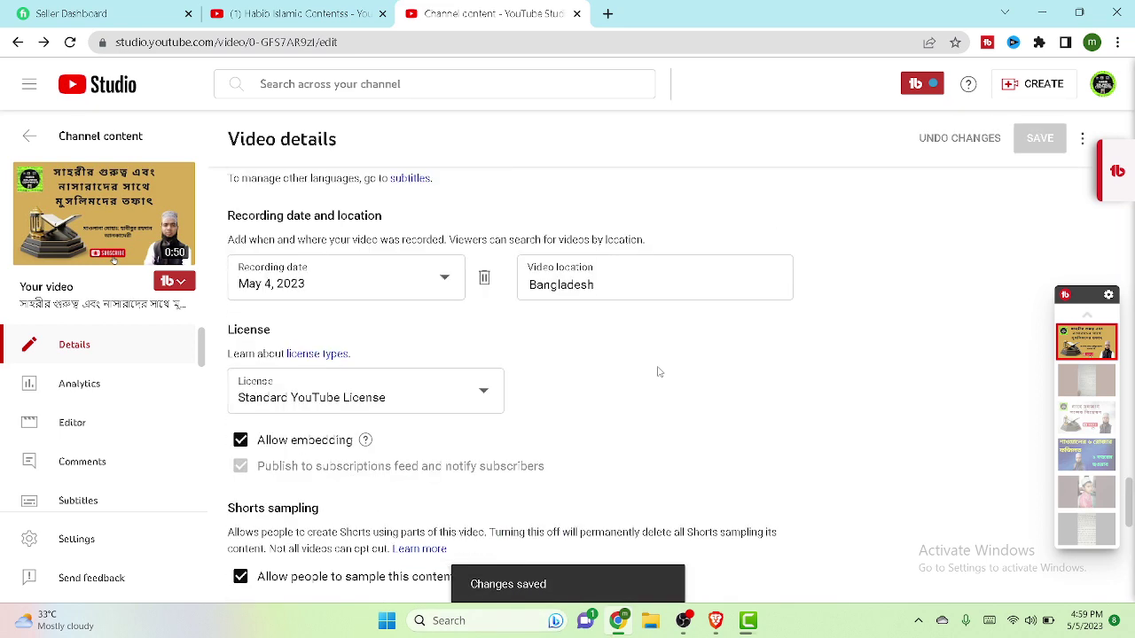
pyautogui.scroll(4, 658, 373)
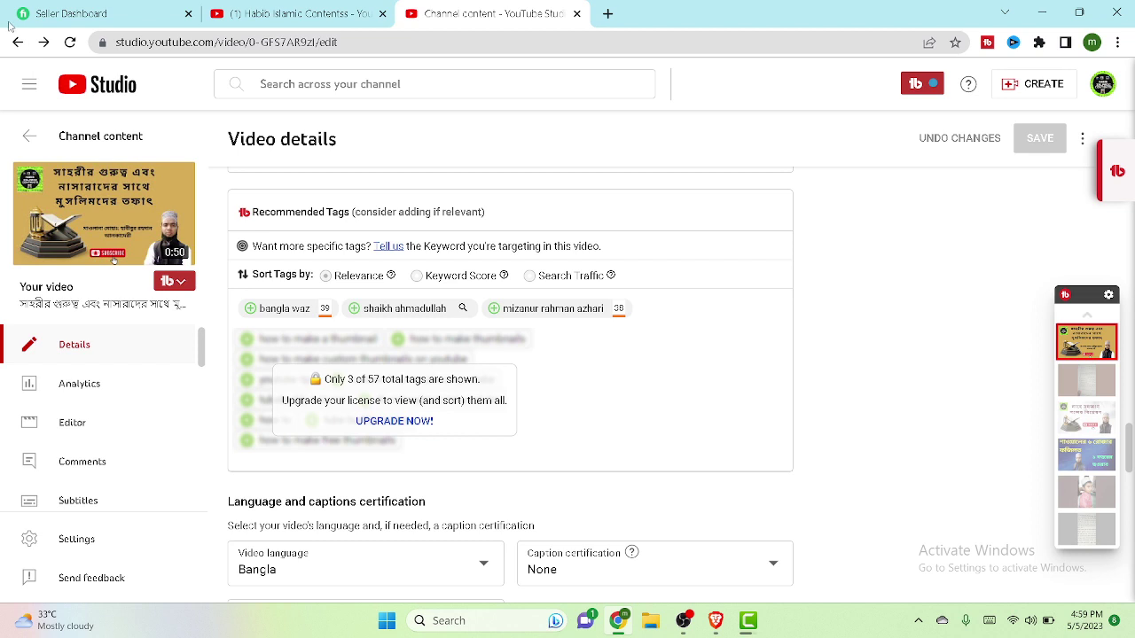
pyautogui.click(16, 43)
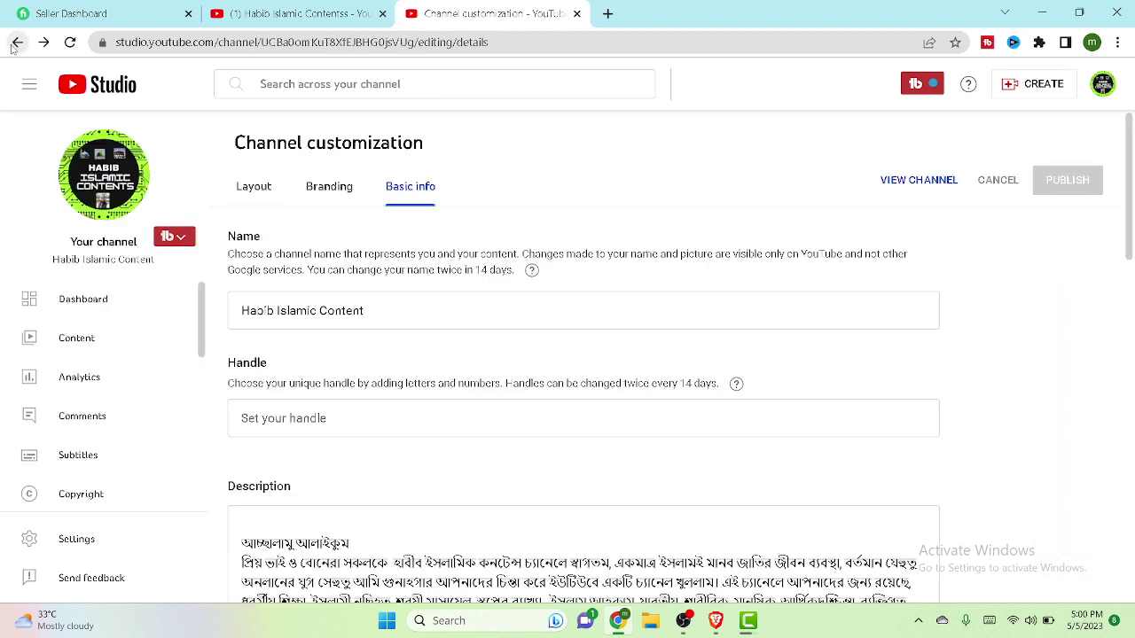
pyautogui.click(237, 188)
pyautogui.scroll(-3, 425, 293)
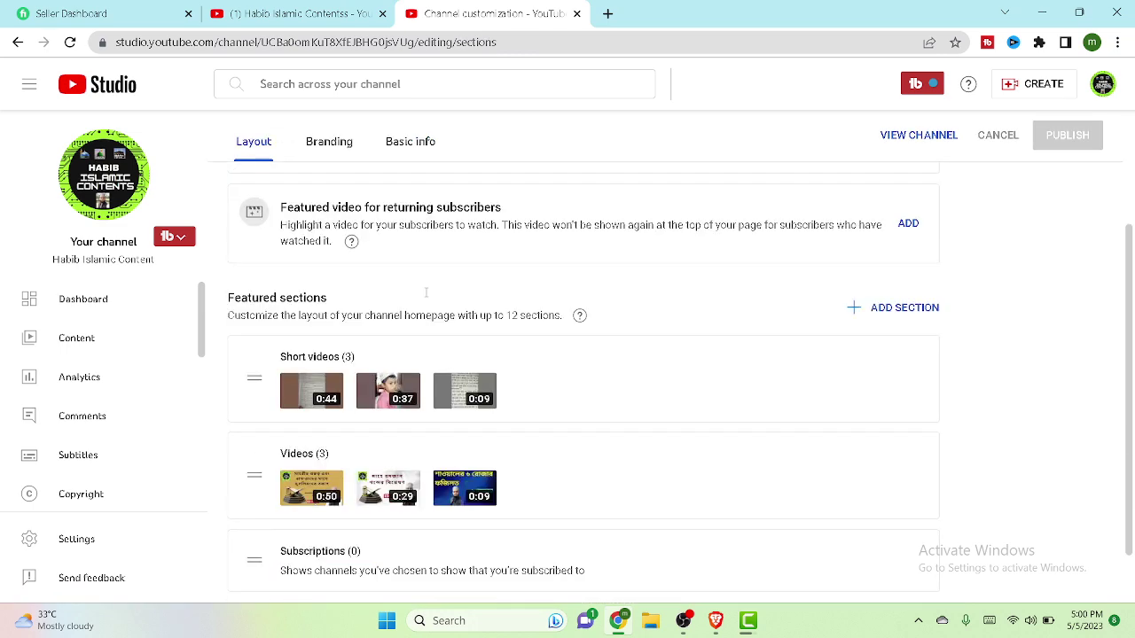
pyautogui.scroll(3, 425, 298)
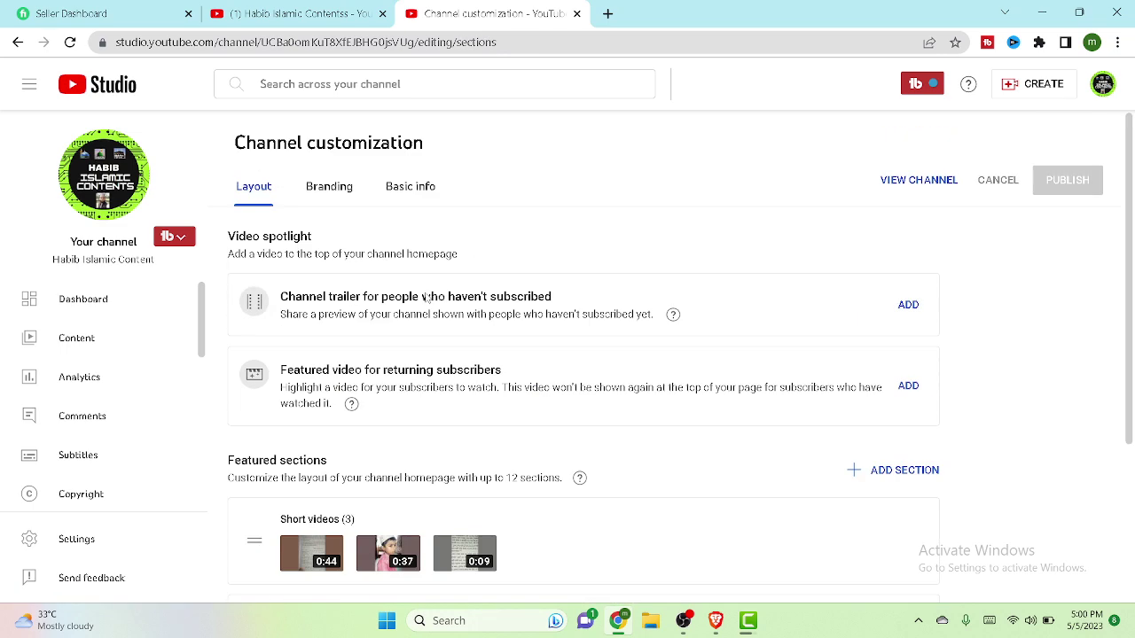
pyautogui.click(17, 42)
pyautogui.click(18, 42)
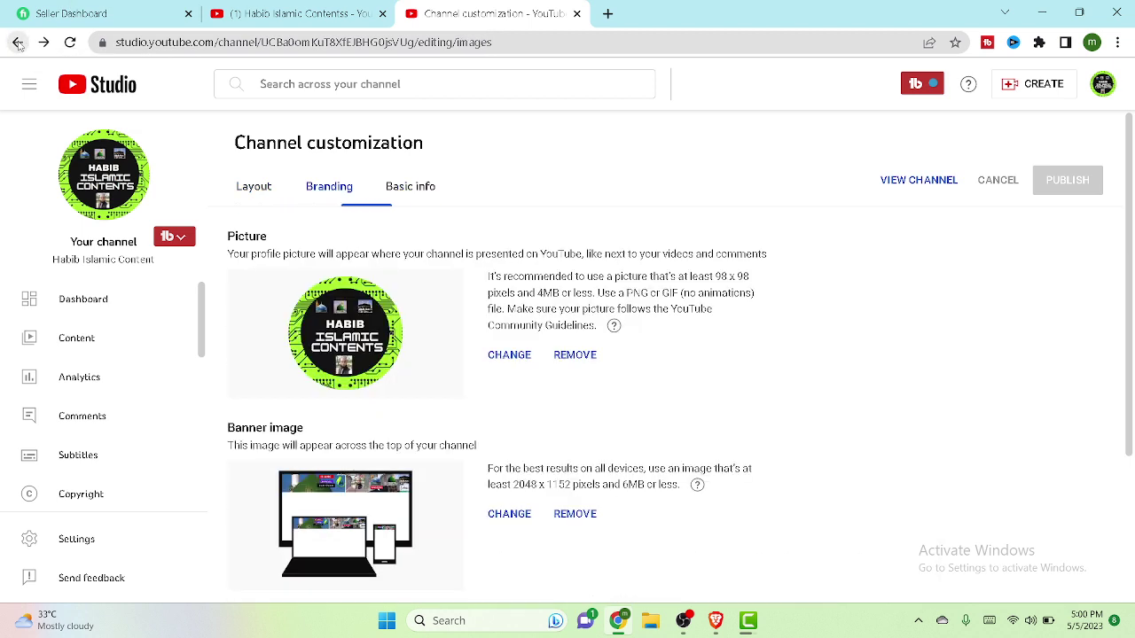
# - Open the channel dashboard and examine the latest video performance, channel analytics, published videos and news cards
pyautogui.click(74, 315)
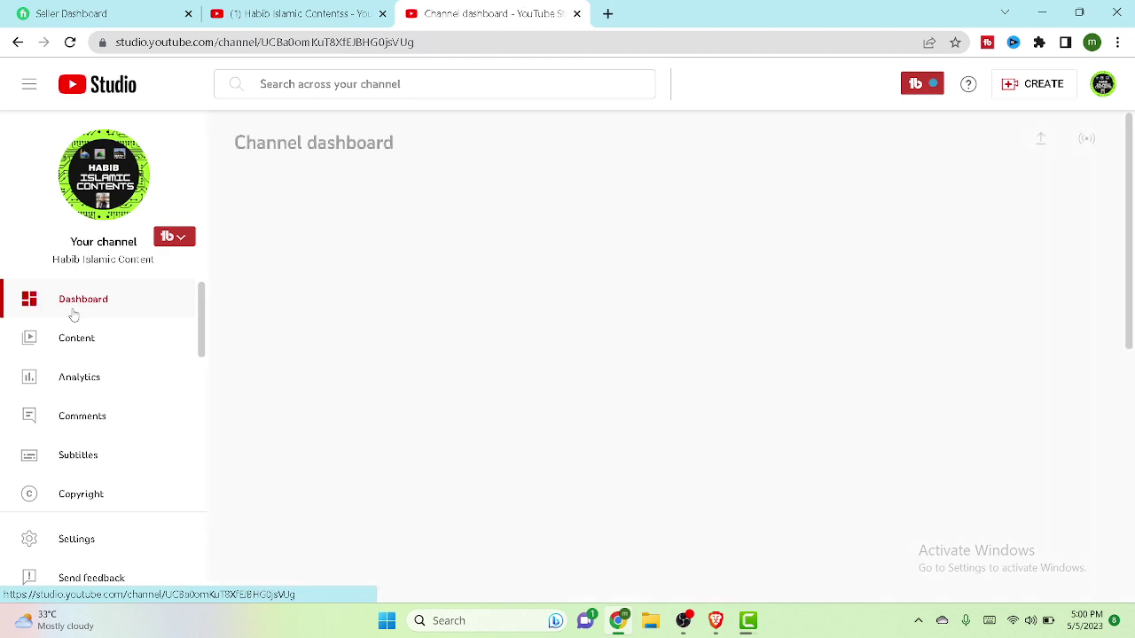
pyautogui.scroll(-5, 506, 335)
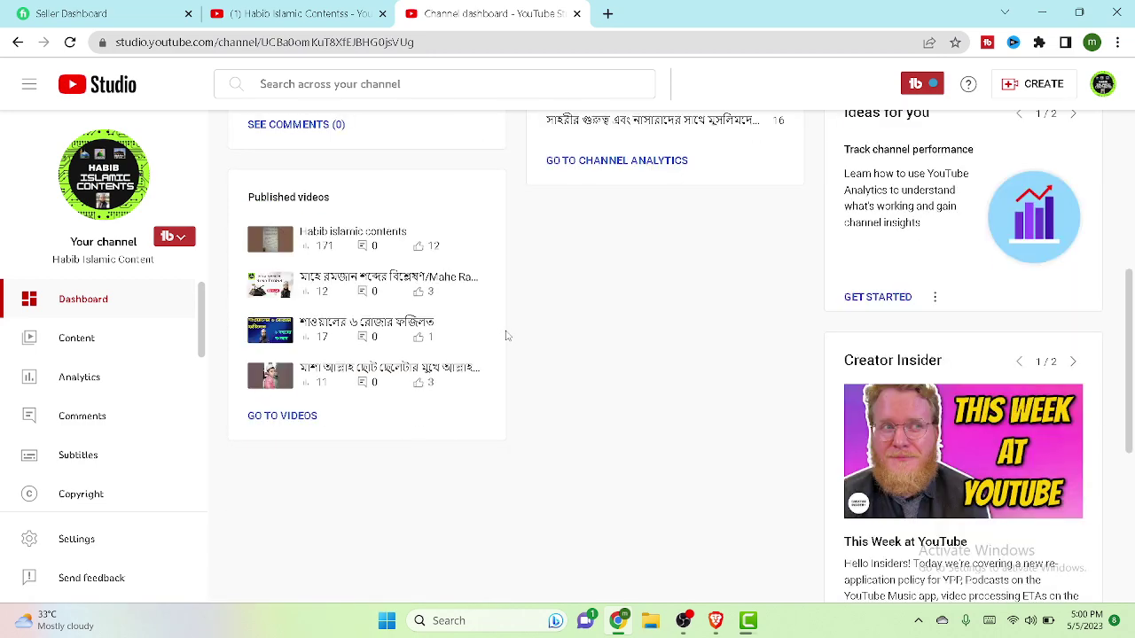
pyautogui.scroll(-5, 506, 335)
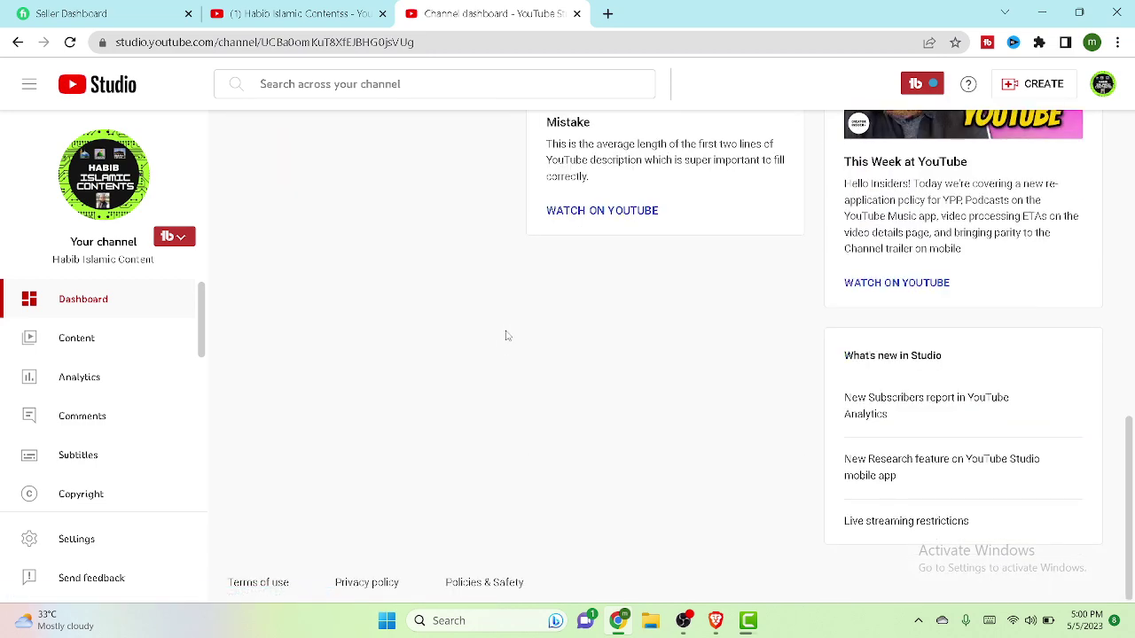
pyautogui.scroll(10, 507, 335)
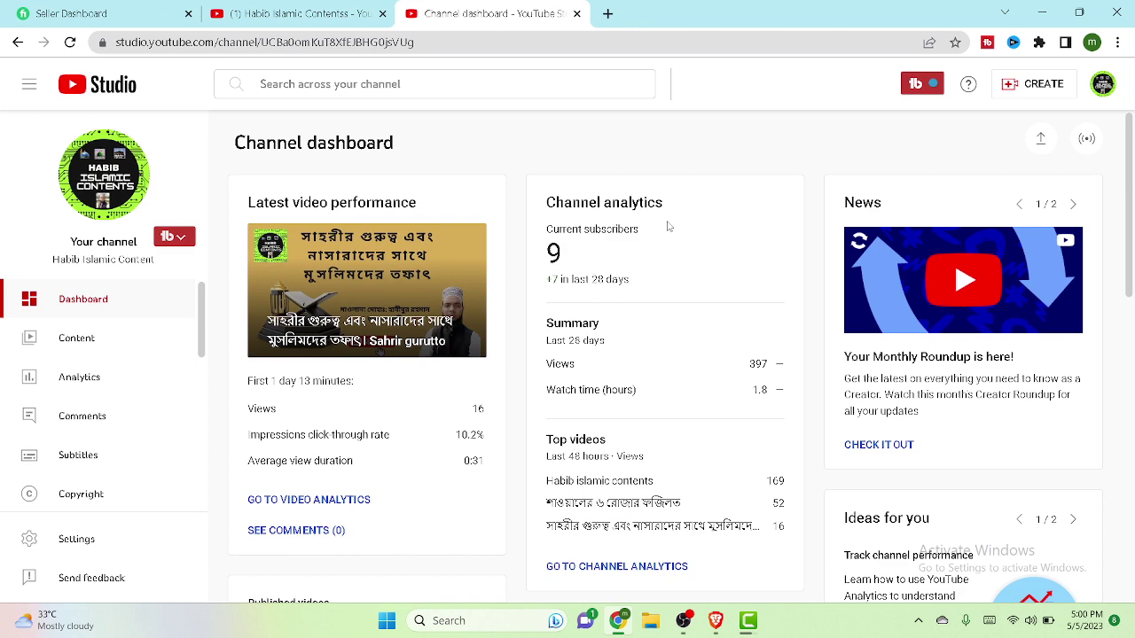
pyautogui.scroll(-3, 668, 227)
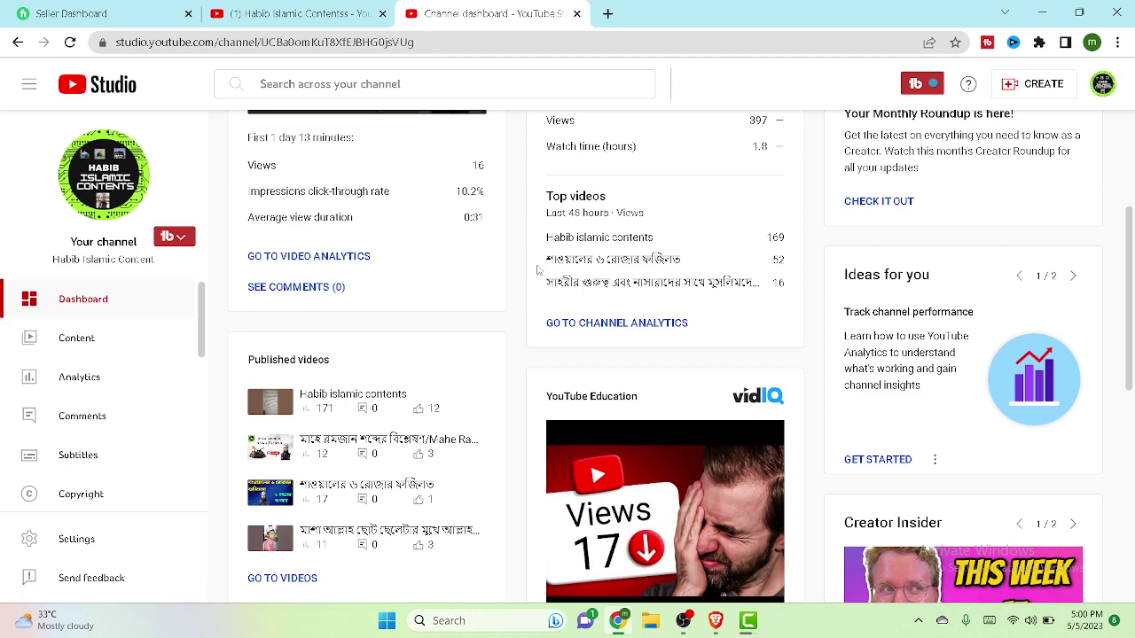
pyautogui.scroll(-3, 495, 288)
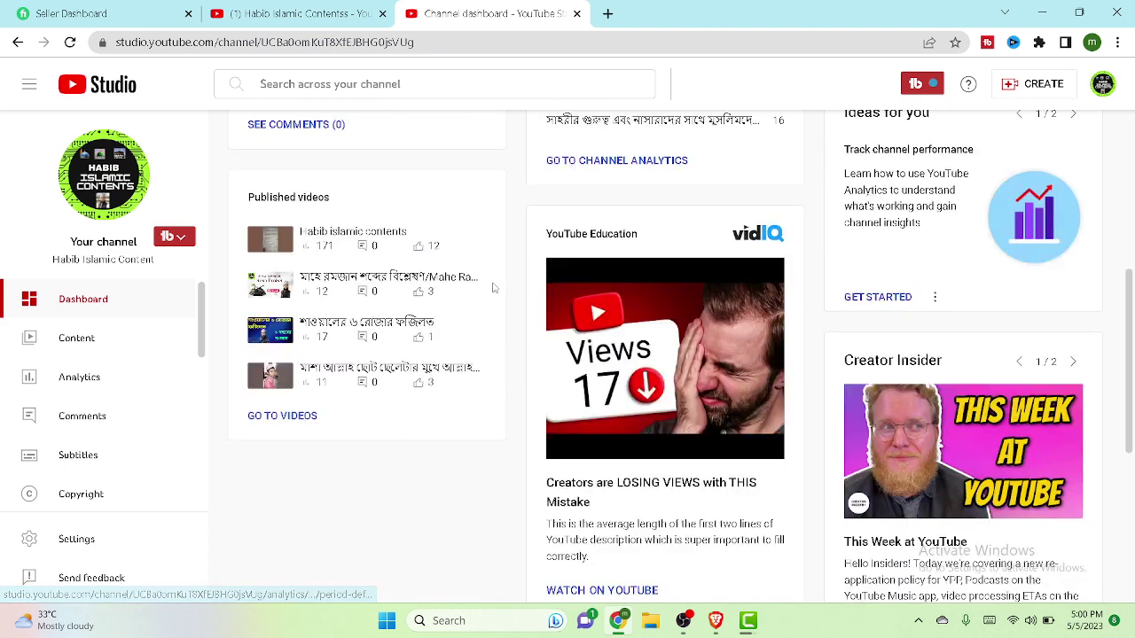
pyautogui.scroll(-4, 512, 314)
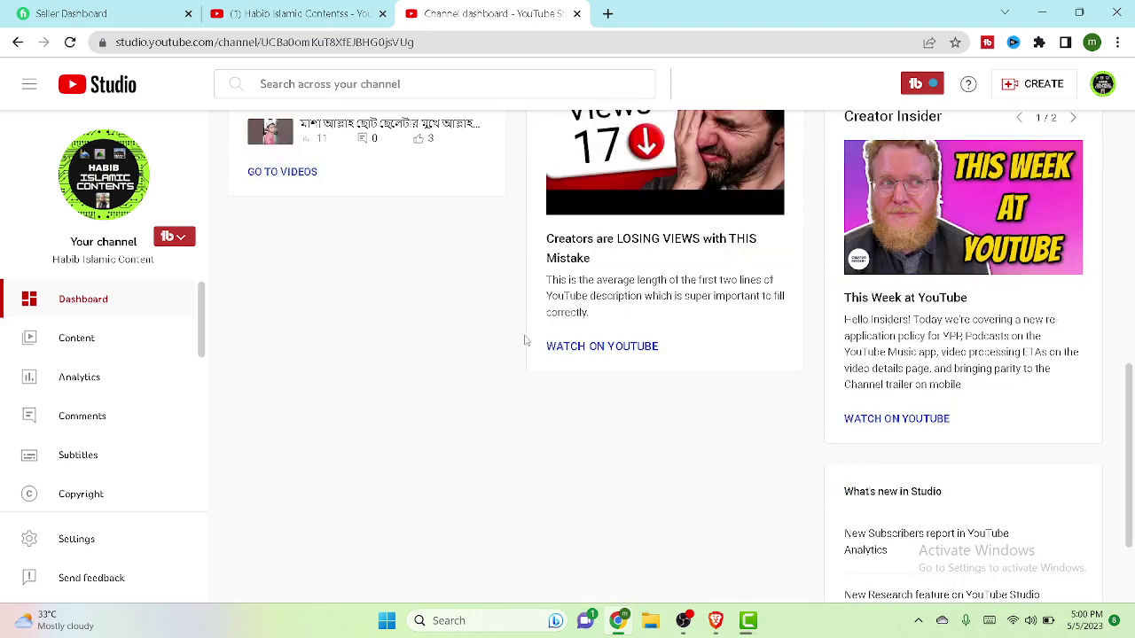
pyautogui.scroll(8, 524, 340)
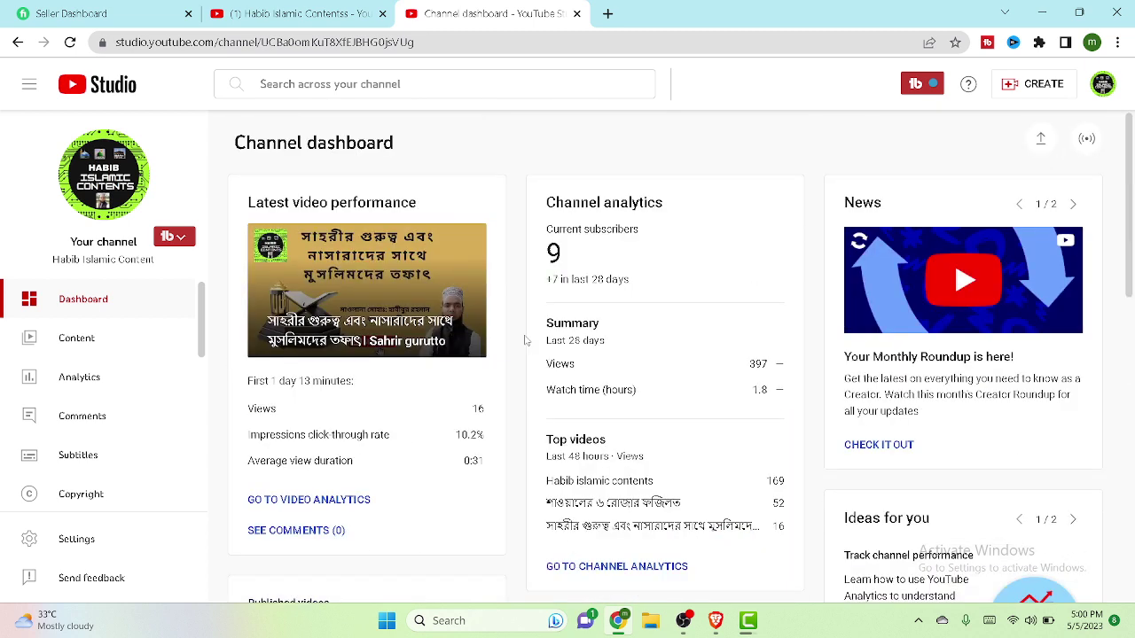
# - Go back from the dashboard to the channel customization layout and close the YouTube Studio tab
pyautogui.click(17, 42)
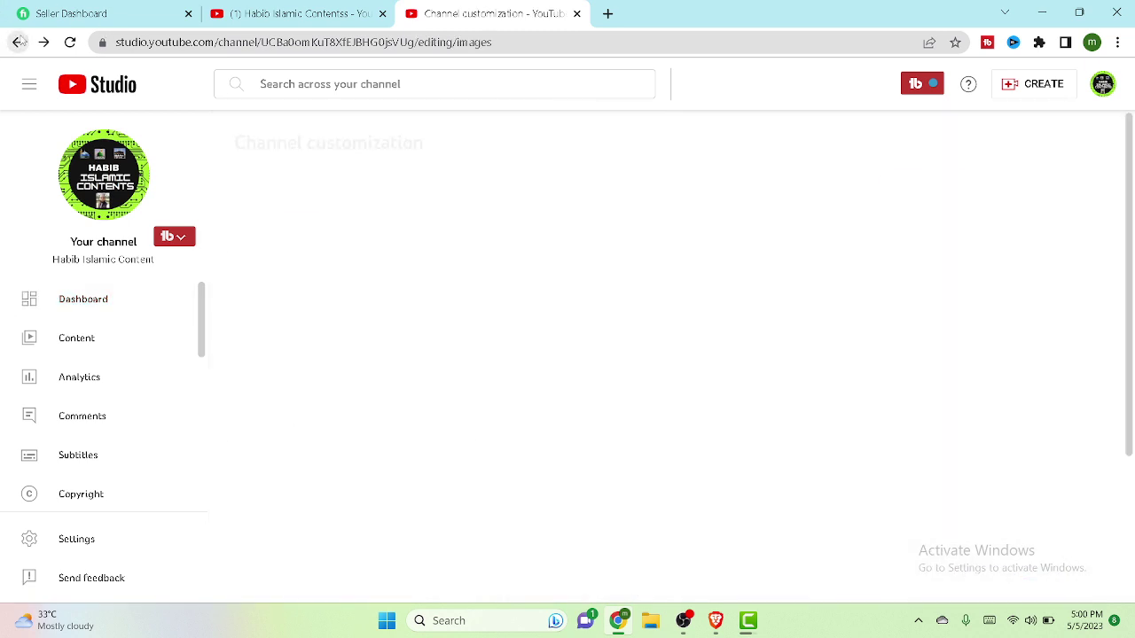
pyautogui.click(18, 41)
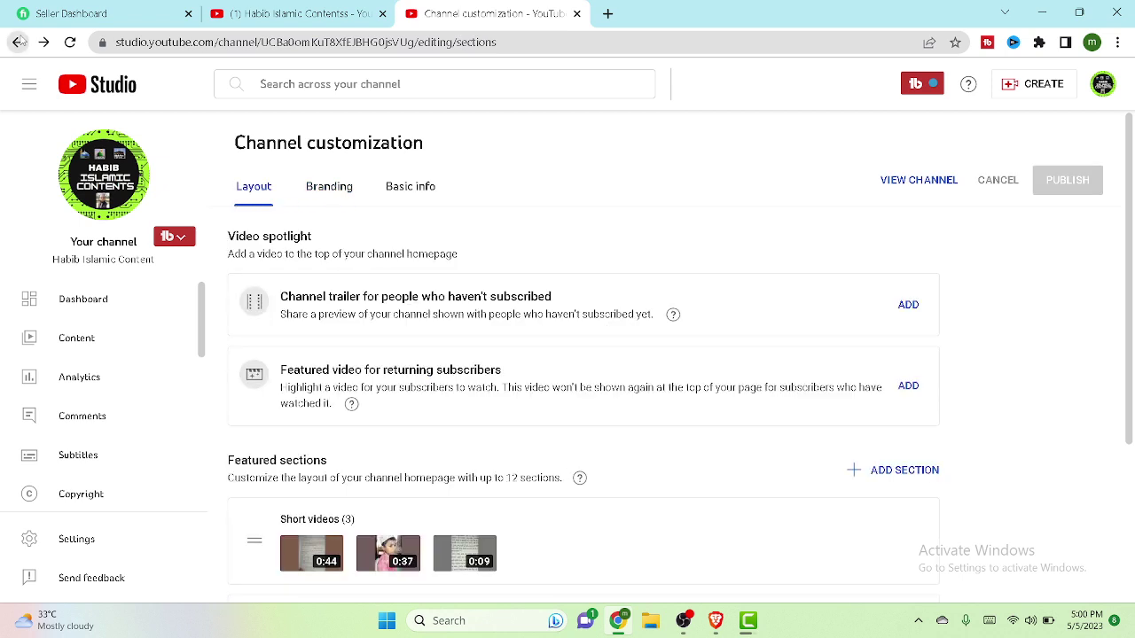
pyautogui.click(17, 41)
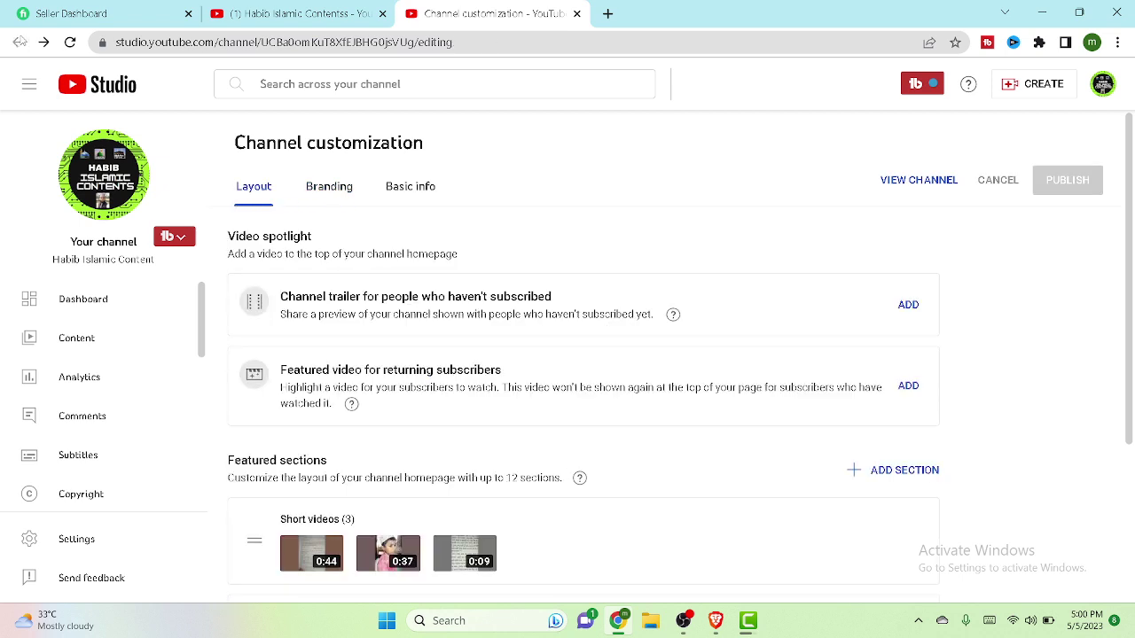
pyautogui.click(577, 14)
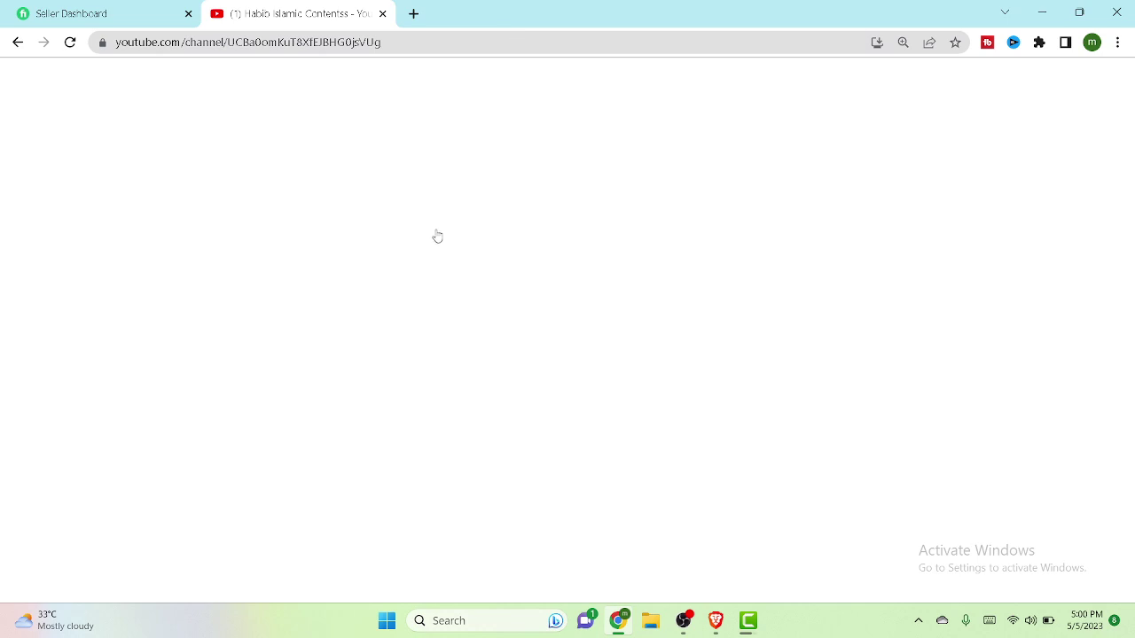
# - Examine the channel's home page, including its banner, Channelytics statistics, channel keywords, Shorts and videos
pyautogui.scroll(-1, 437, 237)
pyautogui.scroll(1, 437, 237)
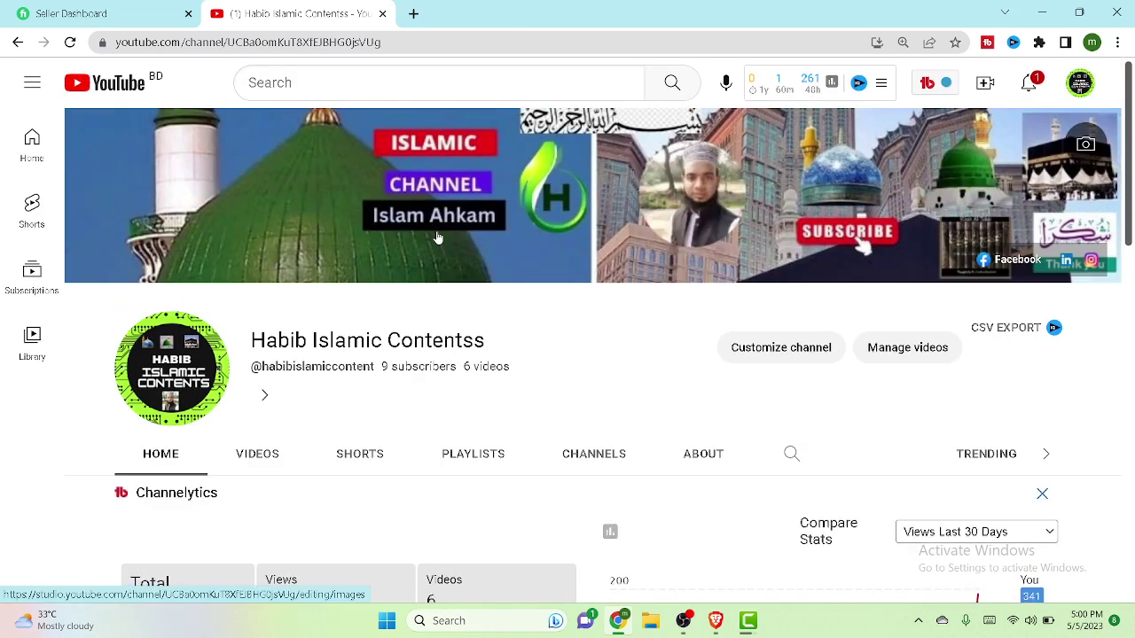
pyautogui.scroll(-2, 437, 237)
pyautogui.scroll(-2, 437, 238)
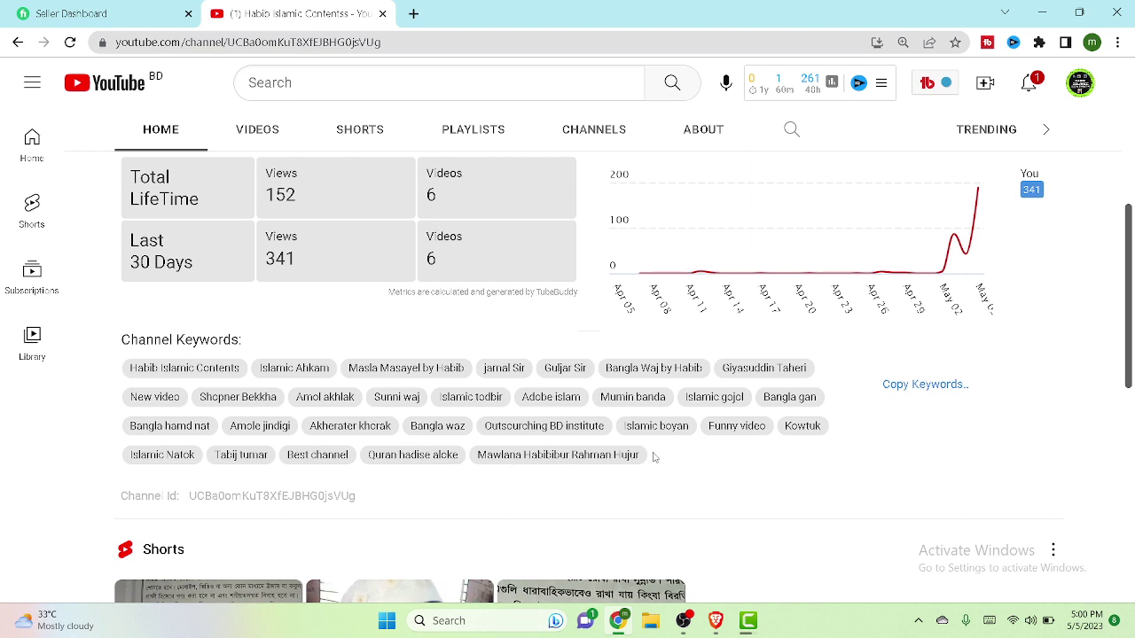
pyautogui.scroll(-2, 653, 456)
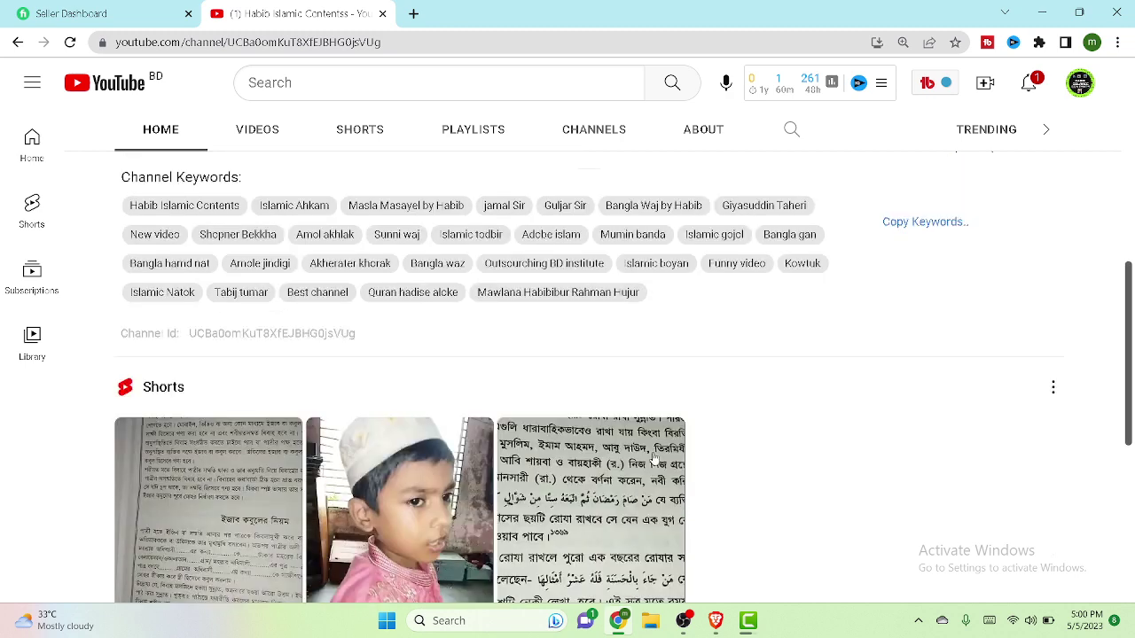
pyautogui.scroll(1, 652, 458)
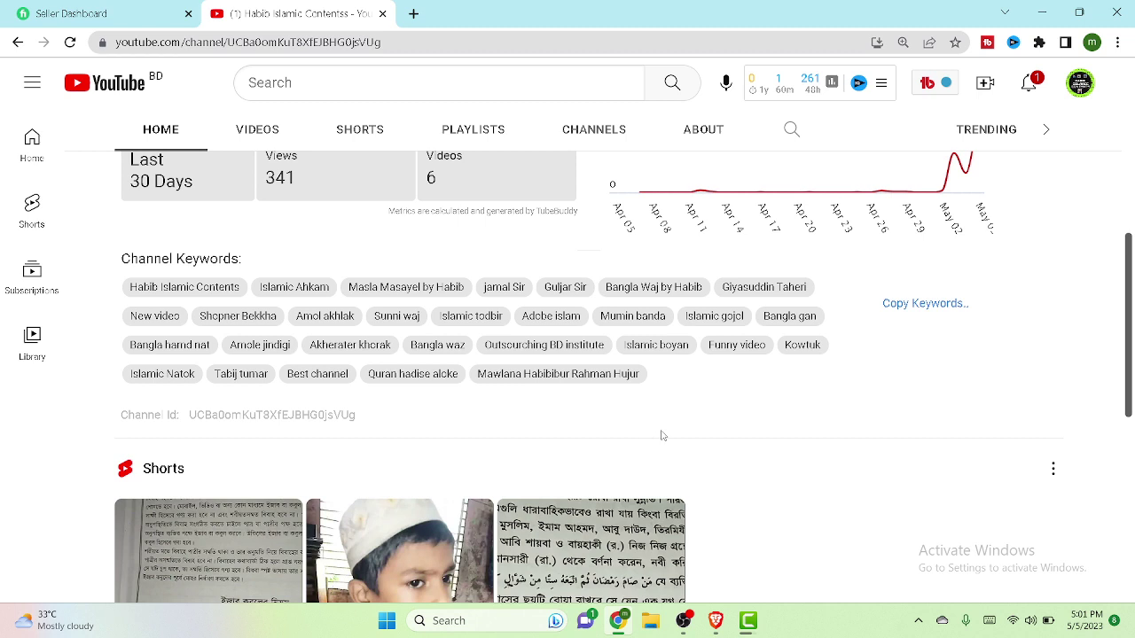
pyautogui.scroll(1, 664, 466)
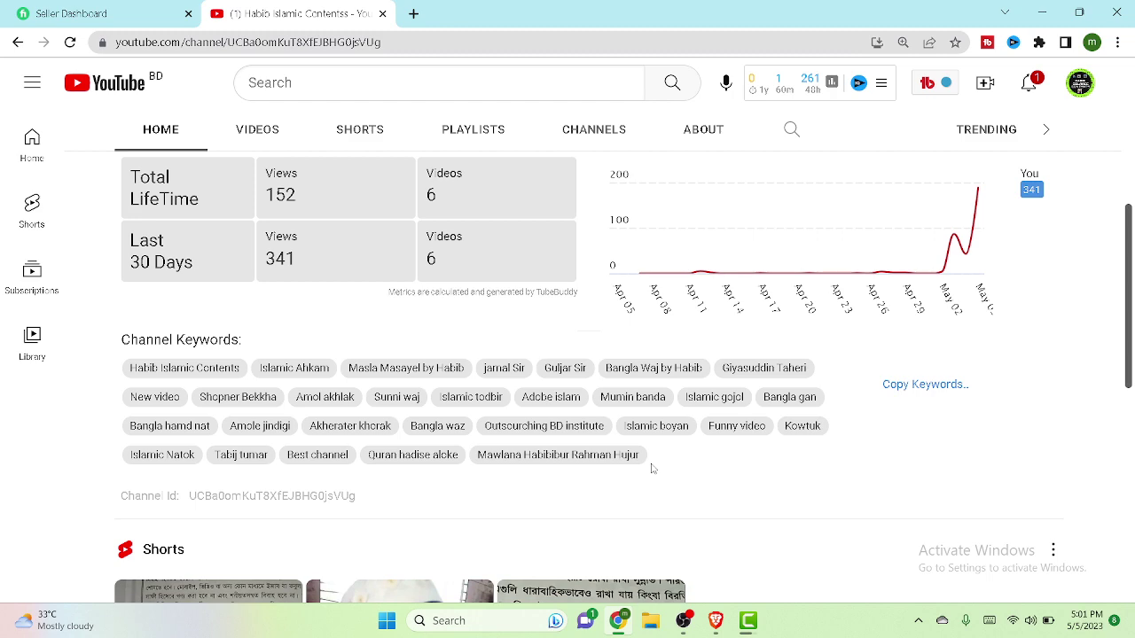
pyautogui.scroll(-7, 652, 468)
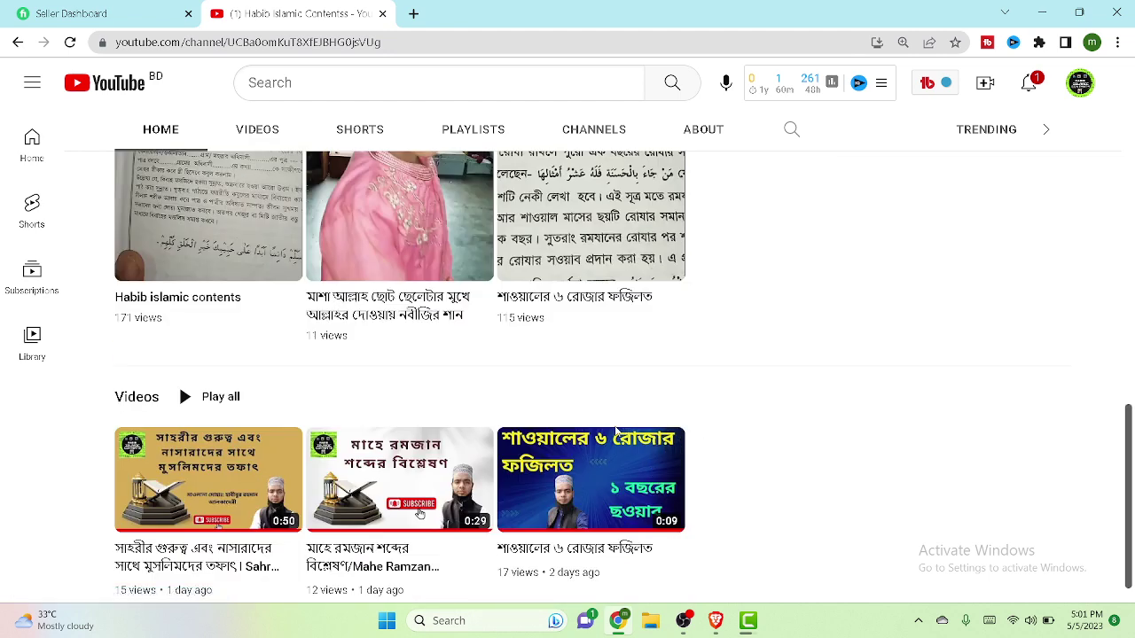
pyautogui.scroll(-1, 615, 432)
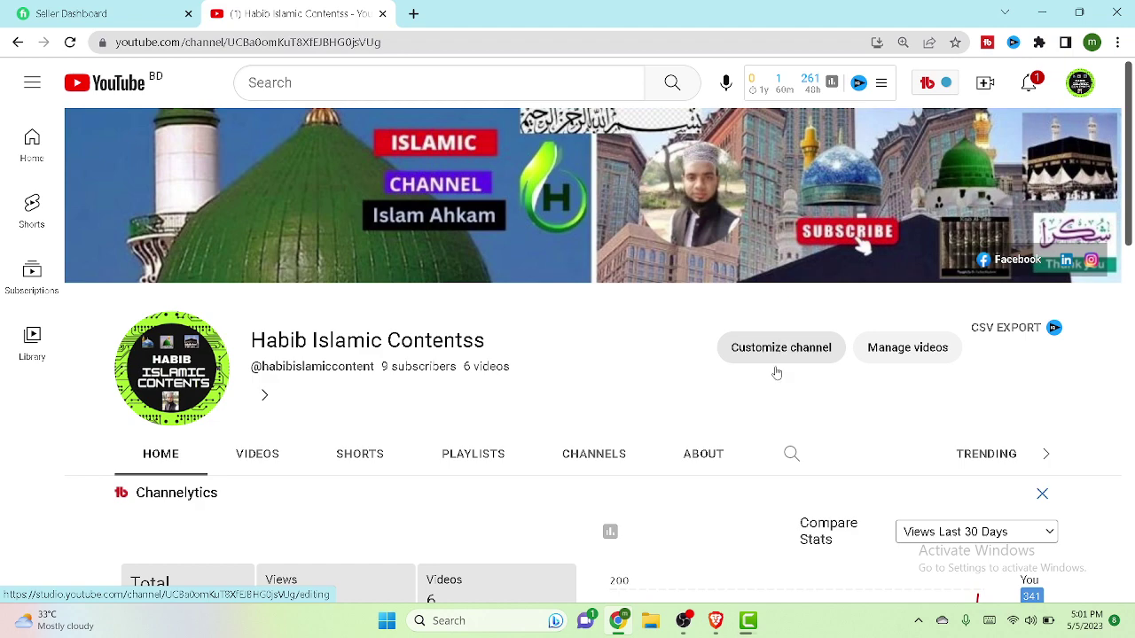
# - Return to the Channelytics section and read through the channel keywords, particularly the last row with "Tabij tumar" and "Best channel"
pyautogui.scroll(-7, 786, 381)
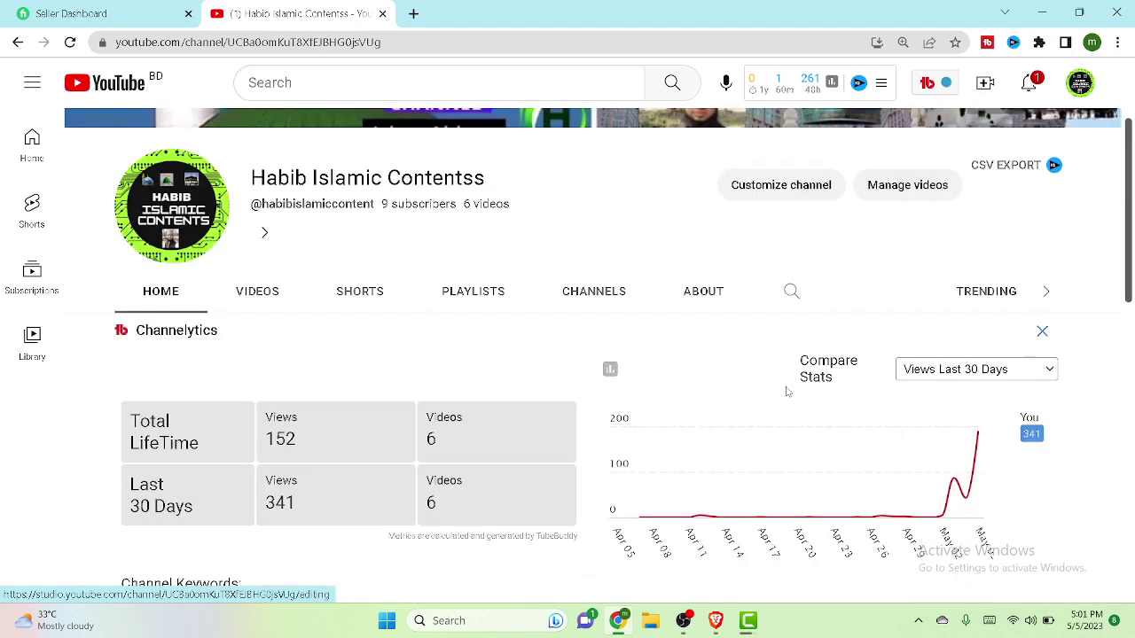
pyautogui.scroll(4, 779, 211)
pyautogui.scroll(-2, 778, 211)
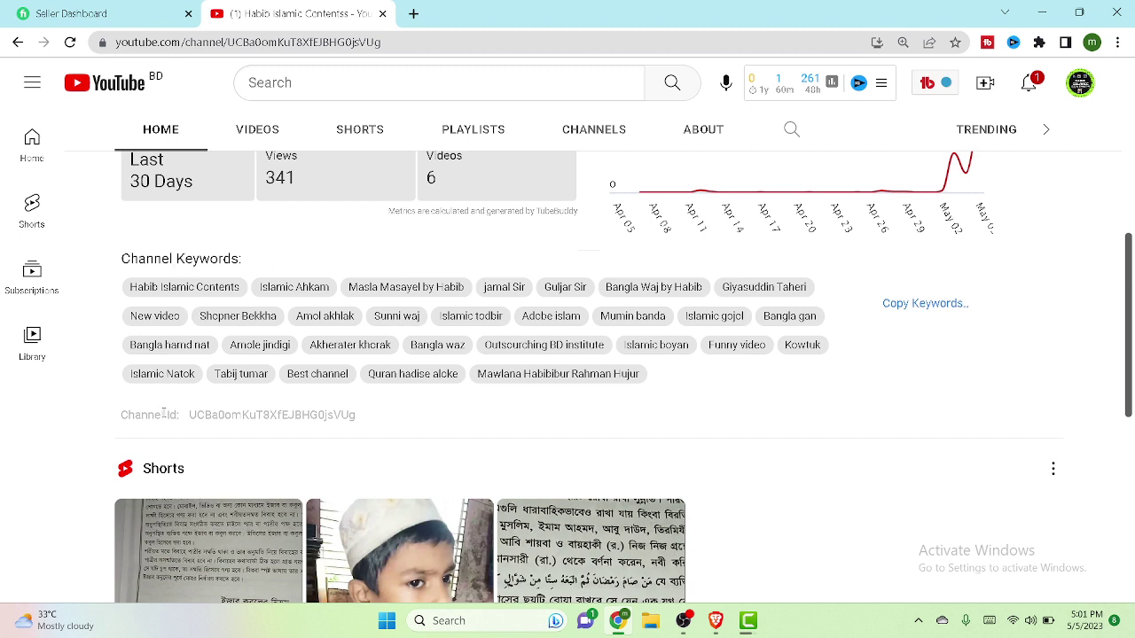
pyautogui.moveTo(164, 413); pyautogui.dragTo(168, 414)
pyautogui.click(184, 414)
pyautogui.moveTo(263, 373); pyautogui.dragTo(306, 373)
pyautogui.click(306, 374)
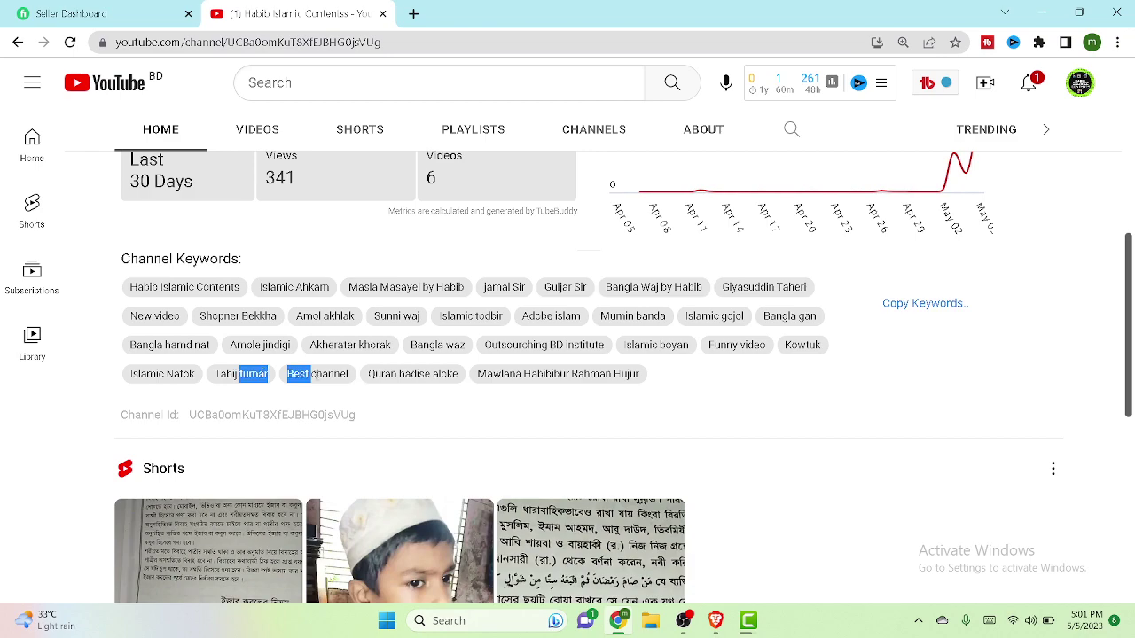
pyautogui.click(427, 384)
# - Look over the published videos, then recheck the 30-day views chart, the channel keywords and the channel header
pyautogui.scroll(-6, 723, 338)
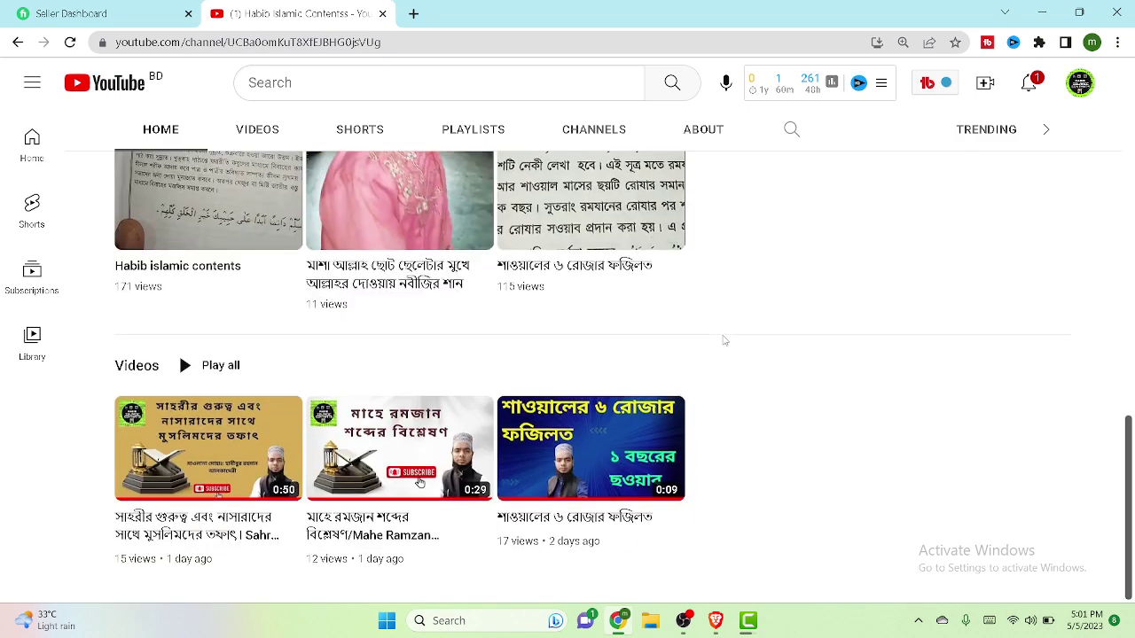
pyautogui.scroll(6, 724, 341)
pyautogui.scroll(5, 724, 340)
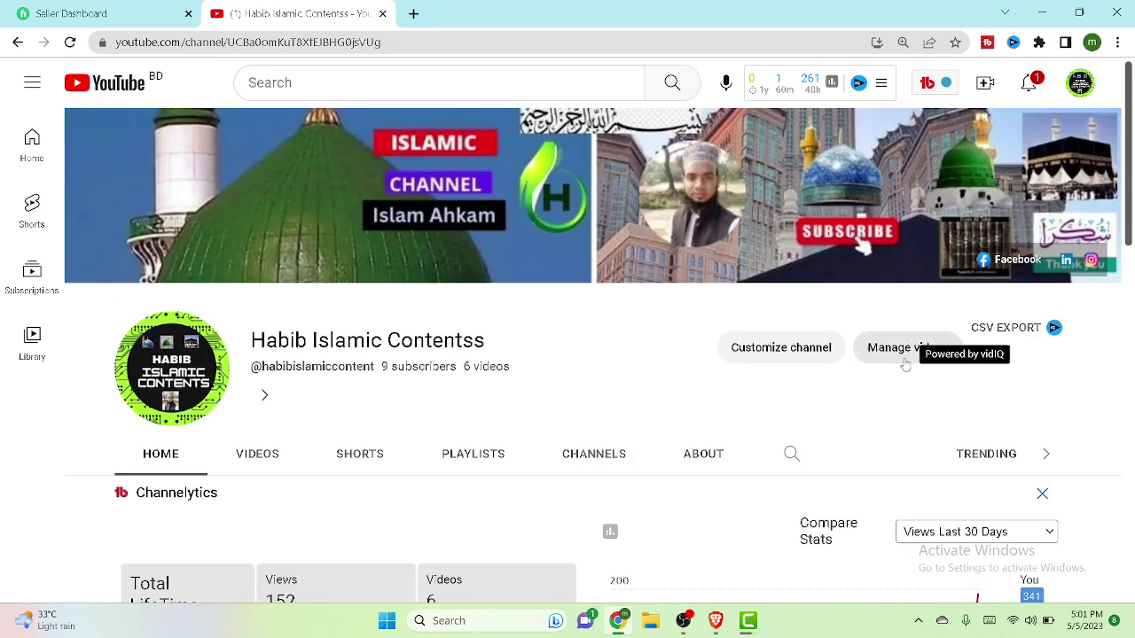
pyautogui.scroll(-2, 869, 328)
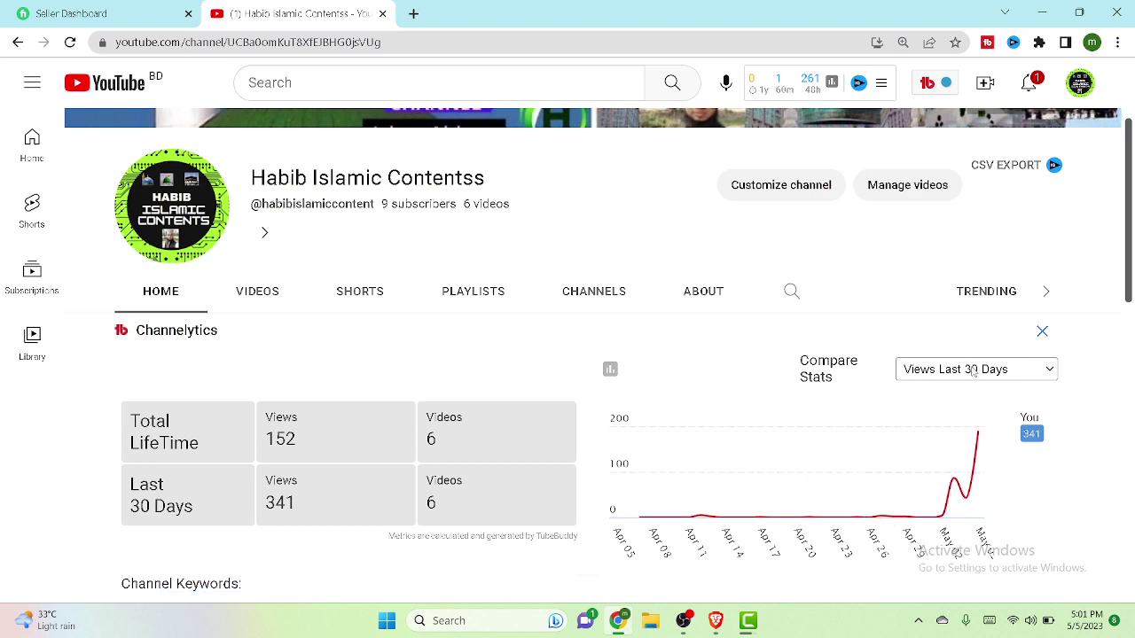
pyautogui.scroll(-3, 660, 444)
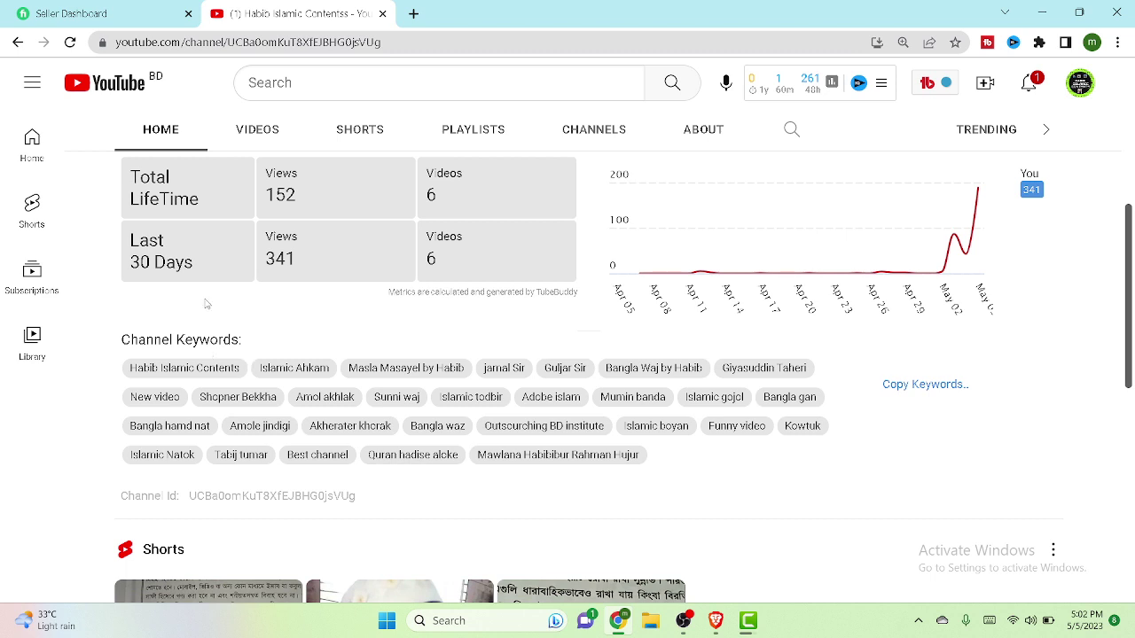
pyautogui.moveTo(205, 304); pyautogui.dragTo(244, 369)
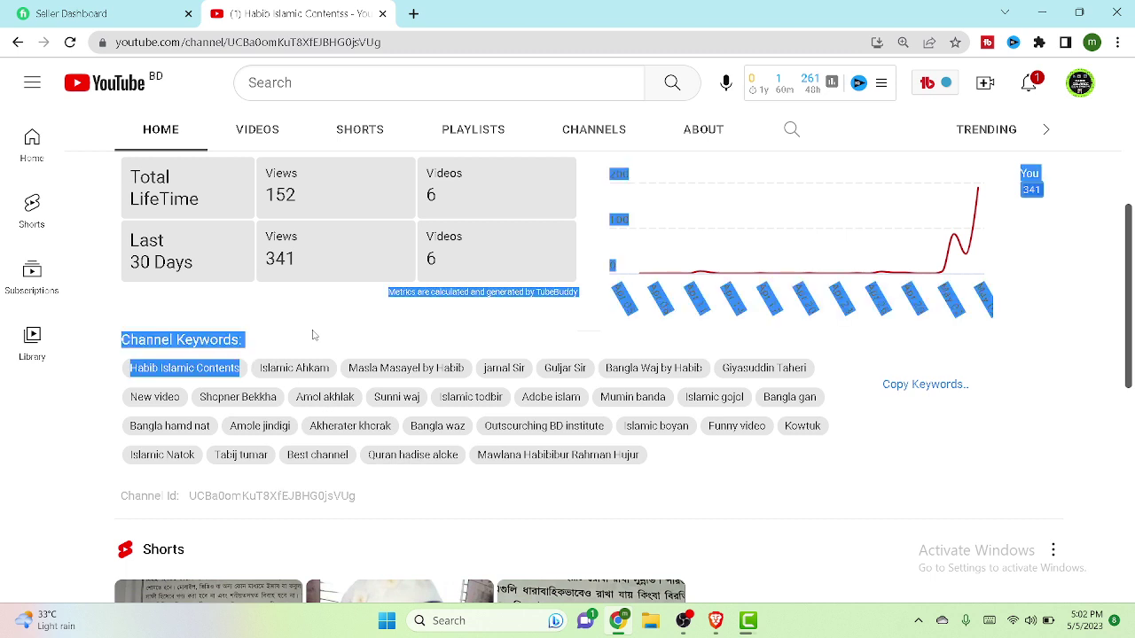
pyautogui.click(312, 335)
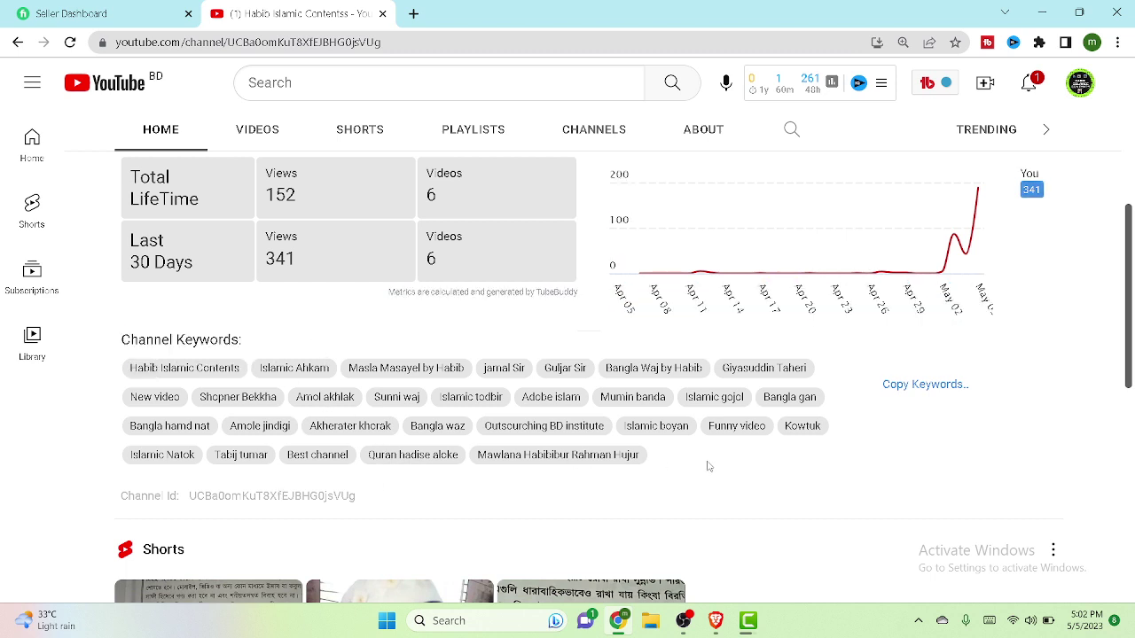
pyautogui.scroll(-3, 846, 401)
pyautogui.scroll(4, 825, 400)
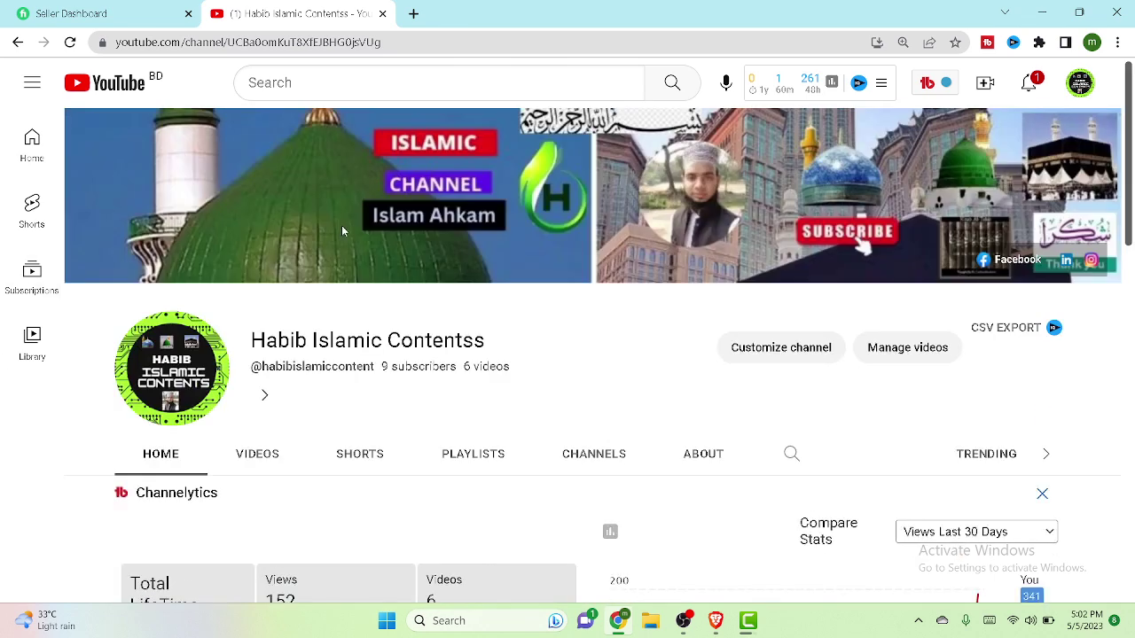
pyautogui.scroll(3, 345, 230)
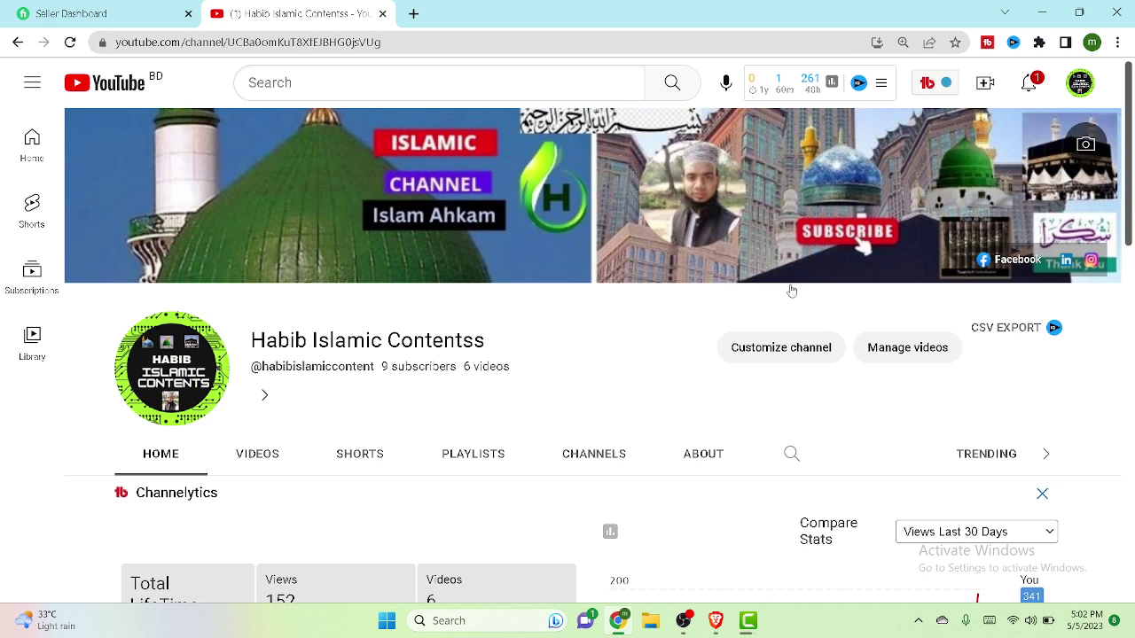
# - Open the channel's video management in YouTube Studio and bring up the keywords in the channel's basic info settings
pyautogui.click(907, 348)
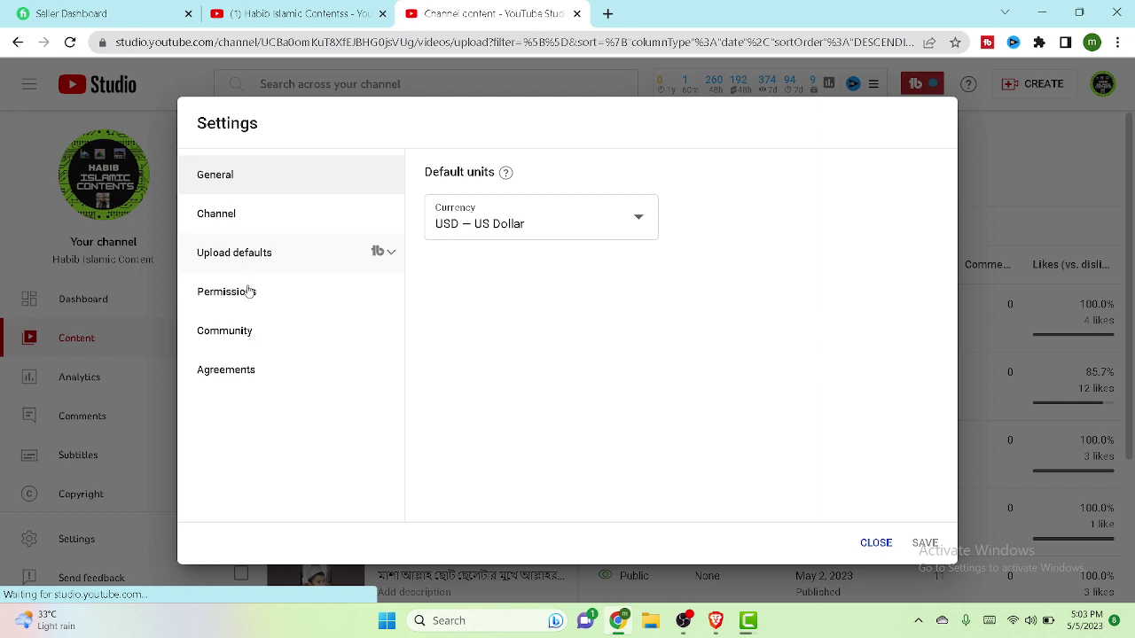
pyautogui.click(199, 213)
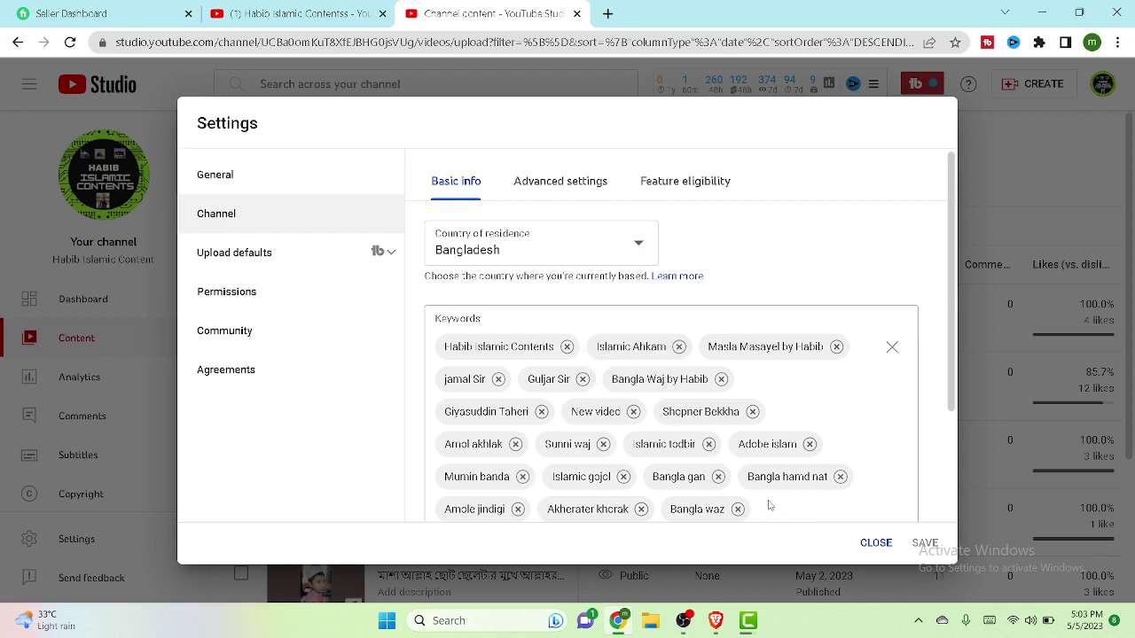
pyautogui.scroll(-3, 762, 513)
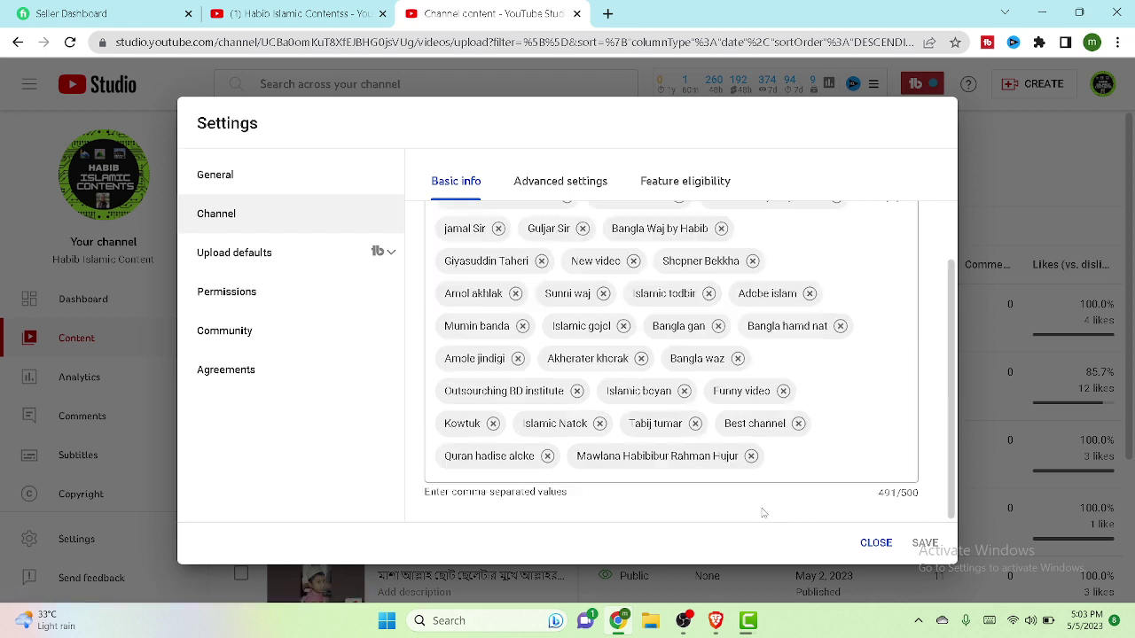
# - Add "Islamic channel" as a new keyword at the end of the channel's keyword list
pyautogui.click(775, 456)
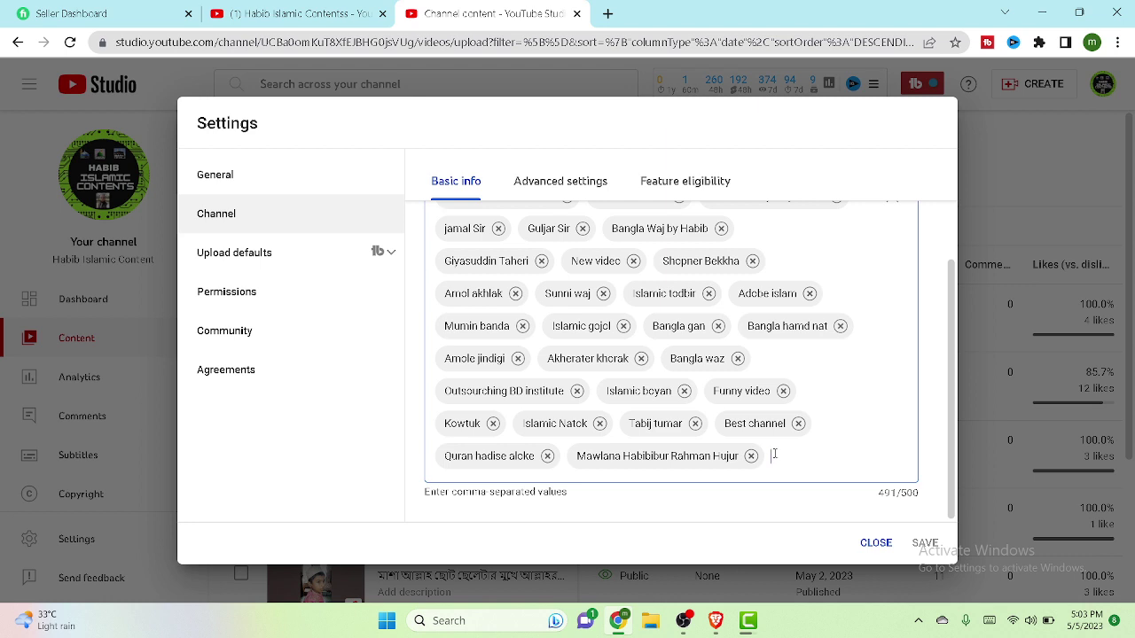
pyautogui.write('I')
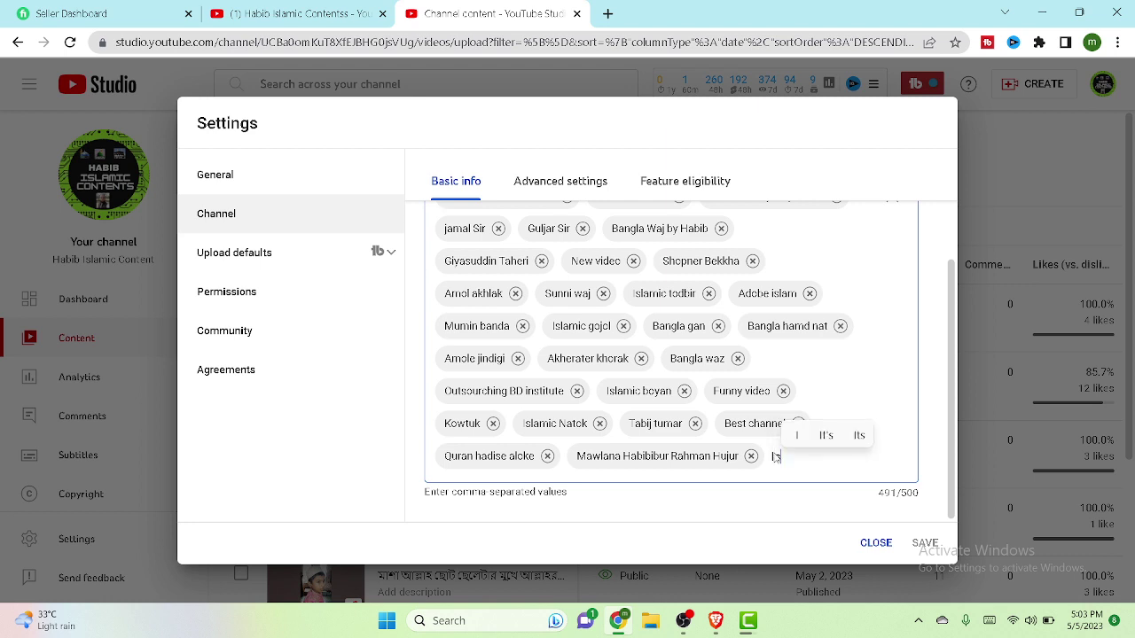
pyautogui.write('sl')
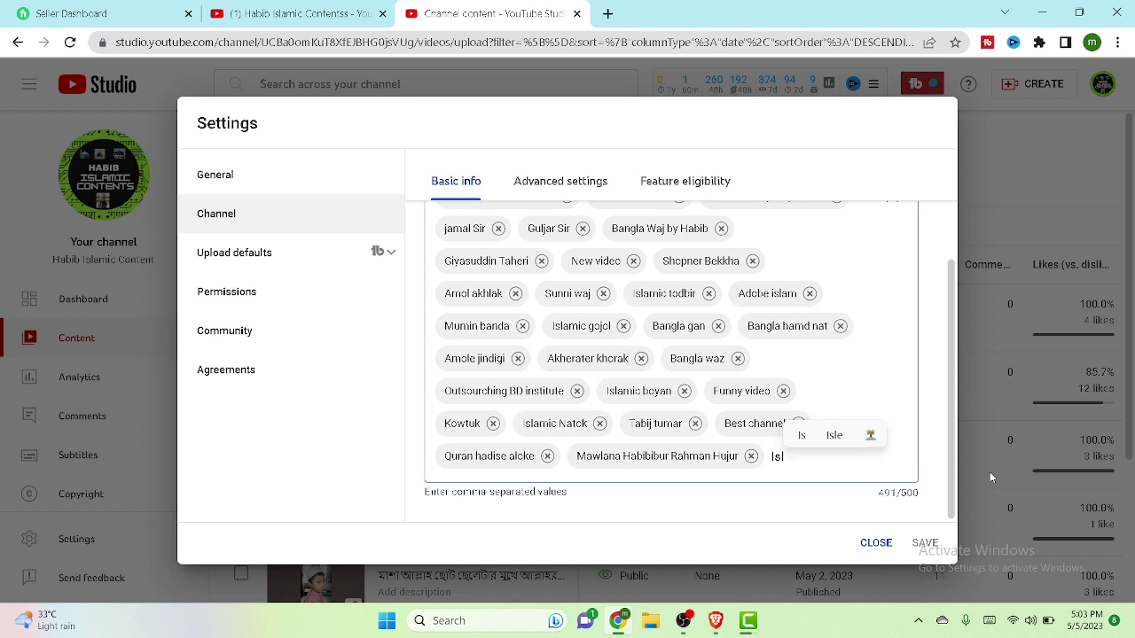
pyautogui.write('am')
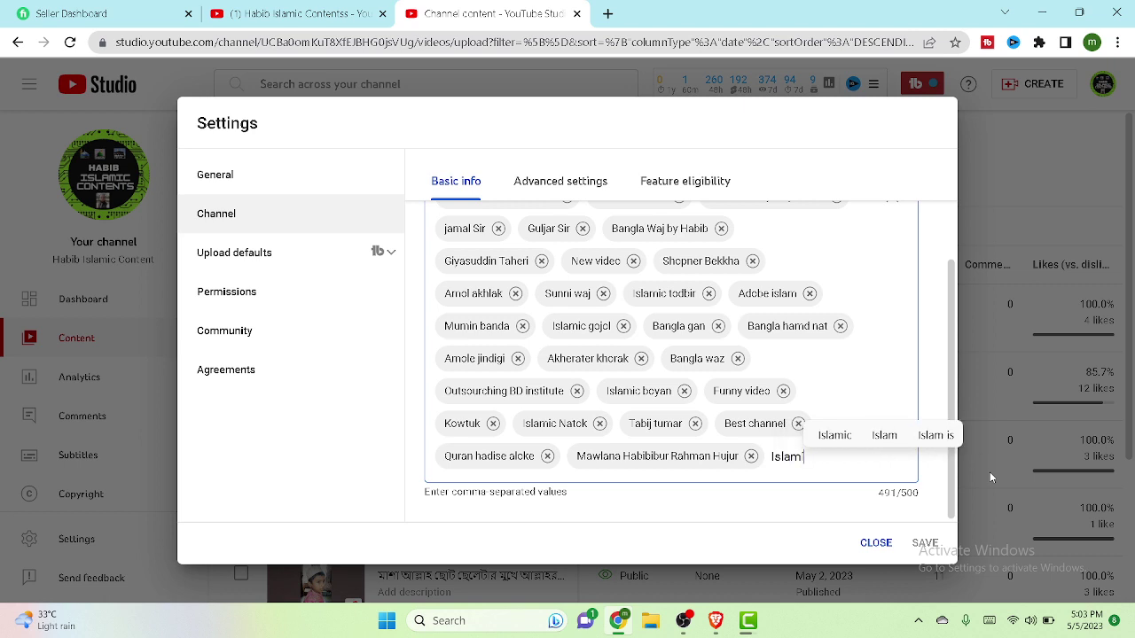
pyautogui.write('ic ch')
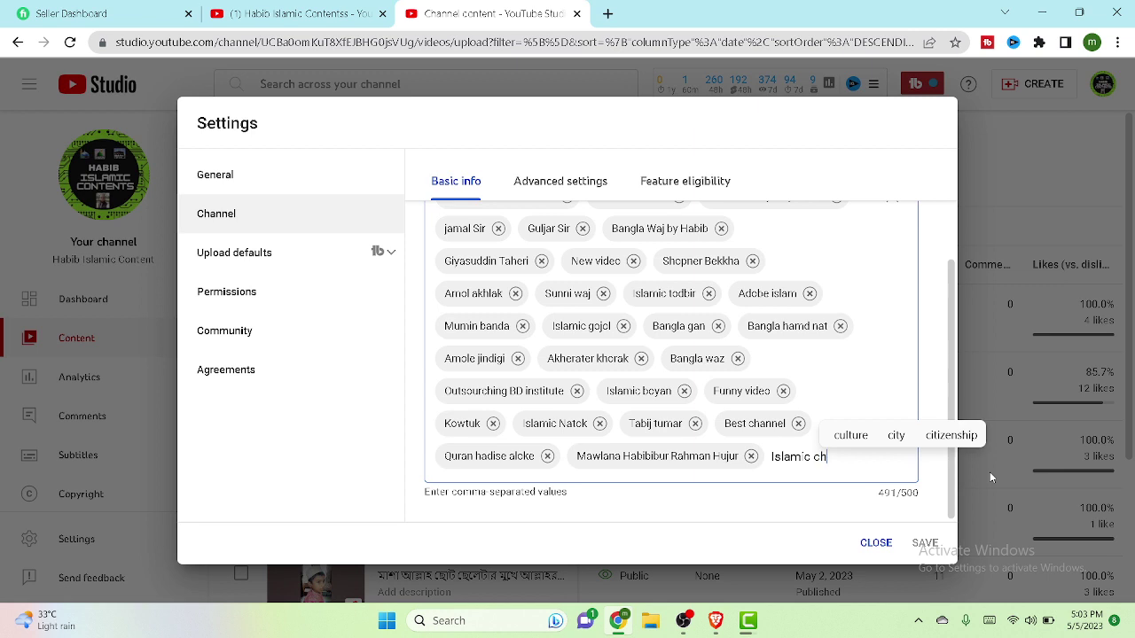
pyautogui.write('ann')
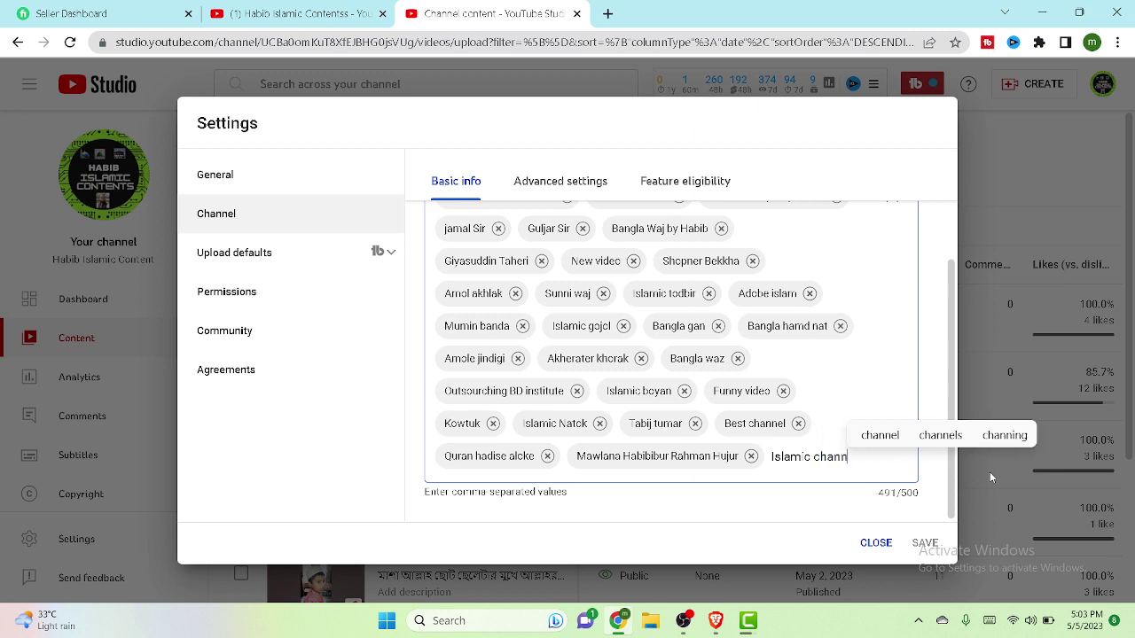
pyautogui.write('el')
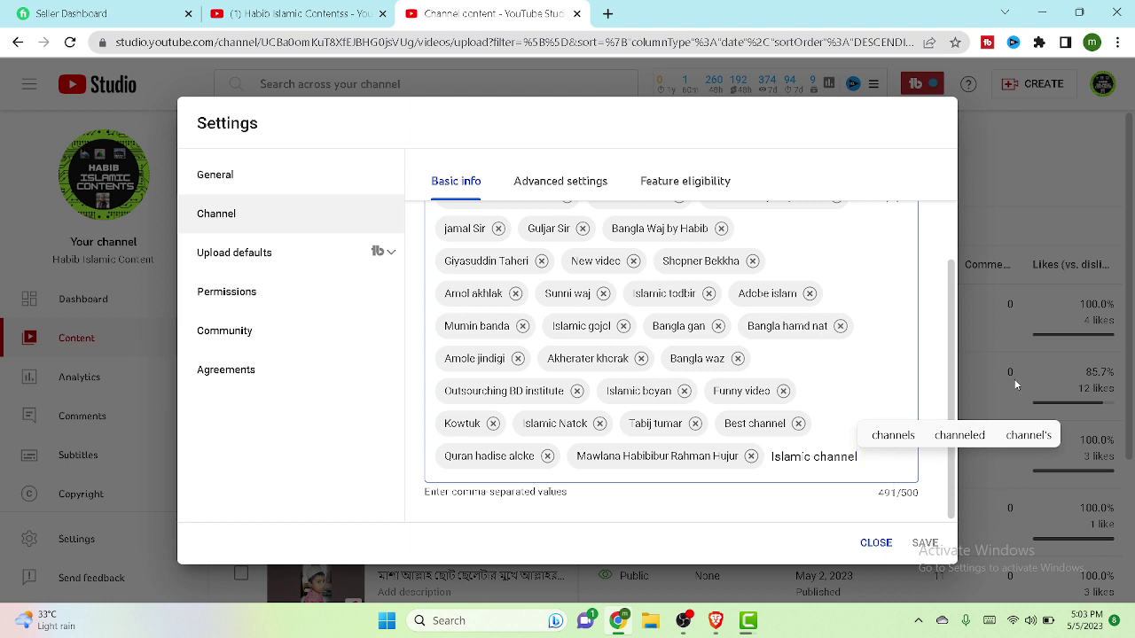
pyautogui.press('Return')
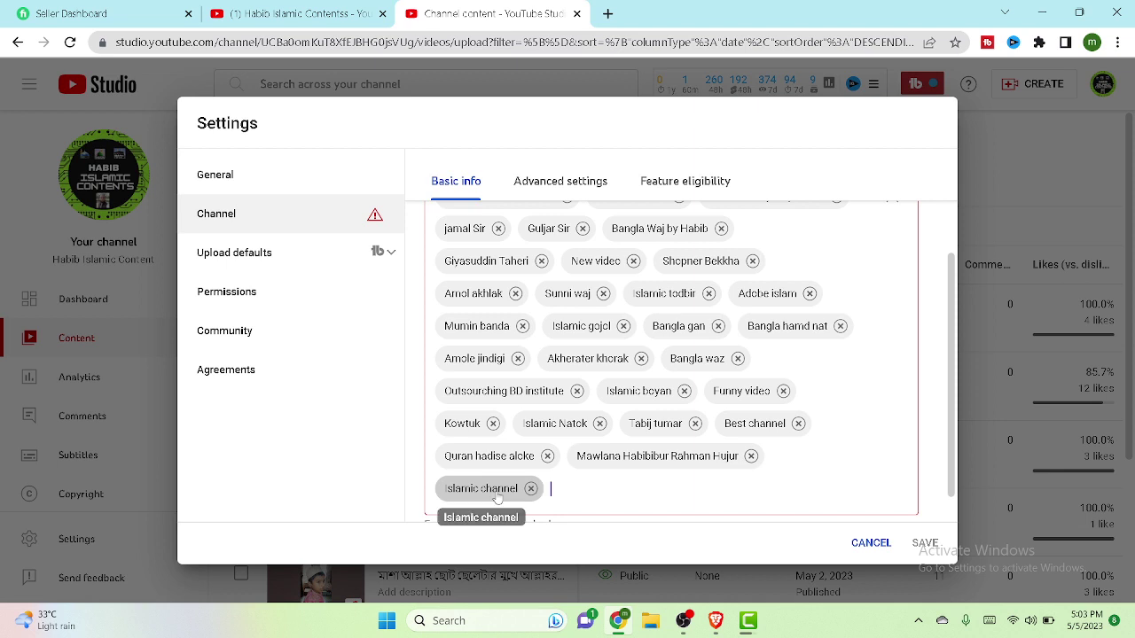
# - Review the channel keywords against the 500-character limit and remove the one with a person's full name just before "Islamic channel"
pyautogui.scroll(-1, 835, 377)
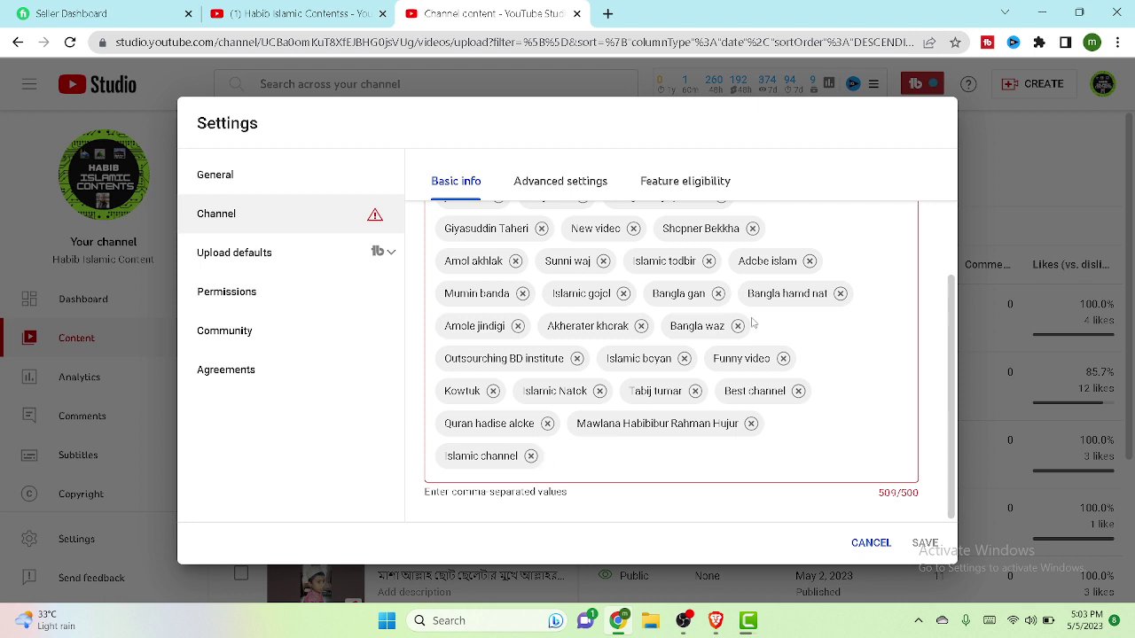
pyautogui.scroll(2, 752, 323)
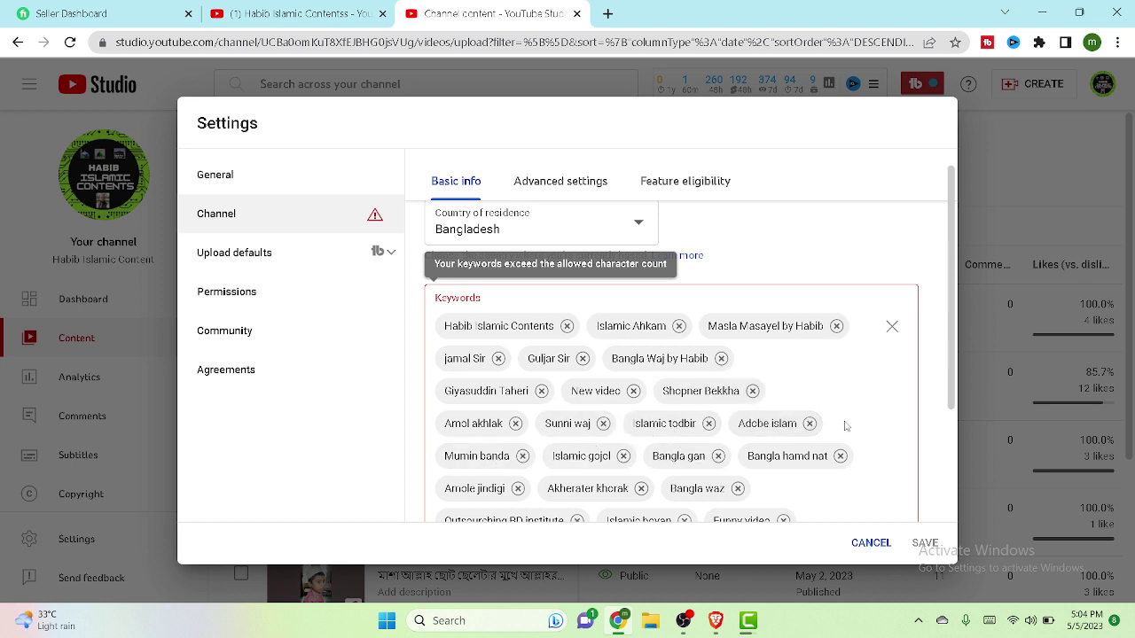
pyautogui.scroll(-1, 831, 480)
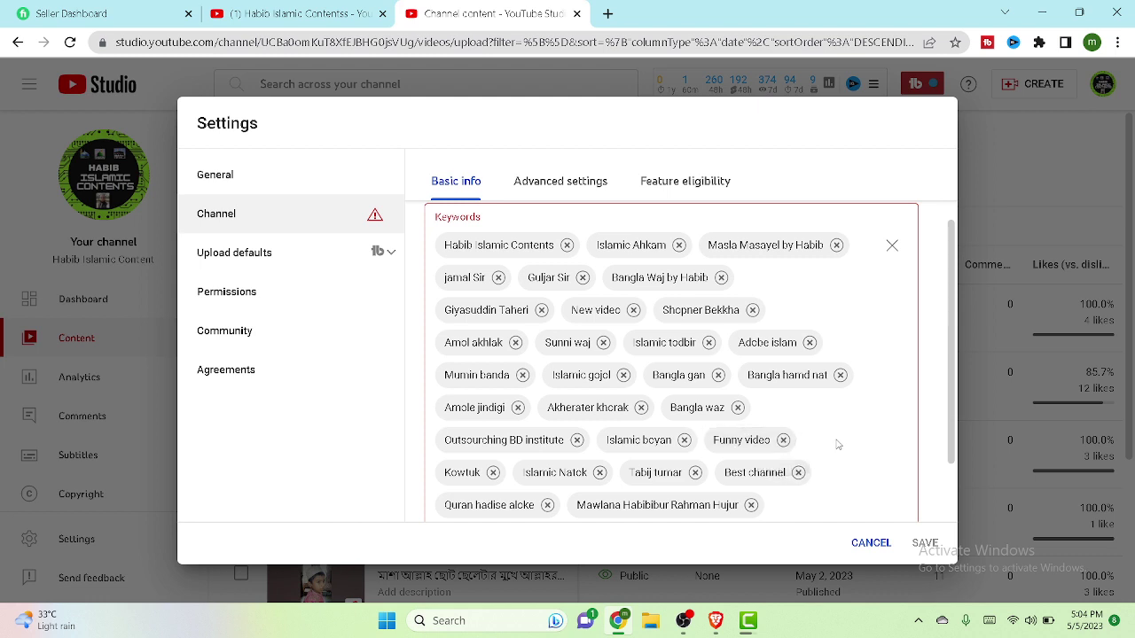
pyautogui.press('Return')
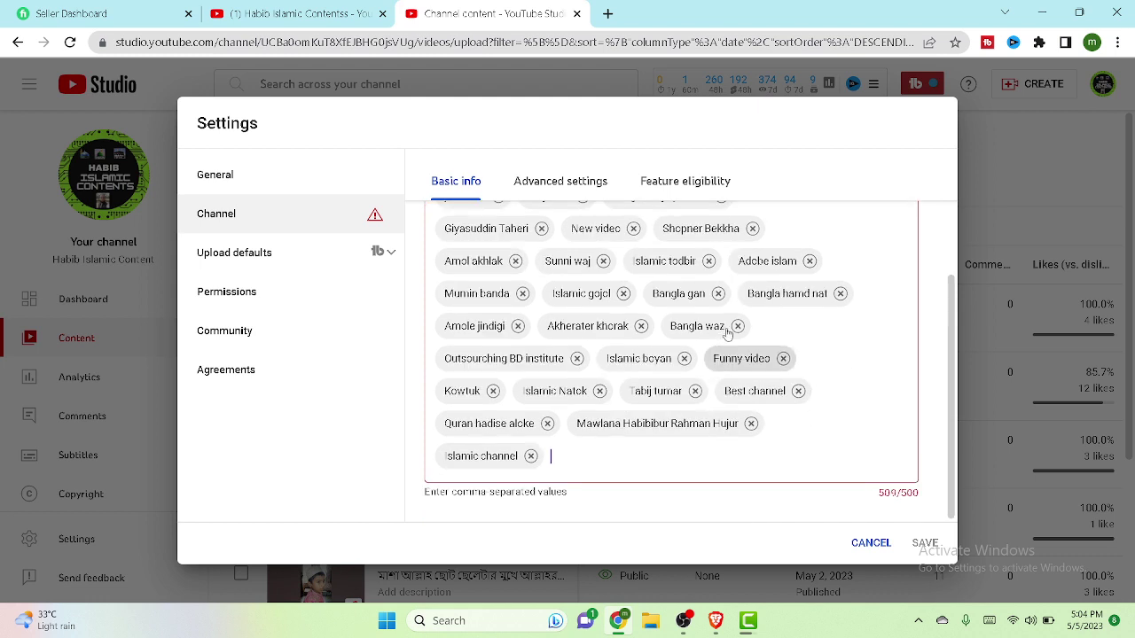
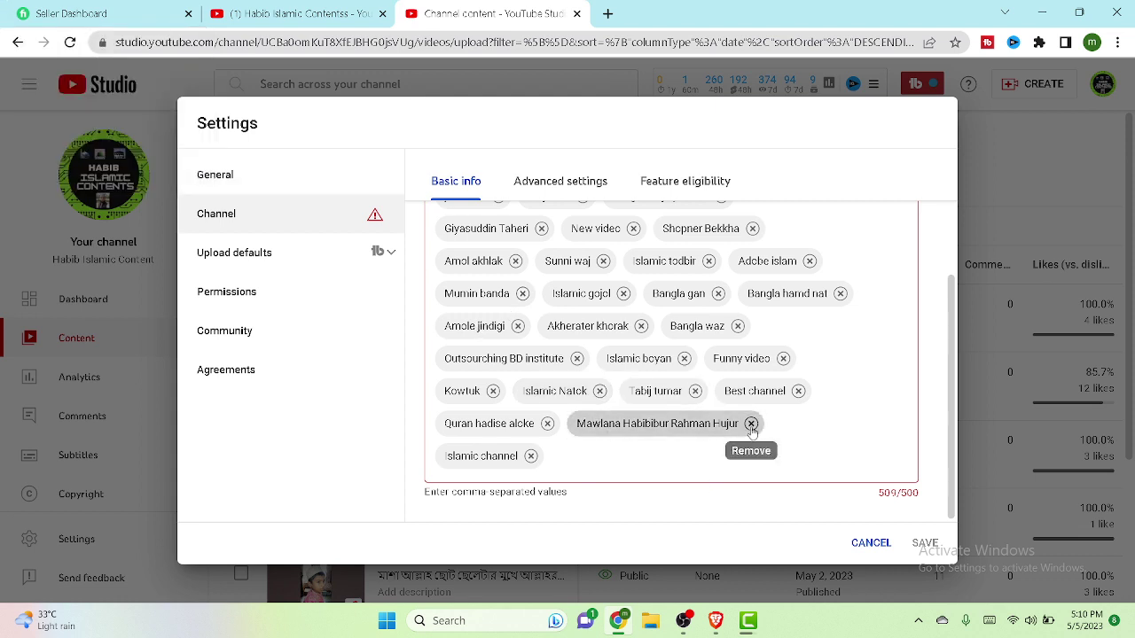
pyautogui.click(751, 424)
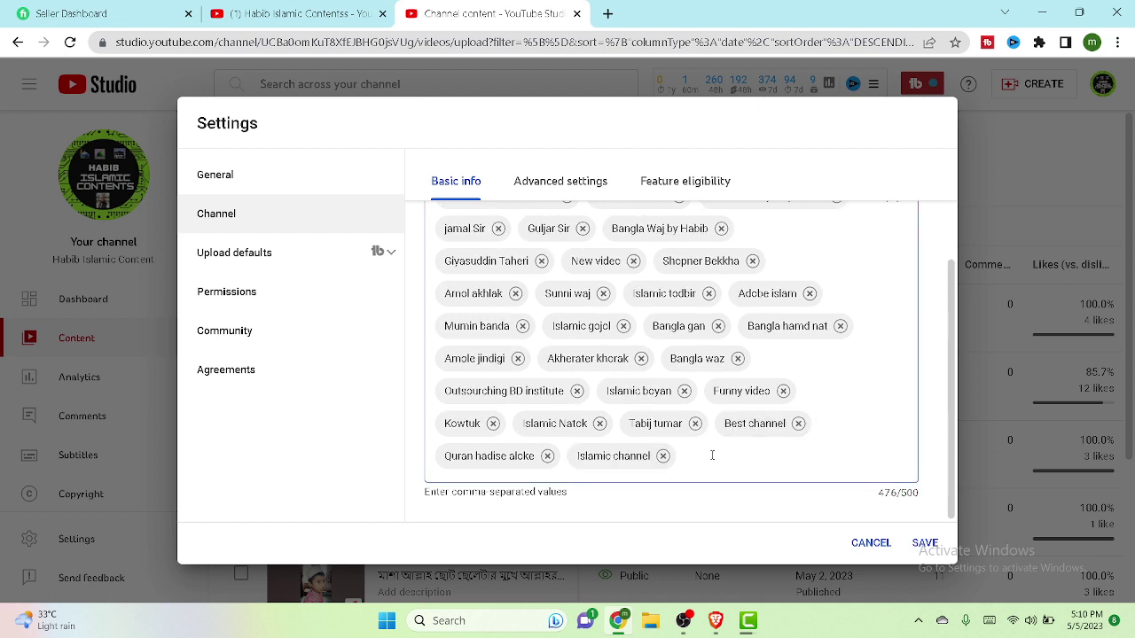
# - Recheck the channel's full keyword list once more and save the channel settings
pyautogui.click(592, 458)
pyautogui.scroll(2, 674, 488)
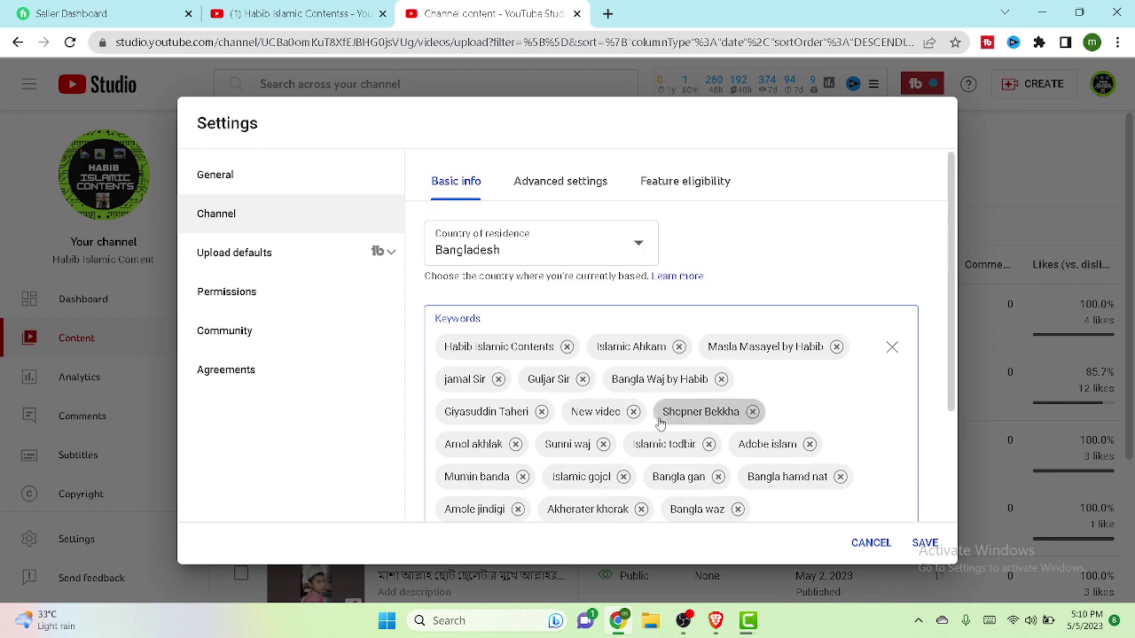
pyautogui.scroll(-2, 660, 424)
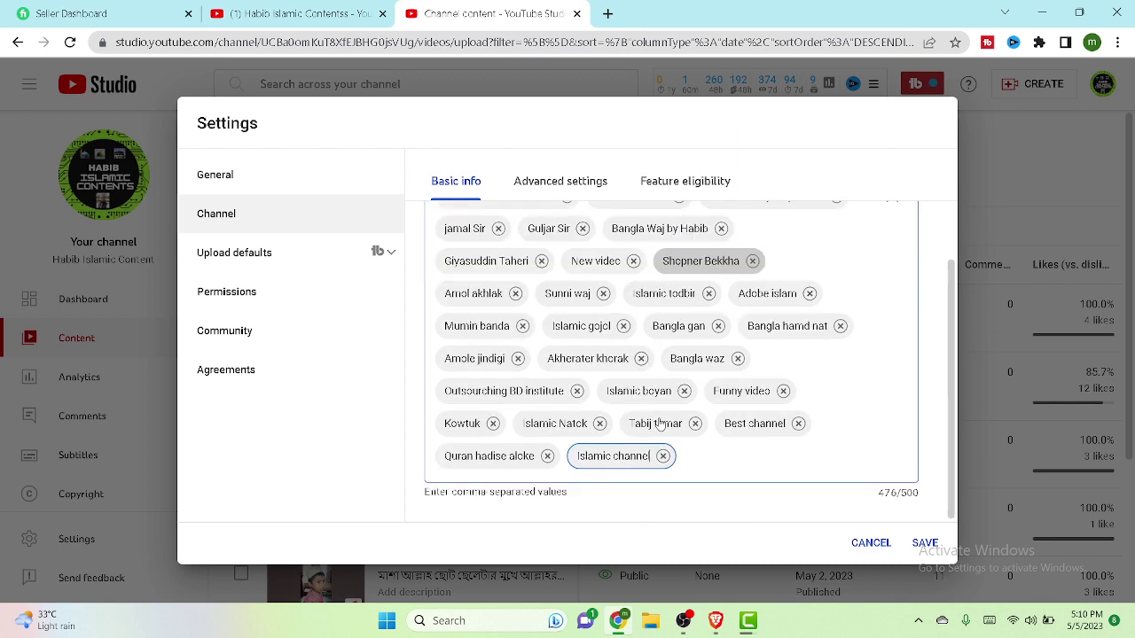
pyautogui.scroll(2, 665, 416)
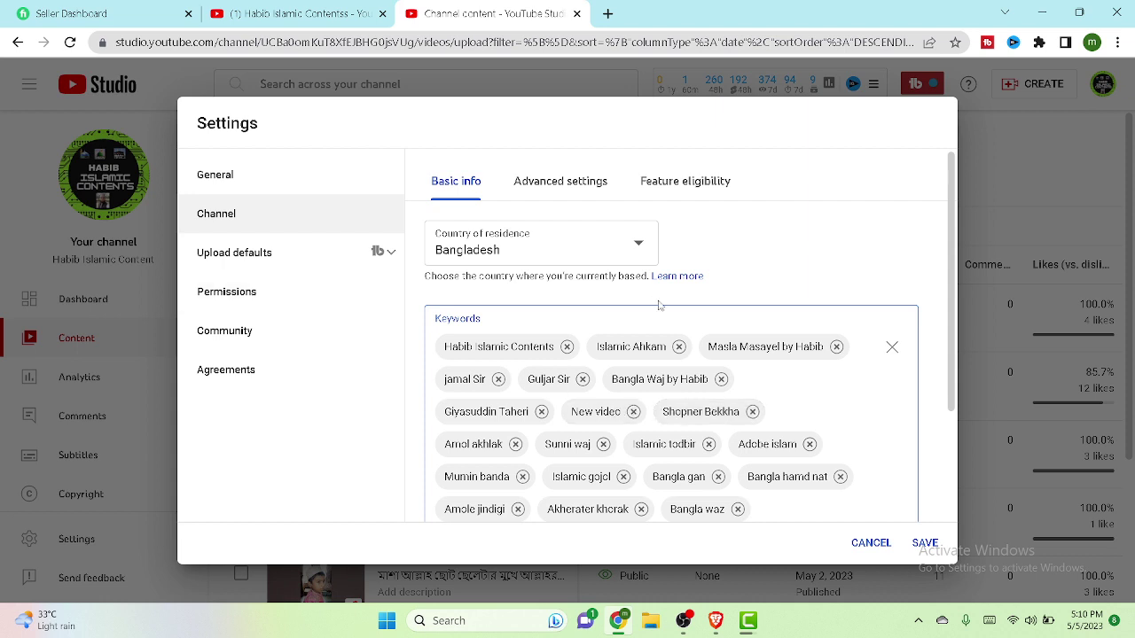
pyautogui.scroll(-2, 660, 306)
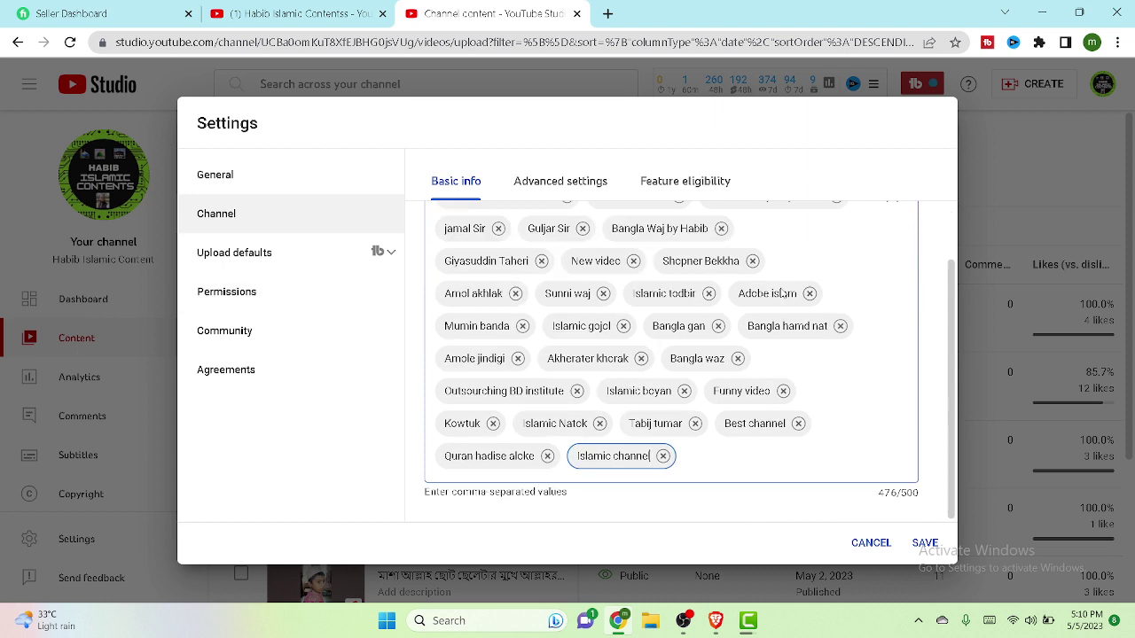
pyautogui.click(925, 543)
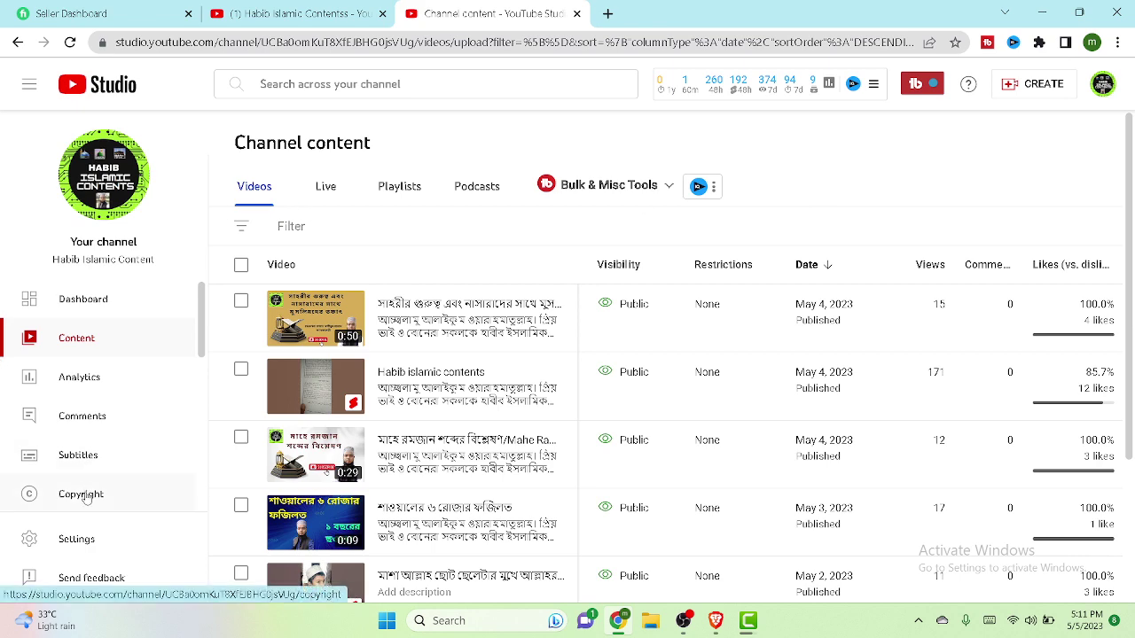
# - Open the upload defaults in the channel settings and review the default title, description and visibility options
pyautogui.click(106, 537)
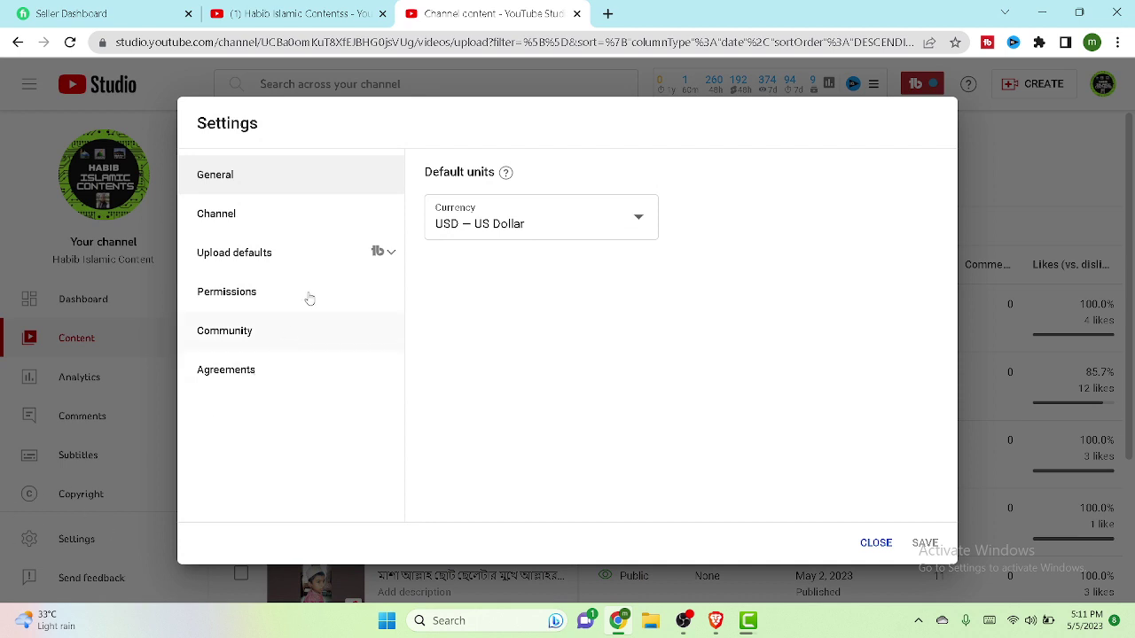
pyautogui.click(263, 258)
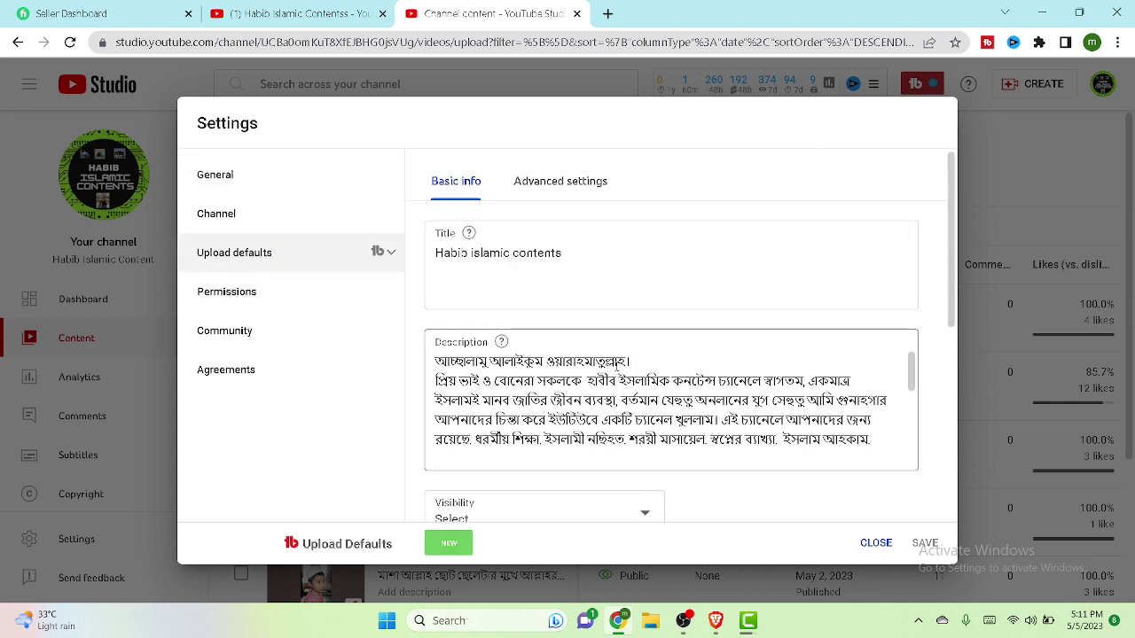
pyautogui.scroll(-3, 618, 365)
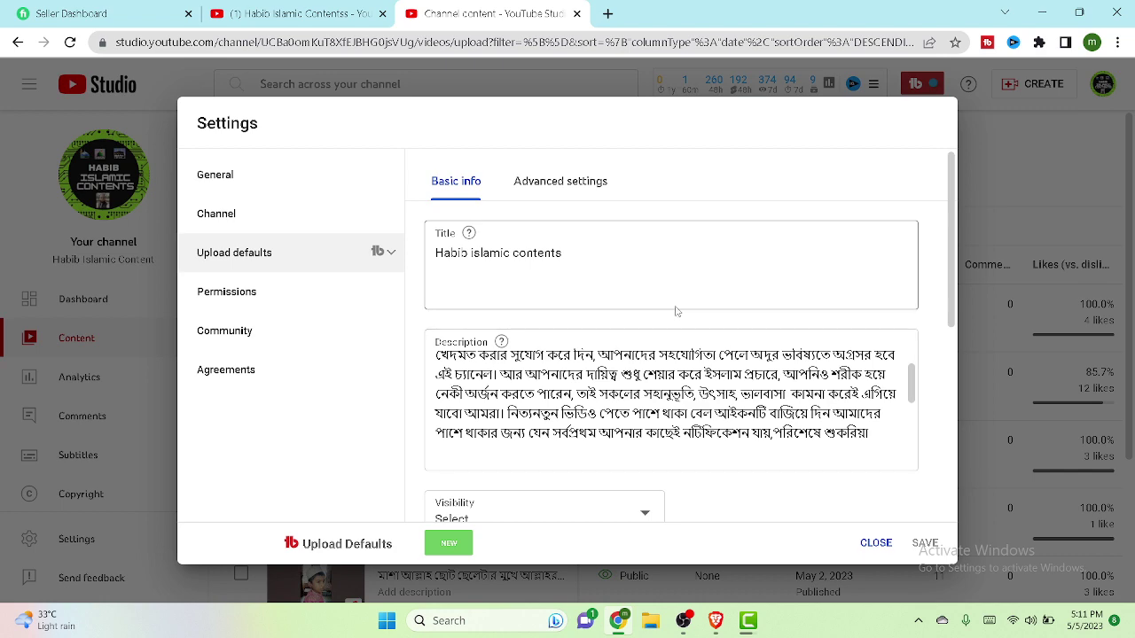
pyautogui.scroll(-5, 673, 311)
pyautogui.scroll(2, 675, 311)
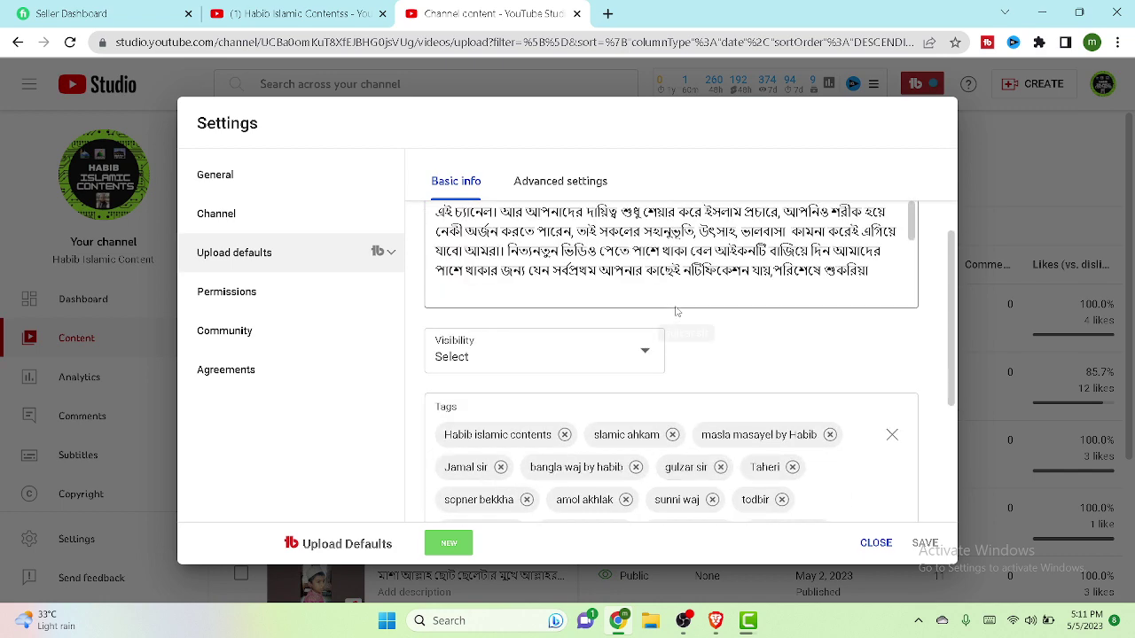
pyautogui.scroll(2, 676, 311)
pyautogui.scroll(-2, 675, 311)
pyautogui.scroll(3, 675, 311)
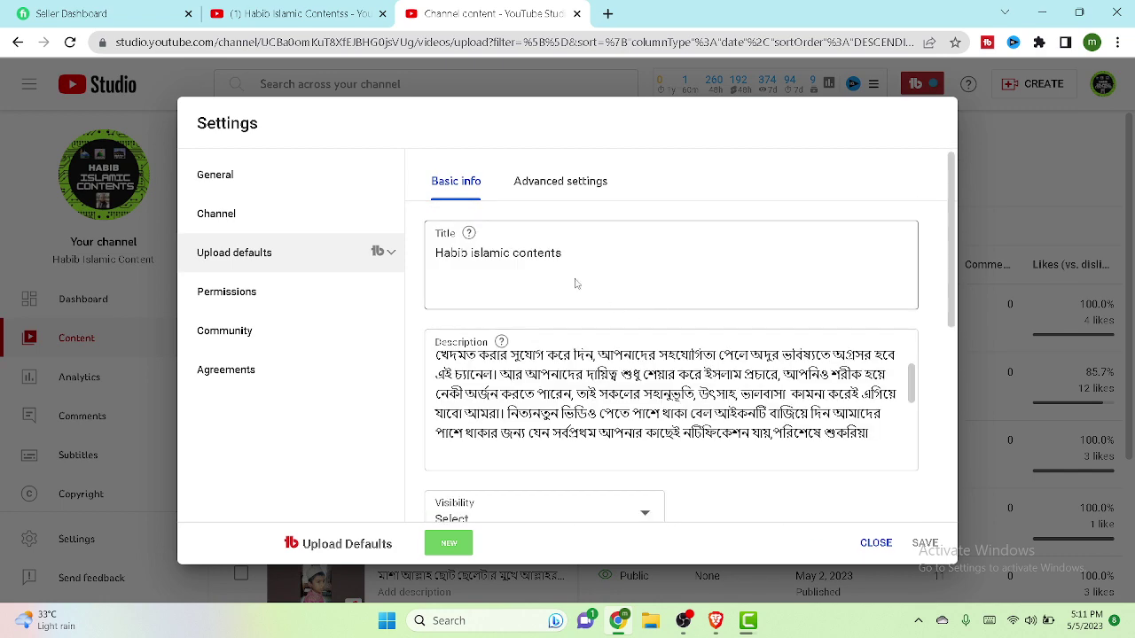
pyautogui.click(434, 252)
pyautogui.scroll(3, 671, 399)
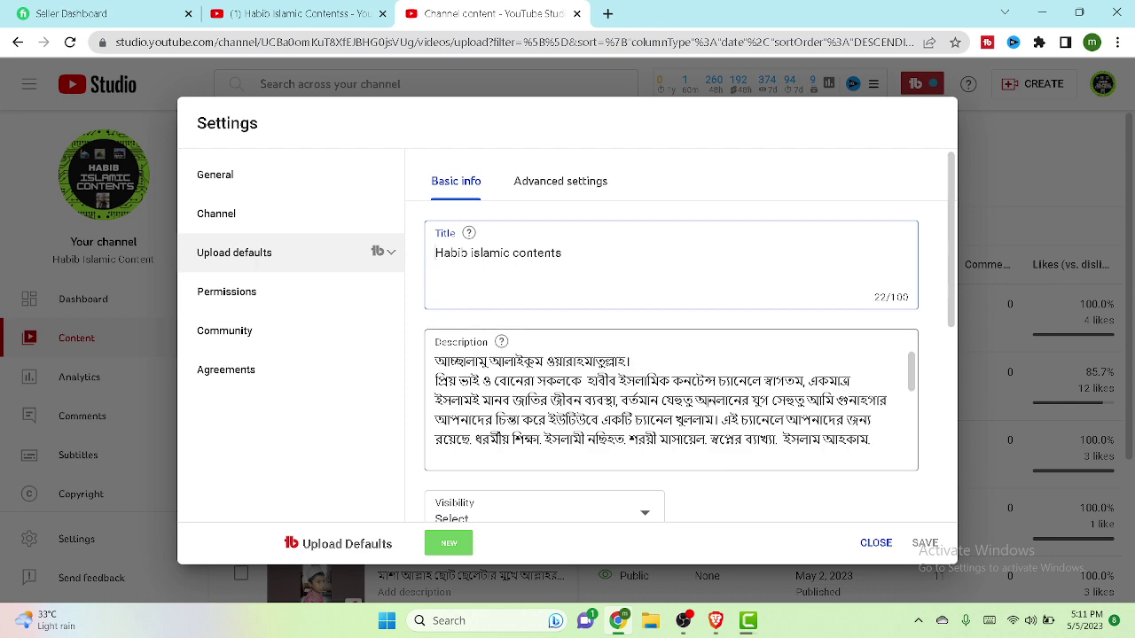
pyautogui.scroll(-10, 709, 400)
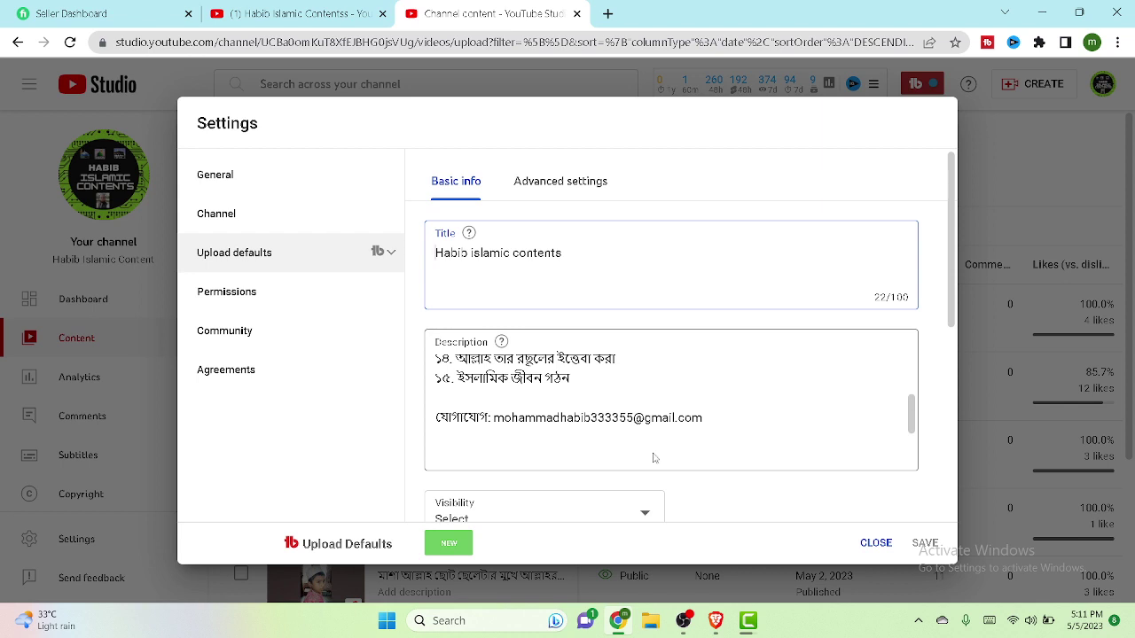
pyautogui.scroll(-3, 630, 490)
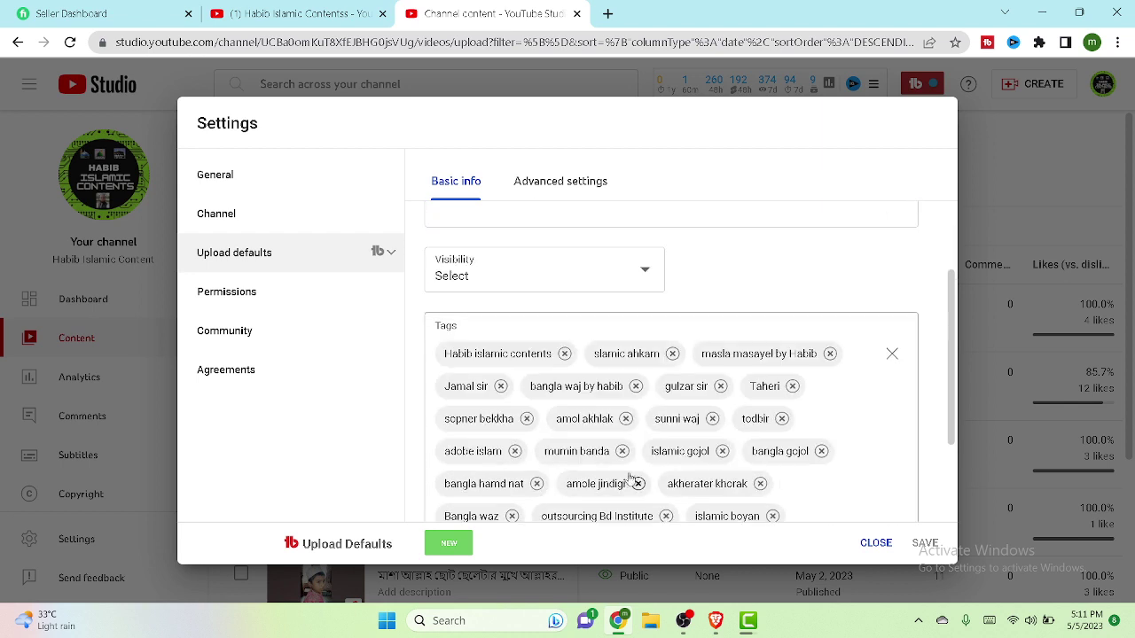
pyautogui.click(644, 280)
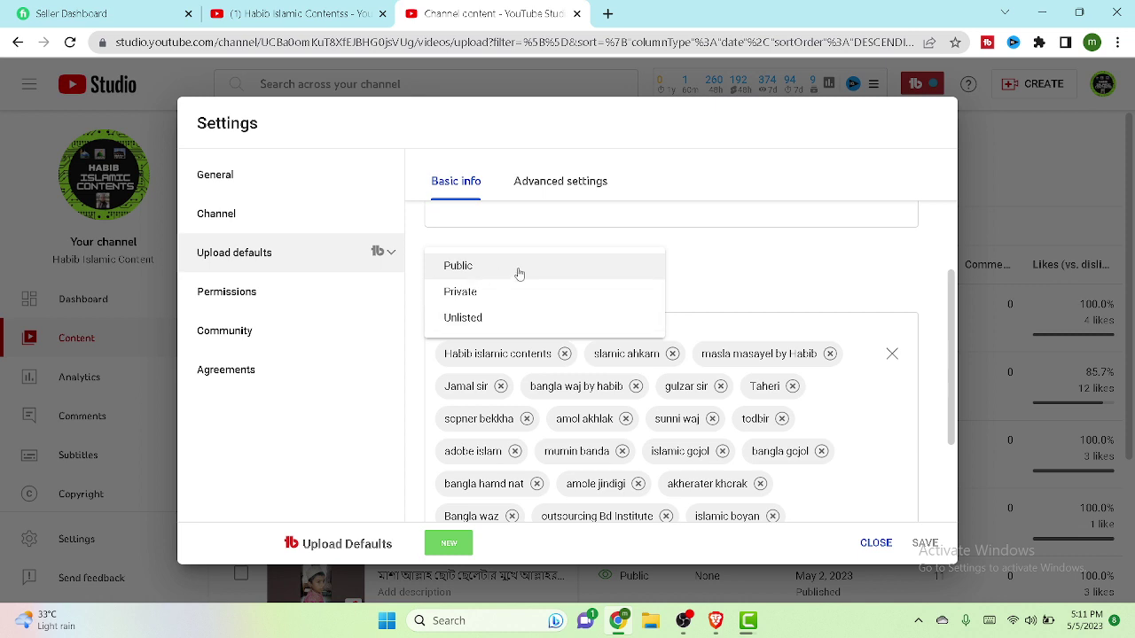
pyautogui.click(708, 271)
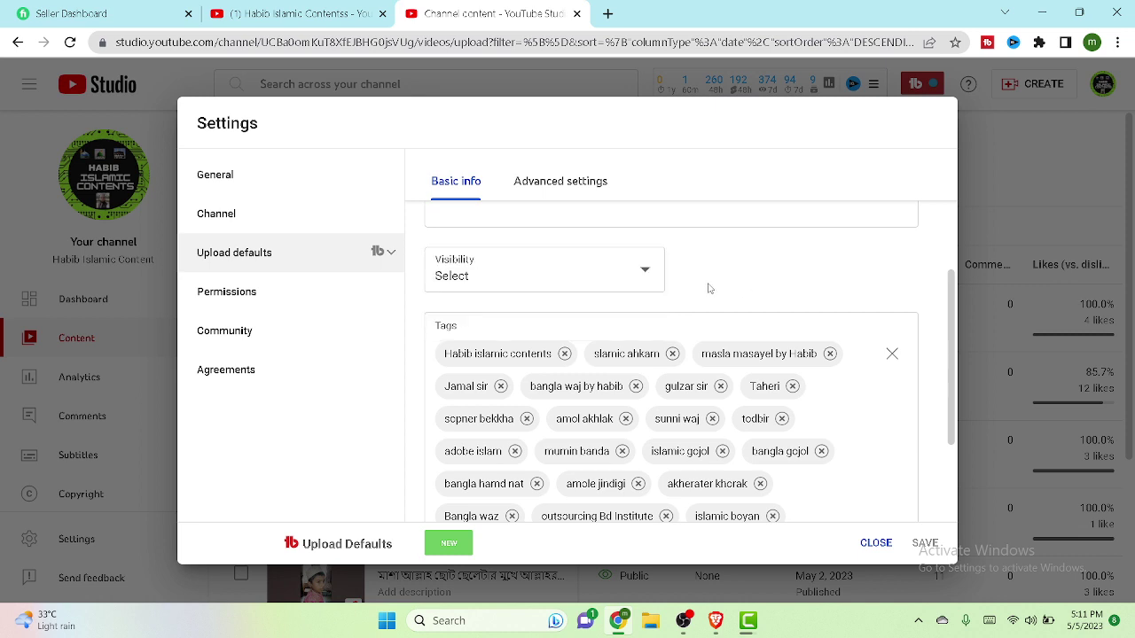
# - Review the default upload tags and remove the one with a person's full name just before "Tabiz tumar"
pyautogui.scroll(1, 732, 294)
pyautogui.scroll(-2, 732, 295)
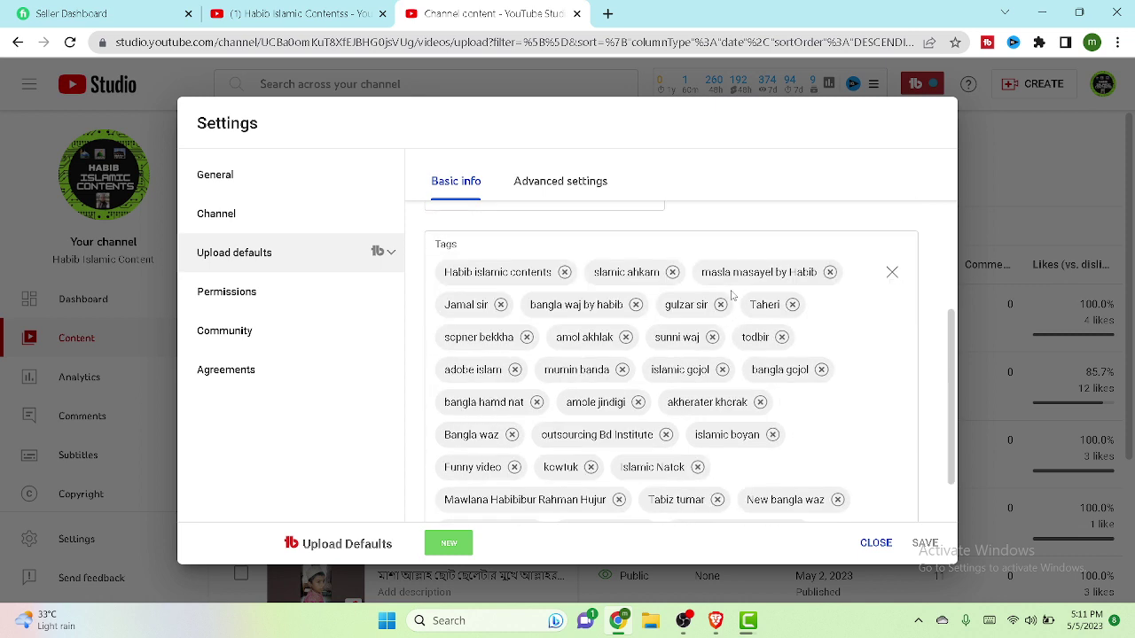
pyautogui.scroll(-1, 816, 414)
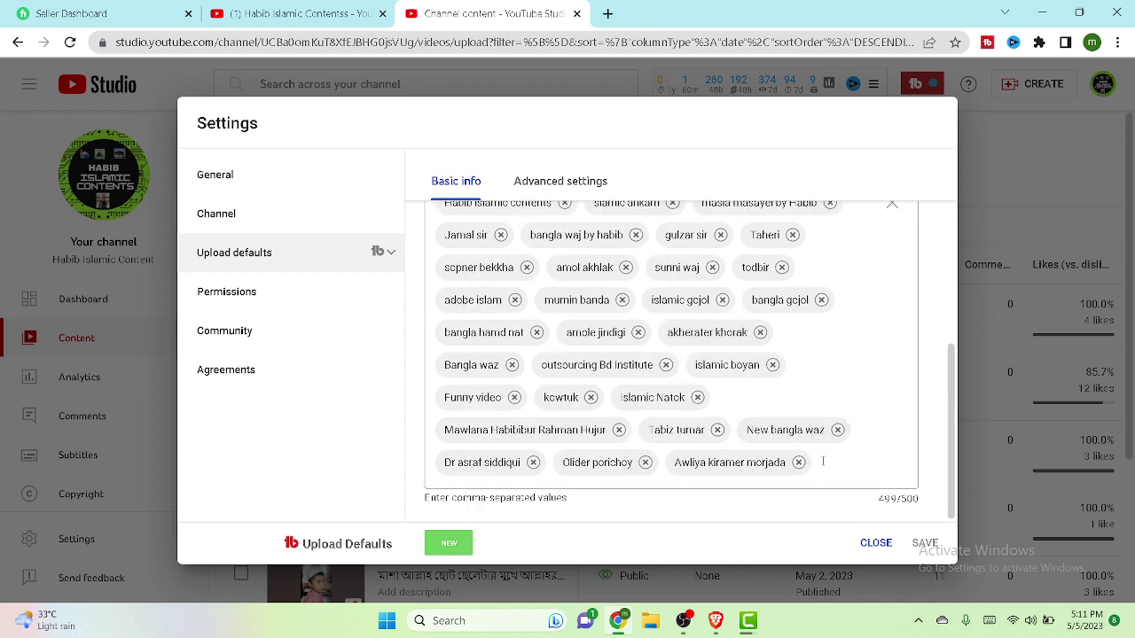
pyautogui.click(822, 461)
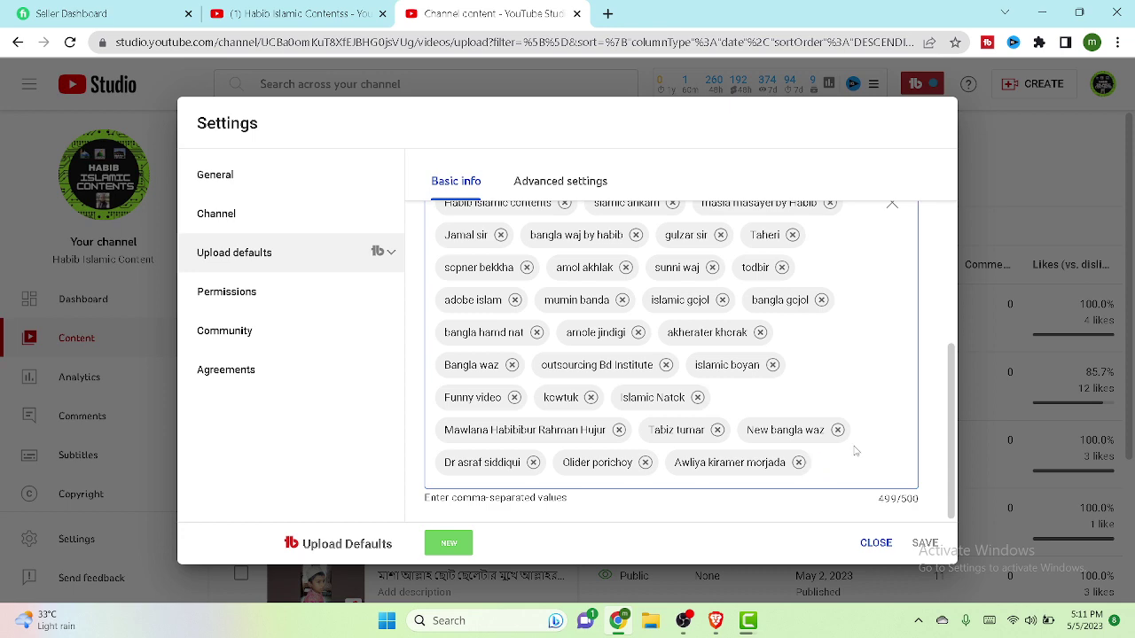
pyautogui.scroll(5, 855, 451)
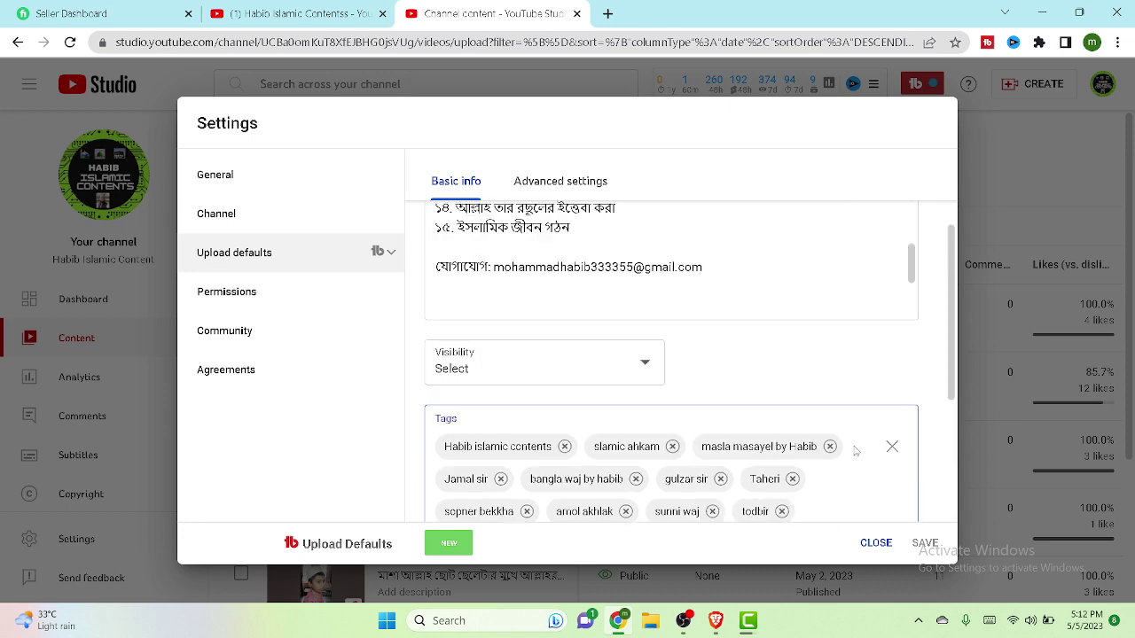
pyautogui.scroll(-5, 855, 451)
pyautogui.scroll(3, 856, 451)
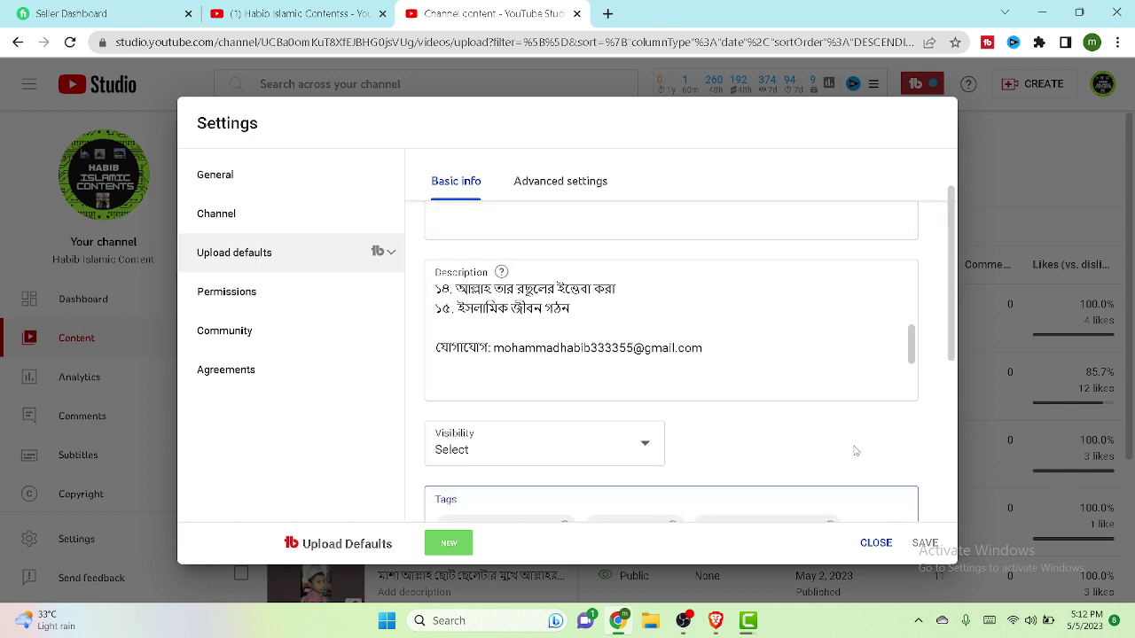
pyautogui.scroll(-5, 856, 451)
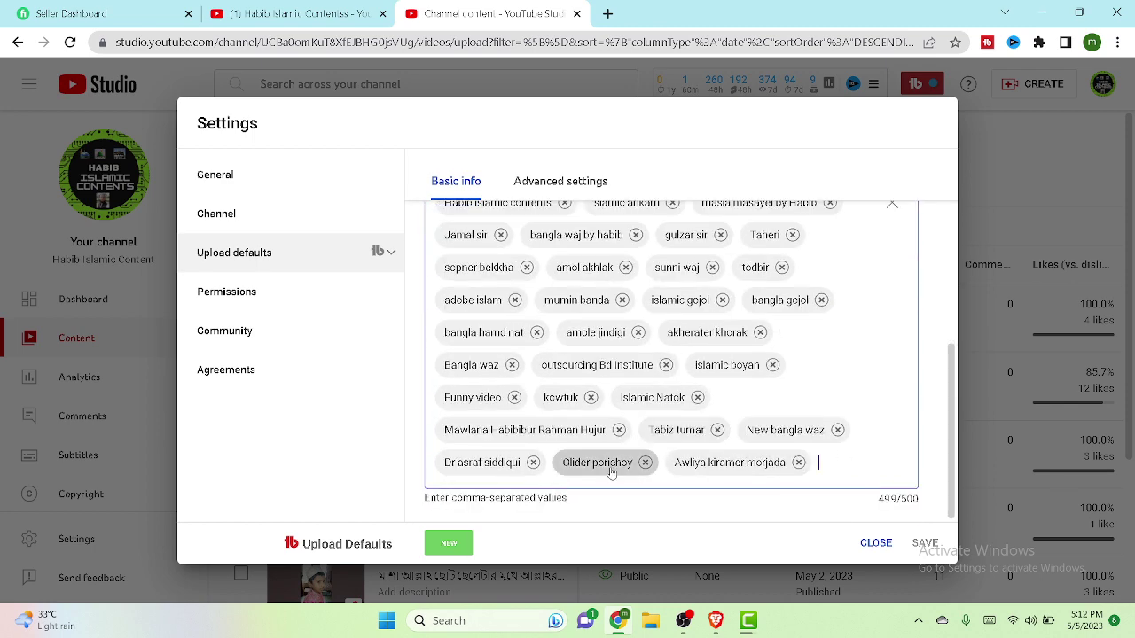
pyautogui.click(619, 429)
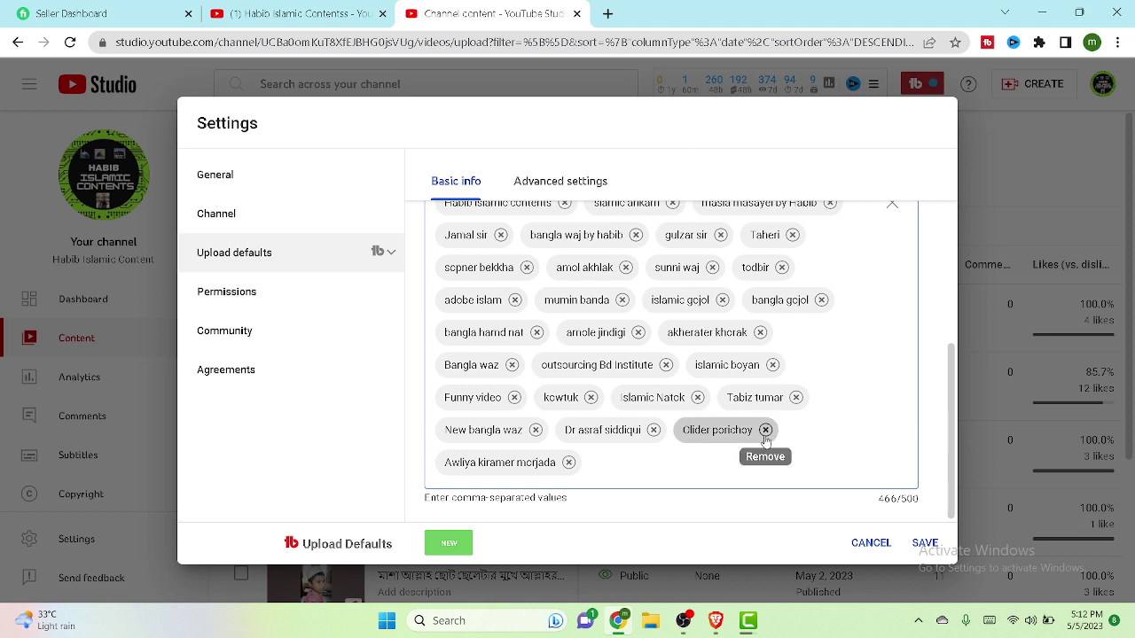
# - Look over the social media links in the default description and the first few default tags
pyautogui.scroll(10, 766, 440)
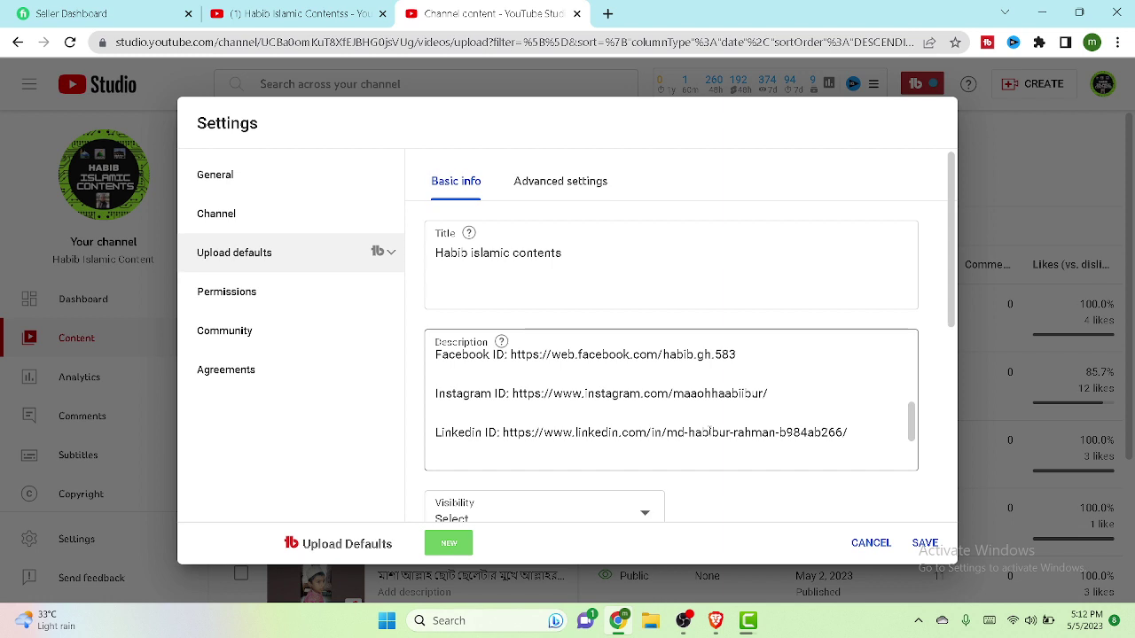
pyautogui.scroll(-2, 608, 452)
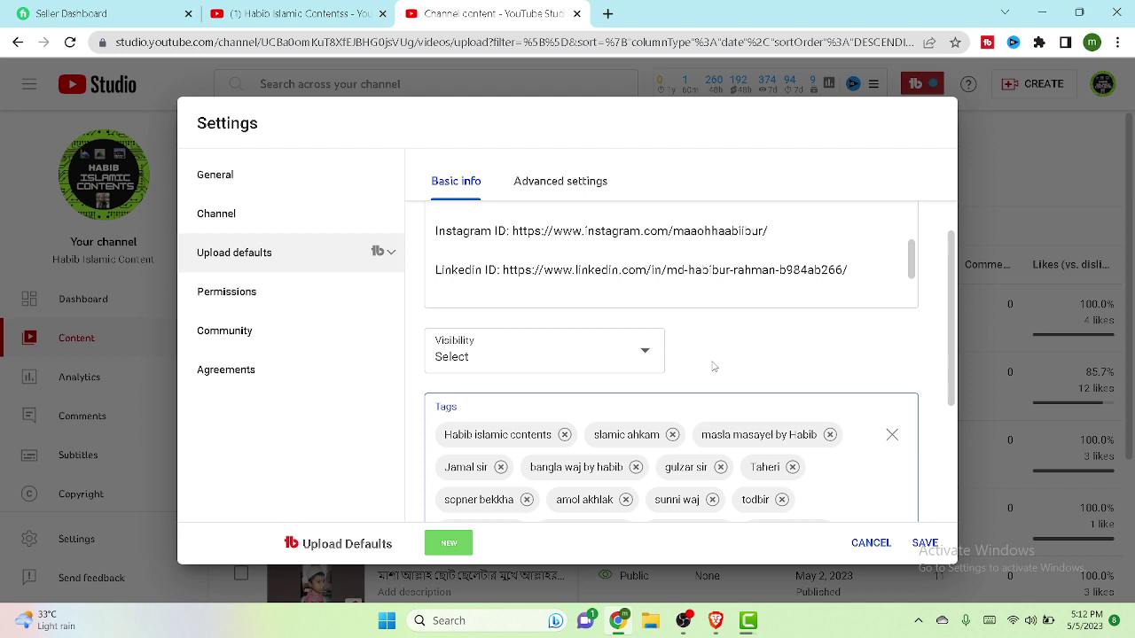
pyautogui.scroll(-1, 714, 366)
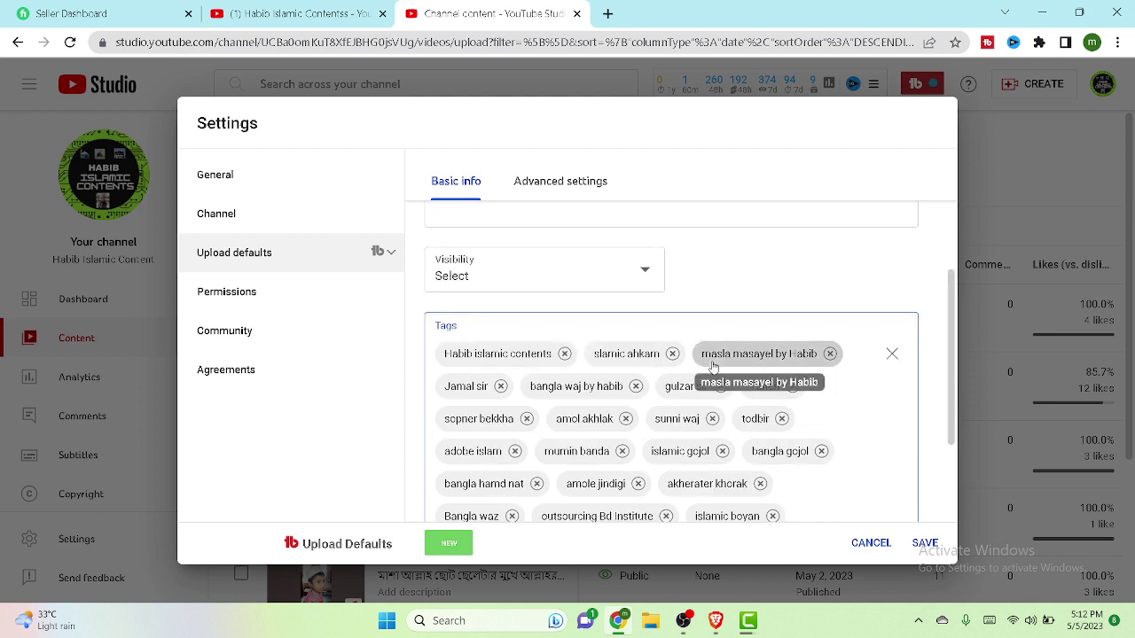
pyautogui.doubleClick(580, 352)
pyautogui.click(583, 355)
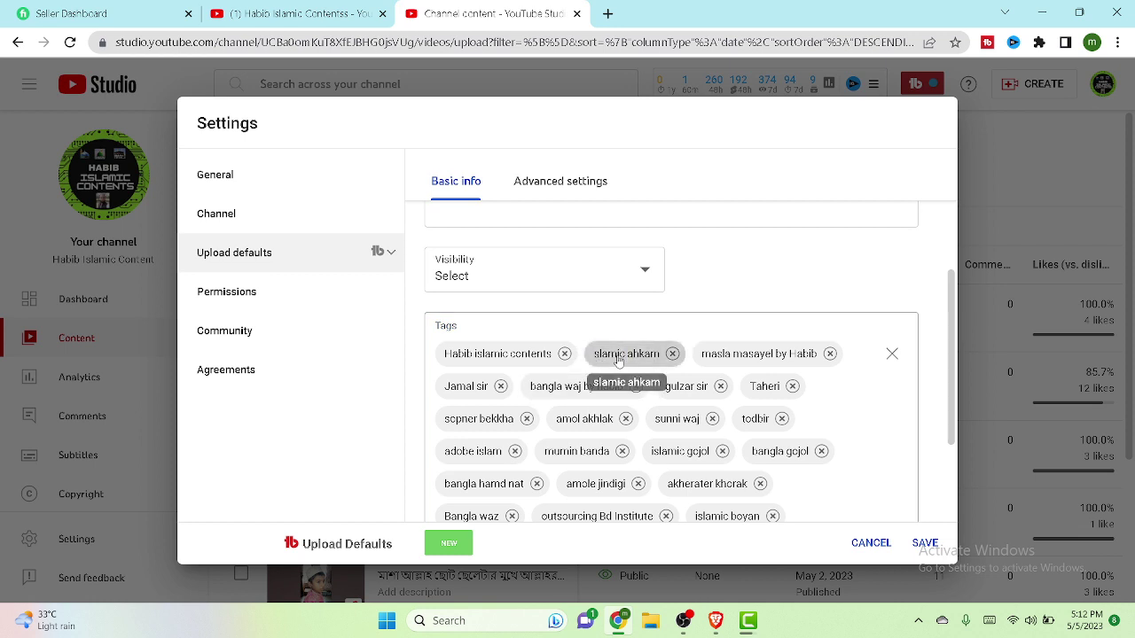
# - Replace the text of the third default tag, right after "slamic ahkam", with "Hib islamic channel"
pyautogui.click(789, 356)
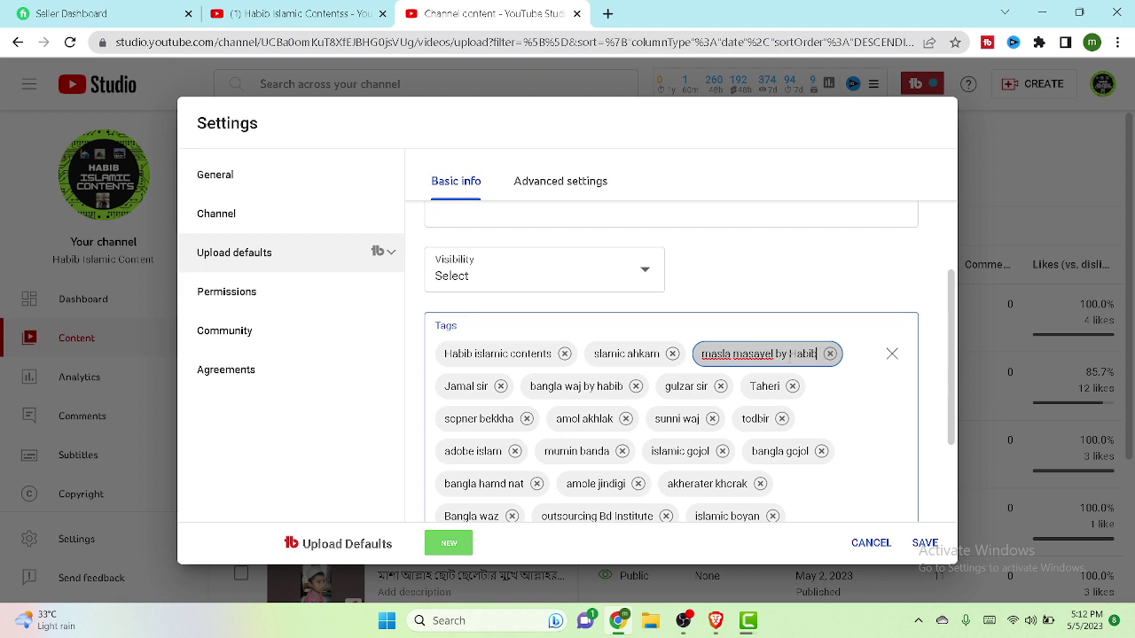
pyautogui.press('BackSpace')
pyautogui.press('BackSpace')
pyautogui.press('BackSpace')
pyautogui.press('BackSpace')
pyautogui.press('BackSpace')
pyautogui.press('BackSpace')
pyautogui.press('BackSpace')
pyautogui.press('BackSpace')
pyautogui.press('BackSpace')
pyautogui.press('BackSpace')
pyautogui.press('BackSpace')
pyautogui.press('BackSpace')
pyautogui.press('BackSpace')
pyautogui.press('BackSpace')
pyautogui.press('BackSpace')
pyautogui.press('BackSpace')
pyautogui.press('BackSpace')
pyautogui.press('BackSpace')
pyautogui.press('BackSpace')
pyautogui.press('BackSpace')
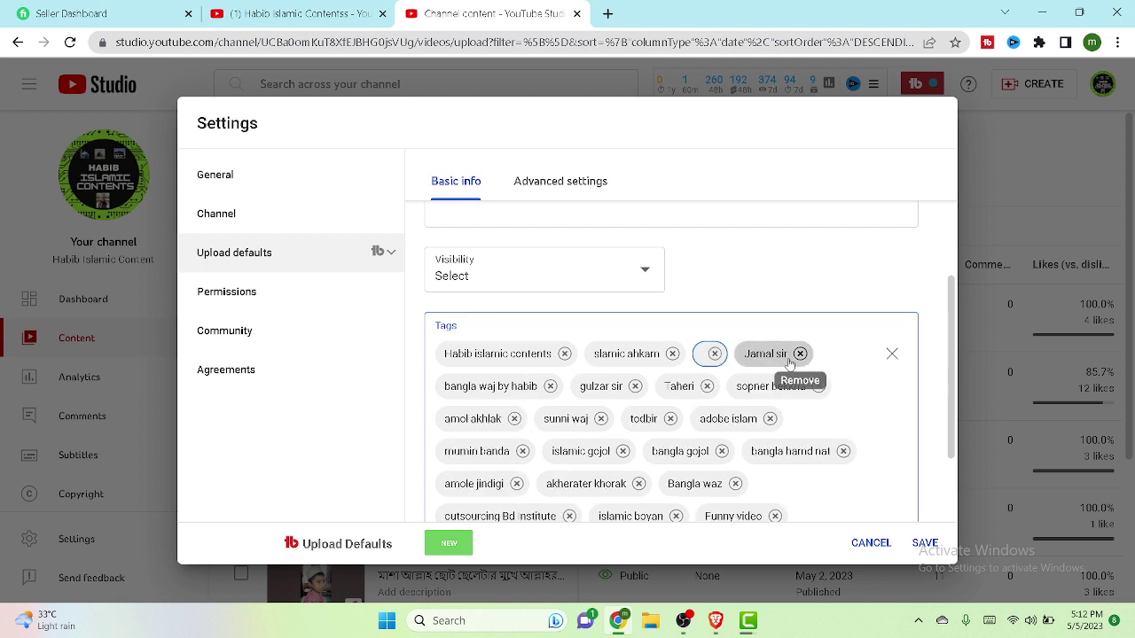
pyautogui.write('H')
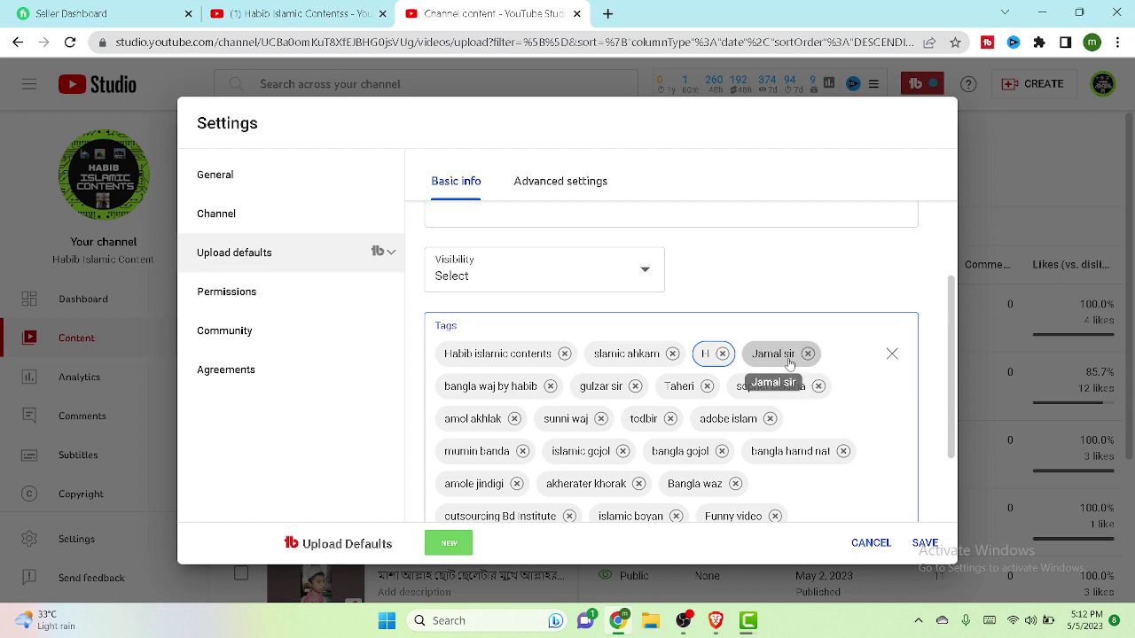
pyautogui.write('ib')
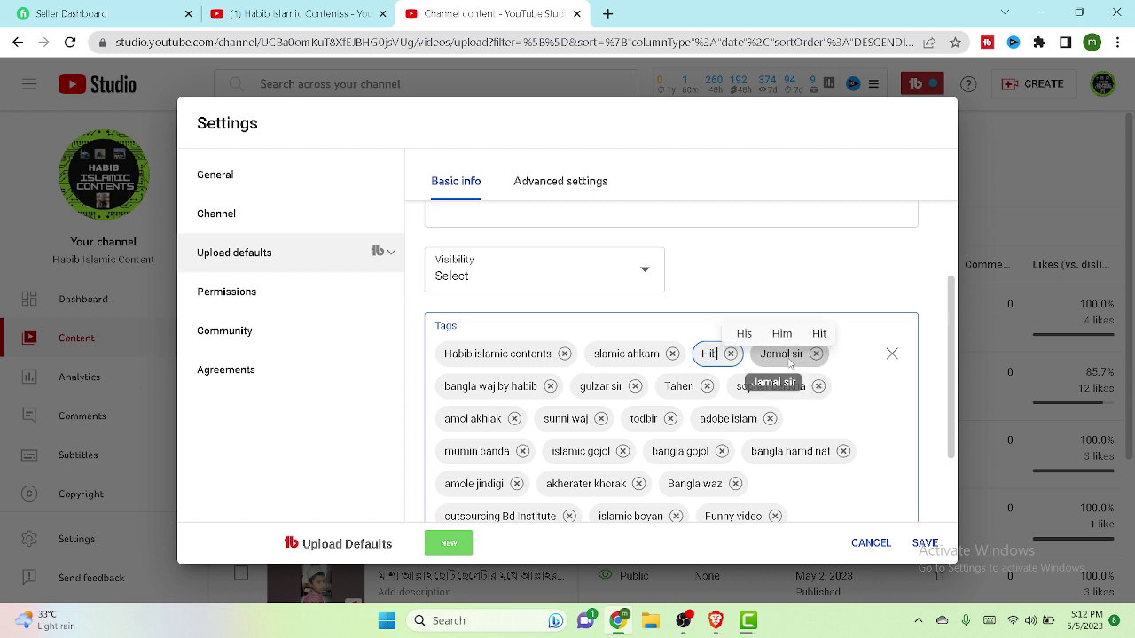
pyautogui.write(' islamic')
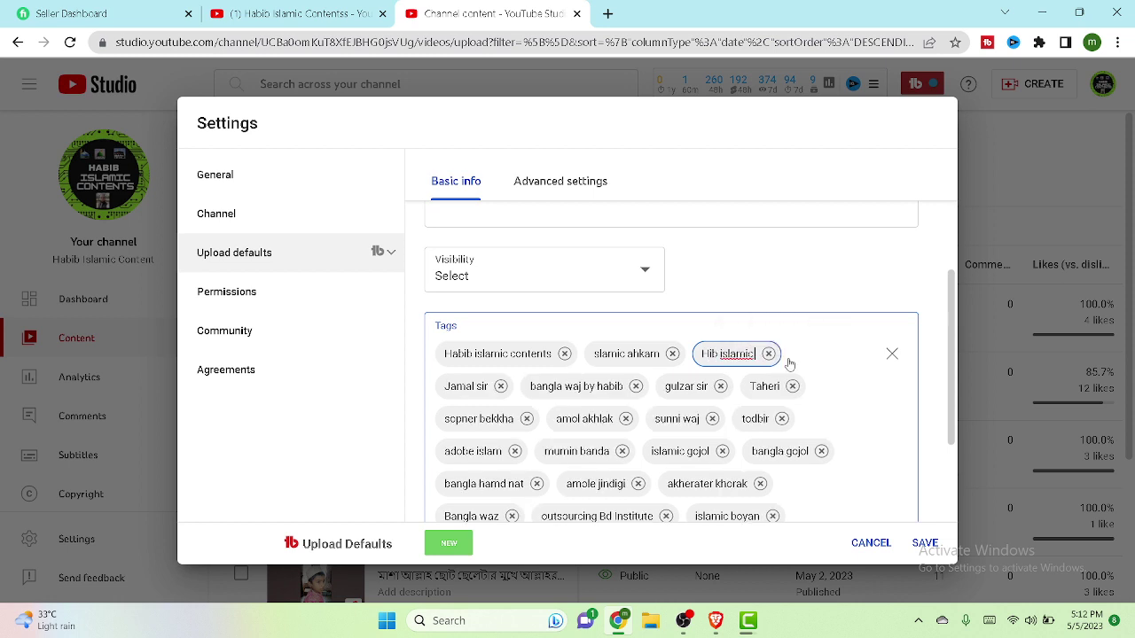
pyautogui.write(' chann')
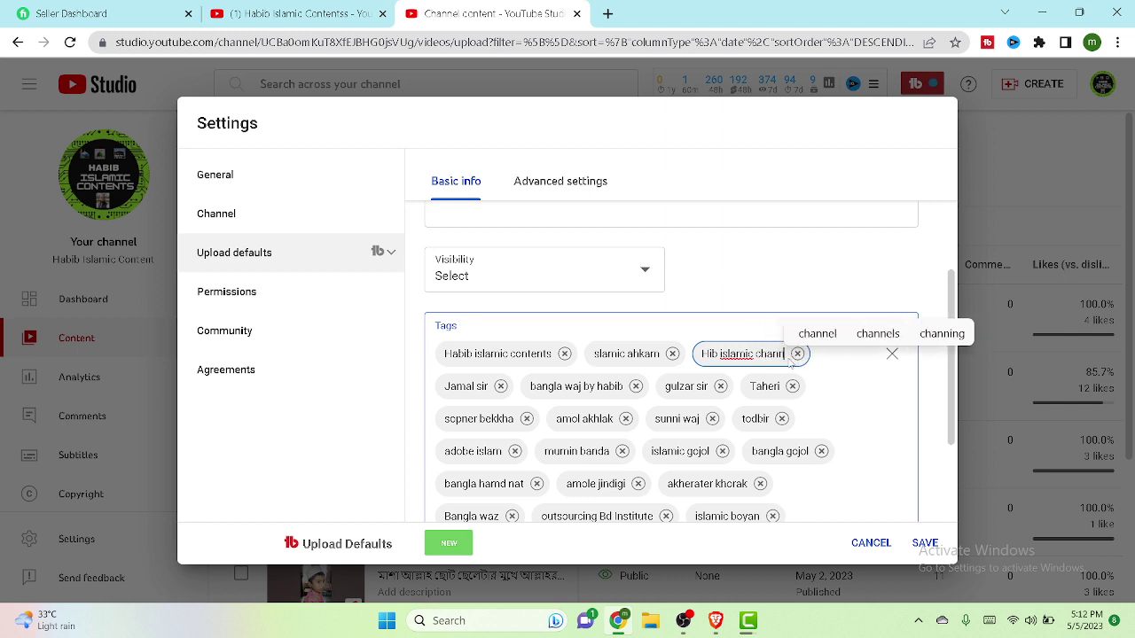
pyautogui.write('el')
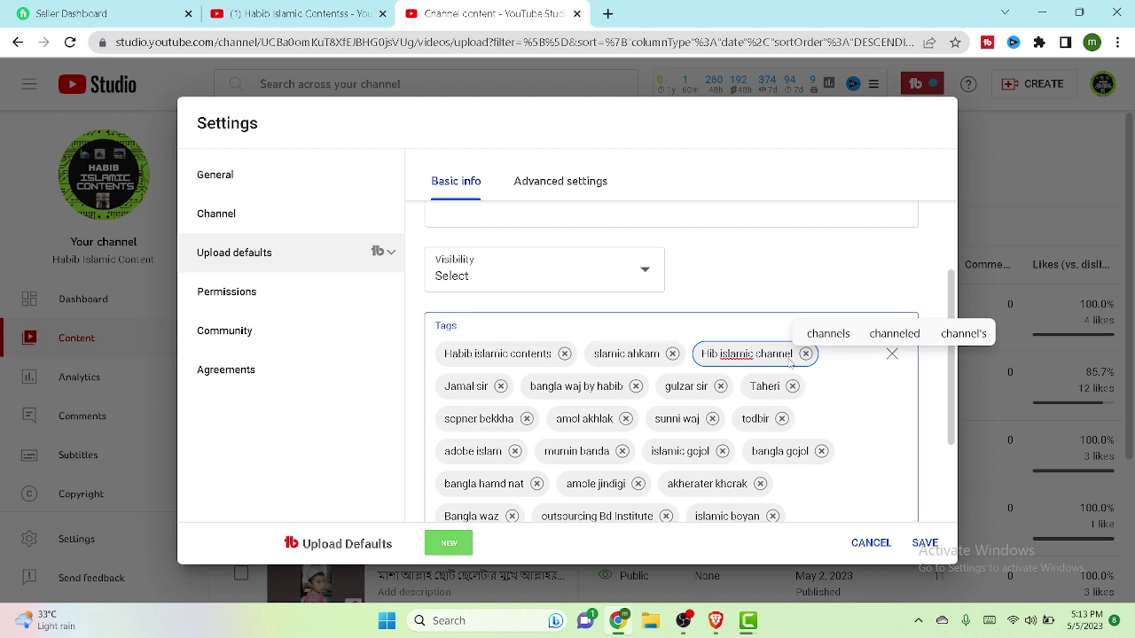
# - Correct the first word of the third default tag so it reads "Habib islamic channel"
pyautogui.click(718, 353)
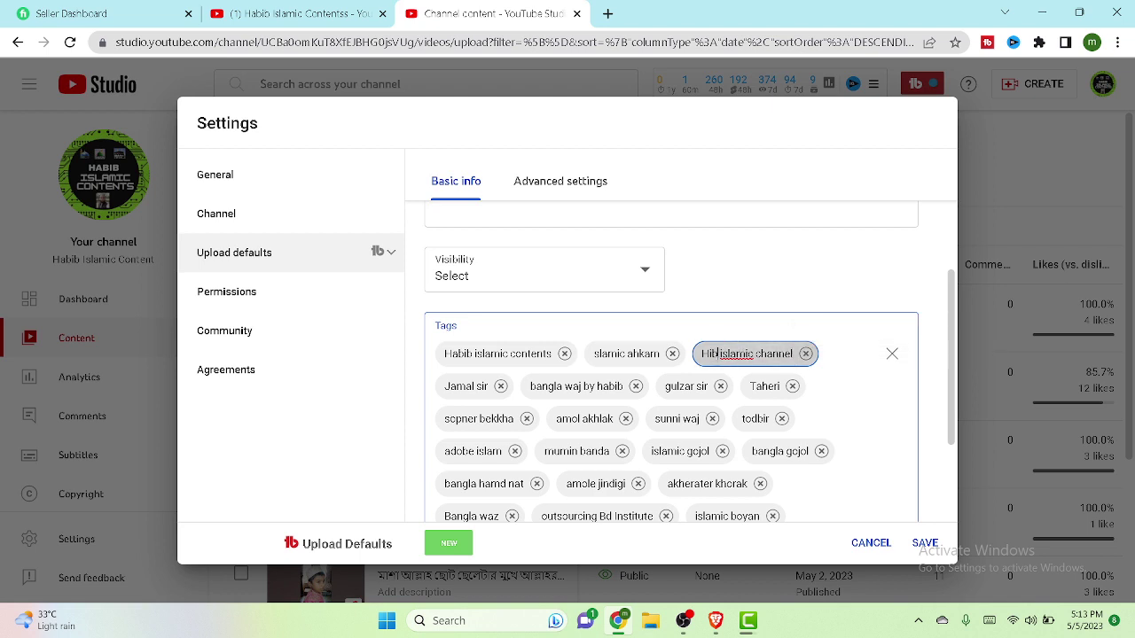
pyautogui.press('BackSpace')
pyautogui.press('BackSpace')
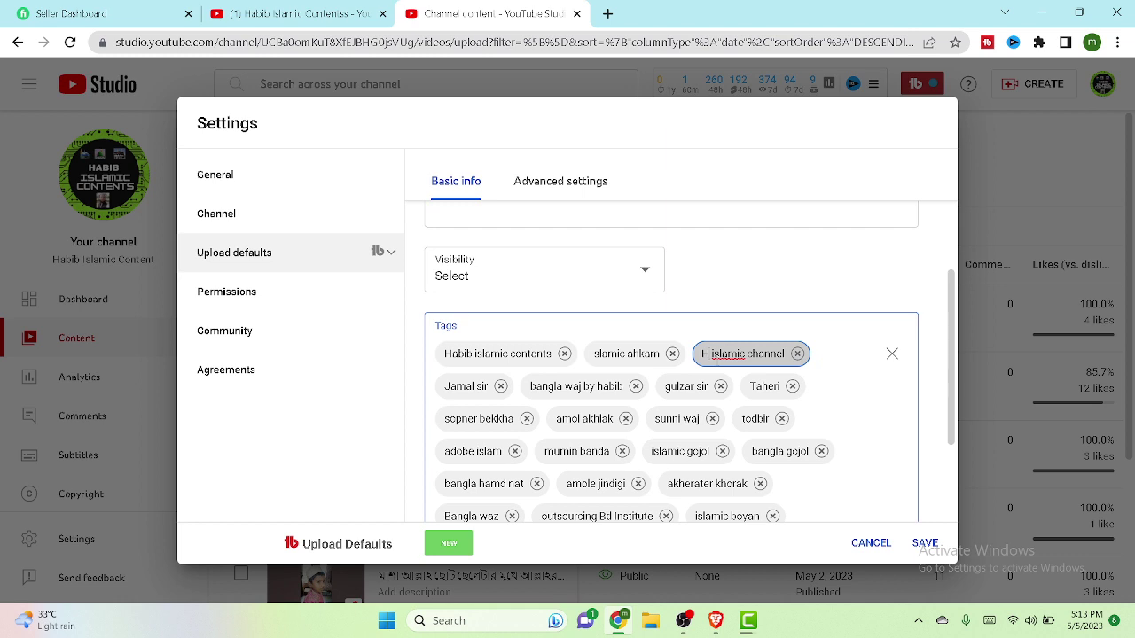
pyautogui.write('abib')
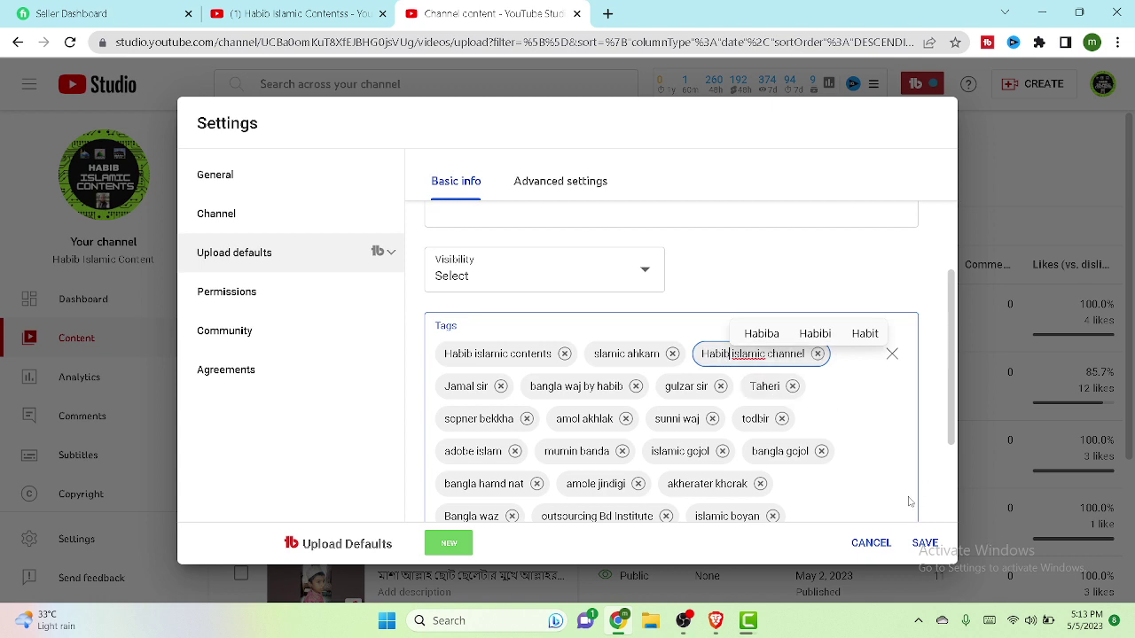
# - Add "islamic channel" as a new default tag after the last tag in the list
pyautogui.scroll(-2, 822, 483)
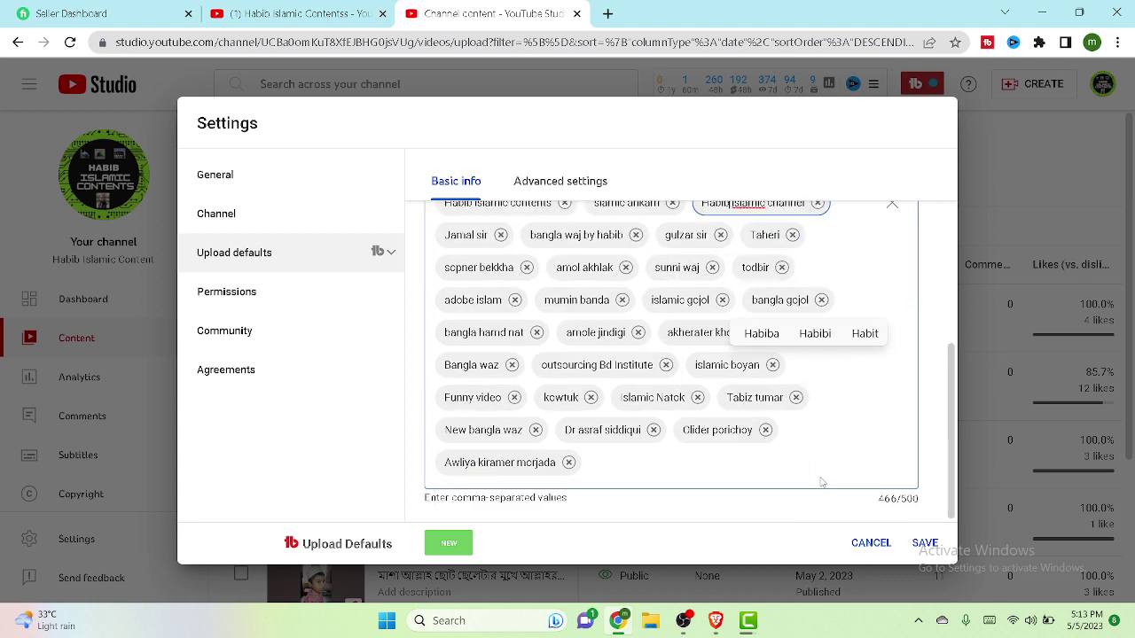
pyautogui.click(597, 461)
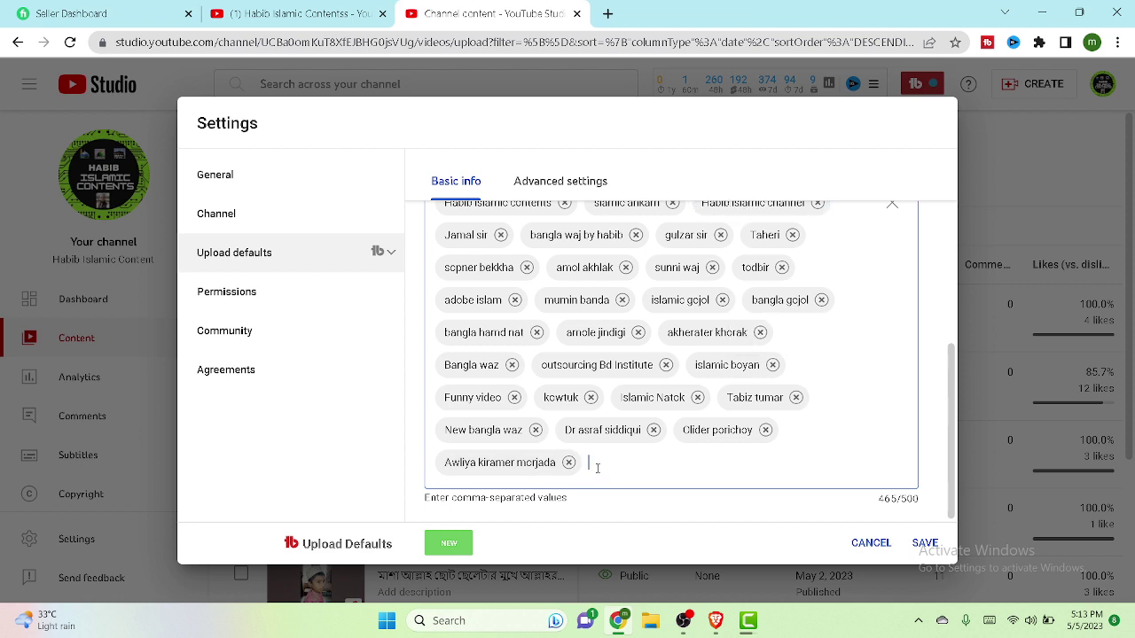
pyautogui.scroll(2, 607, 494)
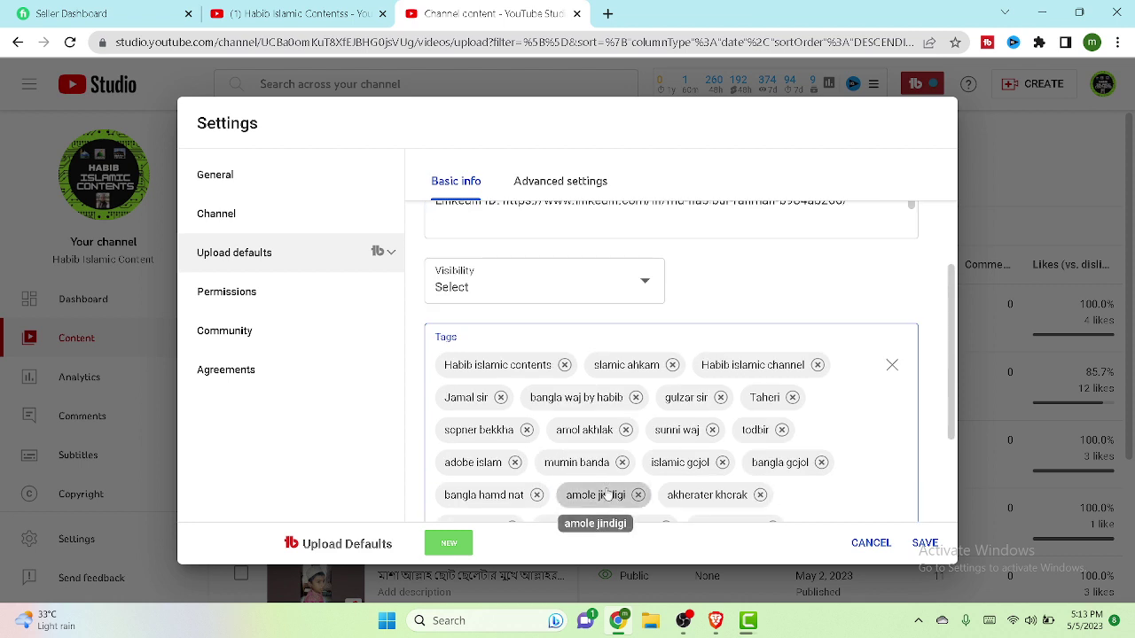
pyautogui.scroll(-2, 608, 495)
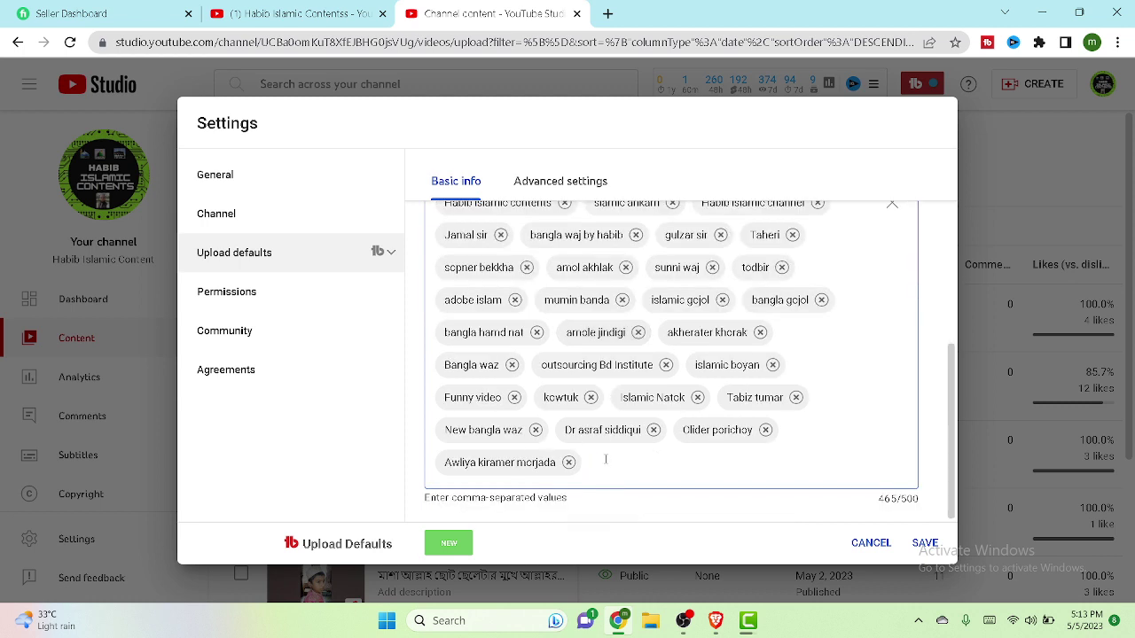
pyautogui.write('Isla')
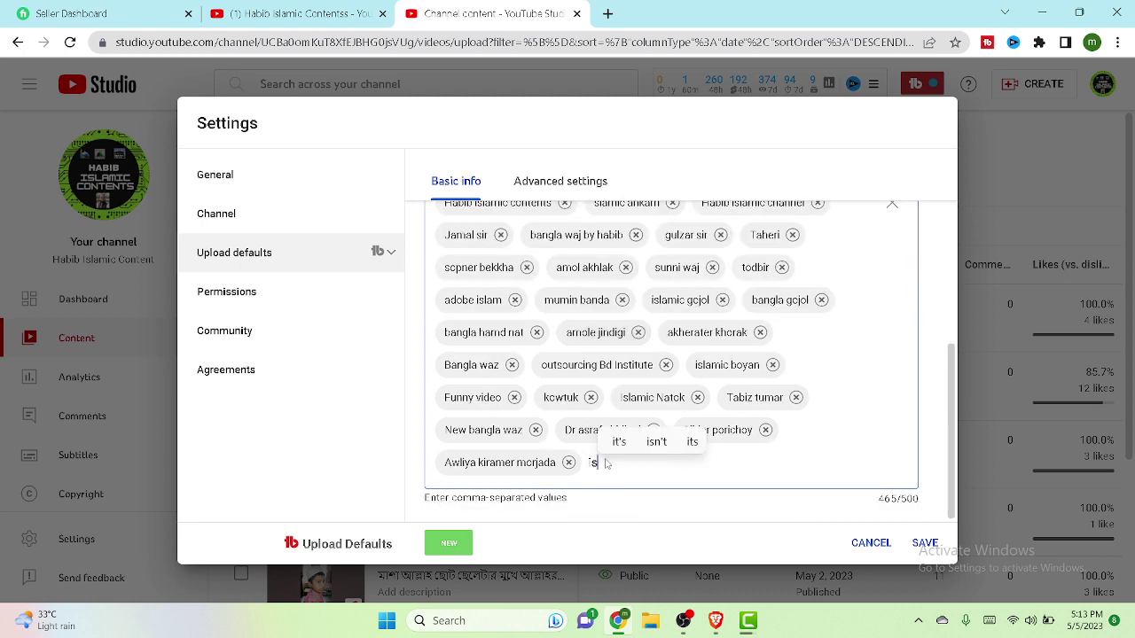
pyautogui.write('c')
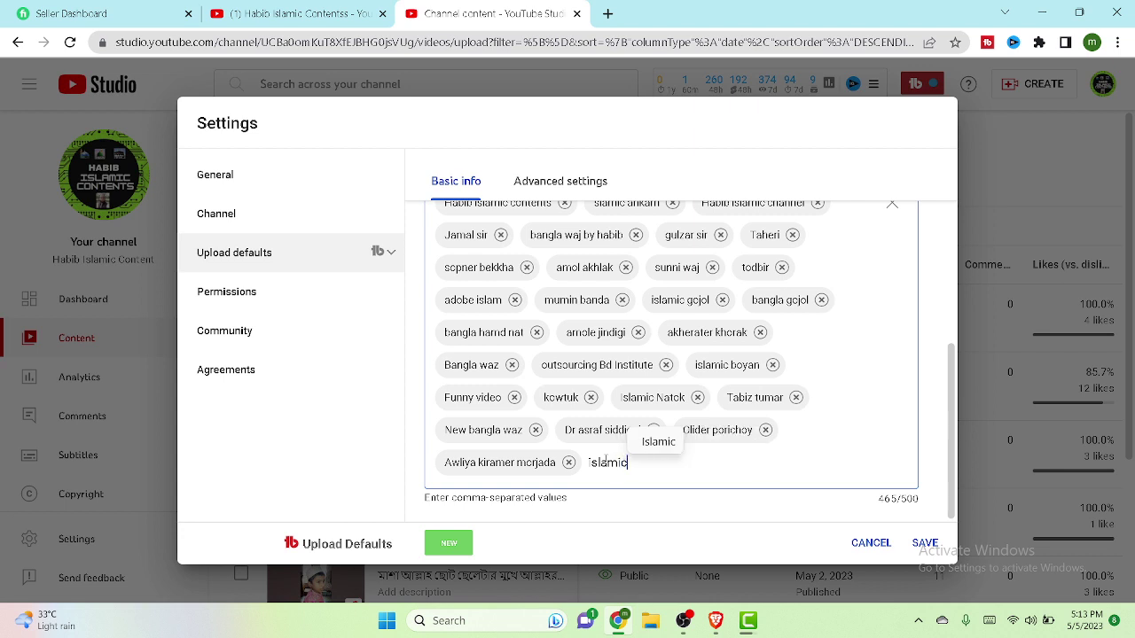
pyautogui.write(' channel')
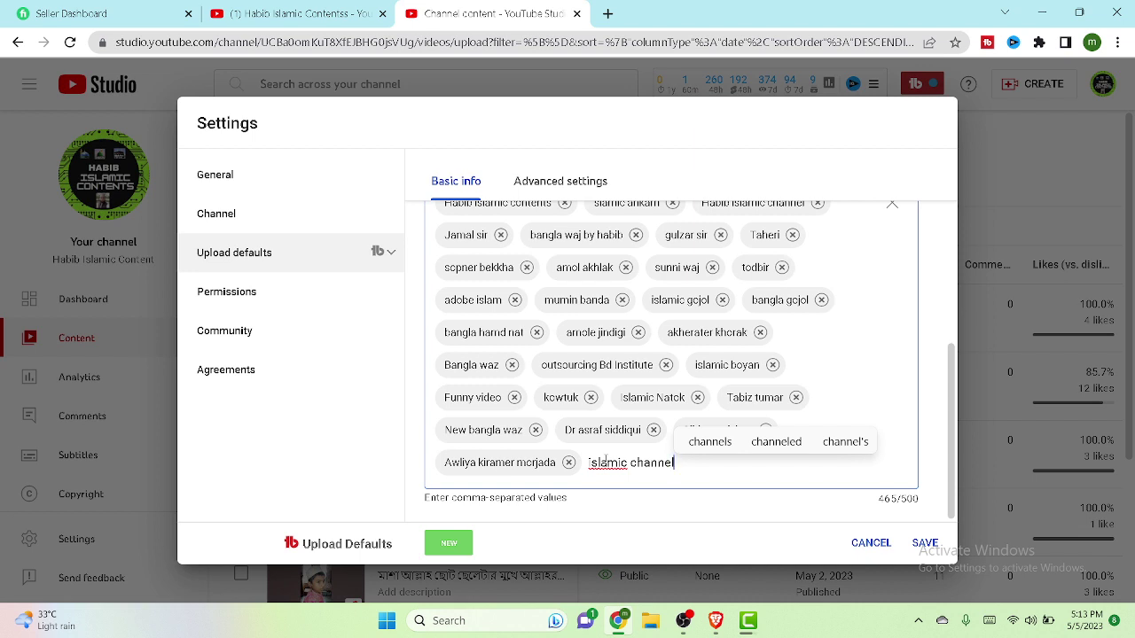
pyautogui.scroll(1, 606, 462)
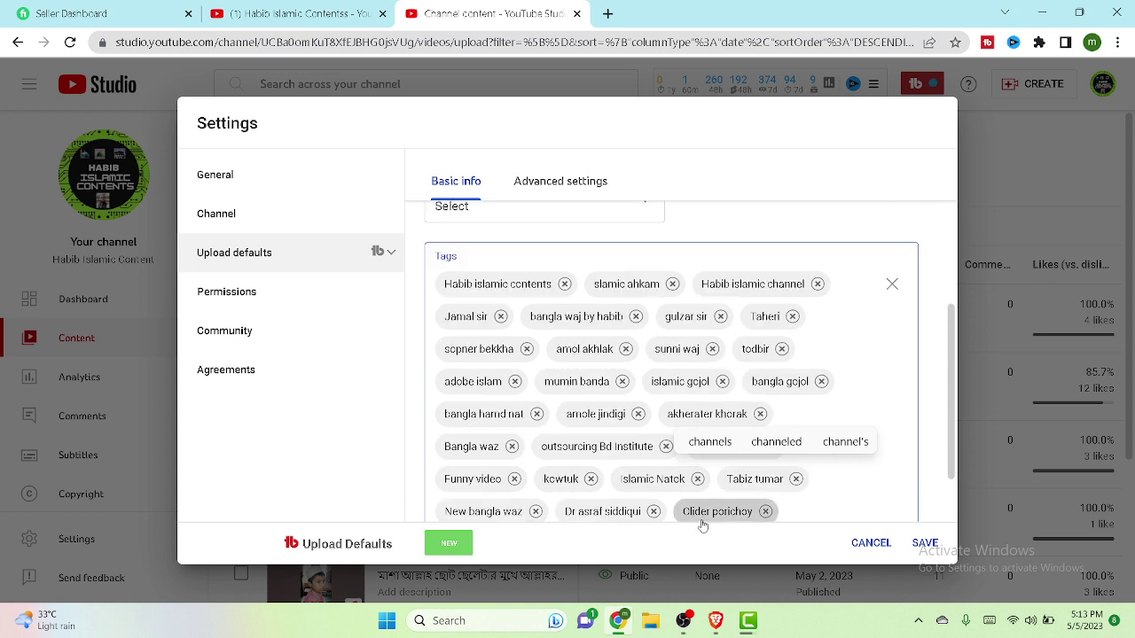
pyautogui.scroll(-1, 851, 483)
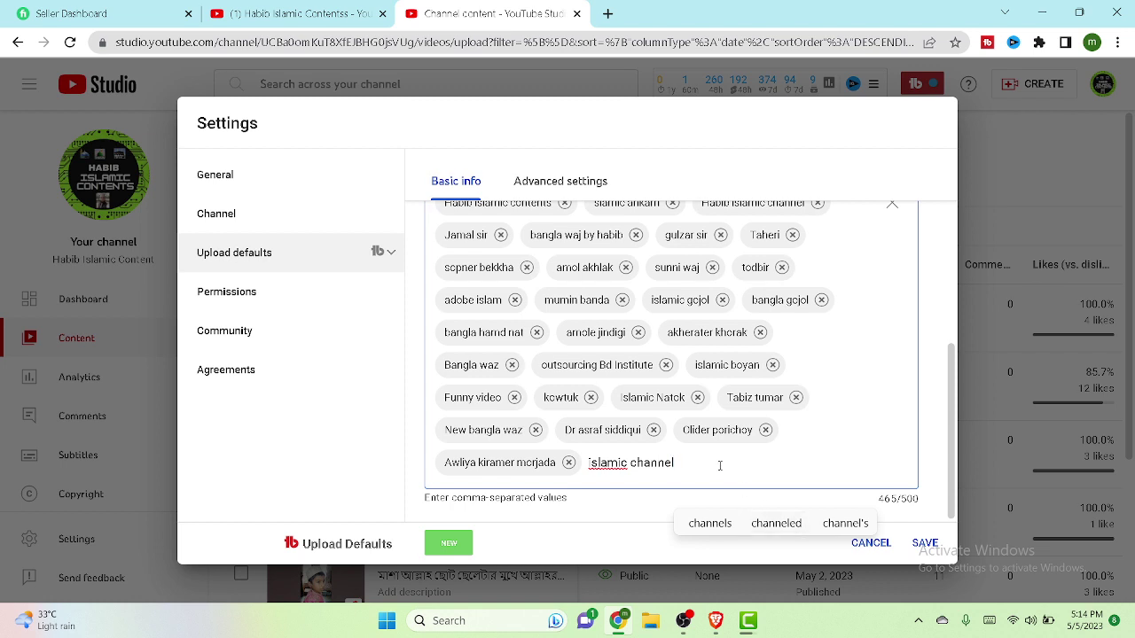
pyautogui.press('Return')
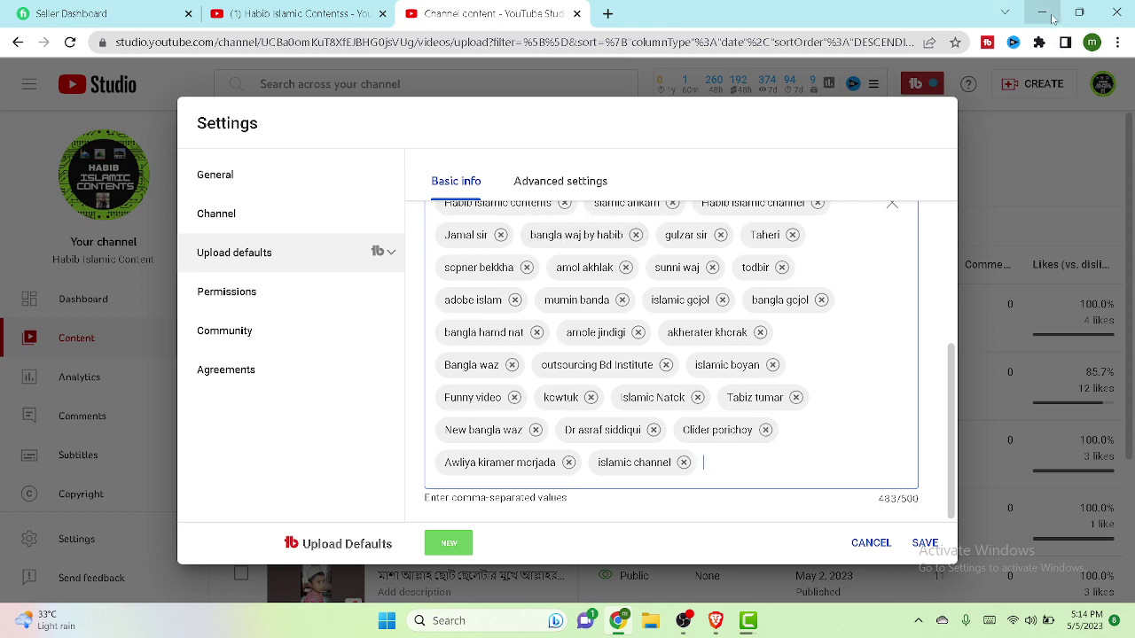
# - Append a slash to the default title "Habib islamic contents" with the touch keyboard, then minimize the browser and close the keyboard
pyautogui.scroll(10, 844, 263)
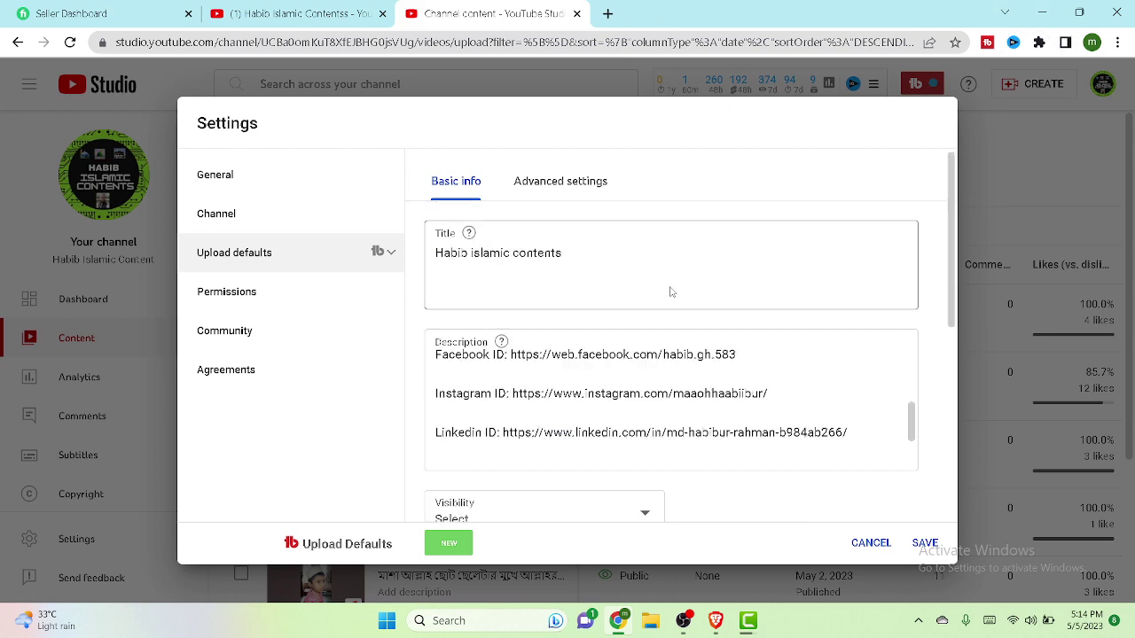
pyautogui.click(568, 256)
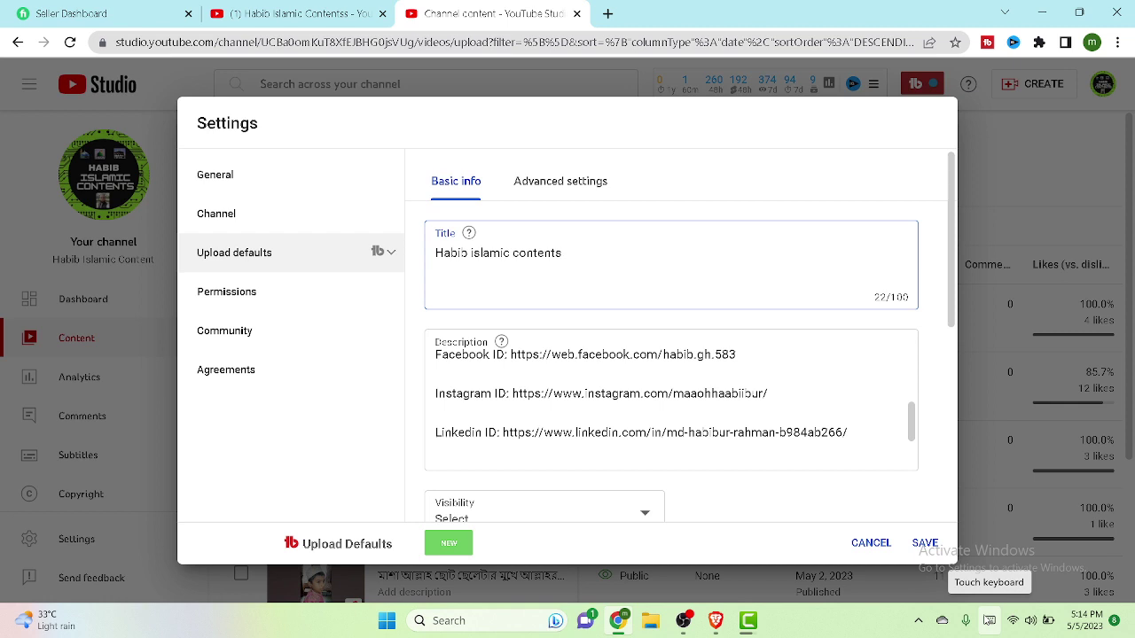
pyautogui.click(989, 621)
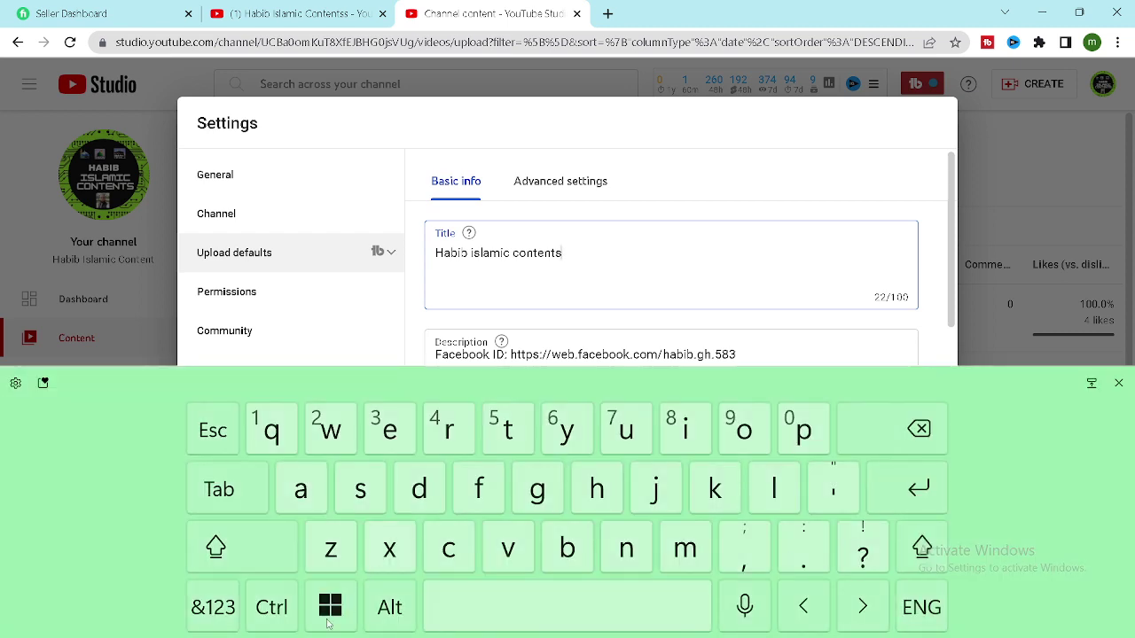
pyautogui.click(213, 607)
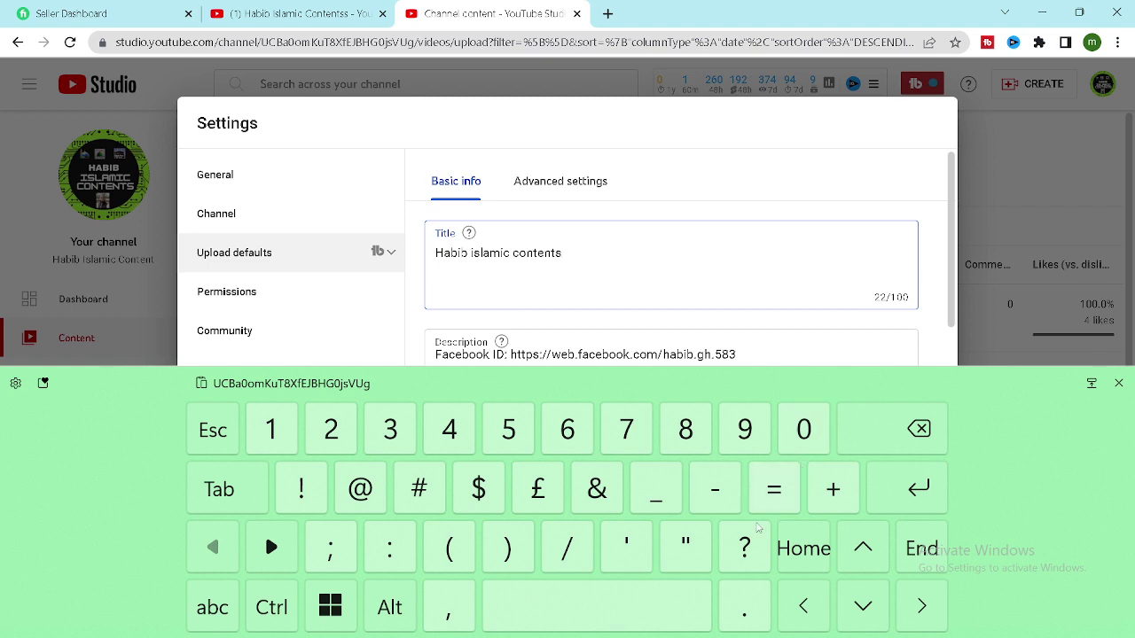
pyautogui.click(563, 552)
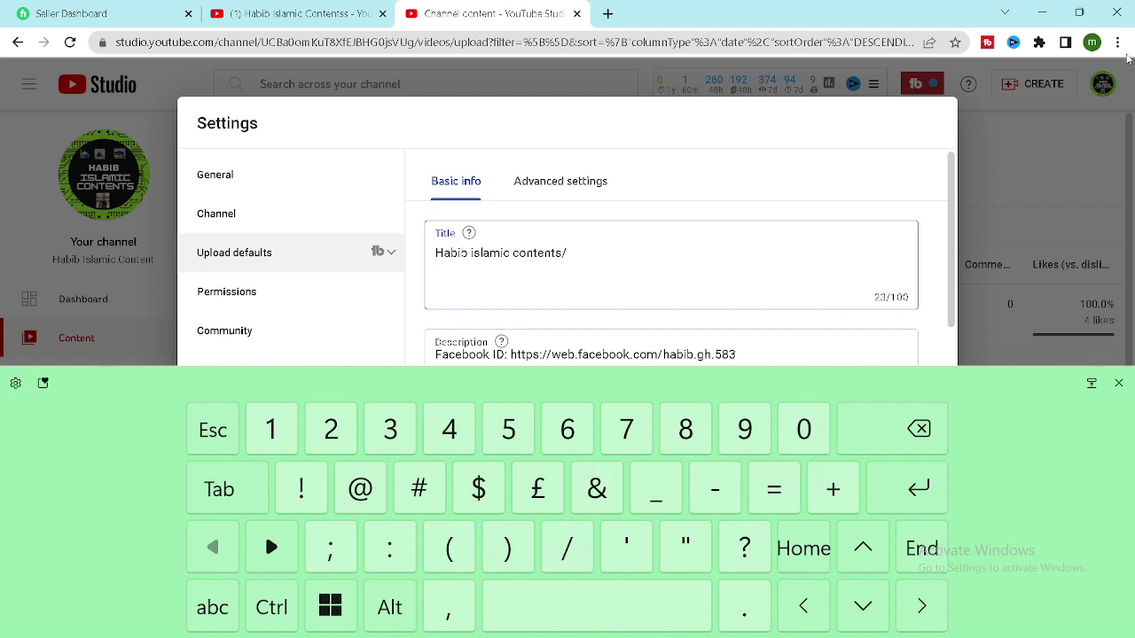
pyautogui.click(1044, 11)
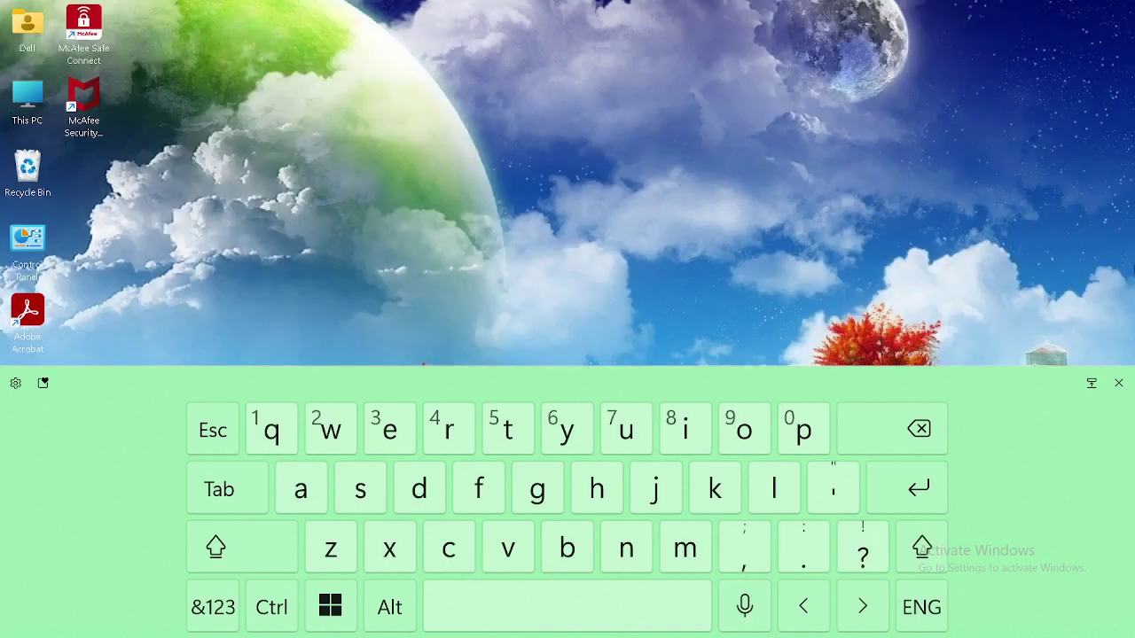
pyautogui.click(1117, 382)
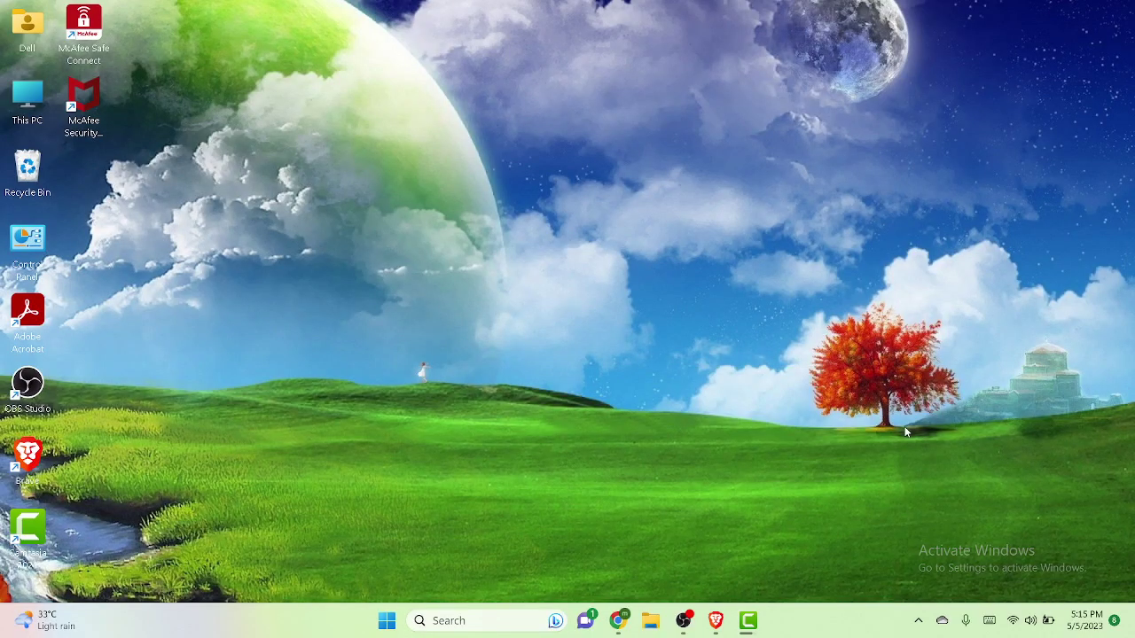
# - Switch to Google Translate in Brave and add the line "হাবিব ইসলামিক চ্যানেল," below the existing Bengali source text
pyautogui.click(725, 625)
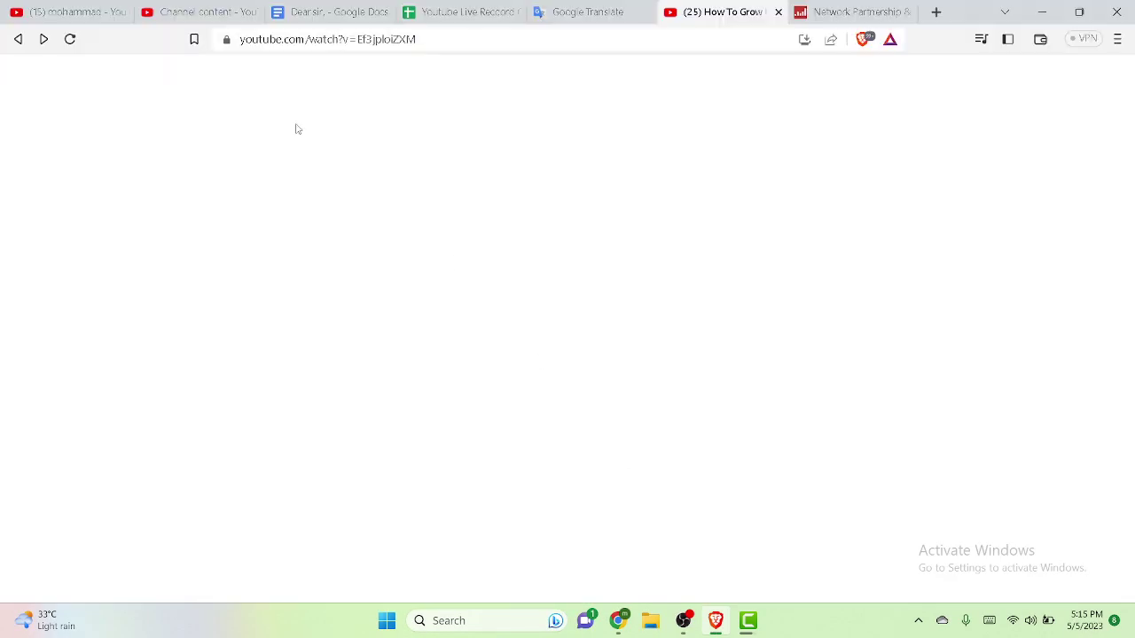
pyautogui.click(574, 18)
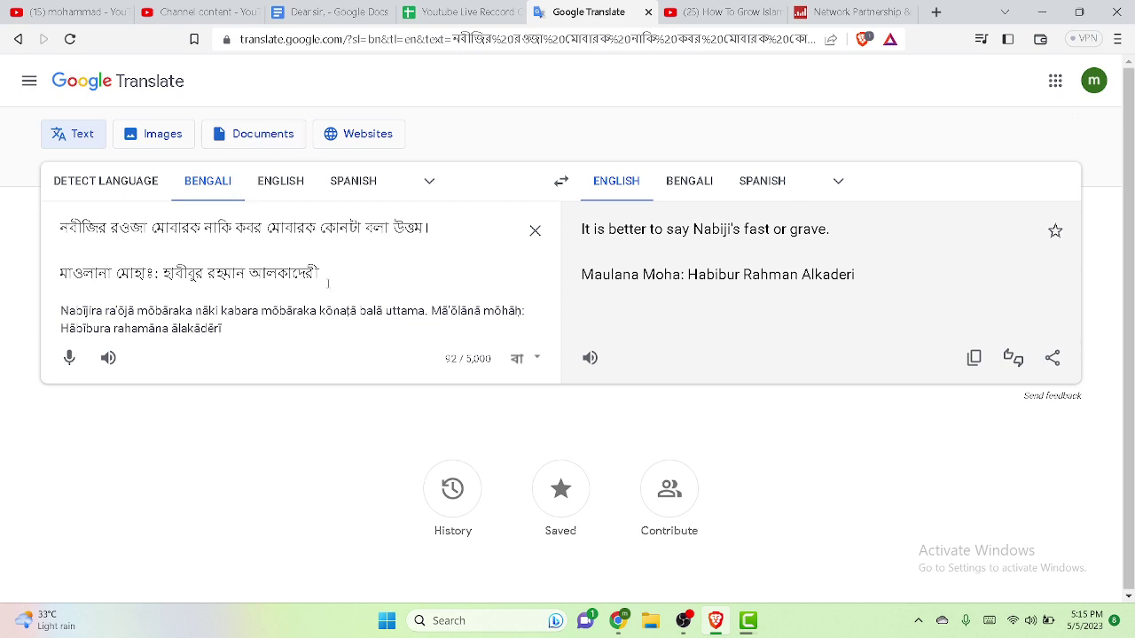
pyautogui.press('Return')
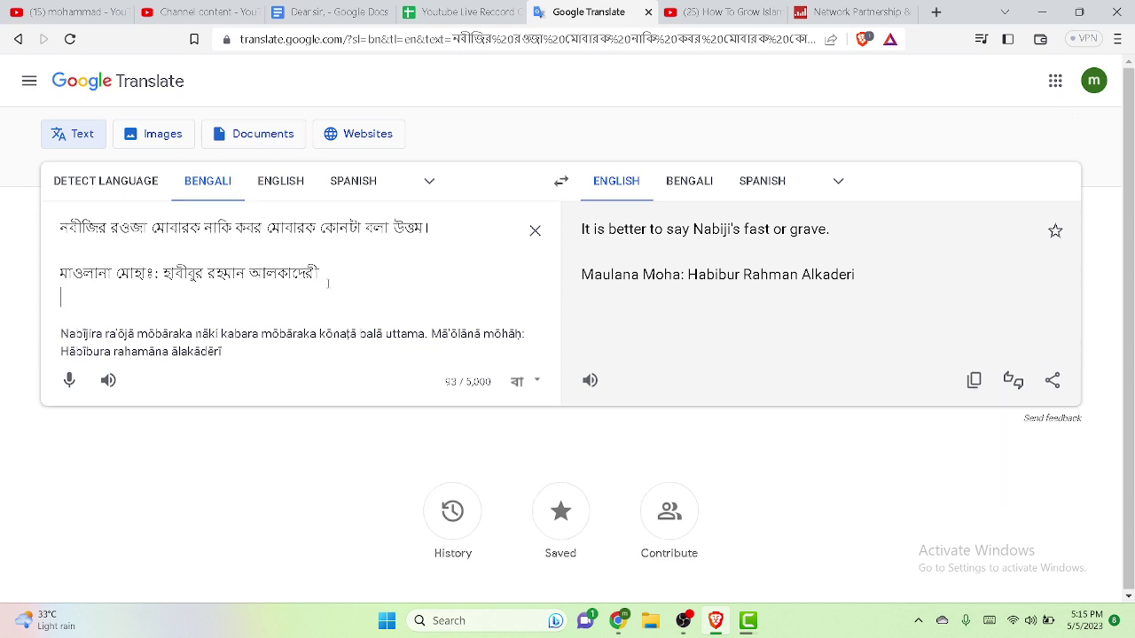
pyautogui.write('hbib')
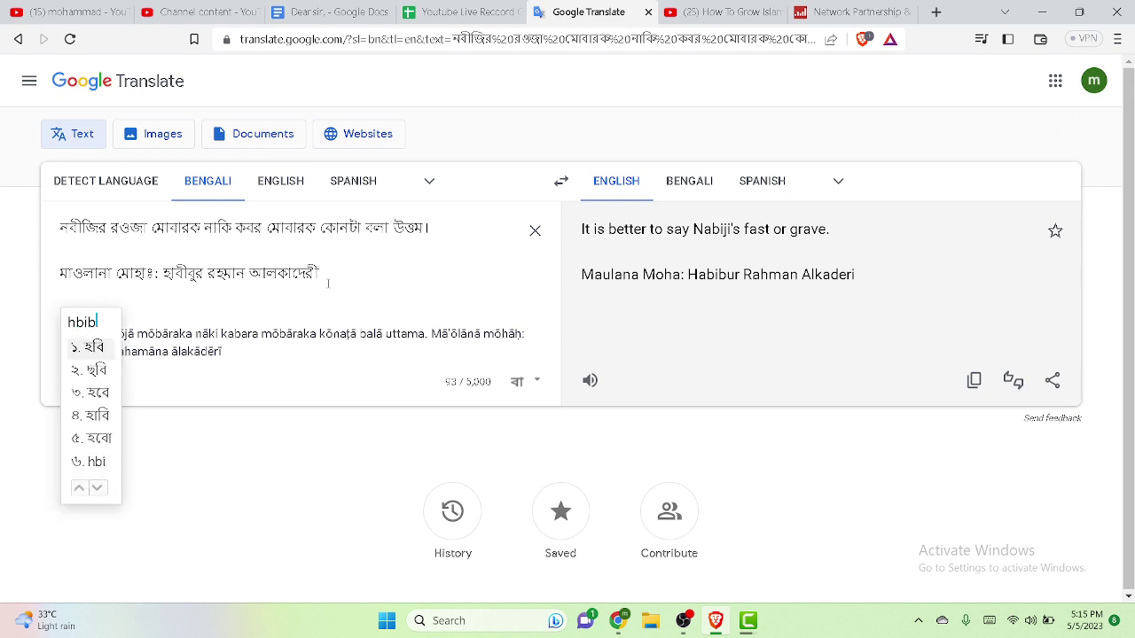
pyautogui.press('space')
pyautogui.write('islm')
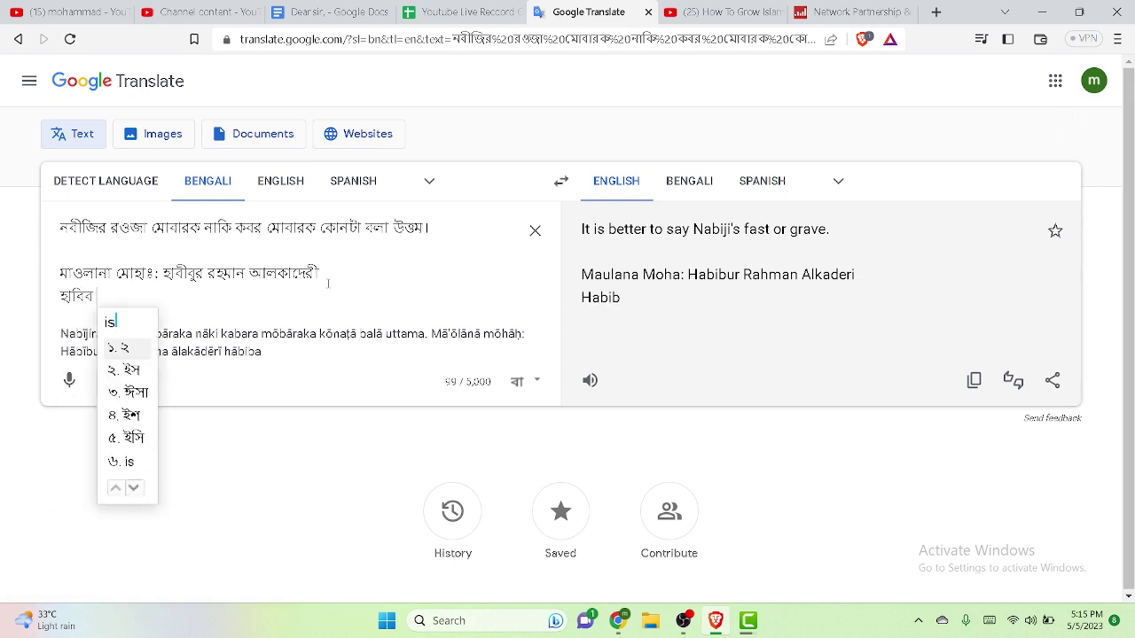
pyautogui.write('i')
pyautogui.write('k')
pyautogui.press('space')
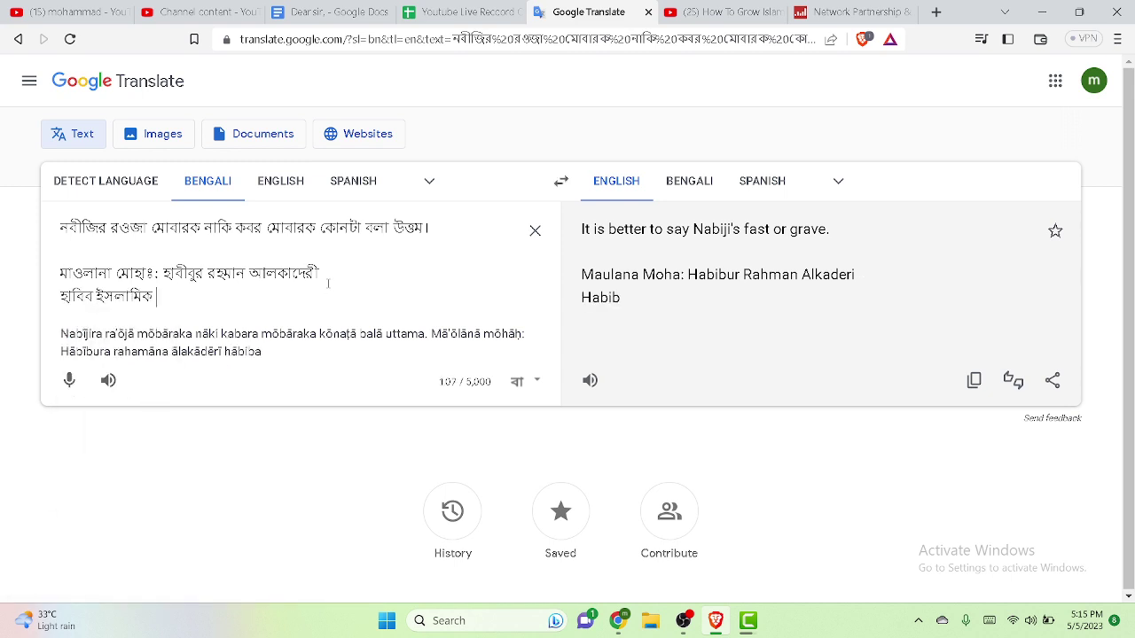
pyautogui.write('channel')
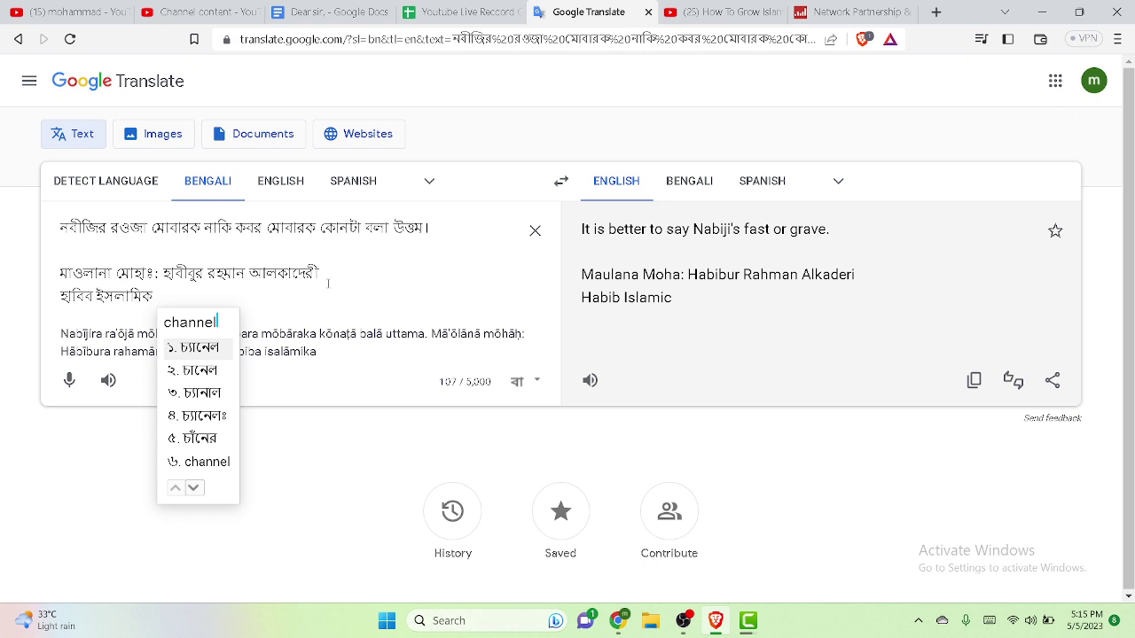
pyautogui.write(',')
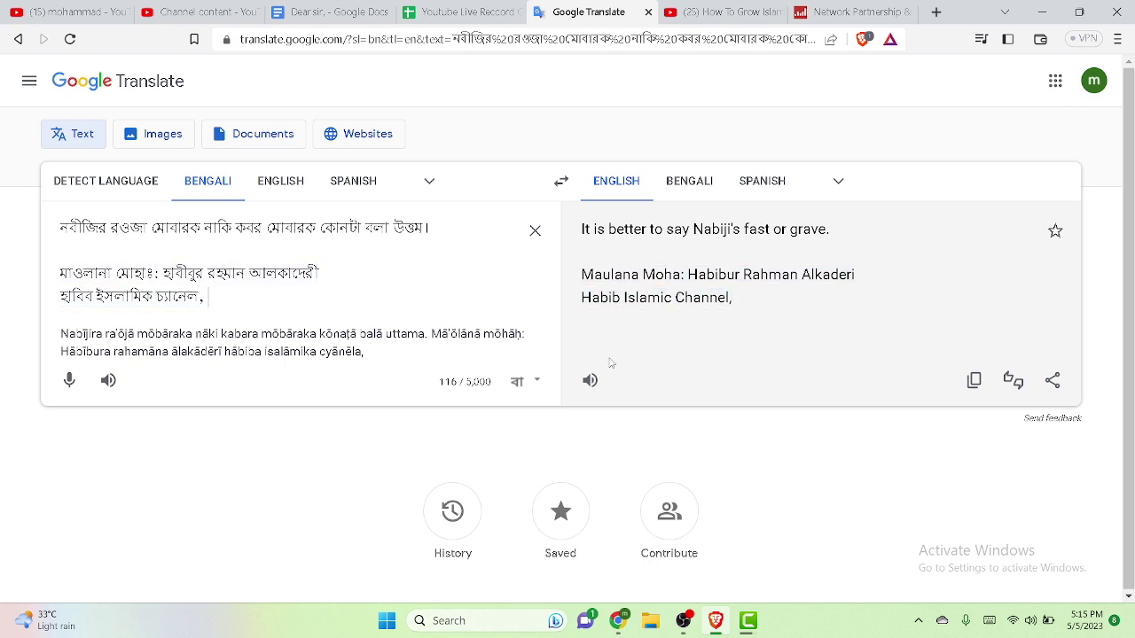
# - Copy the English translation line "Habib Islamic Channel,"
pyautogui.tripleClick(593, 299)
pyautogui.rightClick(594, 303)
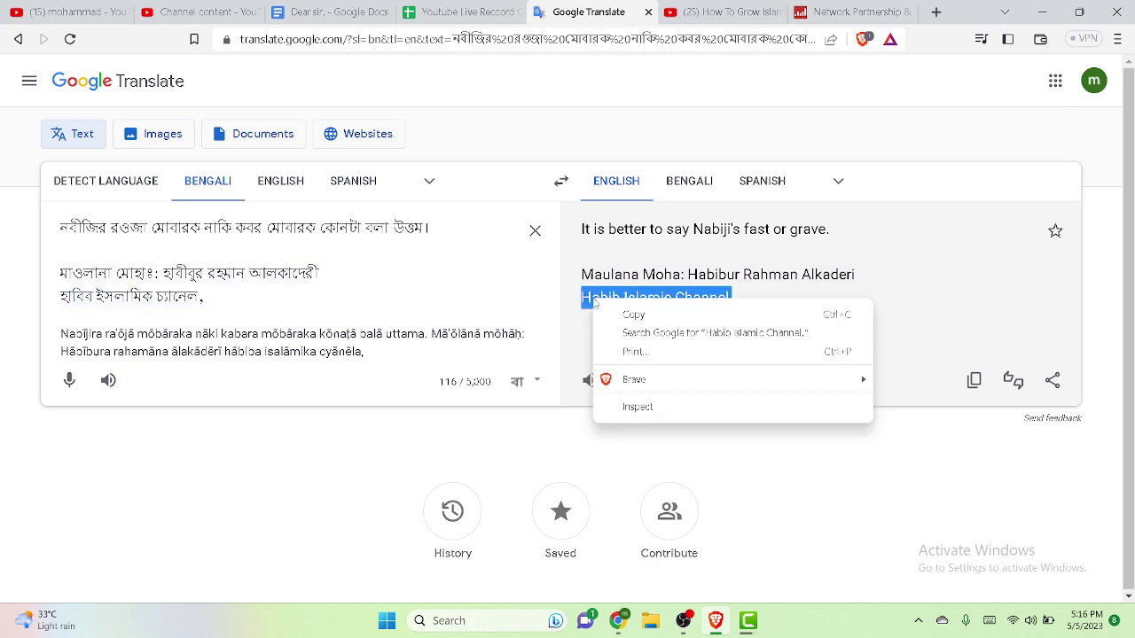
pyautogui.click(633, 314)
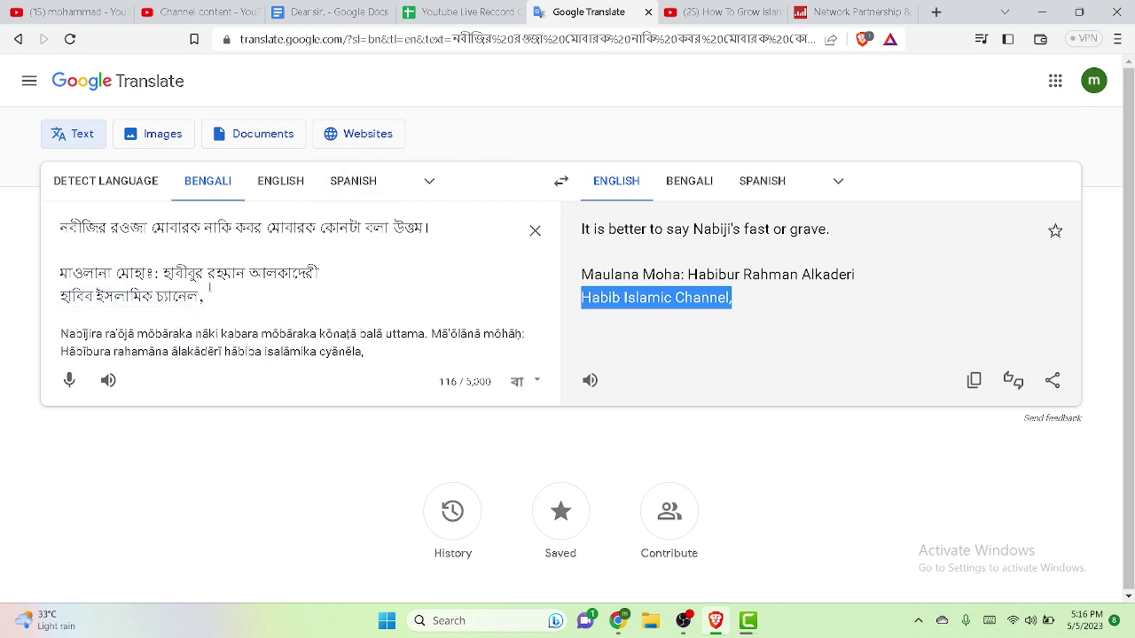
# - Copy the Bengali phrase "হাবিব ইসলামিক চ্যানেল" without its comma and paste it after the slash in the default title in YouTube Studio
pyautogui.moveTo(199, 298); pyautogui.dragTo(11, 316)
pyautogui.rightClick(92, 302)
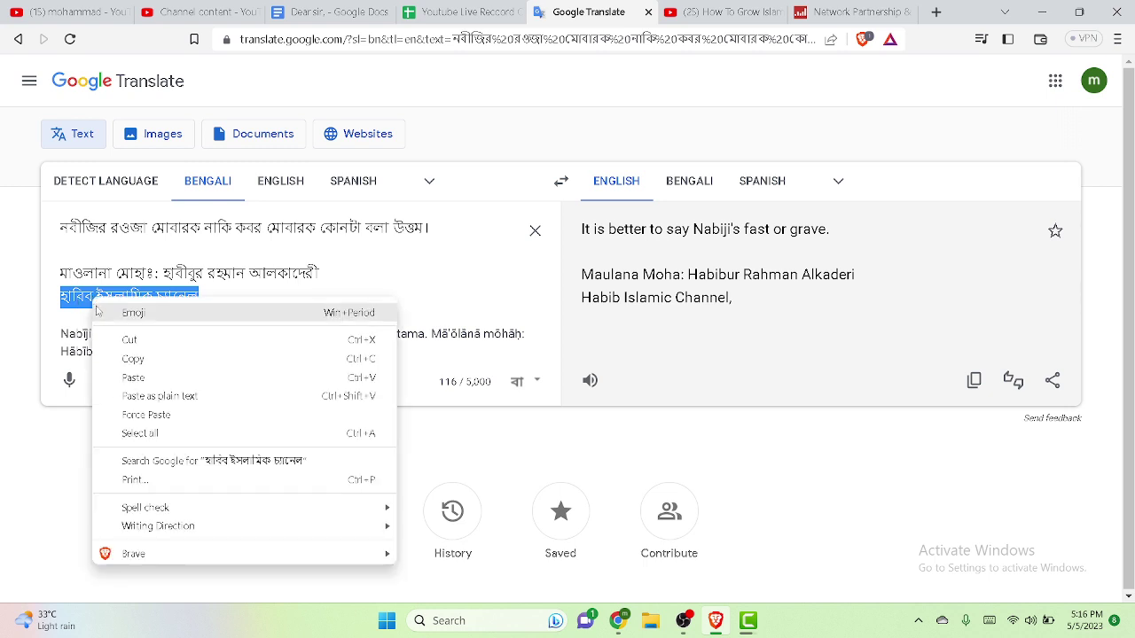
pyautogui.click(135, 358)
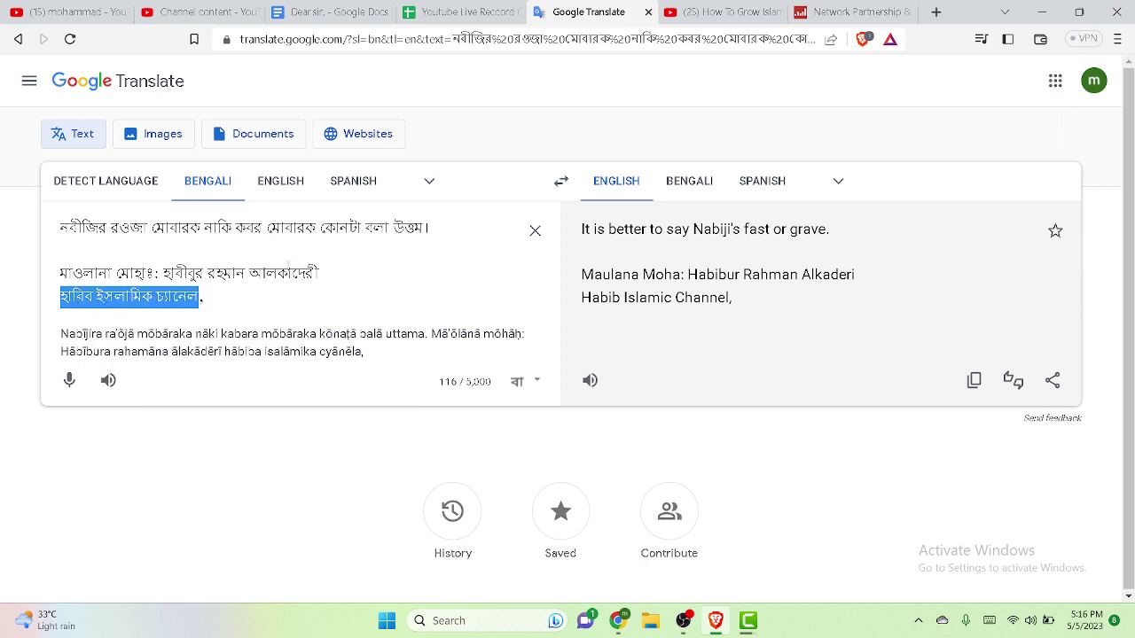
pyautogui.click(1057, 25)
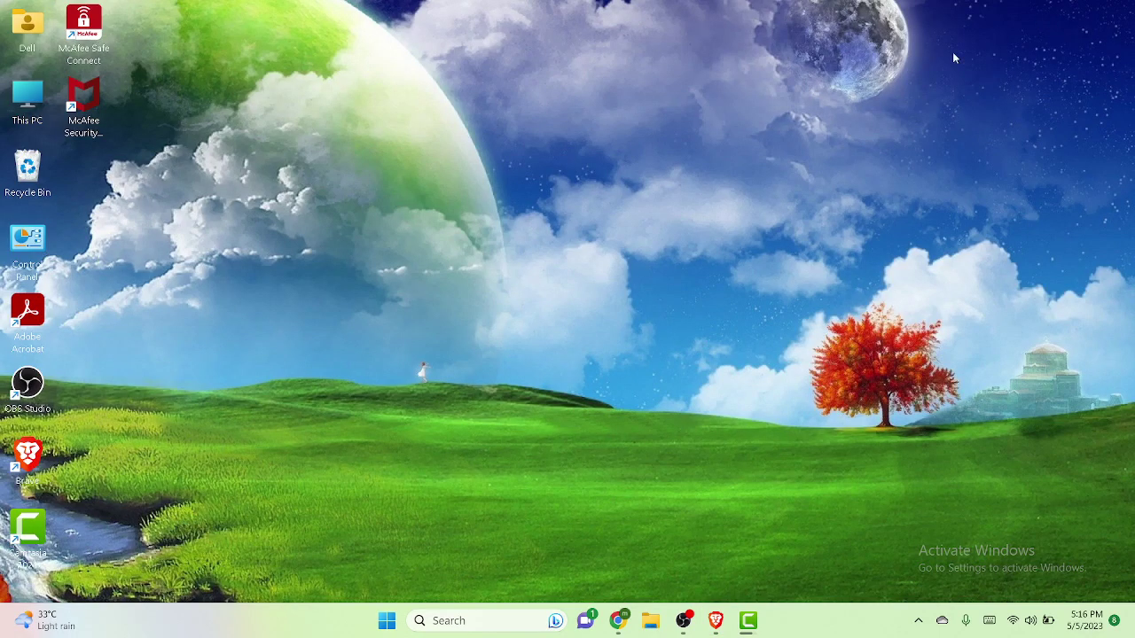
pyautogui.click(623, 624)
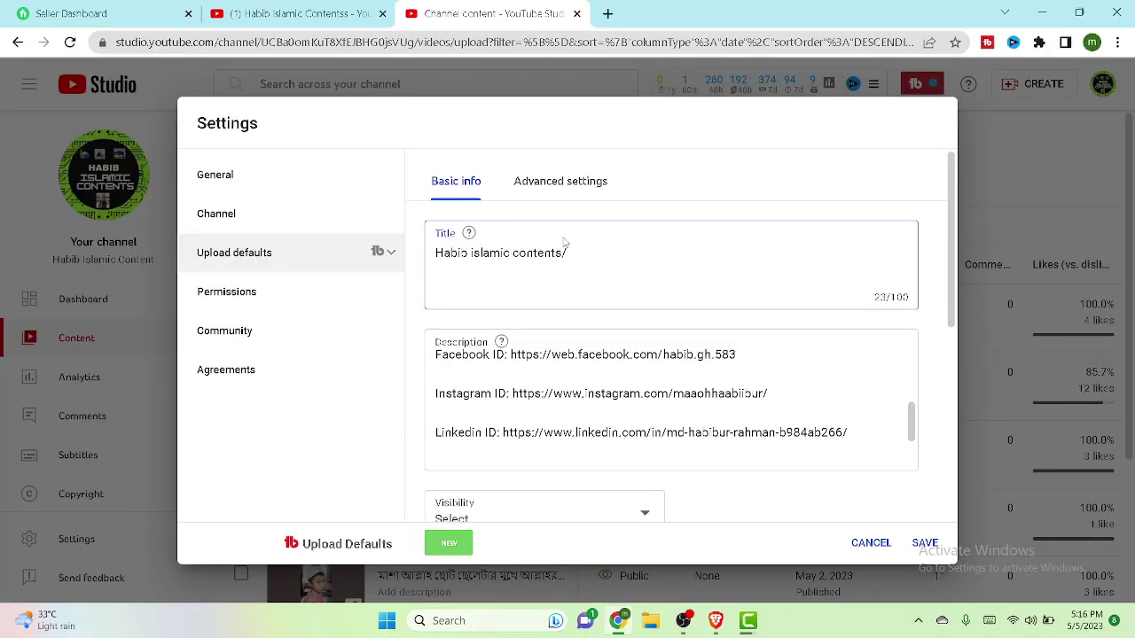
pyautogui.hotkey('ctrl', 'v')
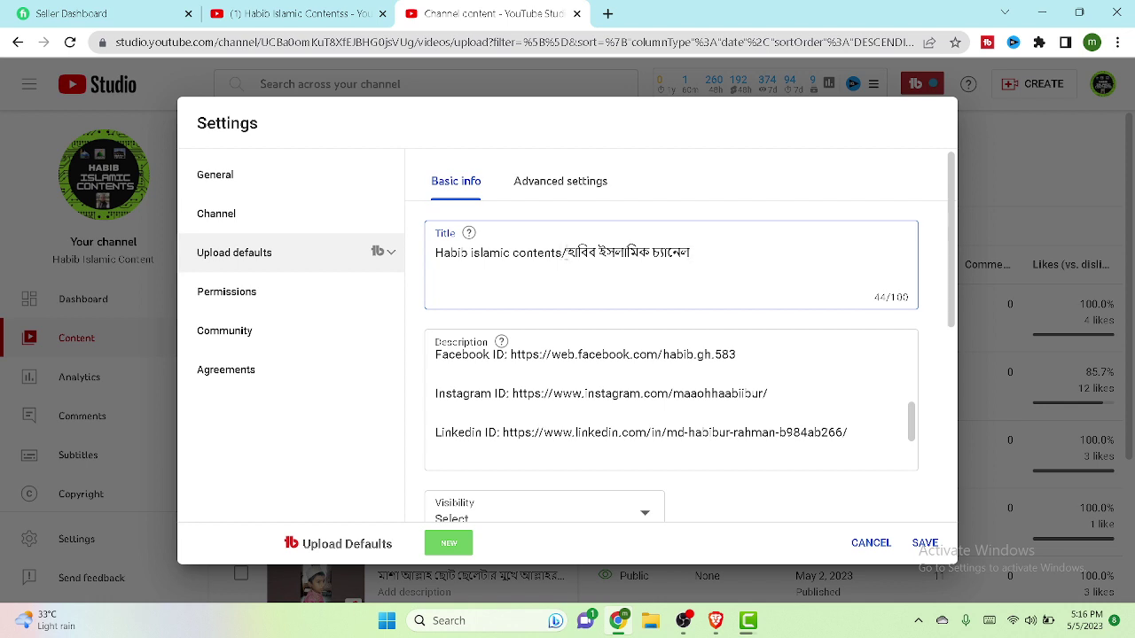
# - Insert a space before the Bengali phrase in the default title and append a slash after it with the touch keyboard
pyautogui.click(568, 253)
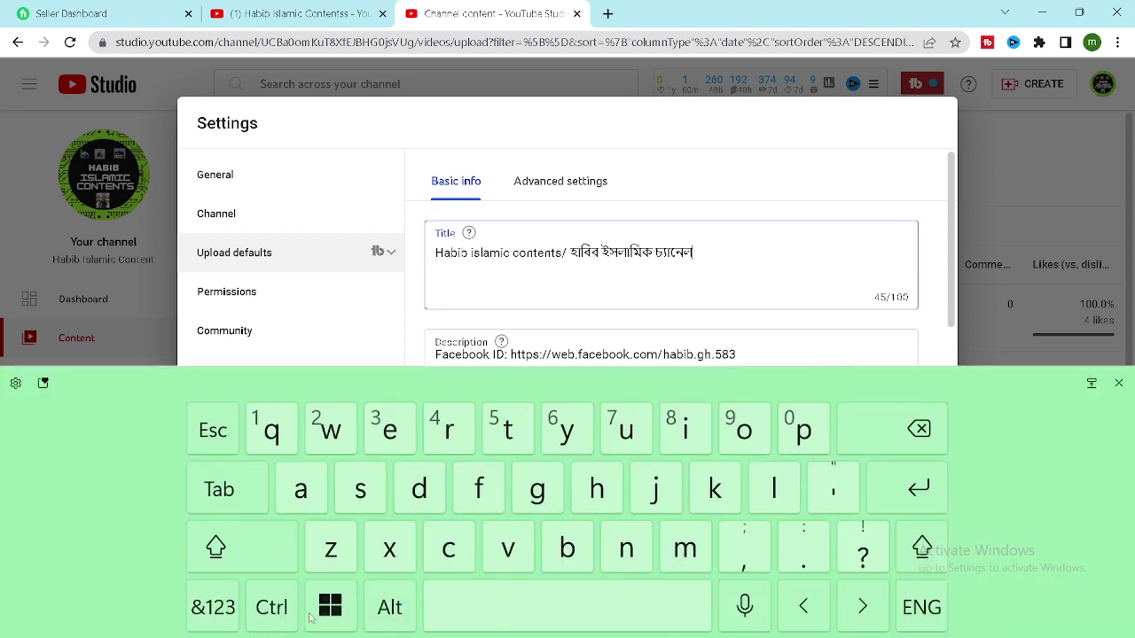
pyautogui.click(203, 621)
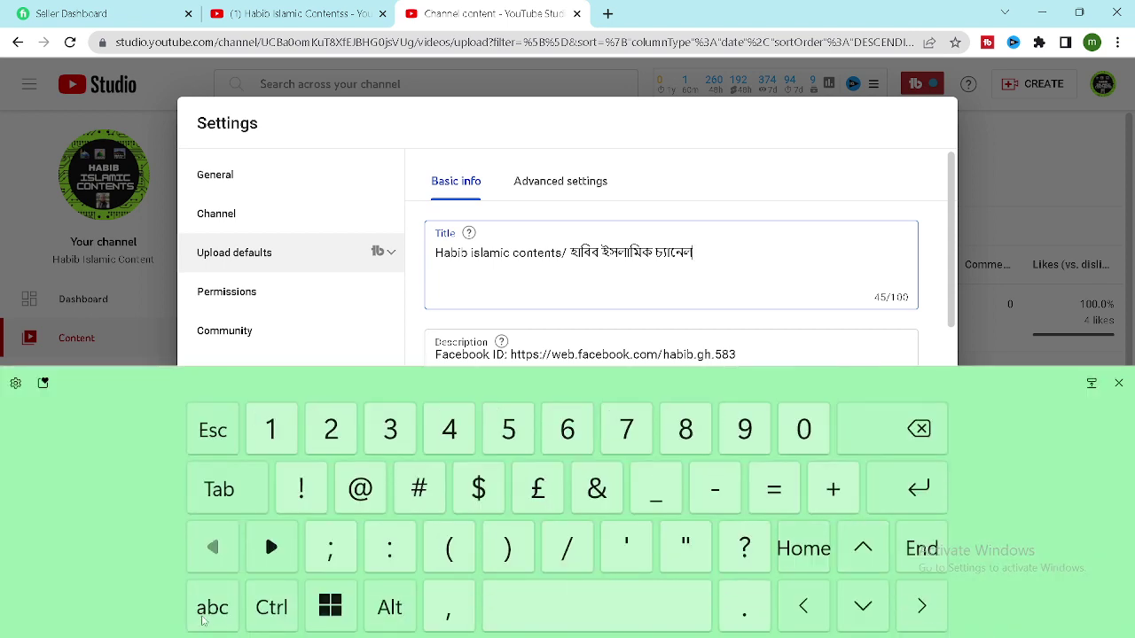
pyautogui.click(561, 562)
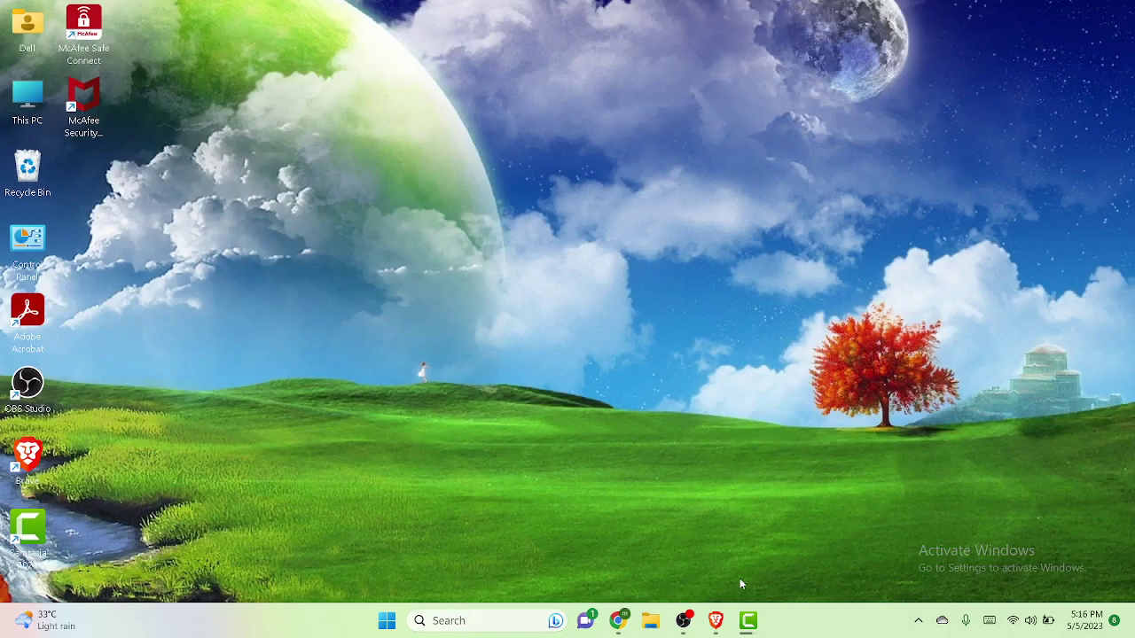
# - Copy the English line "Habib Islamic Channel," from Google Translate in Brave and paste it at the end of the default title in Chrome
pyautogui.click(718, 623)
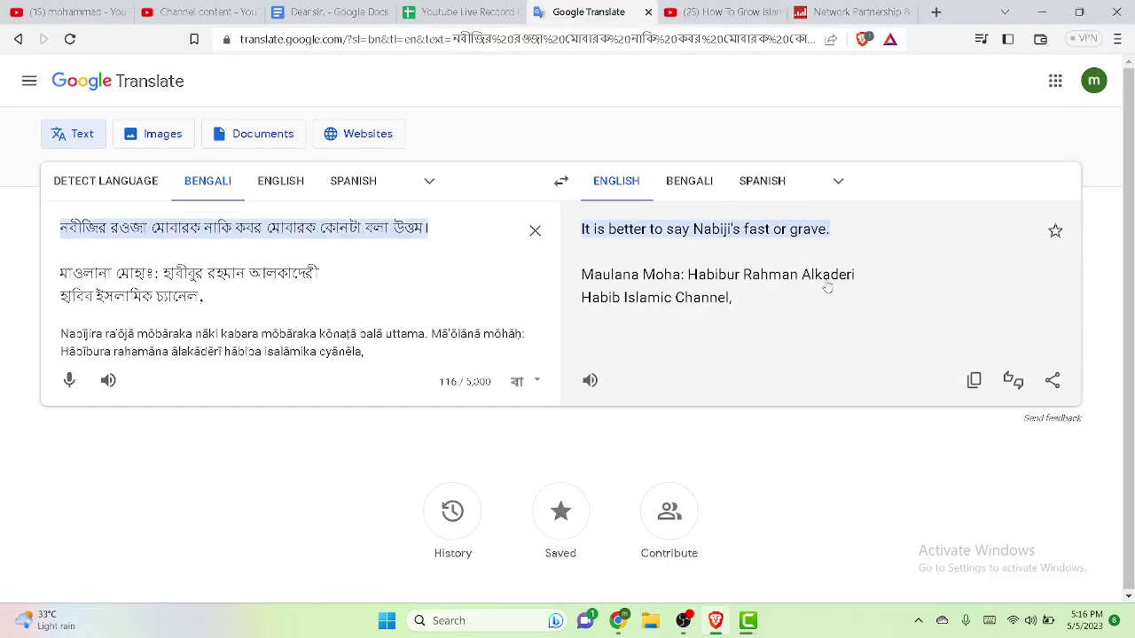
pyautogui.tripleClick(686, 302)
pyautogui.rightClick(686, 301)
pyautogui.click(718, 315)
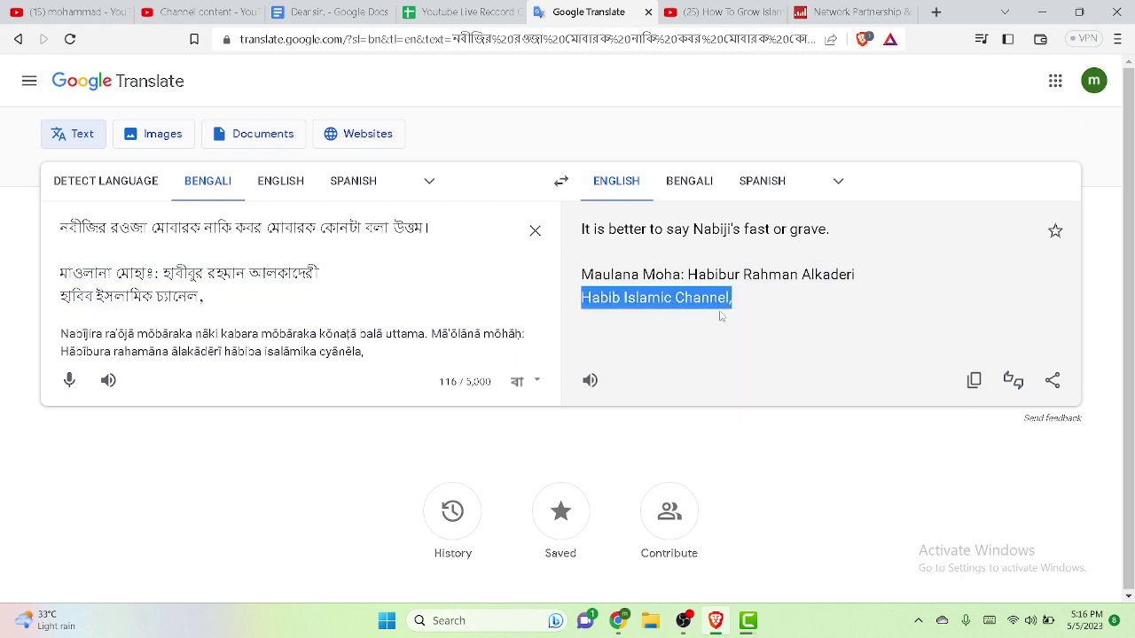
pyautogui.click(1042, 11)
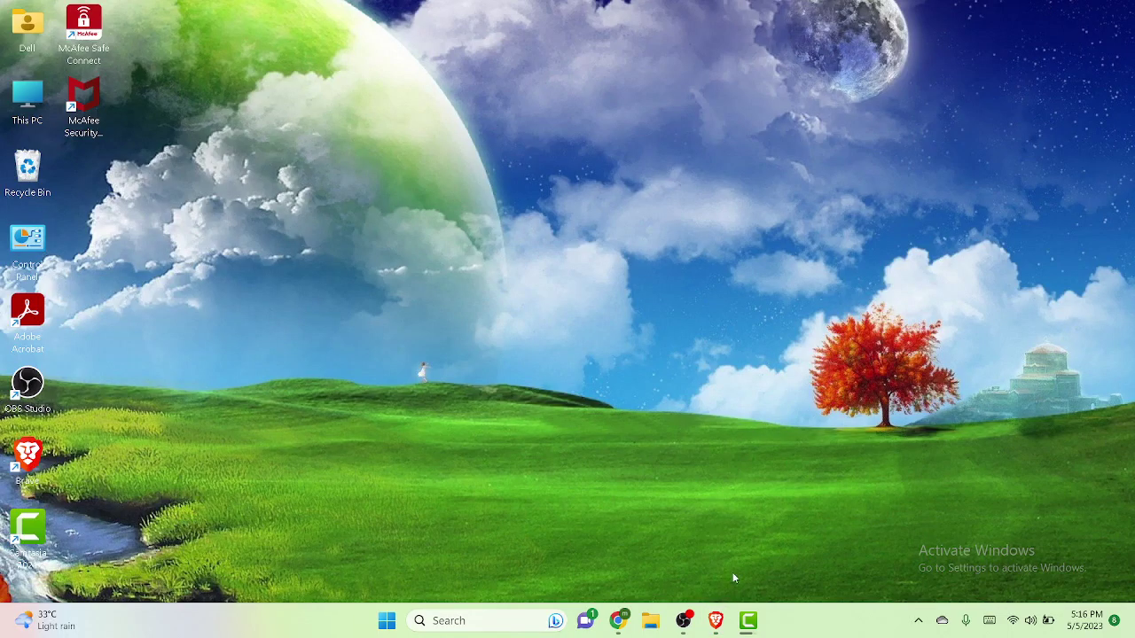
pyautogui.click(715, 620)
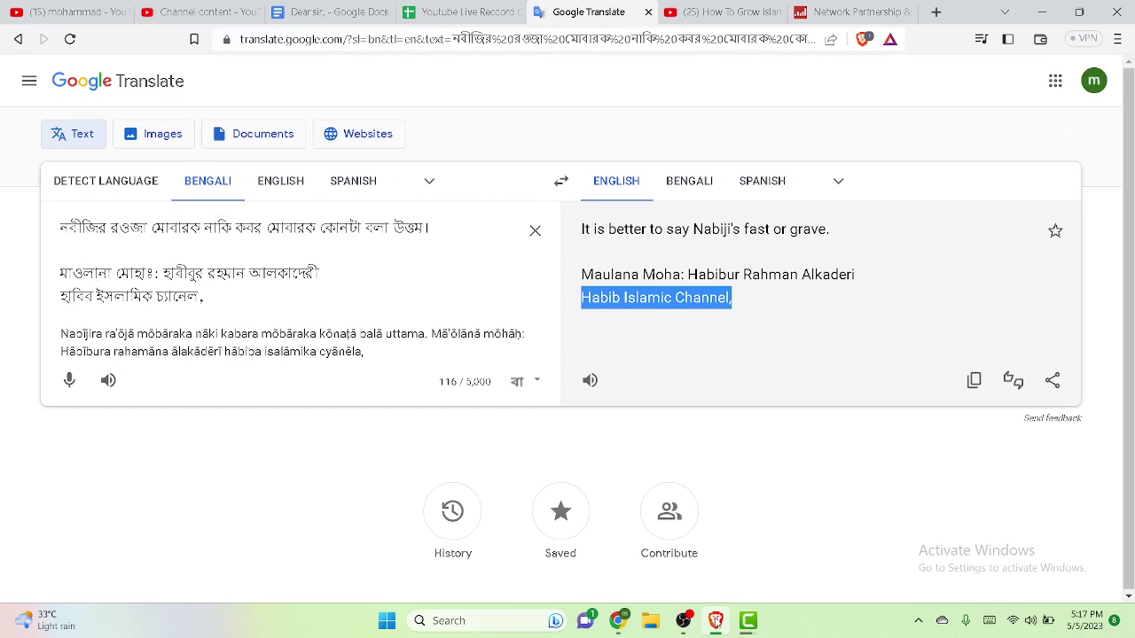
pyautogui.click(618, 620)
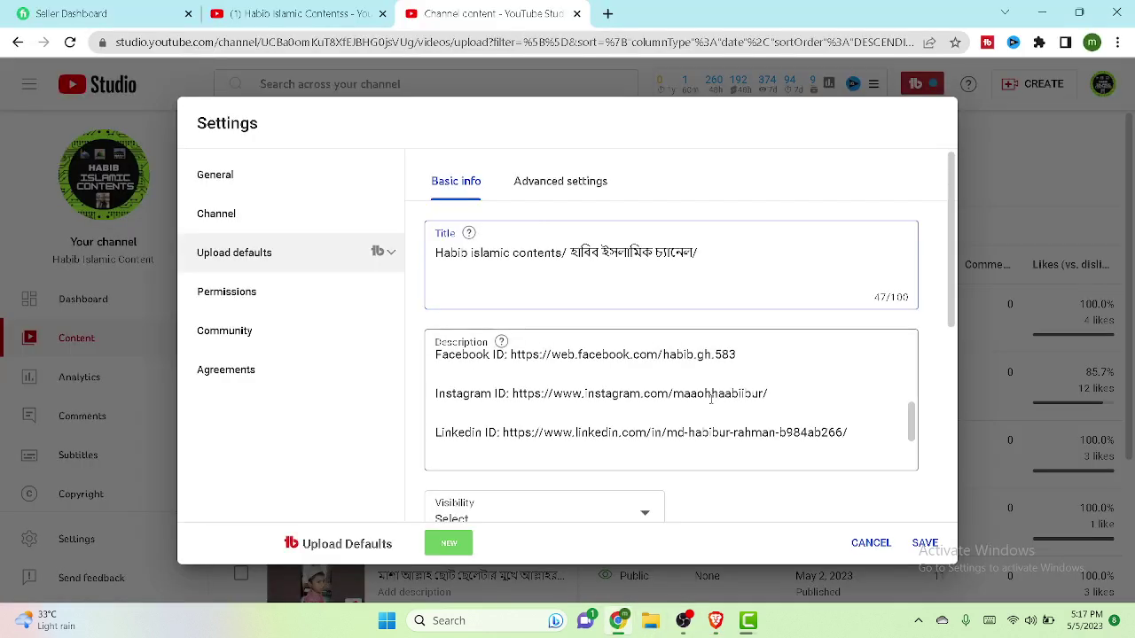
pyautogui.hotkey('ctrl', 'v')
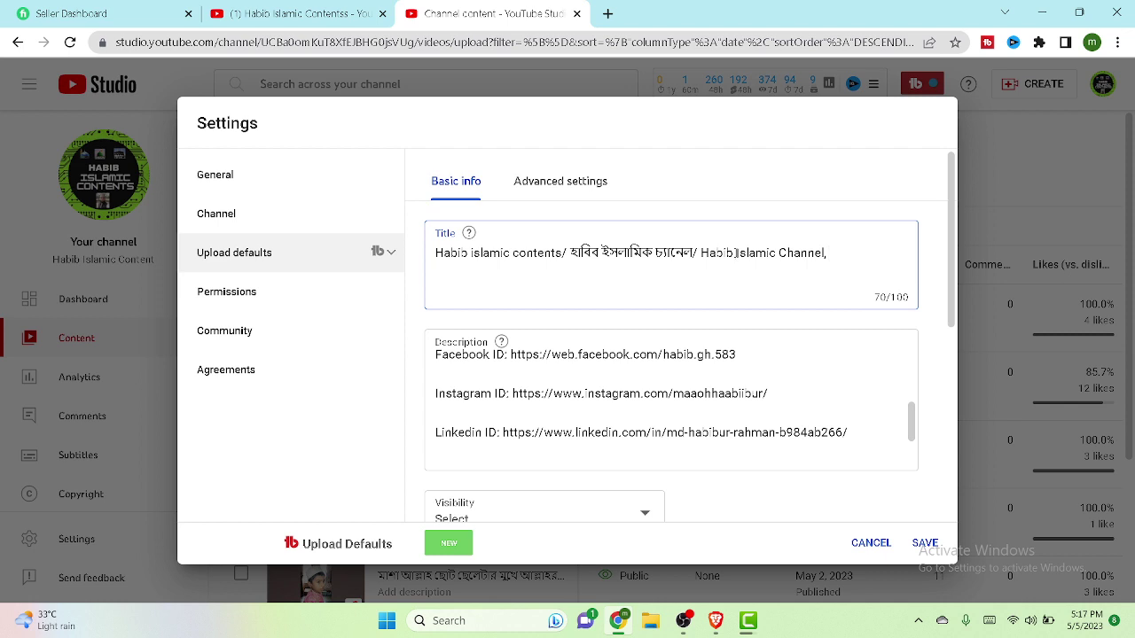
# - Trim the pasted English phrase in the default title to "Islamic Channel" by removing "Habib" and the trailing comma
pyautogui.click(733, 253)
pyautogui.press('BackSpace')
pyautogui.press('BackSpace')
pyautogui.press('BackSpace')
pyautogui.press('BackSpace')
pyautogui.press('BackSpace')
pyautogui.press('BackSpace')
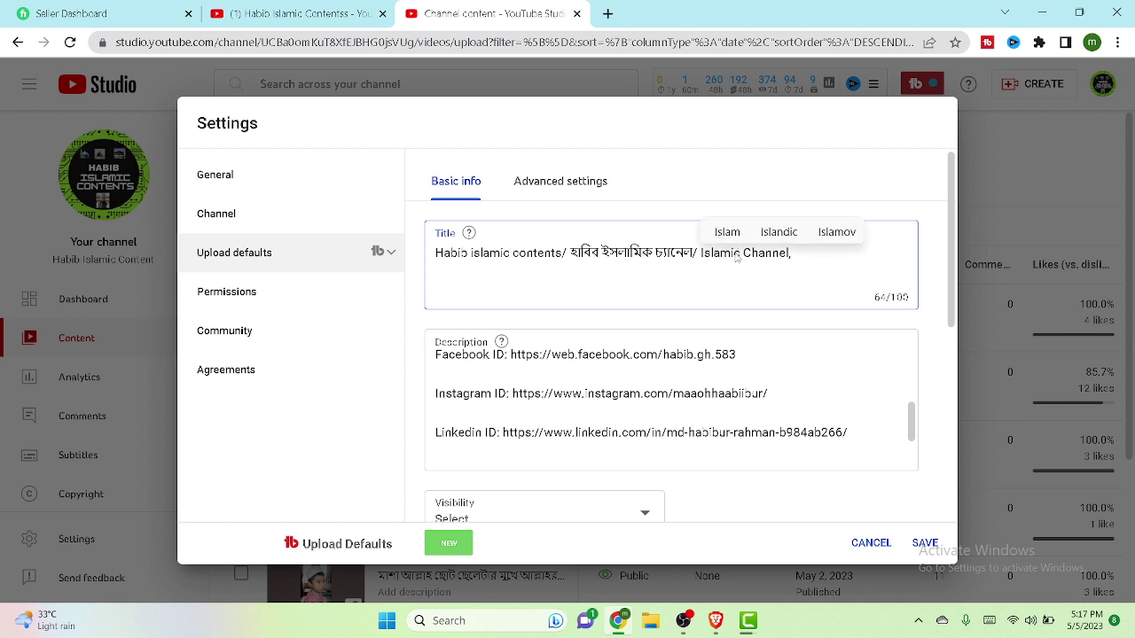
pyautogui.click(806, 259)
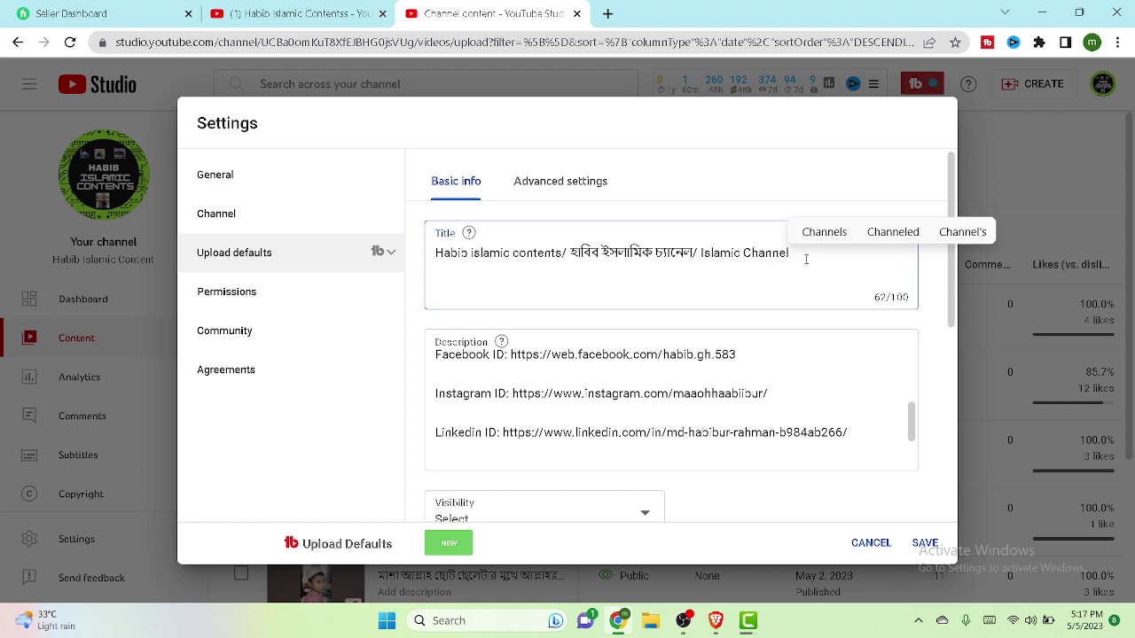
# - Append a slash after "Islamic Channel" in the default title with the touch keyboard, then close the keyboard
pyautogui.click(995, 629)
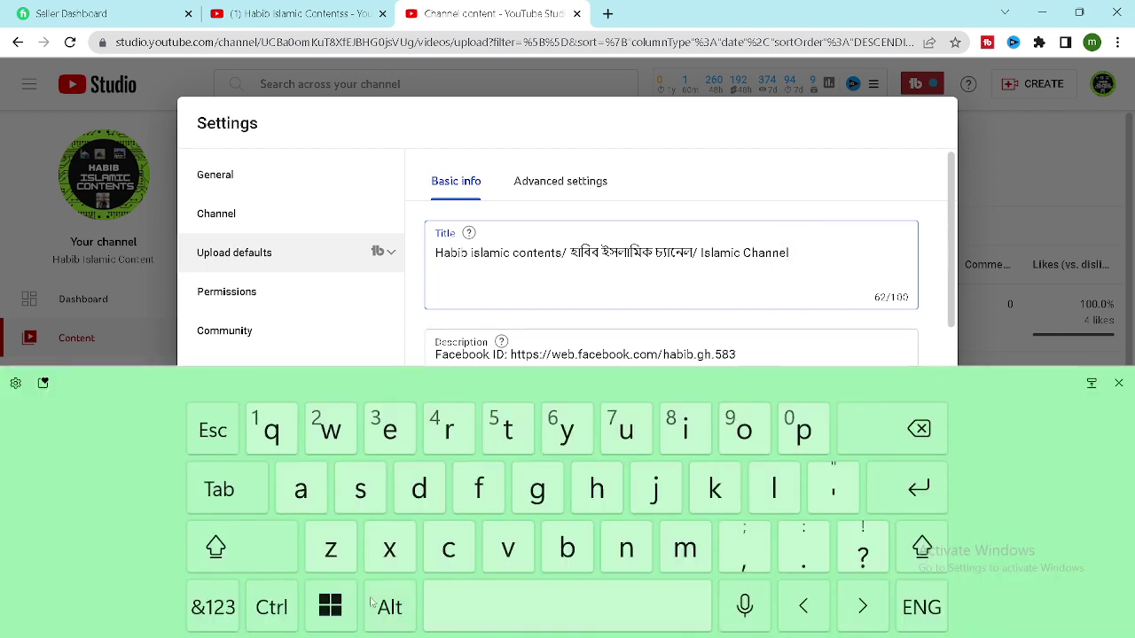
pyautogui.click(227, 623)
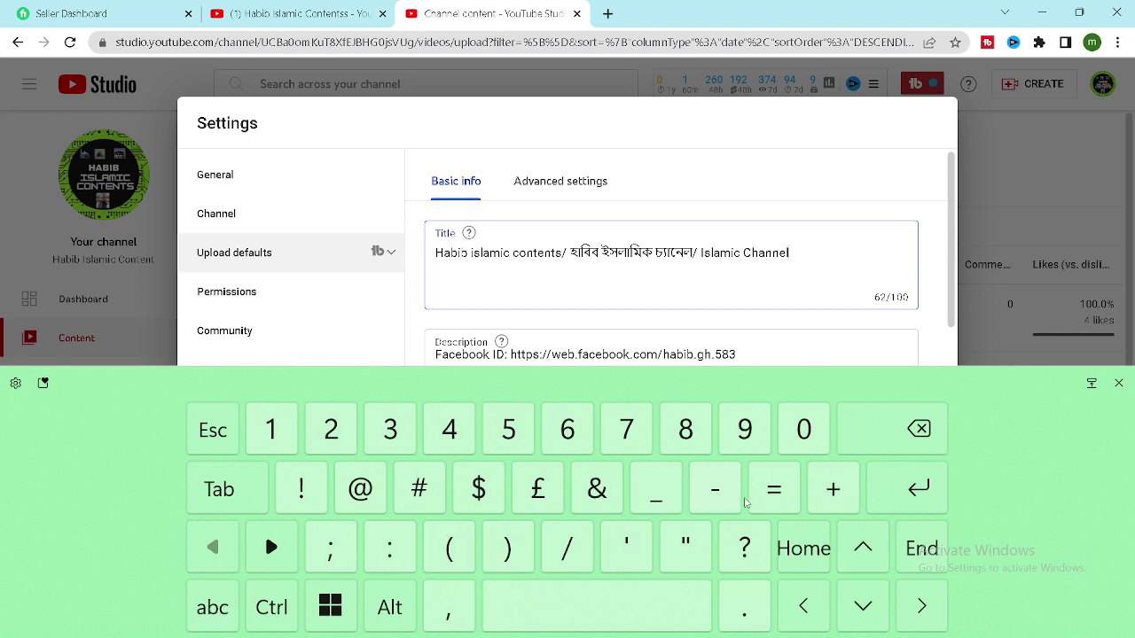
pyautogui.click(581, 550)
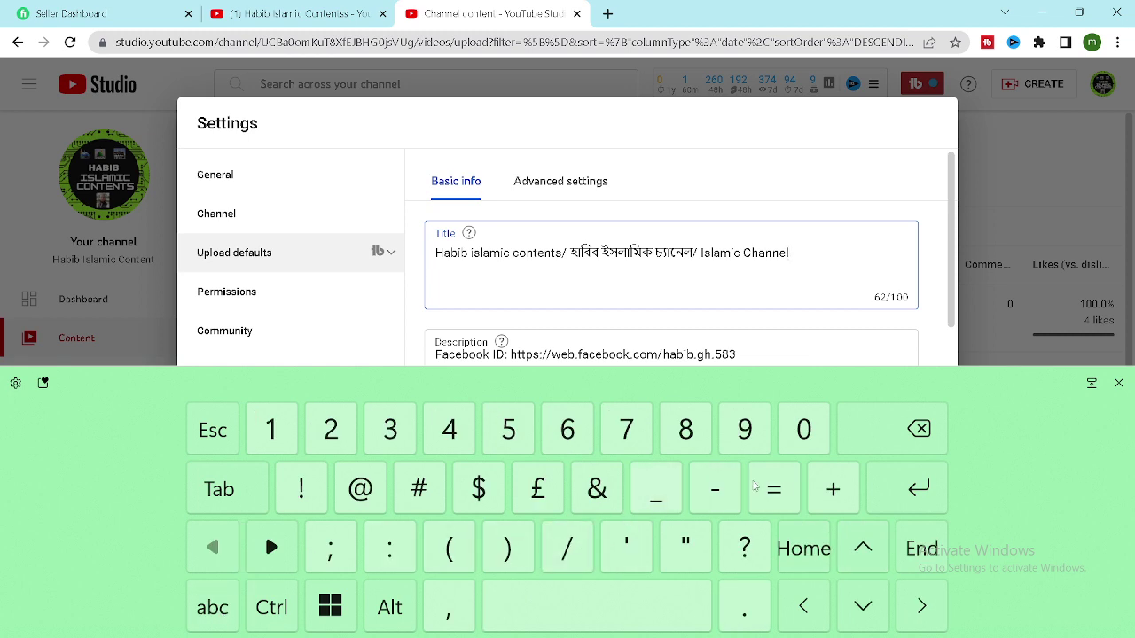
pyautogui.click(1118, 386)
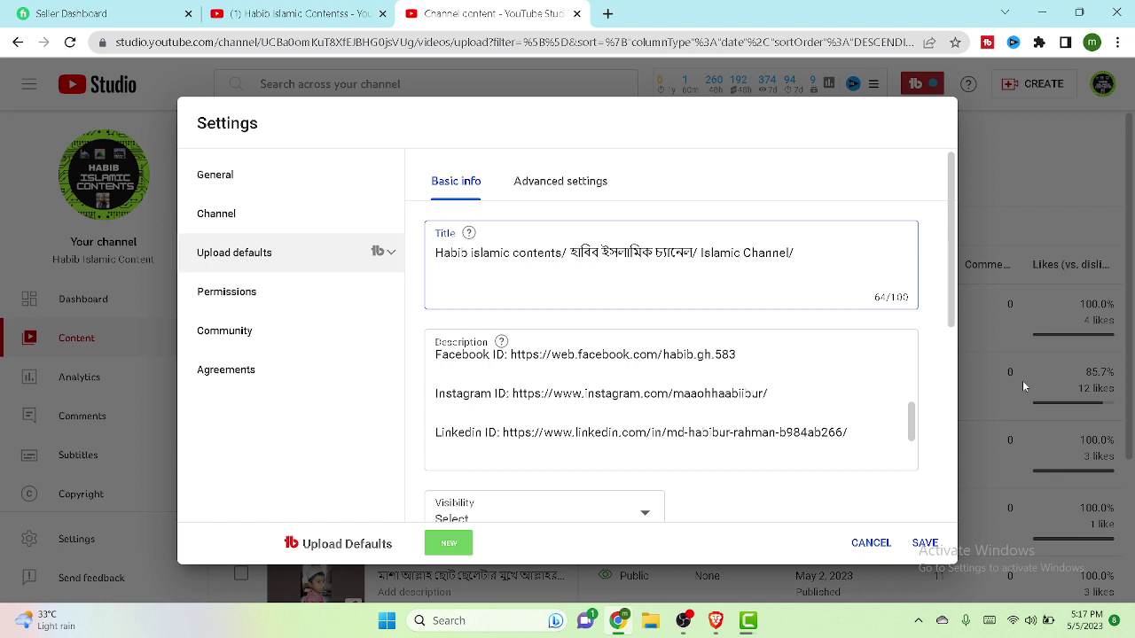
# - Switch to Google Translate in Brave and add the line "ইসলামিক কন্টেন্ট" below the existing Bengali source text
pyautogui.click(1043, 11)
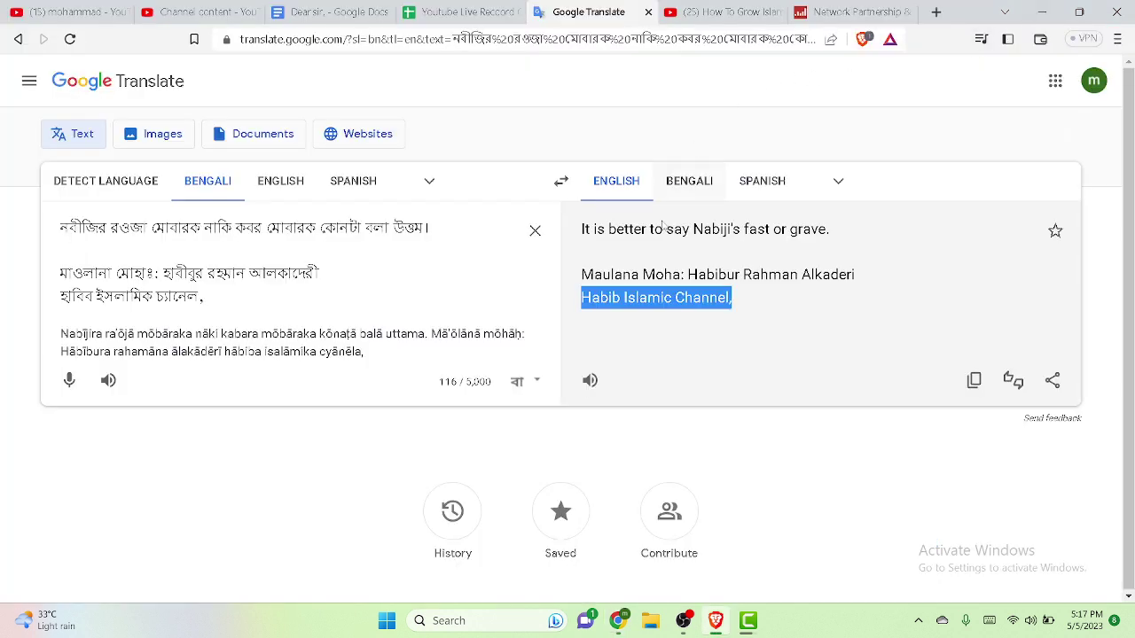
pyautogui.click(229, 298)
pyautogui.press('Return')
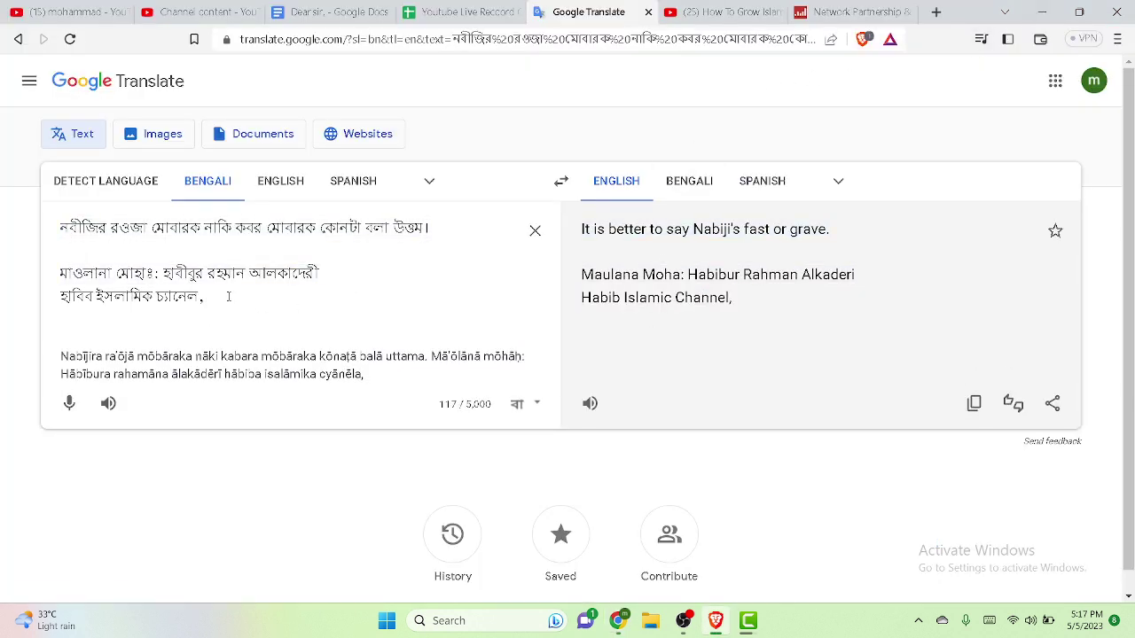
pyautogui.write('islami')
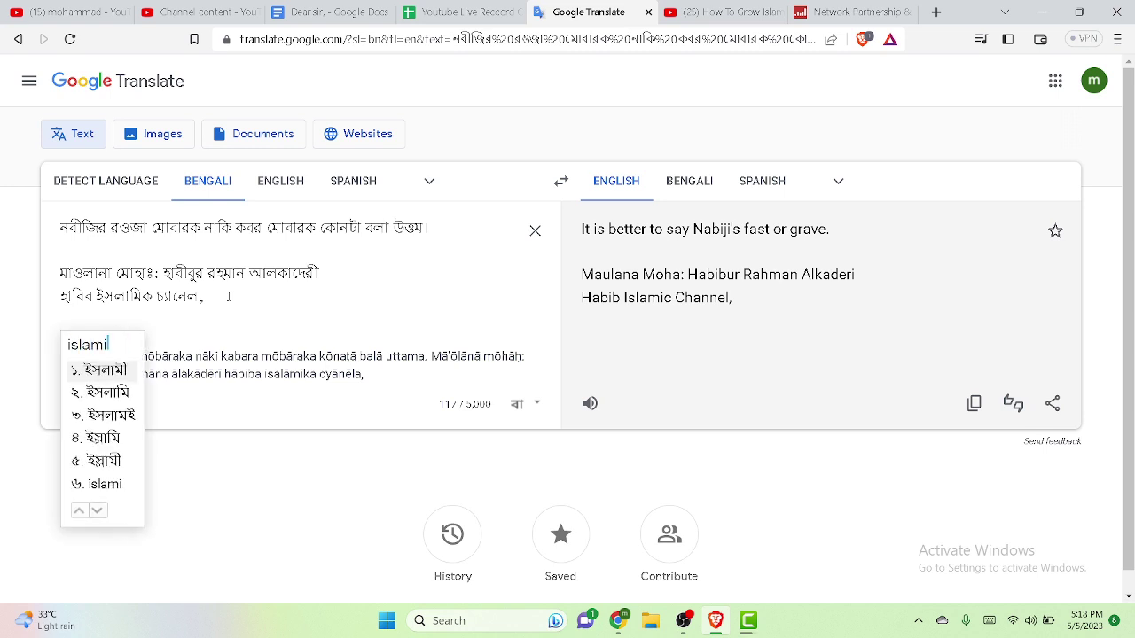
pyautogui.press('Escape')
pyautogui.write('k')
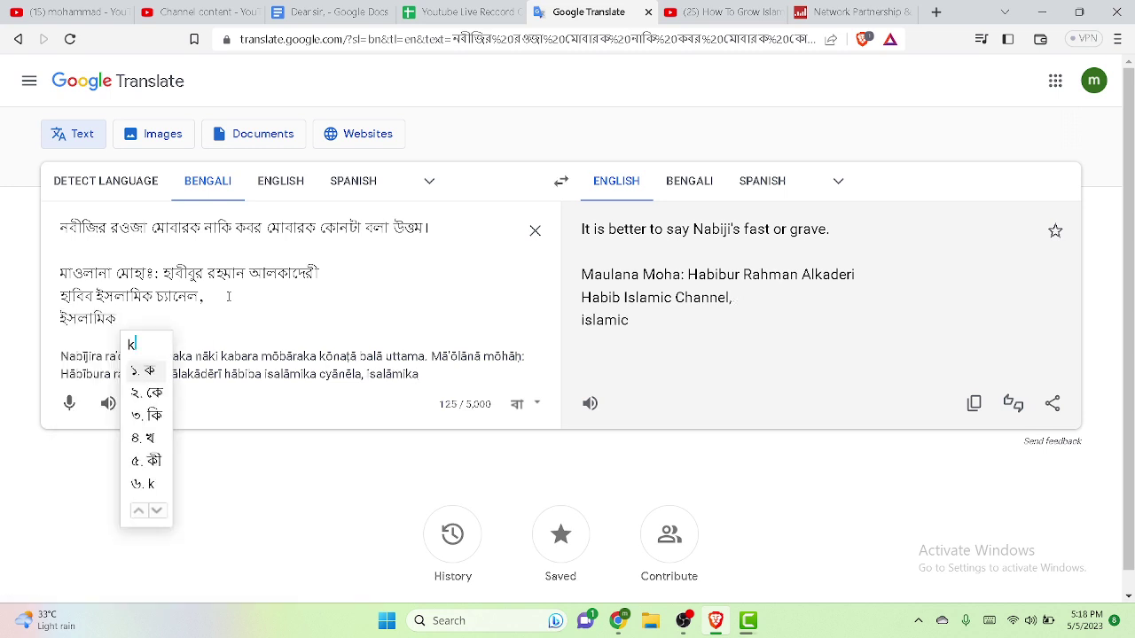
pyautogui.write('onte')
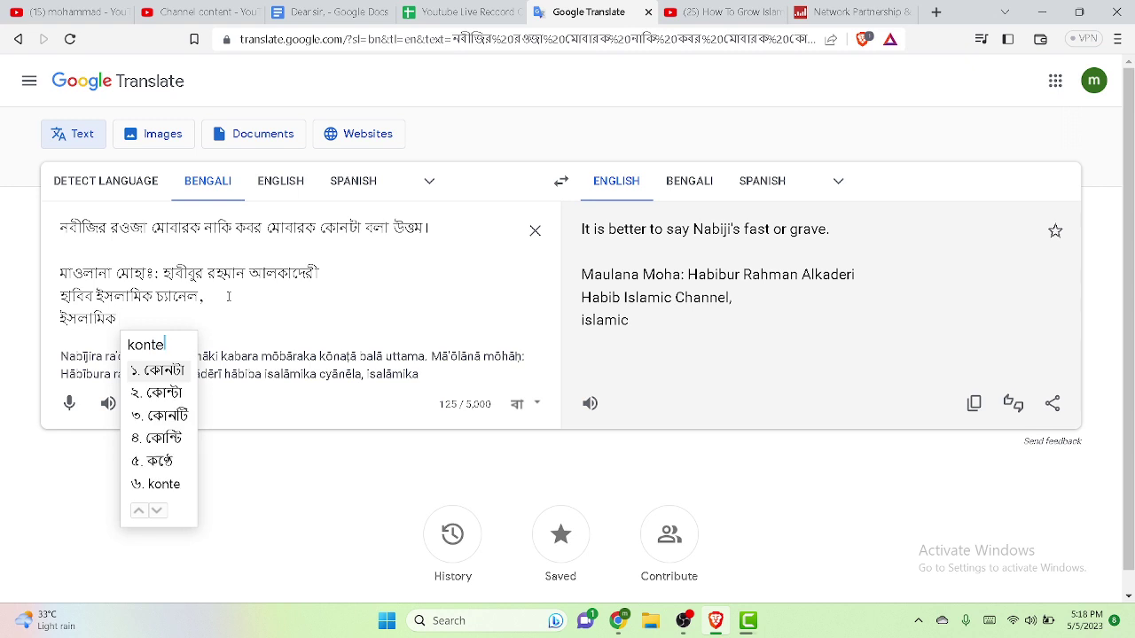
pyautogui.write('nt')
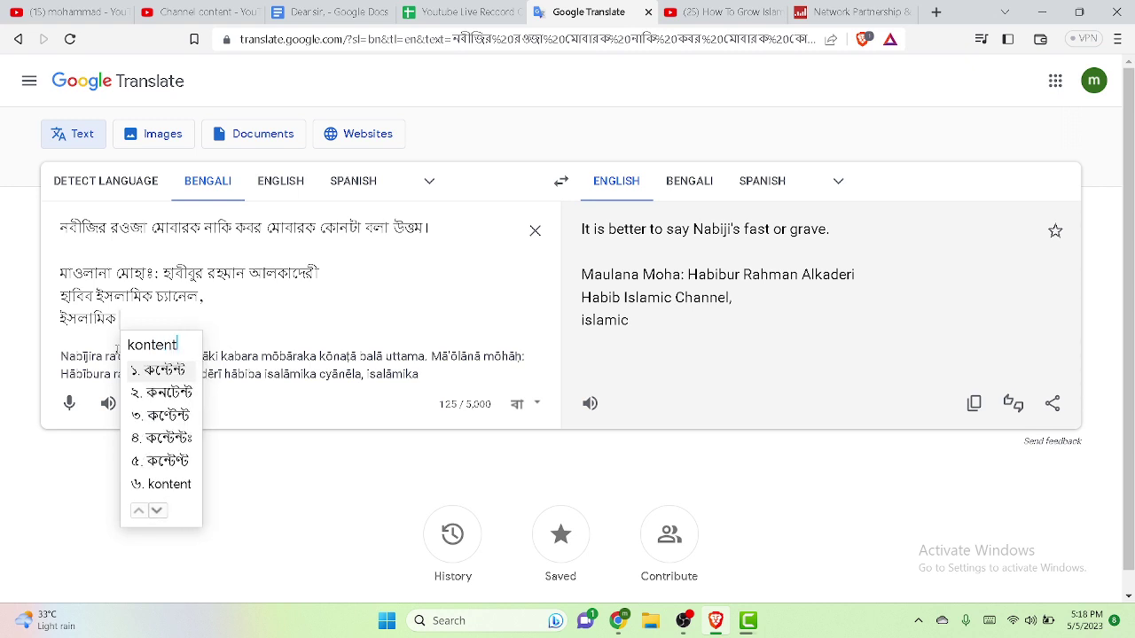
pyautogui.click(165, 369)
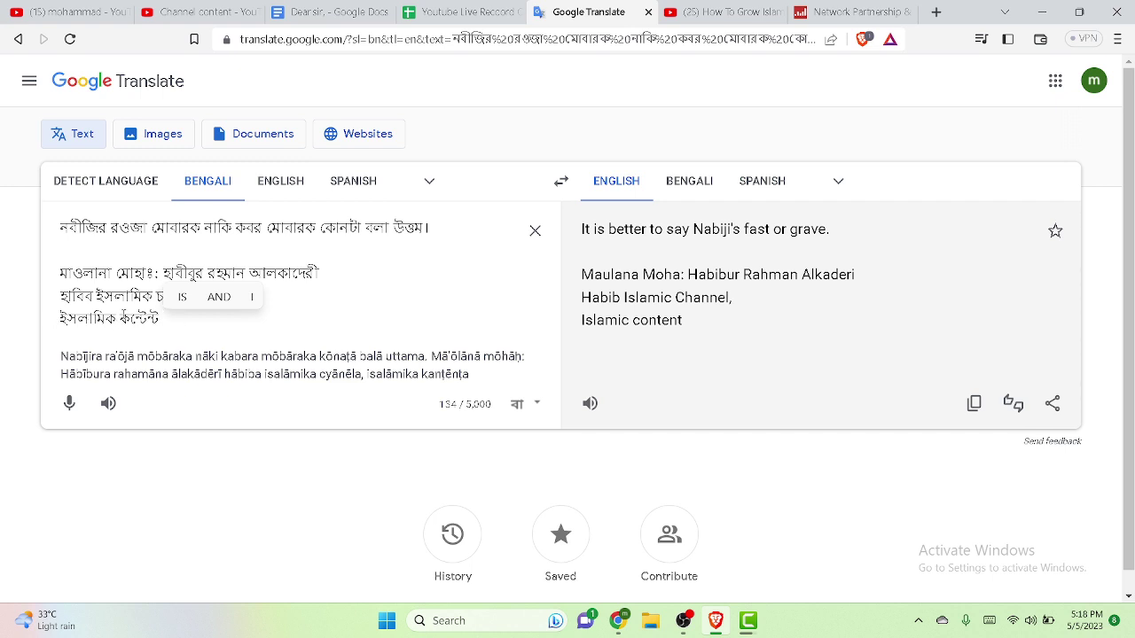
pyautogui.click(135, 254)
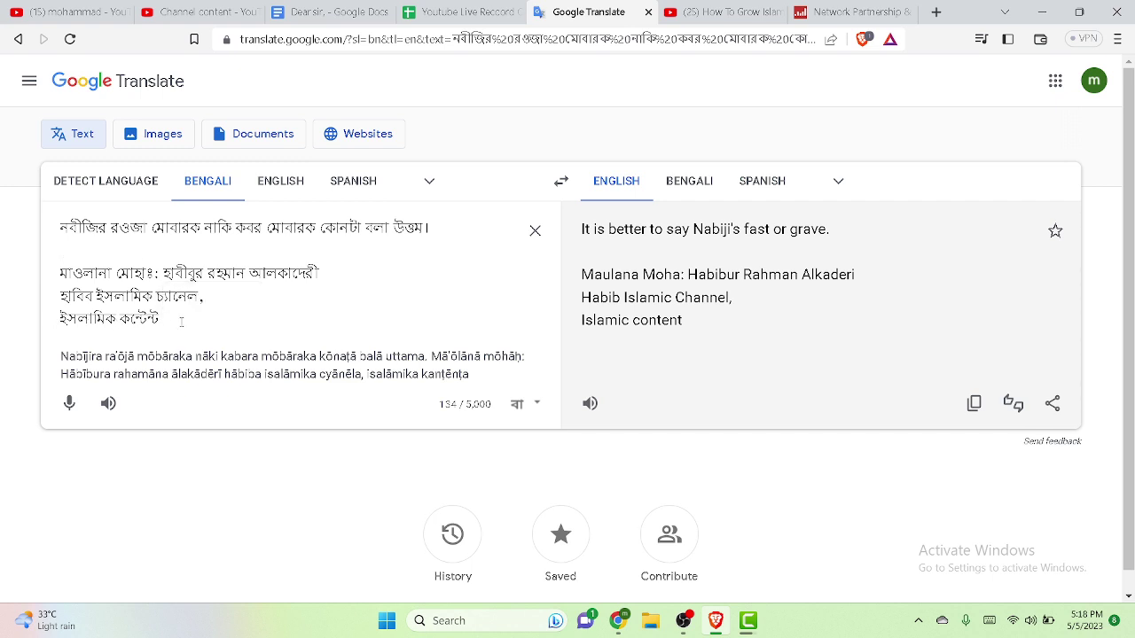
# - Copy the Bengali phrase "ইসলামিক কন্টেন্ট" and paste it at the end of the default title in YouTube Studio
pyautogui.moveTo(164, 319); pyautogui.dragTo(51, 320)
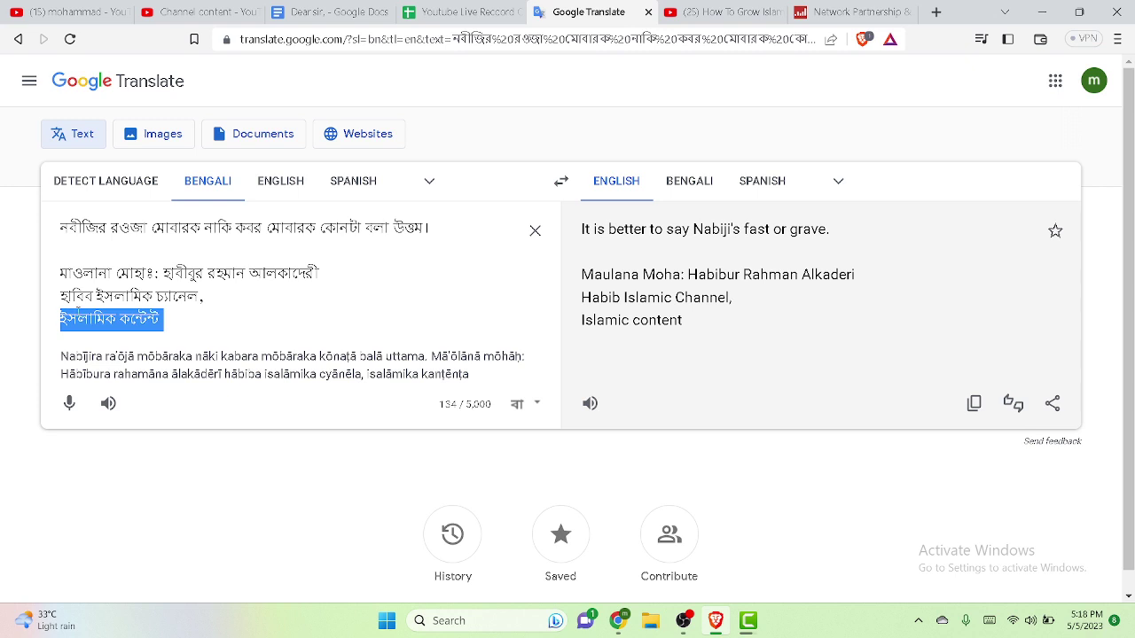
pyautogui.rightClick(79, 314)
pyautogui.click(113, 97)
pyautogui.click(1042, 12)
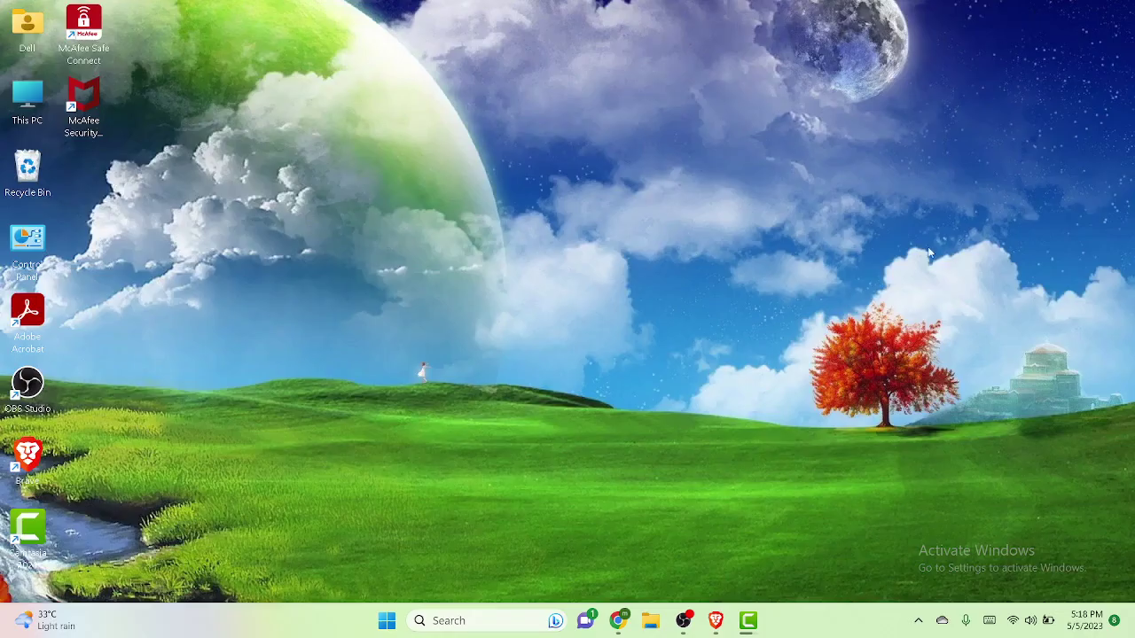
pyautogui.click(618, 622)
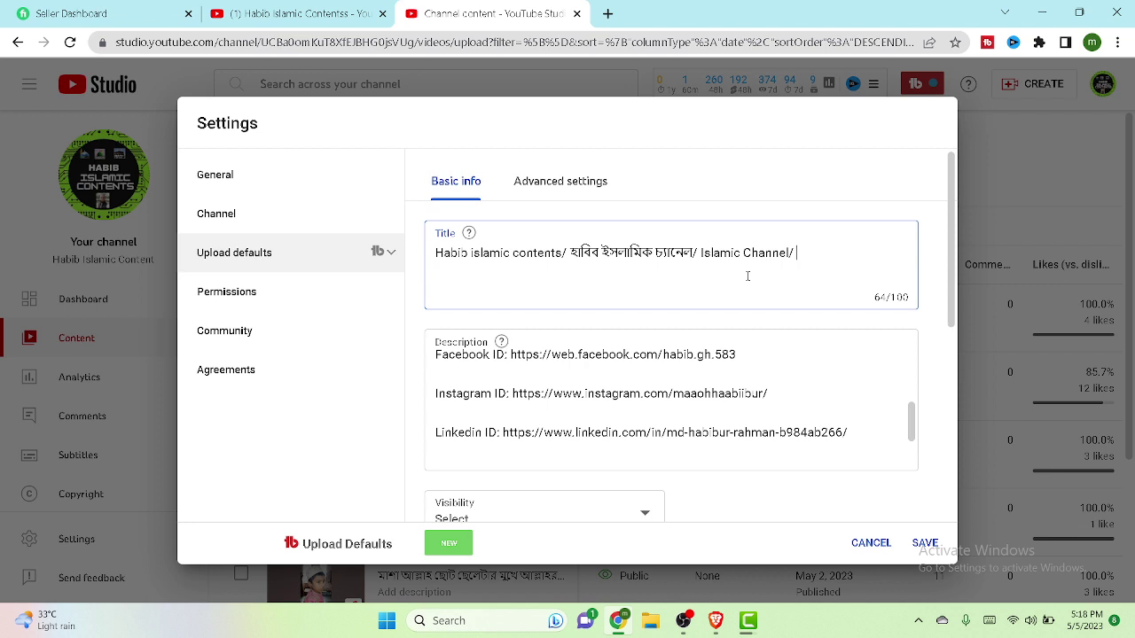
pyautogui.click(565, 255)
pyautogui.click(795, 260)
pyautogui.hotkey('ctrl', 'v')
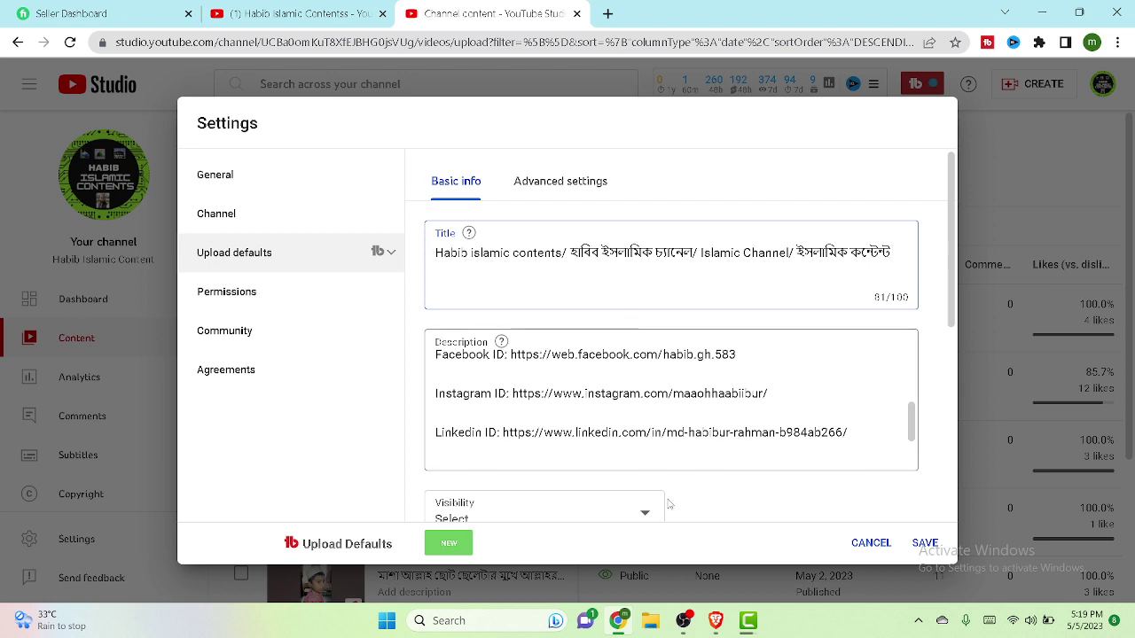
# - Append a slash after "ইসলামিক কন্টেন্ট" in the default title using the touch keyboard
pyautogui.click(918, 621)
pyautogui.click(988, 620)
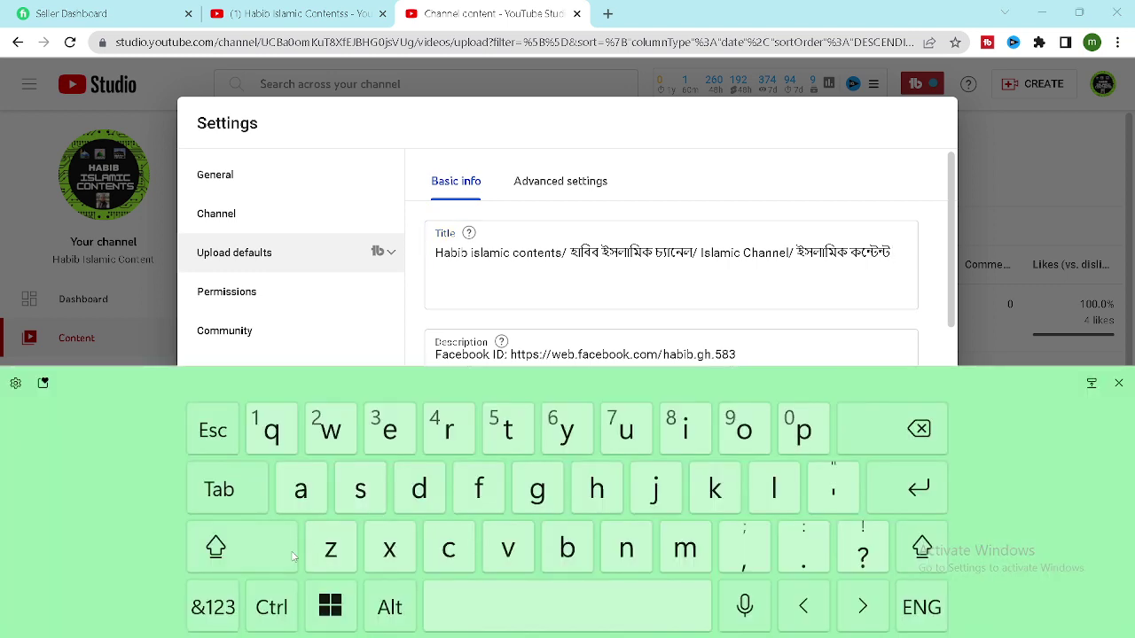
pyautogui.click(202, 612)
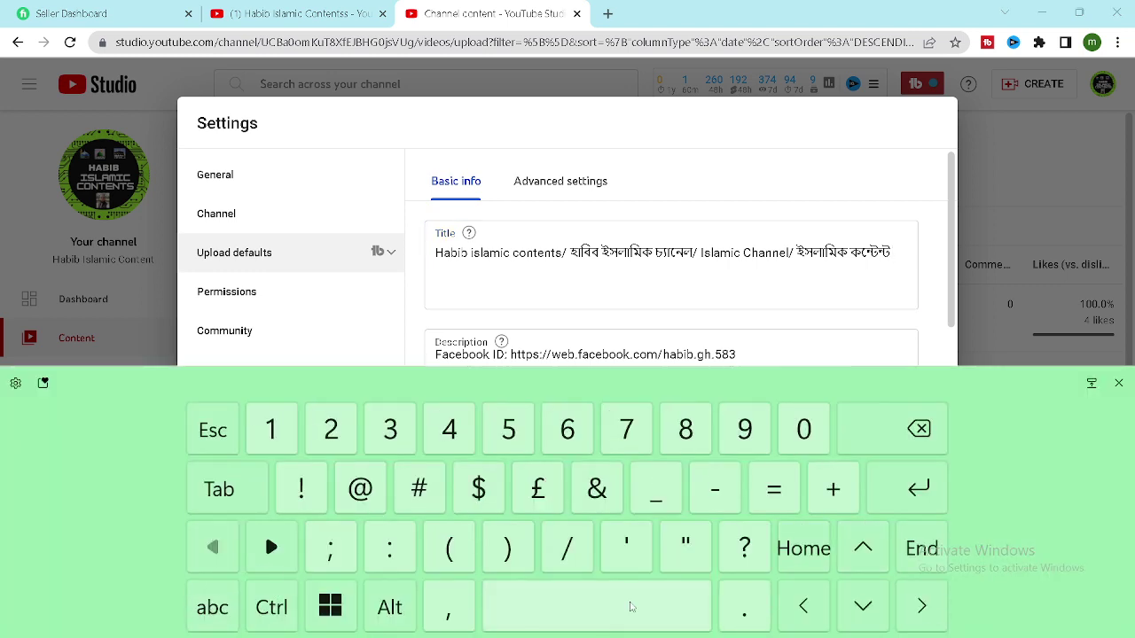
pyautogui.click(567, 547)
pyautogui.click(567, 557)
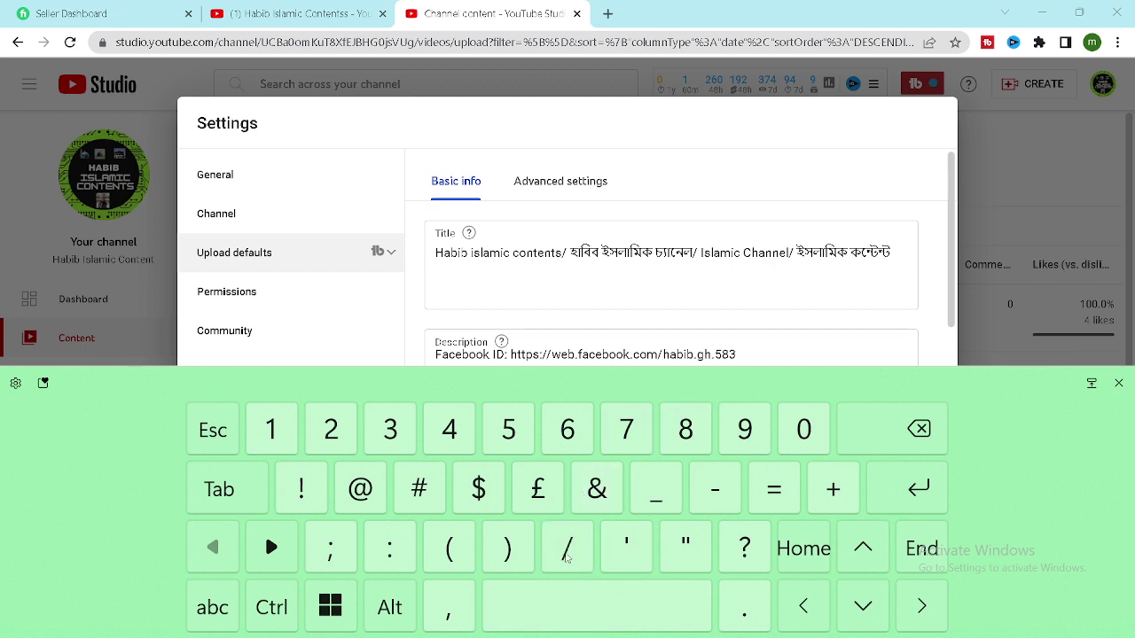
pyautogui.click(896, 290)
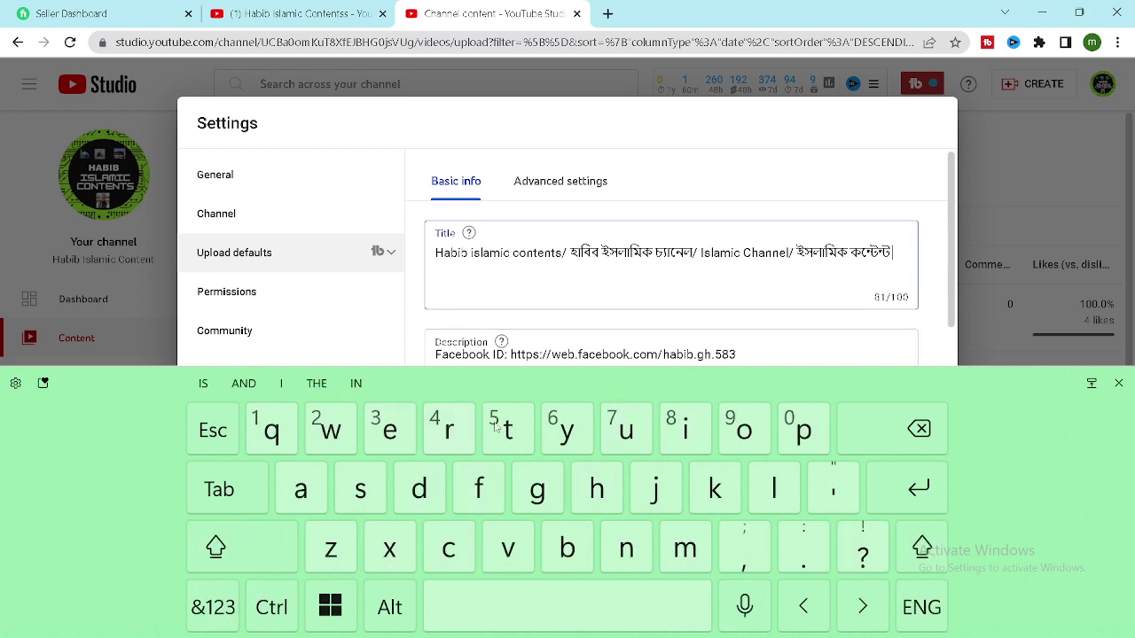
pyautogui.click(1024, 390)
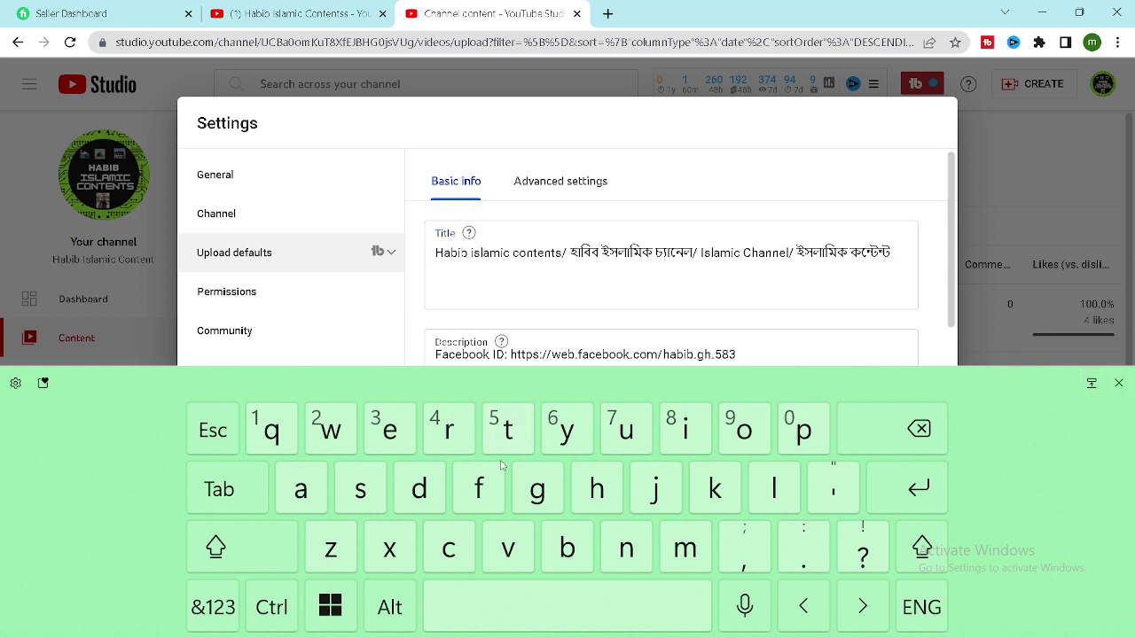
pyautogui.click(213, 607)
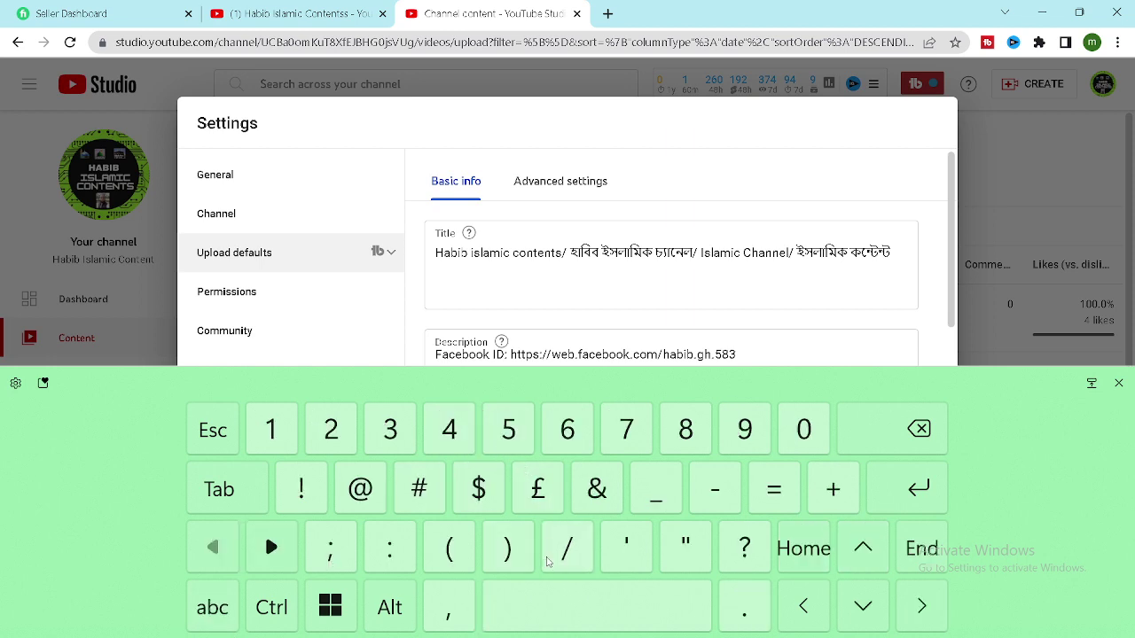
pyautogui.click(832, 297)
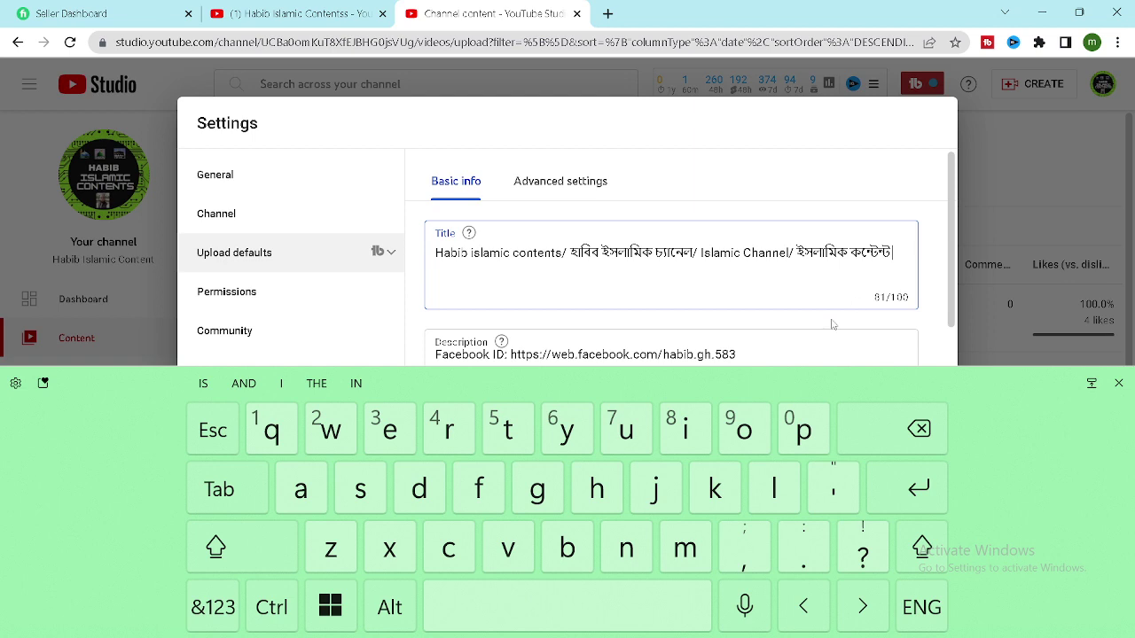
pyautogui.click(213, 607)
pyautogui.click(560, 544)
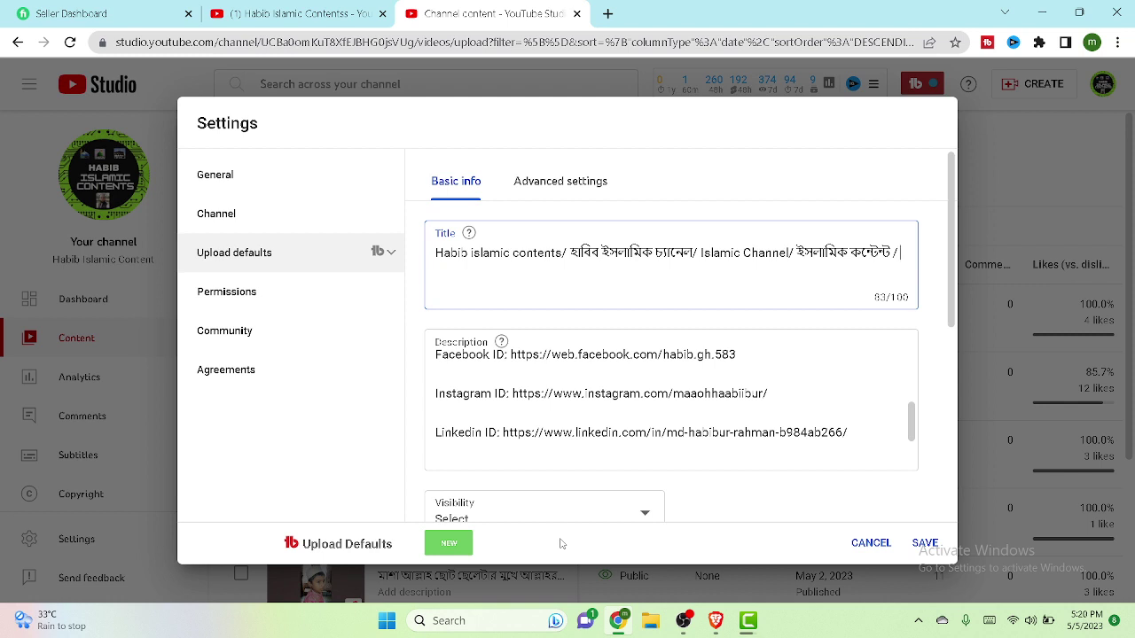
# - Add the word "habib" after the last slash in the default title
pyautogui.write('han')
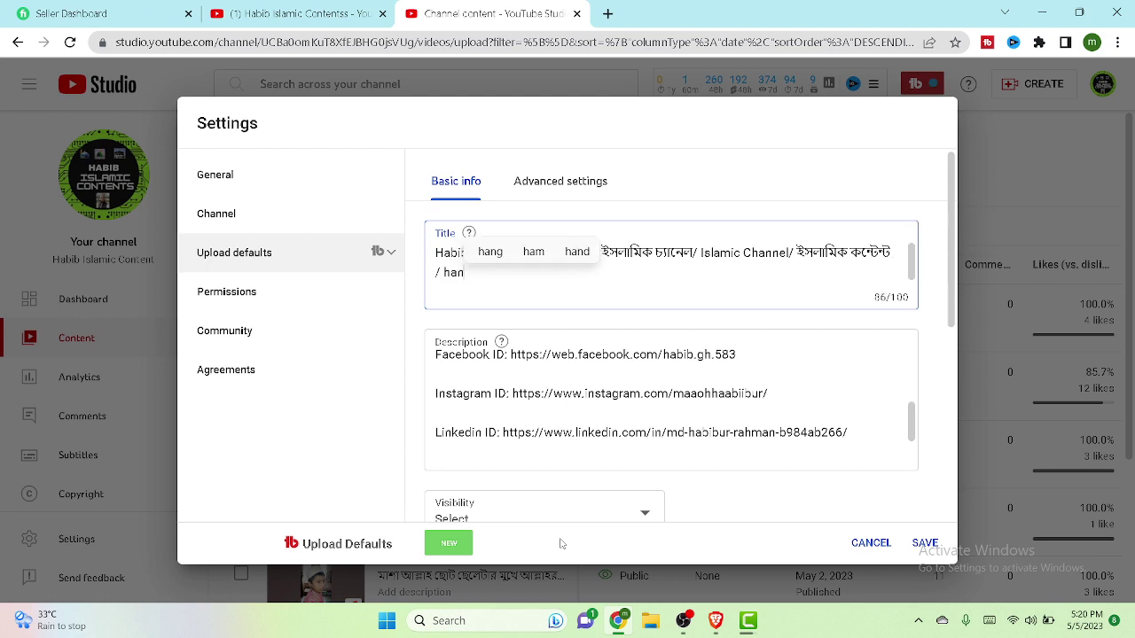
pyautogui.press('BackSpace')
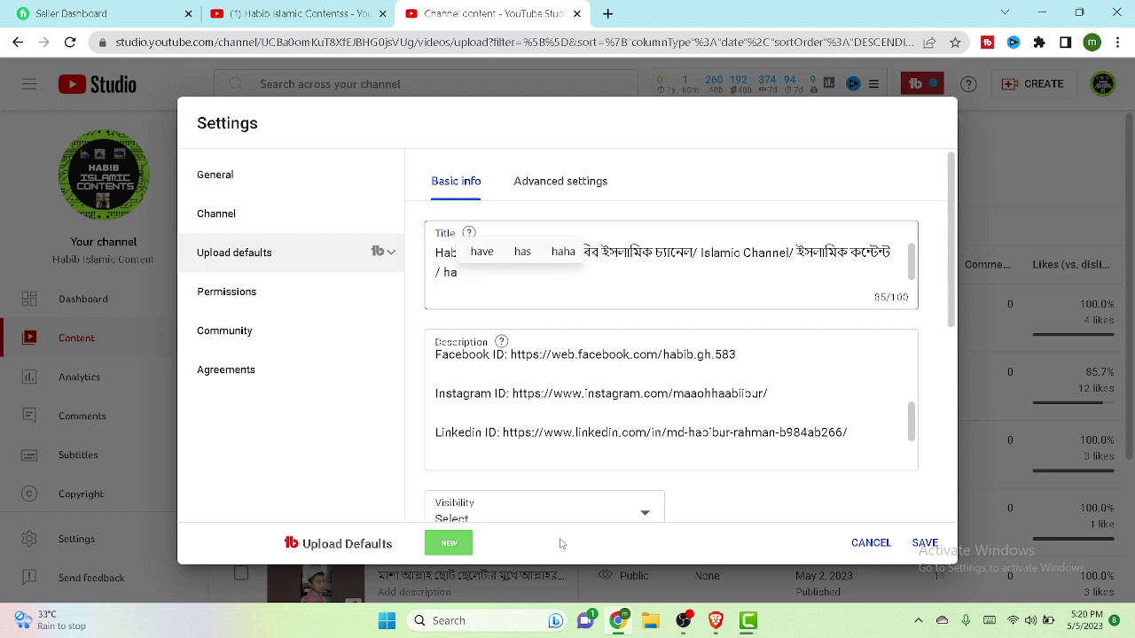
pyautogui.write('bib ')
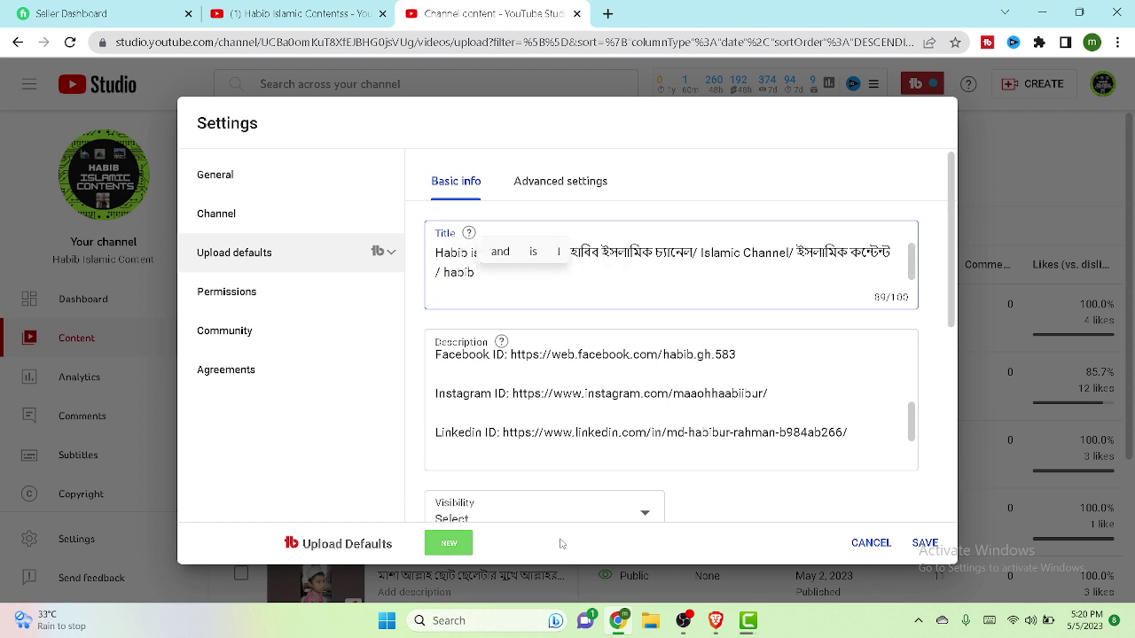
# - Complete the default upload title so that it ends with "habib channel."
pyautogui.write('channe')
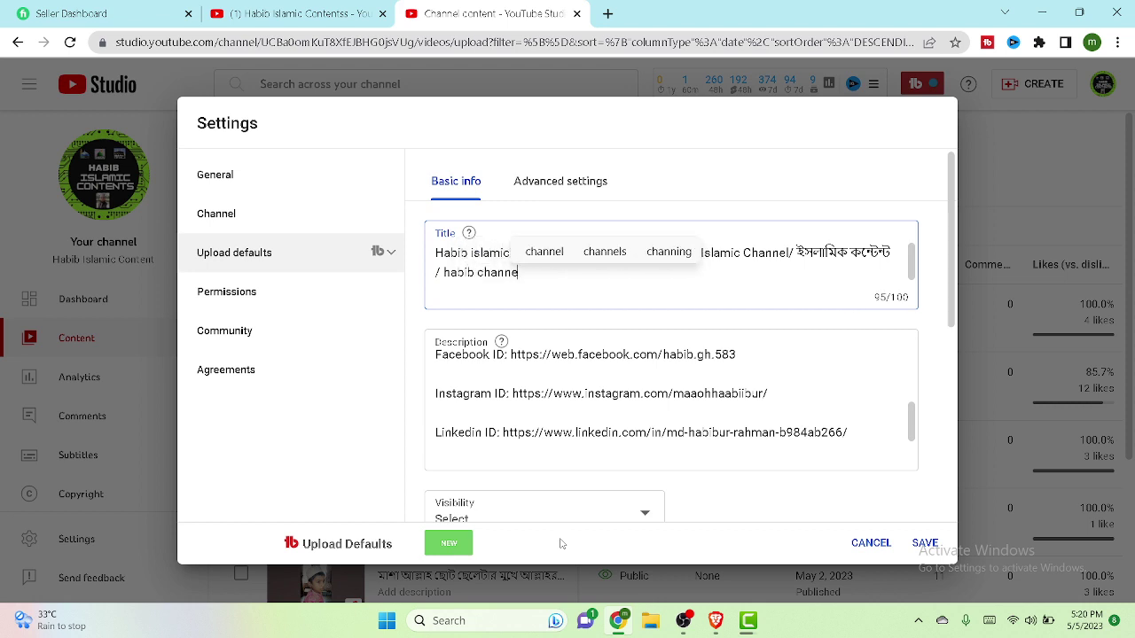
pyautogui.write('l')
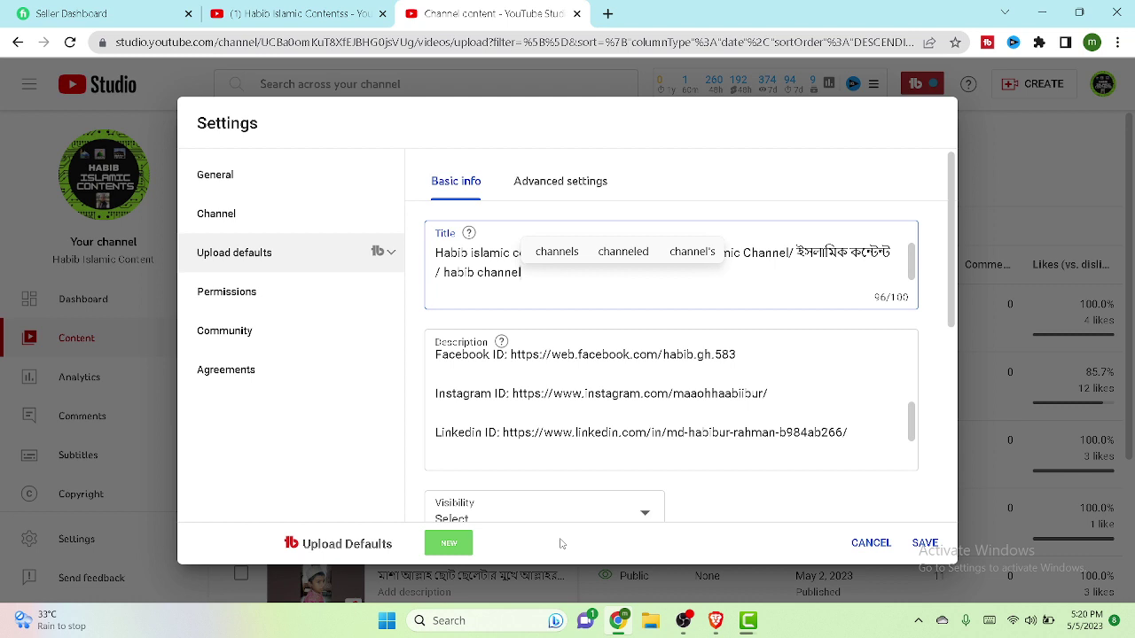
pyautogui.write('.')
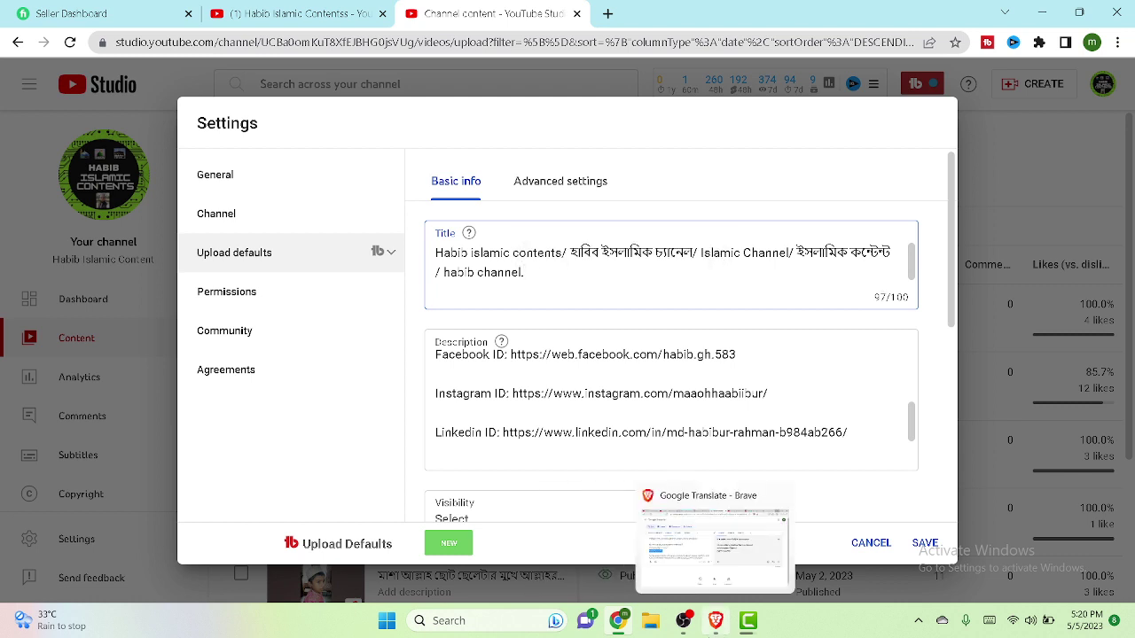
# - Add the default tag "ইসলামিক কন্টেন্ট" and remove the tag "Olider porichoy"
pyautogui.scroll(-1, 566, 371)
pyautogui.scroll(2, 576, 306)
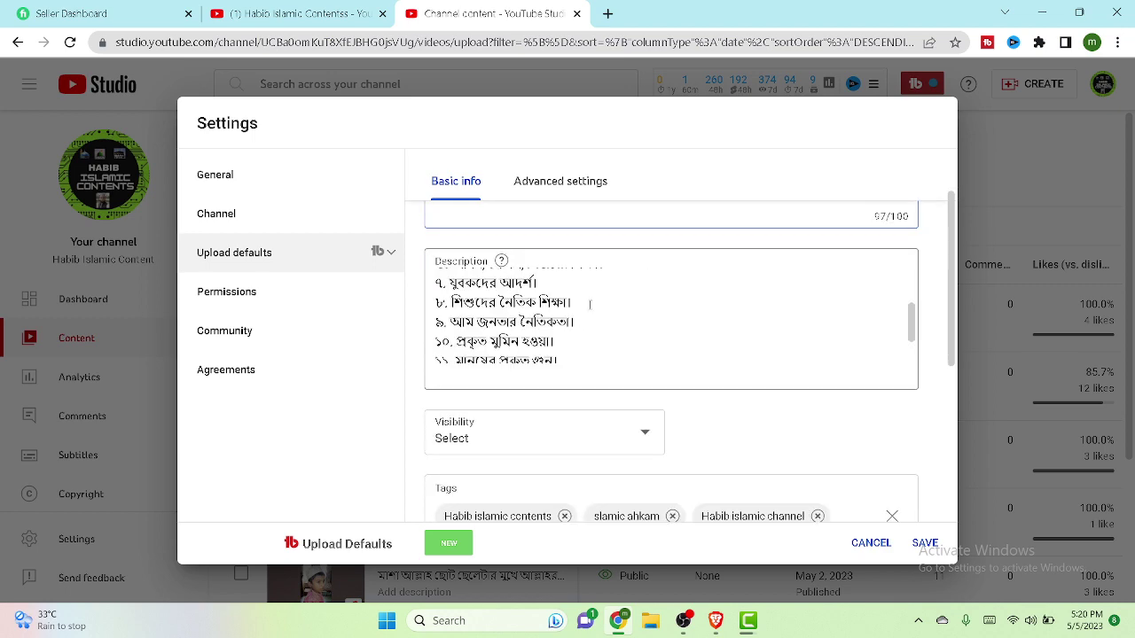
pyautogui.scroll(-1, 588, 306)
pyautogui.scroll(-4, 515, 431)
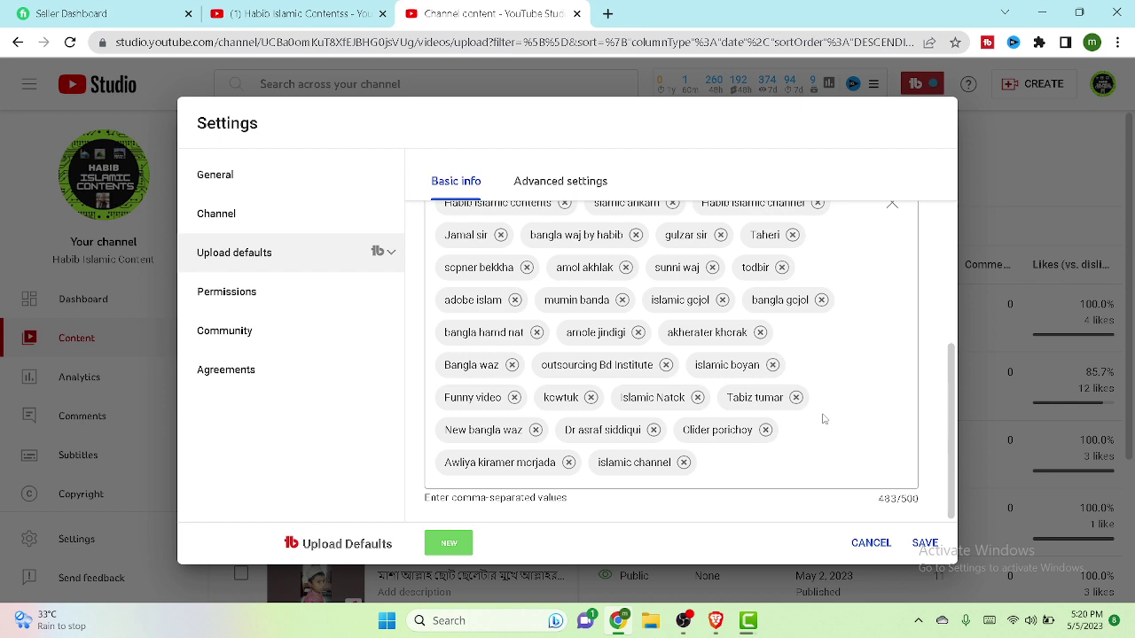
pyautogui.scroll(3, 823, 419)
pyautogui.scroll(-1, 824, 419)
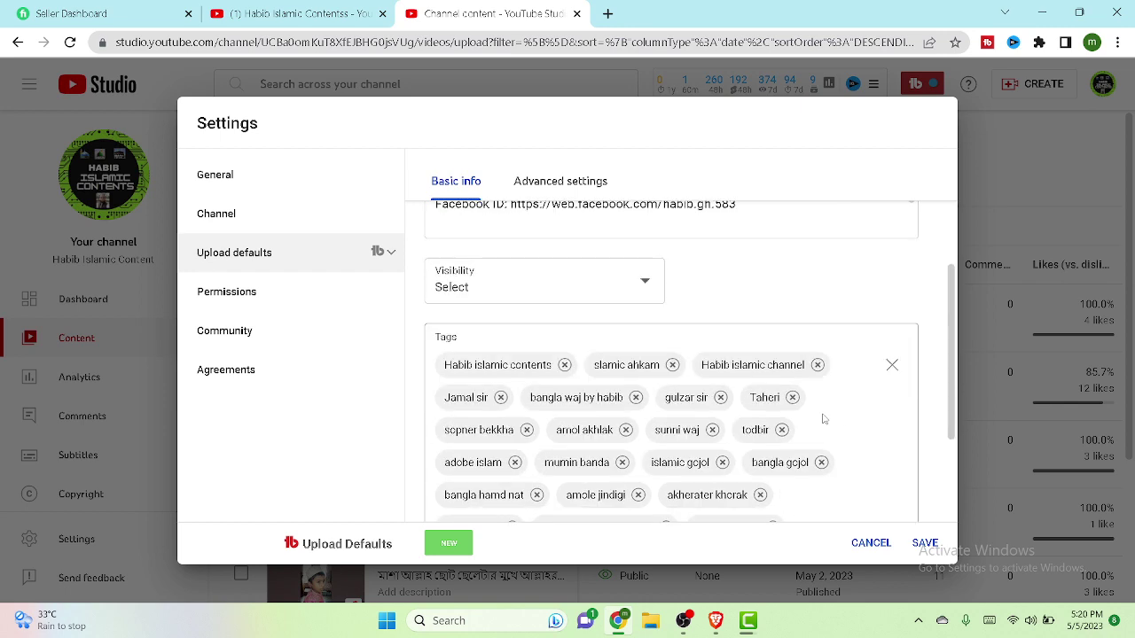
pyautogui.scroll(-2, 824, 418)
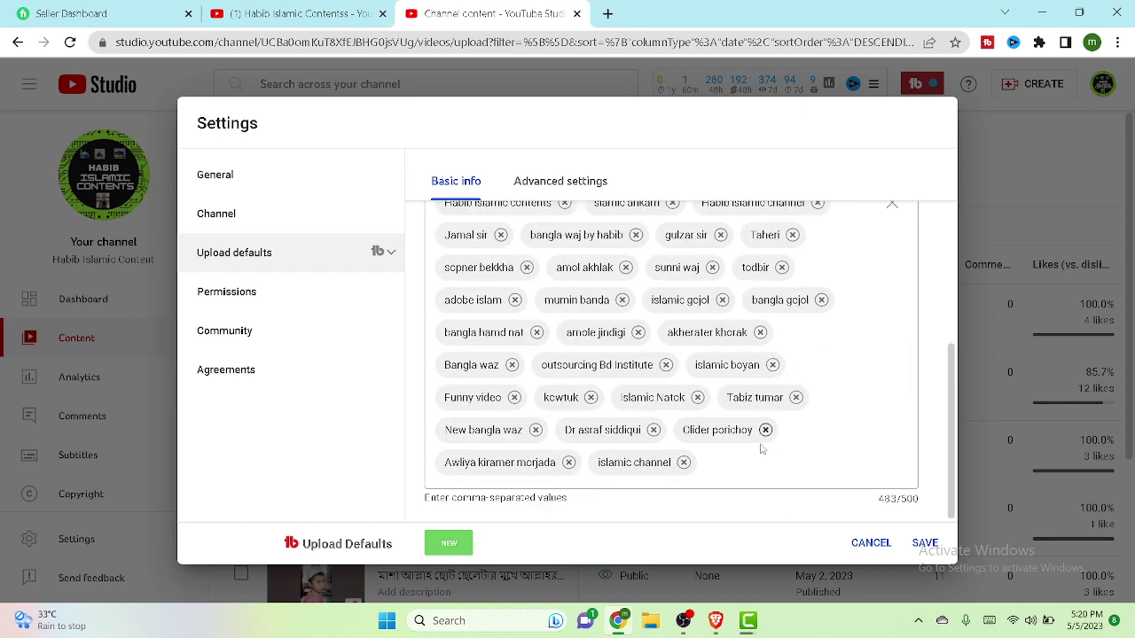
pyautogui.click(710, 464)
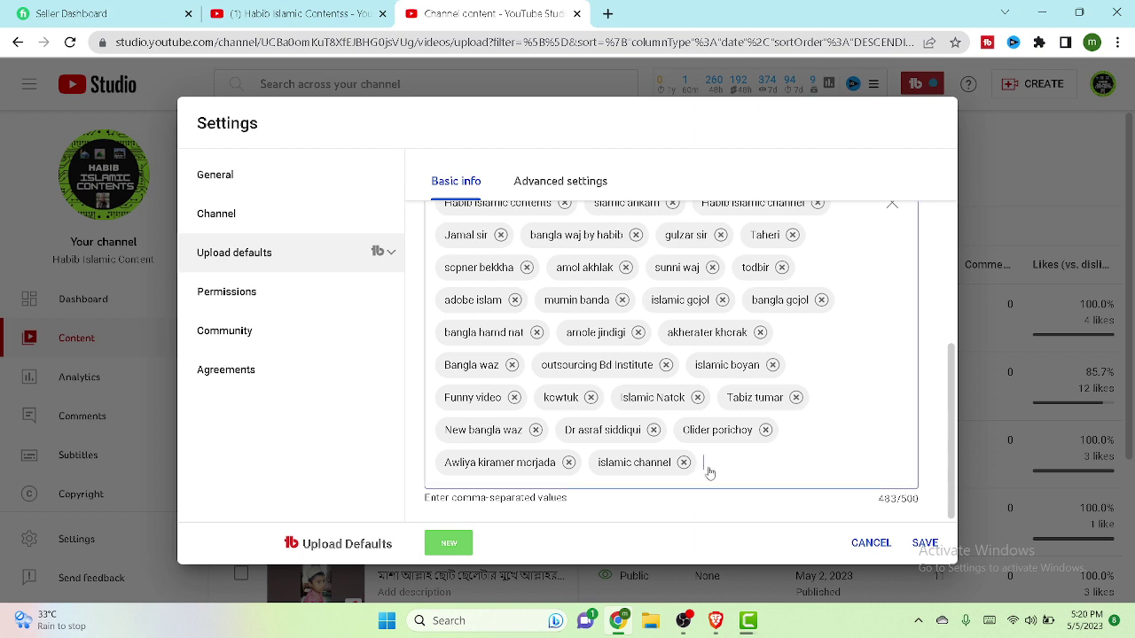
pyautogui.write('ইসলামিক কন্টেন্ট')
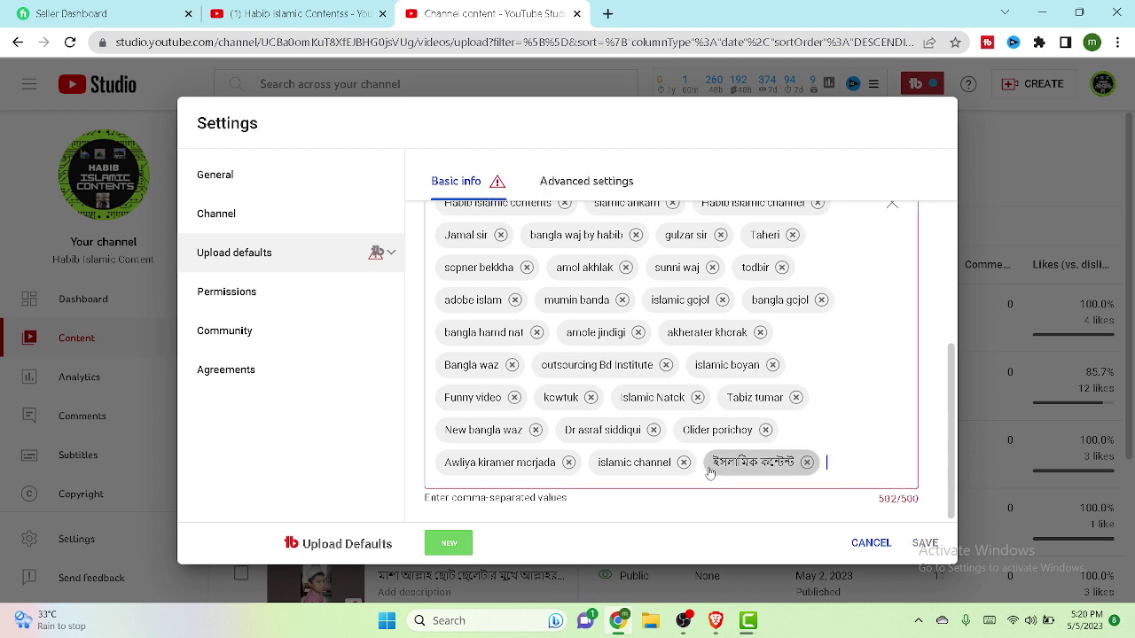
pyautogui.click(767, 430)
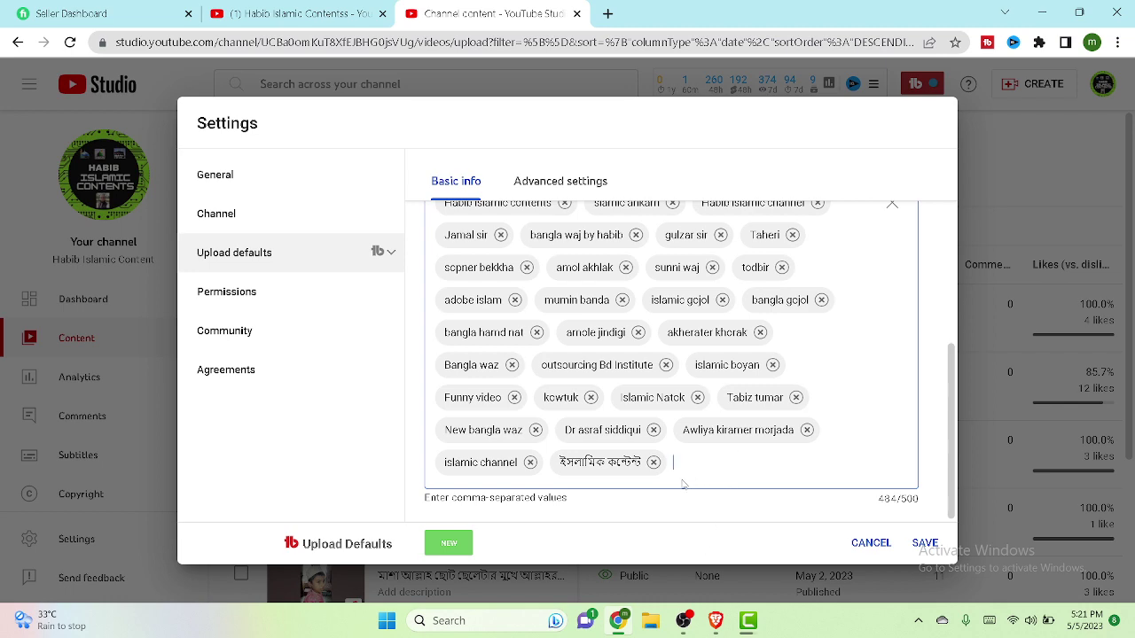
# - Copy "হাবিব ইসলামিক চ্যানেল" from Google Translate in Brave and add it as a default upload tag in YouTube Studio
pyautogui.moveTo(715, 621)
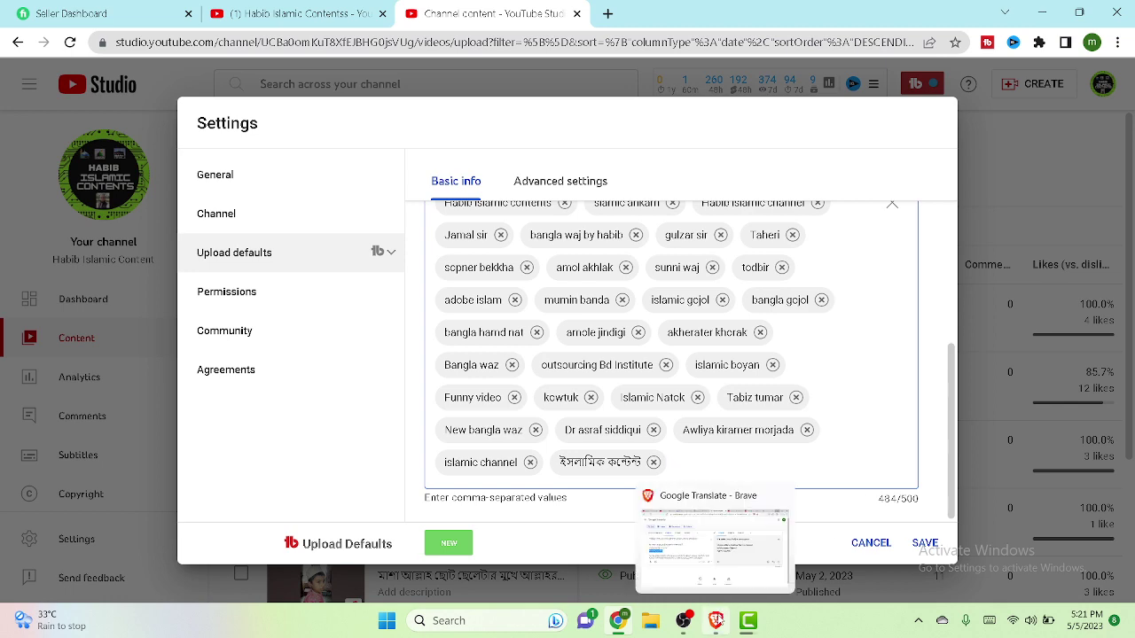
pyautogui.click(709, 545)
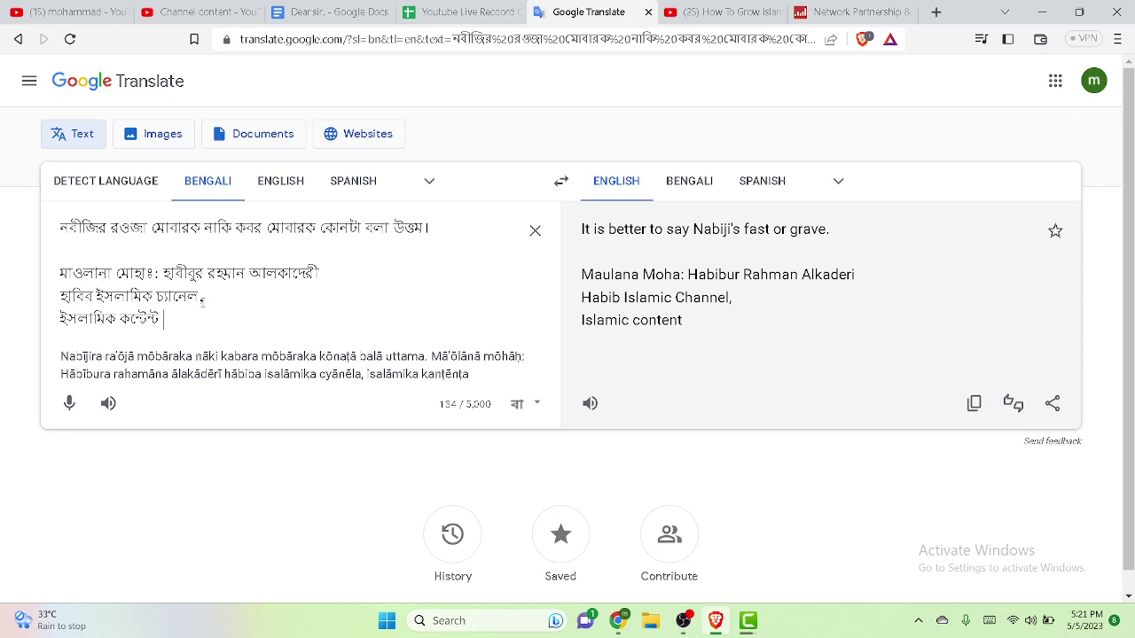
pyautogui.moveTo(198, 298); pyautogui.dragTo(43, 300)
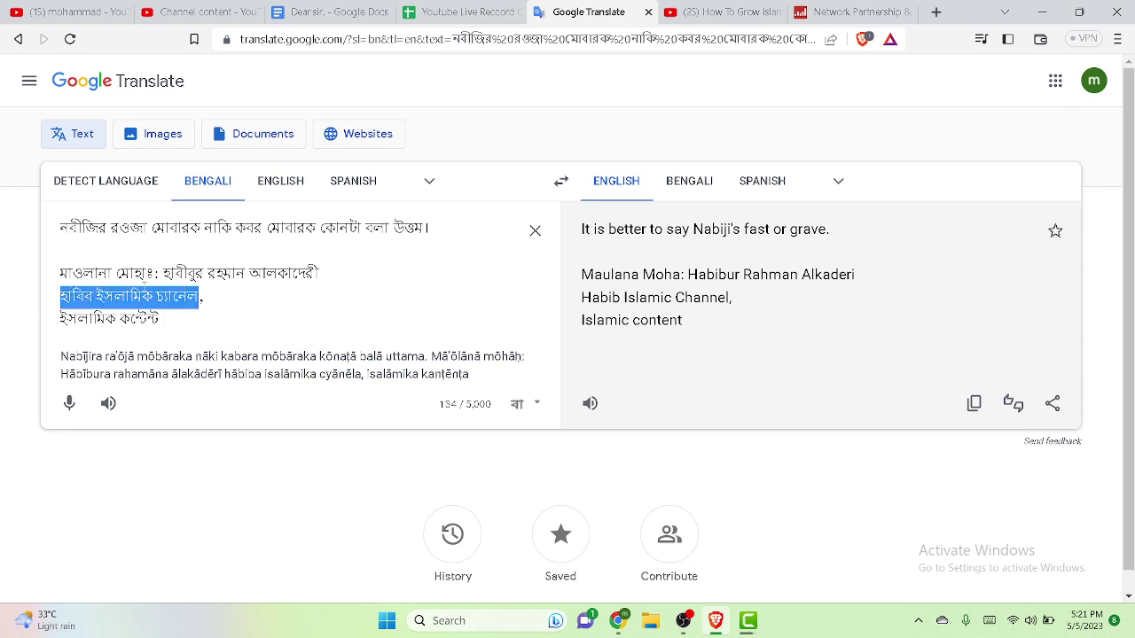
pyautogui.rightClick(133, 301)
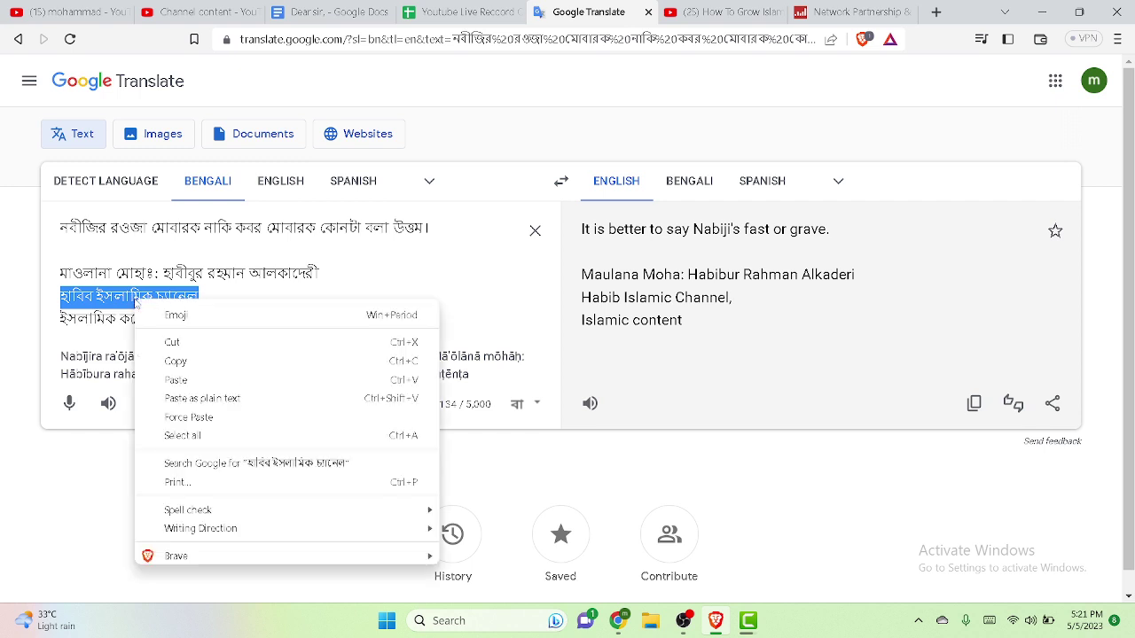
pyautogui.click(181, 360)
pyautogui.click(718, 626)
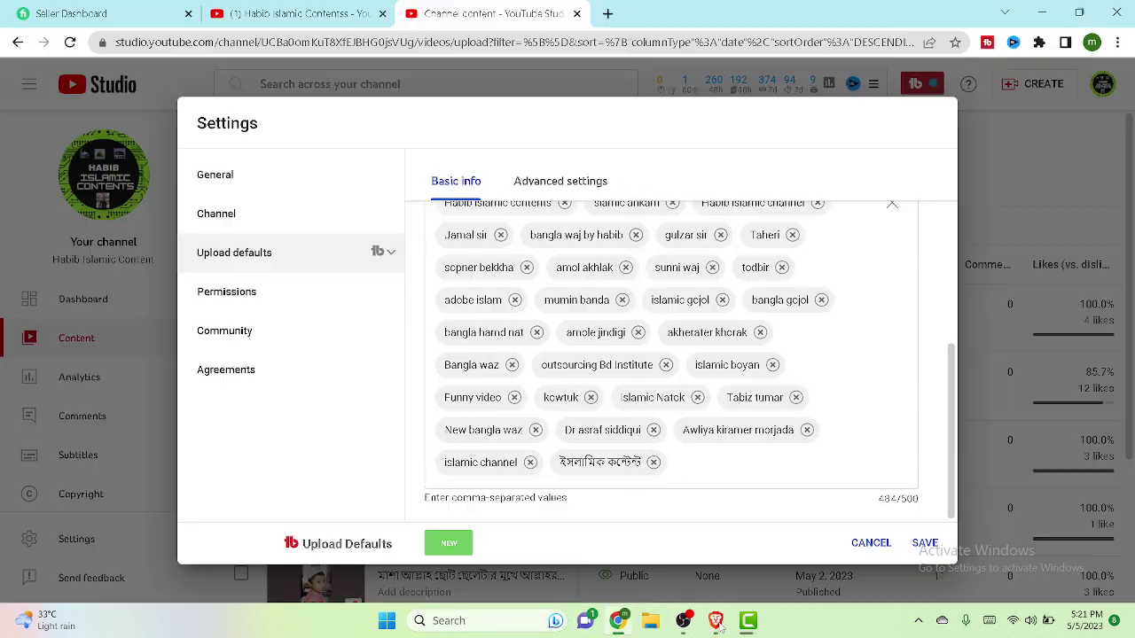
pyautogui.moveTo(724, 625)
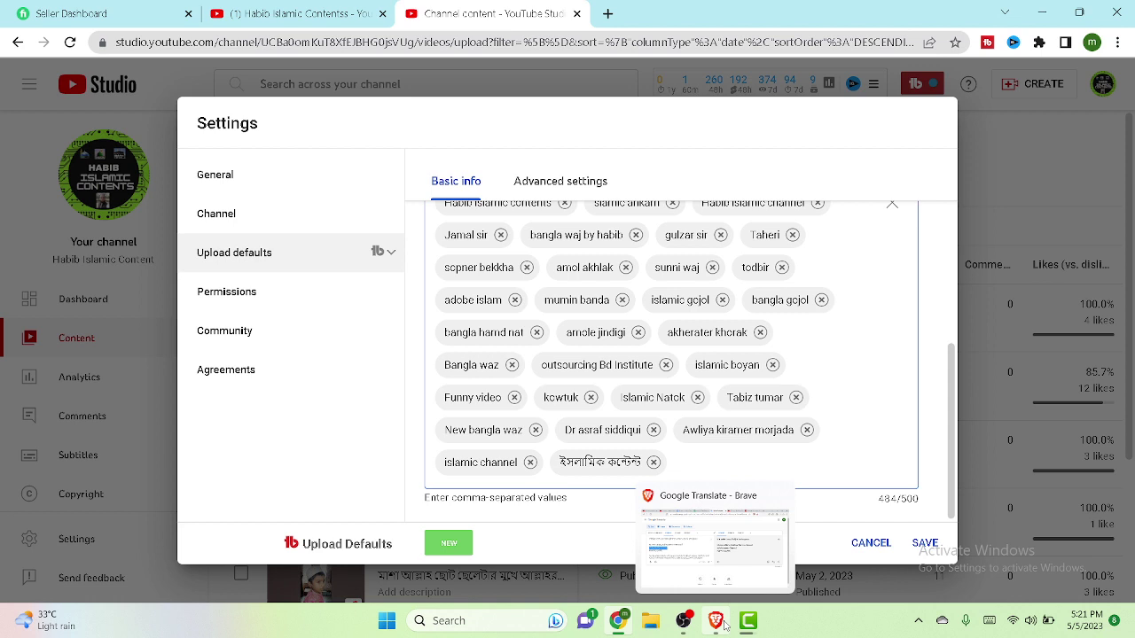
pyautogui.hotkey('ctrl', 'v')
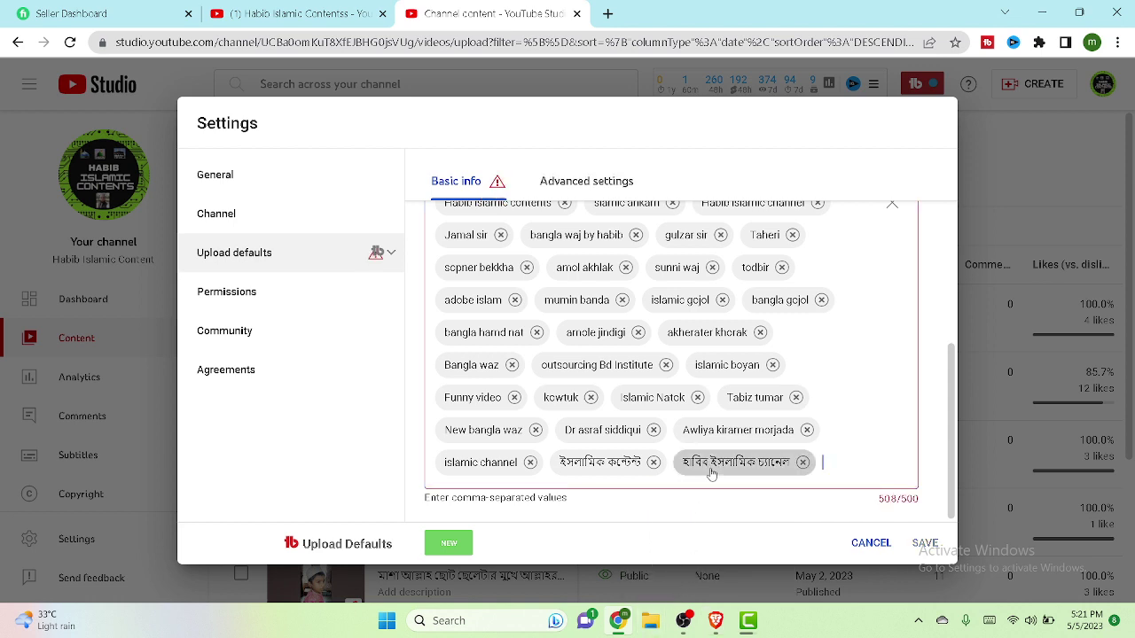
# - Shorten the last default tag to "ইসলামিক চ্যানেল" by removing its first word
pyautogui.press('BackSpace')
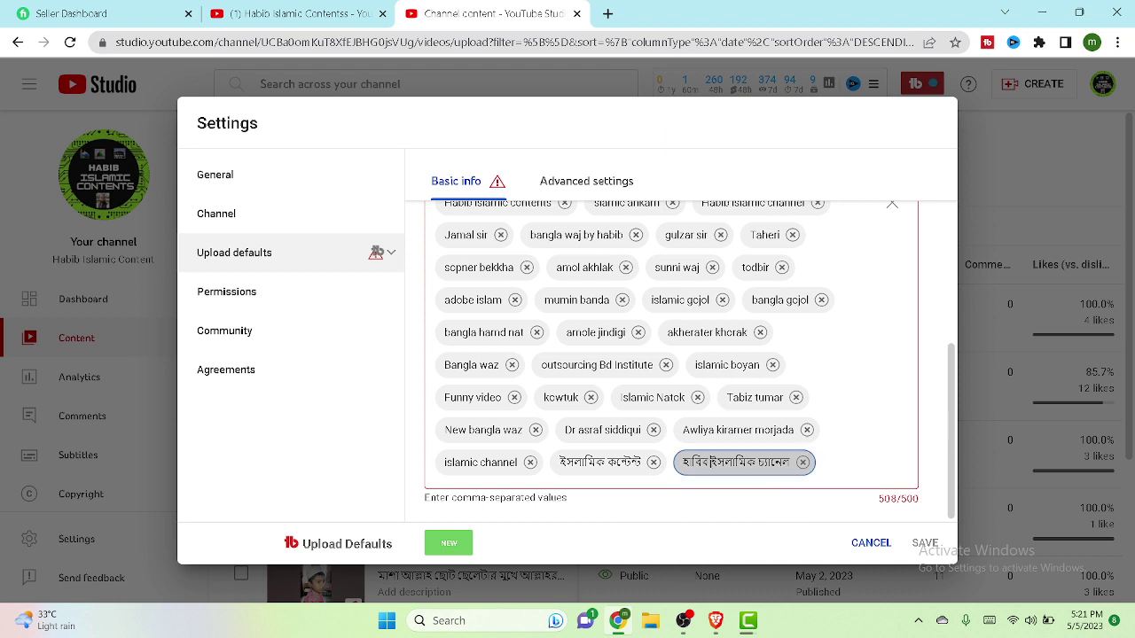
pyautogui.press('BackSpace')
pyautogui.press('BackSpace')
pyautogui.press('BackSpace')
pyautogui.press('BackSpace')
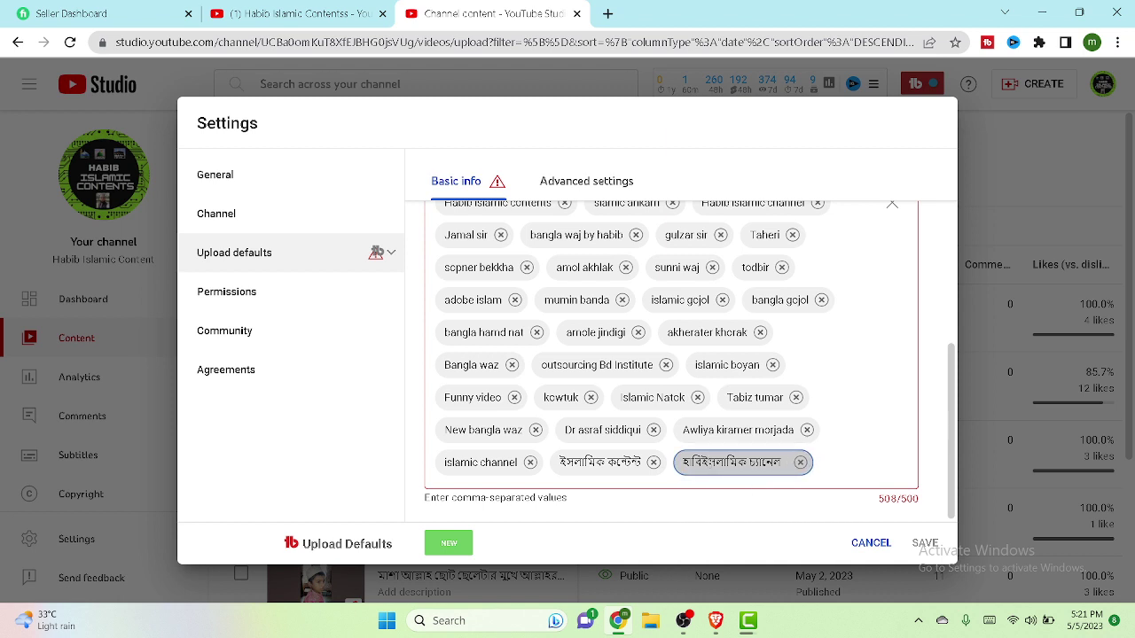
pyautogui.press('BackSpace')
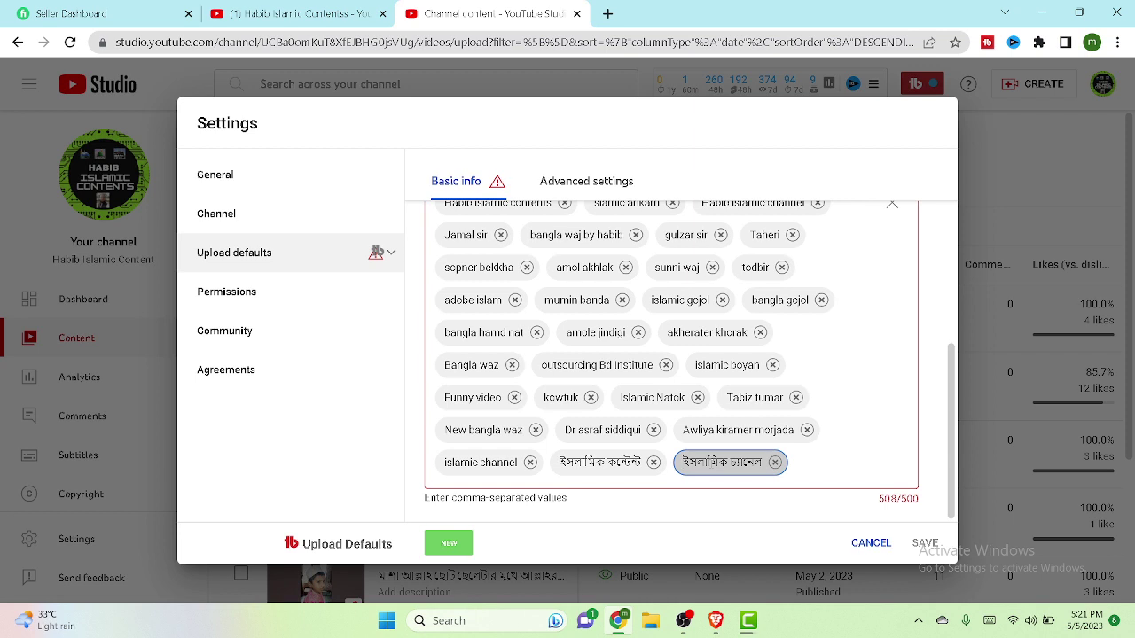
pyautogui.click(806, 463)
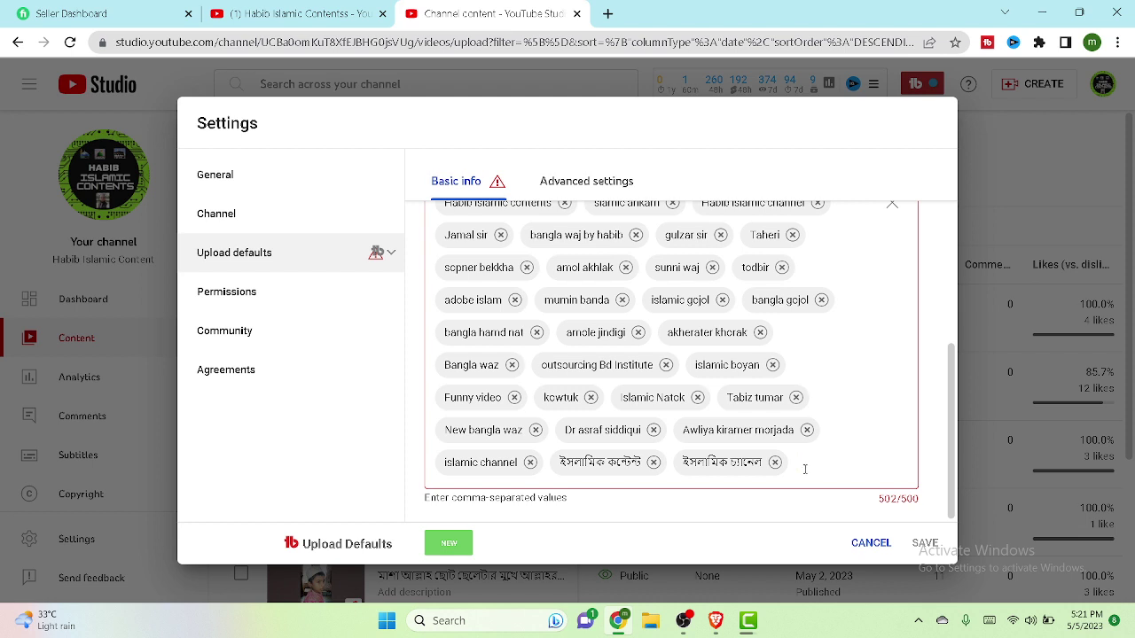
# - Remove the "kowtuk" tag and save the upload default settings
pyautogui.click(590, 397)
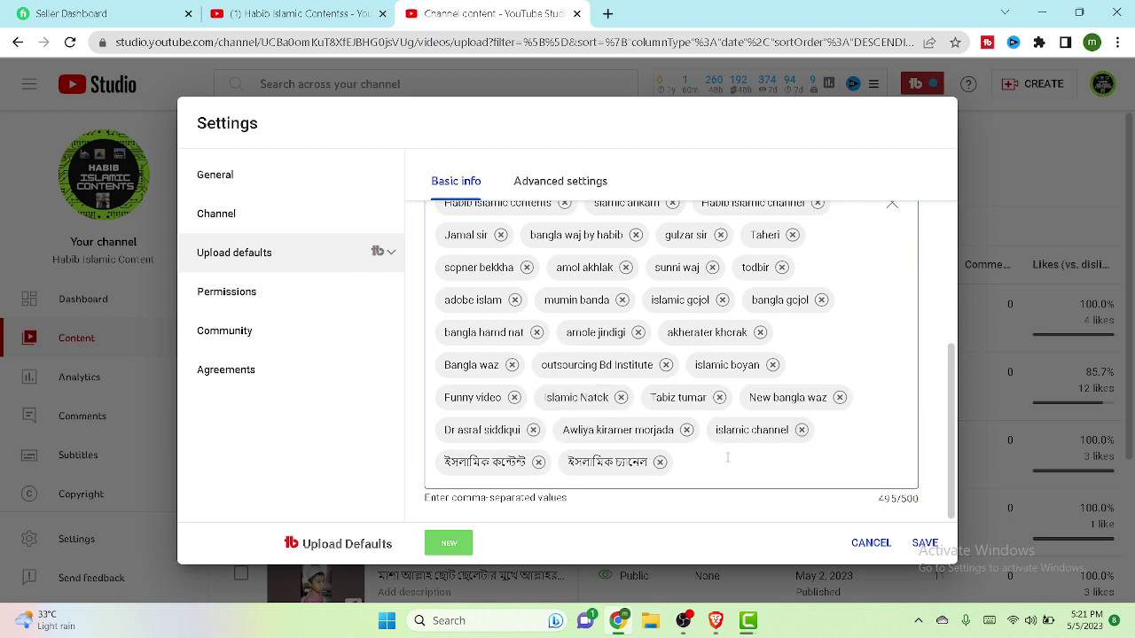
pyautogui.click(924, 542)
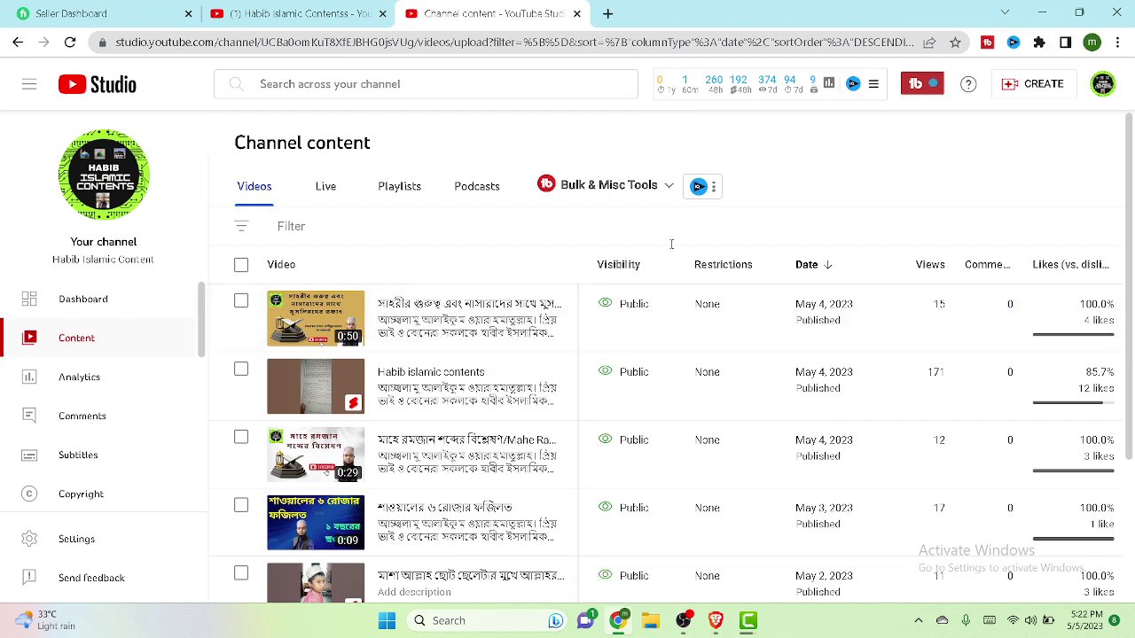
# - Switch to Brave and play the open YouTube video "How To Grow Islamic Channel On YouTube Fast"
pyautogui.click(1042, 14)
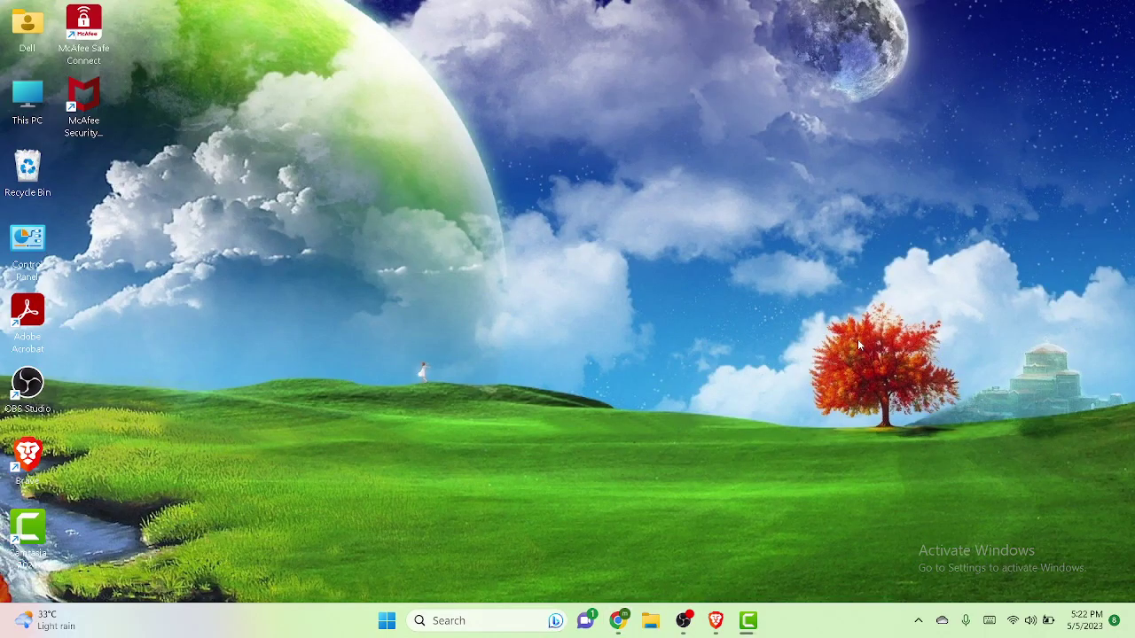
pyautogui.click(716, 621)
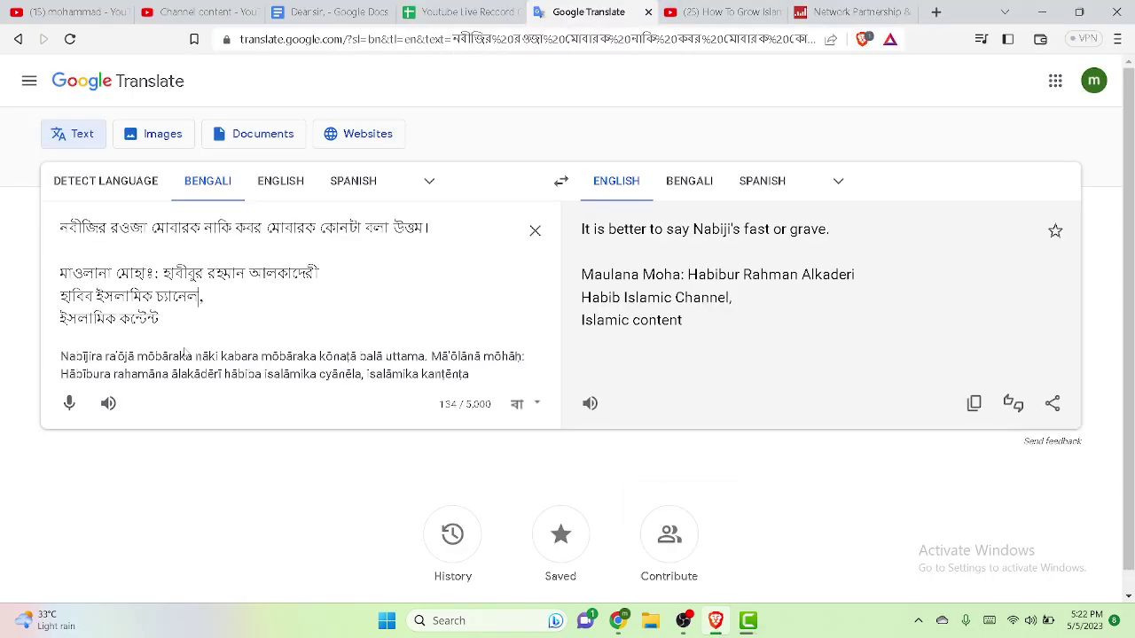
pyautogui.click(743, 12)
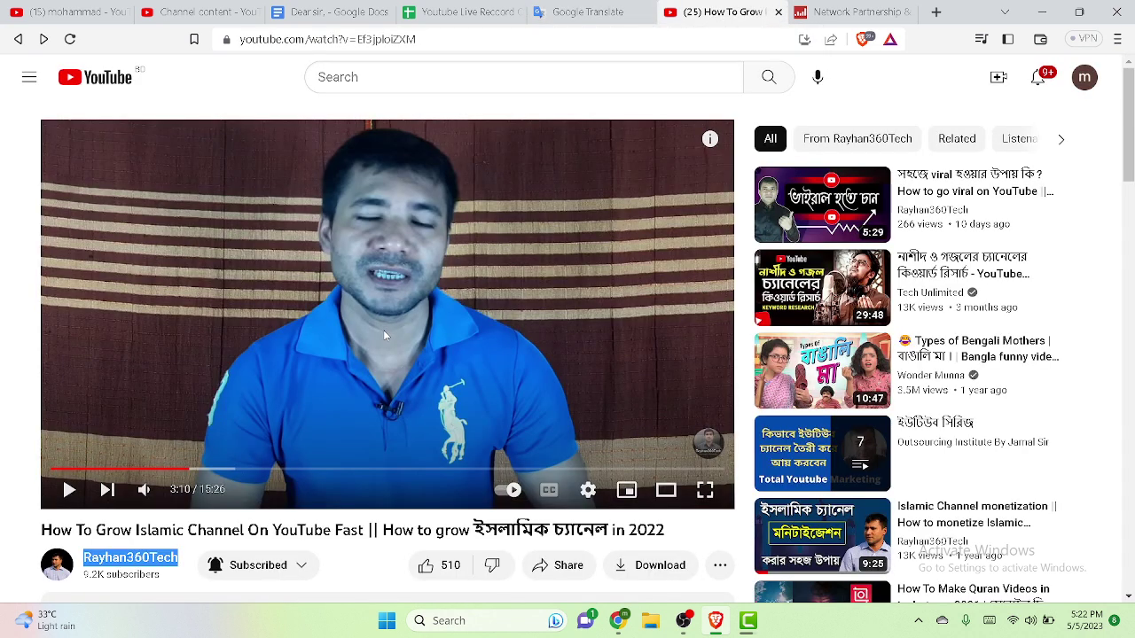
pyautogui.click(383, 330)
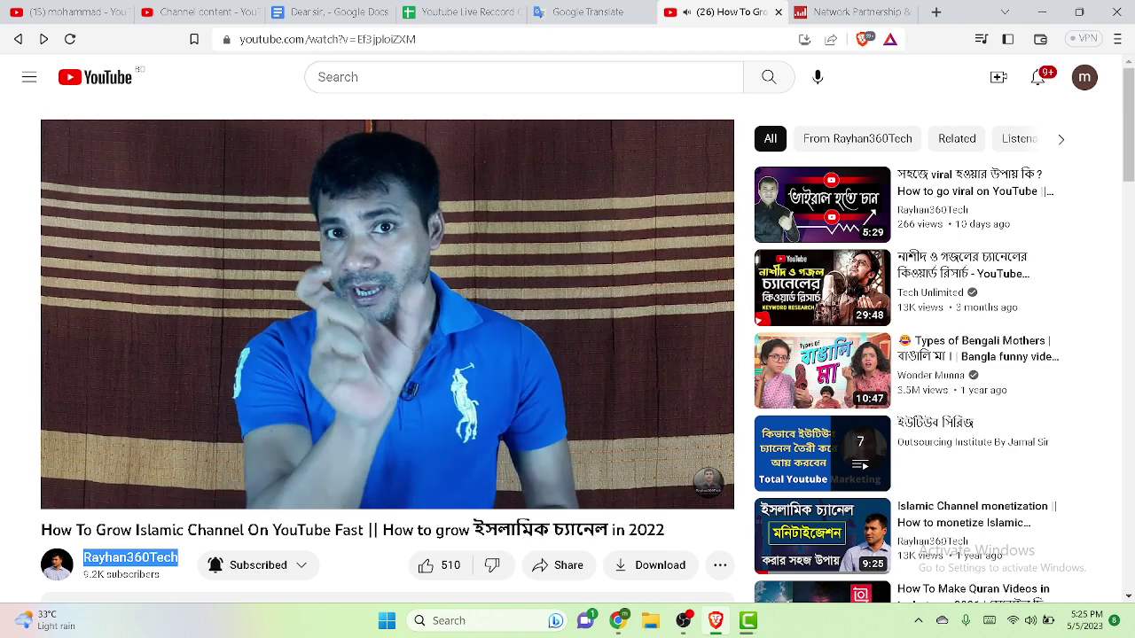
# - Check the rendering progress of the Camtasia project and return to the YouTube video
pyautogui.moveTo(618, 623)
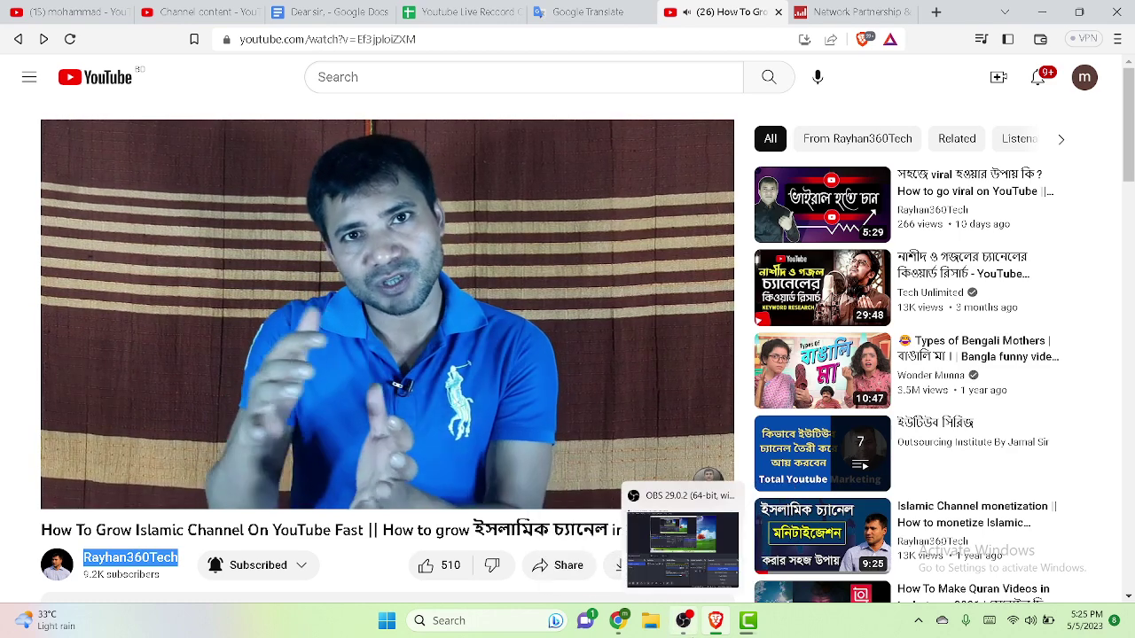
pyautogui.click(739, 623)
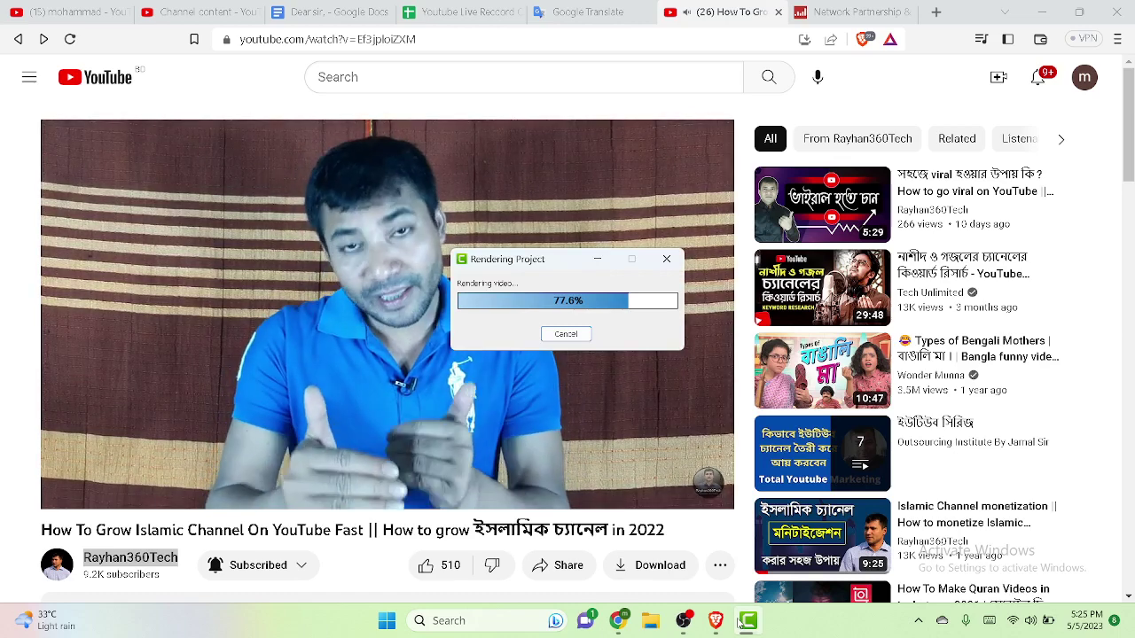
pyautogui.click(739, 623)
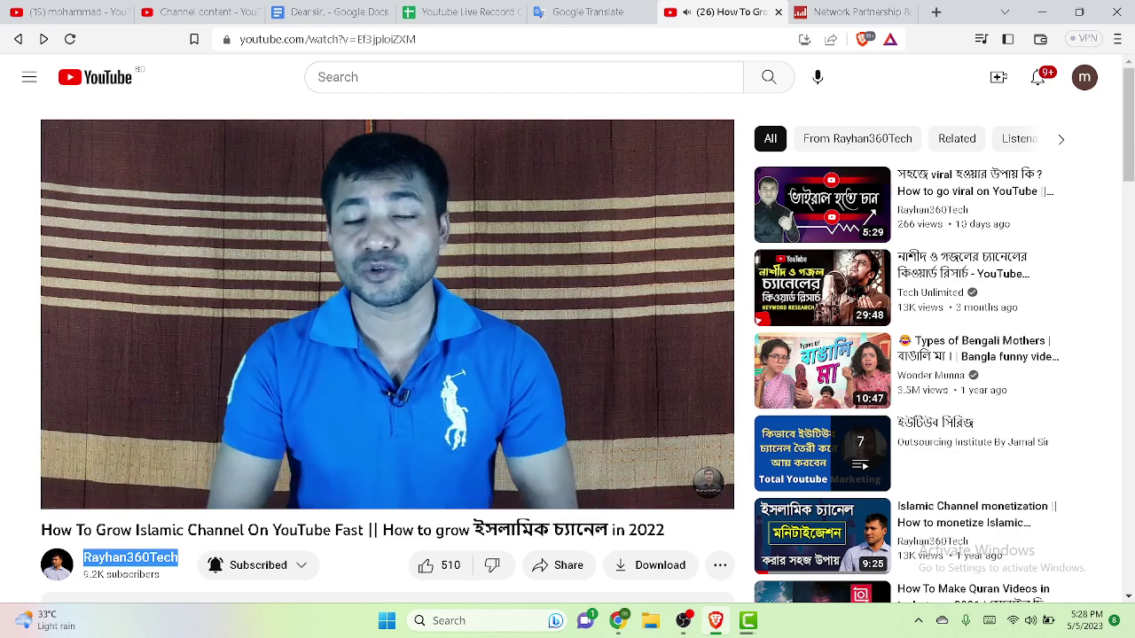
# - Pause and resume the Islamic channel growth video, and continue playback from about the 13:18 mark
pyautogui.click(352, 321)
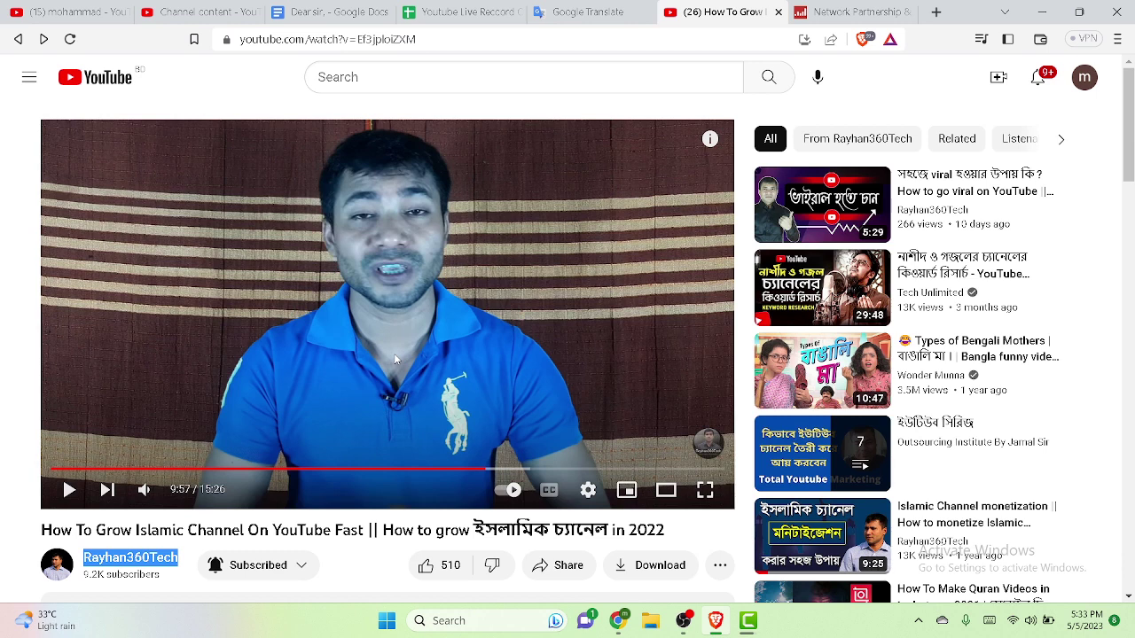
pyautogui.click(395, 359)
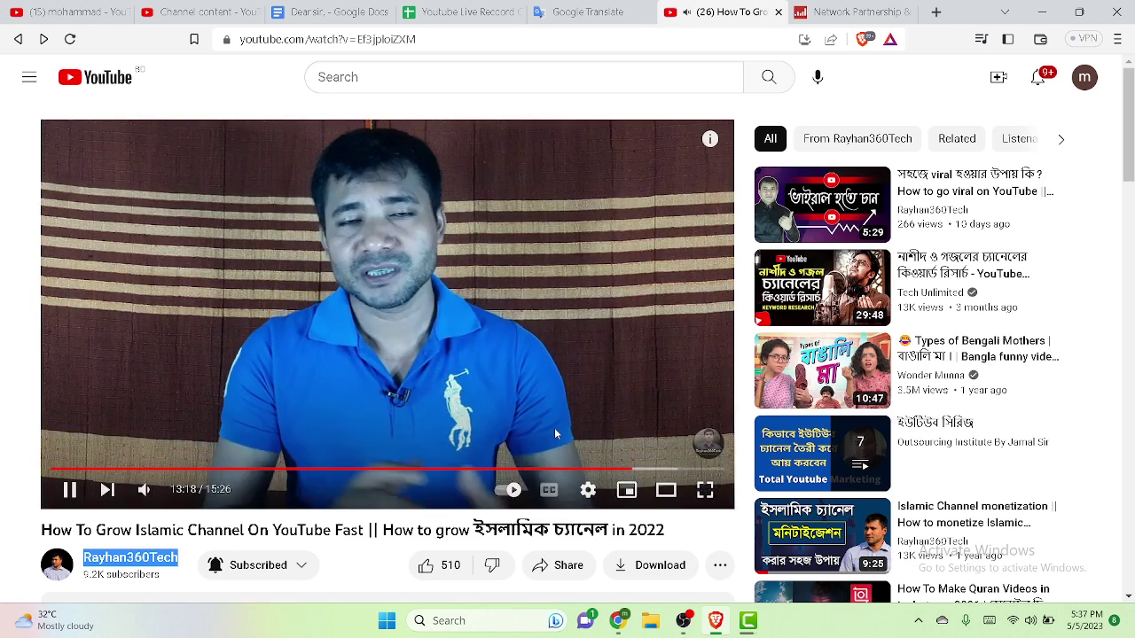
pyautogui.click(628, 471)
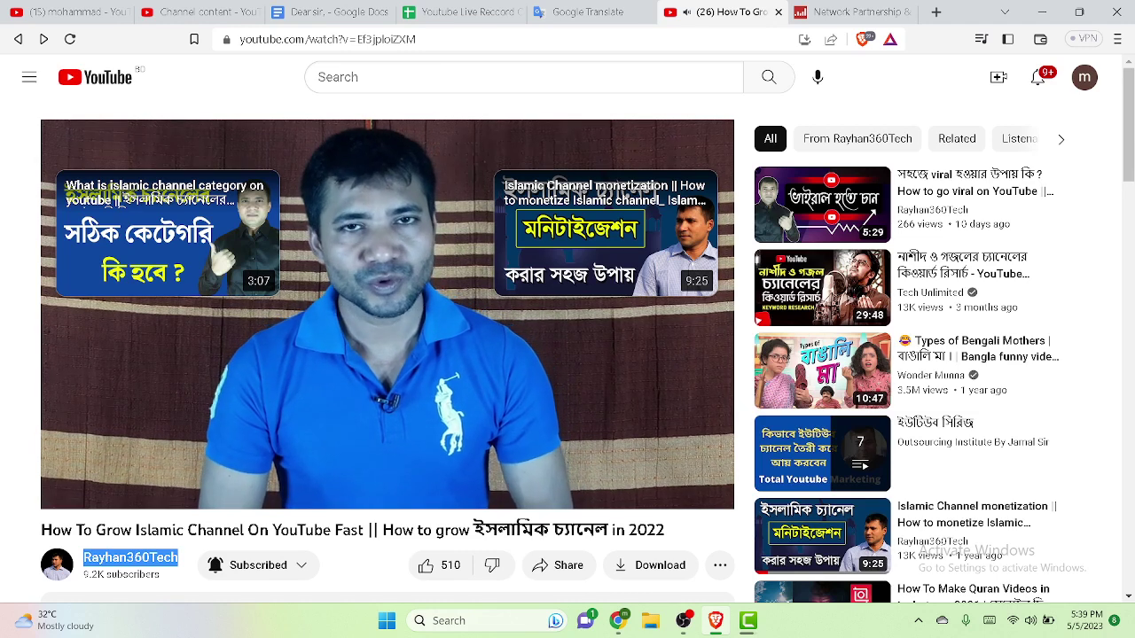
# - Open the suggested end-screen video "Islamic Channel monetization"
pyautogui.moveTo(262, 304)
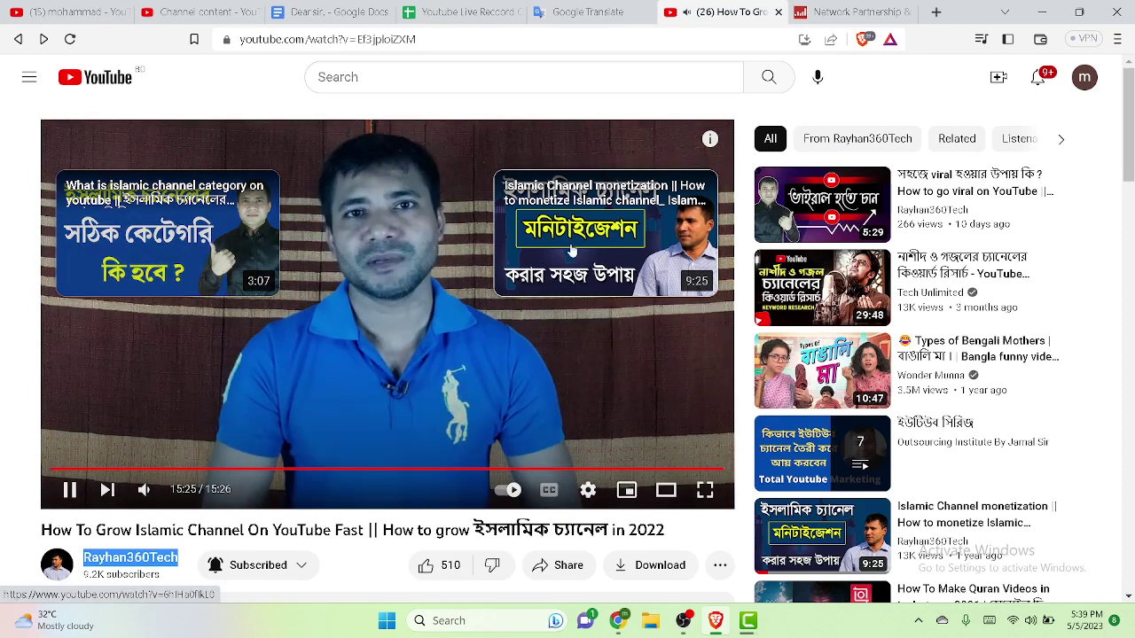
pyautogui.click(572, 254)
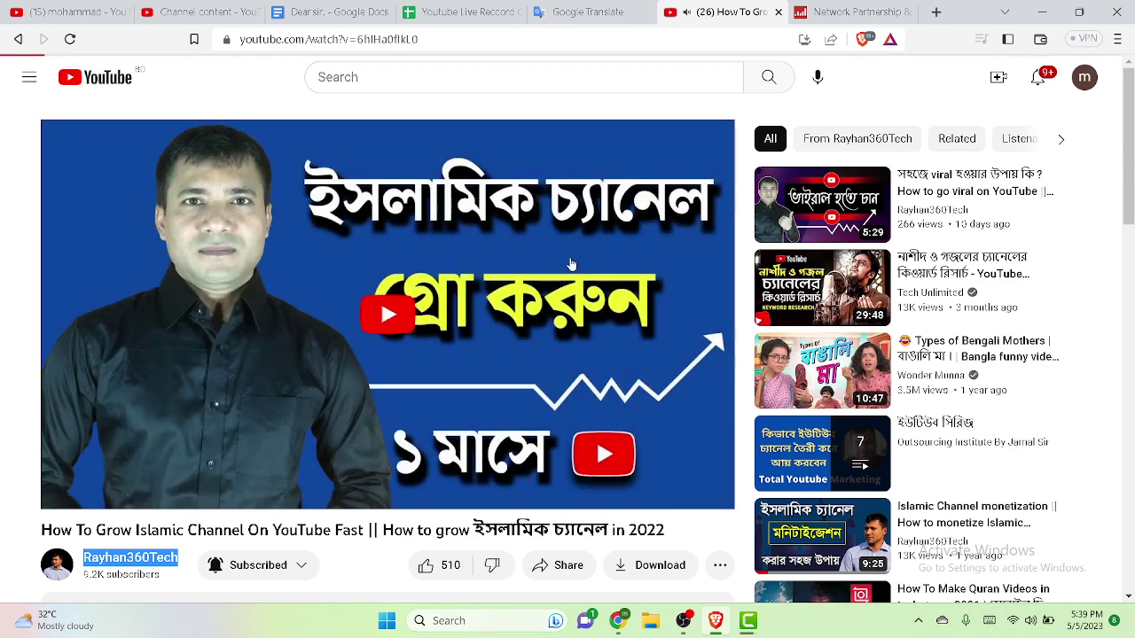
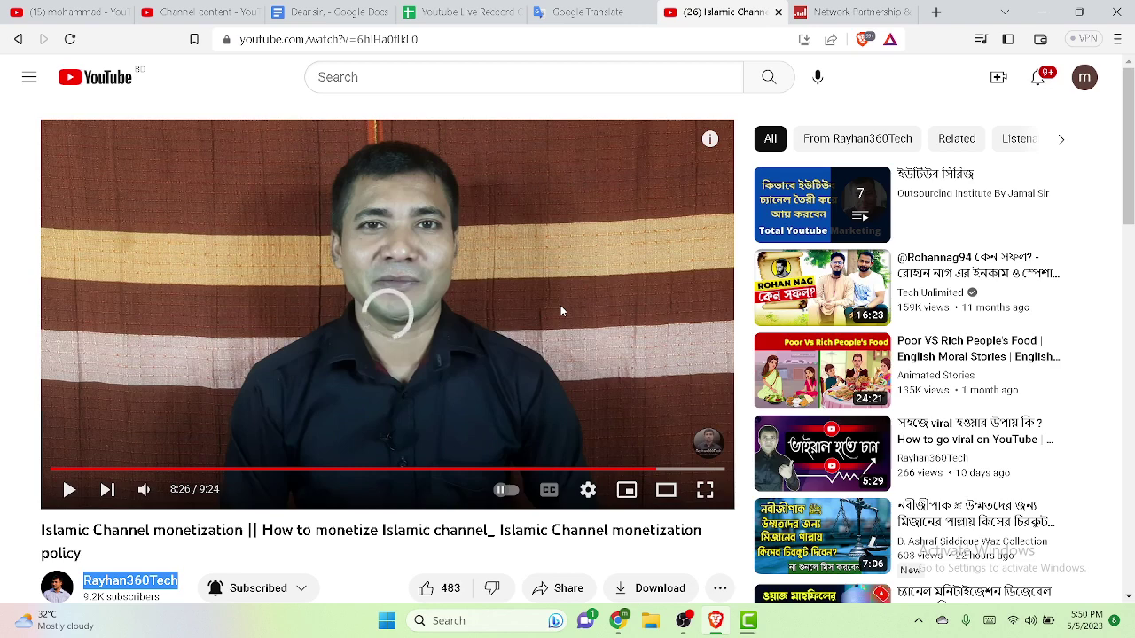
# - Resume the "Islamic Channel monetization" video to its end and open the Rayhan360Tech channel page
pyautogui.click(622, 295)
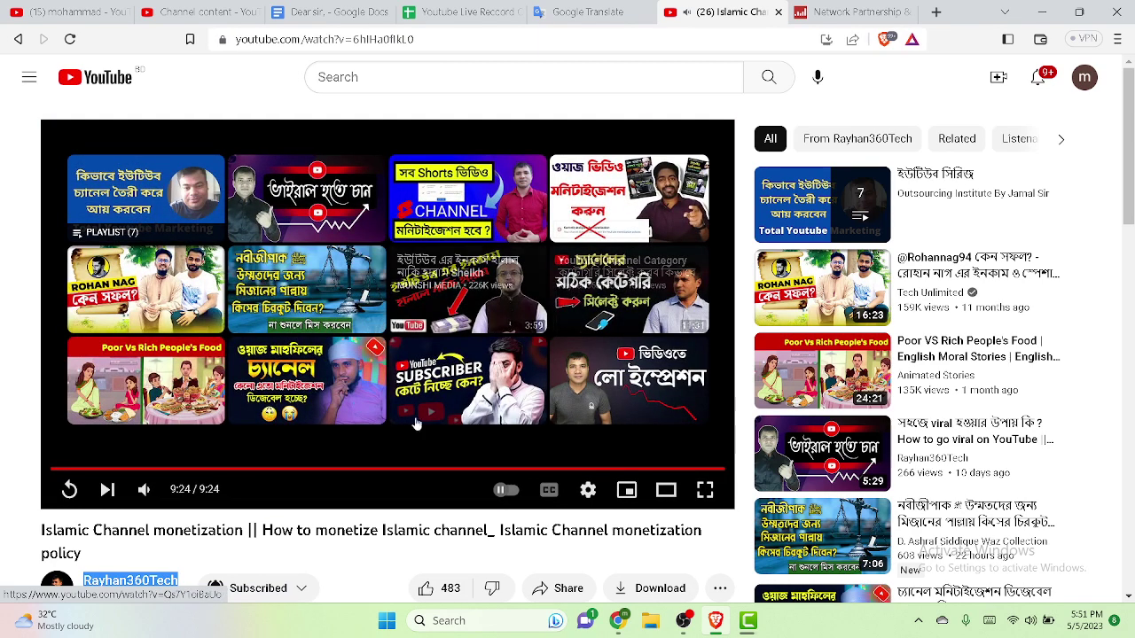
pyautogui.scroll(-2, 132, 529)
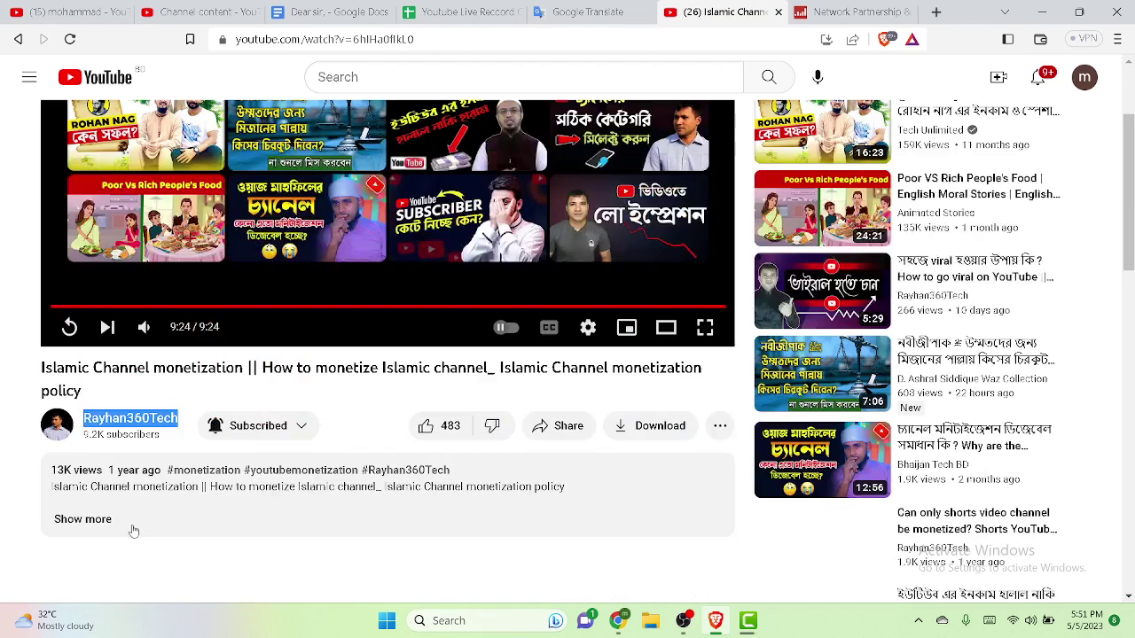
pyautogui.click(73, 422)
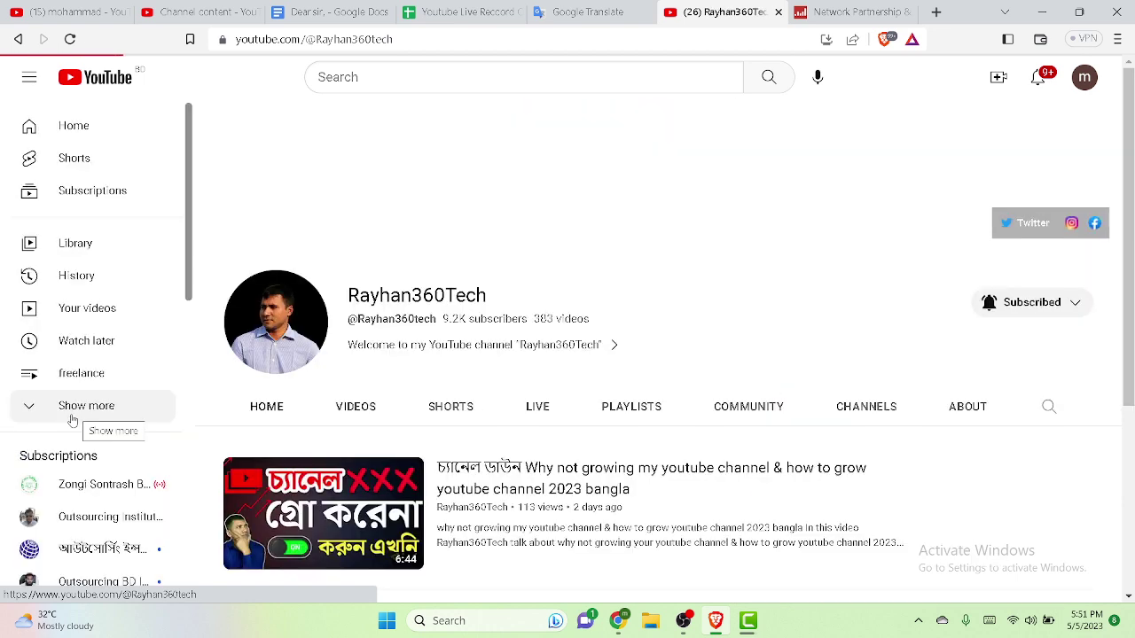
# - Look through the featured, recommended and recent videos on the Rayhan360Tech channel's home page
pyautogui.scroll(-3, 589, 319)
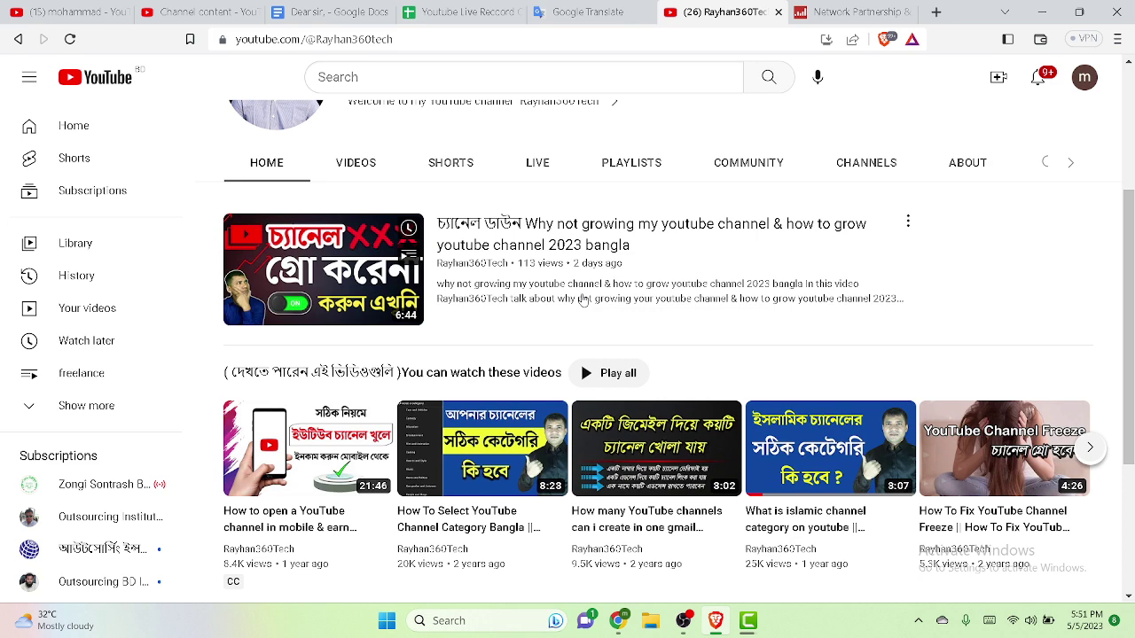
pyautogui.scroll(-1, 581, 300)
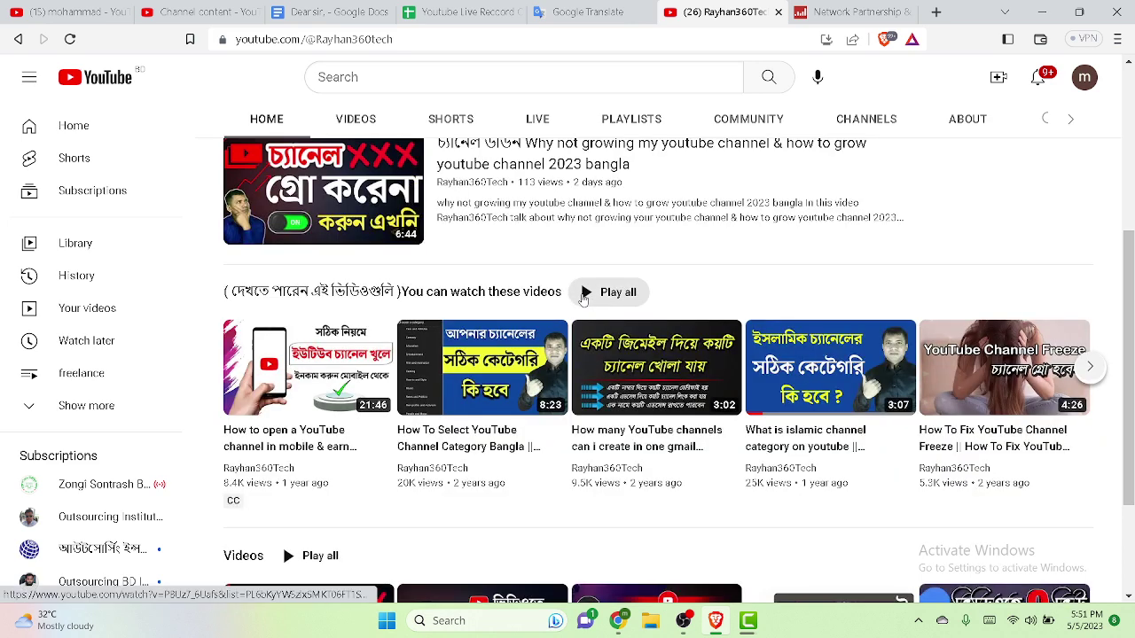
pyautogui.scroll(-1, 582, 299)
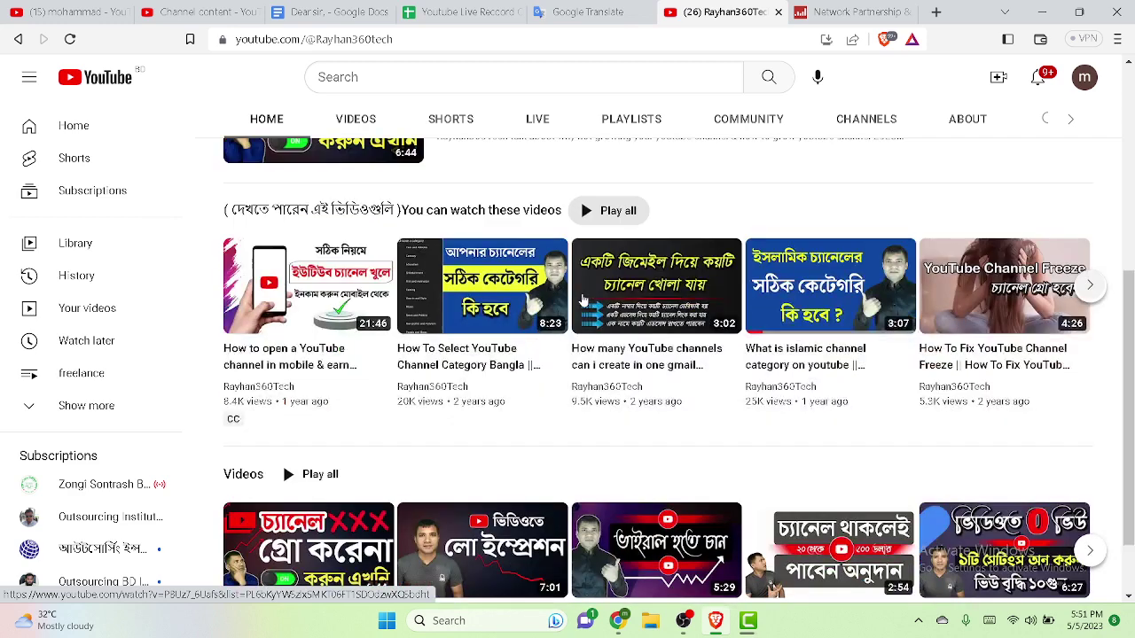
pyautogui.scroll(-1, 583, 301)
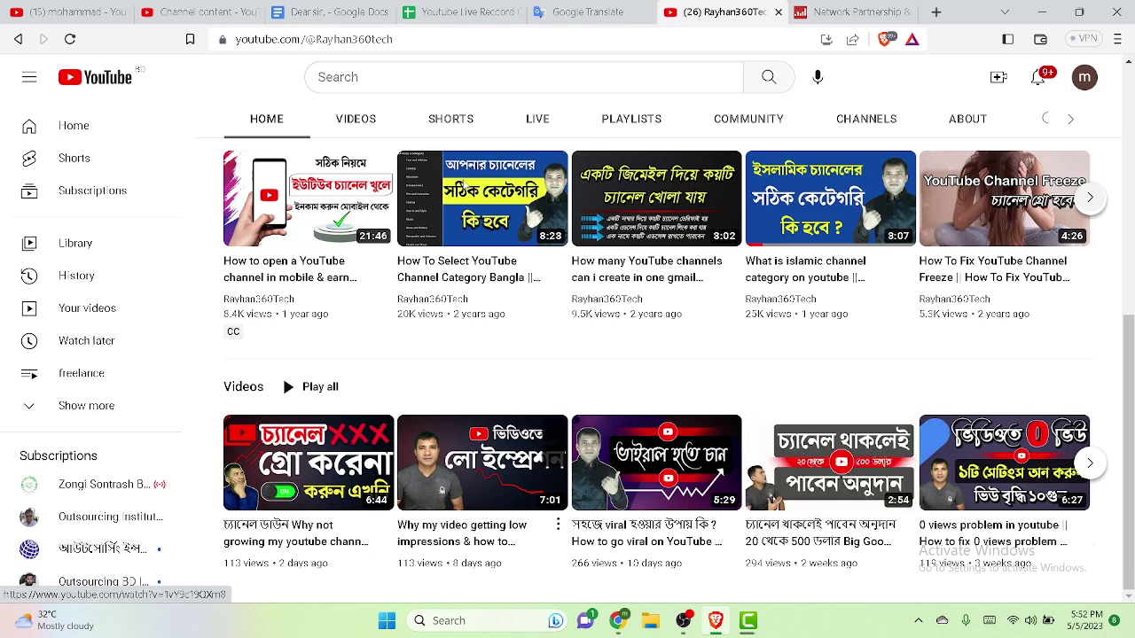
pyautogui.scroll(5, 283, 288)
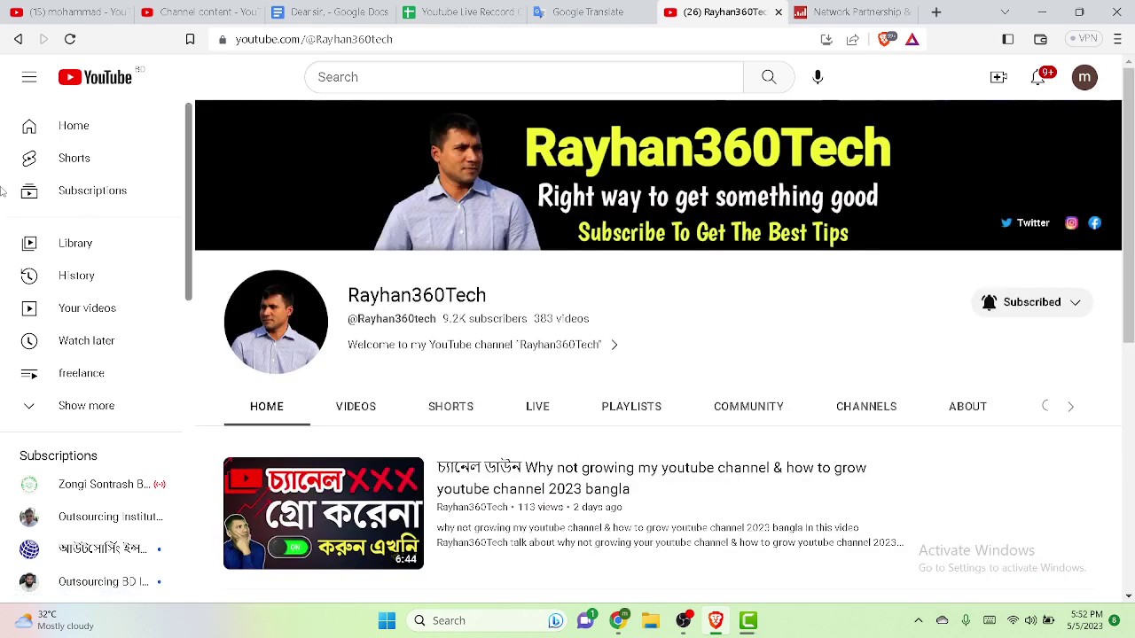
# - Open the video library and play "লাইভ ক্লাস= Gig Create for Youtube Channel Create" from the watch history in full screen
pyautogui.click(90, 260)
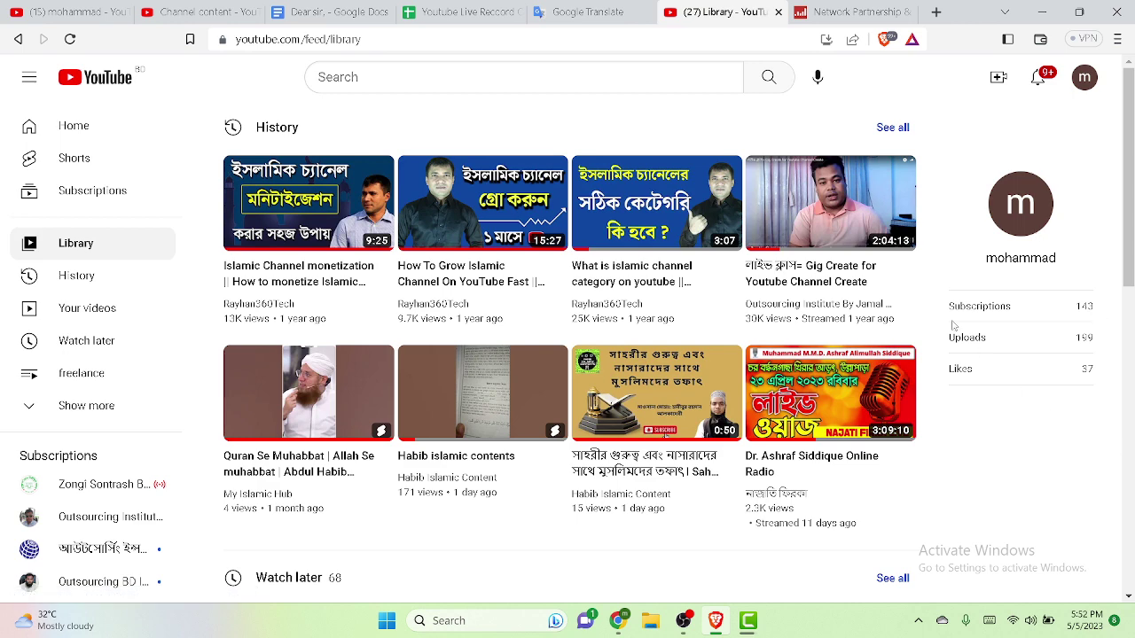
pyautogui.click(829, 227)
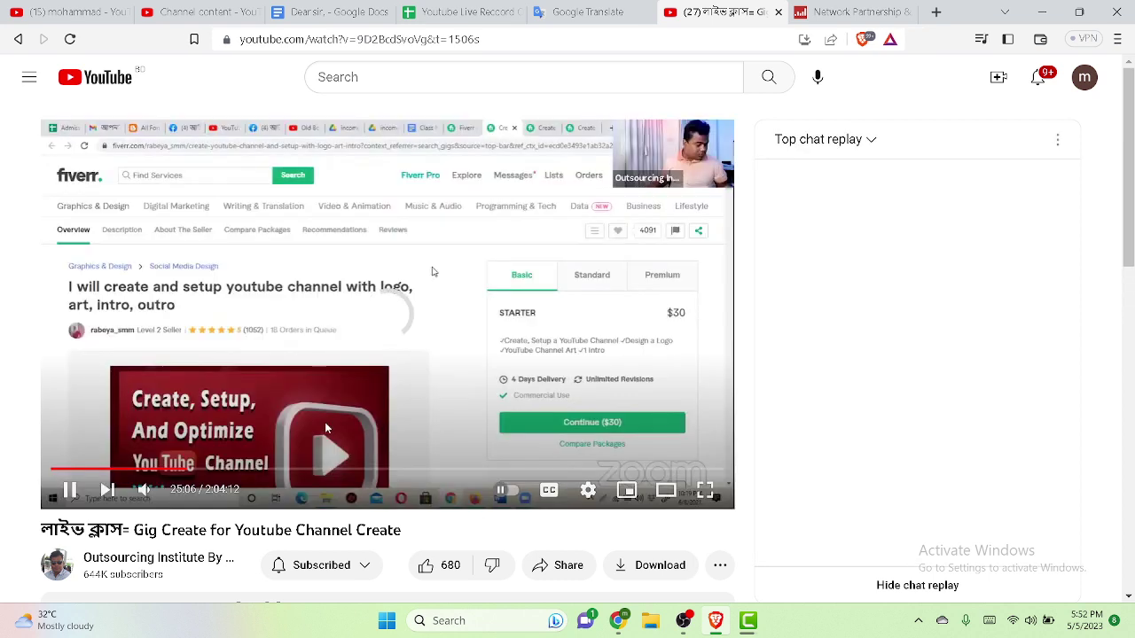
pyautogui.click(700, 480)
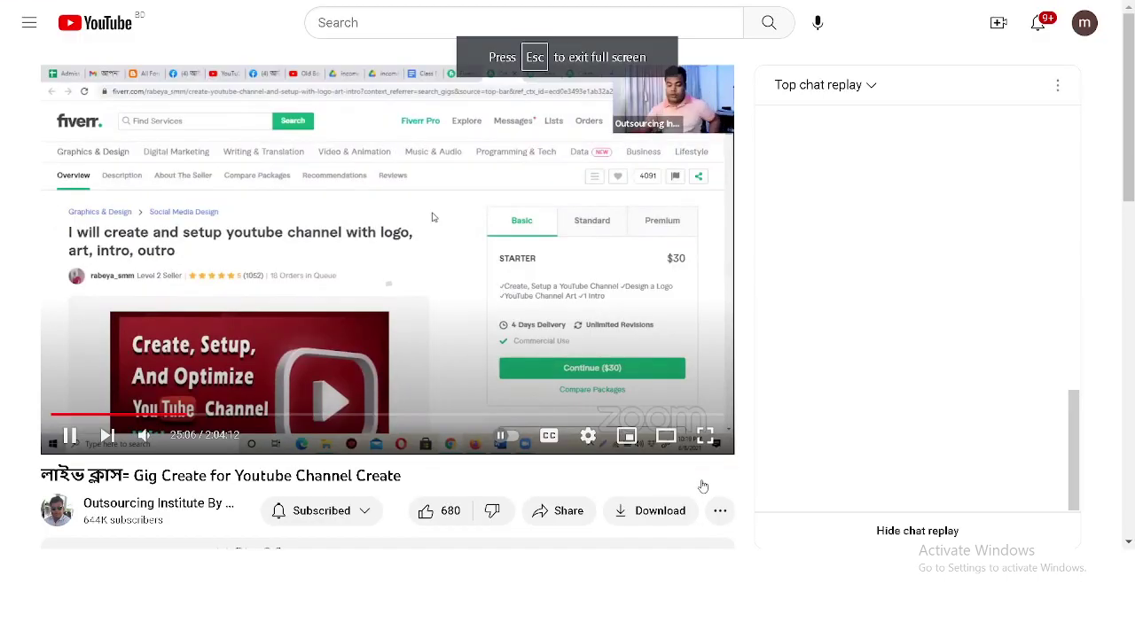
pyautogui.doubleClick(452, 71)
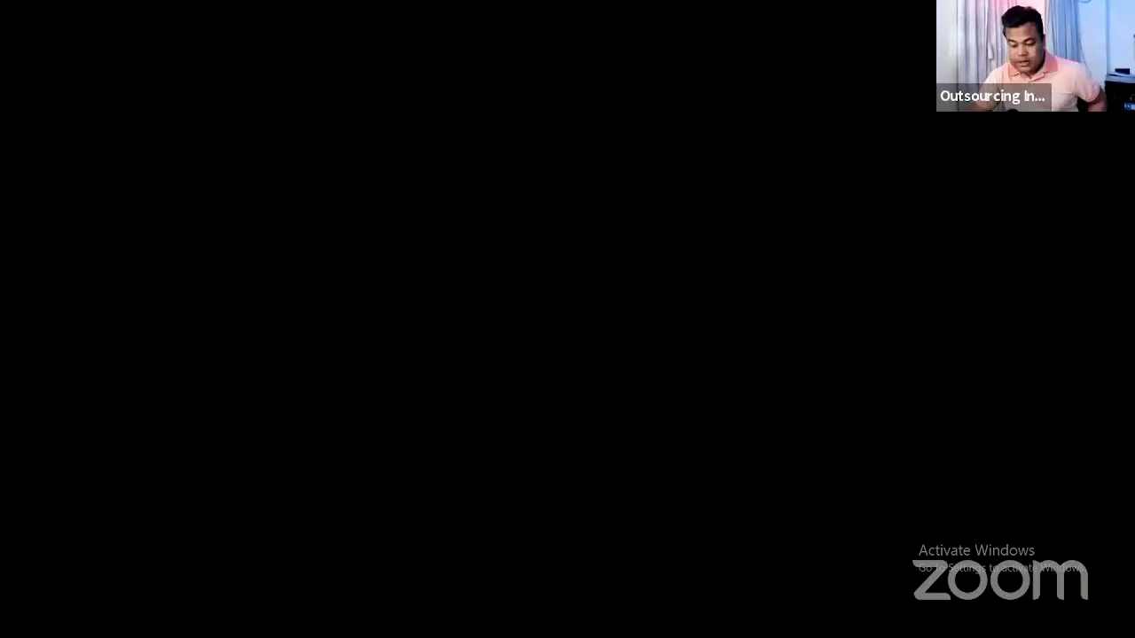
# - Examine the Fiverr gig "I will create and setup youtube channel with logo, art, intro, outro", highlighting its title wording
pyautogui.scroll(-3, 488, 278)
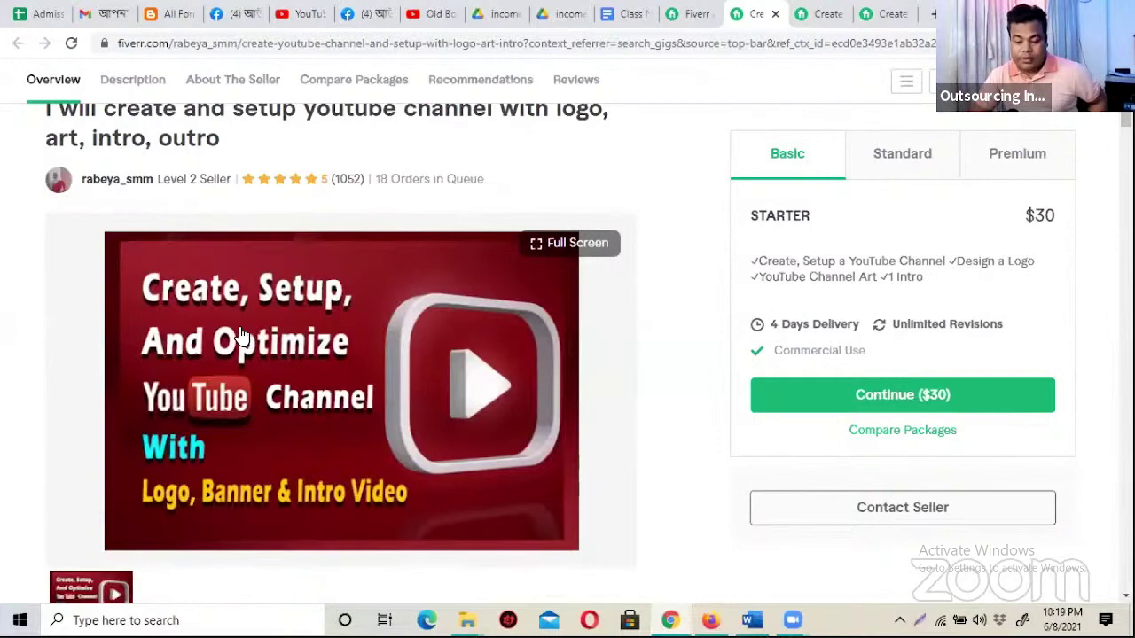
pyautogui.scroll(2, 242, 307)
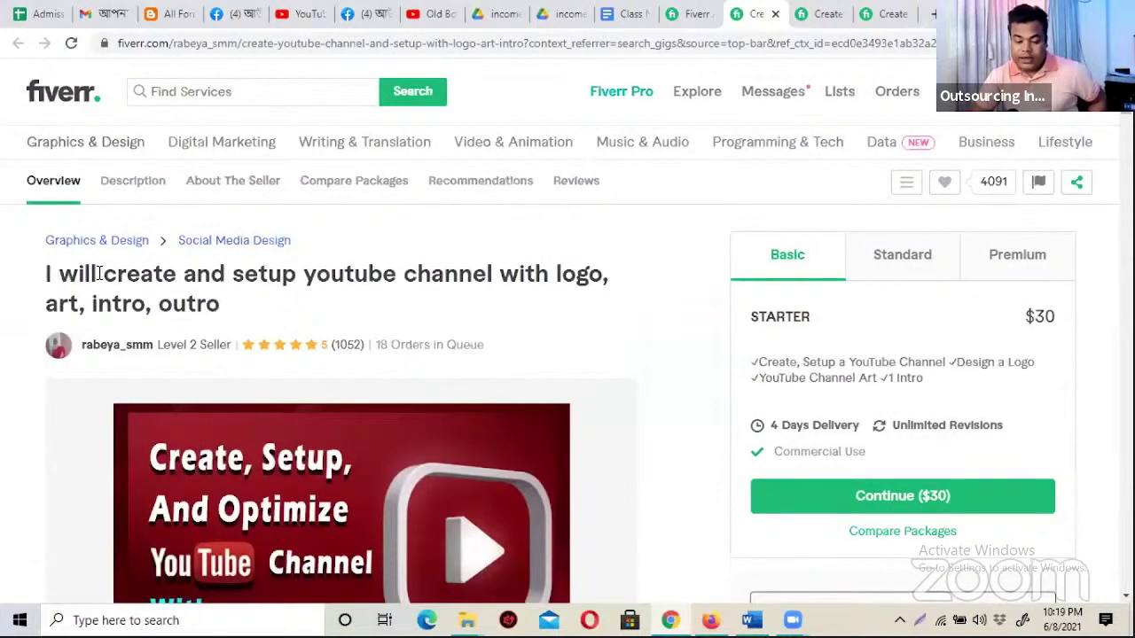
pyautogui.moveTo(85, 273); pyautogui.dragTo(248, 303)
pyautogui.click(254, 273)
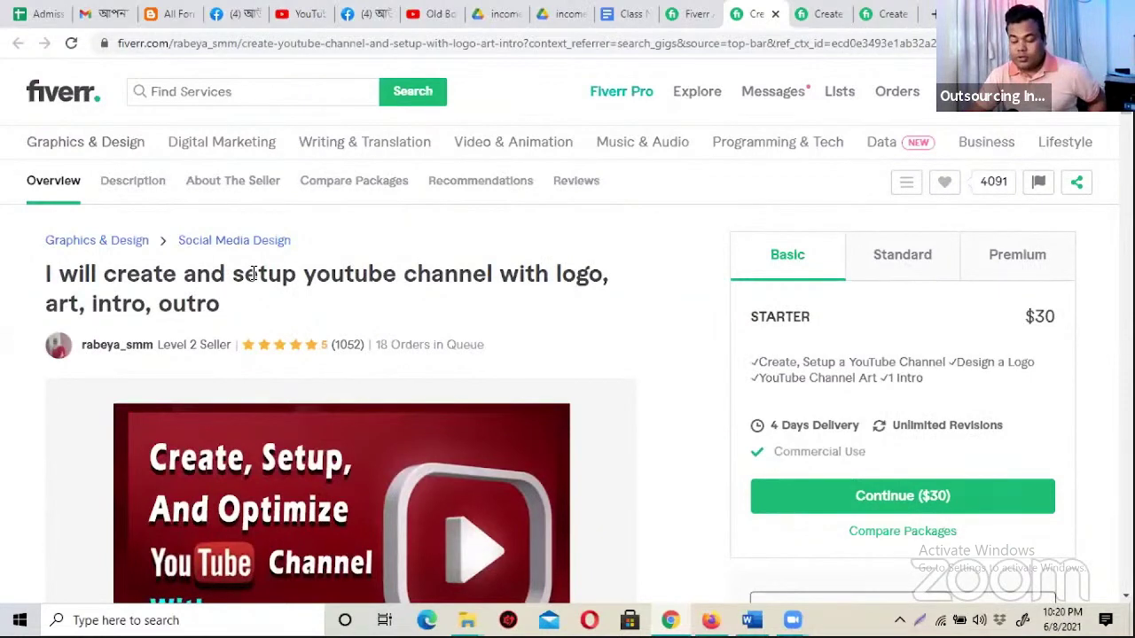
pyautogui.click(697, 46)
pyautogui.click(512, 110)
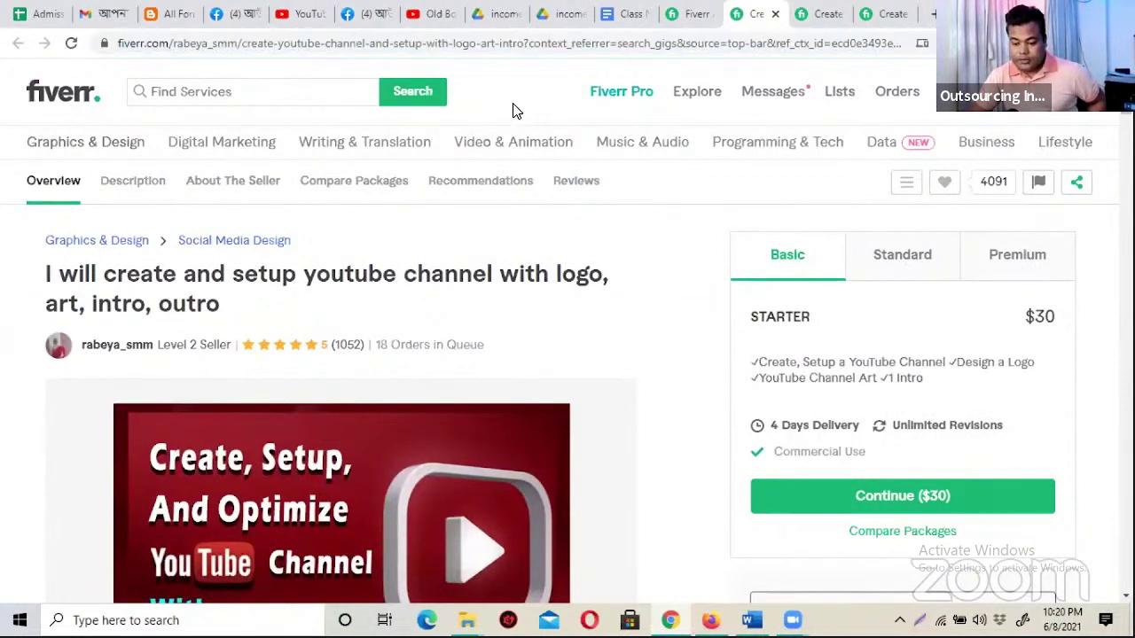
# - Switch to the new gig form and check its title, category field and suggested categories
pyautogui.click(696, 18)
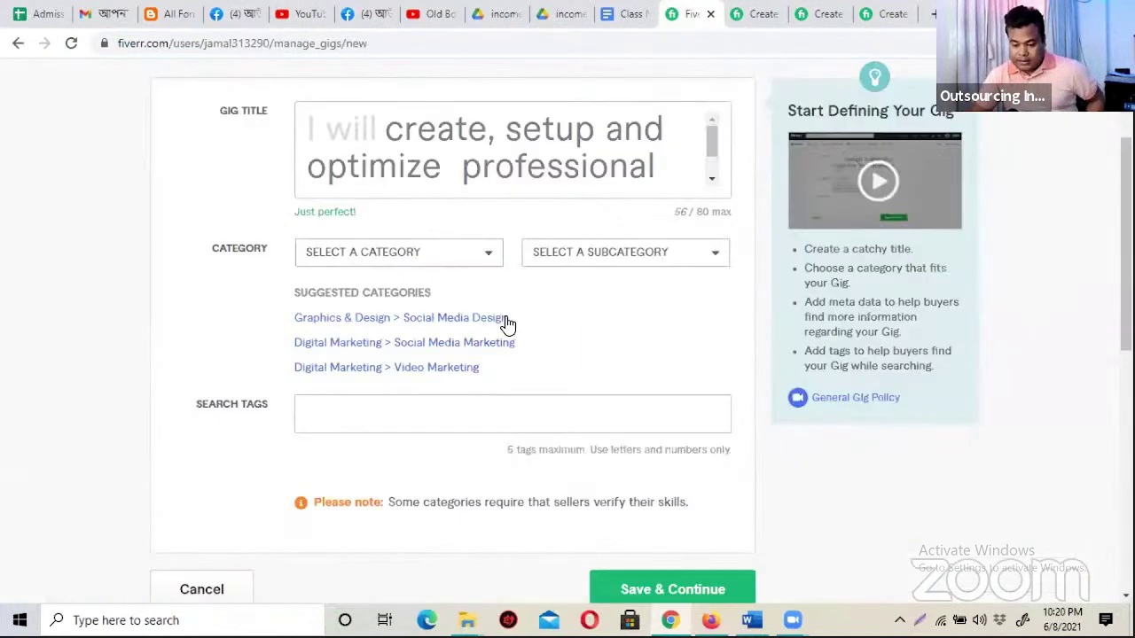
pyautogui.scroll(3, 479, 340)
pyautogui.click(478, 340)
pyautogui.scroll(-2, 306, 339)
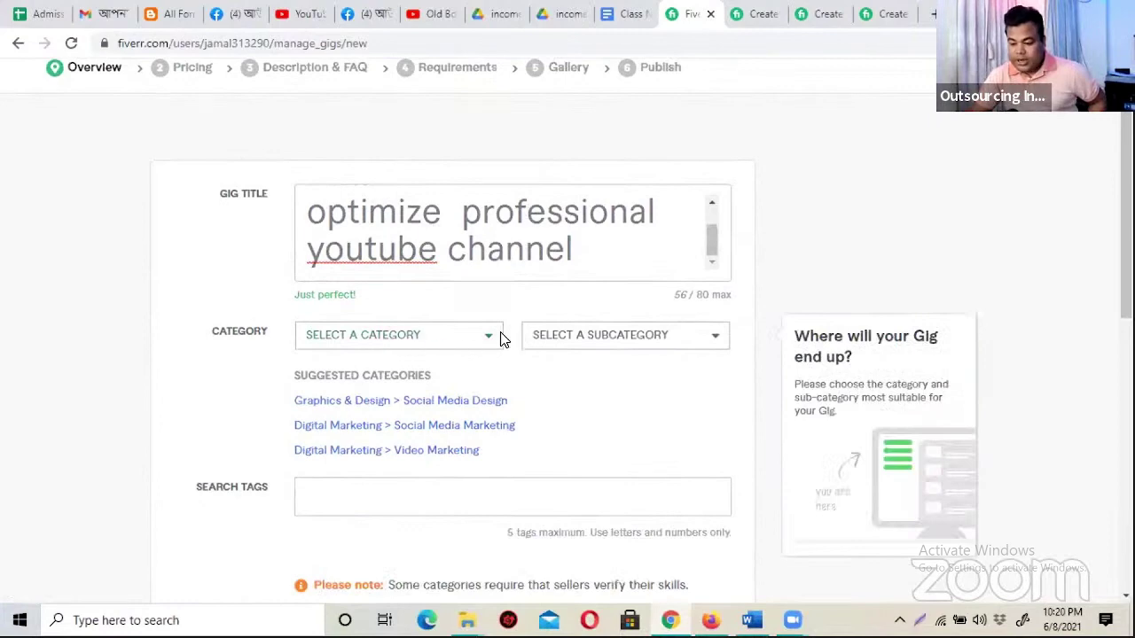
# - Compare which category and subcategory the three open competitor YouTube channel gigs are listed under
pyautogui.click(752, 13)
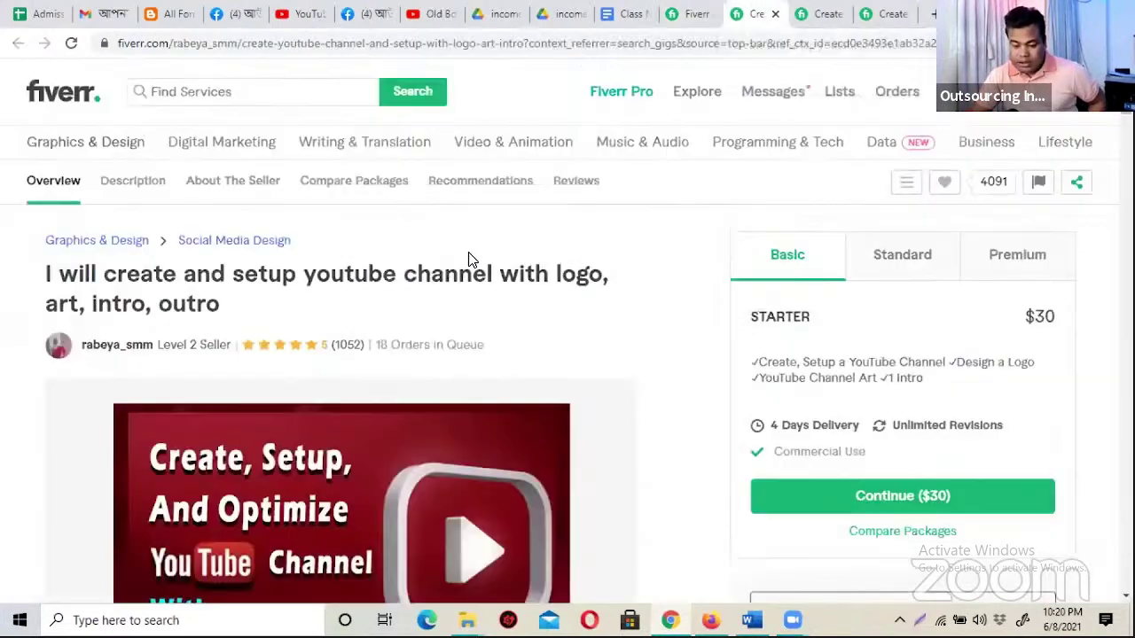
pyautogui.scroll(-1, 466, 258)
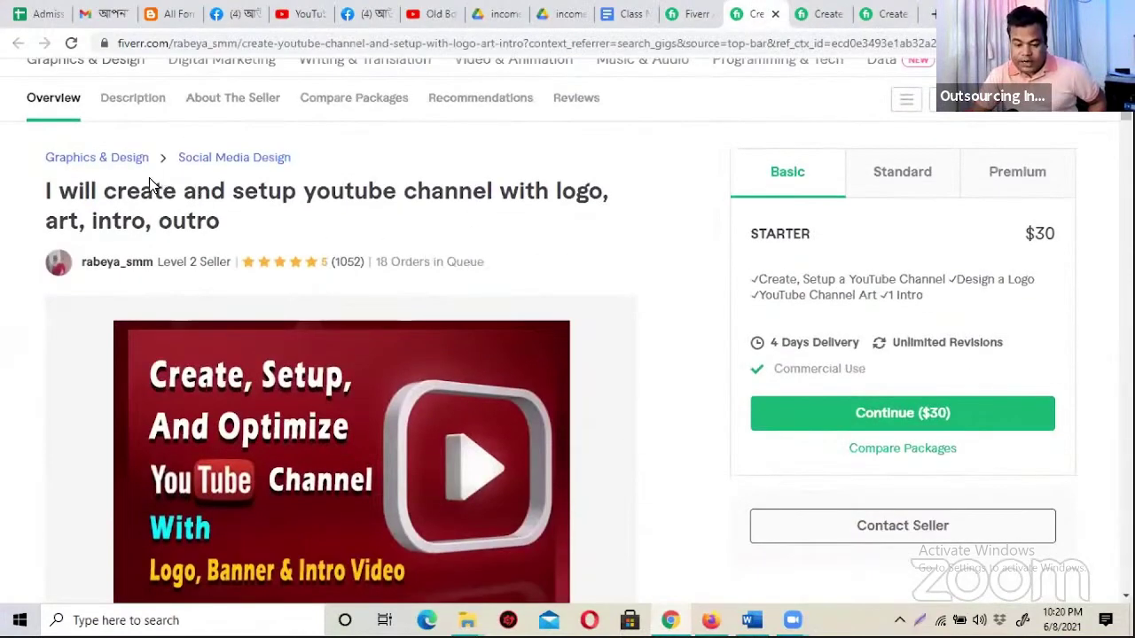
pyautogui.scroll(1, 151, 185)
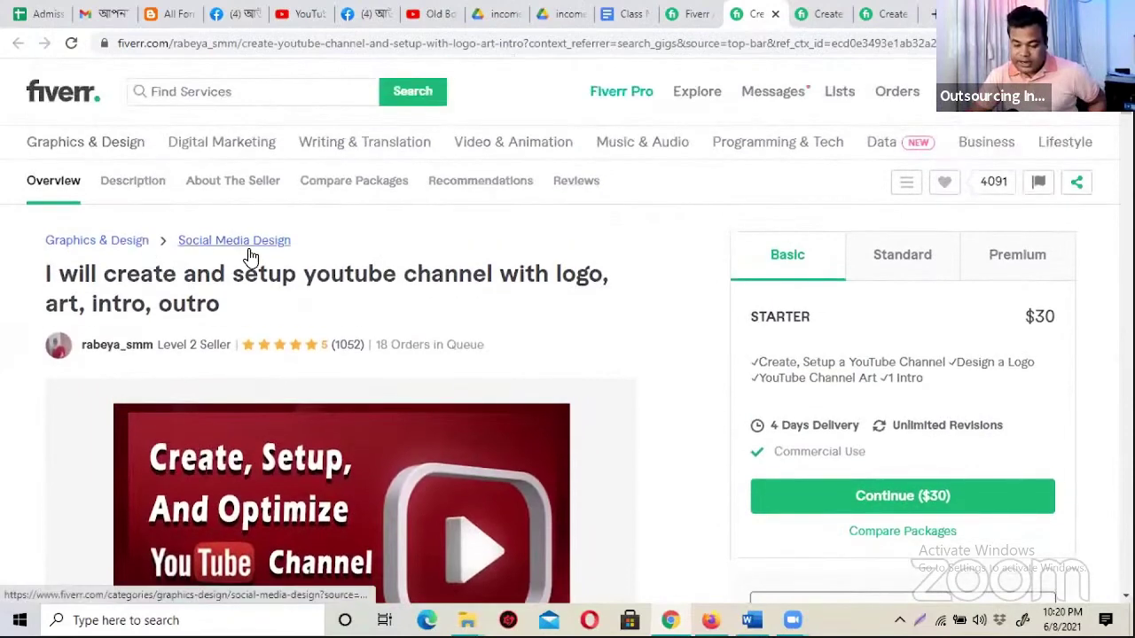
pyautogui.click(827, 16)
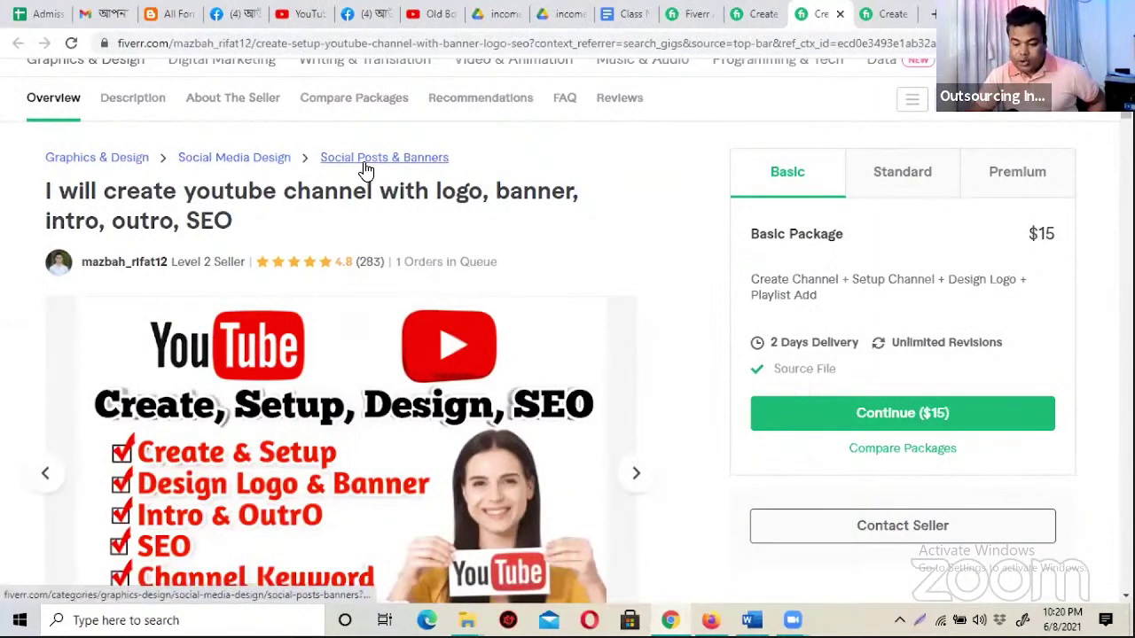
pyautogui.click(882, 14)
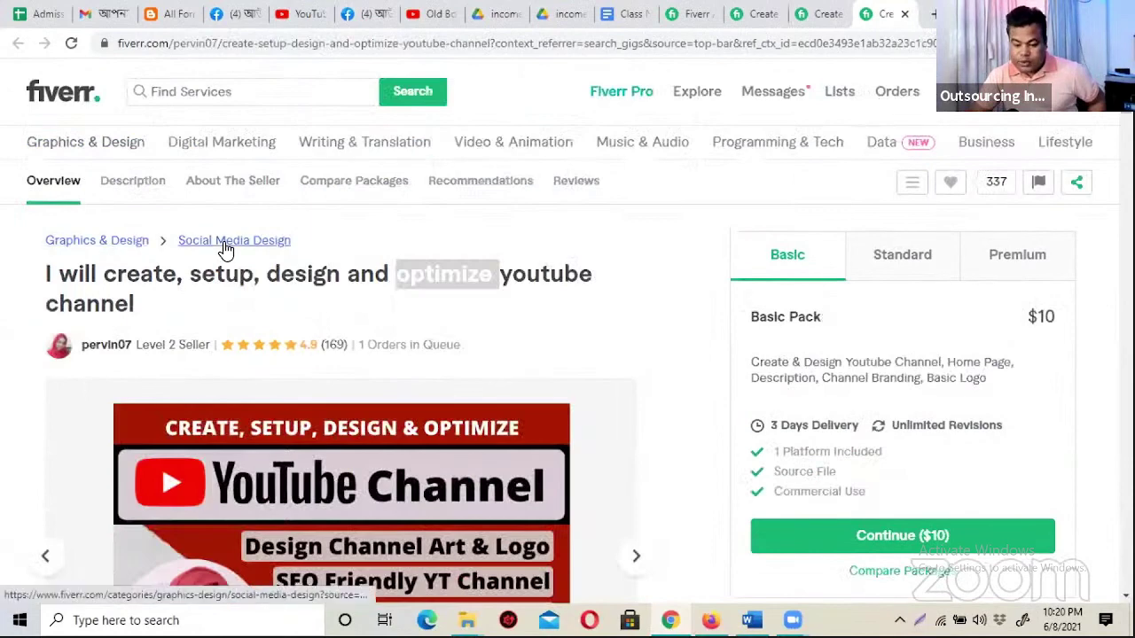
# - Return to the new gig form and set the gig's category to Graphics & Design
pyautogui.click(685, 20)
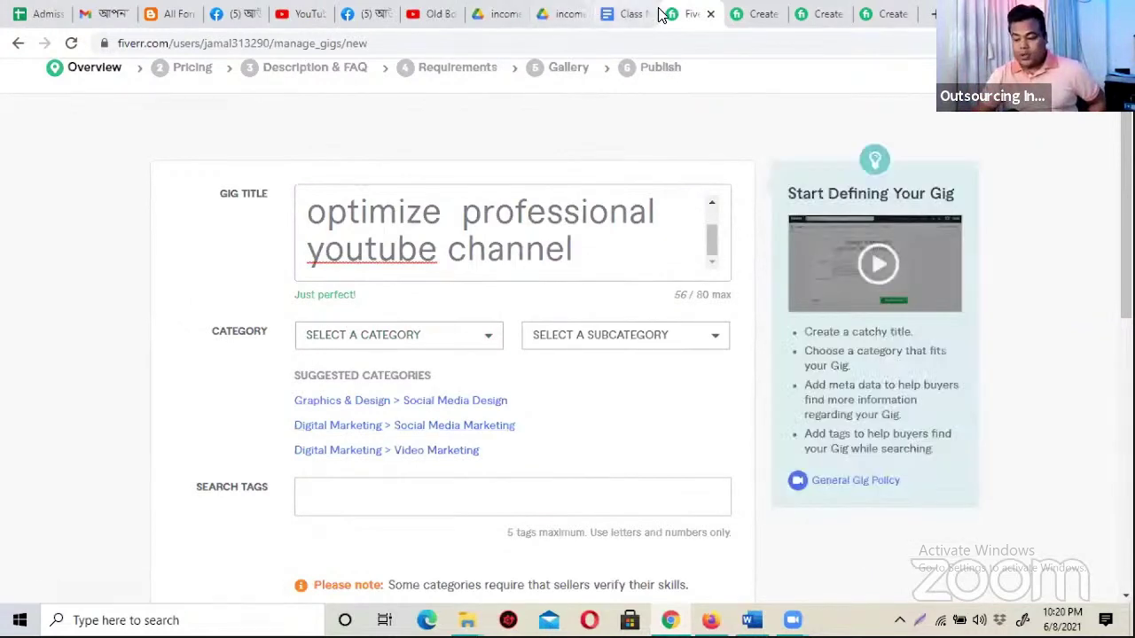
pyautogui.click(748, 12)
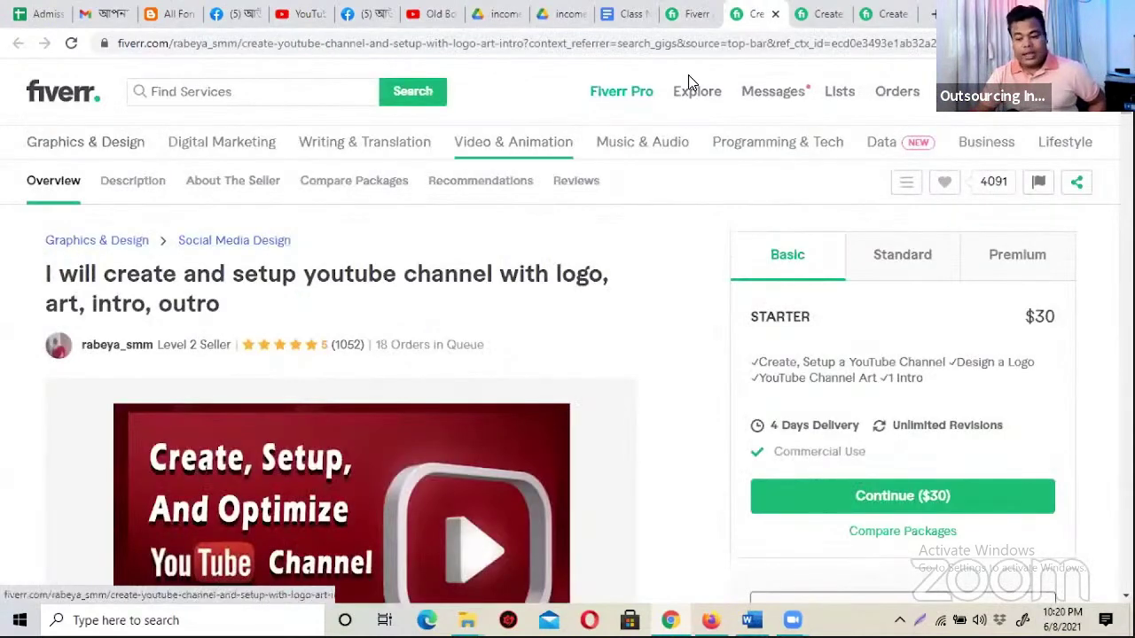
pyautogui.click(696, 16)
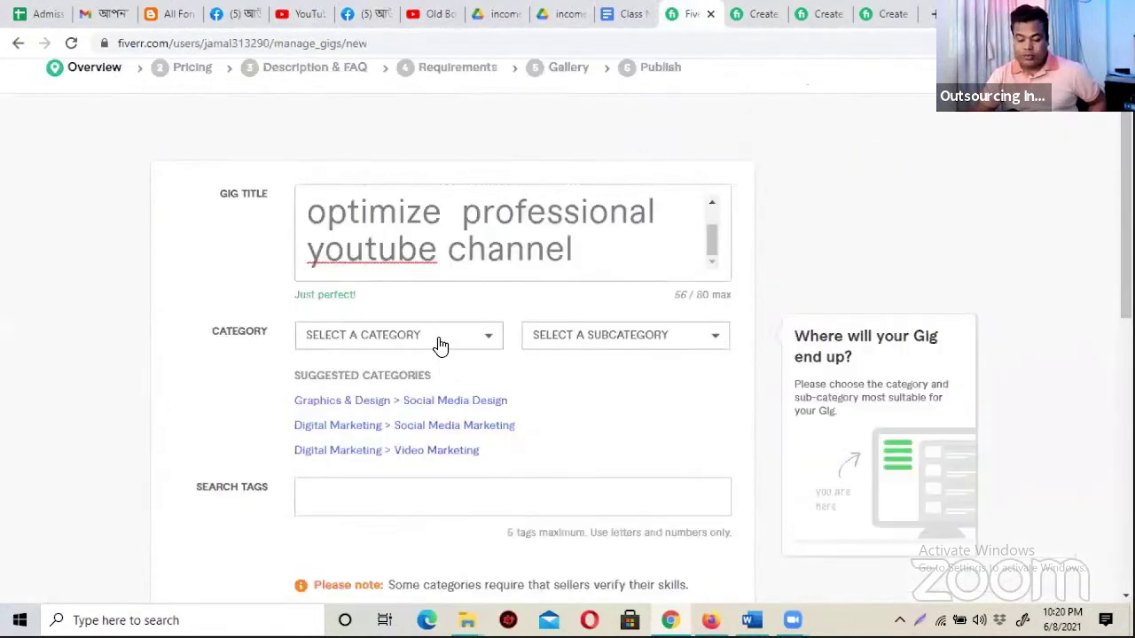
pyautogui.click(441, 345)
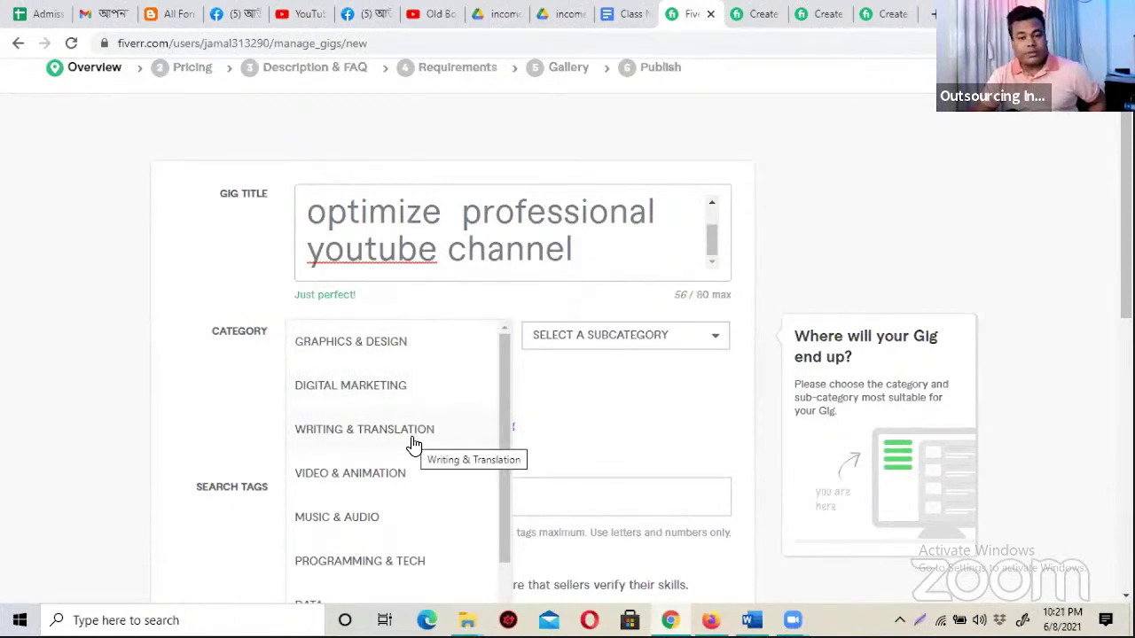
pyautogui.scroll(-5, 413, 445)
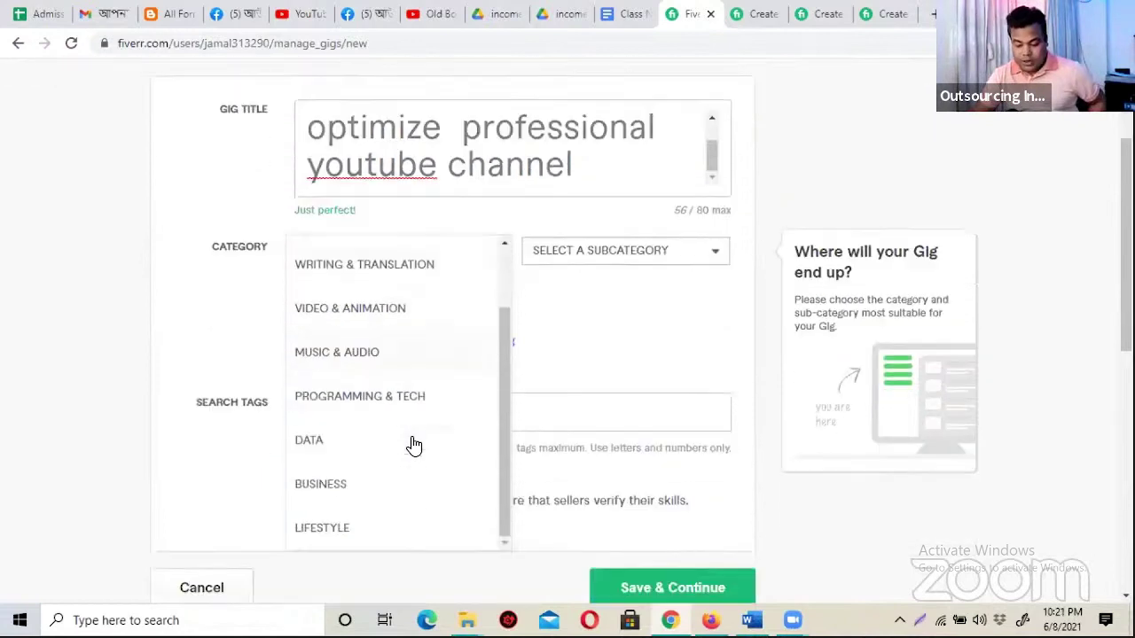
pyautogui.scroll(2, 408, 363)
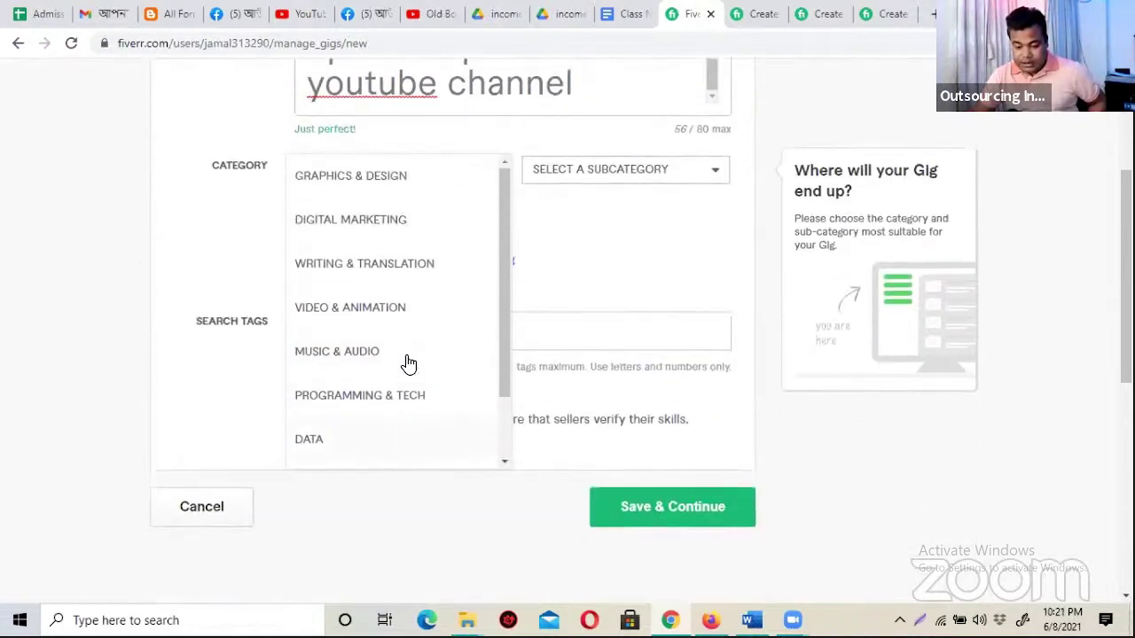
pyautogui.click(396, 178)
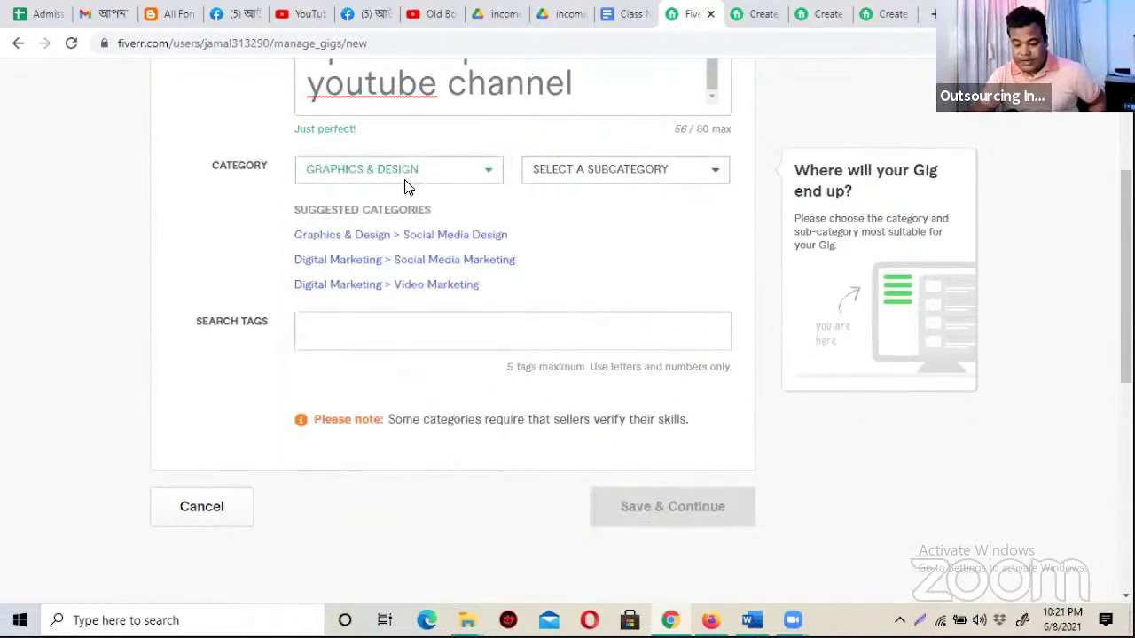
# - Look through the Graphics & Design subcategories for one that suits the YouTube channel gig
pyautogui.click(618, 175)
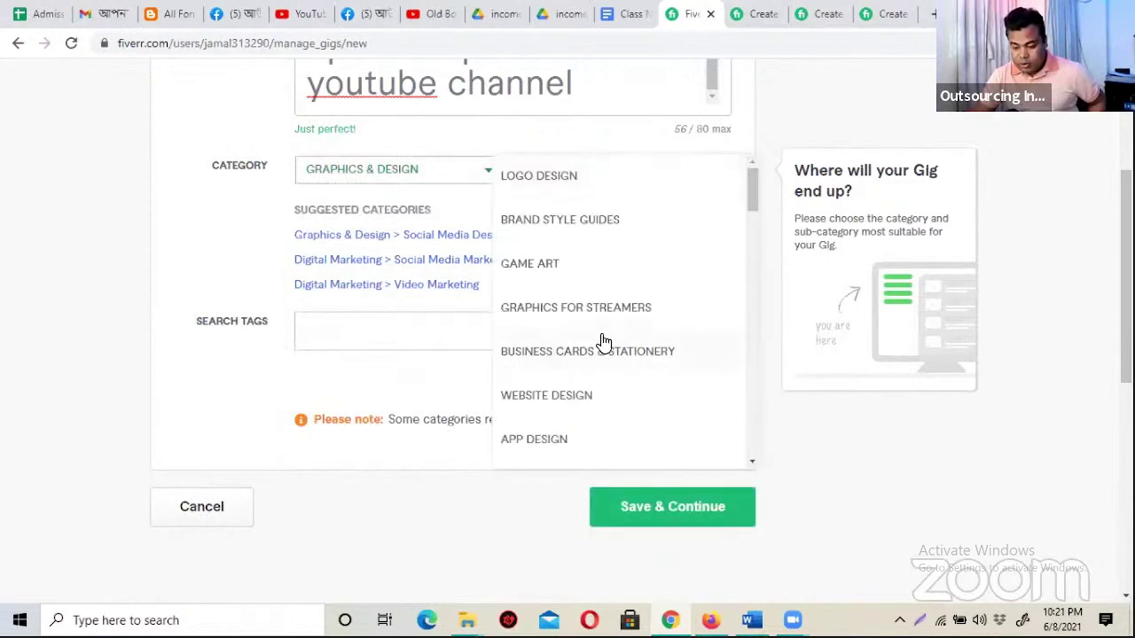
pyautogui.scroll(-2, 603, 344)
pyautogui.scroll(-4, 603, 344)
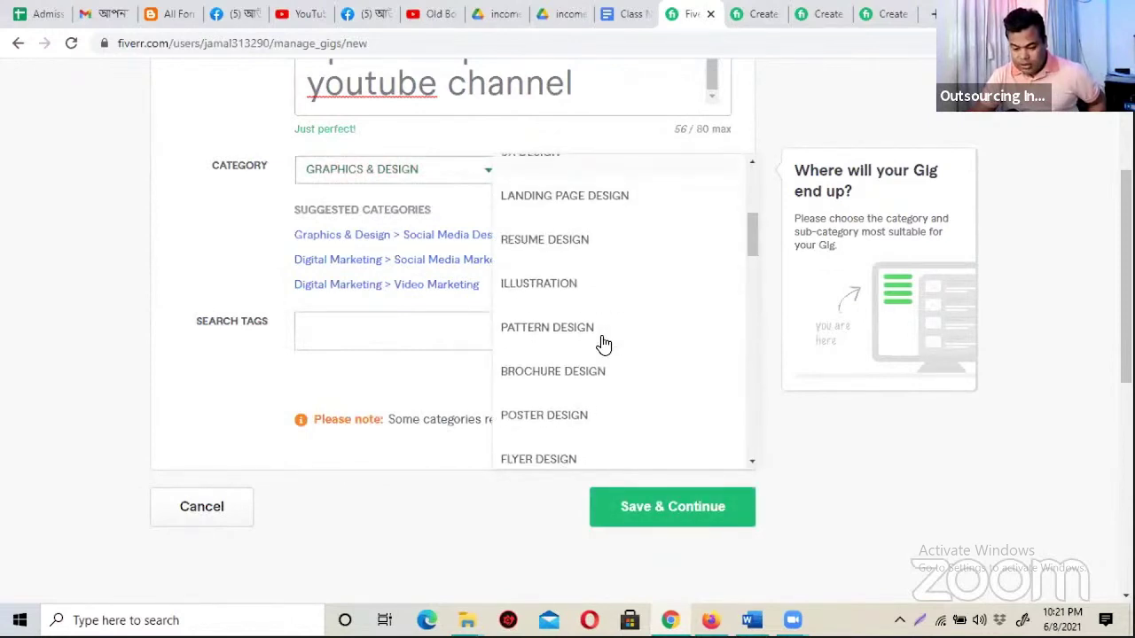
pyautogui.scroll(5, 603, 343)
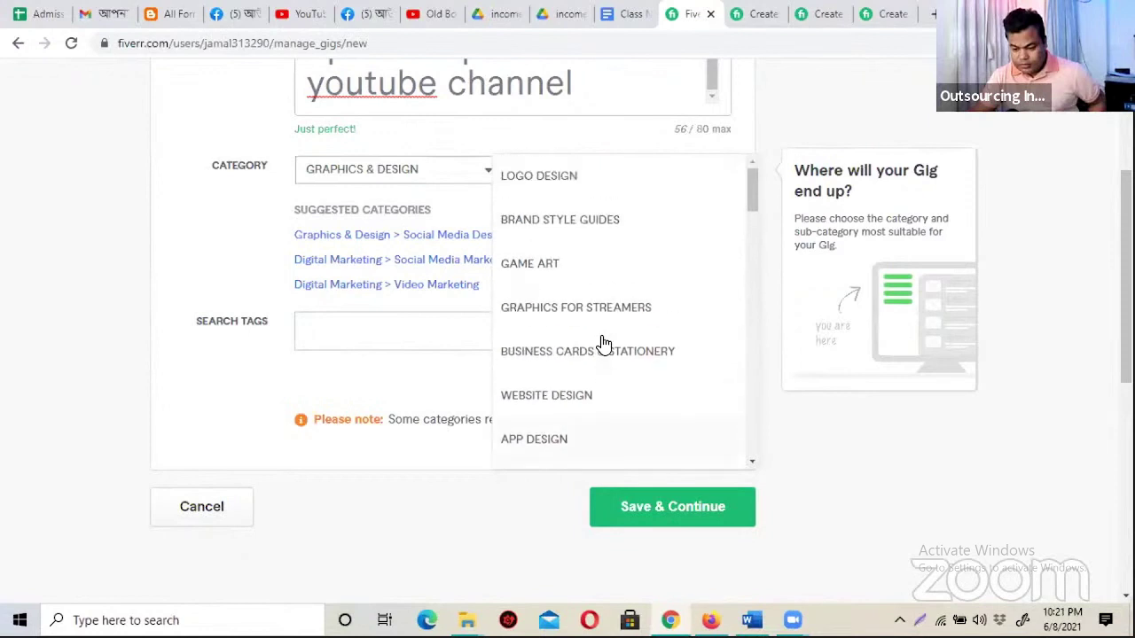
pyautogui.scroll(1, 602, 344)
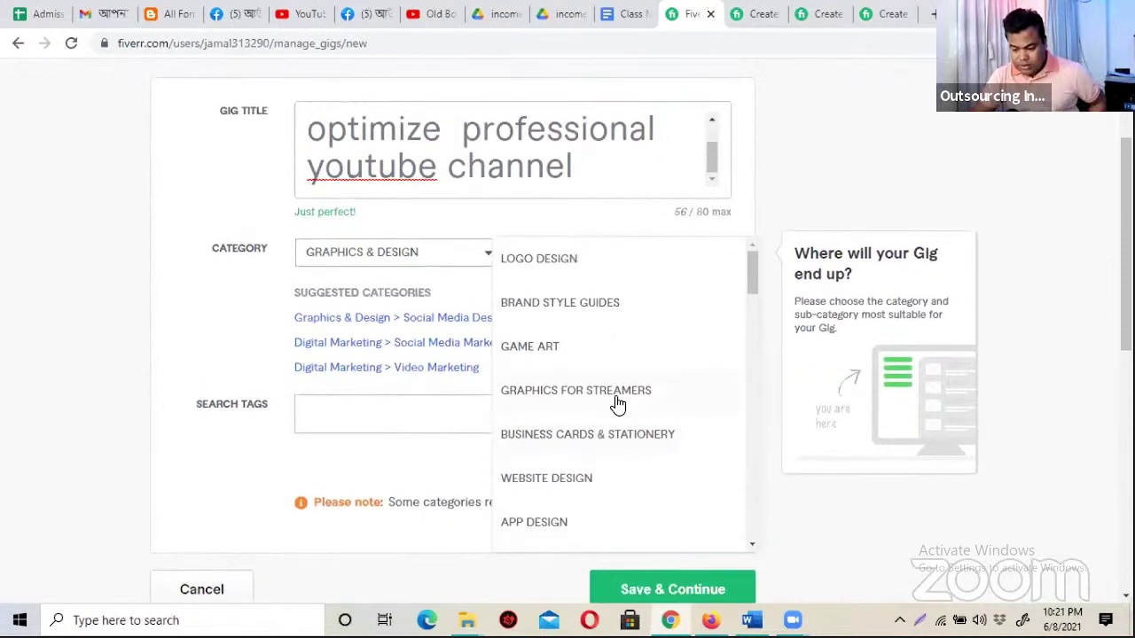
pyautogui.scroll(-4, 613, 400)
pyautogui.scroll(-7, 618, 406)
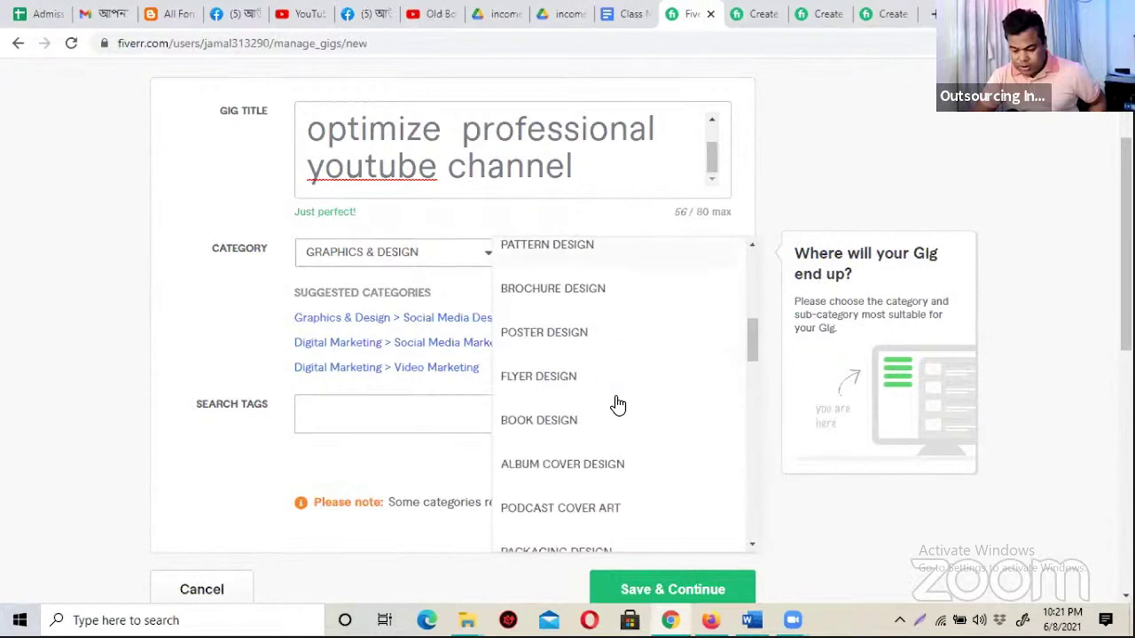
pyautogui.scroll(-8, 618, 405)
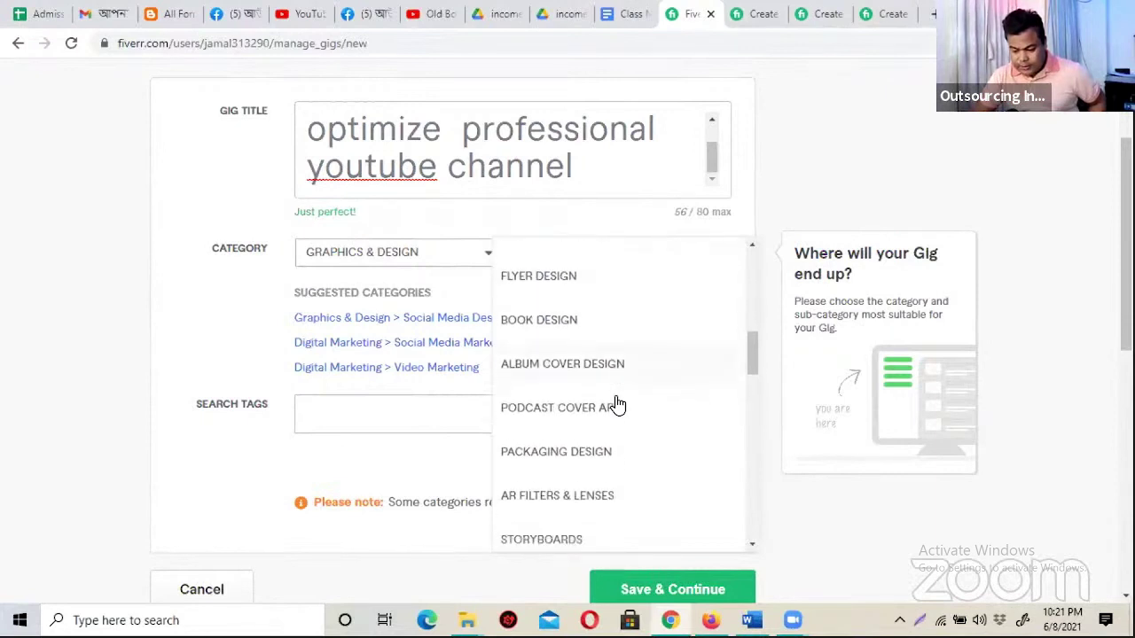
pyautogui.scroll(-8, 618, 405)
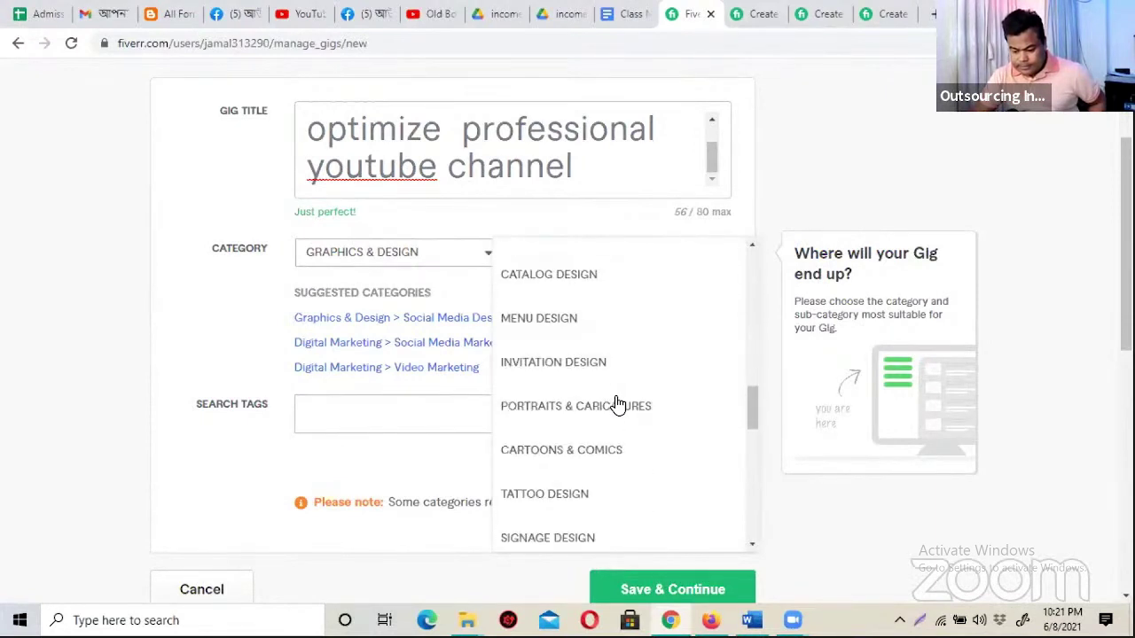
pyautogui.scroll(-3, 618, 405)
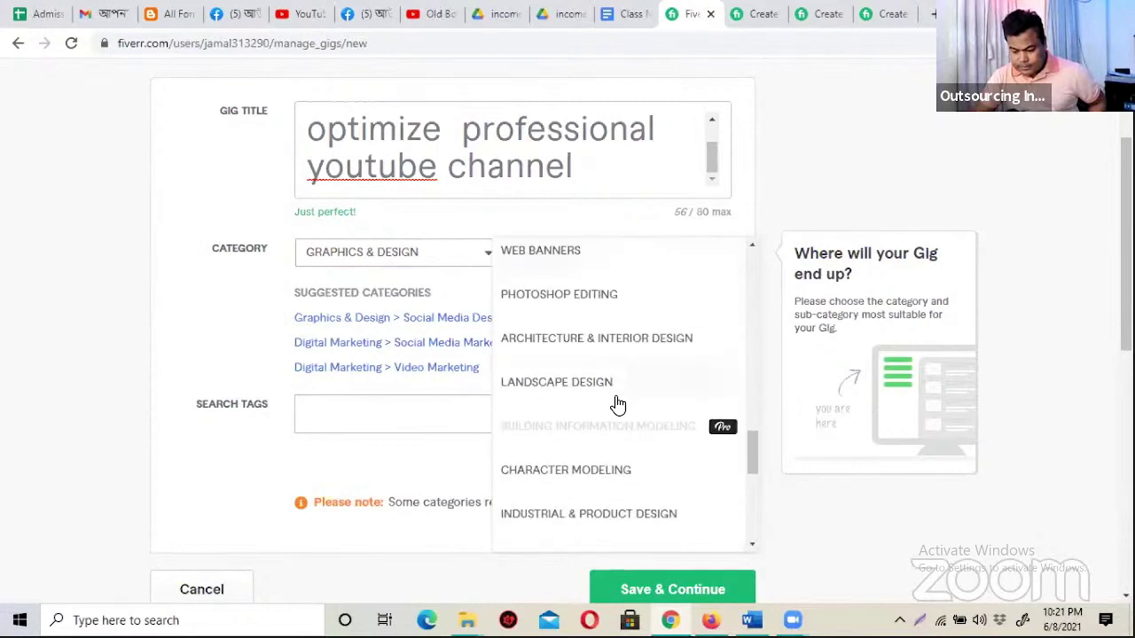
pyautogui.scroll(-4, 618, 405)
pyautogui.scroll(-2, 618, 405)
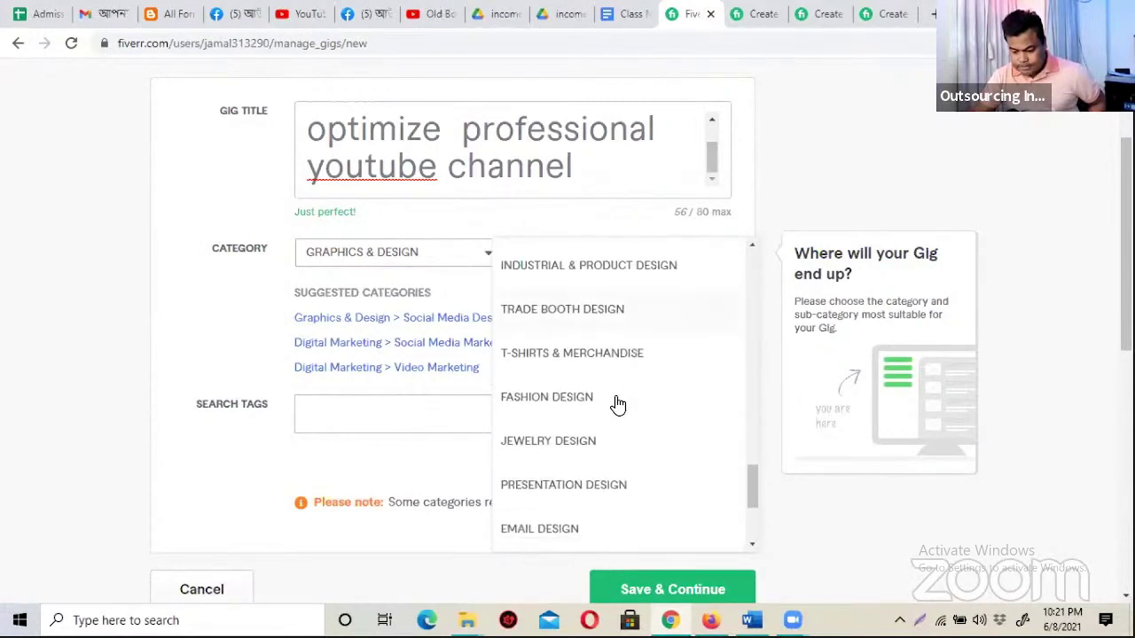
pyautogui.scroll(-4, 618, 405)
pyautogui.scroll(-1, 618, 405)
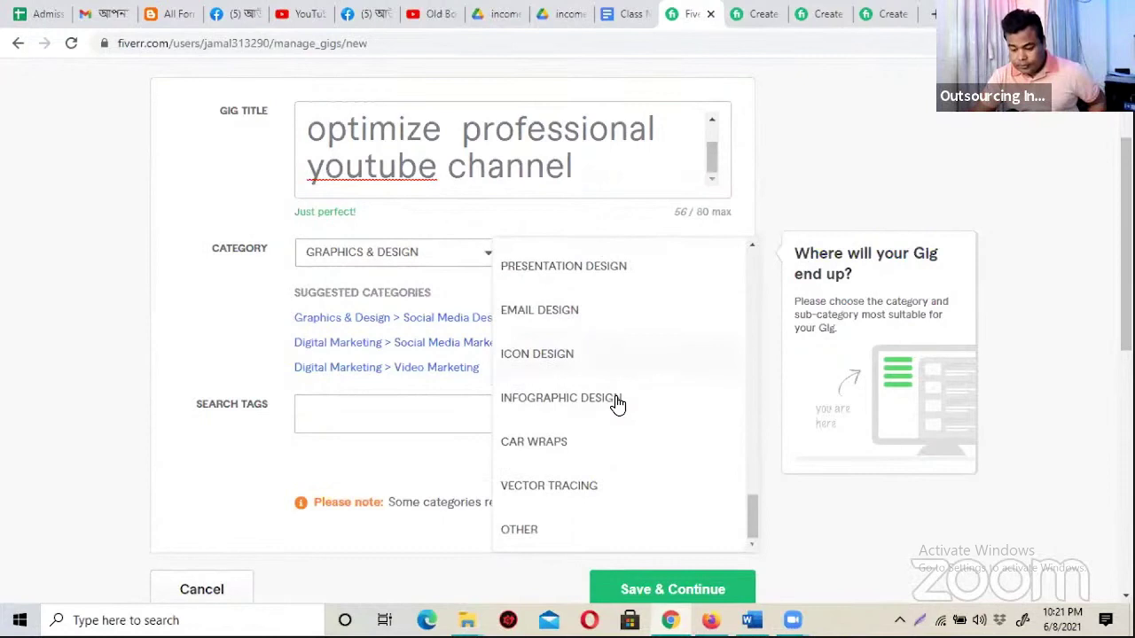
pyautogui.scroll(2, 618, 405)
pyautogui.scroll(3, 618, 406)
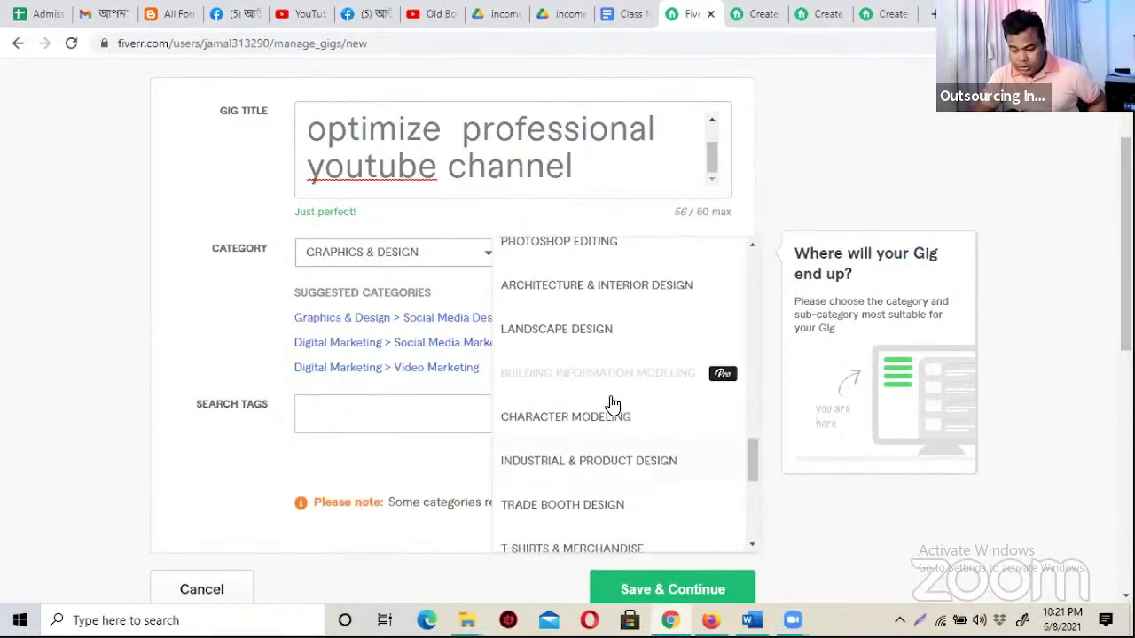
pyautogui.scroll(3, 612, 405)
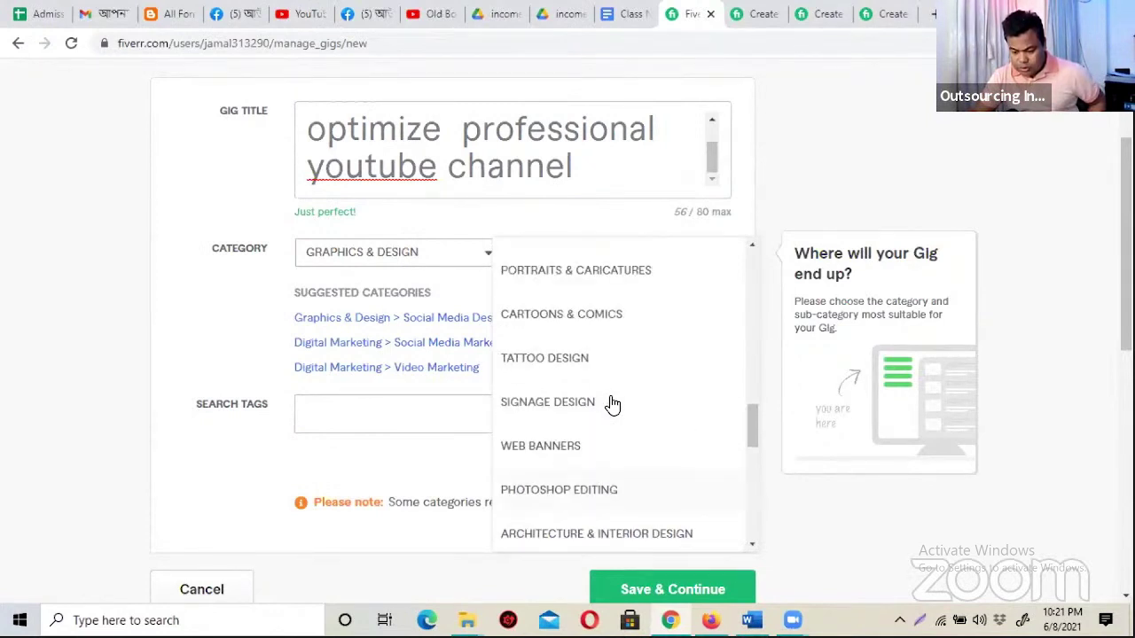
pyautogui.scroll(-2, 613, 405)
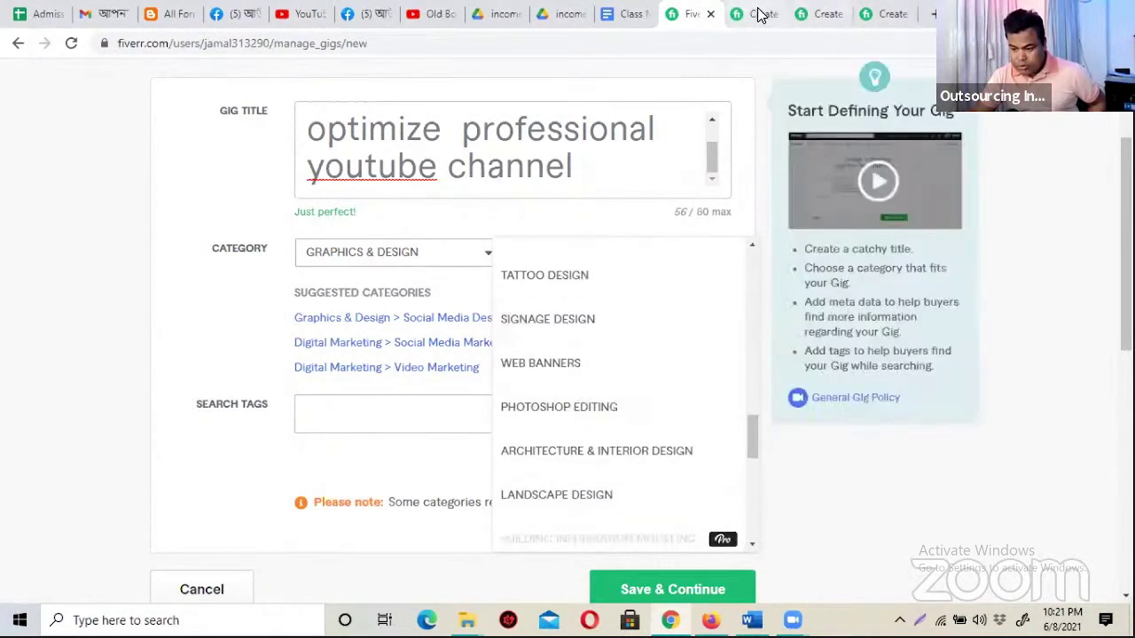
# - Check the first competitor gig's subcategory and apply the suggested category Graphics & Design > Social Media Design to the new gig
pyautogui.click(758, 13)
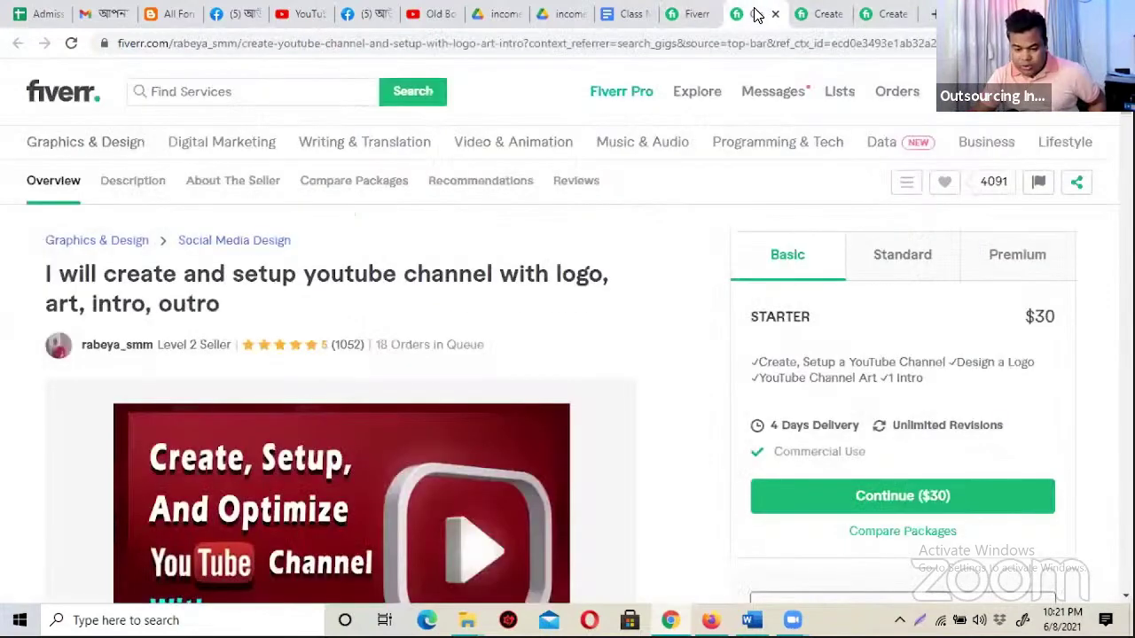
pyautogui.click(696, 13)
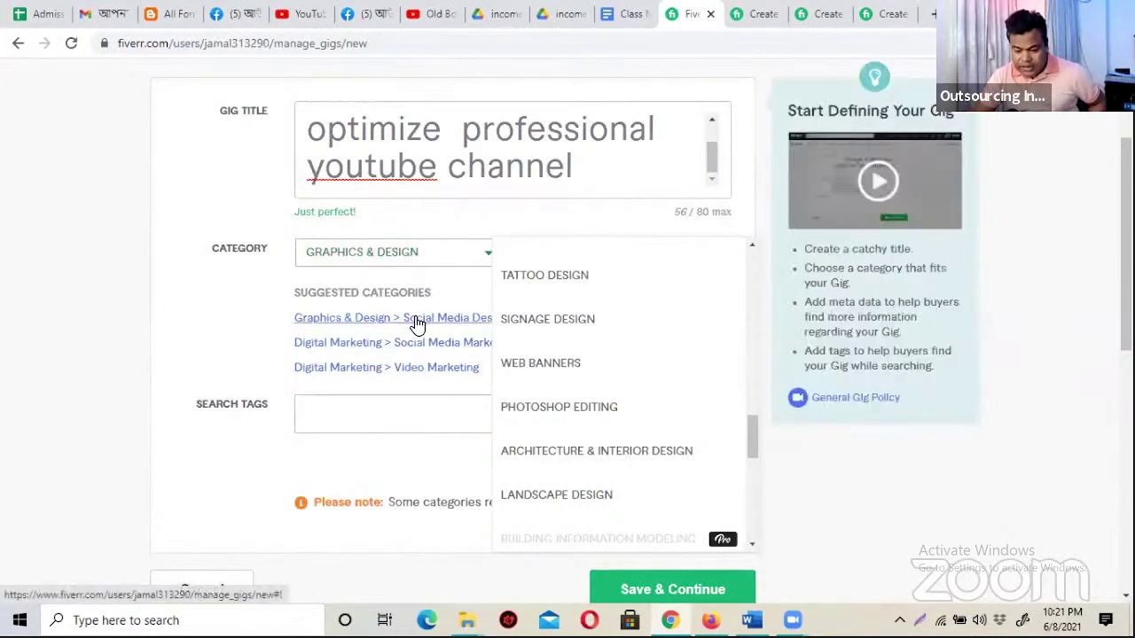
pyautogui.click(415, 321)
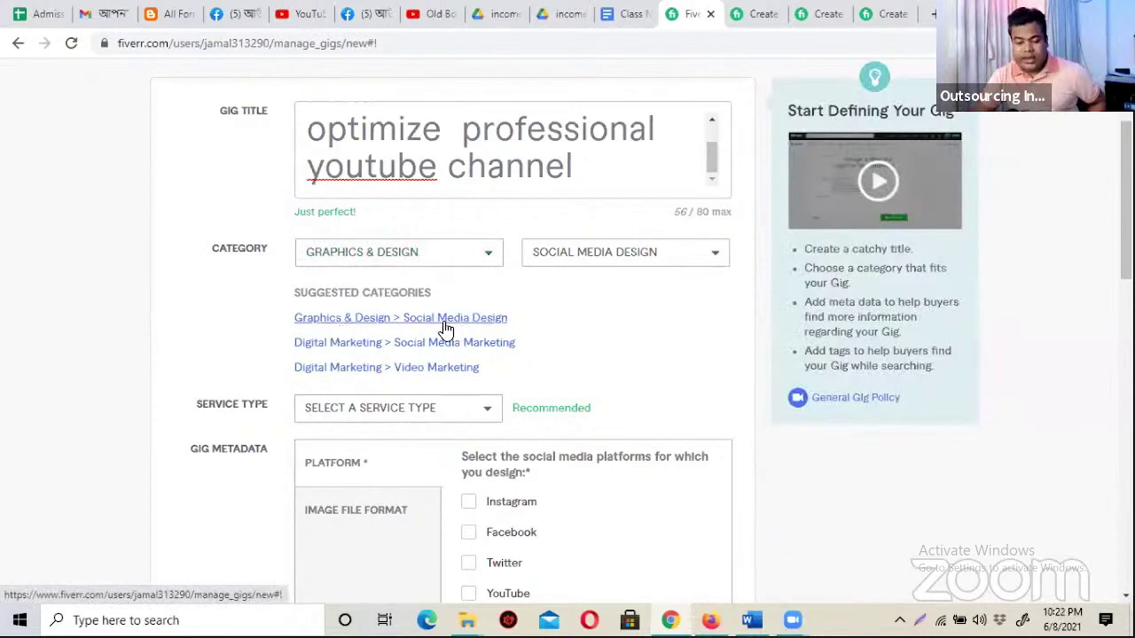
# - Compare the new gig's category and subcategory with those of the competitor gig offering logo, art, intro and outro
pyautogui.moveTo(482, 260)
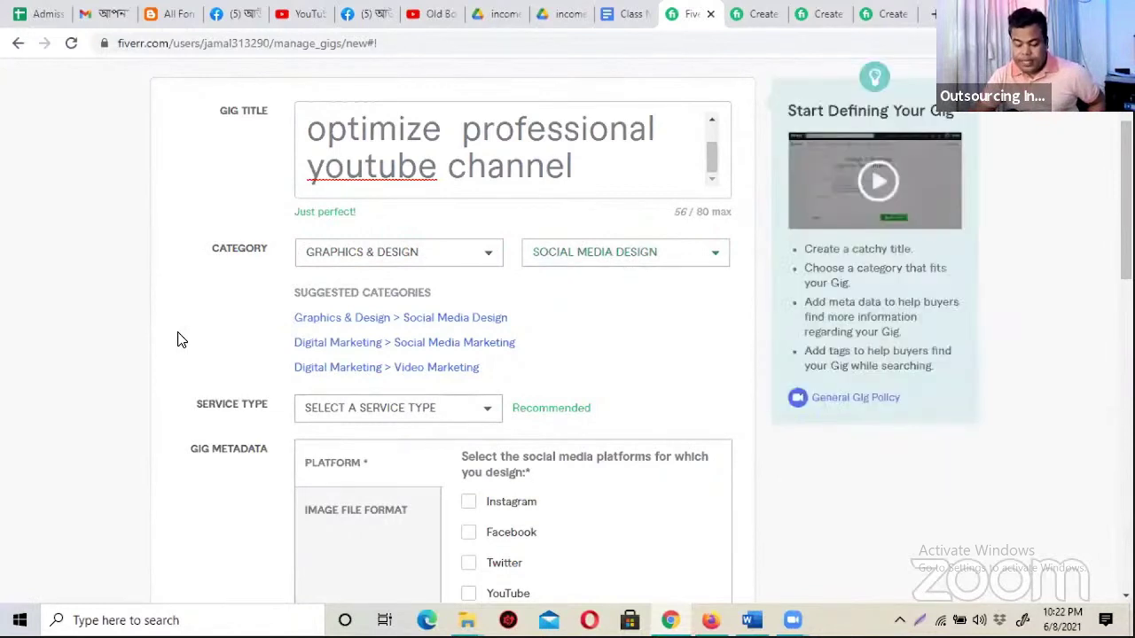
pyautogui.moveTo(369, 275)
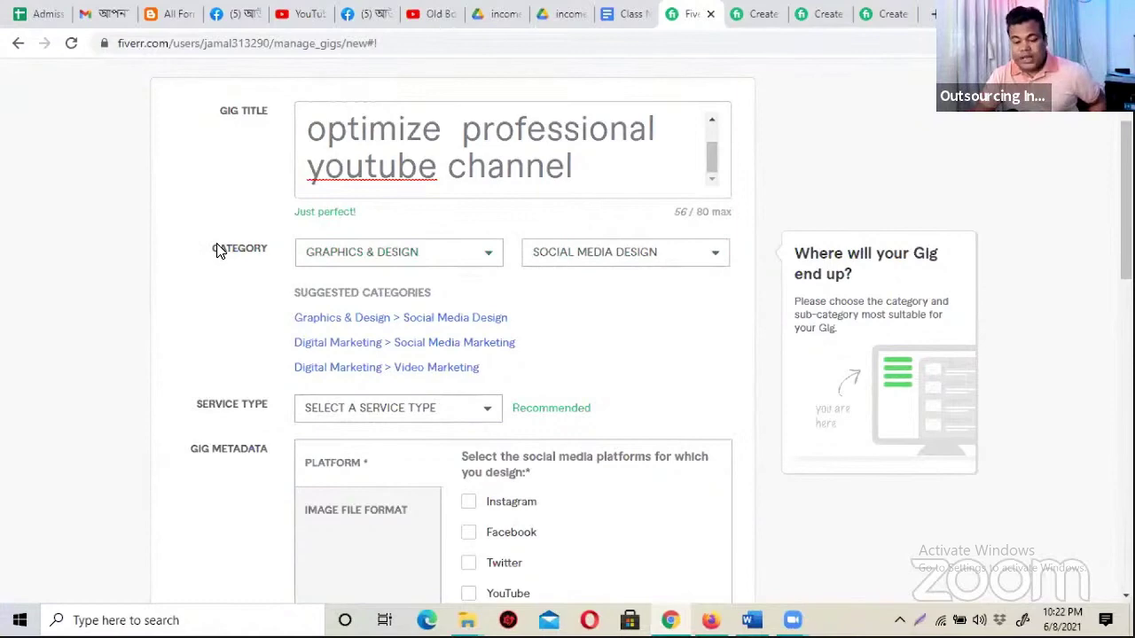
pyautogui.click(754, 10)
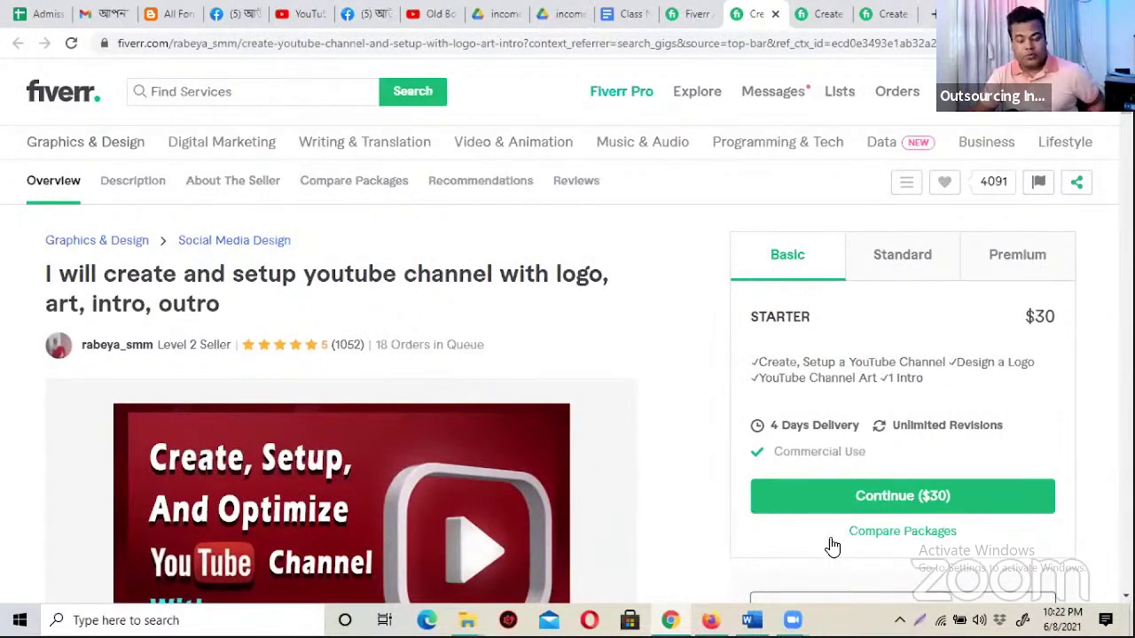
pyautogui.hotkey('alt', 's')
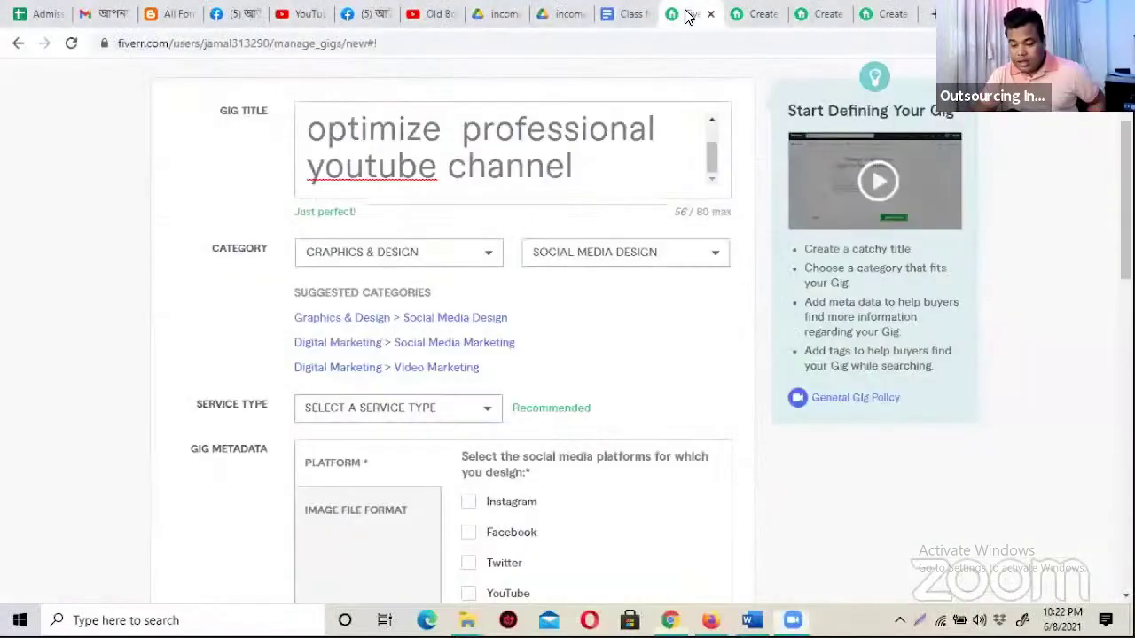
pyautogui.click(749, 13)
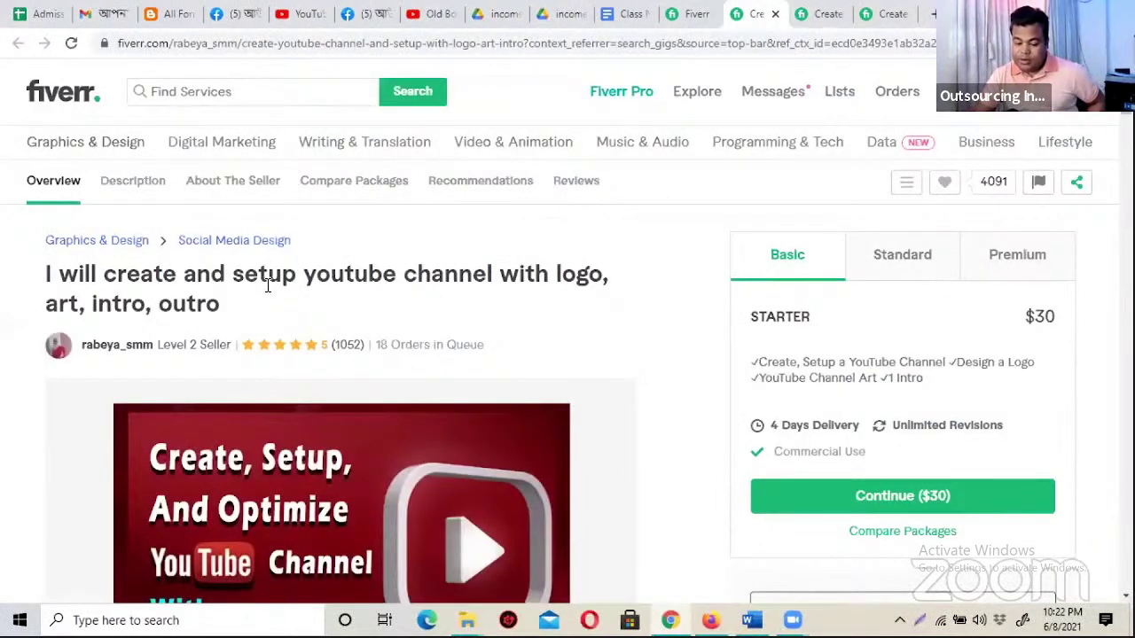
pyautogui.click(691, 15)
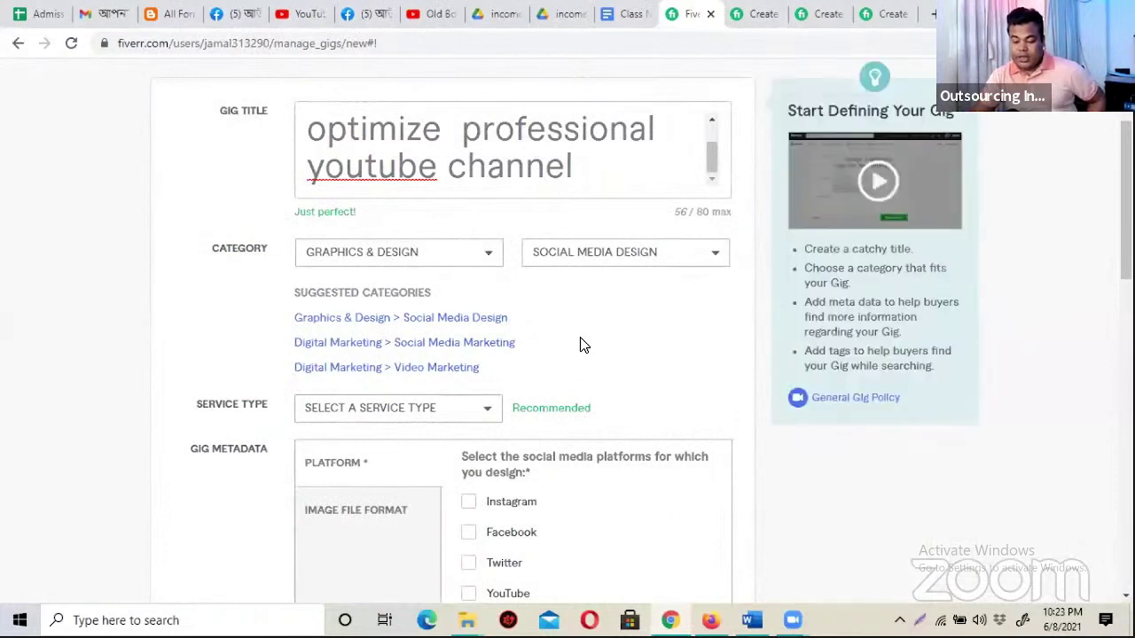
# - Review the service types offered for the Social Media Design subcategory
pyautogui.scroll(-1, 581, 344)
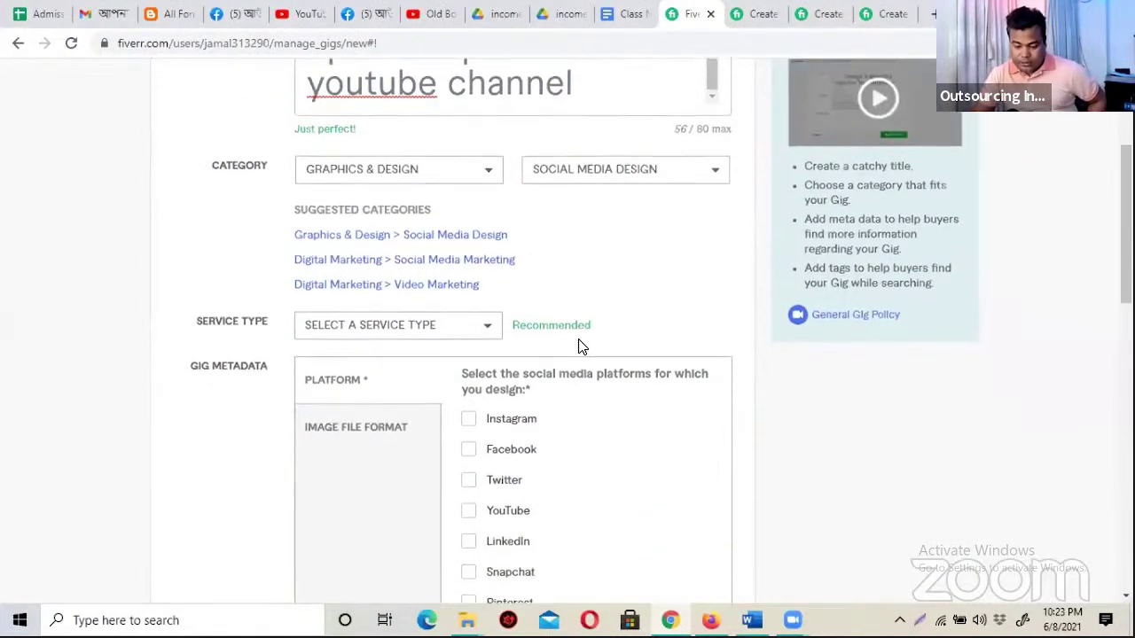
pyautogui.click(433, 335)
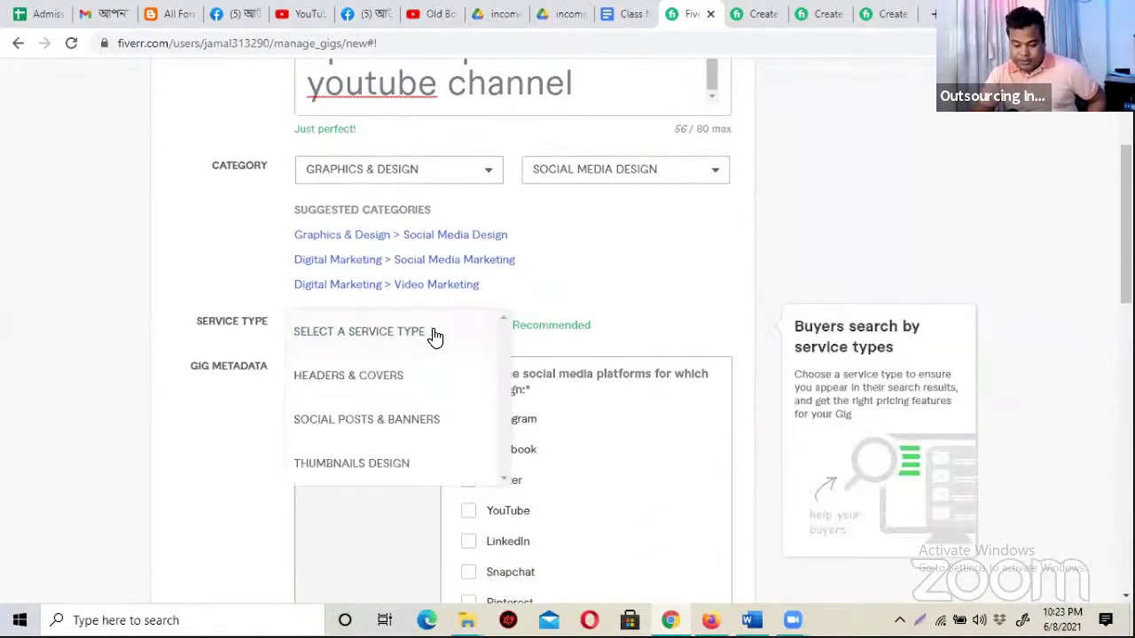
pyautogui.click(588, 269)
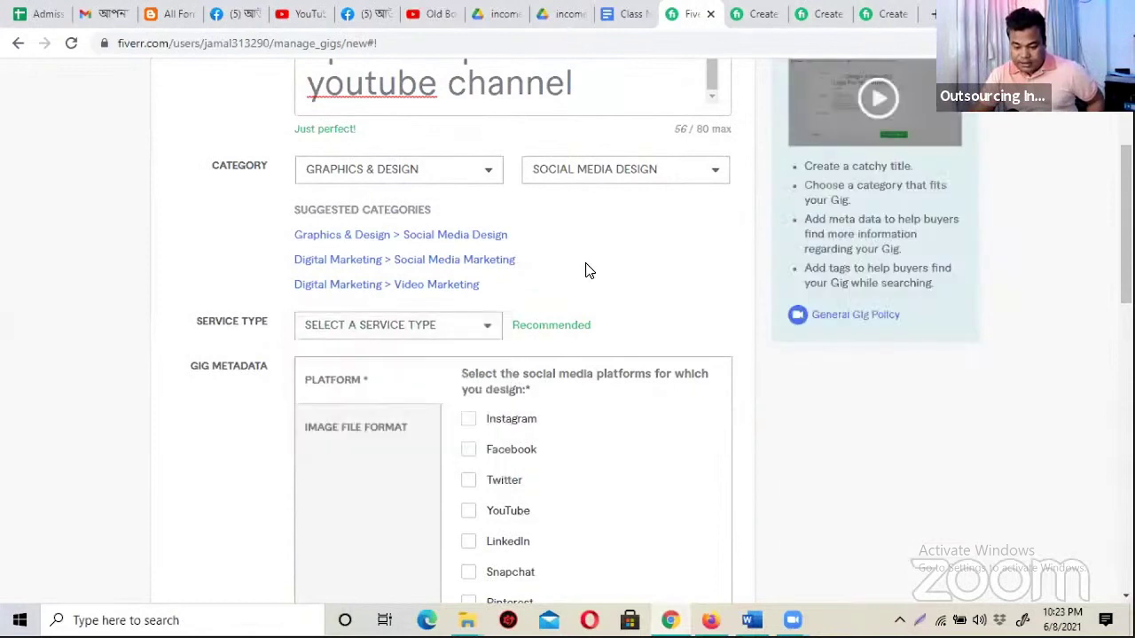
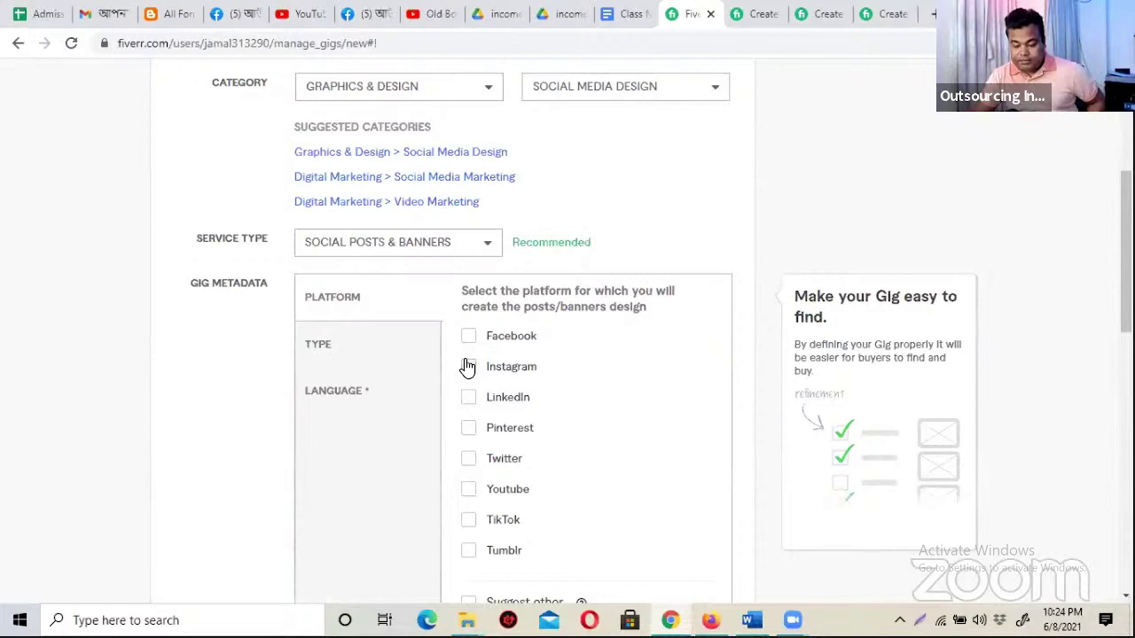
# - In the gig metadata, choose Youtube as the platform and Advertisements as the post type
pyautogui.scroll(-1, 464, 364)
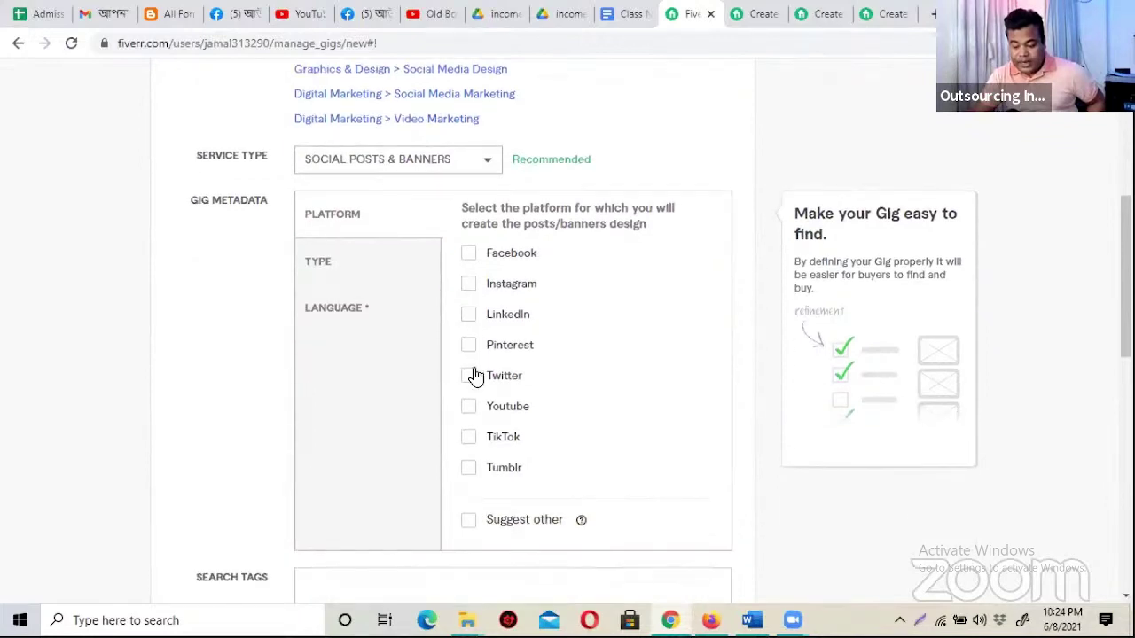
pyautogui.click(468, 409)
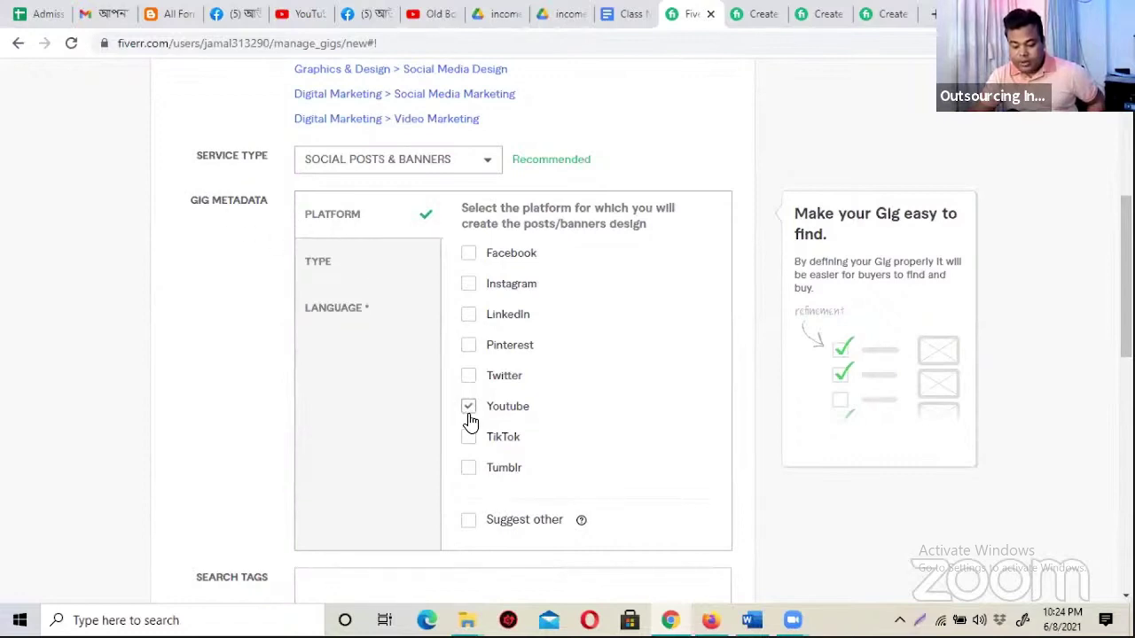
pyautogui.click(344, 264)
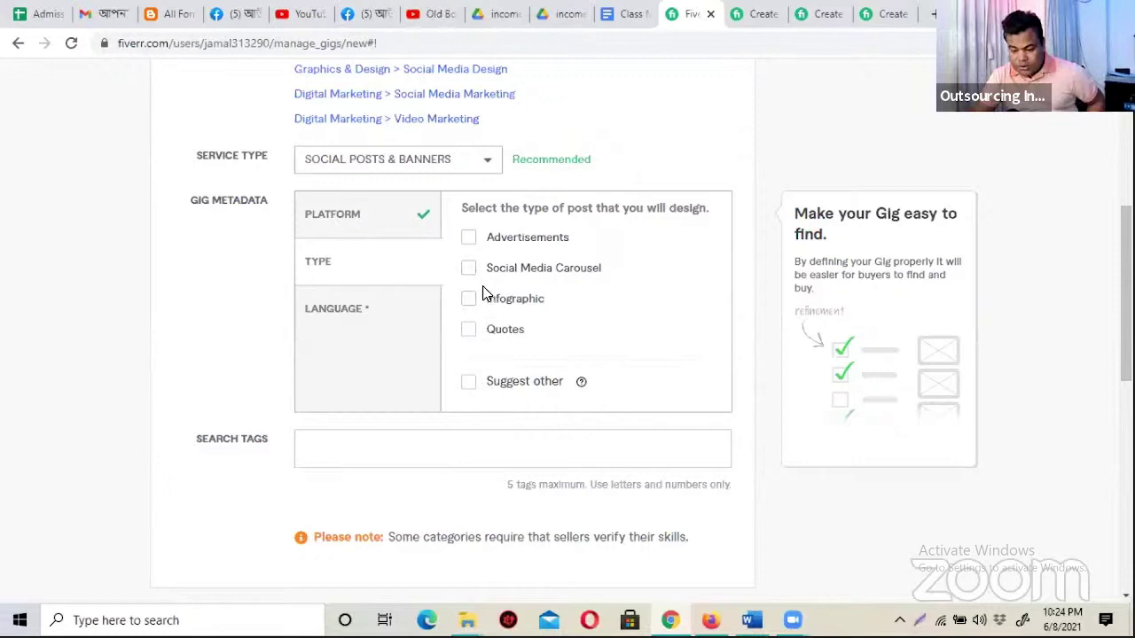
pyautogui.click(469, 240)
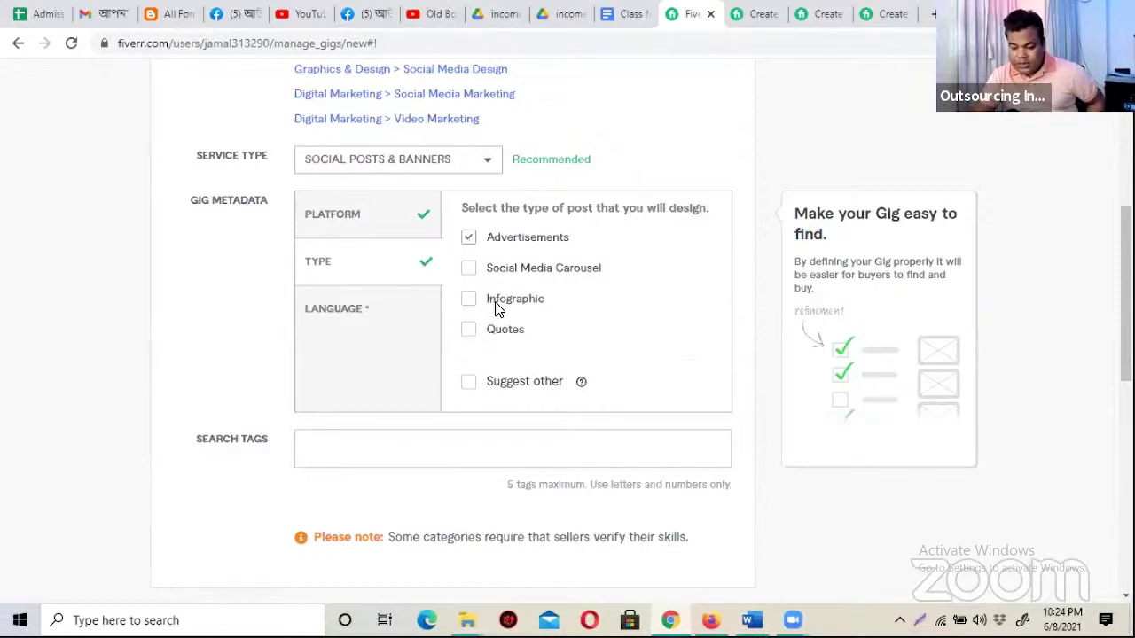
# - Review the languages offered for the posts in the gig metadata, from Albanian through Welsh
pyautogui.click(333, 312)
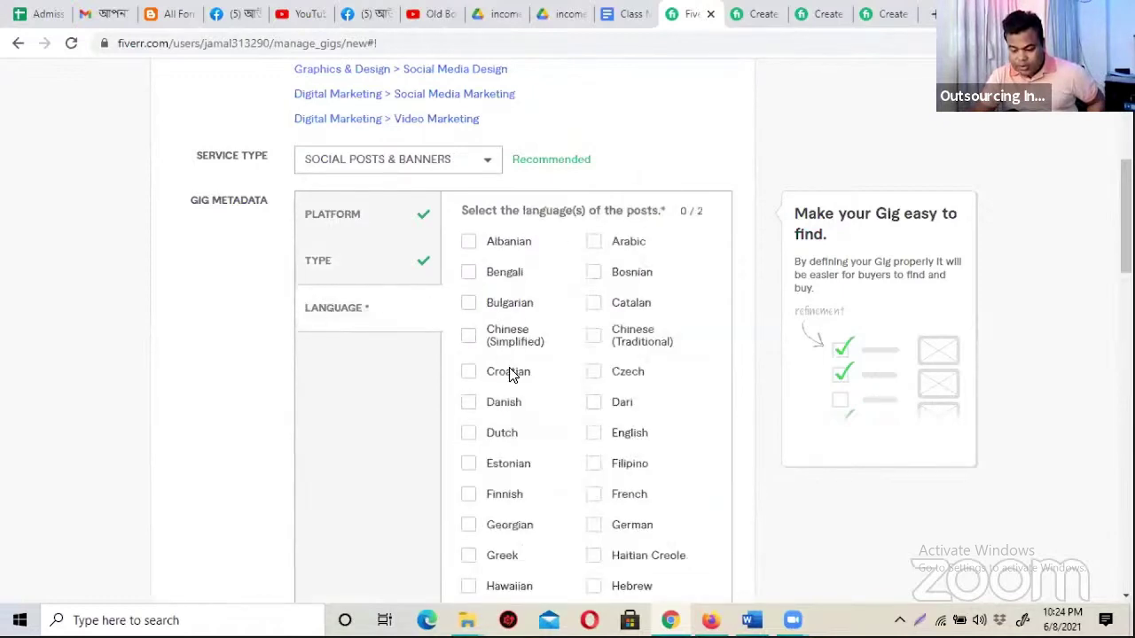
pyautogui.scroll(-5, 532, 427)
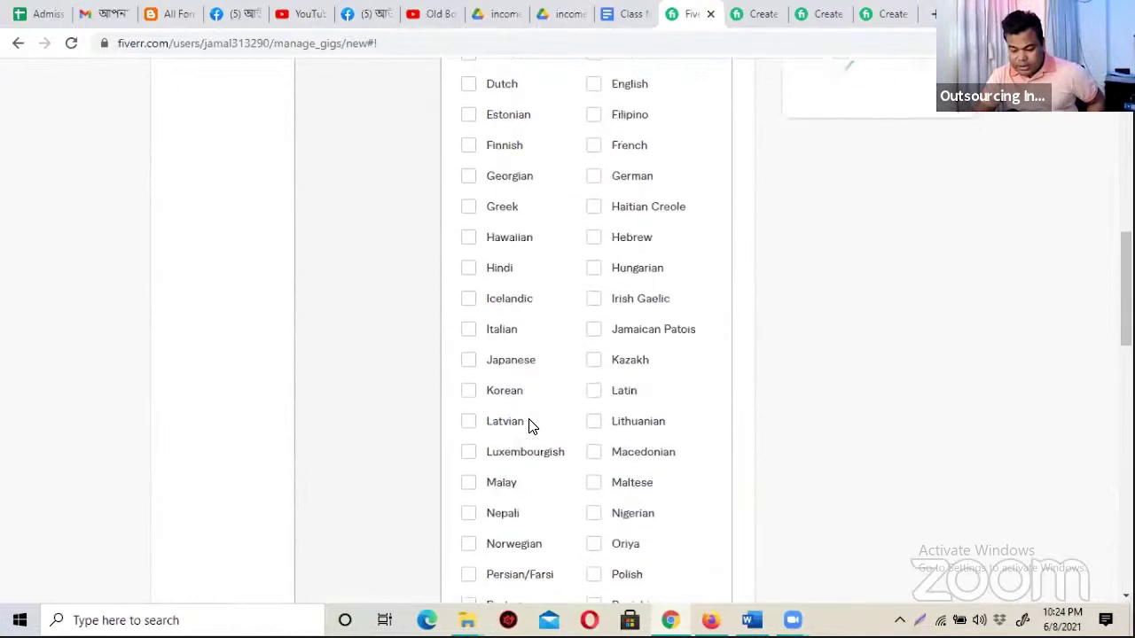
pyautogui.scroll(-4, 529, 426)
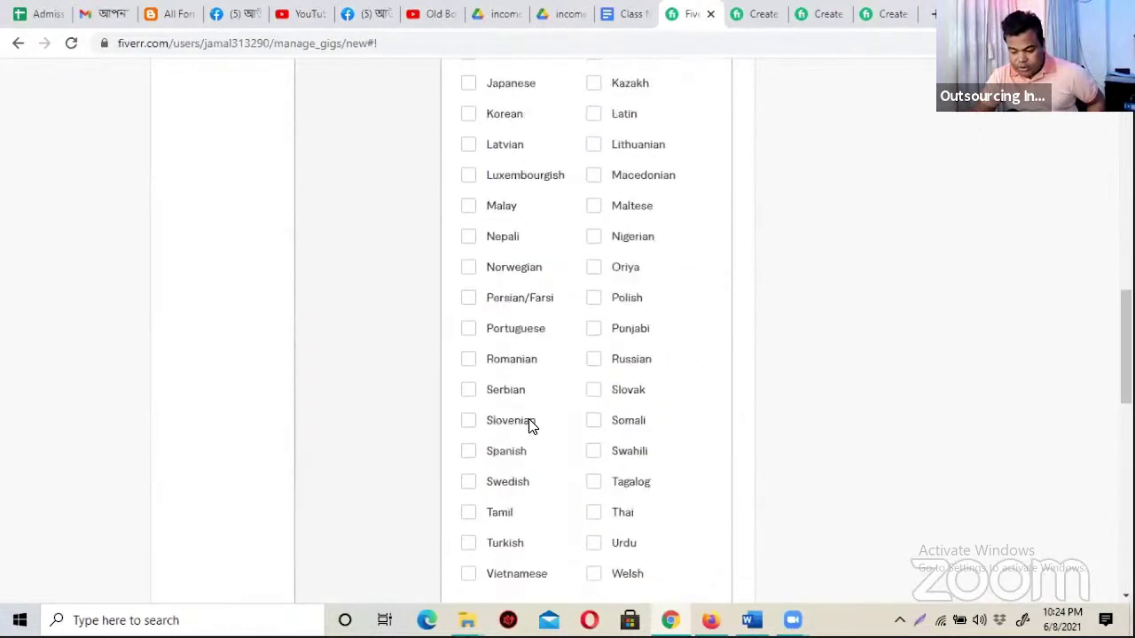
pyautogui.scroll(1, 530, 424)
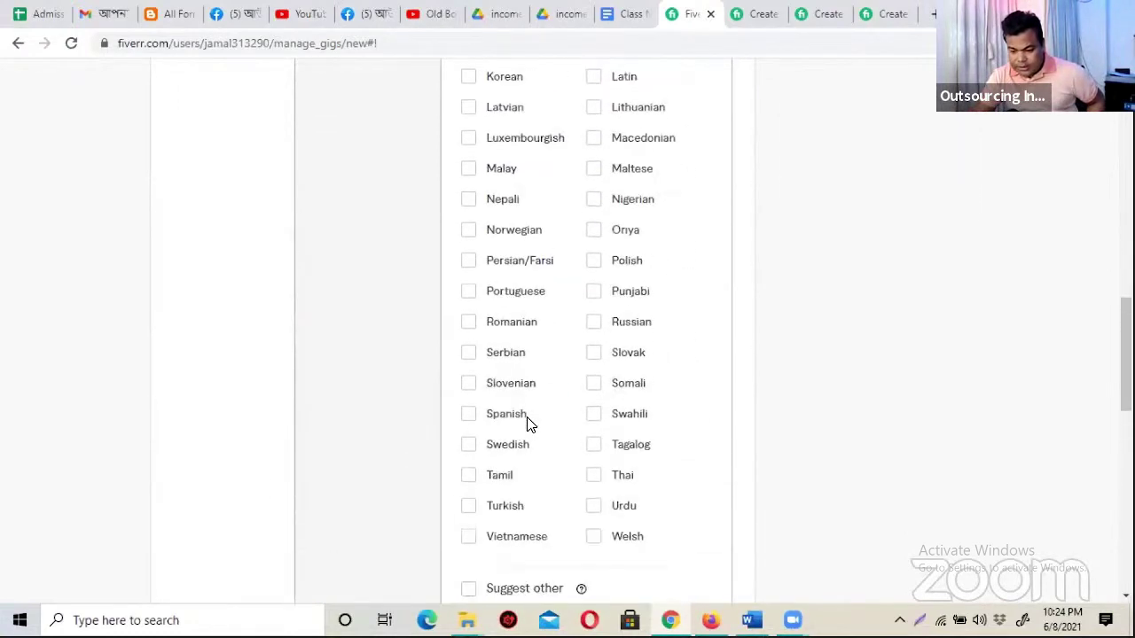
pyautogui.scroll(2, 530, 425)
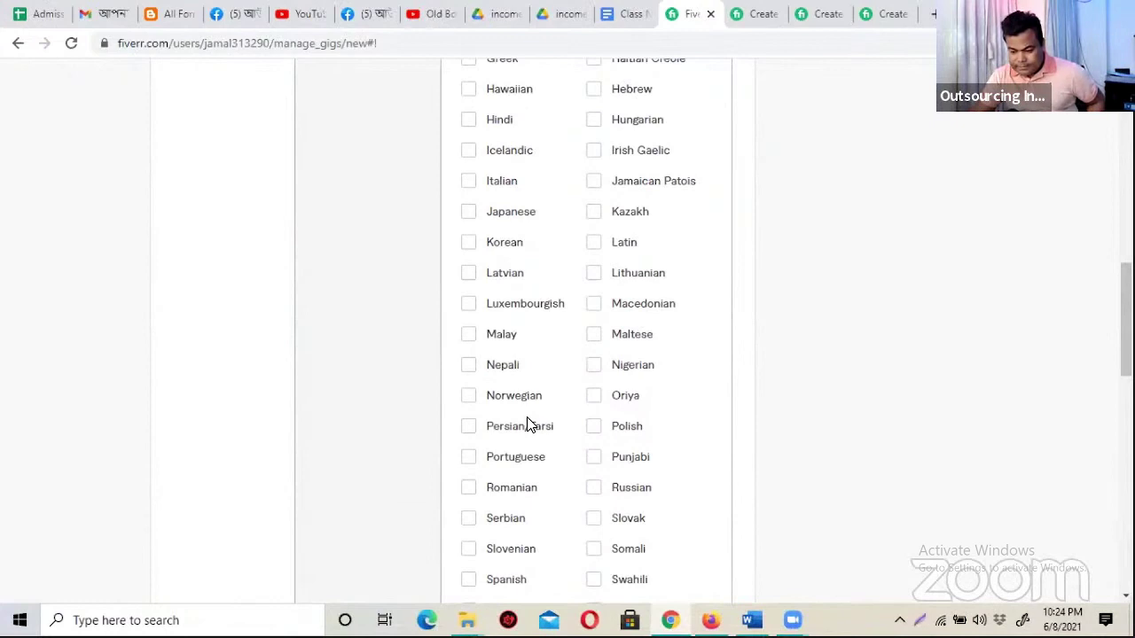
pyautogui.scroll(3, 530, 425)
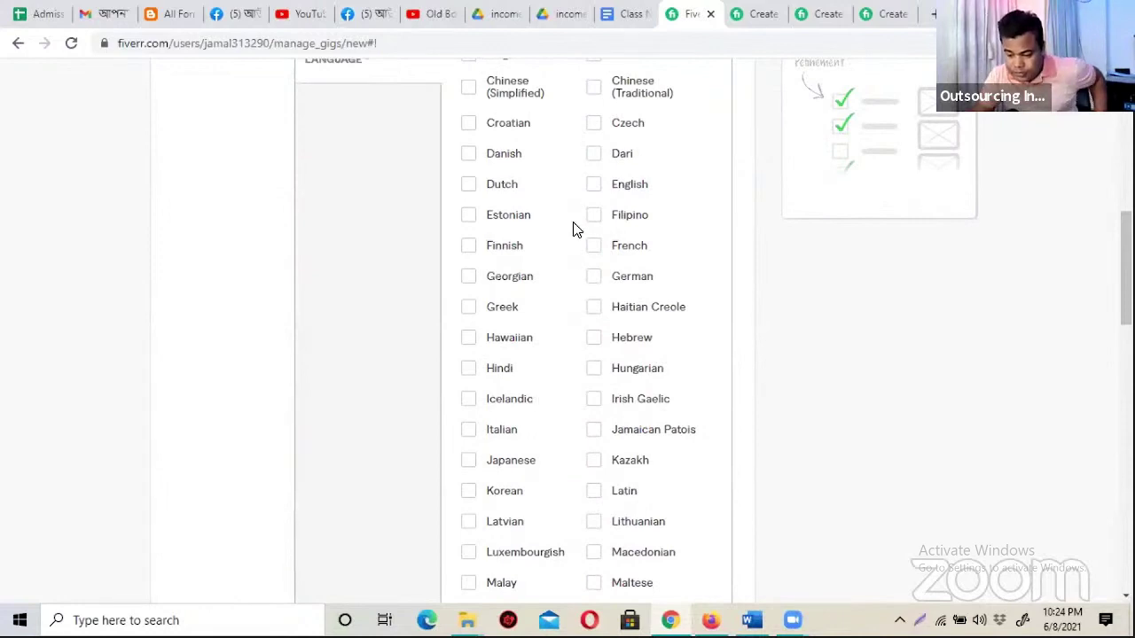
pyautogui.scroll(-1, 537, 252)
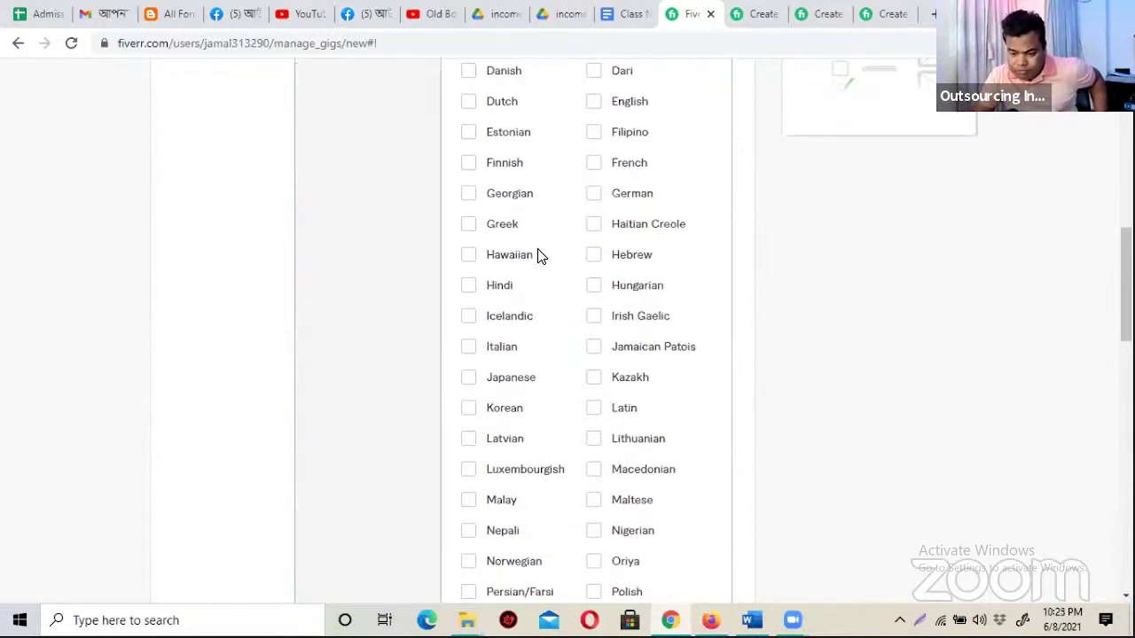
pyautogui.scroll(-1, 532, 259)
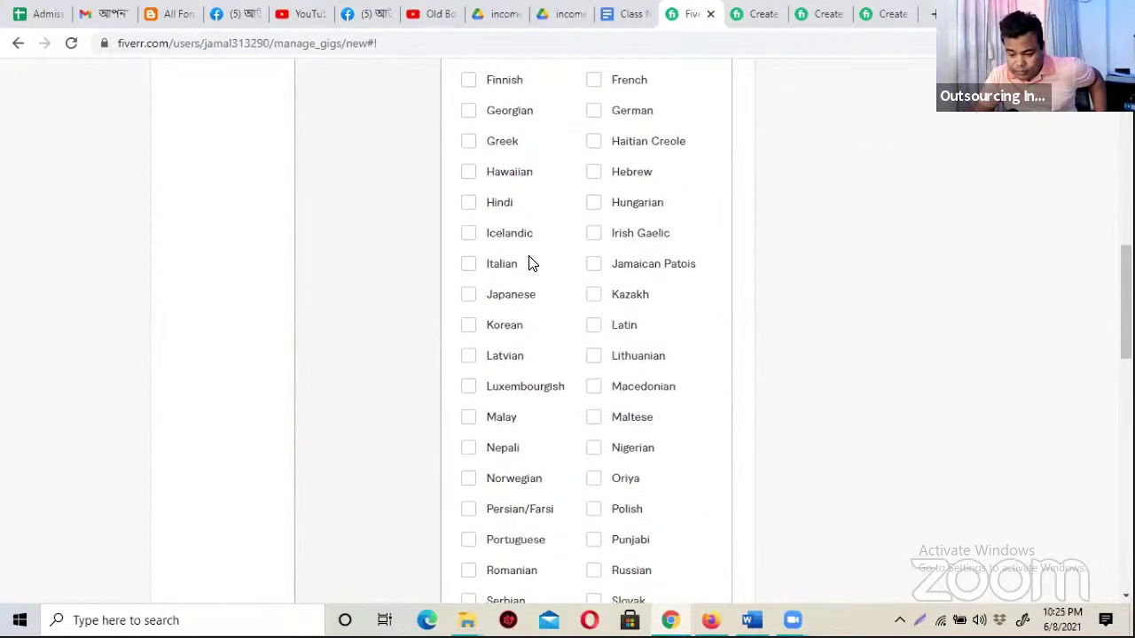
pyautogui.scroll(-3, 527, 261)
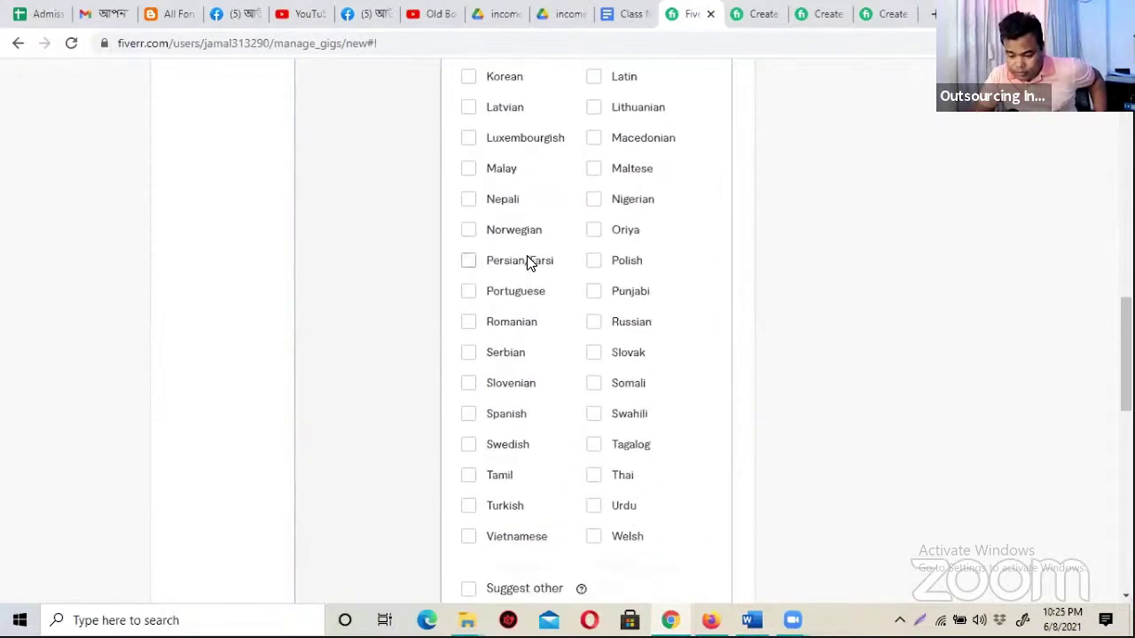
pyautogui.scroll(-2, 524, 284)
pyautogui.scroll(2, 524, 284)
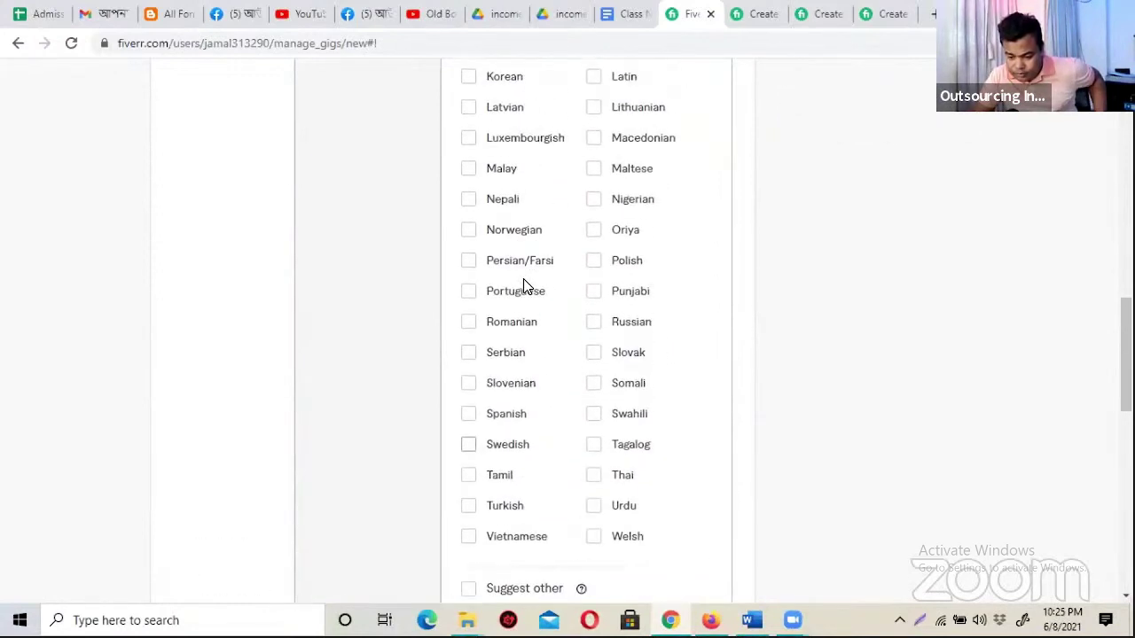
pyautogui.scroll(3, 523, 286)
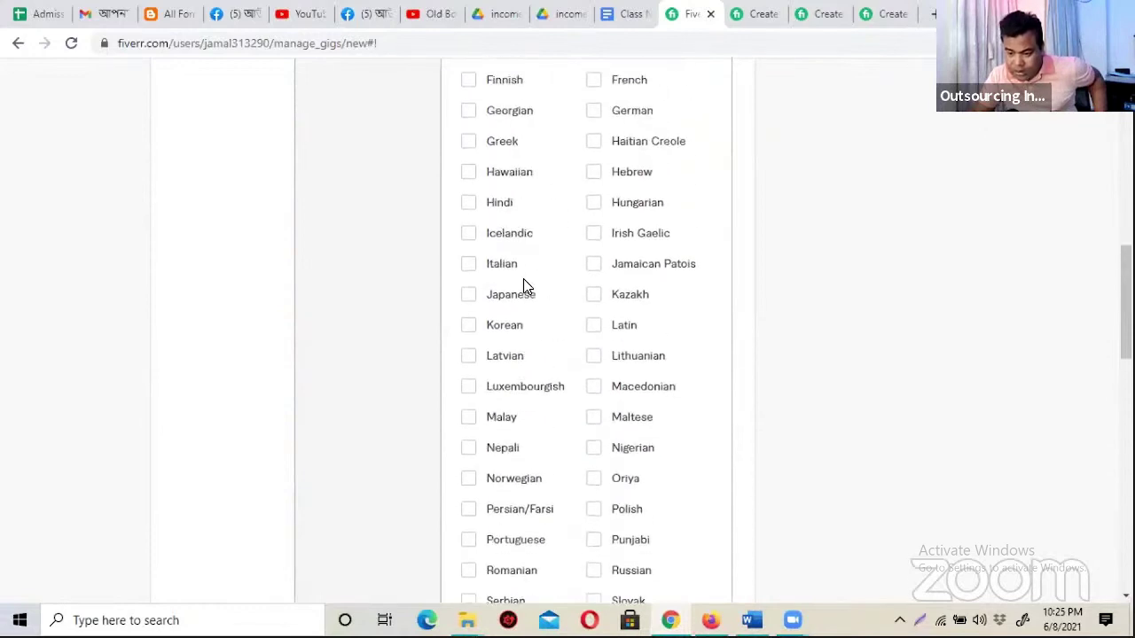
pyautogui.scroll(1, 523, 285)
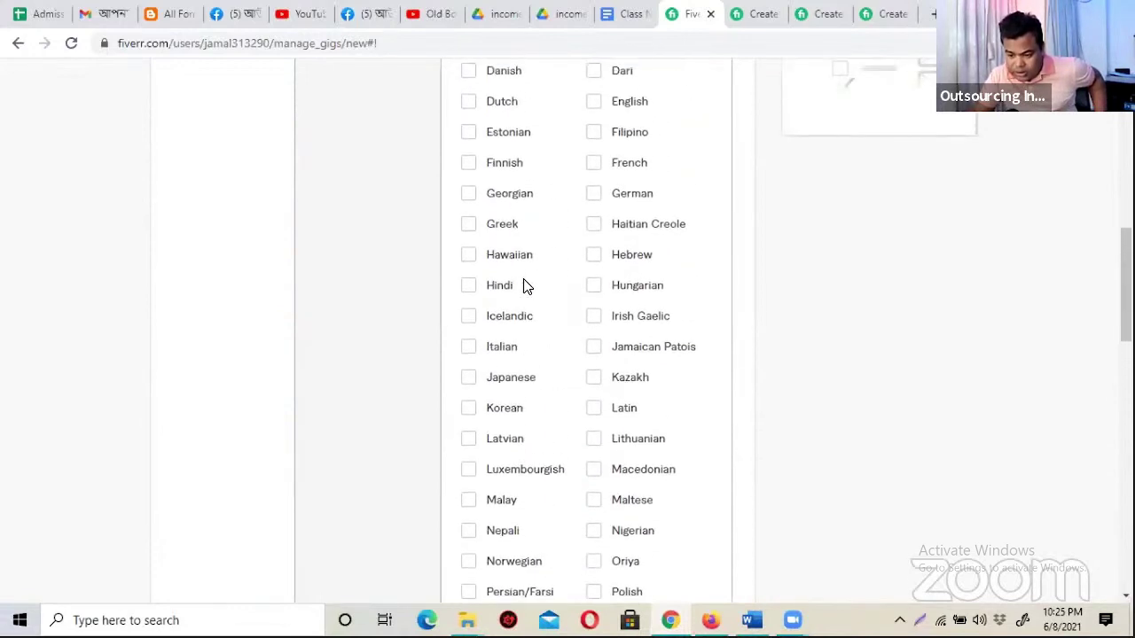
pyautogui.scroll(3, 523, 285)
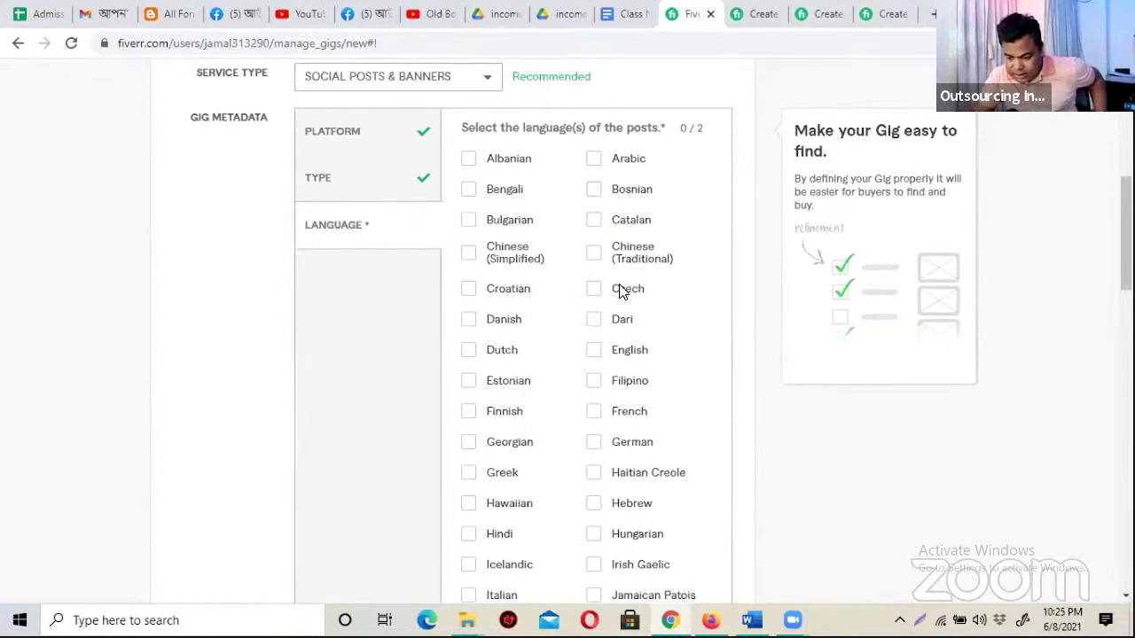
pyautogui.scroll(-1, 626, 423)
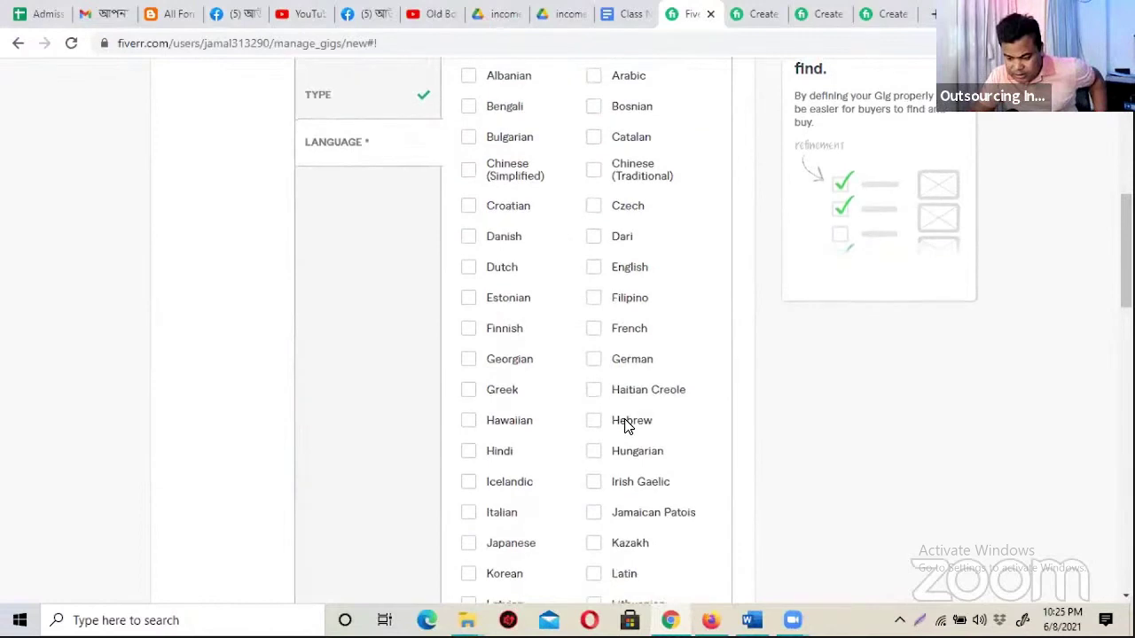
pyautogui.scroll(-1, 626, 425)
pyautogui.scroll(-2, 625, 425)
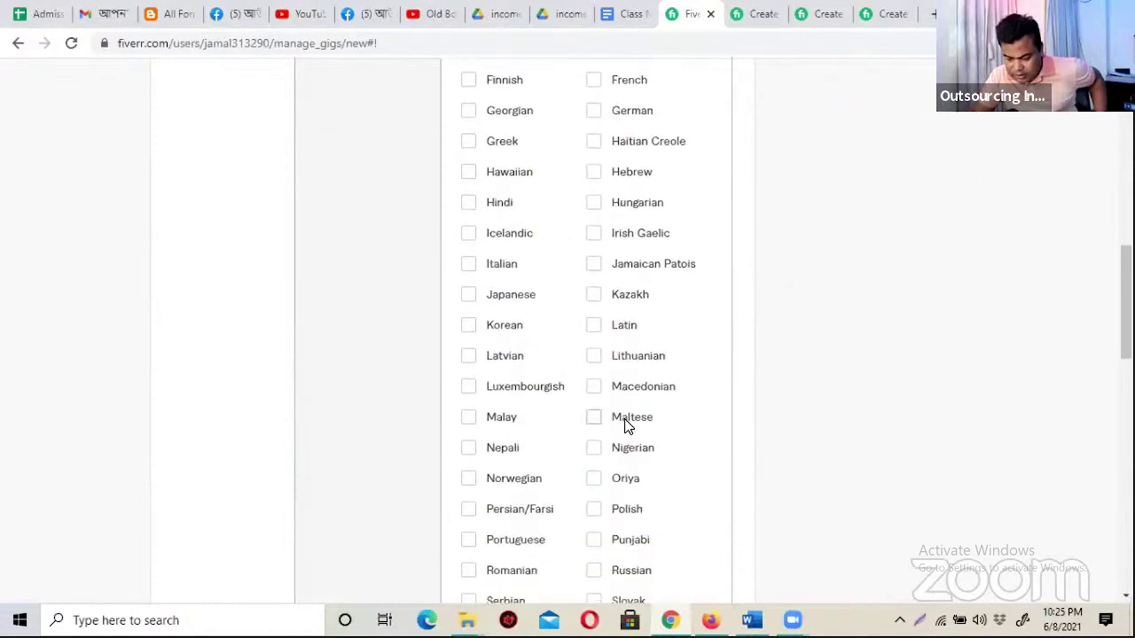
pyautogui.scroll(-2, 624, 426)
pyautogui.scroll(-2, 630, 438)
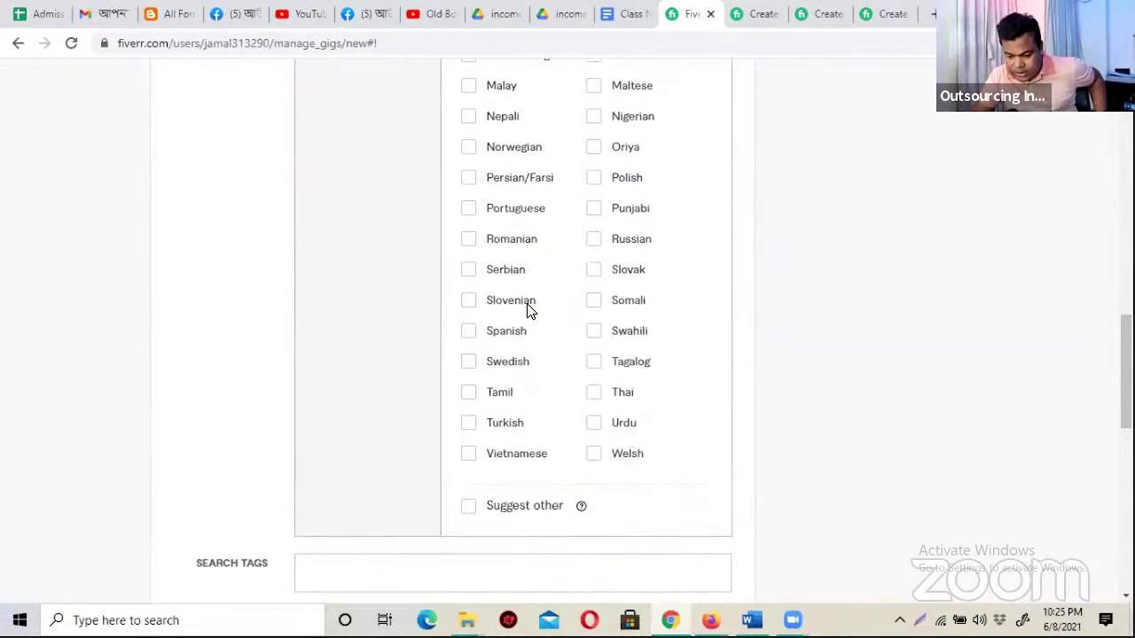
# - Choose Bengali as a language of the posts in the gig metadata
pyautogui.scroll(2, 526, 306)
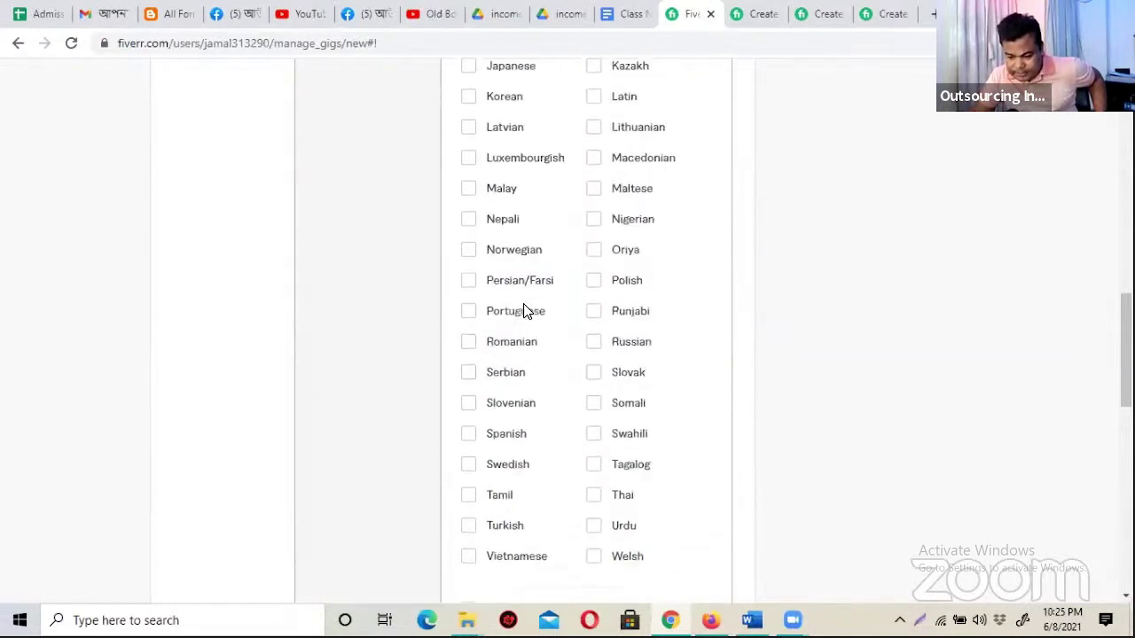
pyautogui.scroll(2, 503, 231)
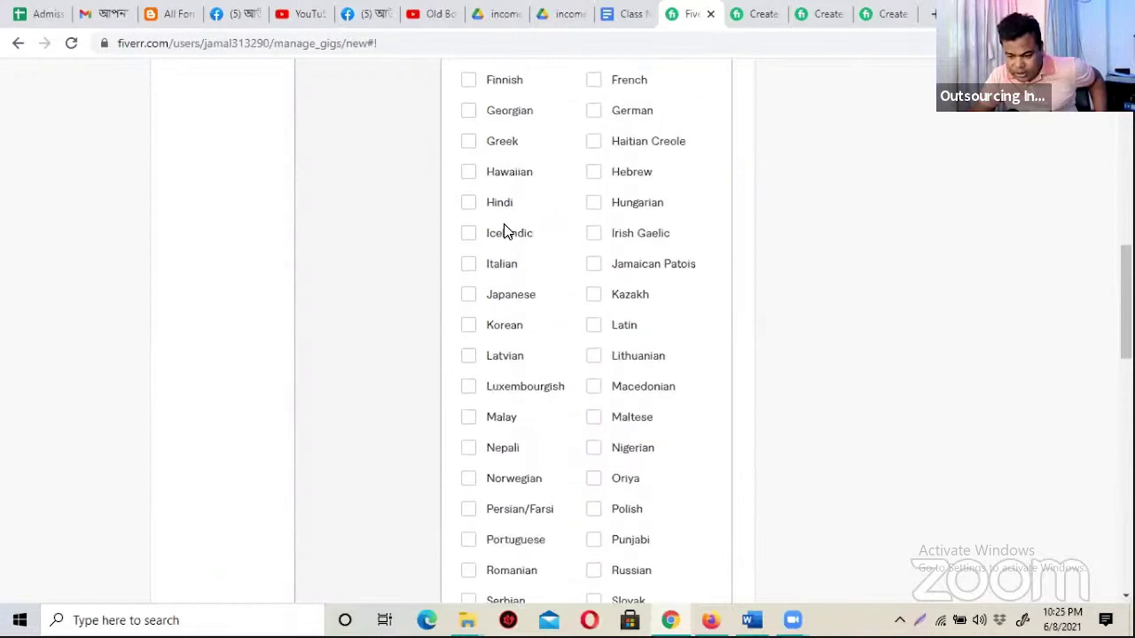
pyautogui.scroll(3, 505, 230)
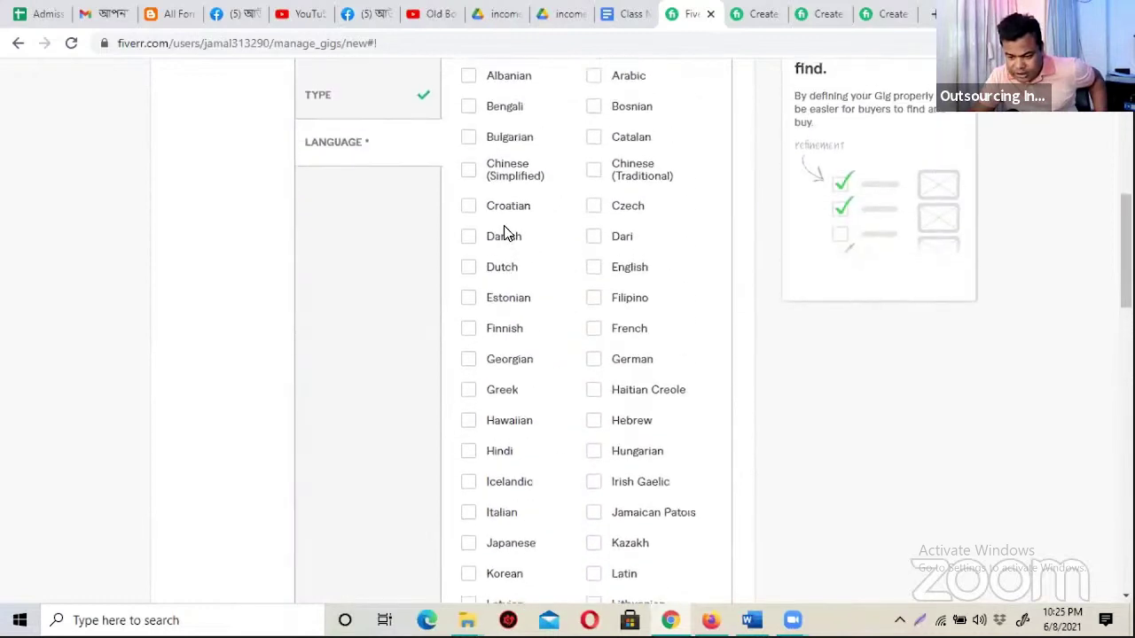
pyautogui.scroll(1, 505, 232)
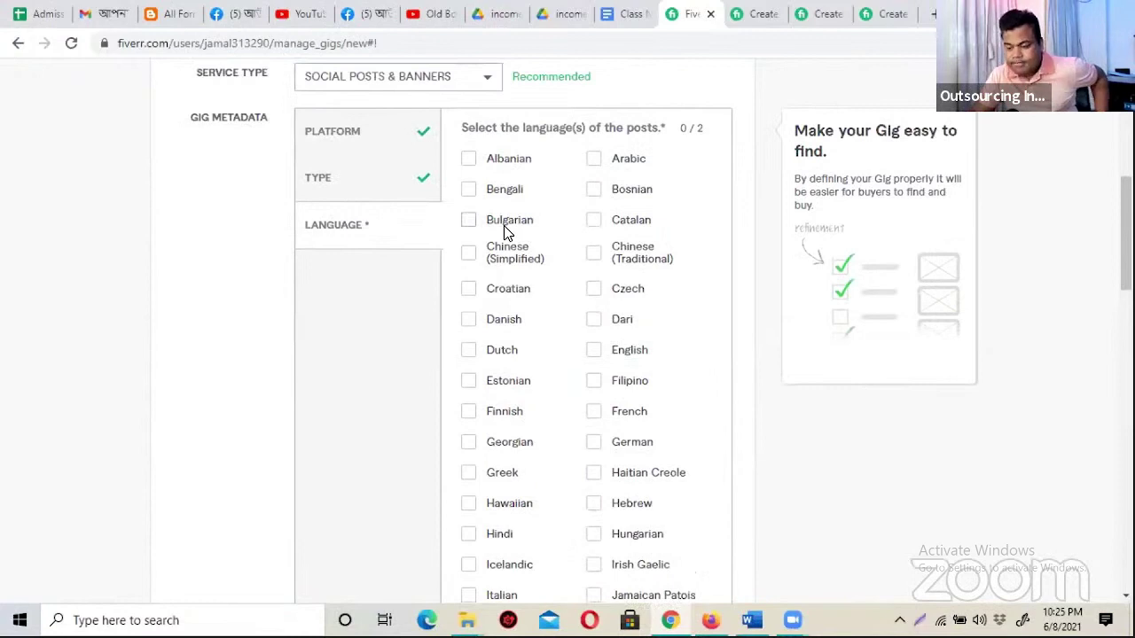
pyautogui.click(470, 194)
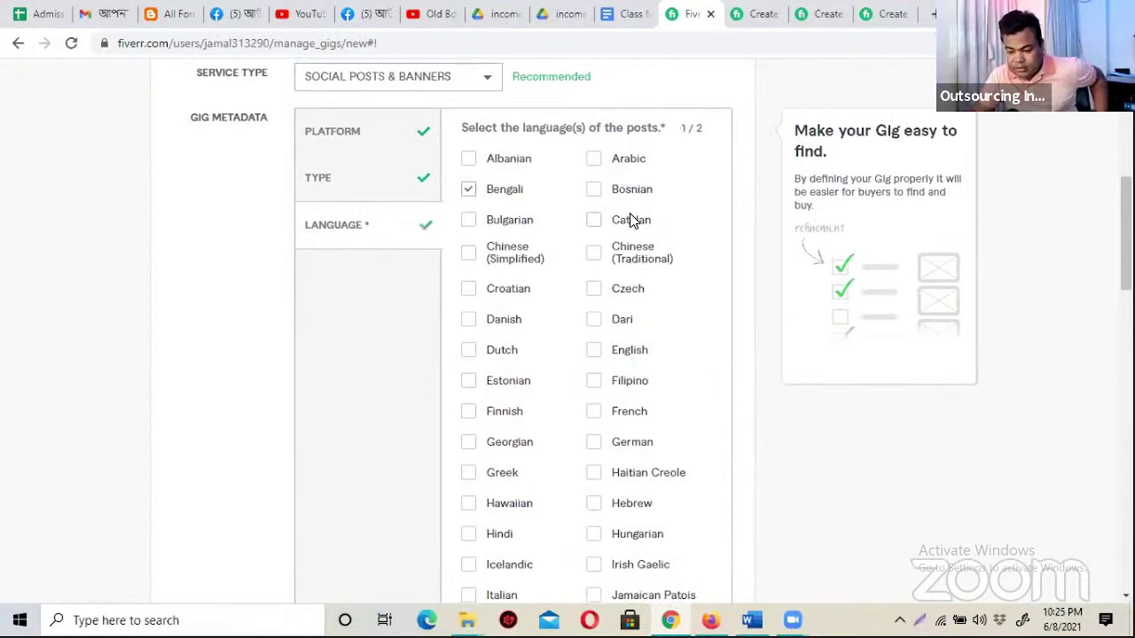
# - Look through the remaining post languages and recheck the gig's category, subcategory, service type and metadata
pyautogui.scroll(-2, 612, 341)
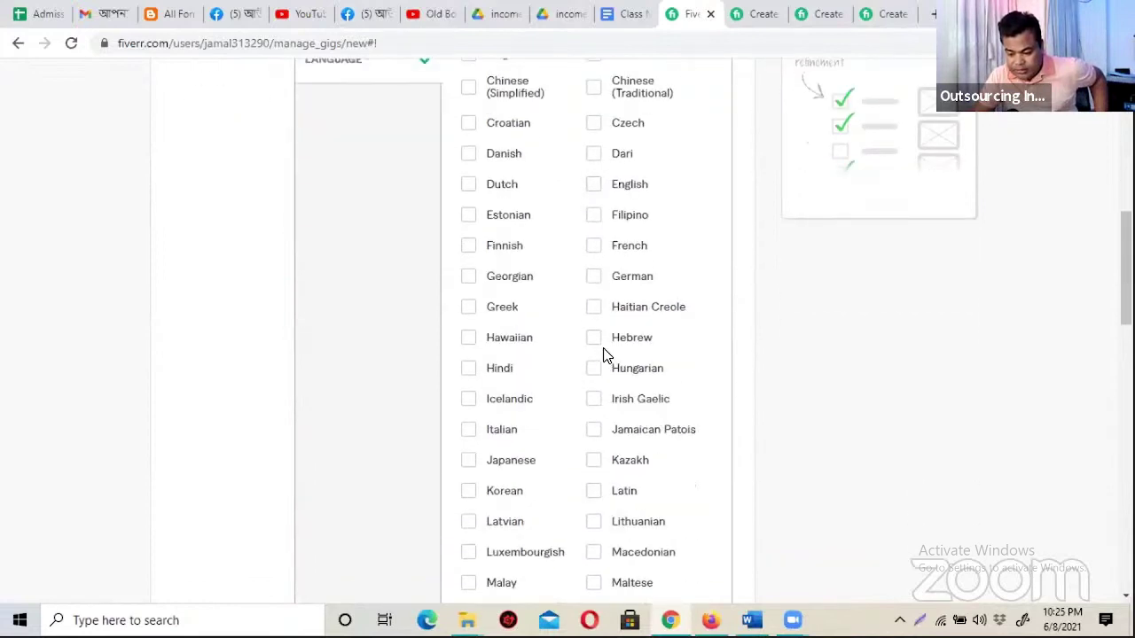
pyautogui.scroll(-1, 601, 355)
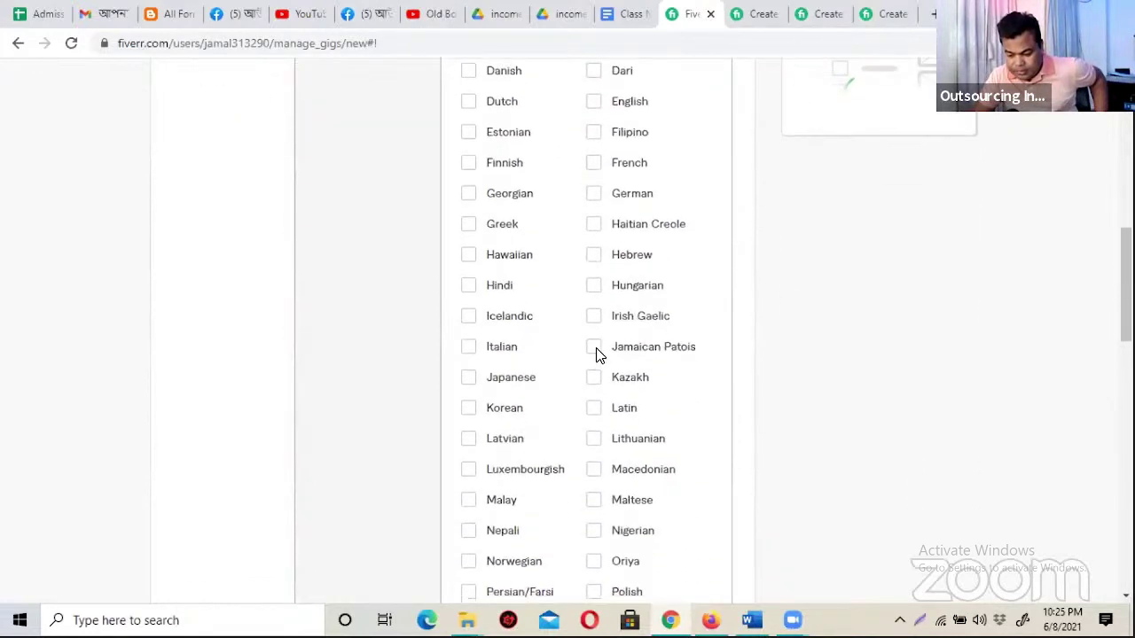
pyautogui.scroll(-2, 598, 354)
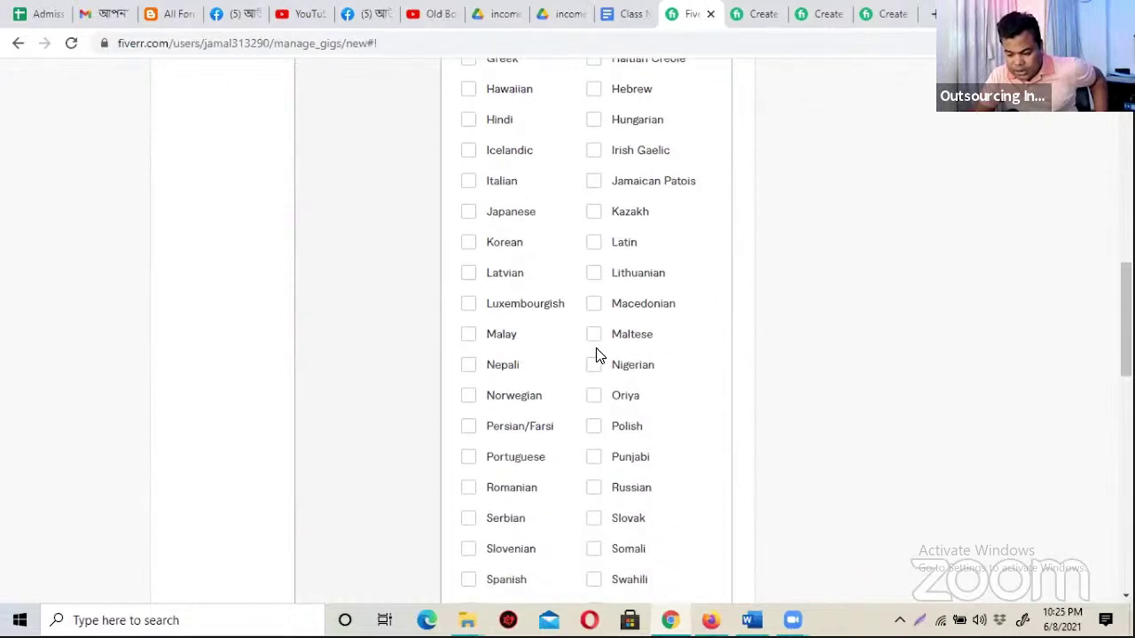
pyautogui.scroll(-3, 596, 354)
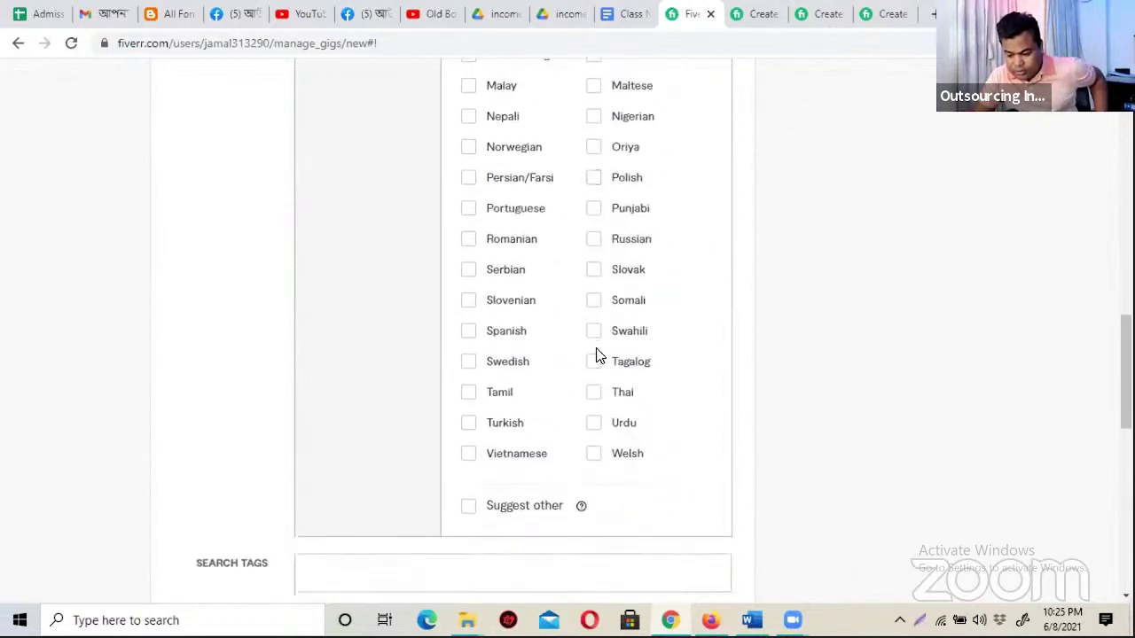
pyautogui.scroll(9, 595, 354)
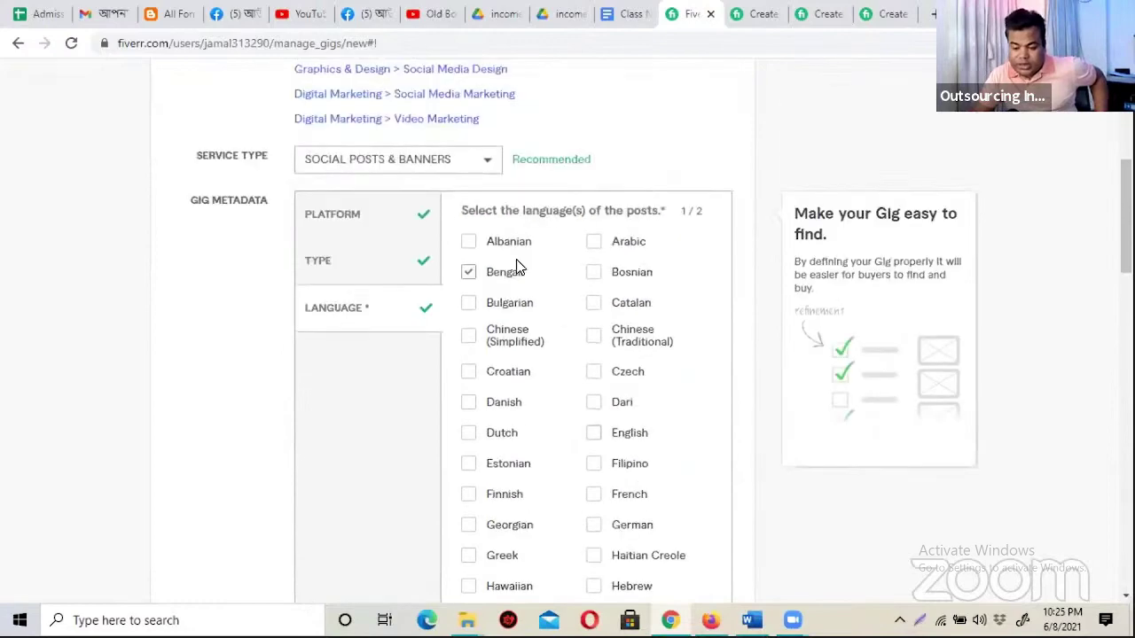
pyautogui.scroll(-7, 542, 314)
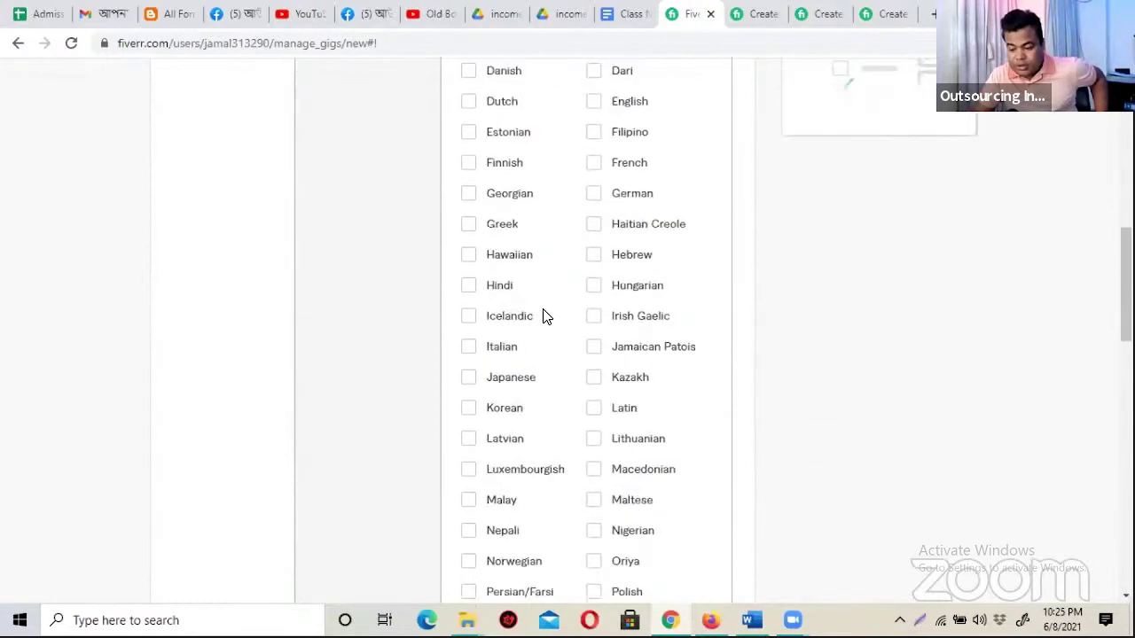
pyautogui.scroll(-5, 547, 317)
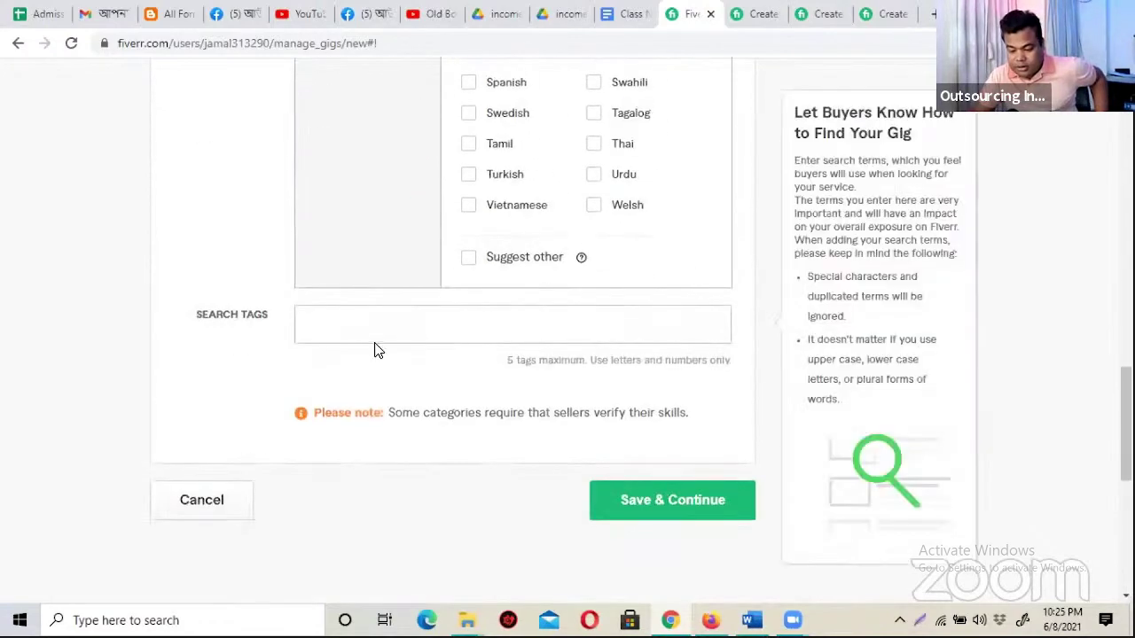
pyautogui.scroll(11, 373, 321)
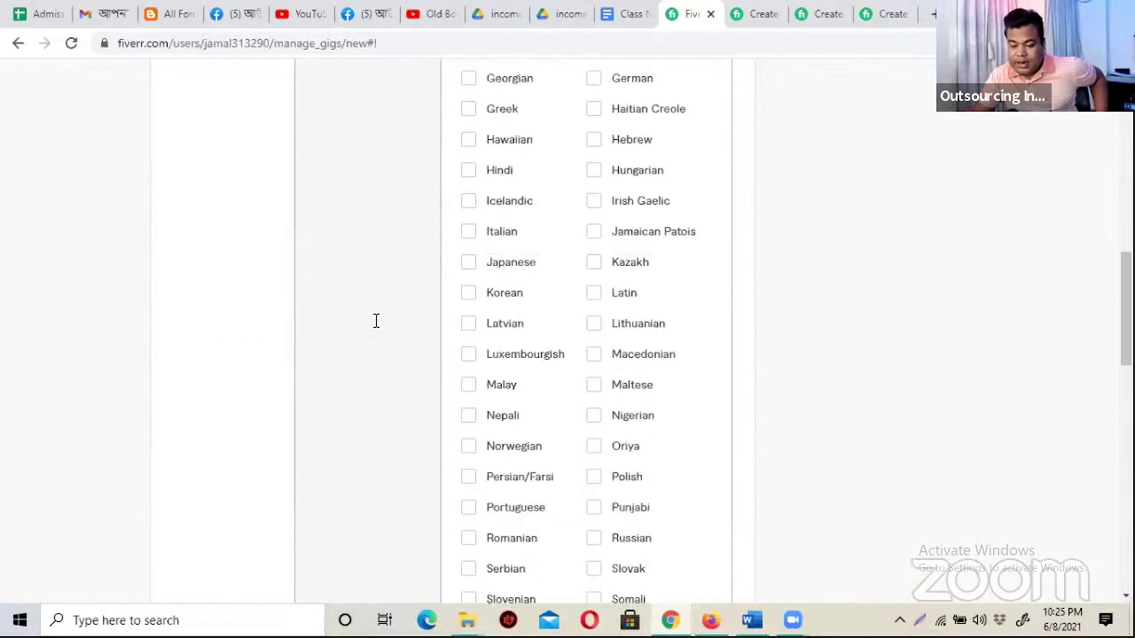
pyautogui.scroll(2, 353, 280)
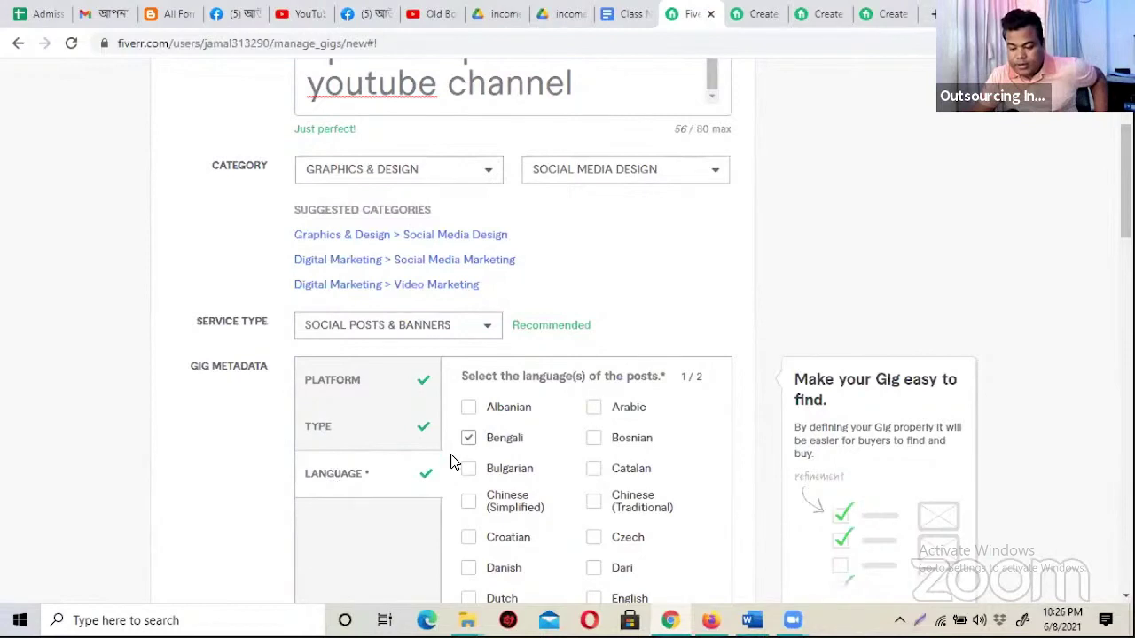
pyautogui.scroll(1, 449, 460)
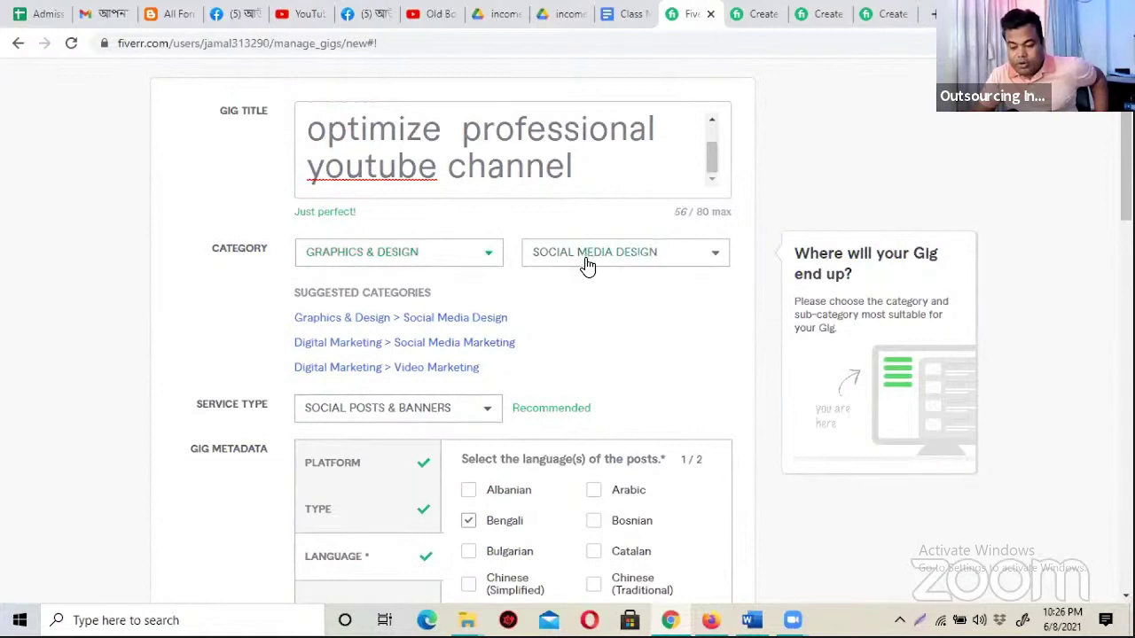
pyautogui.scroll(-1, 468, 367)
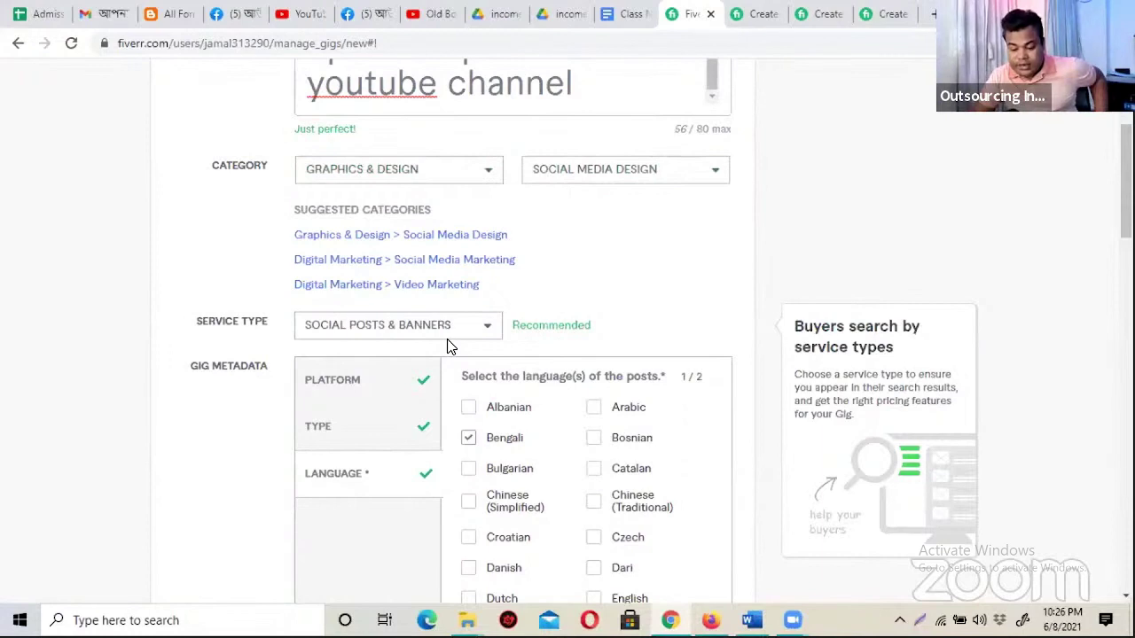
pyautogui.scroll(-1, 448, 346)
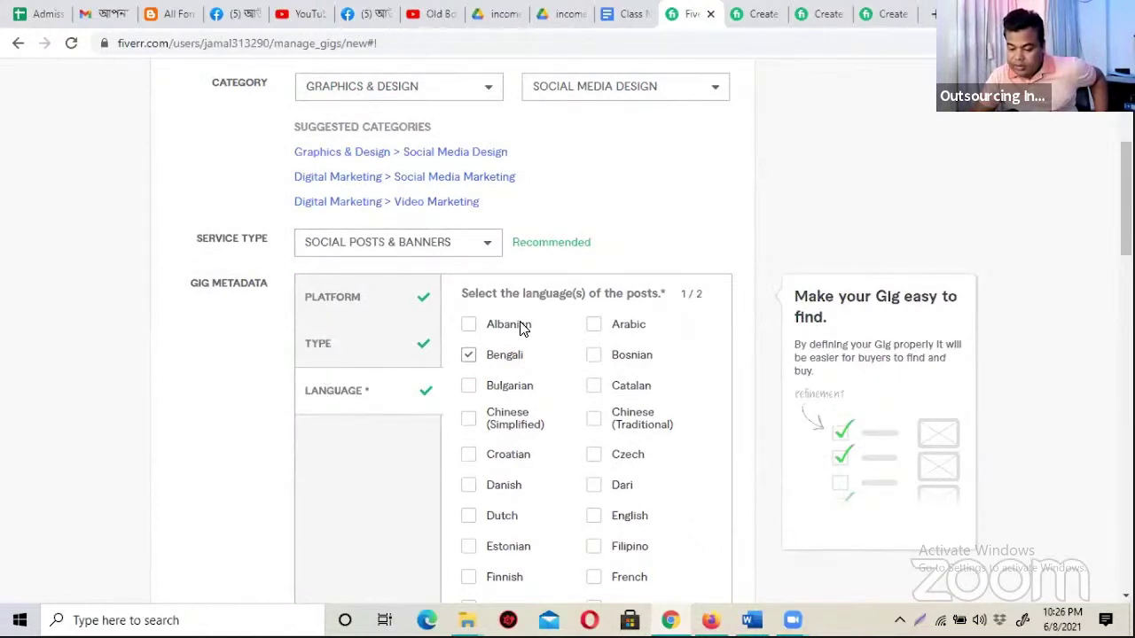
# - Add "youtube channel" as the first search tag of the gig
pyautogui.scroll(-8, 523, 327)
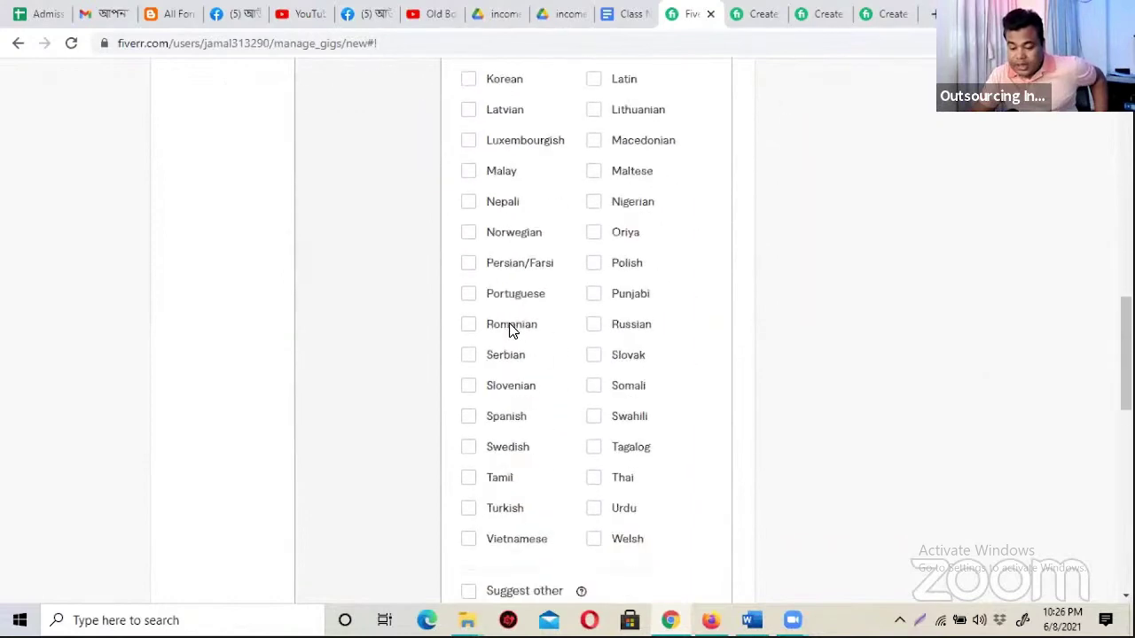
pyautogui.scroll(-6, 510, 327)
pyautogui.click(393, 149)
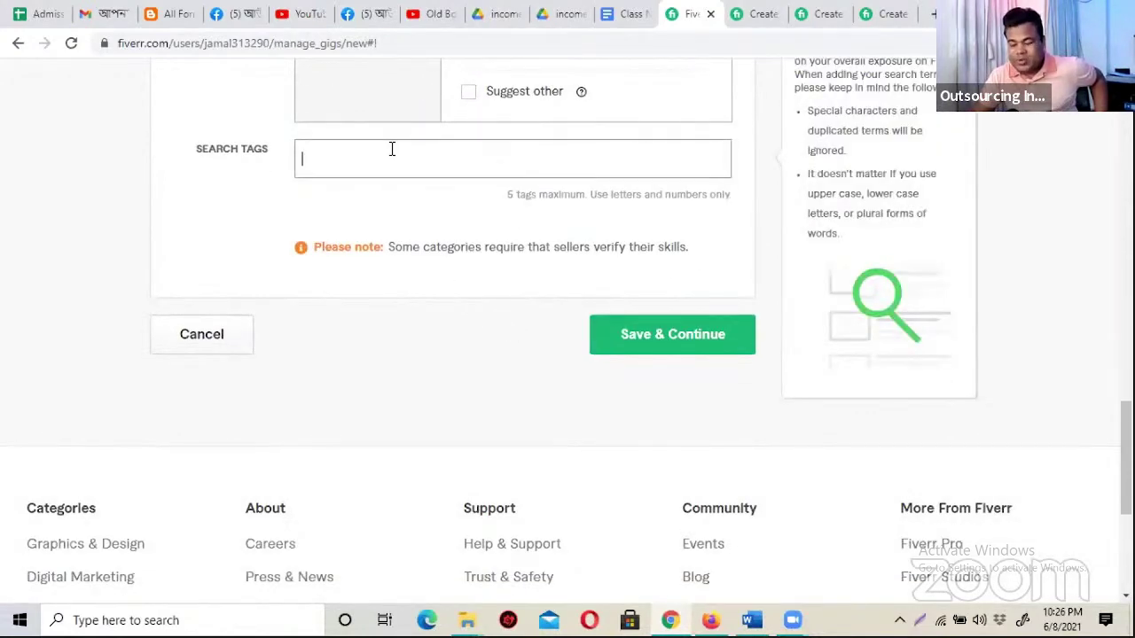
pyautogui.click(747, 10)
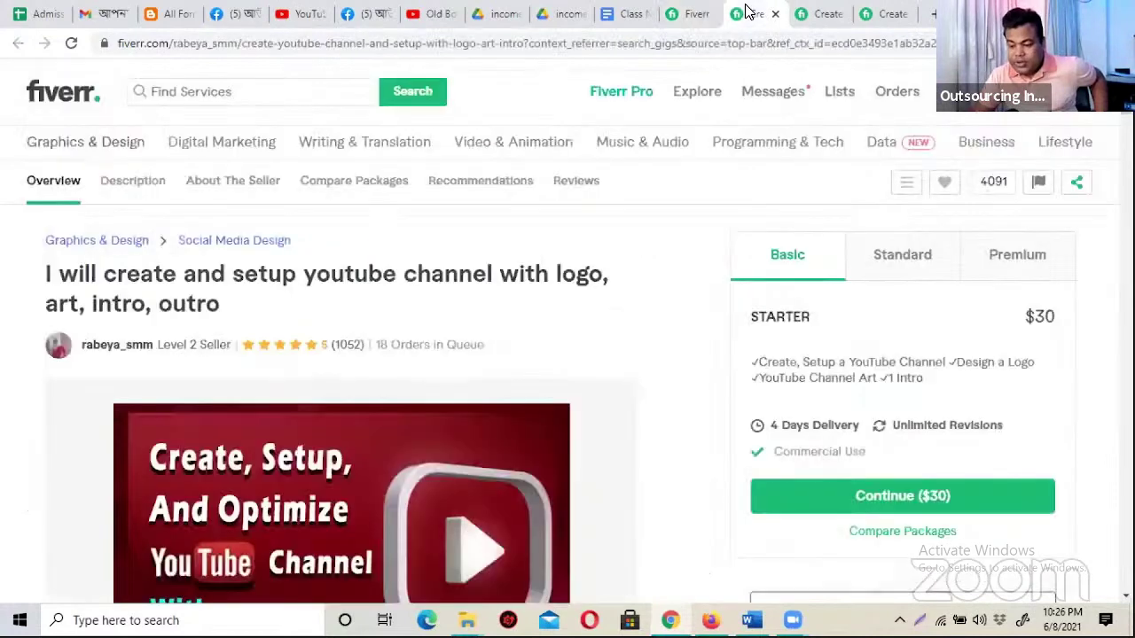
pyautogui.click(687, 13)
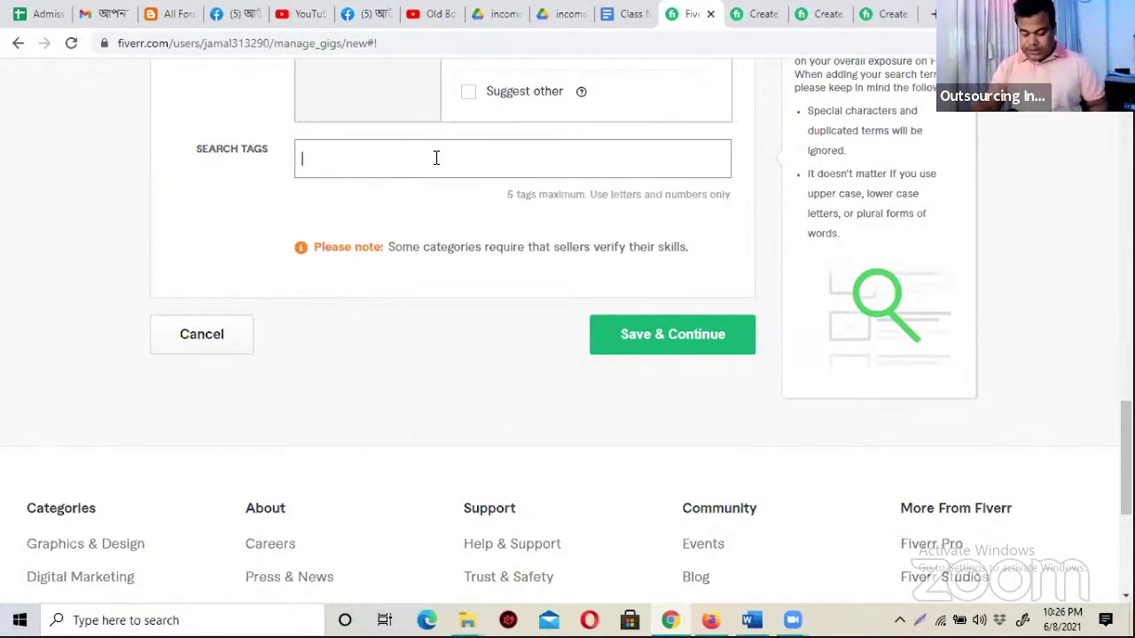
pyautogui.write('outu')
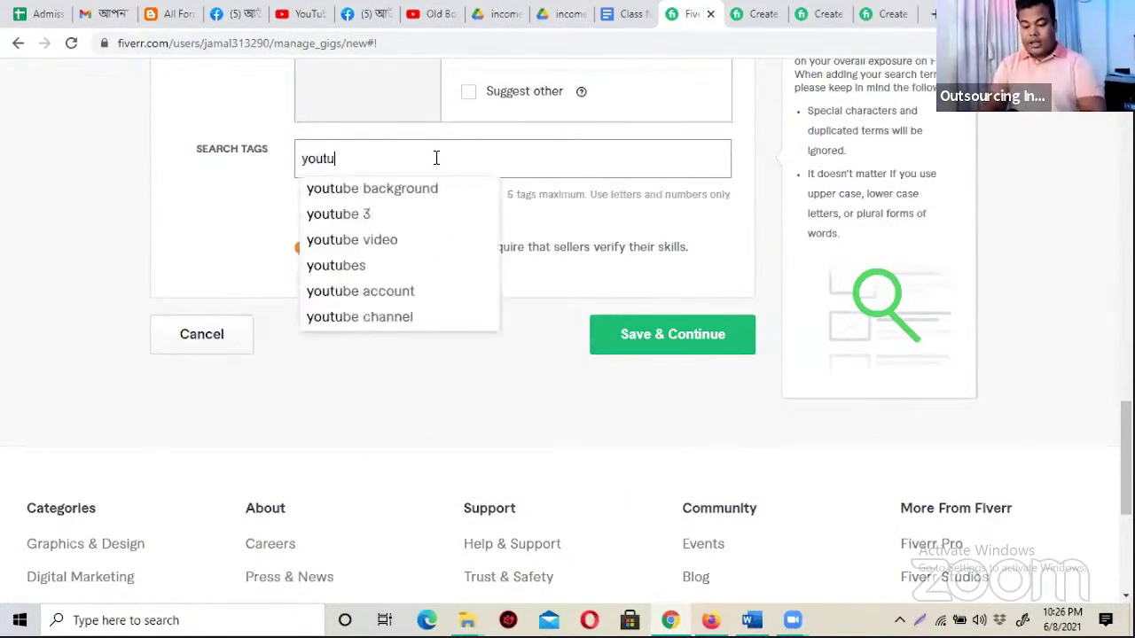
pyautogui.write('be channel')
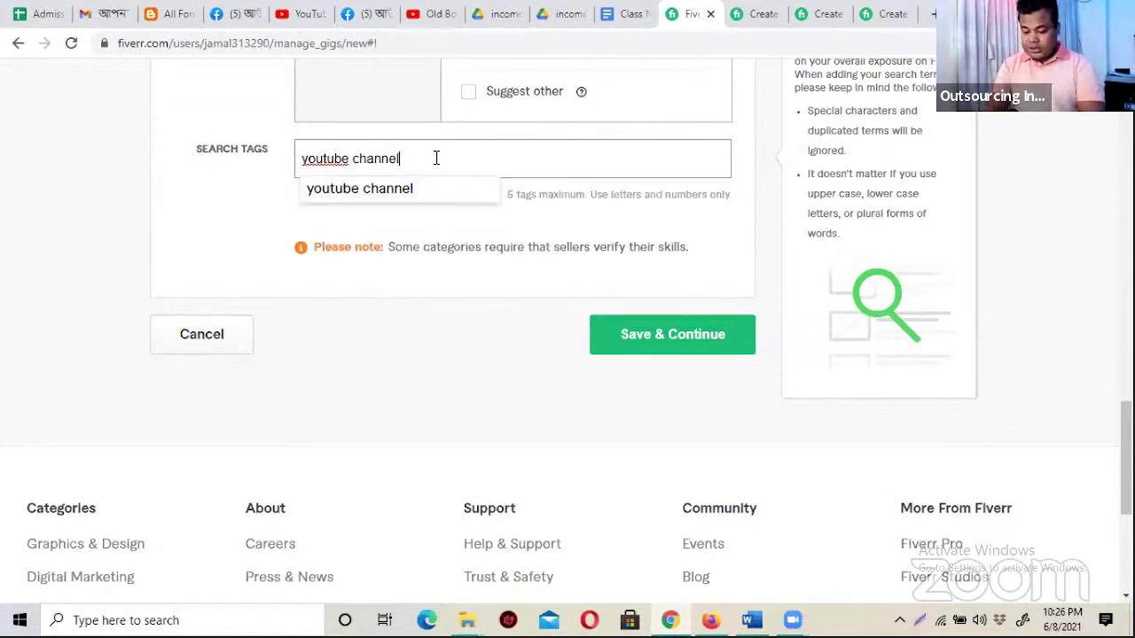
pyautogui.press('Return')
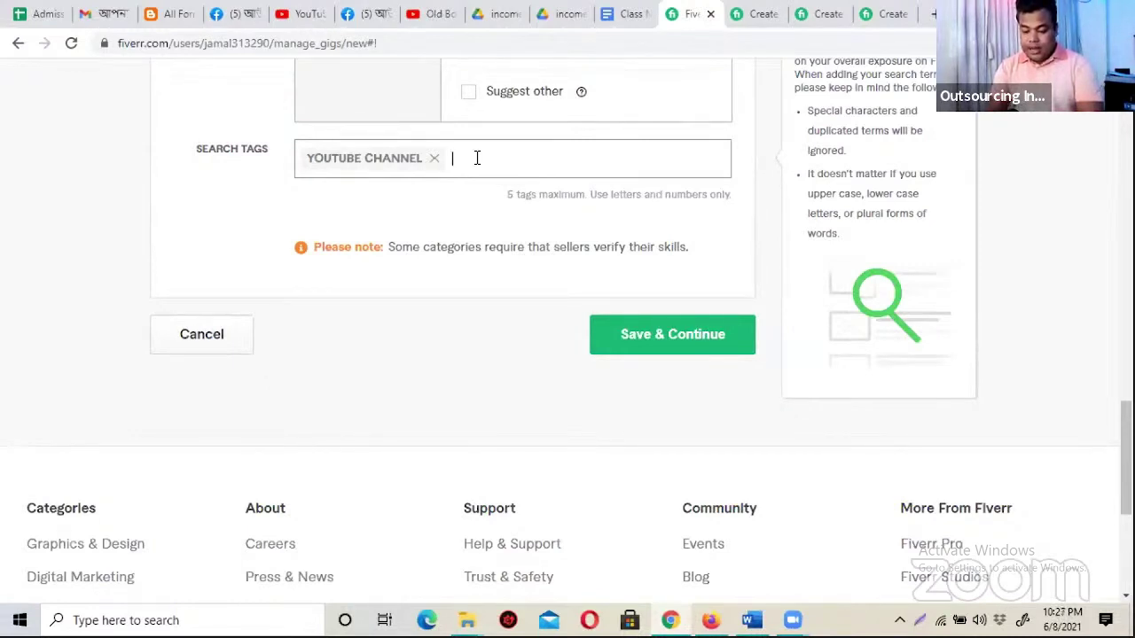
# - Add "youtube channel create" as another search tag
pyautogui.write('youtube')
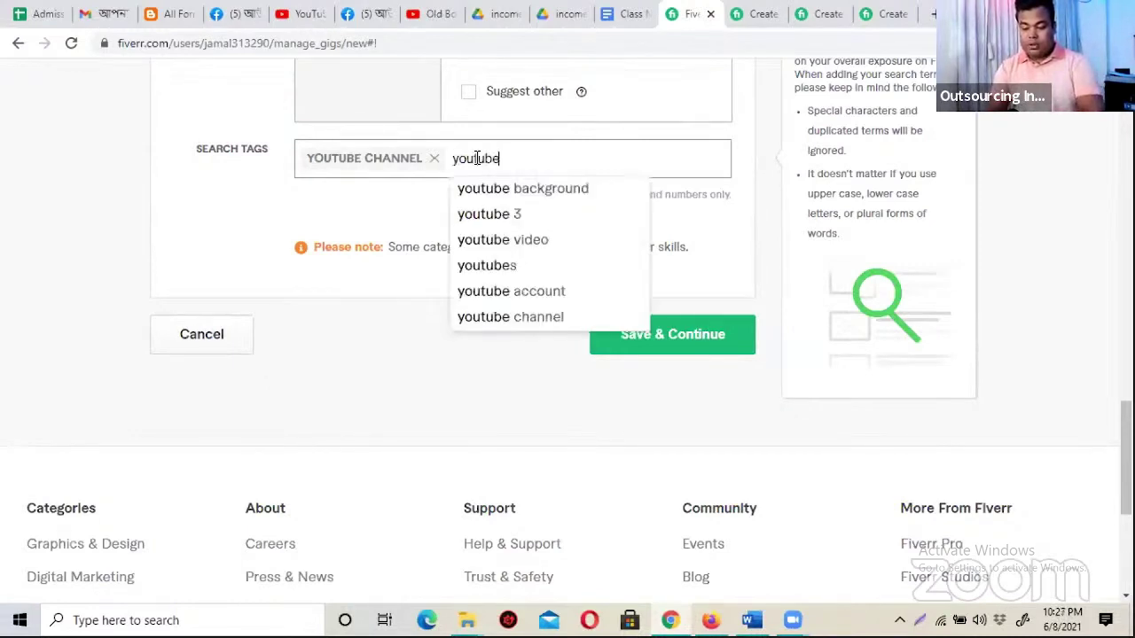
pyautogui.write(' channel c')
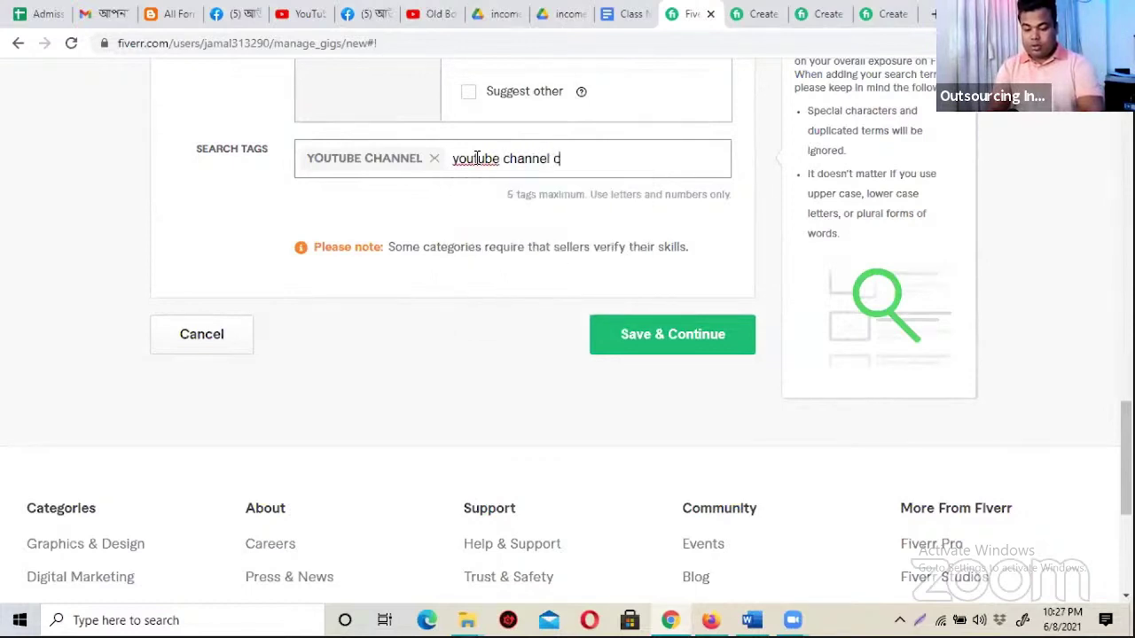
pyautogui.write('reate')
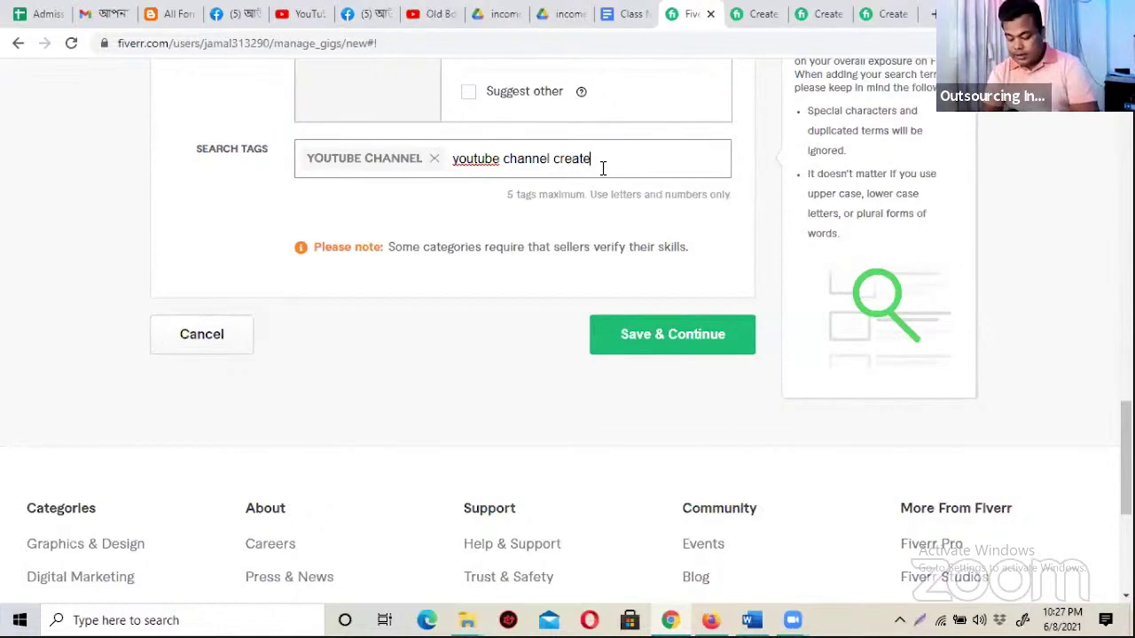
pyautogui.press('Return')
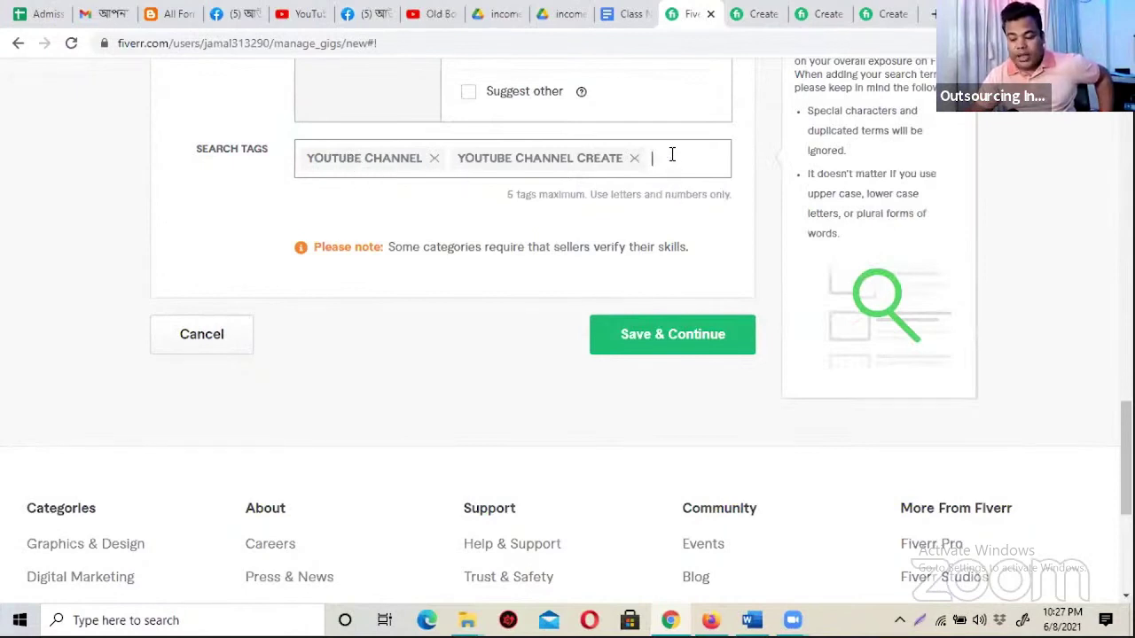
# - Check the related tags of the competitor gig offering logo, art, intro and outro, and add "youtube setup" as a search tag
pyautogui.click(768, 14)
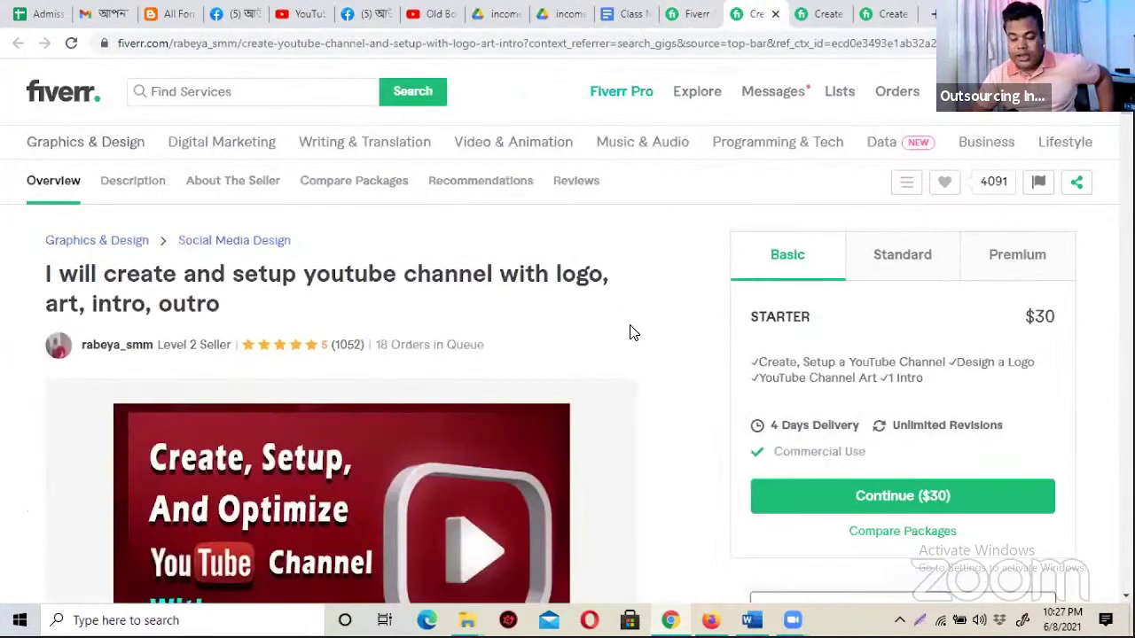
pyautogui.scroll(-12, 629, 335)
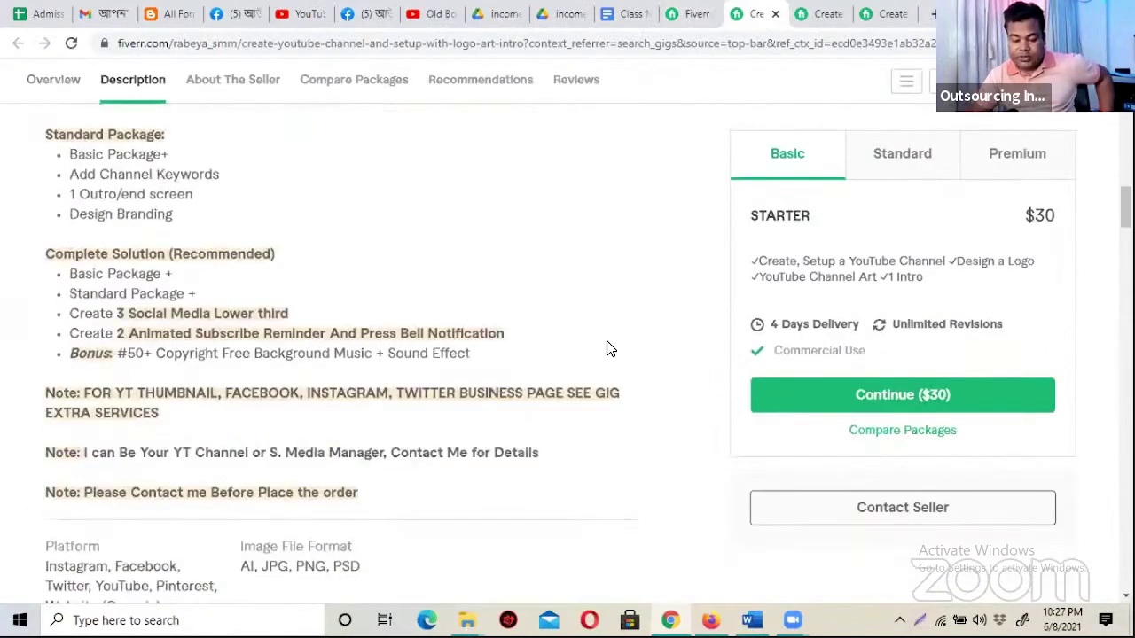
pyautogui.scroll(-10, 607, 348)
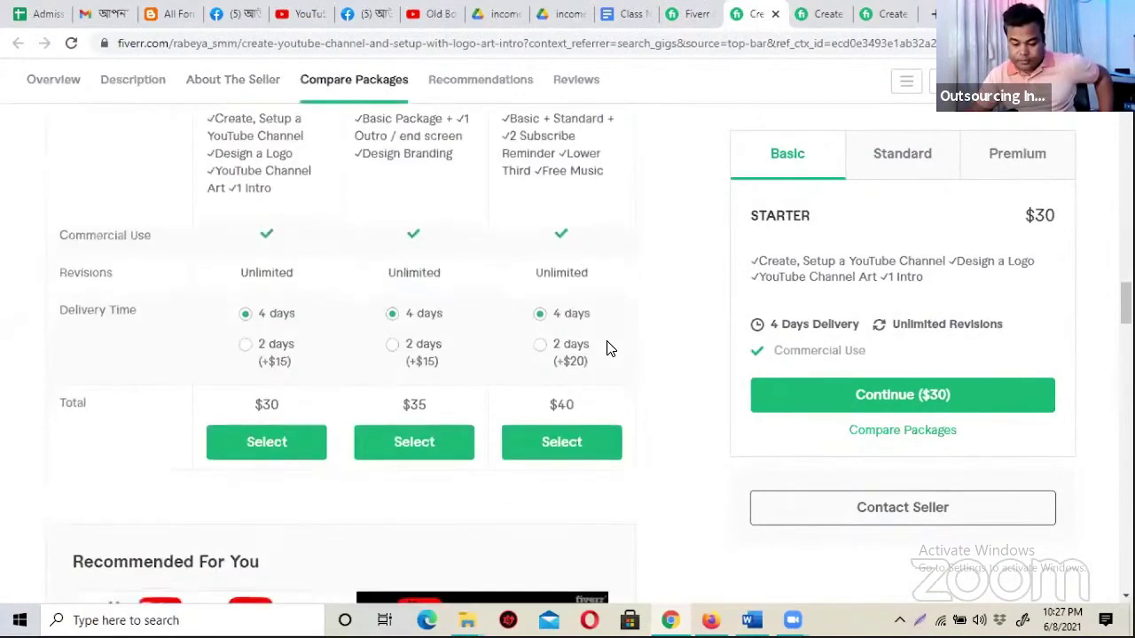
pyautogui.scroll(-10, 607, 348)
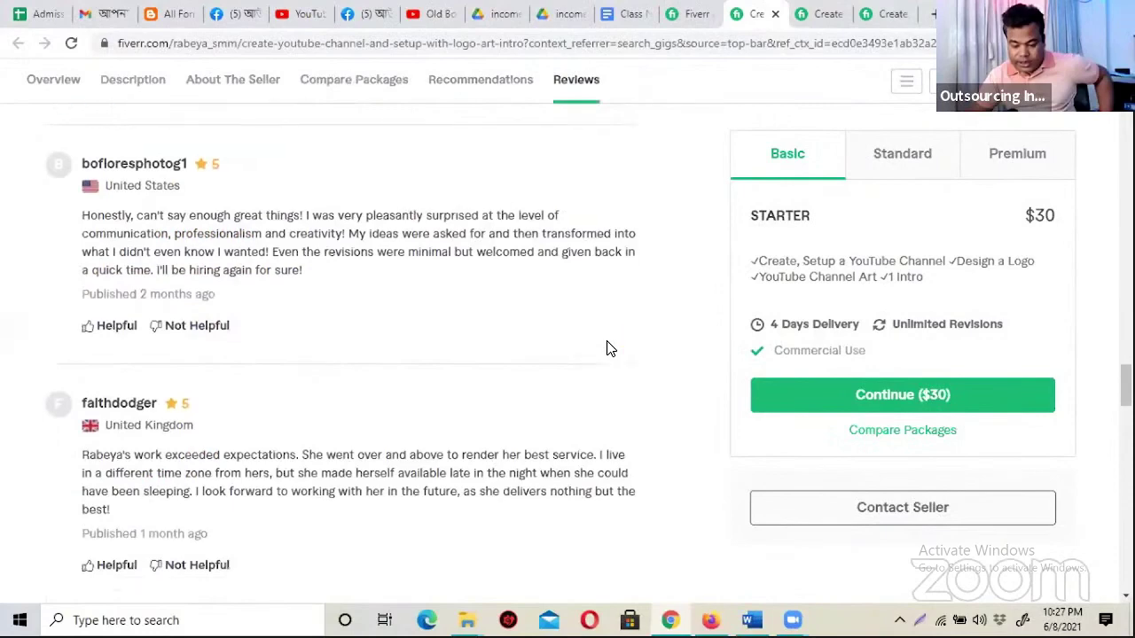
pyautogui.scroll(-10, 607, 348)
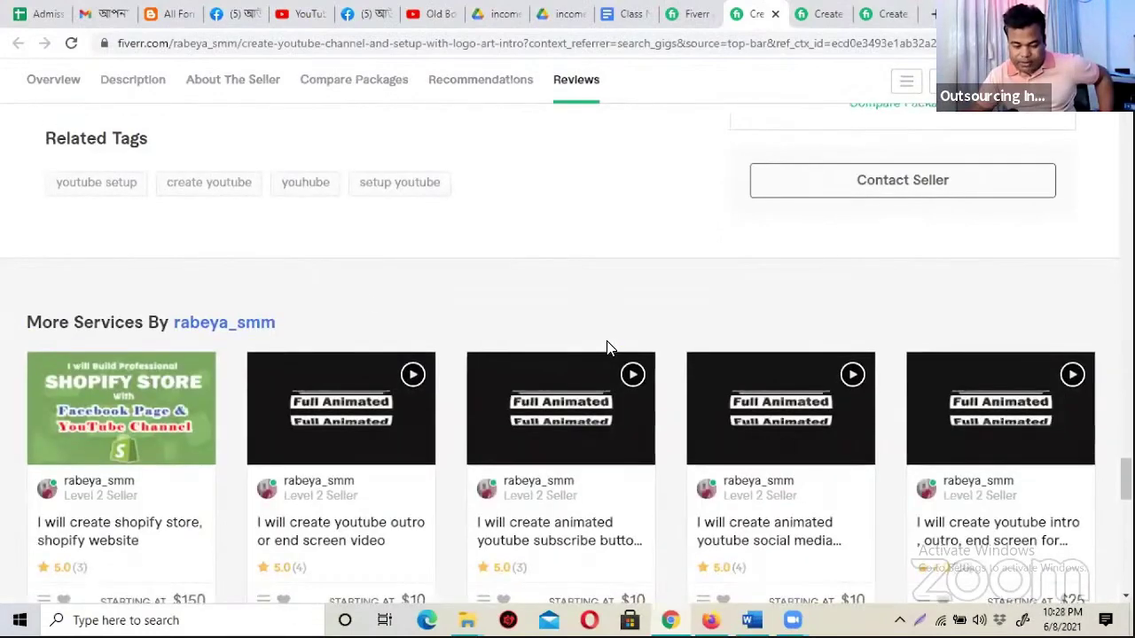
pyautogui.scroll(1, 608, 349)
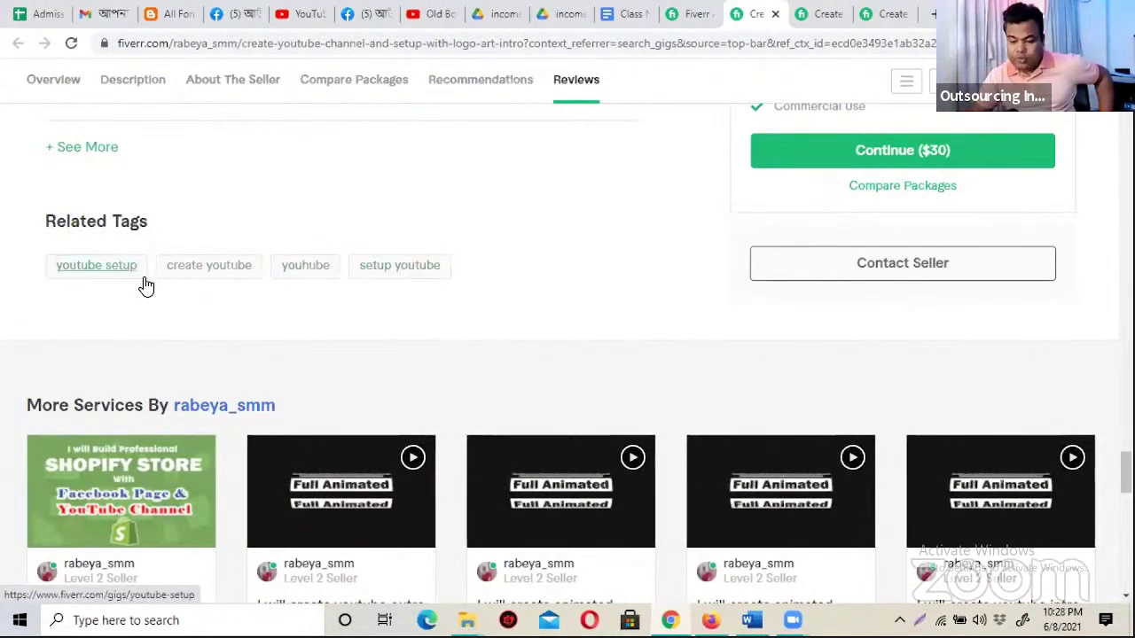
pyautogui.click(700, 14)
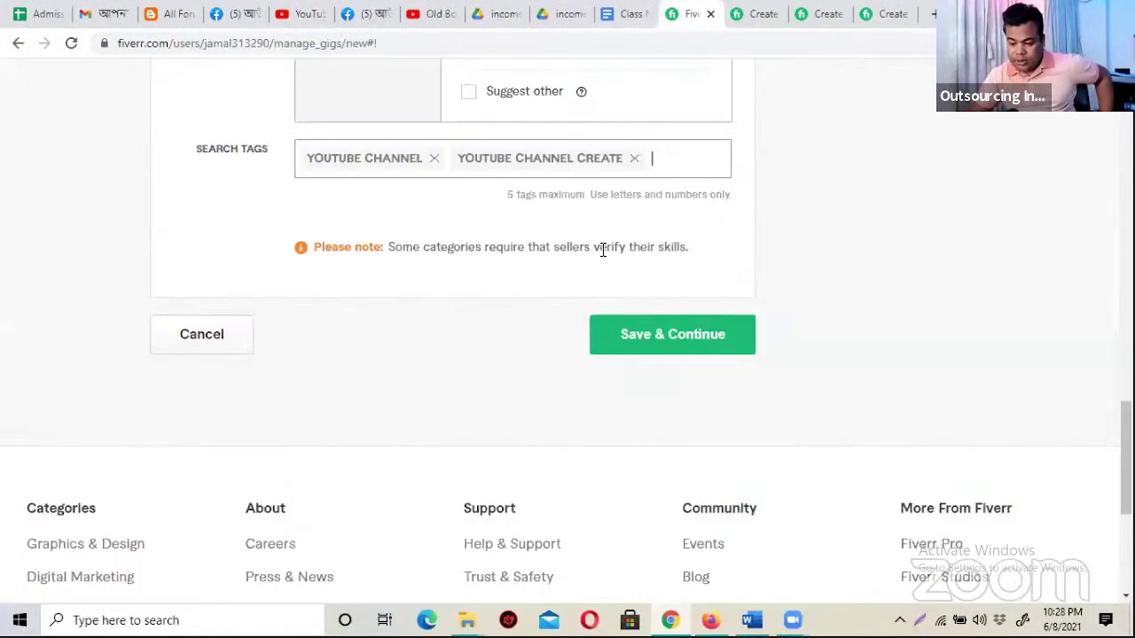
pyautogui.click(696, 159)
pyautogui.write('y')
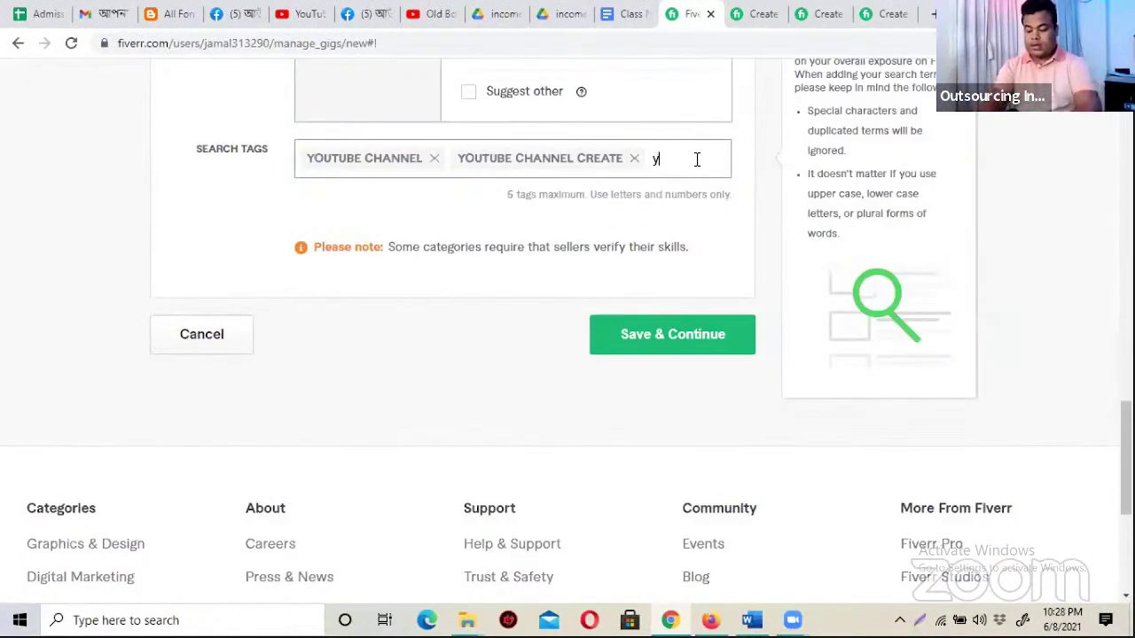
pyautogui.write('outube')
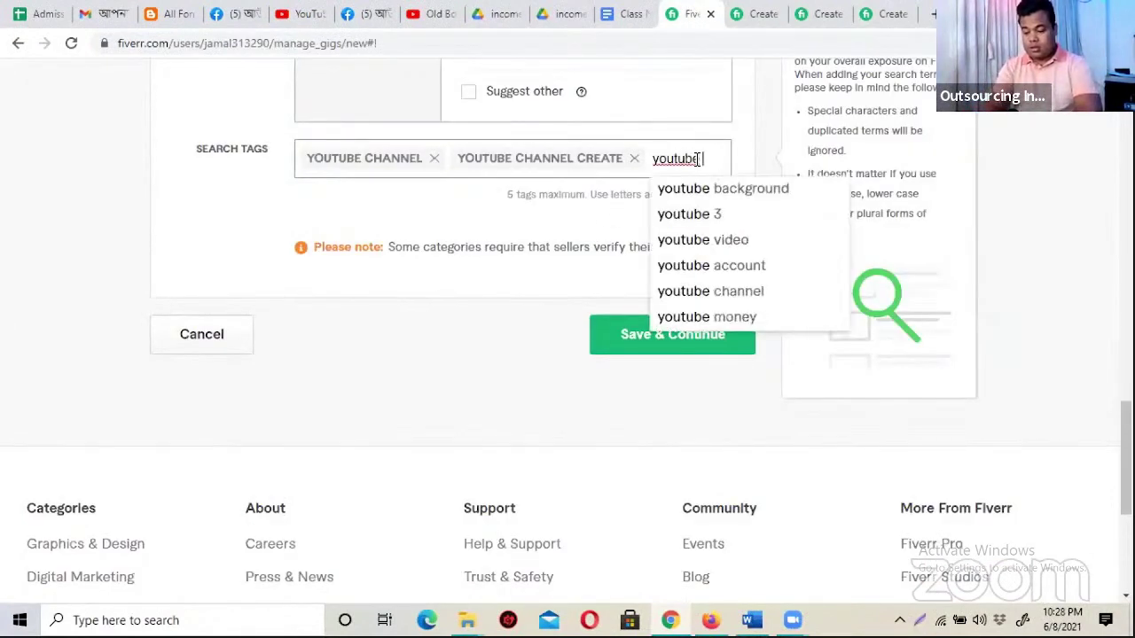
pyautogui.write(' setup')
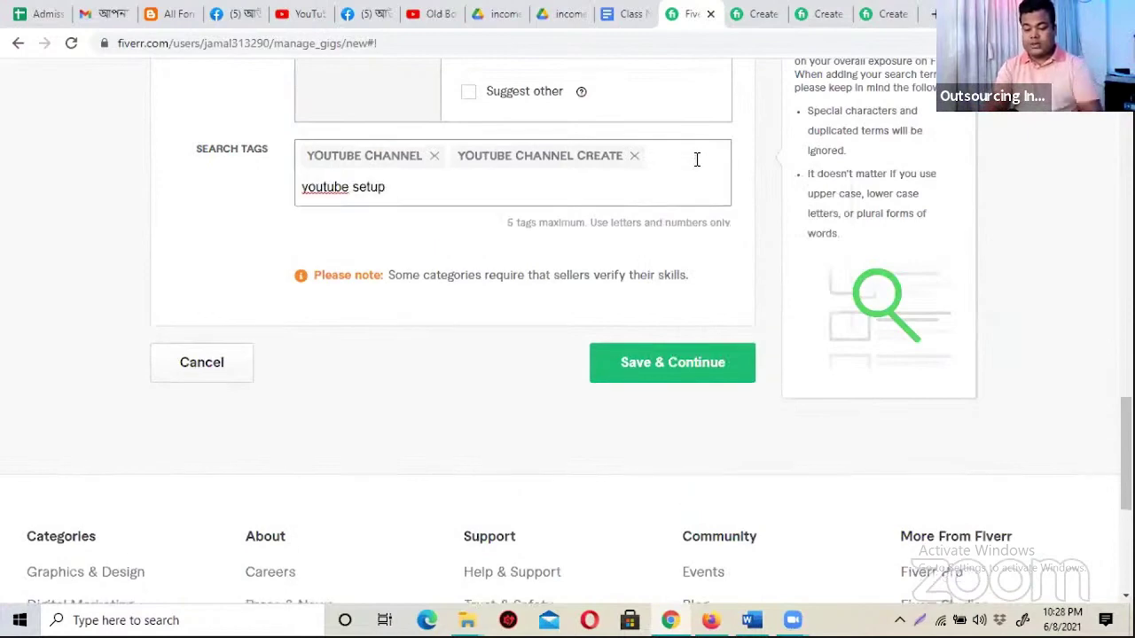
pyautogui.press('Return')
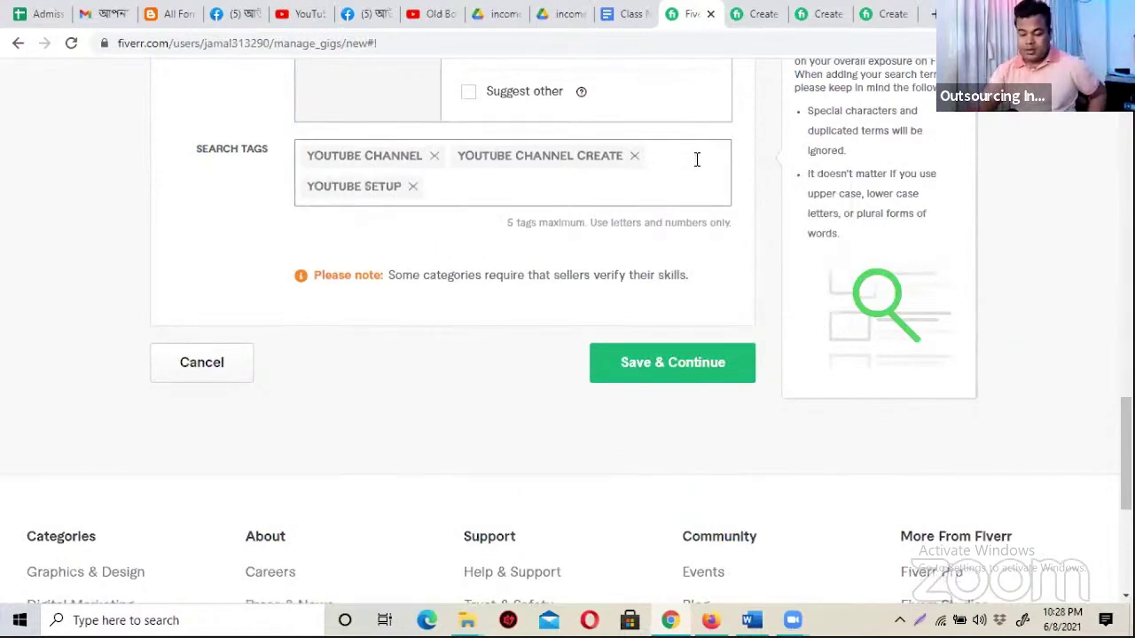
# - Examine the related tags of the competitor gig for YouTube channel setup with banner, logo and SEO
pyautogui.click(816, 15)
pyautogui.click(761, 13)
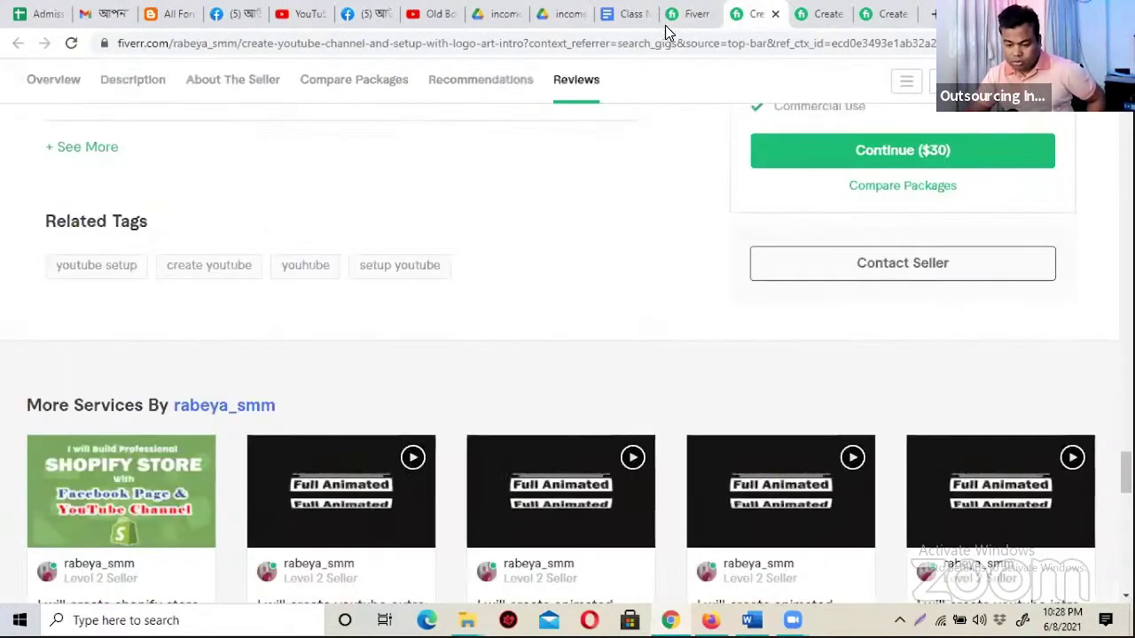
pyautogui.click(807, 18)
pyautogui.scroll(-10, 532, 328)
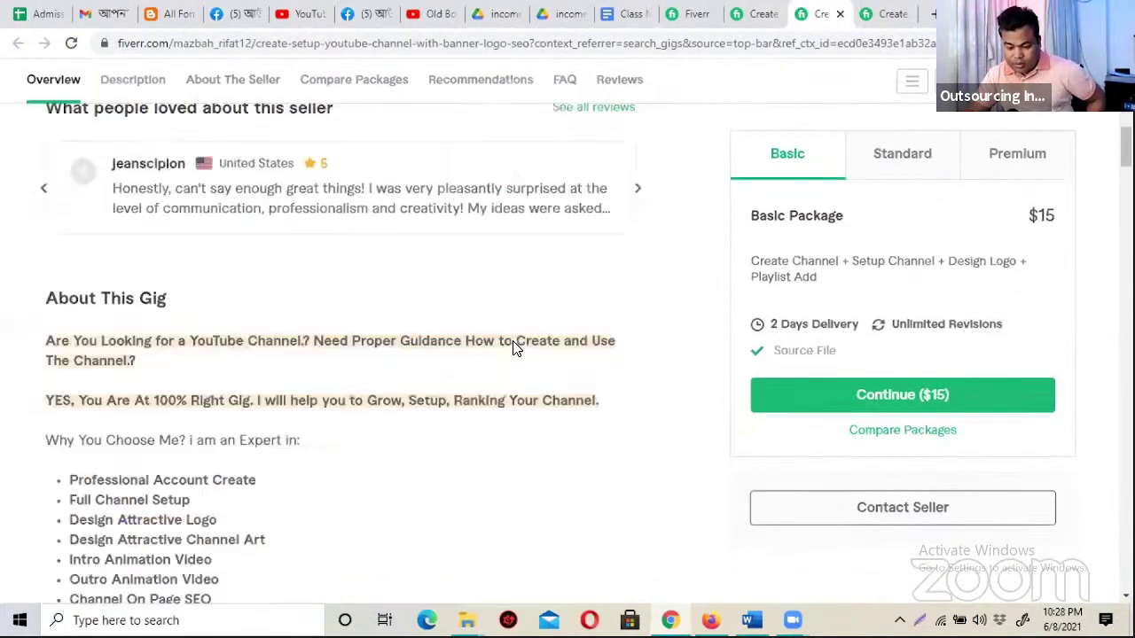
pyautogui.scroll(-15, 505, 351)
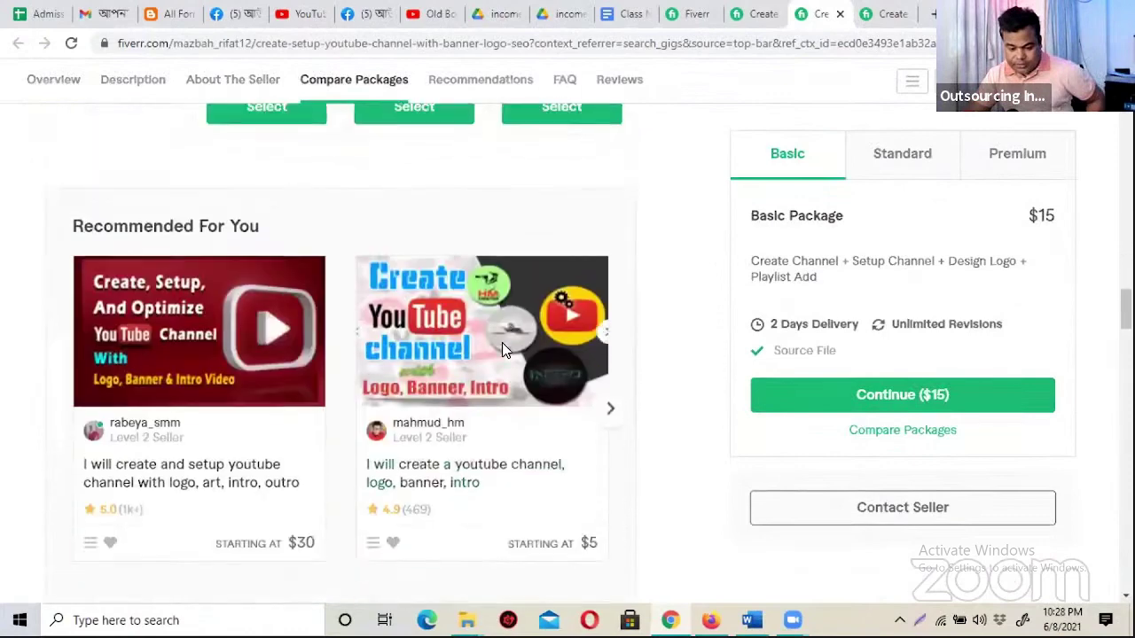
pyautogui.scroll(-15, 503, 352)
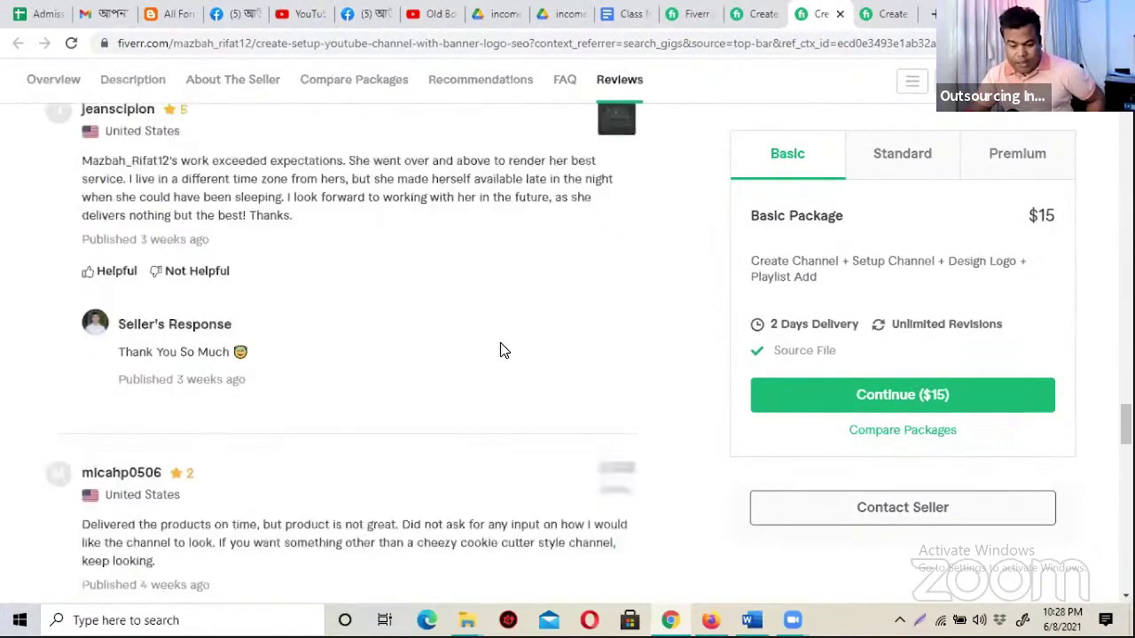
pyautogui.scroll(-4, 501, 350)
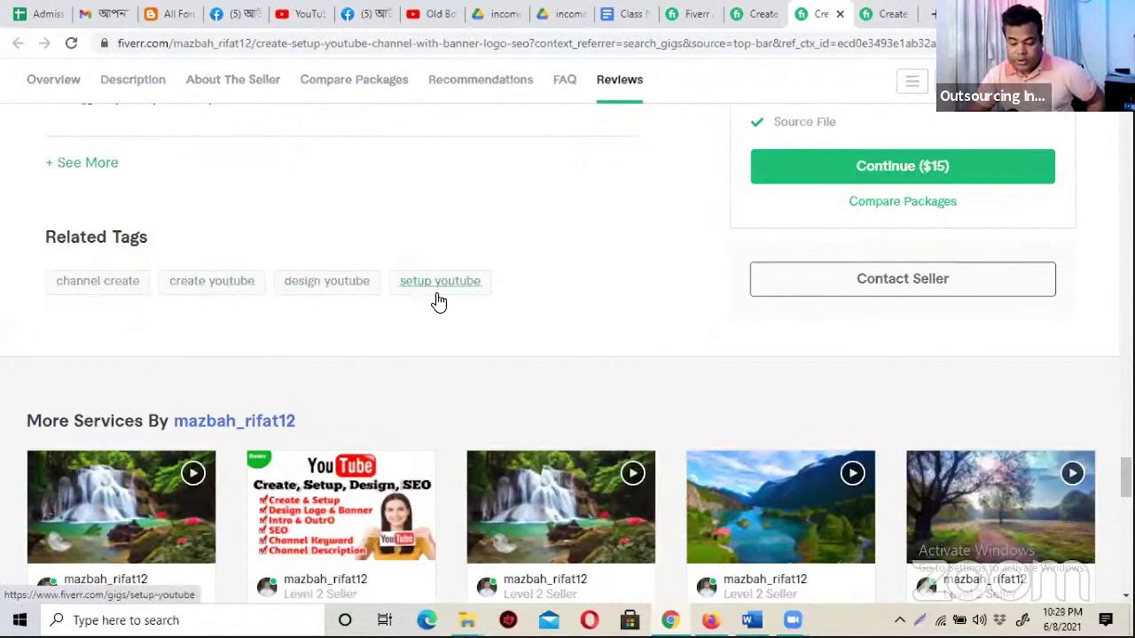
# - Examine the related tags of the competitor gig offering to create, setup, design and optimize a YouTube channel
pyautogui.click(888, 15)
pyautogui.scroll(-5, 634, 368)
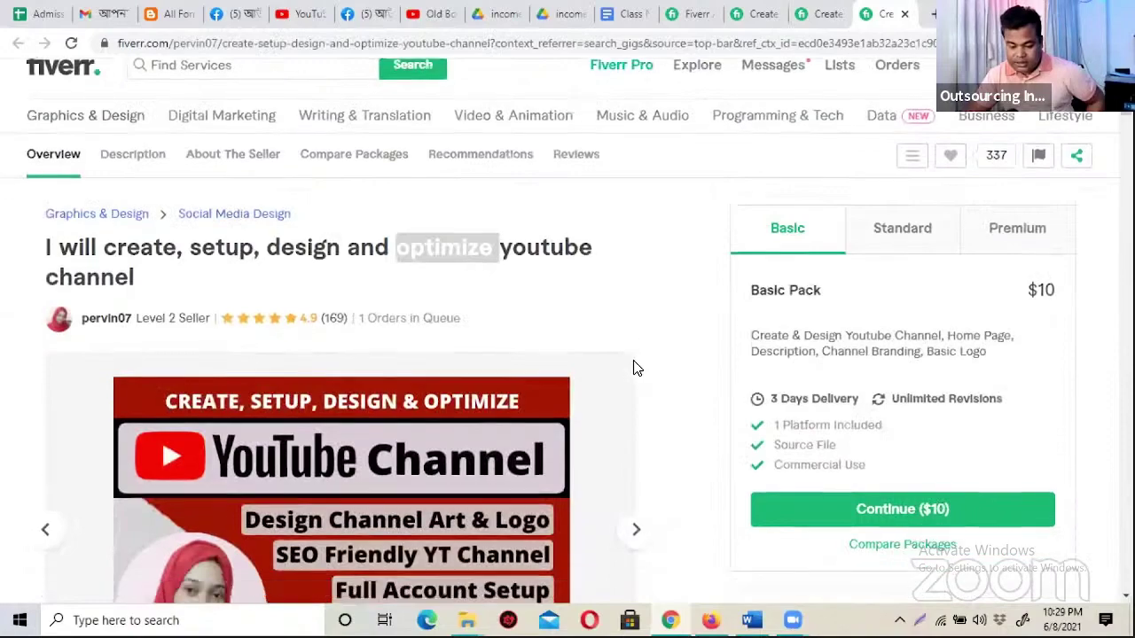
pyautogui.scroll(-15, 634, 368)
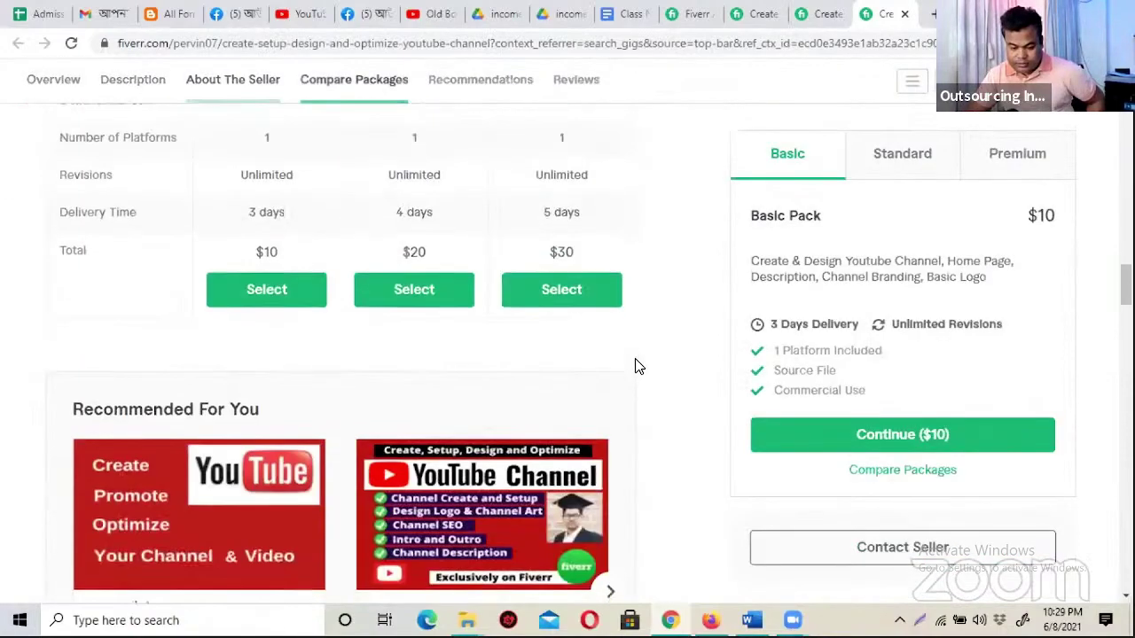
pyautogui.scroll(-12, 634, 367)
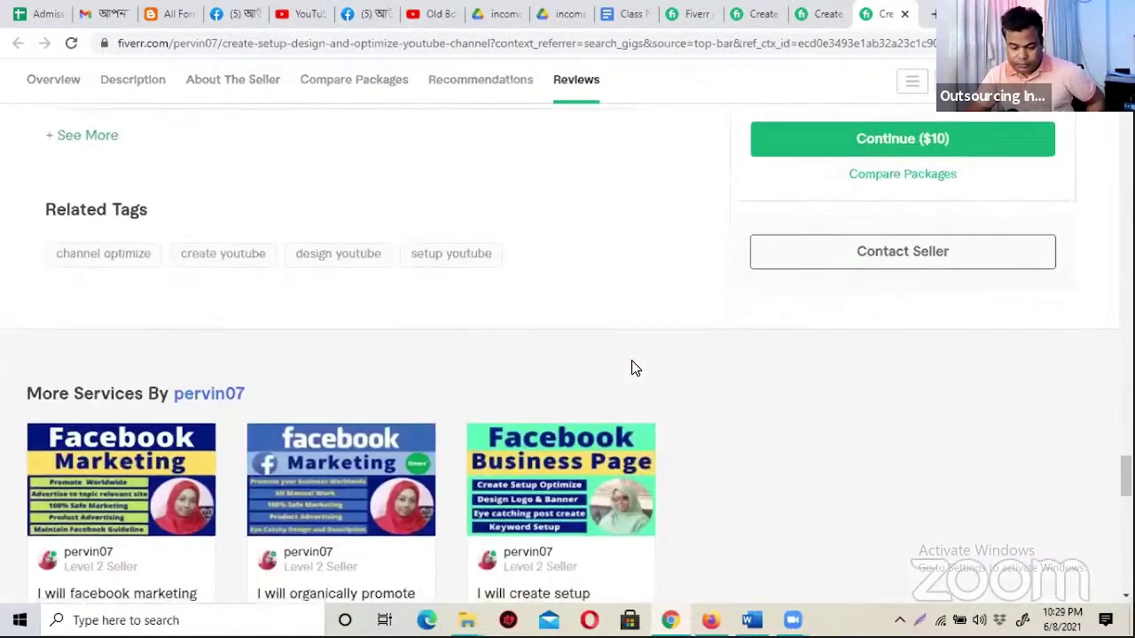
pyautogui.scroll(3, 634, 368)
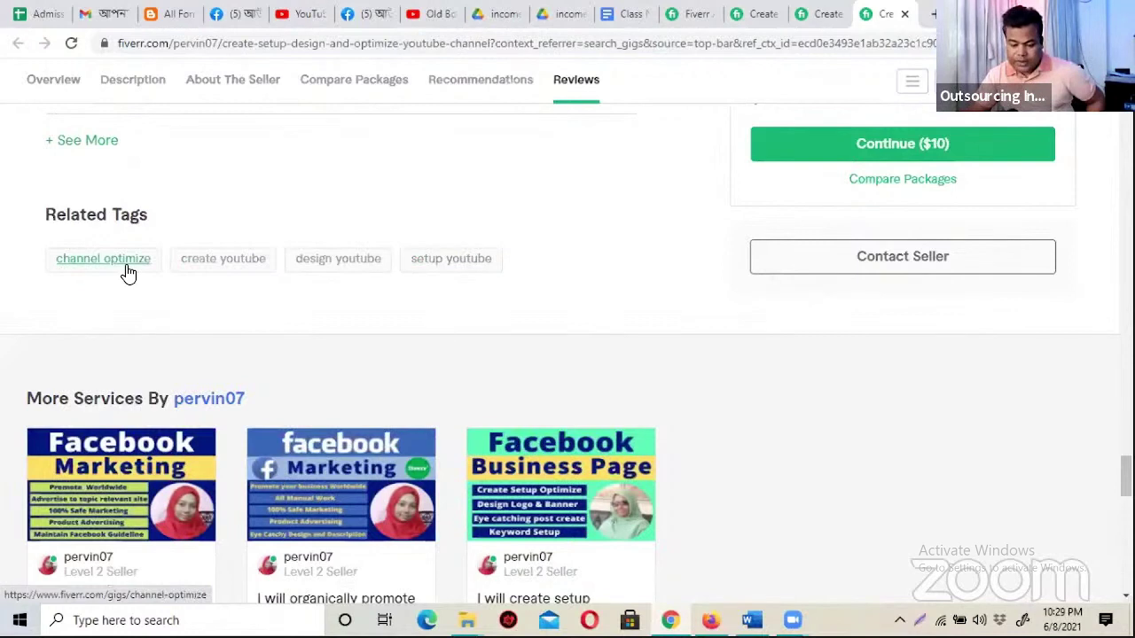
# - Add "channel optimize" as another search tag of the gig being created
pyautogui.click(689, 13)
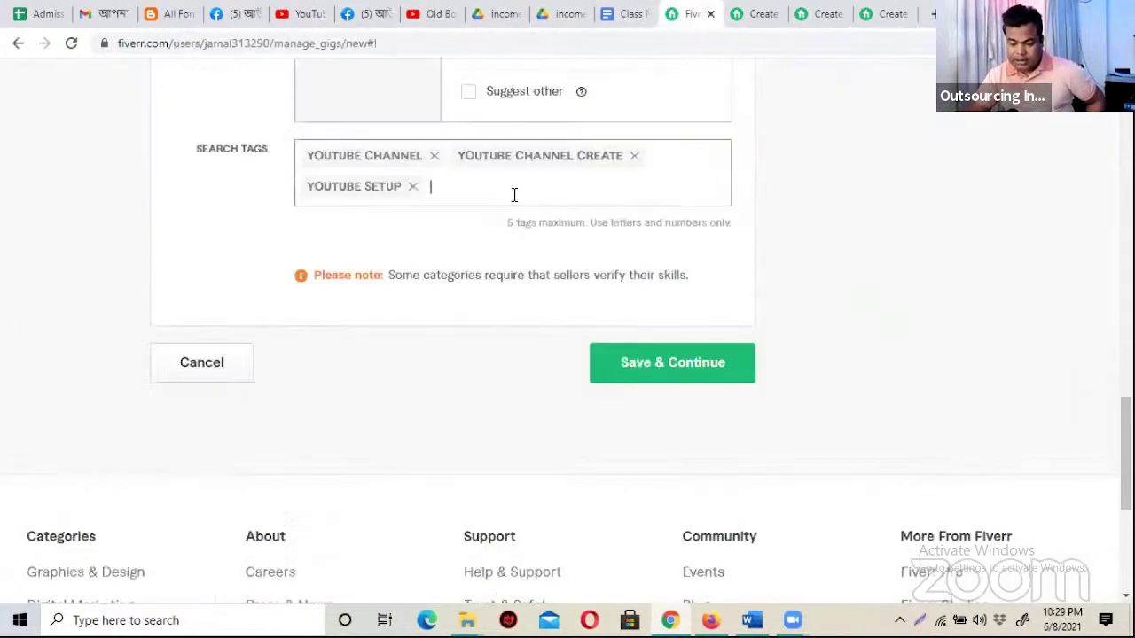
pyautogui.click(515, 188)
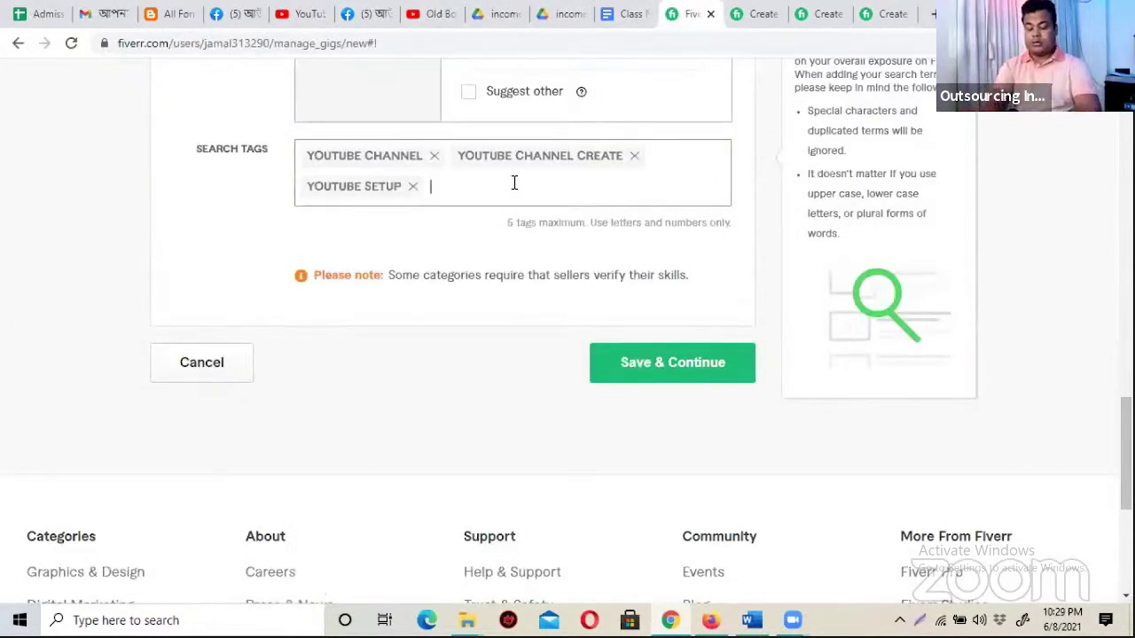
pyautogui.write('channel op')
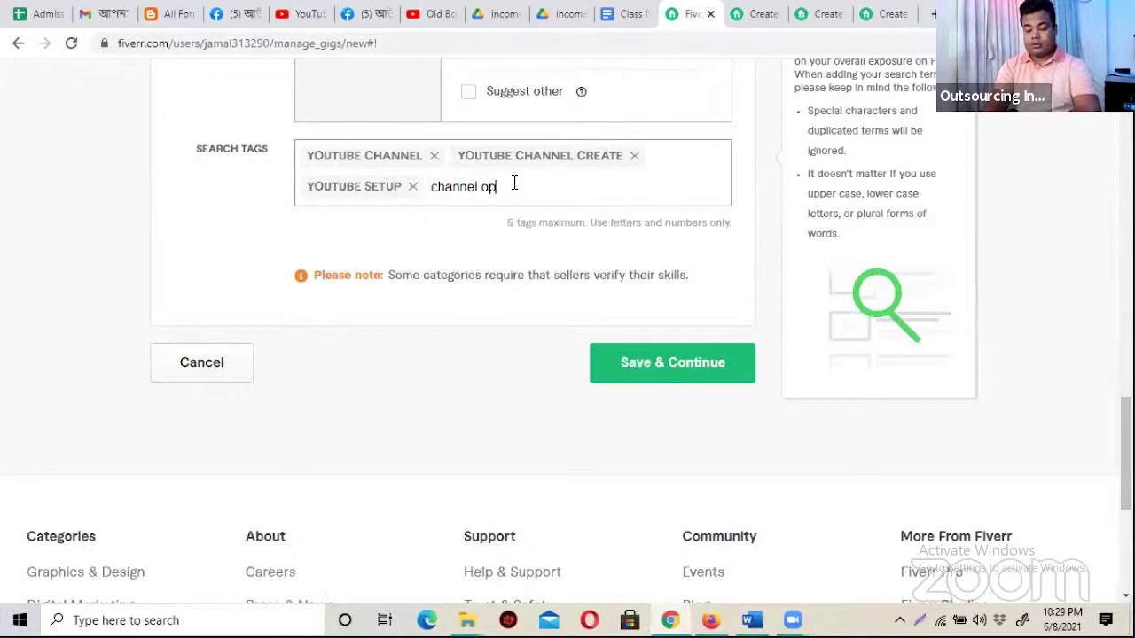
pyautogui.write('timize')
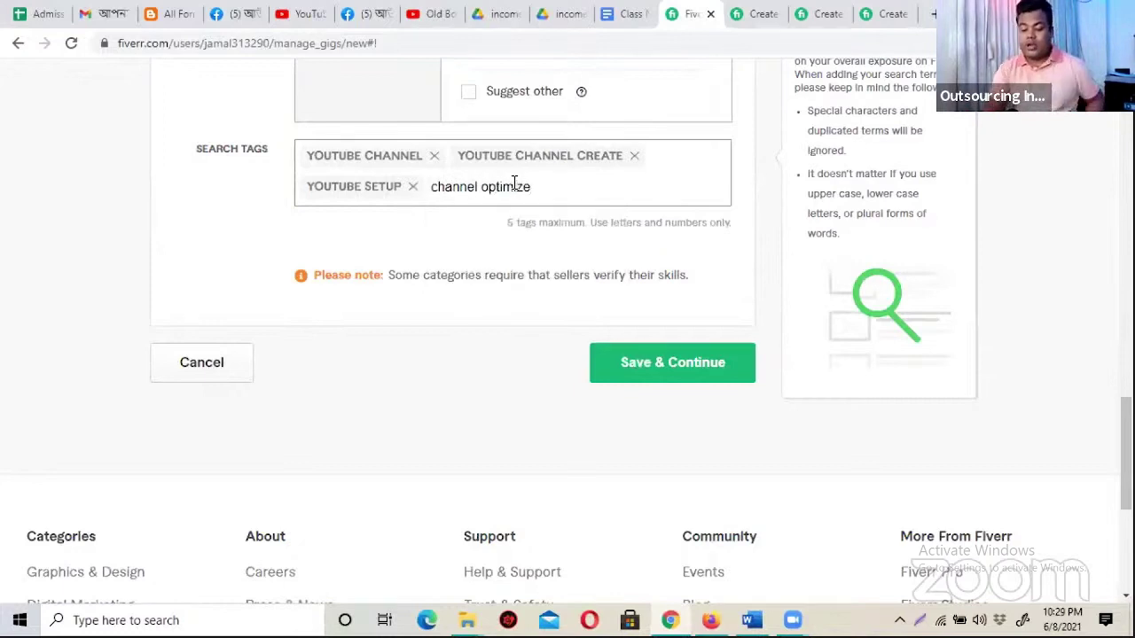
pyautogui.press('Return')
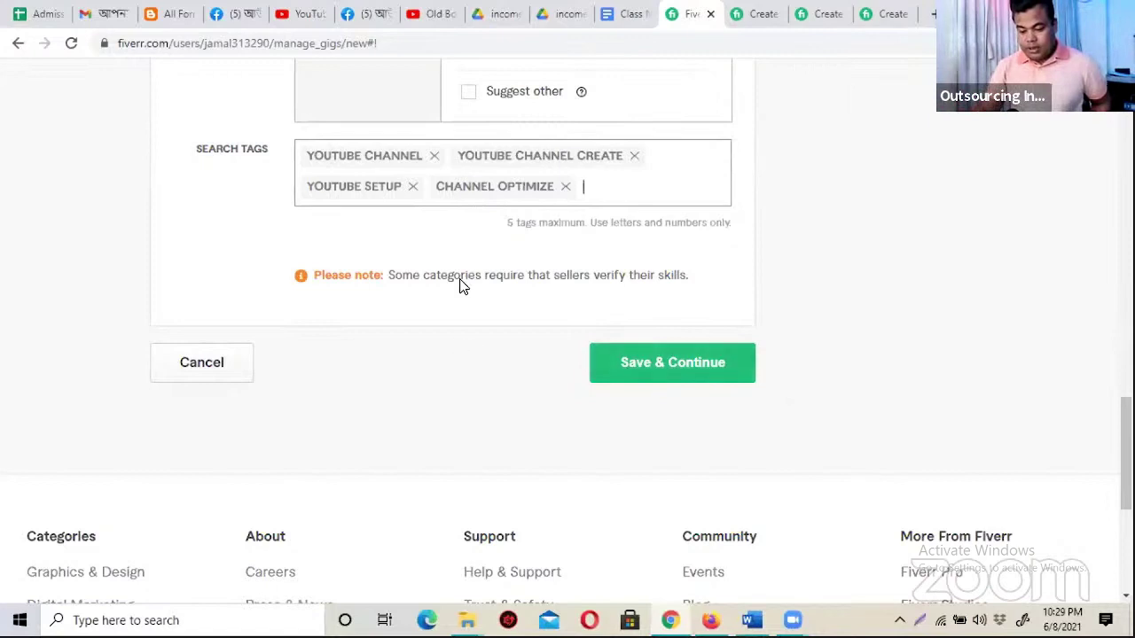
# - Review the gig overview's title, category, service type, language metadata and search tags, and try to save and continue
pyautogui.scroll(1, 456, 221)
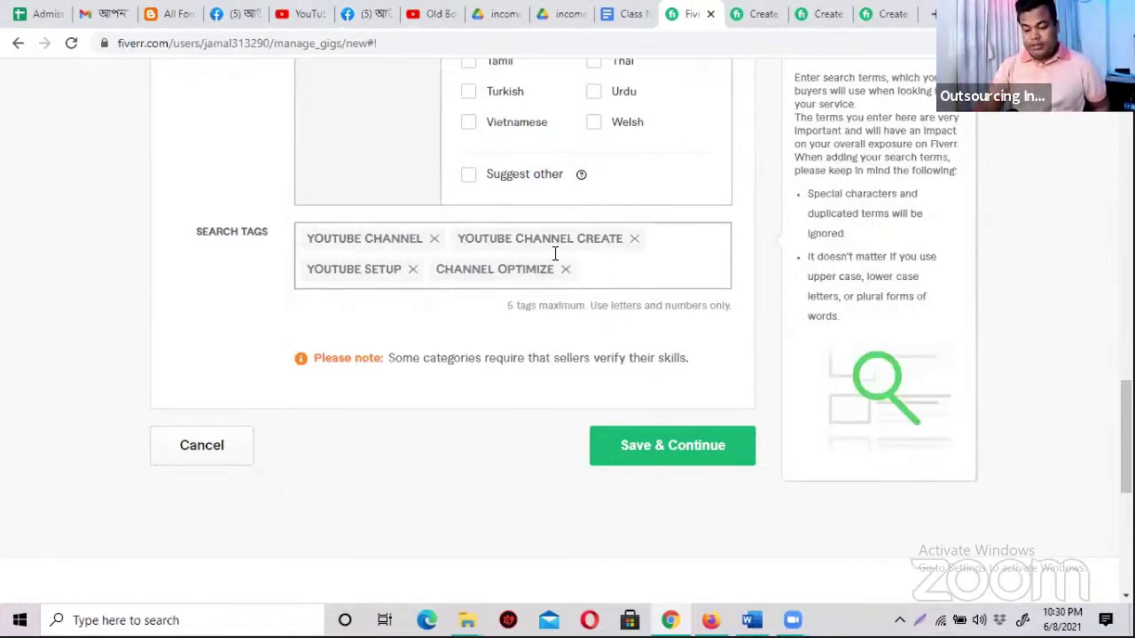
pyautogui.click(713, 333)
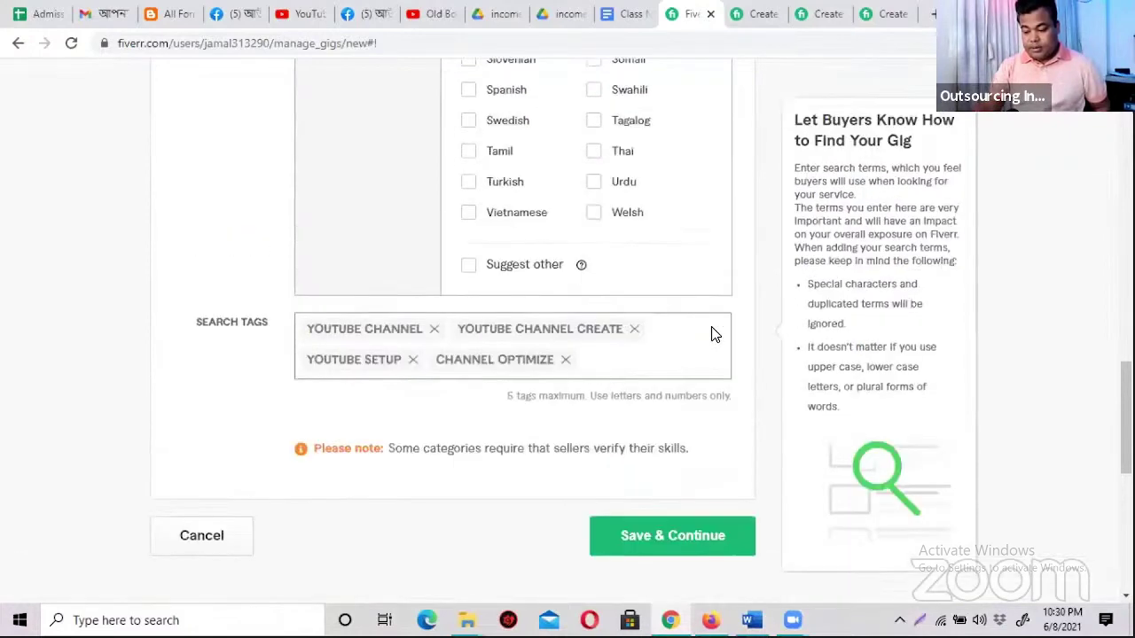
pyautogui.scroll(8, 564, 373)
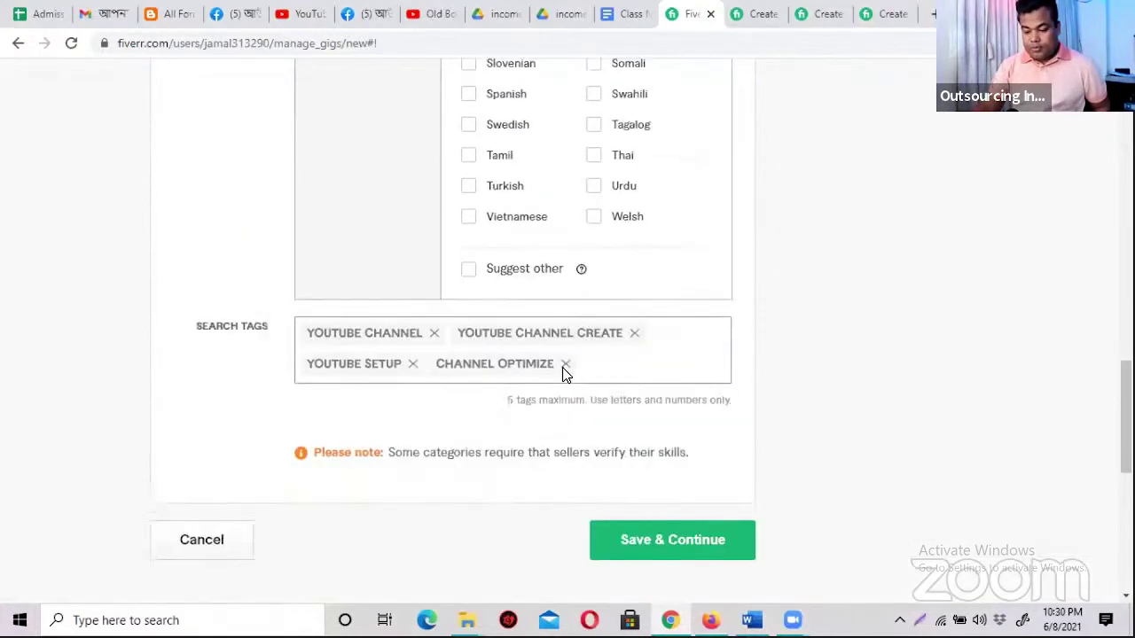
pyautogui.scroll(9, 564, 373)
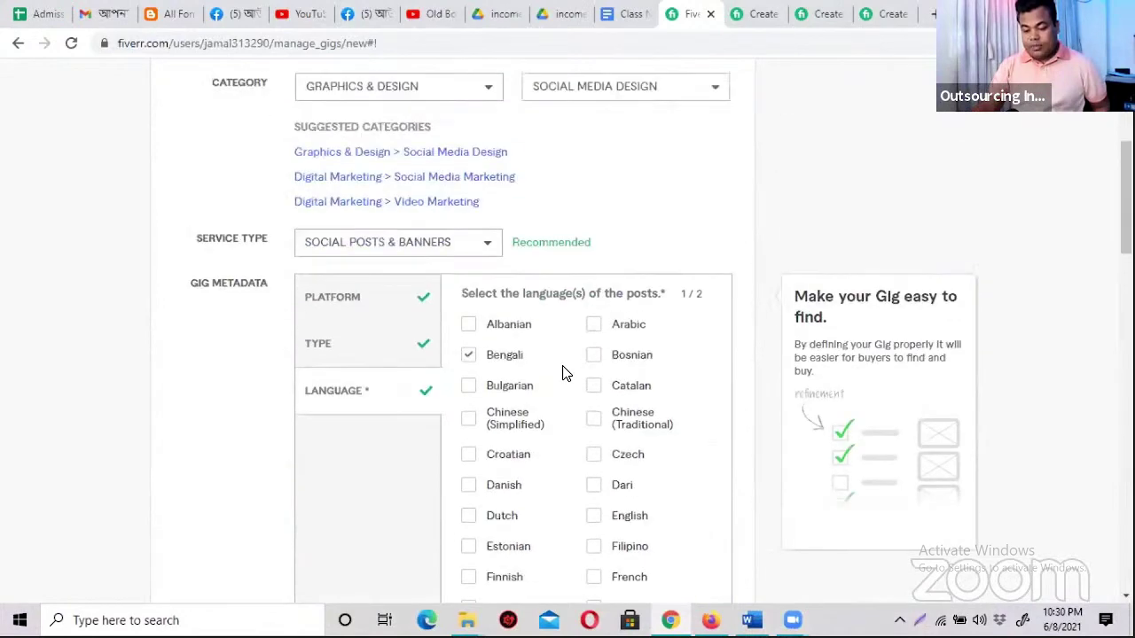
pyautogui.scroll(-16, 564, 373)
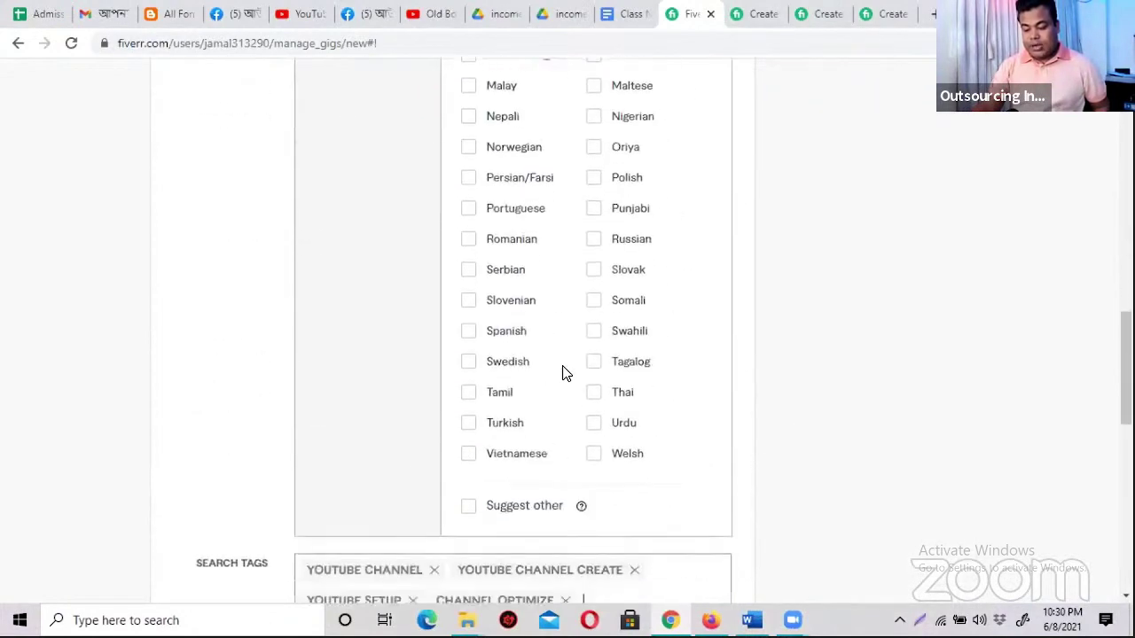
pyautogui.click(610, 186)
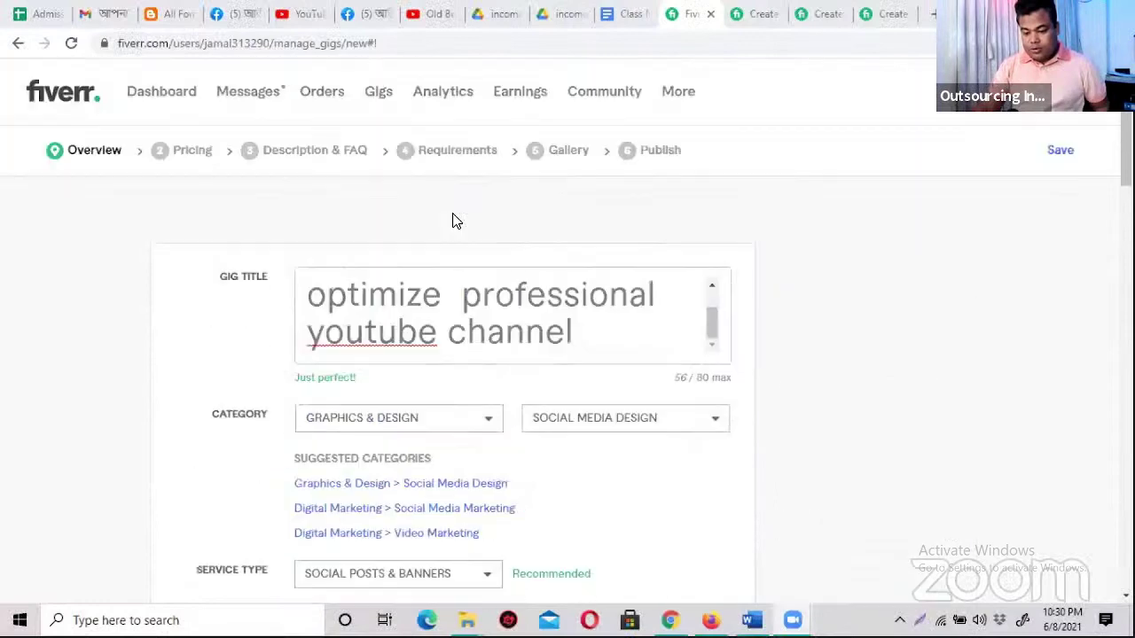
pyautogui.scroll(-2, 304, 310)
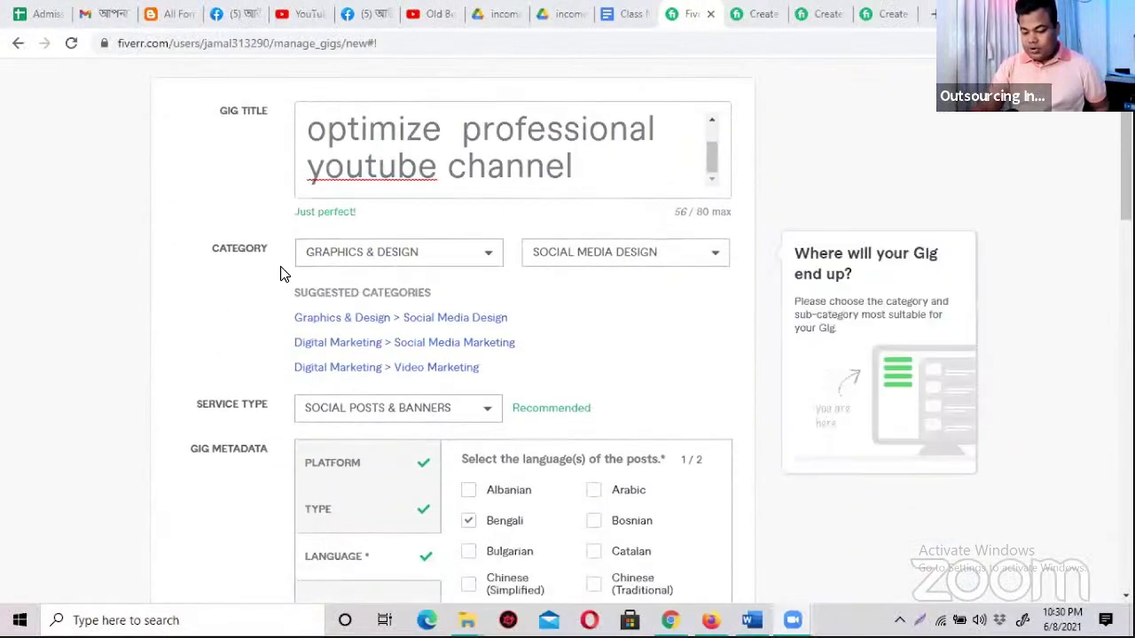
pyautogui.scroll(-2, 280, 274)
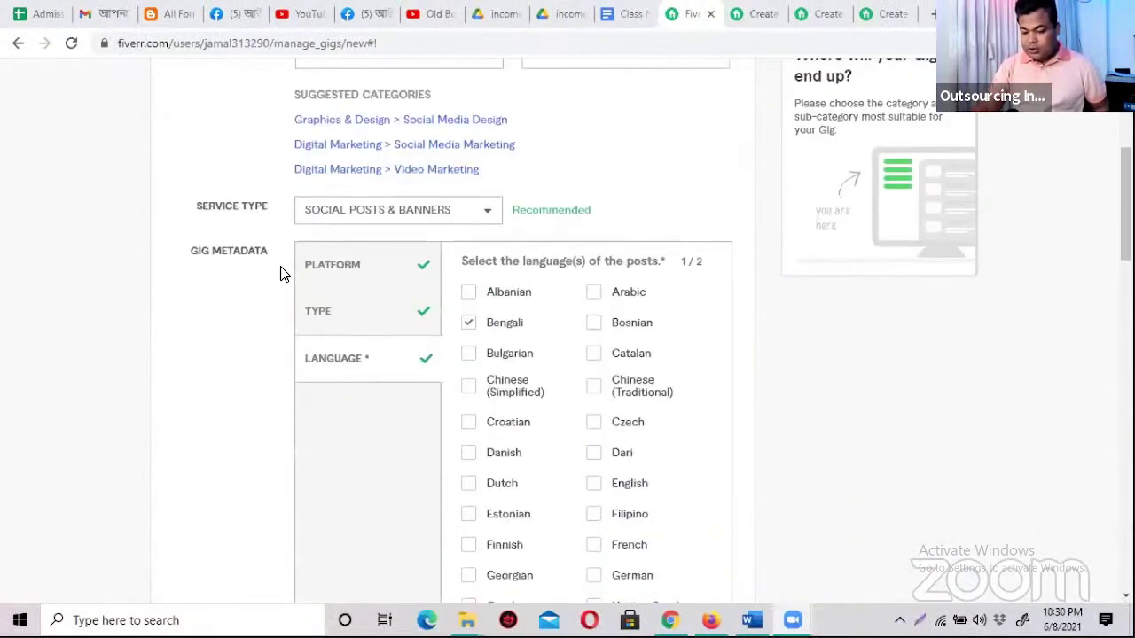
pyautogui.scroll(-2, 280, 274)
pyautogui.scroll(2, 280, 274)
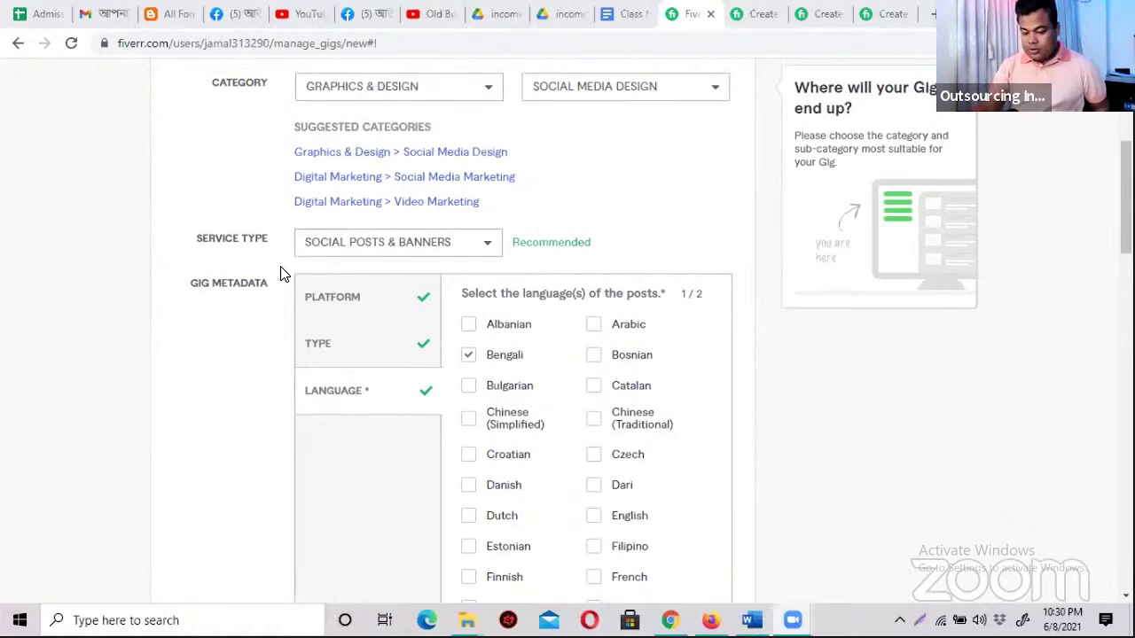
pyautogui.scroll(-10, 280, 274)
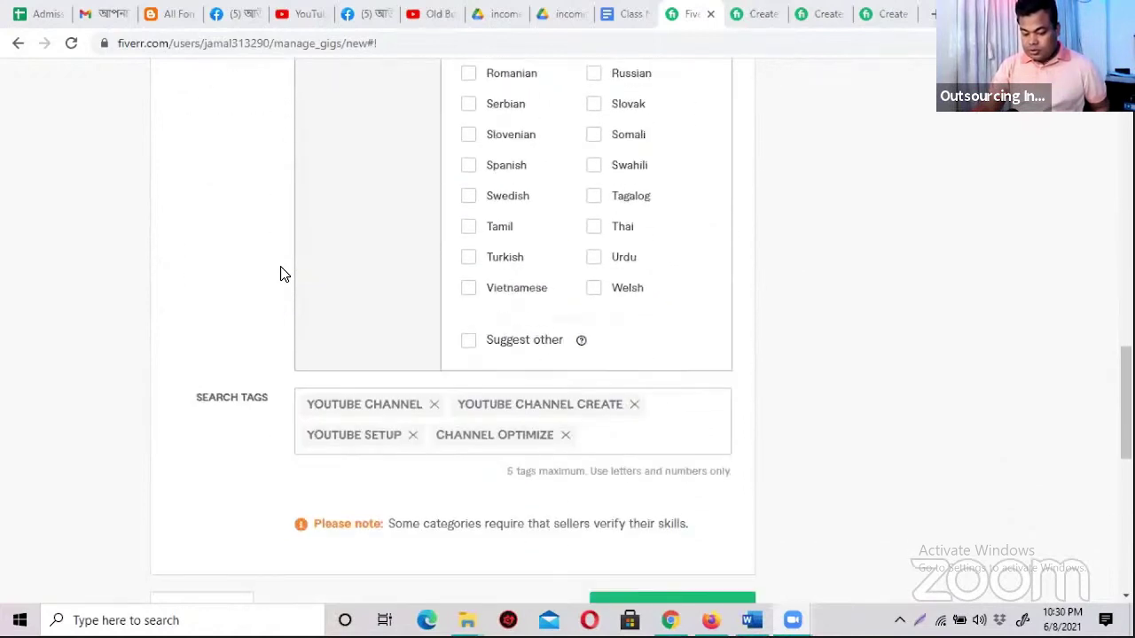
pyautogui.scroll(-1, 284, 394)
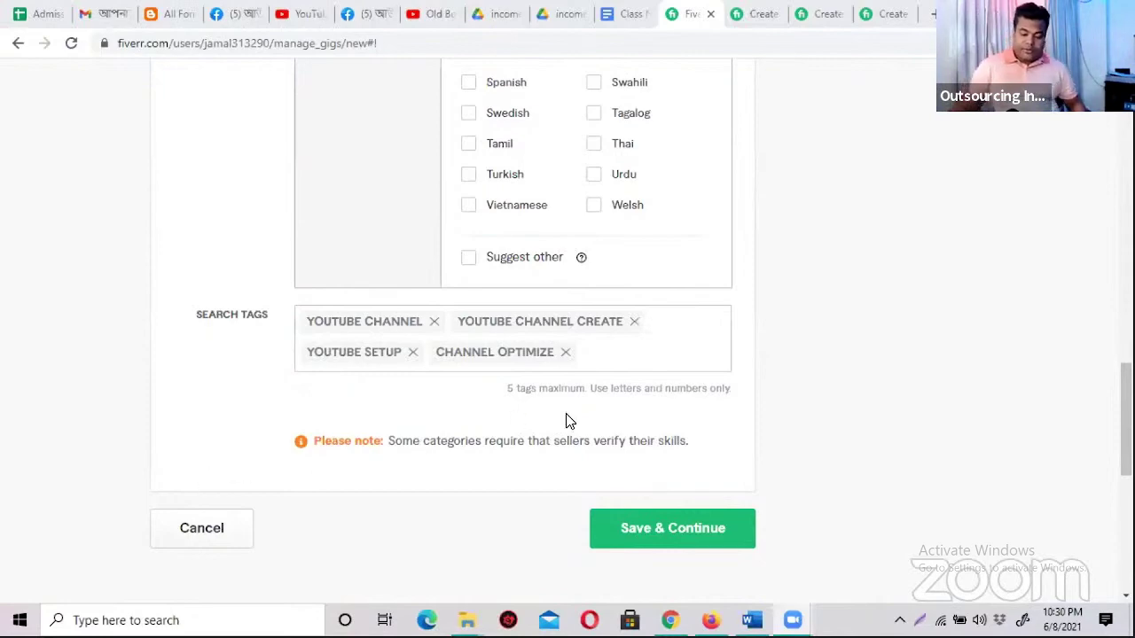
pyautogui.scroll(5, 599, 417)
pyautogui.scroll(-7, 599, 414)
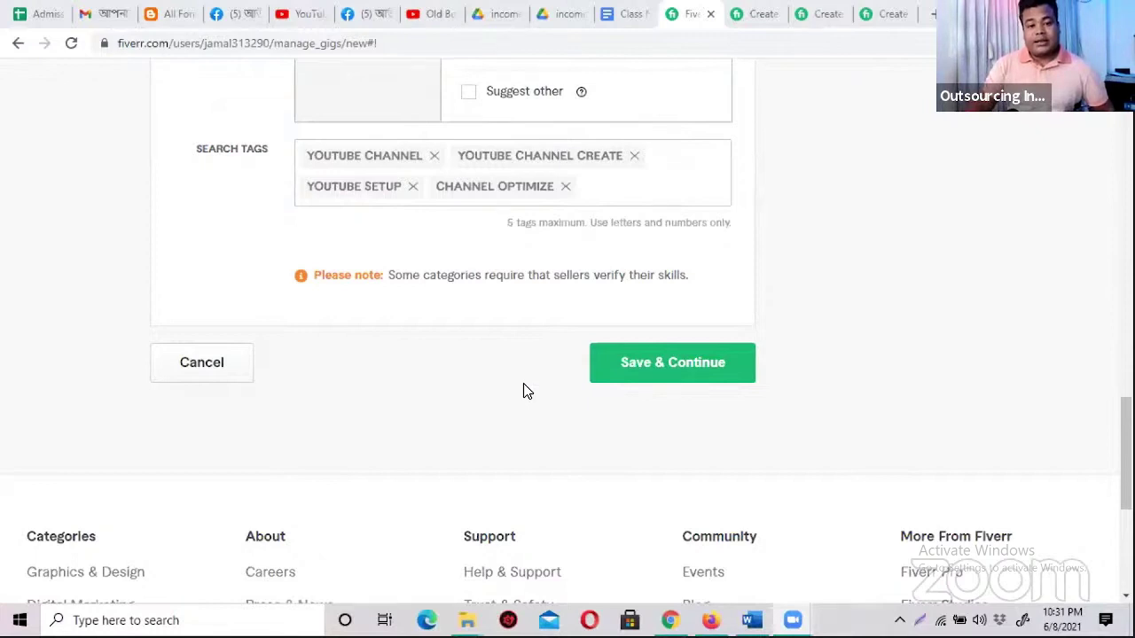
pyautogui.scroll(1, 523, 390)
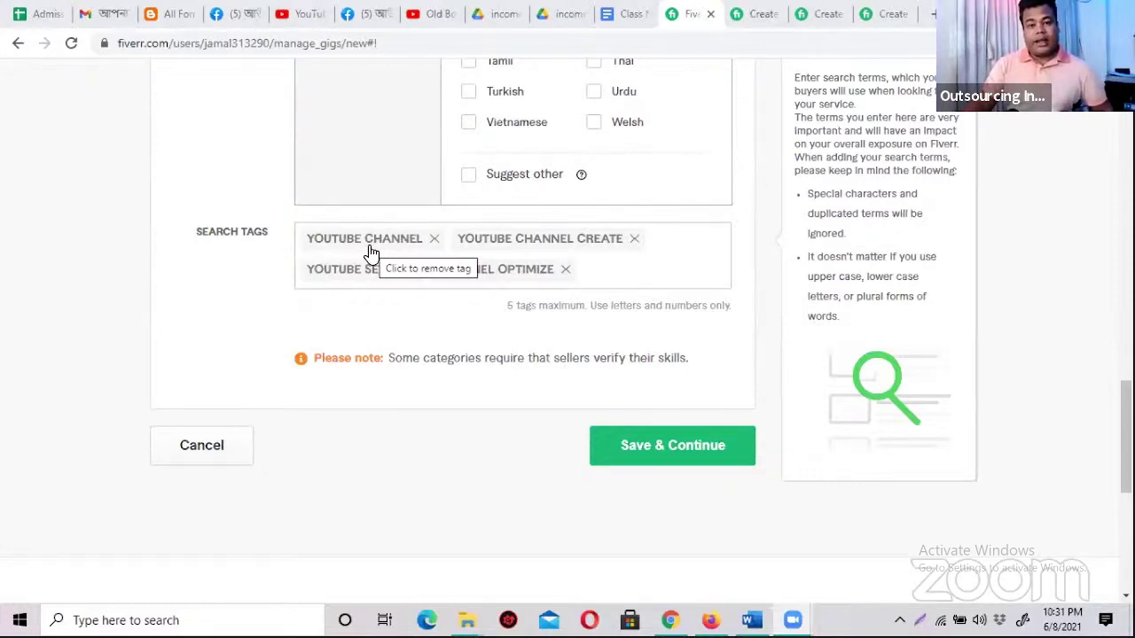
pyautogui.scroll(8, 371, 255)
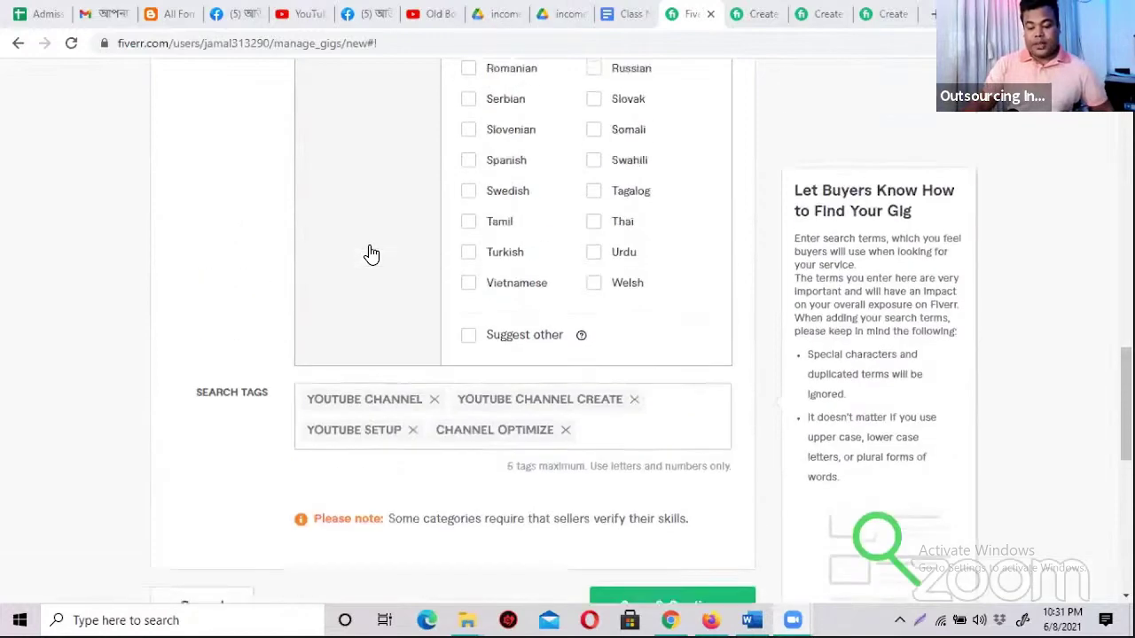
pyautogui.scroll(4, 371, 254)
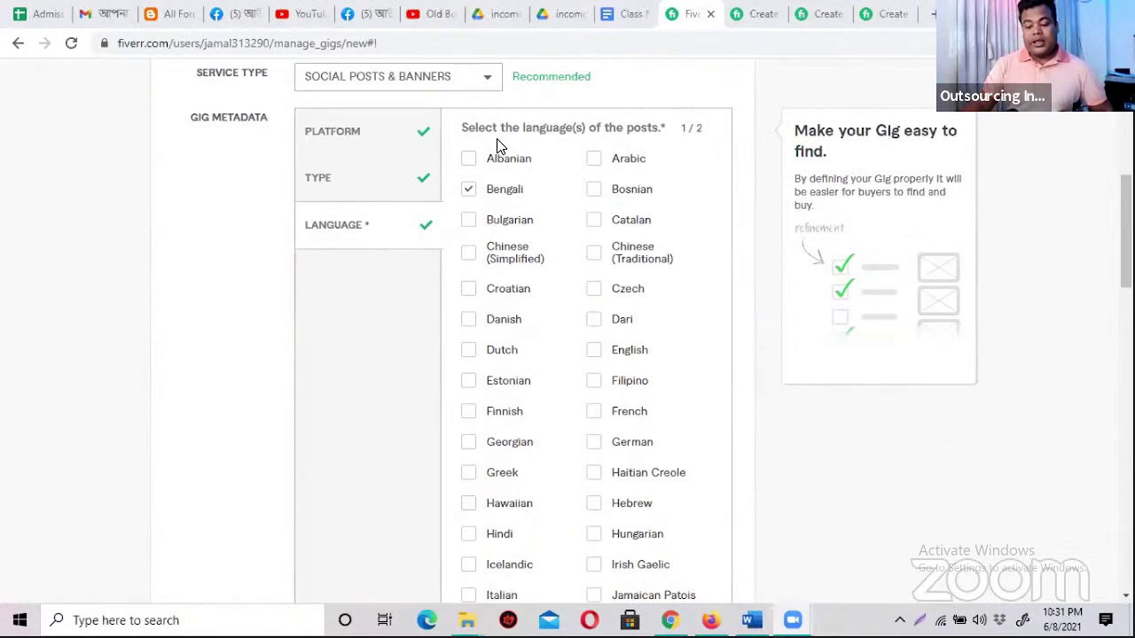
pyautogui.scroll(1, 496, 145)
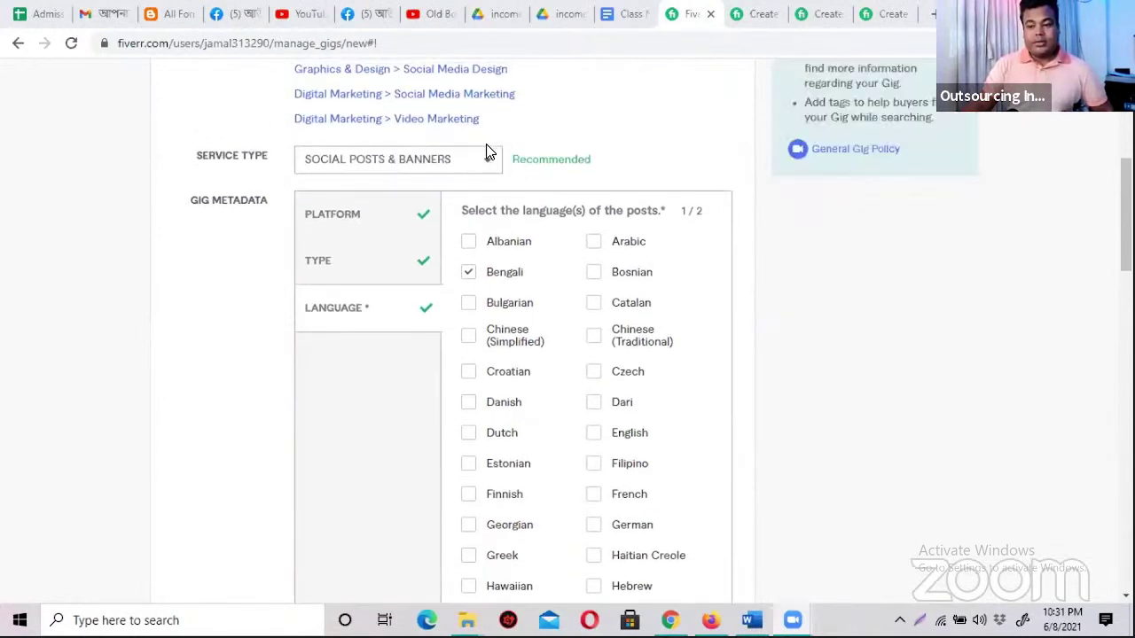
pyautogui.moveTo(488, 154)
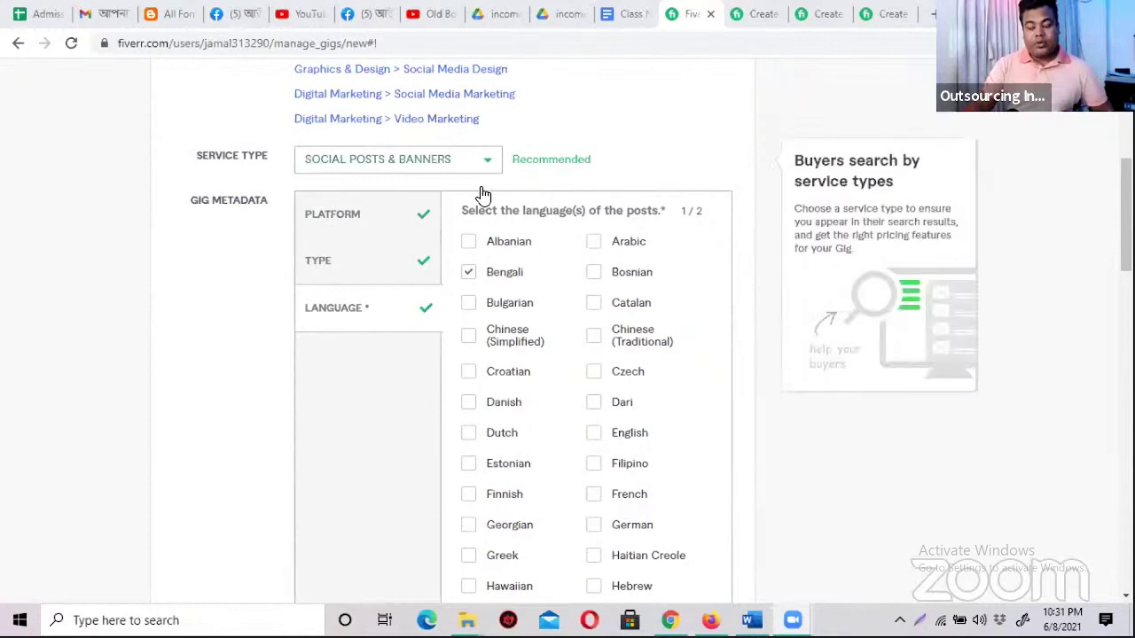
pyautogui.scroll(-3, 567, 220)
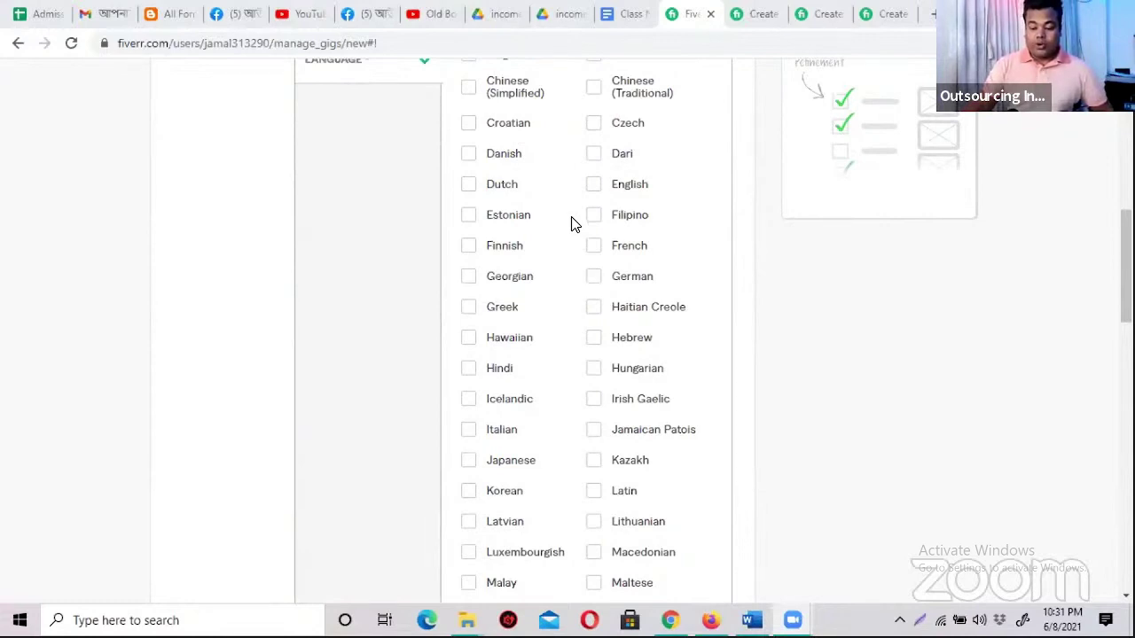
pyautogui.scroll(-1, 572, 225)
pyautogui.scroll(-8, 572, 224)
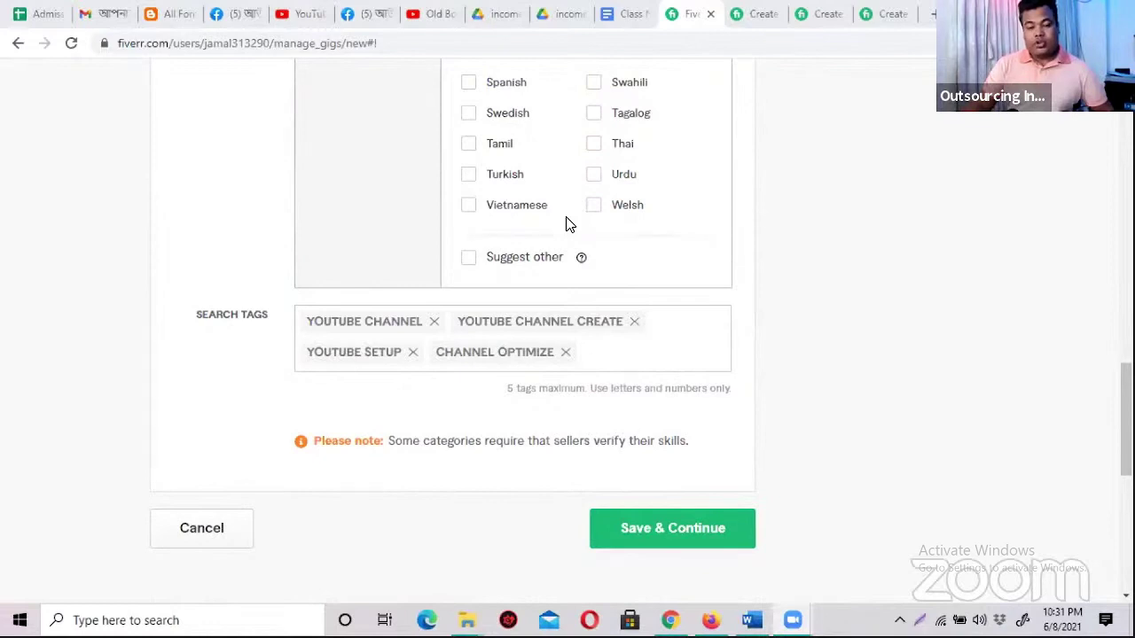
pyautogui.scroll(-3, 569, 224)
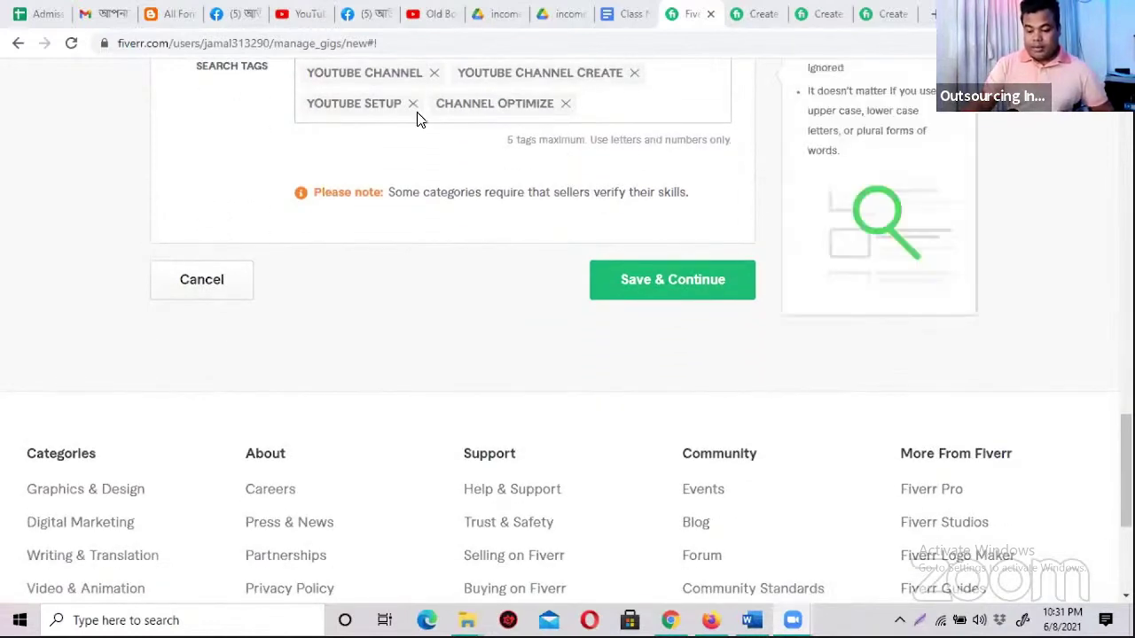
pyautogui.click(671, 280)
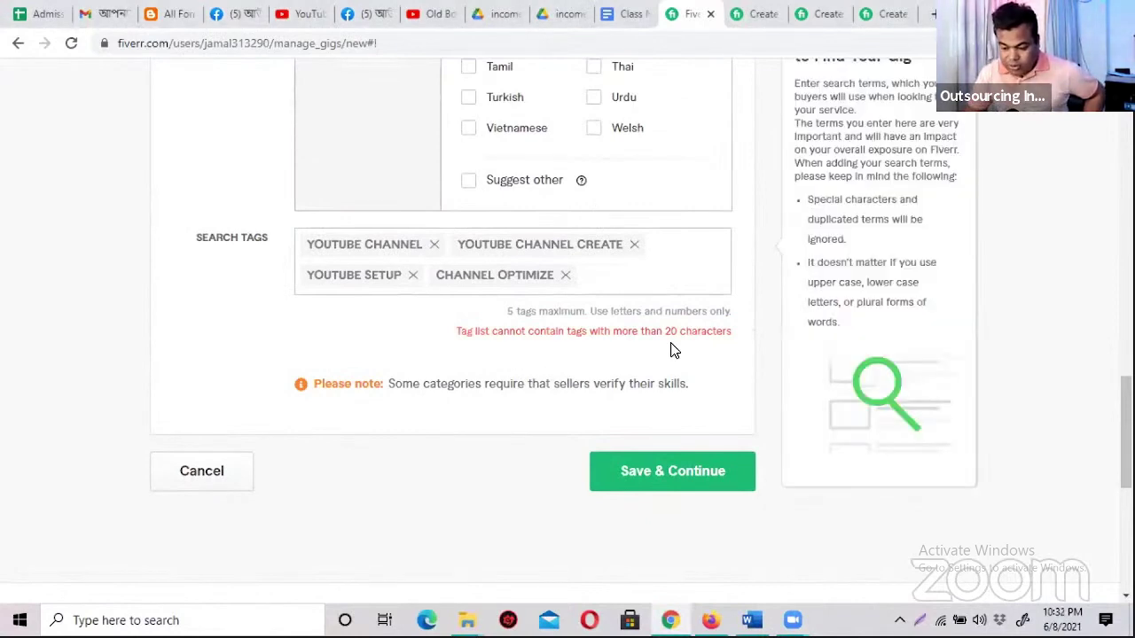
# - Replace the search tag "youtube channel create" with "channel create" and save the overview to continue to Pricing
pyautogui.click(634, 245)
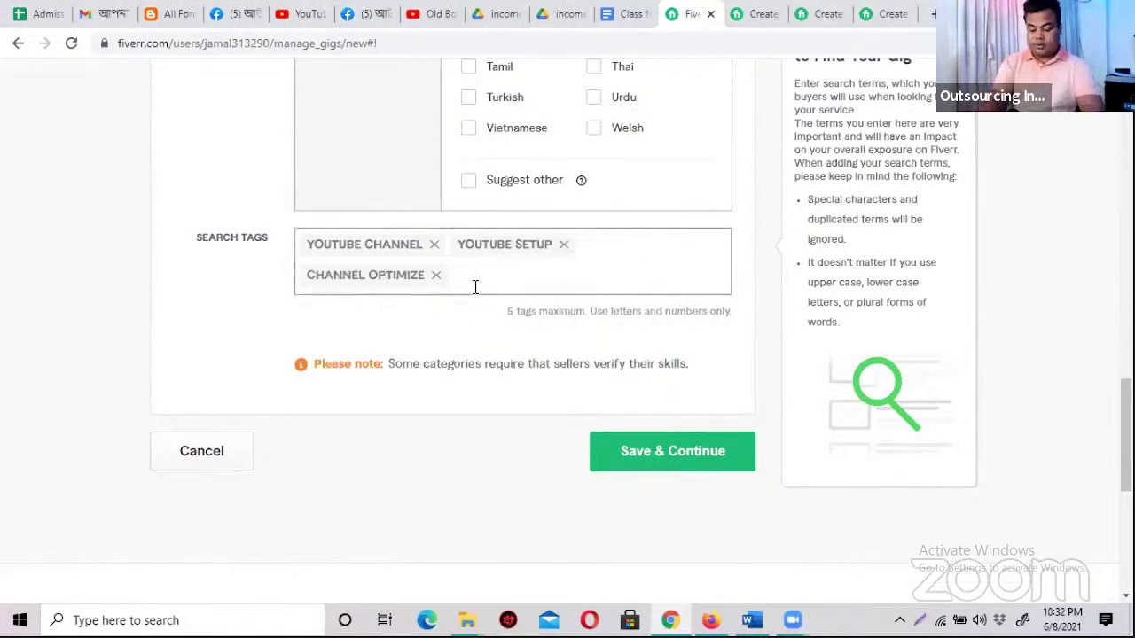
pyautogui.write('channel cr')
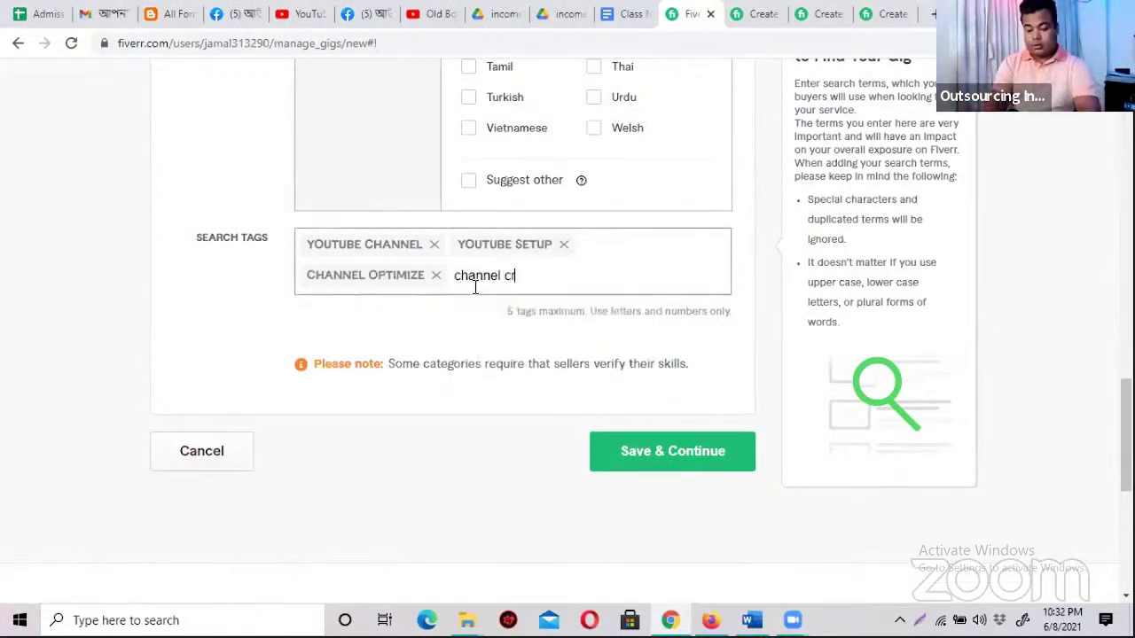
pyautogui.write('eate')
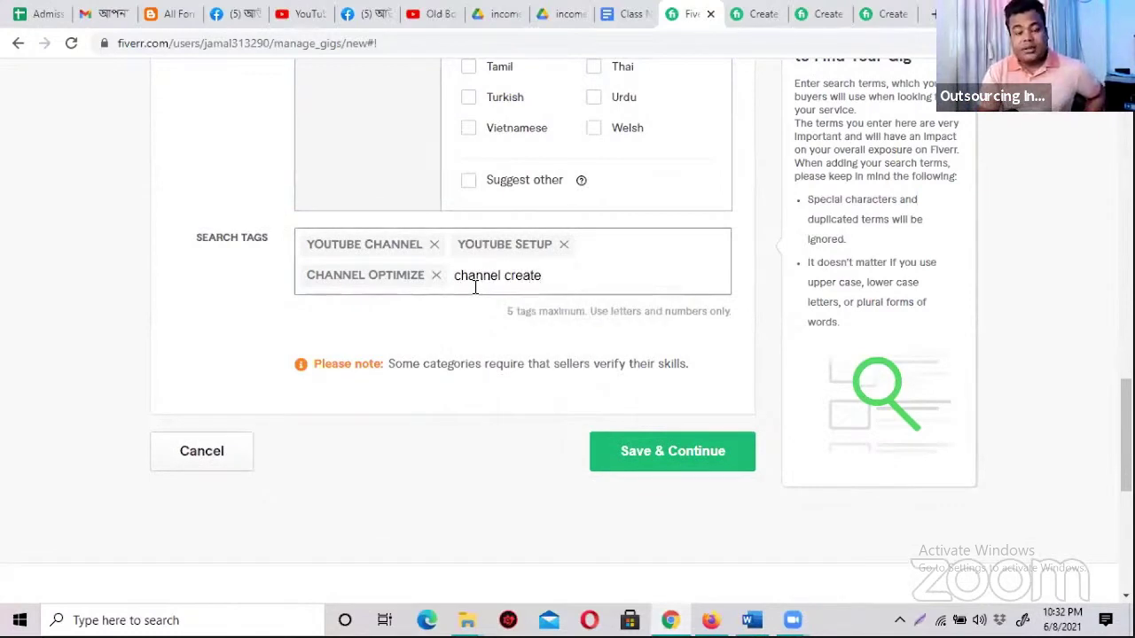
pyautogui.press('Return')
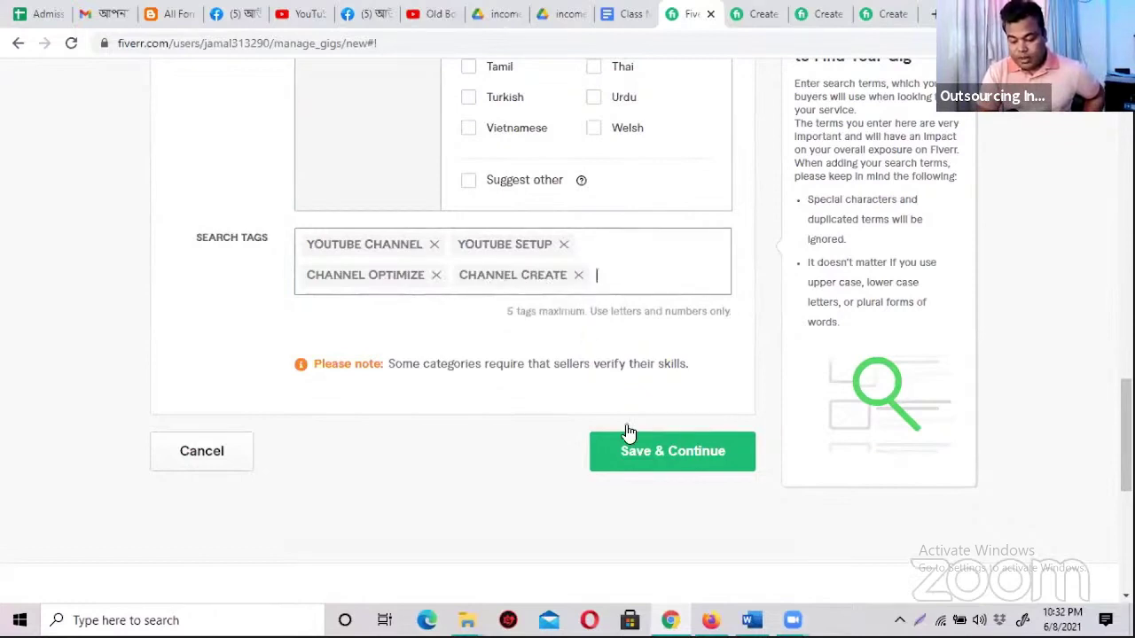
pyautogui.click(650, 469)
pyautogui.click(650, 470)
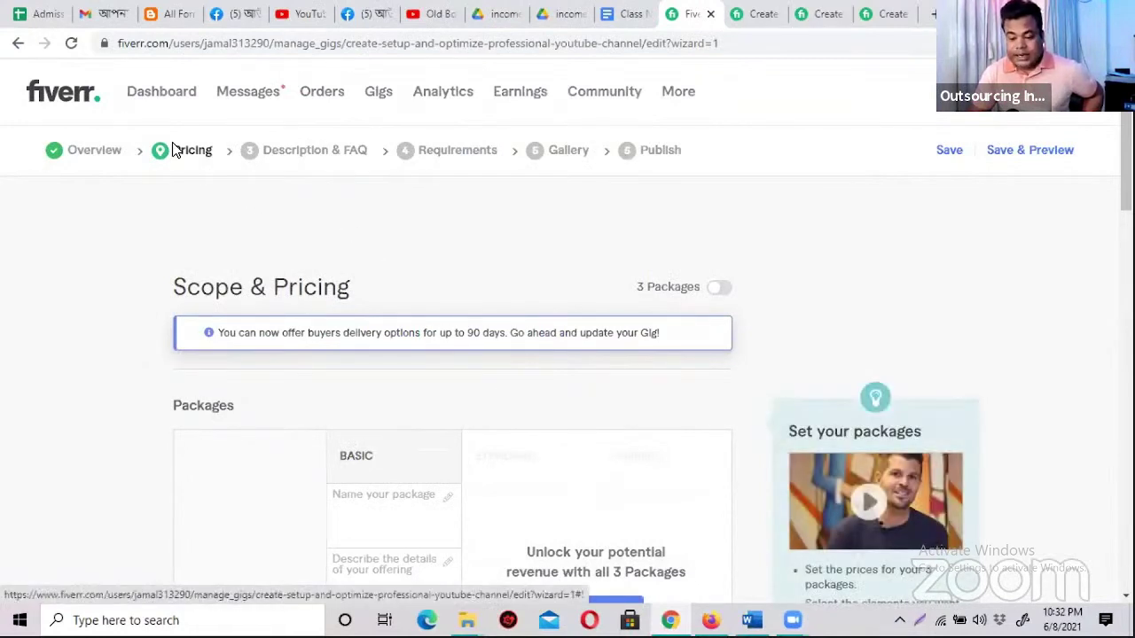
# - Enable the three-package option for the gig's scope and pricing and dismiss the packages introduction
pyautogui.scroll(-3, 252, 271)
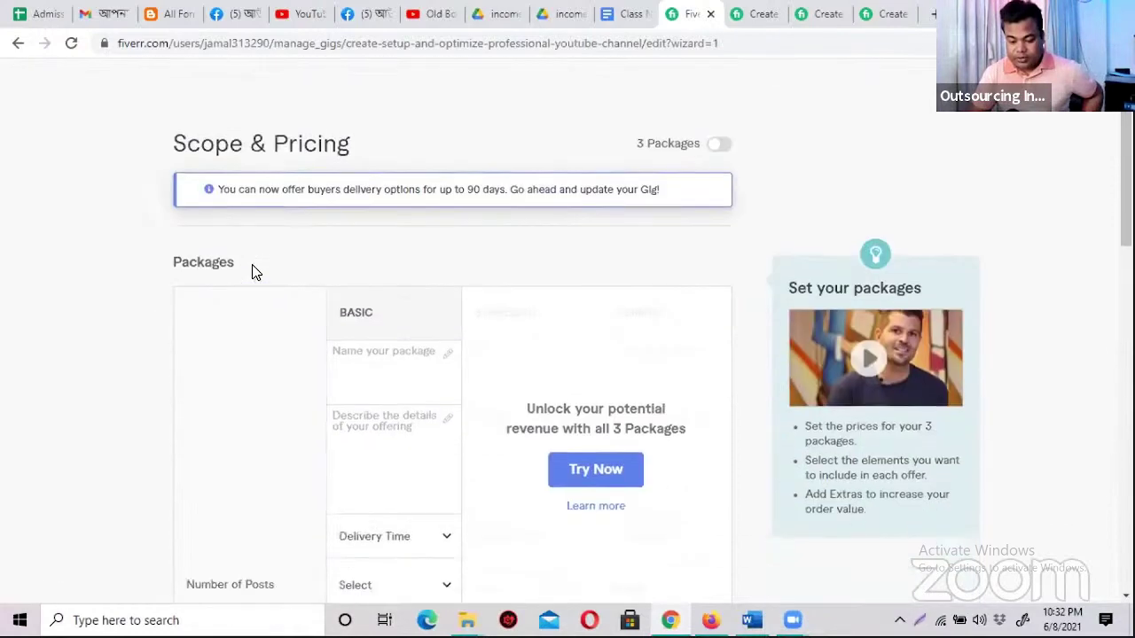
pyautogui.scroll(2, 253, 271)
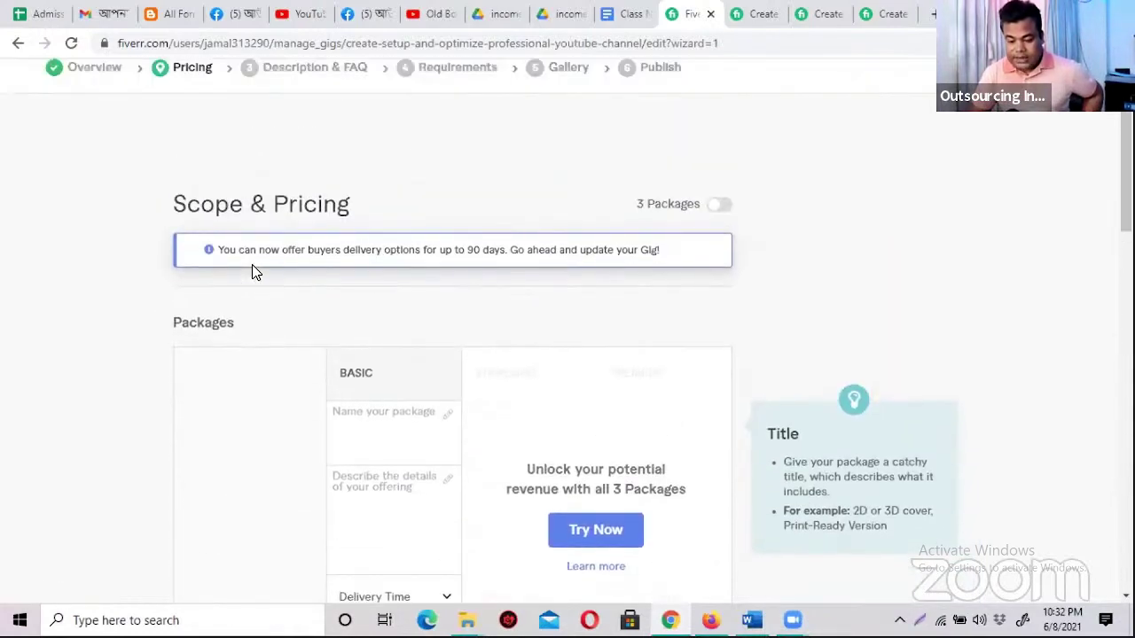
pyautogui.scroll(-1, 254, 269)
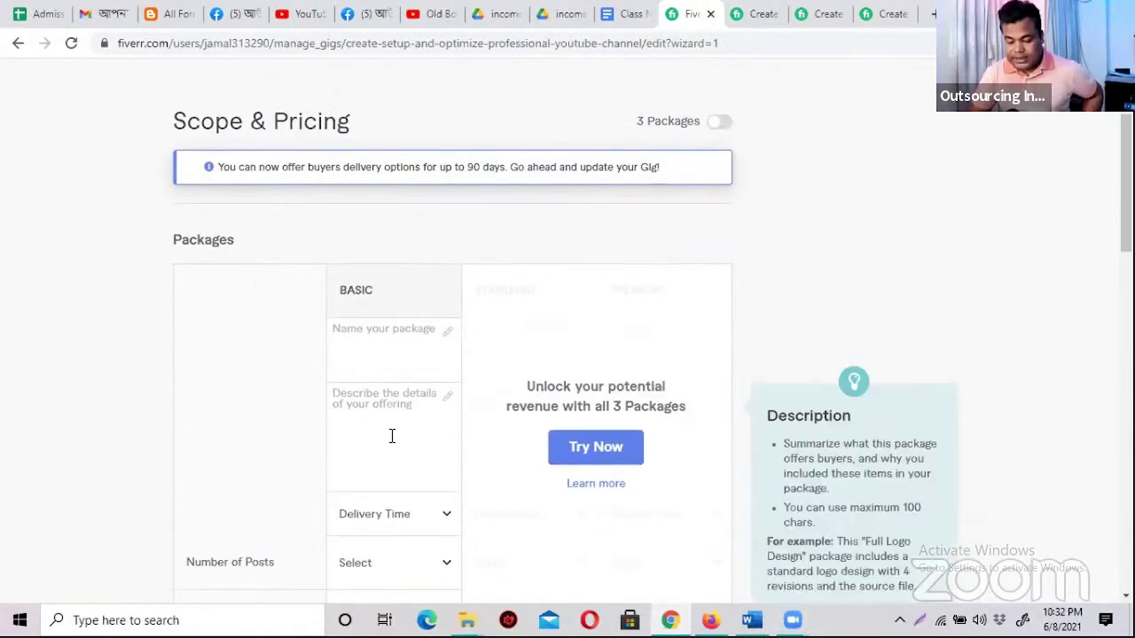
pyautogui.scroll(-2, 628, 449)
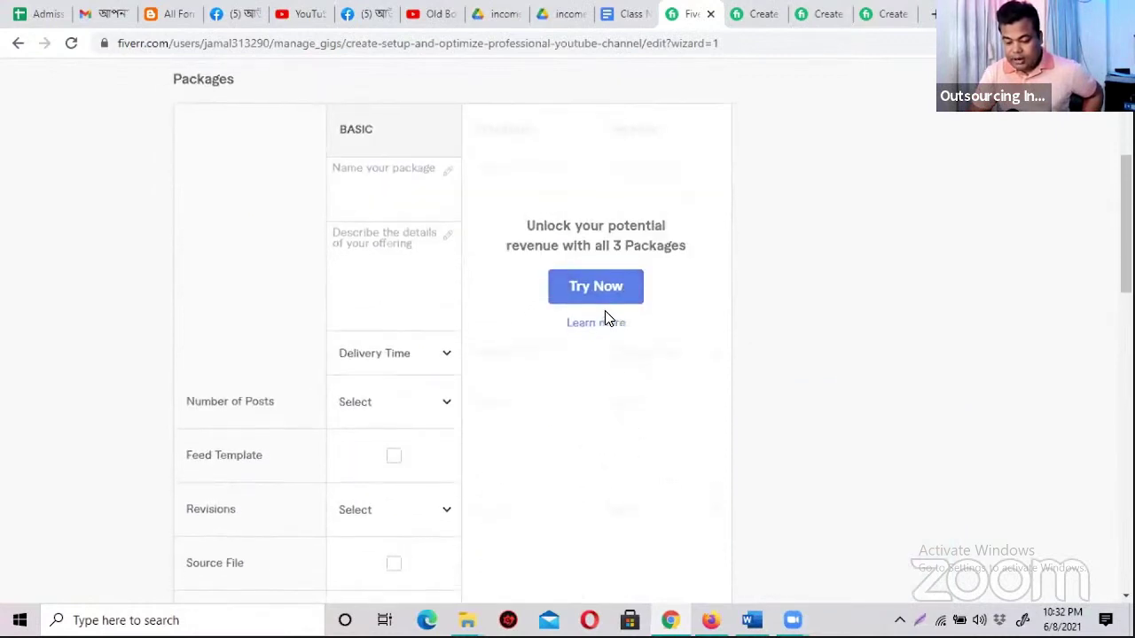
pyautogui.scroll(3, 608, 321)
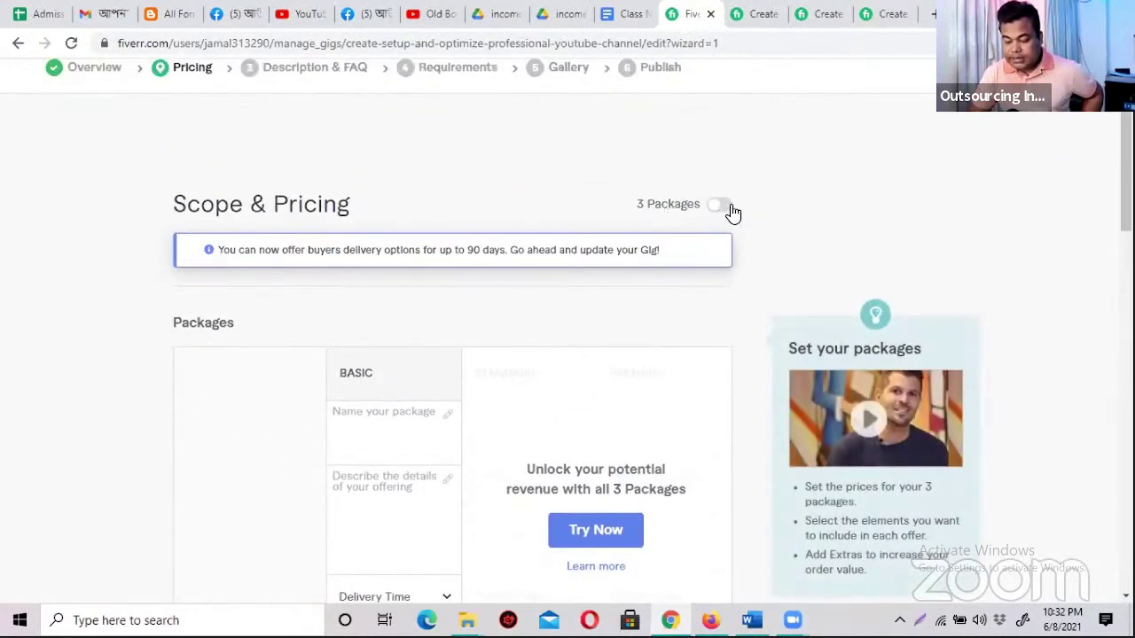
pyautogui.click(729, 206)
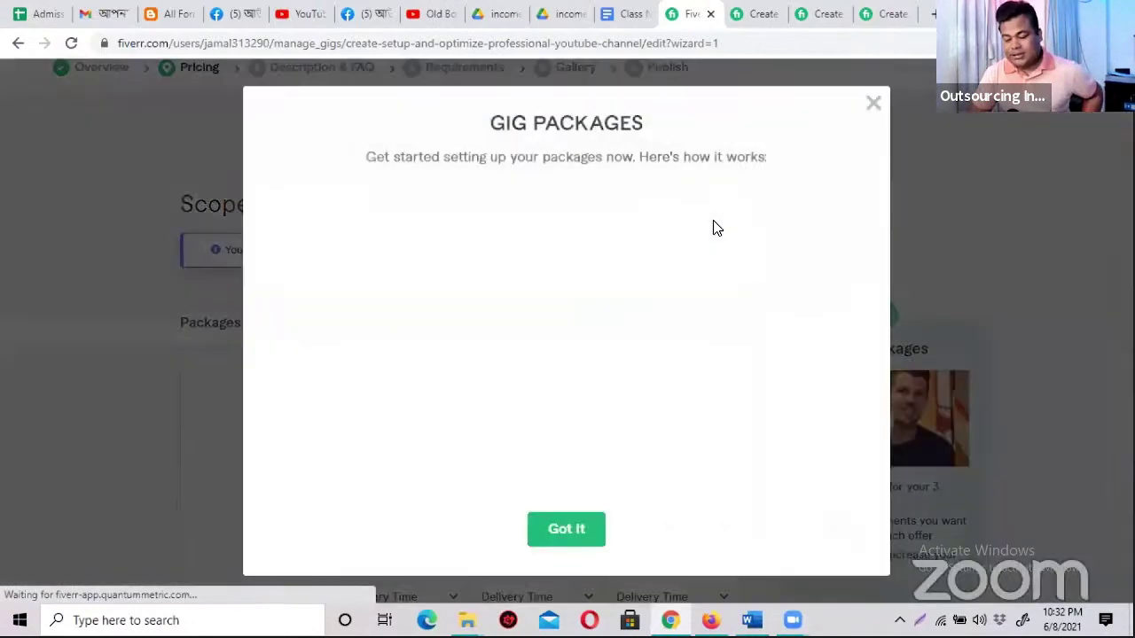
pyautogui.click(559, 536)
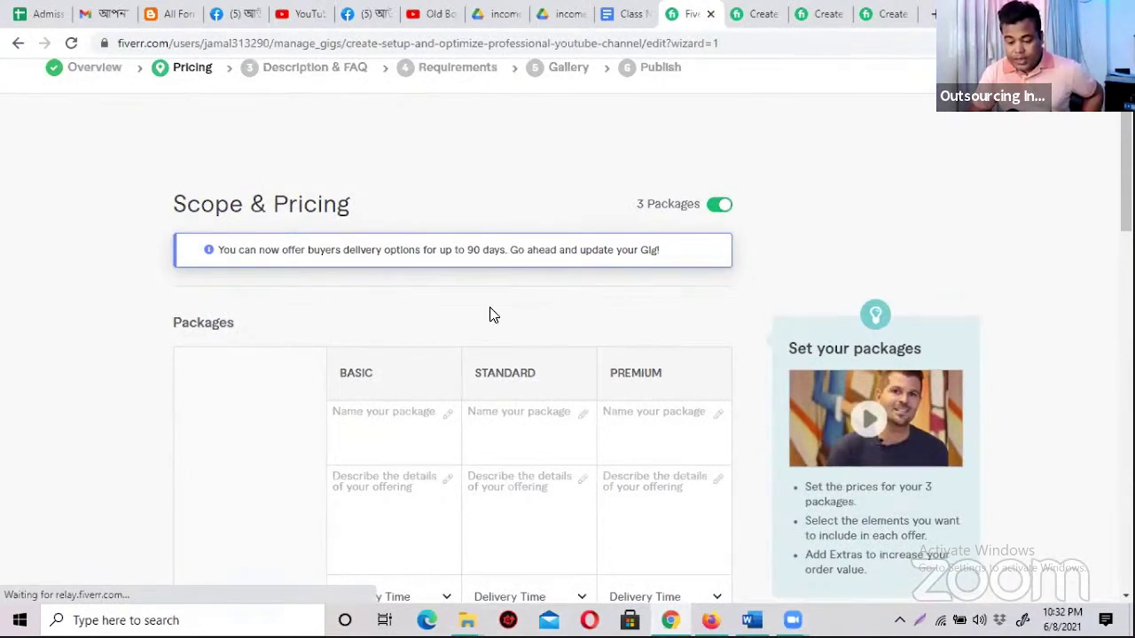
# - Fill in trial names for the Basic, Standard and Premium packages
pyautogui.scroll(-2, 489, 314)
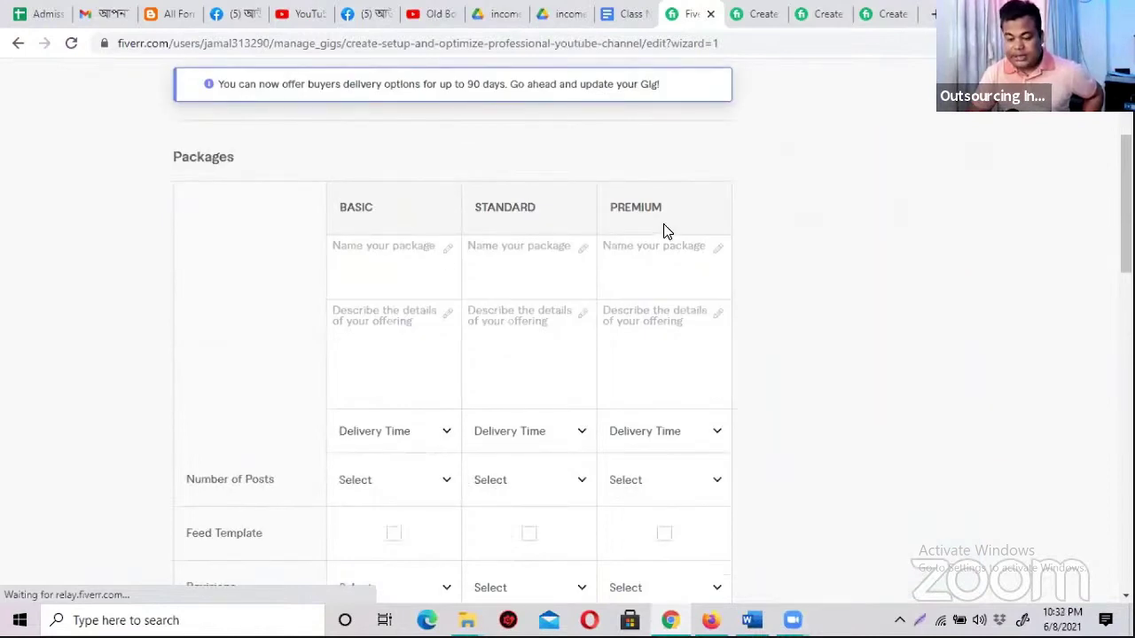
pyautogui.moveTo(476, 258)
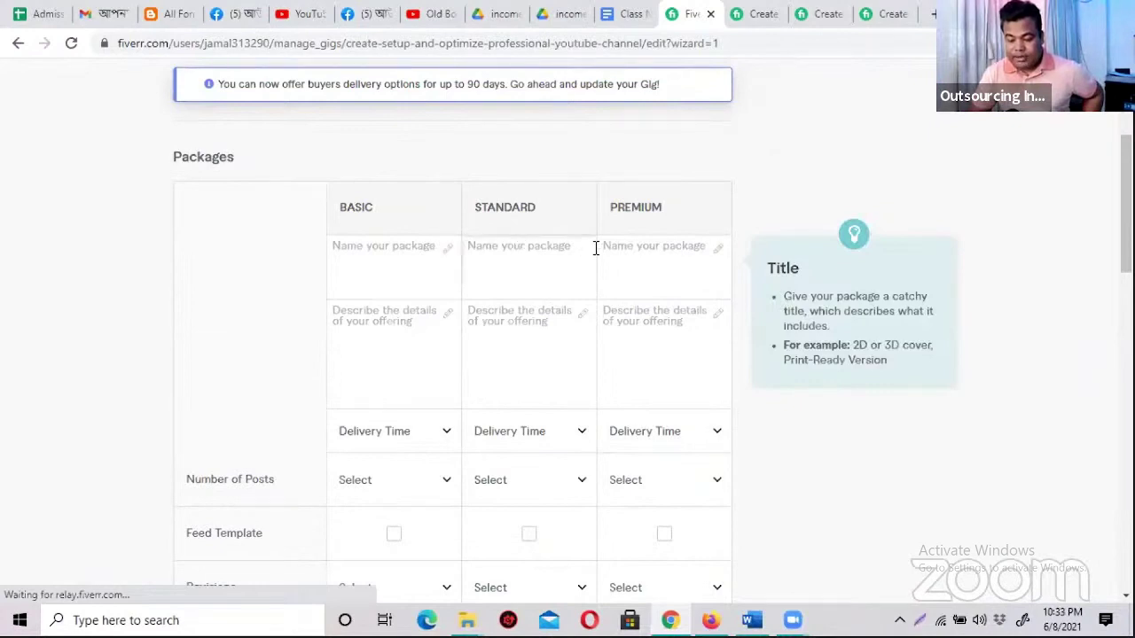
pyautogui.click(651, 249)
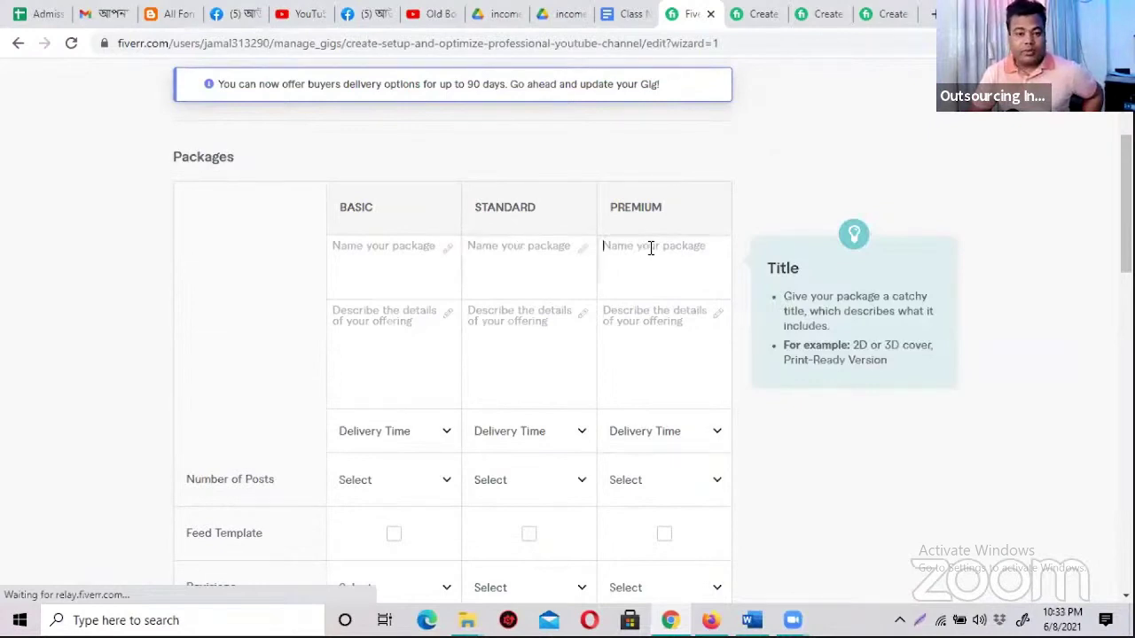
pyautogui.click(407, 248)
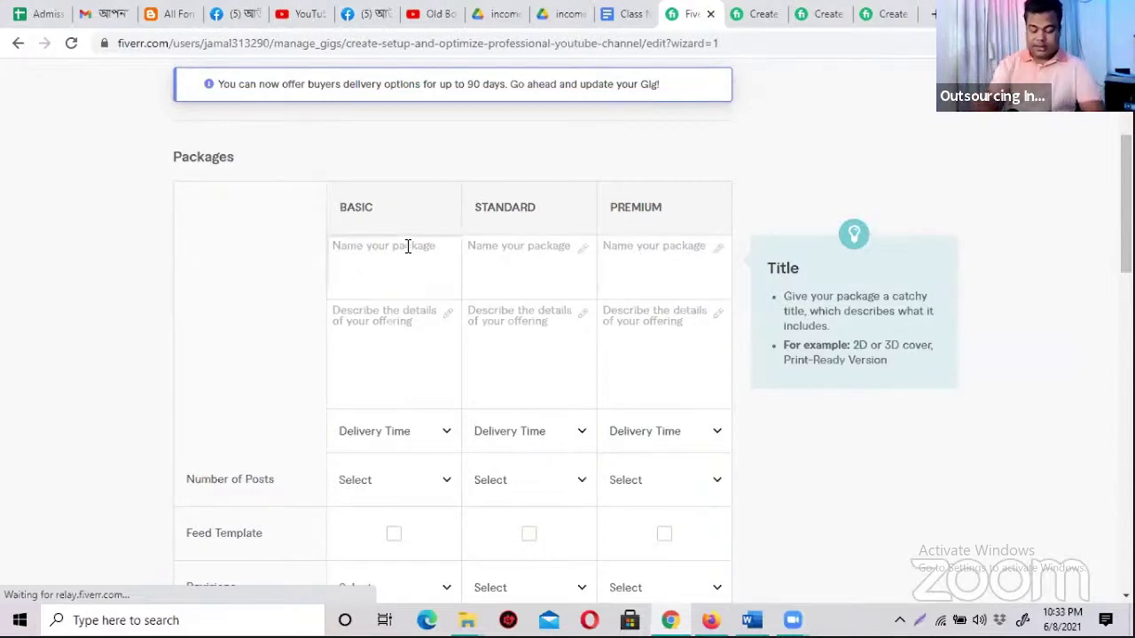
pyautogui.write('Abul')
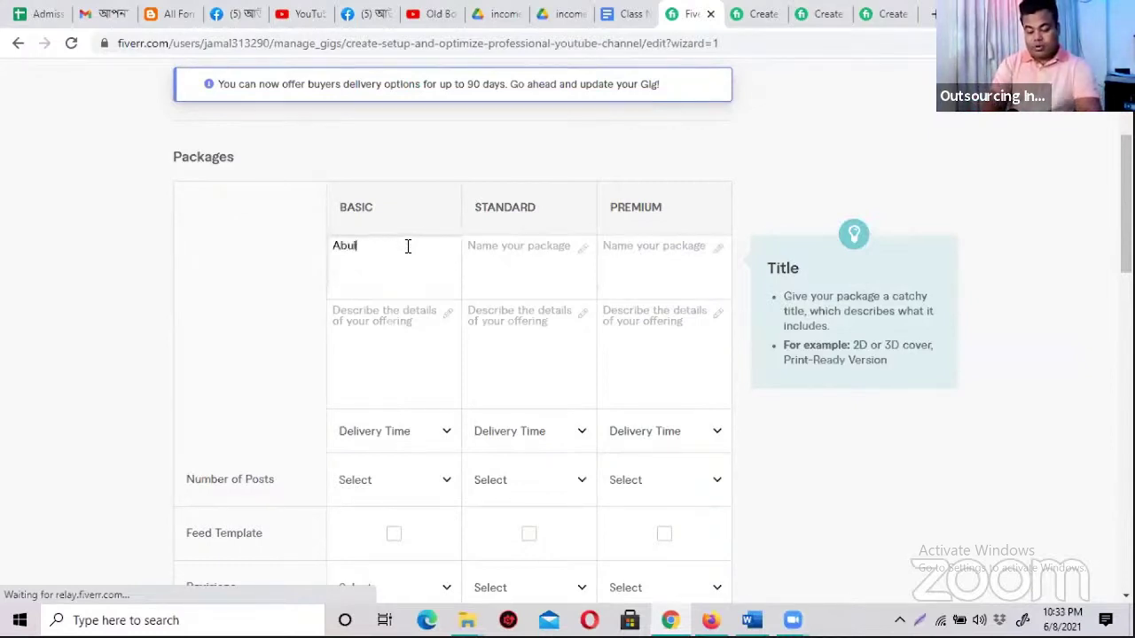
pyautogui.press('Tab')
pyautogui.write('Babul')
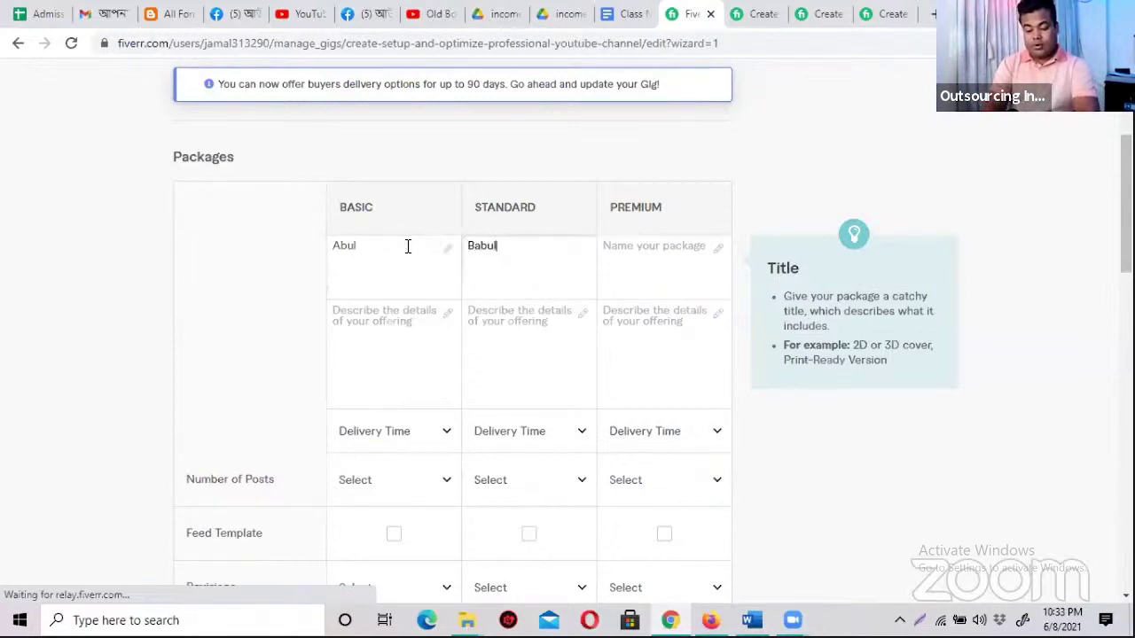
pyautogui.press('Tab')
pyautogui.write('Kabul')
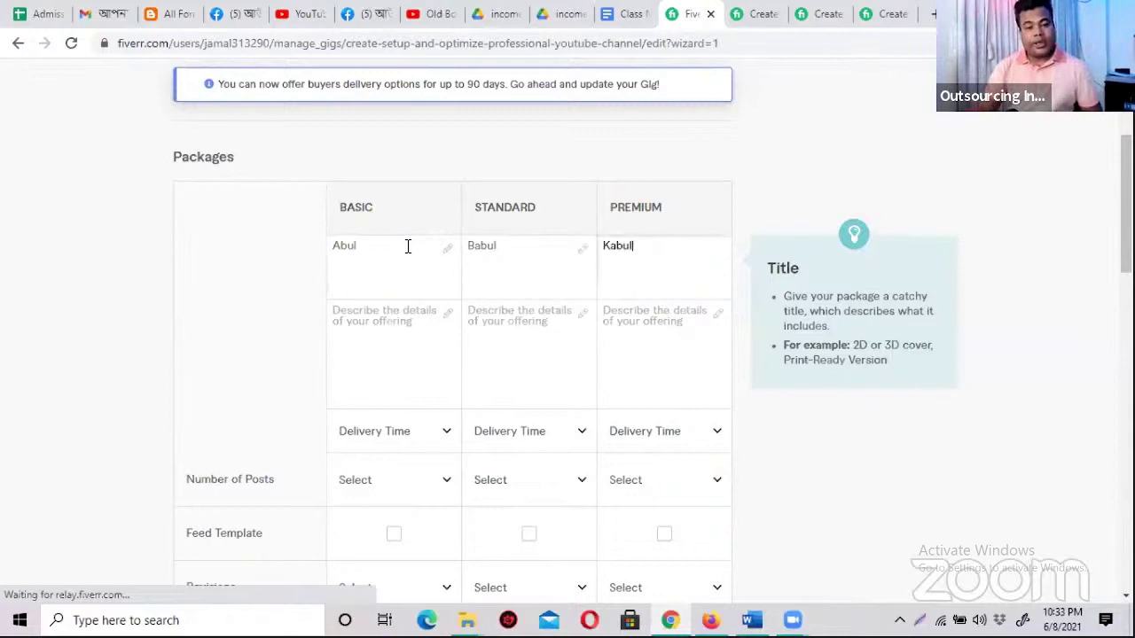
# - Clear the trial names from the Premium, Standard and Basic packages
pyautogui.press('BackSpace')
pyautogui.press('BackSpace')
pyautogui.press('BackSpace')
pyautogui.press('BackSpace')
pyautogui.press('BackSpace')
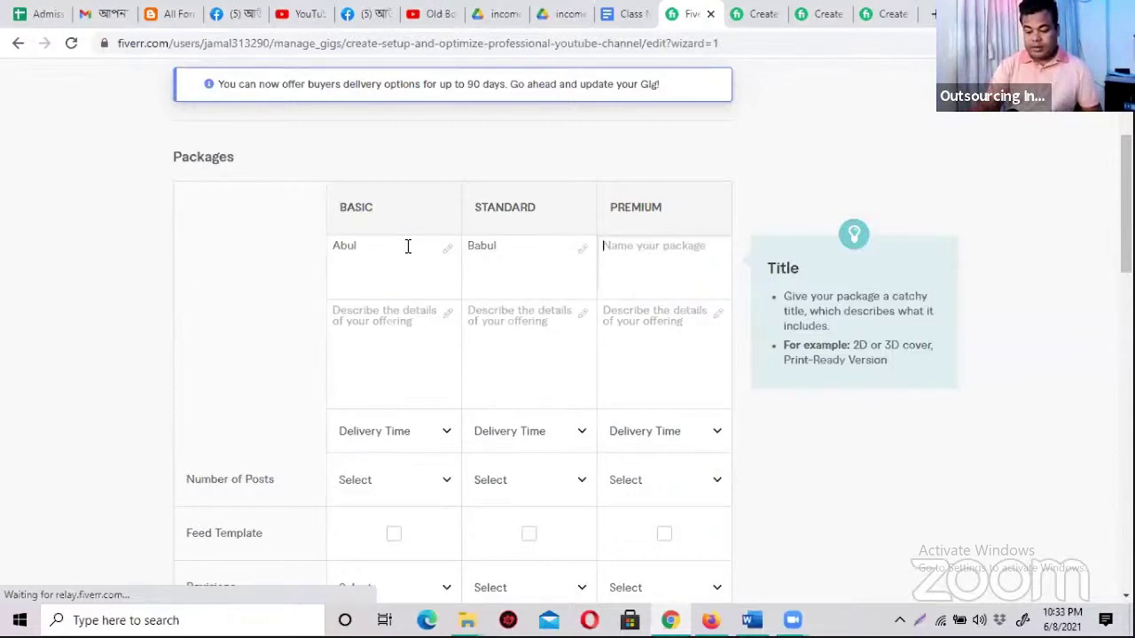
pyautogui.click(538, 245)
pyautogui.press('BackSpace')
pyautogui.press('BackSpace')
pyautogui.press('BackSpace')
pyautogui.press('BackSpace')
pyautogui.press('BackSpace')
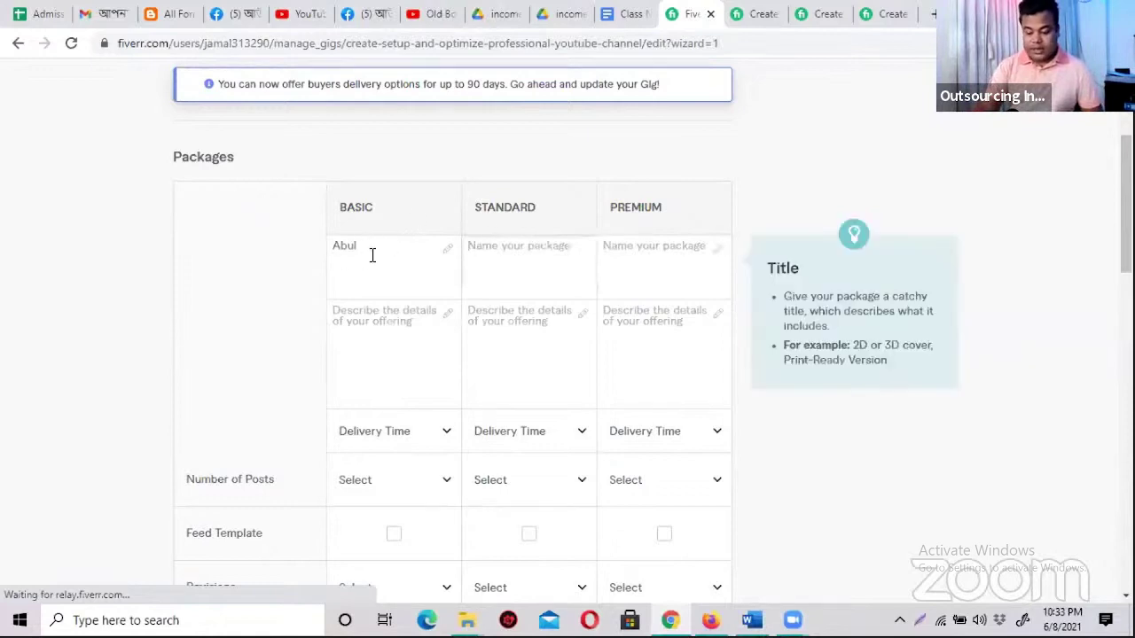
pyautogui.click(372, 256)
pyautogui.press('BackSpace')
pyautogui.press('BackSpace')
pyautogui.press('BackSpace')
pyautogui.press('BackSpace')
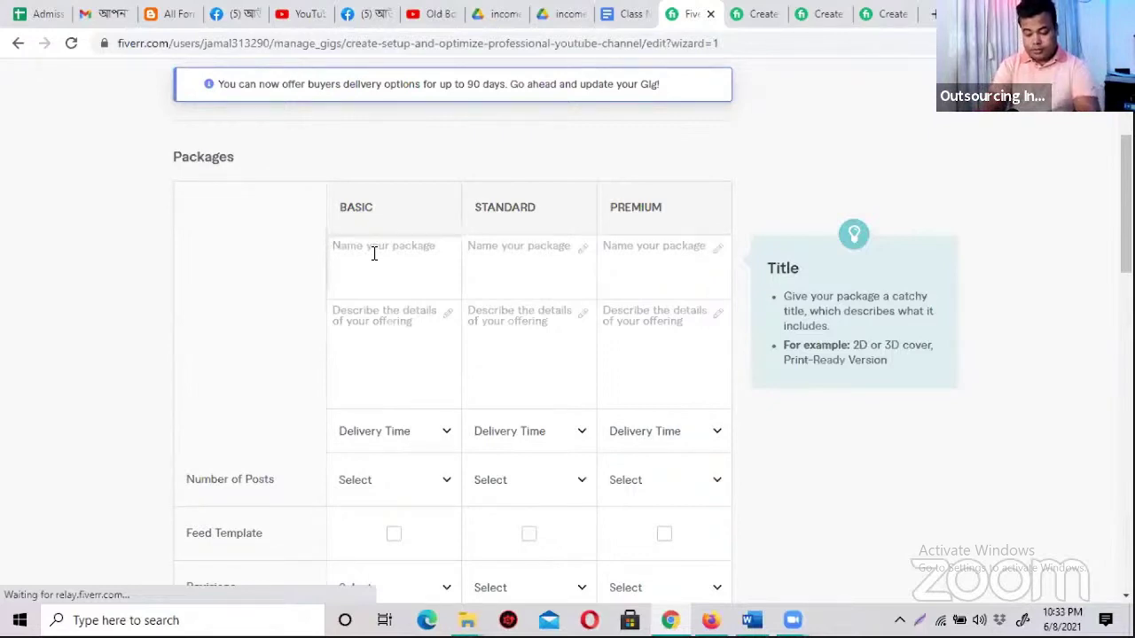
# - Name the Basic package "Mango", the Standard package "Orange" and the Premium package "Berry"
pyautogui.write('Mango')
pyautogui.press('Tab')
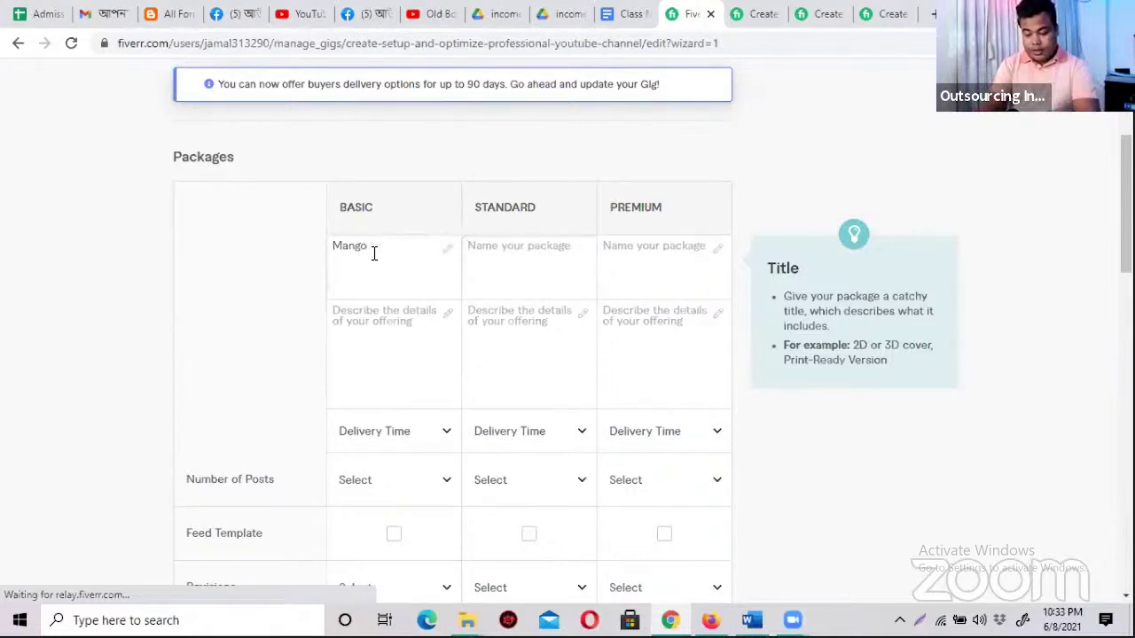
pyautogui.write('Orange')
pyautogui.press('Tab')
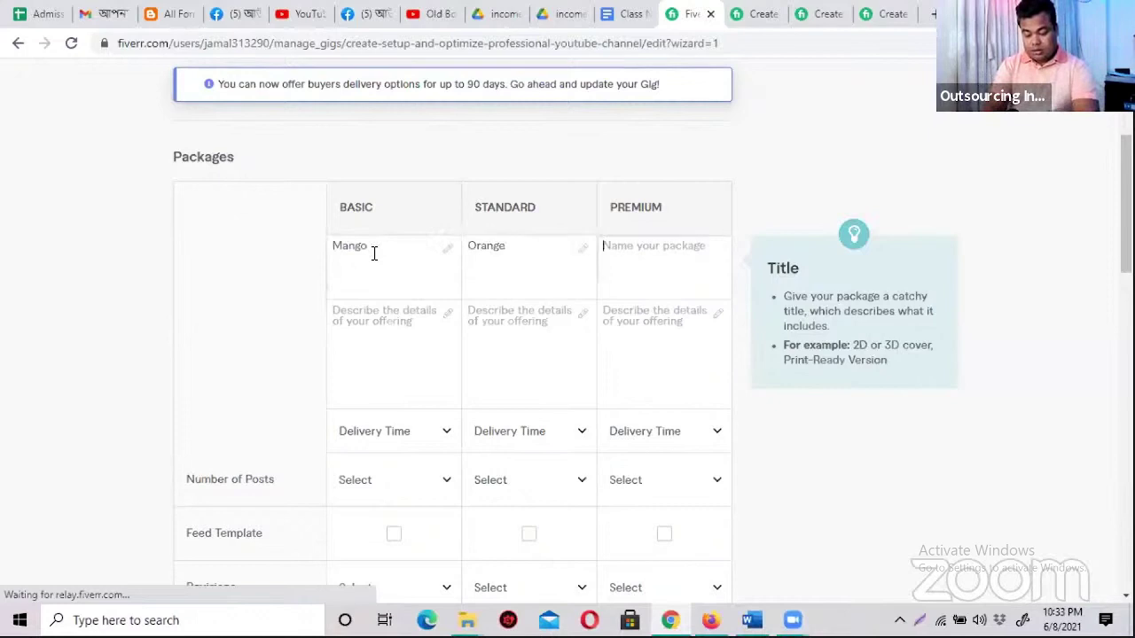
pyautogui.write('P')
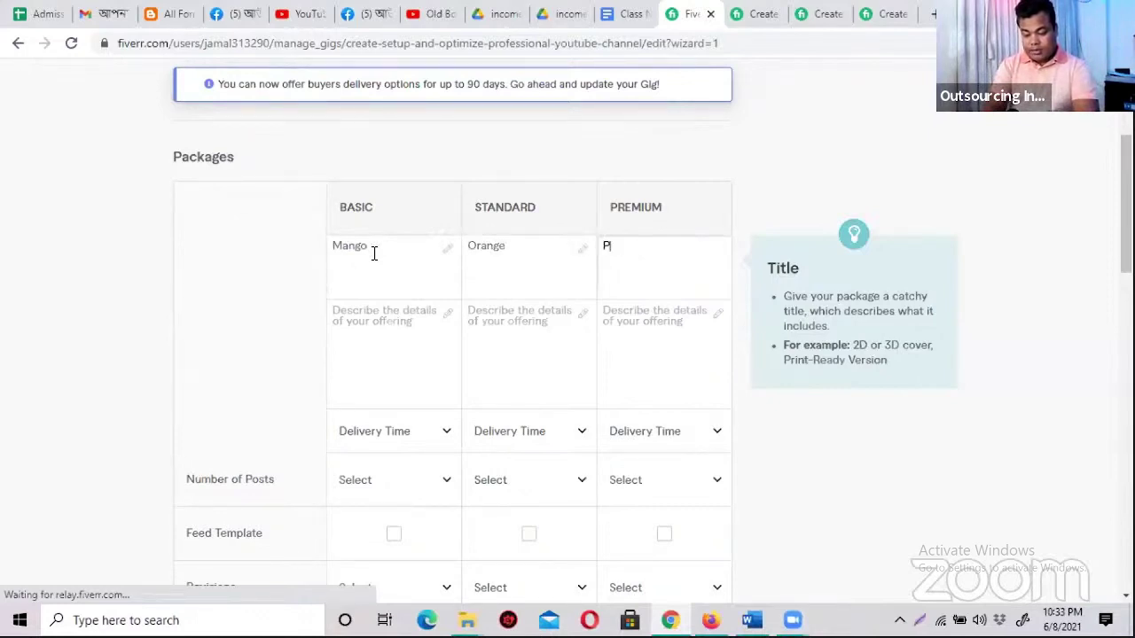
pyautogui.press('BackSpace')
pyautogui.write('Berry')
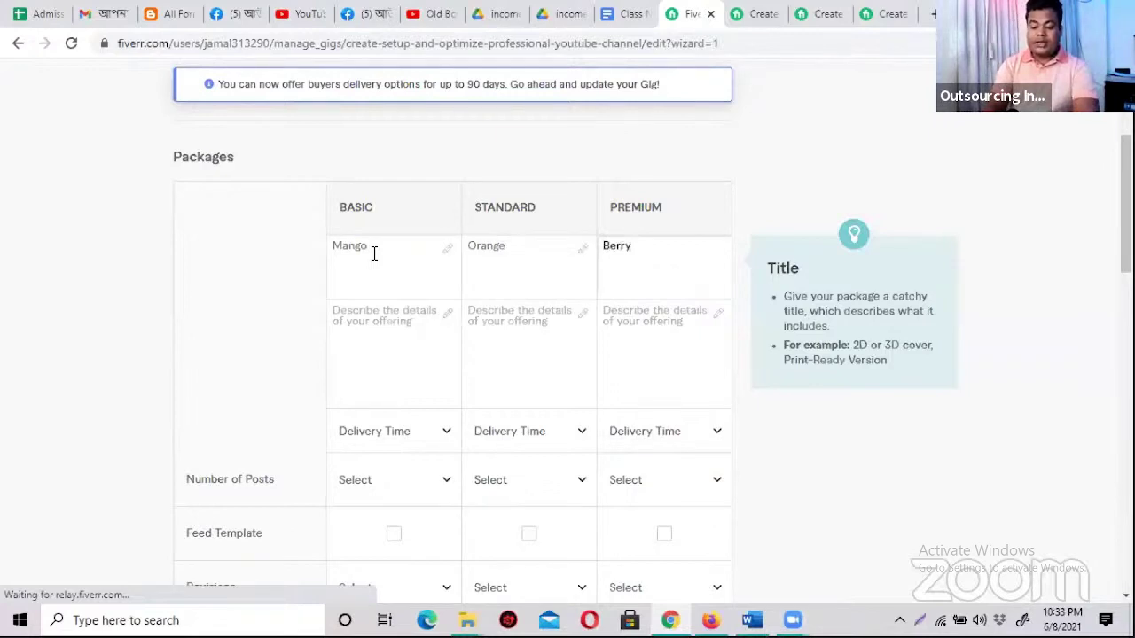
# - Clear the fruit names from the Basic, Standard and Premium packages
pyautogui.click(374, 253)
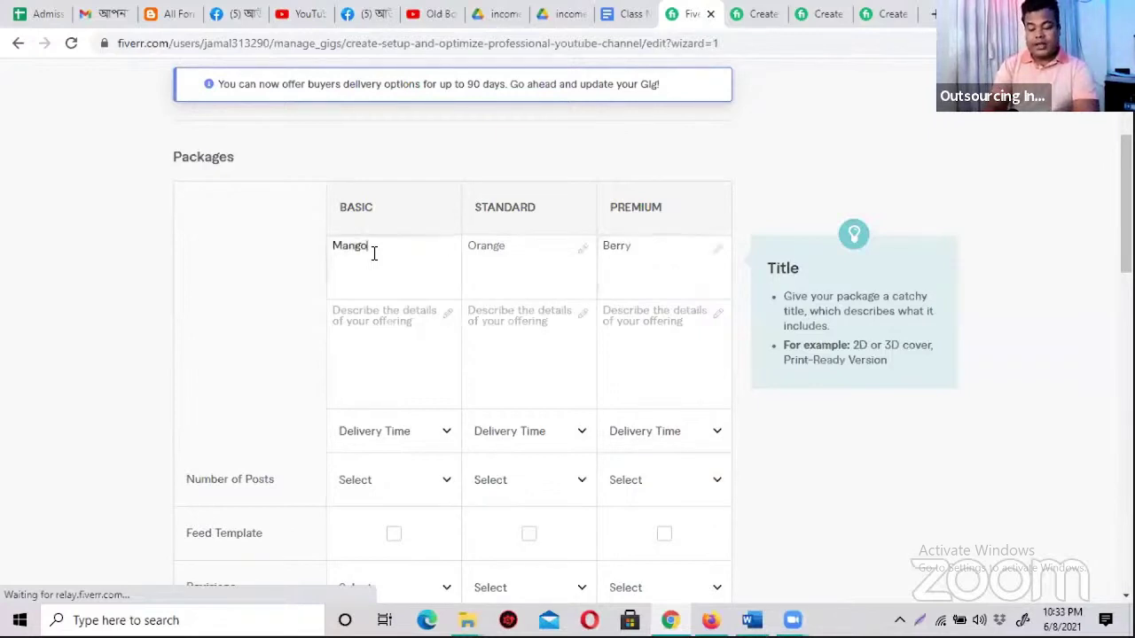
pyautogui.press('BackSpace')
pyautogui.press('BackSpace')
pyautogui.press('BackSpace')
pyautogui.press('BackSpace')
pyautogui.press('BackSpace')
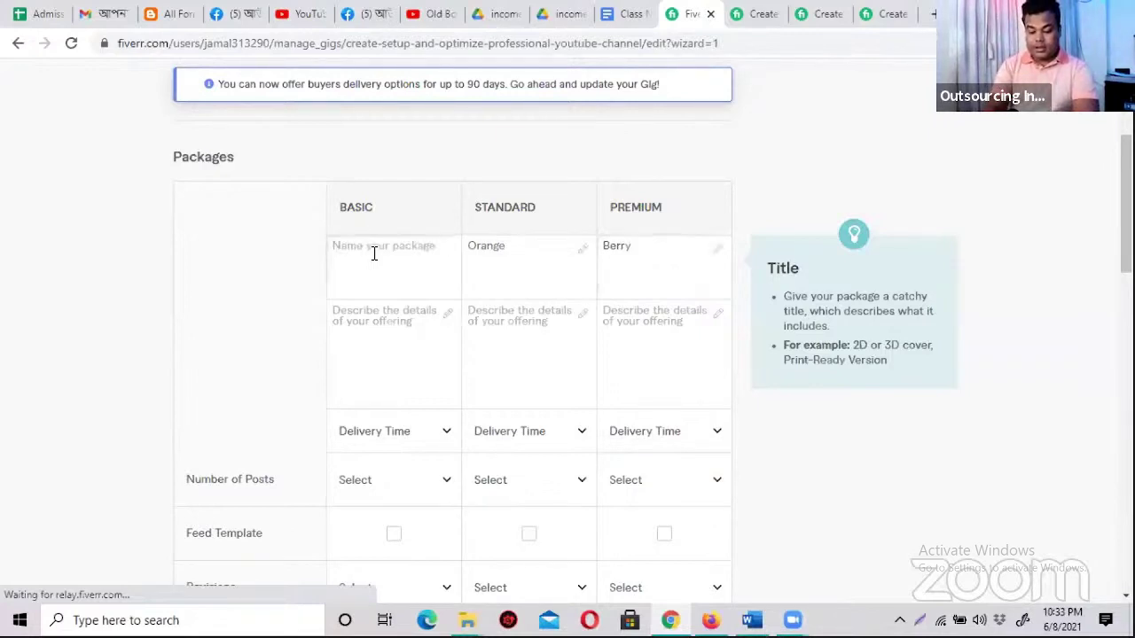
pyautogui.click(528, 244)
pyautogui.press('BackSpace')
pyautogui.press('BackSpace')
pyautogui.press('BackSpace')
pyautogui.press('BackSpace')
pyautogui.press('BackSpace')
pyautogui.press('BackSpace')
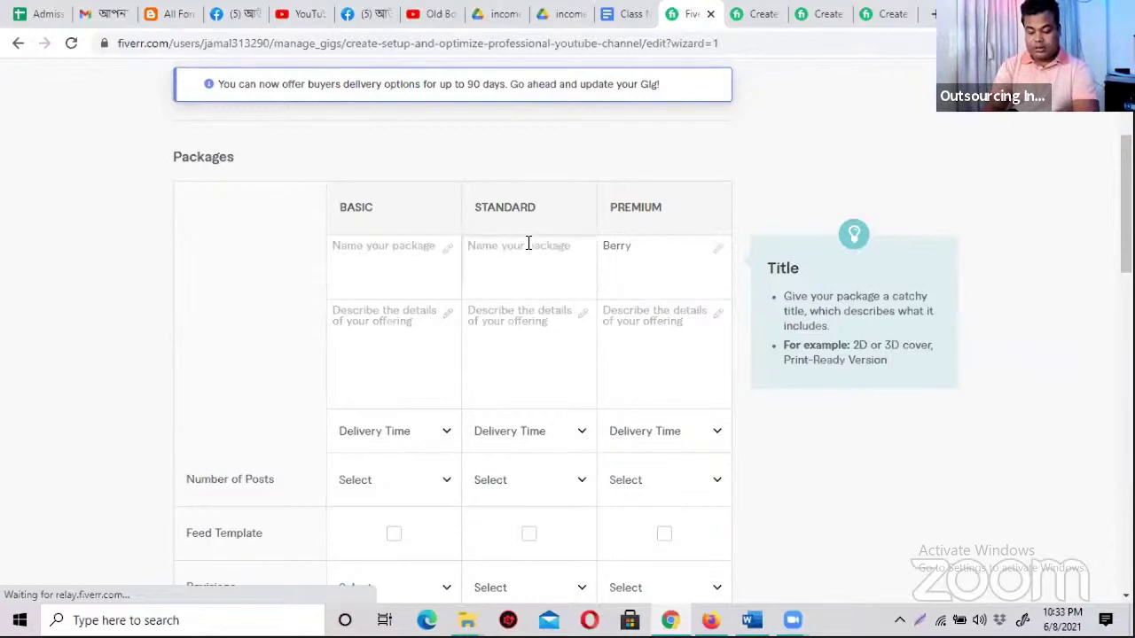
pyautogui.click(653, 248)
pyautogui.press('BackSpace')
pyautogui.press('BackSpace')
pyautogui.press('BackSpace')
pyautogui.press('BackSpace')
pyautogui.press('BackSpace')
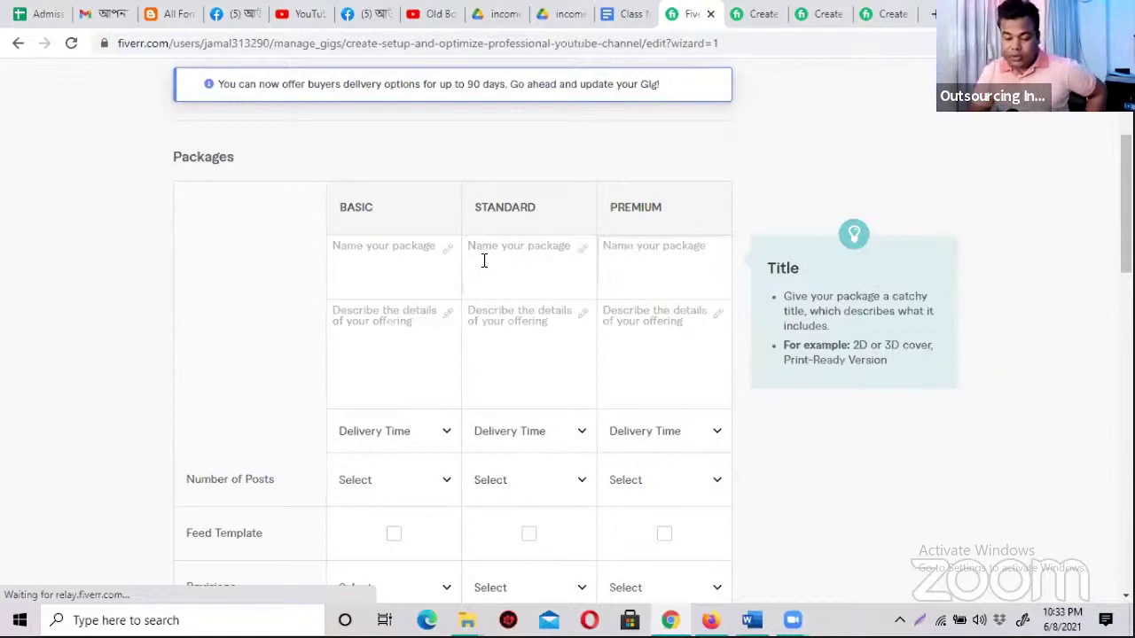
pyautogui.click(429, 312)
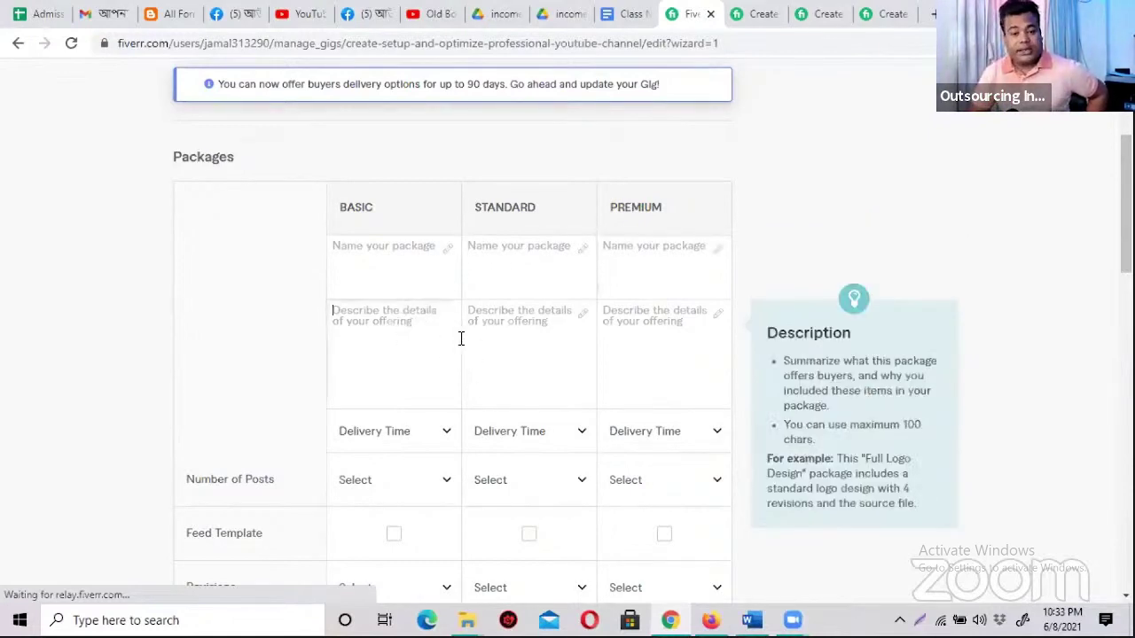
pyautogui.click(408, 255)
pyautogui.click(380, 360)
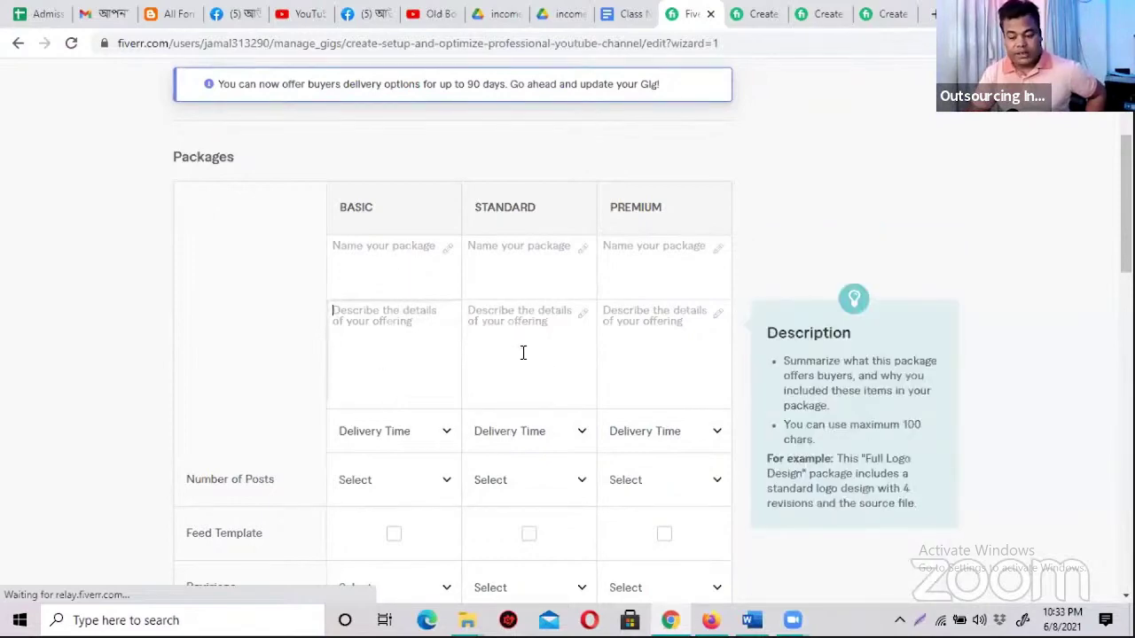
# - Set the package prices to $10 for Basic, $20 for Standard and $30 for Premium
pyautogui.scroll(-3, 522, 352)
pyautogui.scroll(3, 522, 352)
pyautogui.scroll(-5, 433, 373)
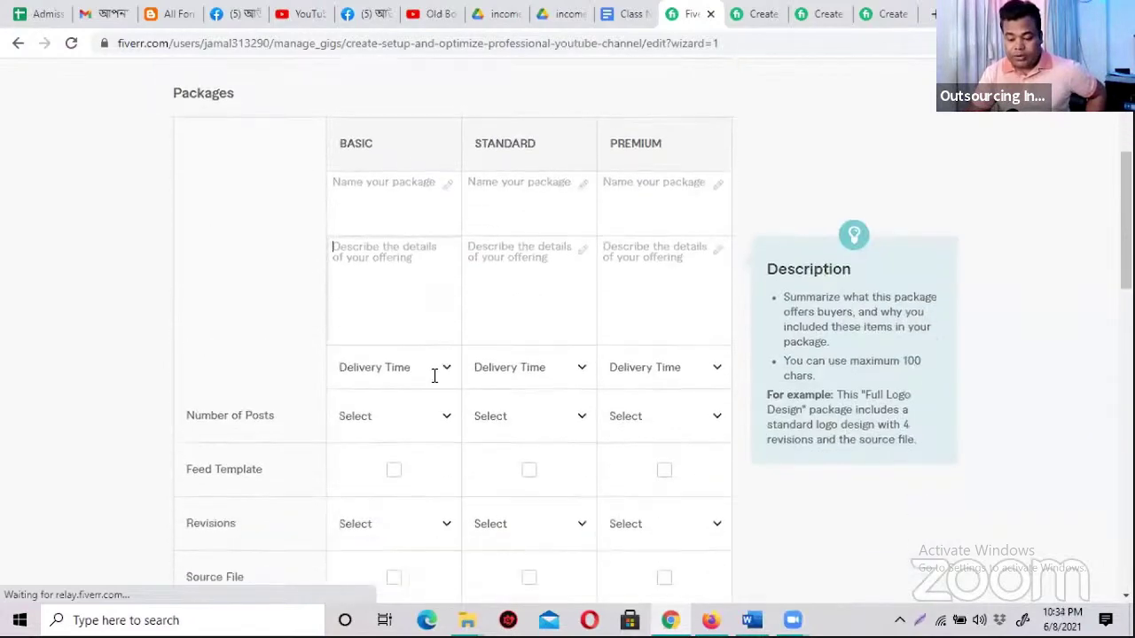
pyautogui.click(378, 294)
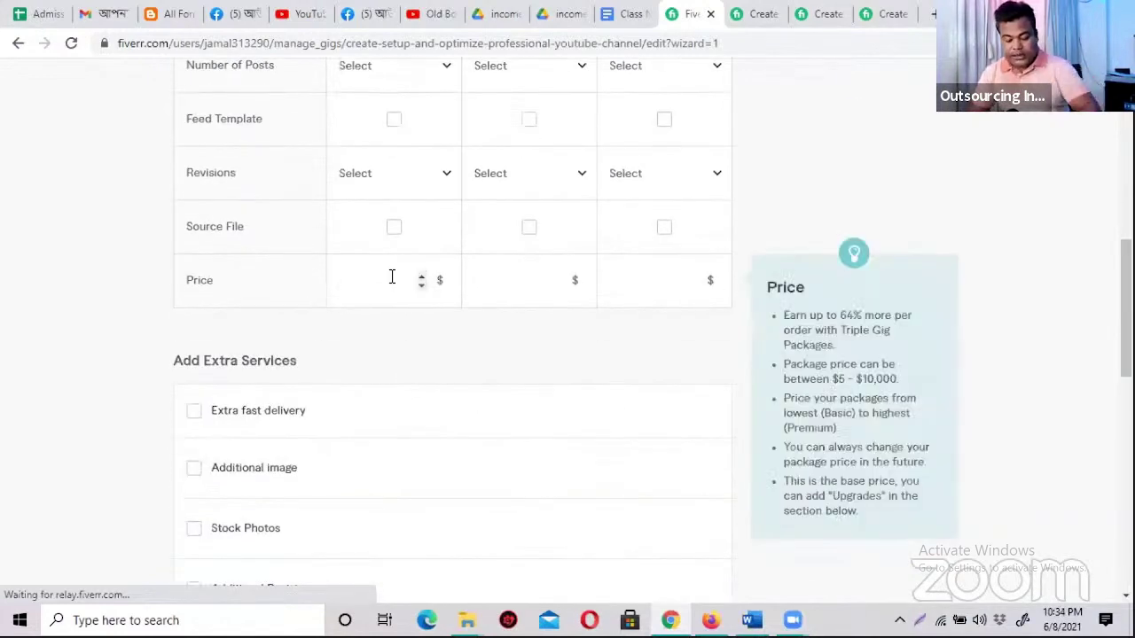
pyautogui.write('10')
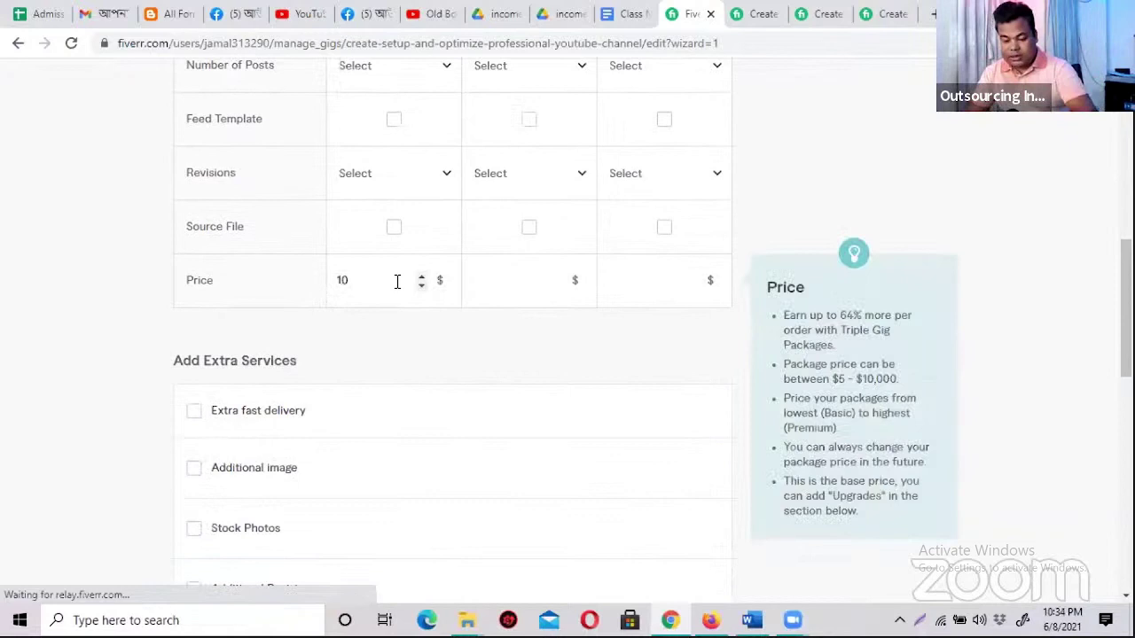
pyautogui.click(504, 289)
pyautogui.write('20')
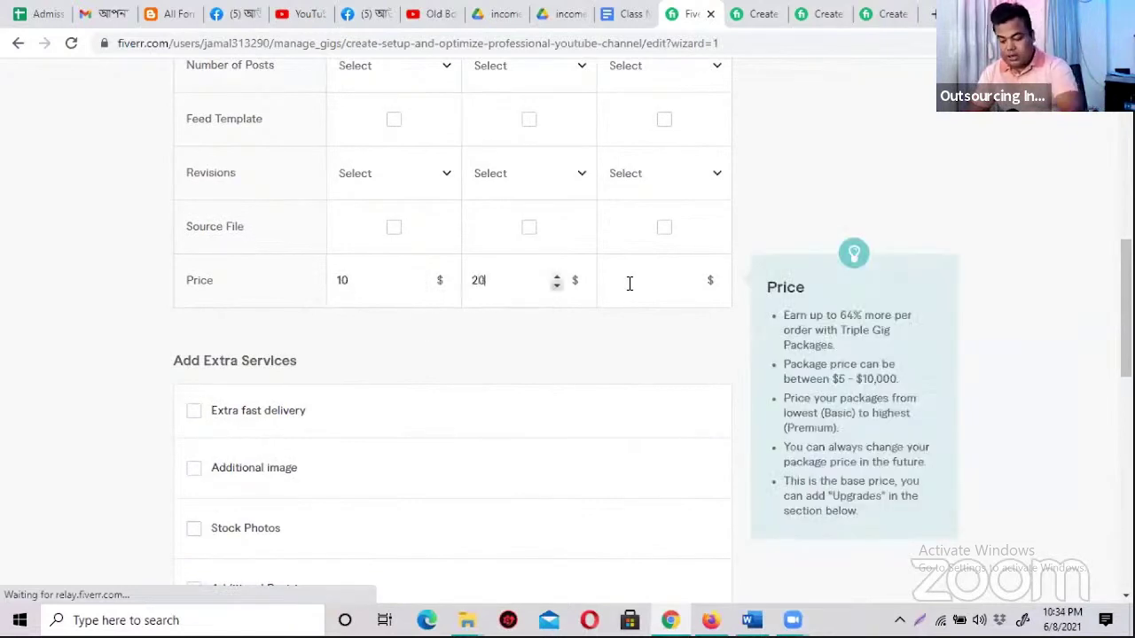
pyautogui.click(629, 284)
pyautogui.write('30')
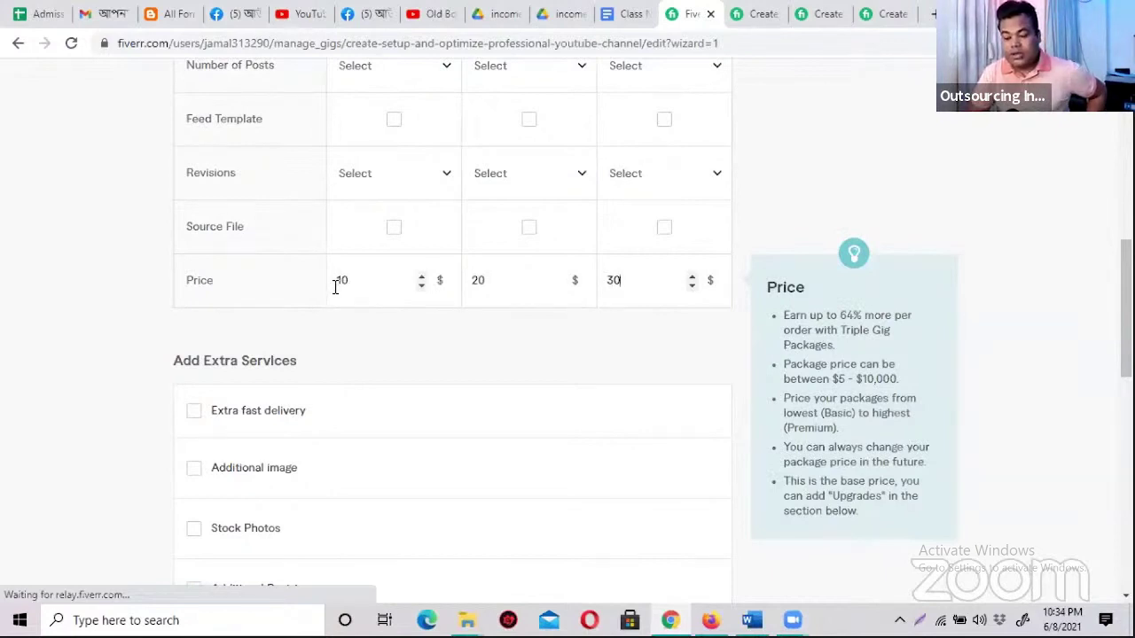
pyautogui.click(343, 324)
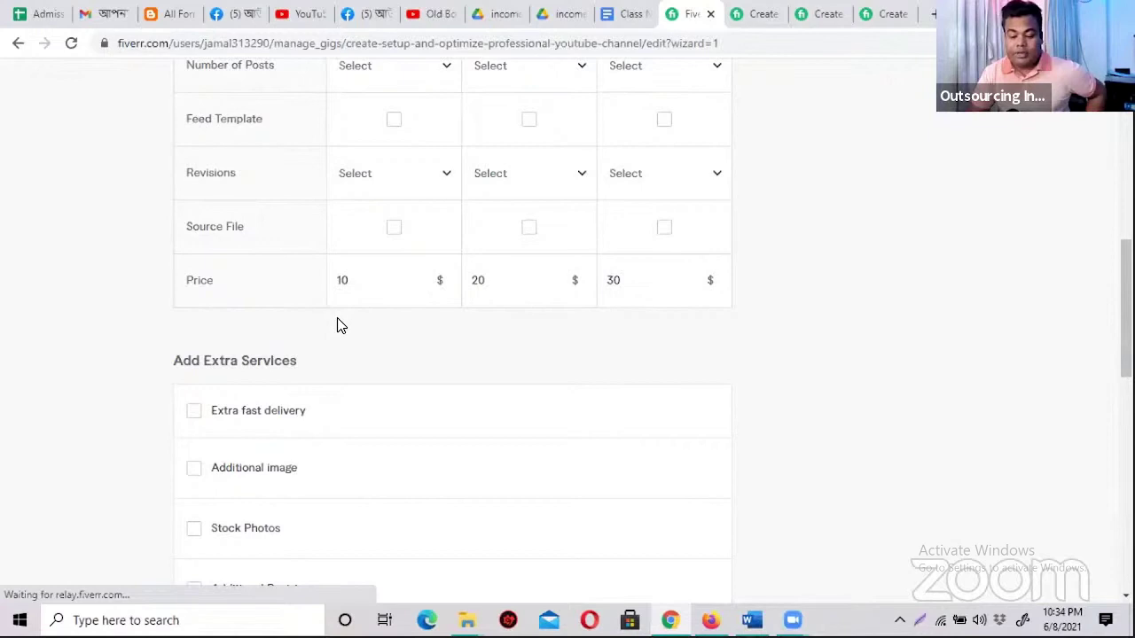
pyautogui.moveTo(362, 293)
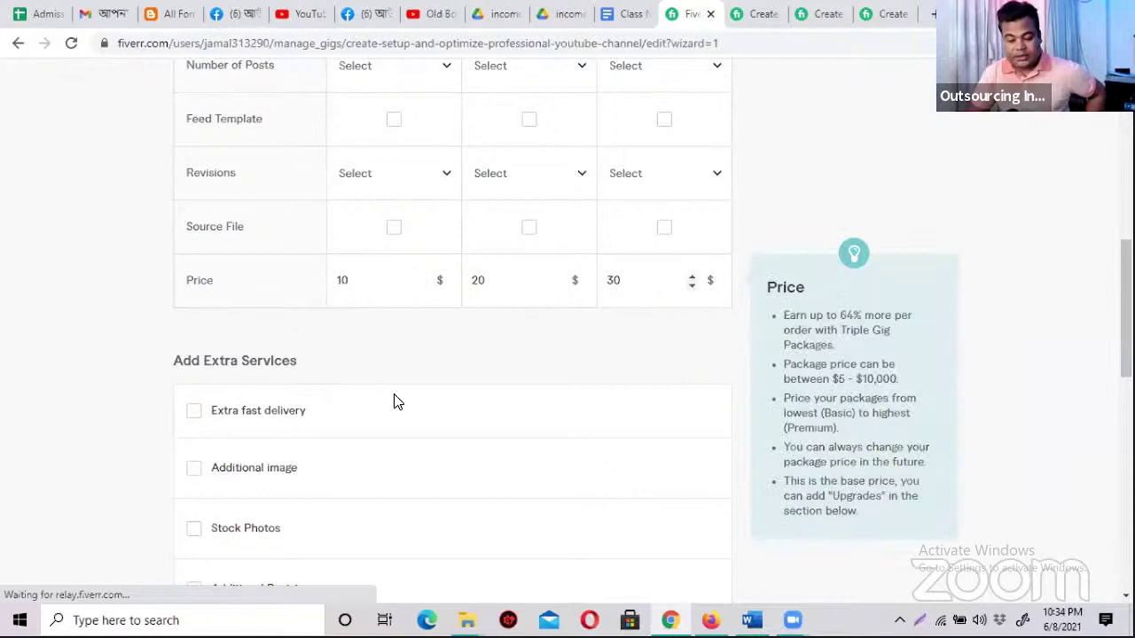
pyautogui.scroll(1, 390, 407)
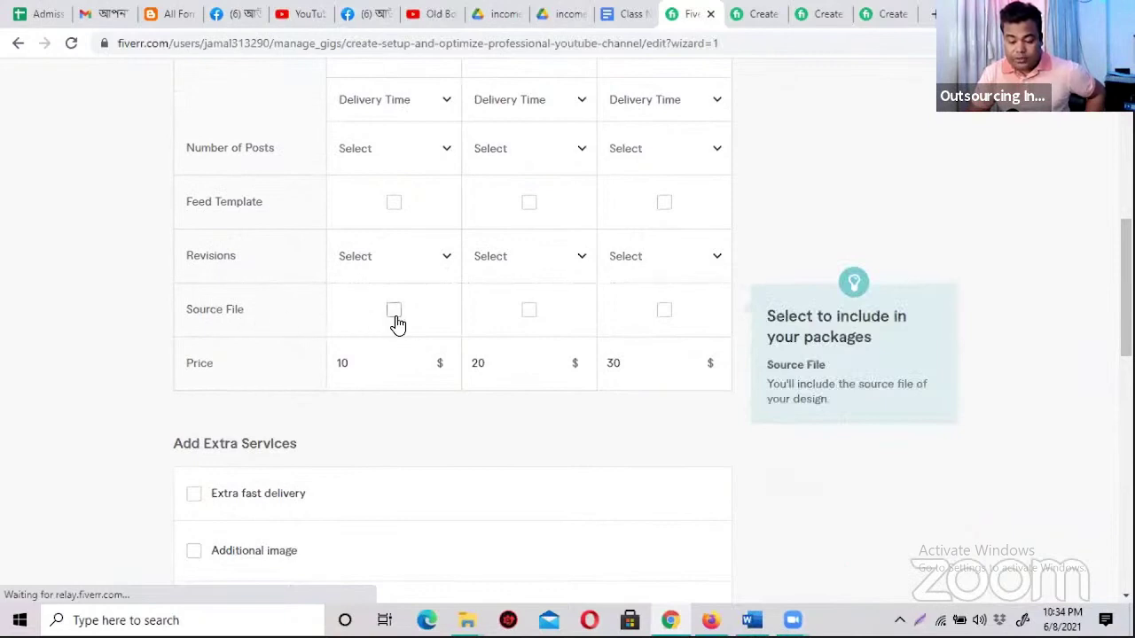
# - Include the source file in the Standard and Premium packages
pyautogui.click(535, 315)
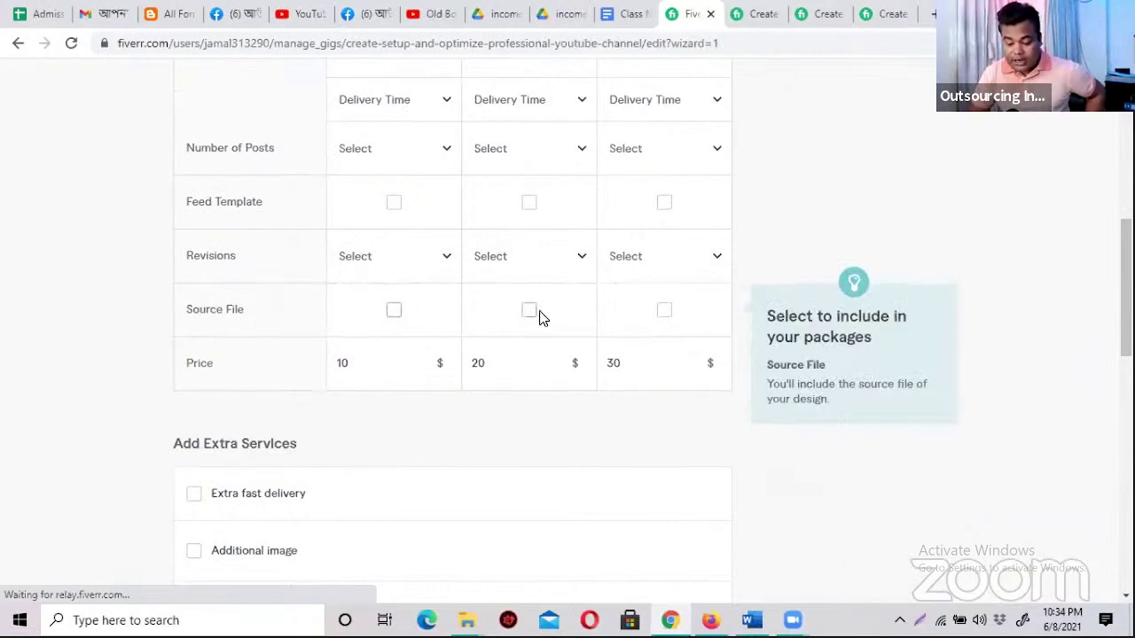
pyautogui.click(663, 312)
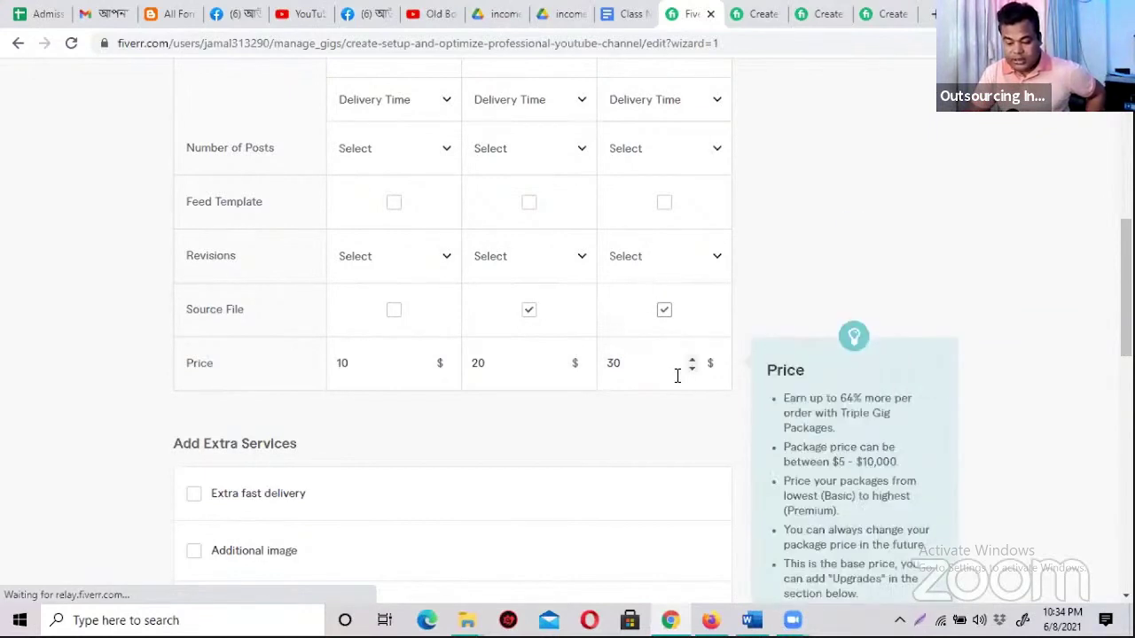
# - Set the revisions to Unlimited for the Basic, Standard and Premium packages
pyautogui.click(705, 263)
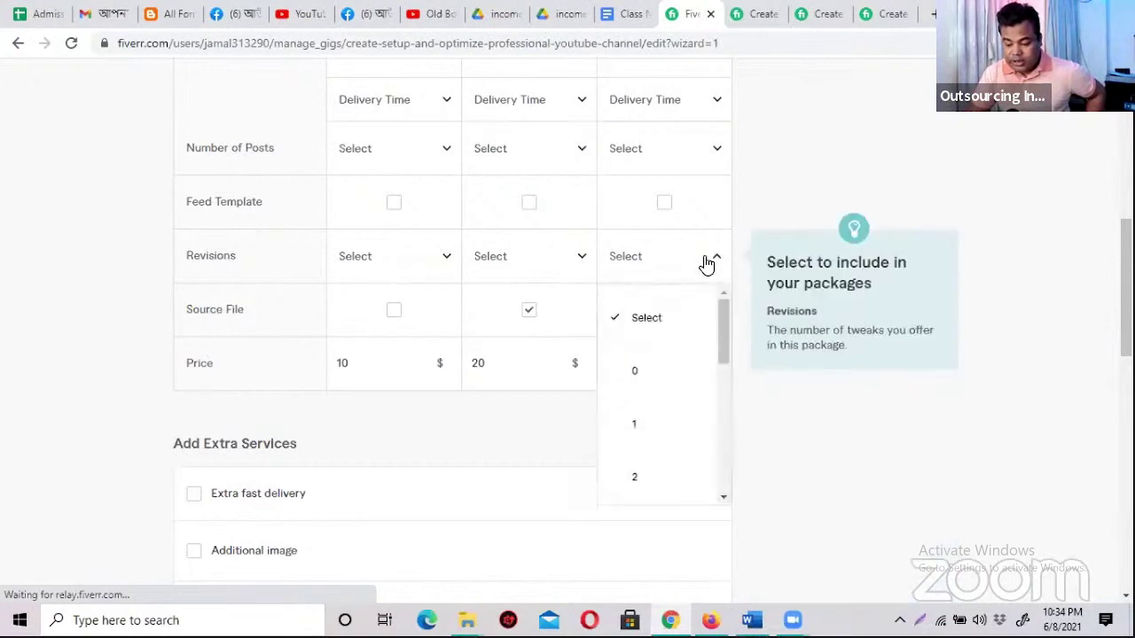
pyautogui.click(461, 433)
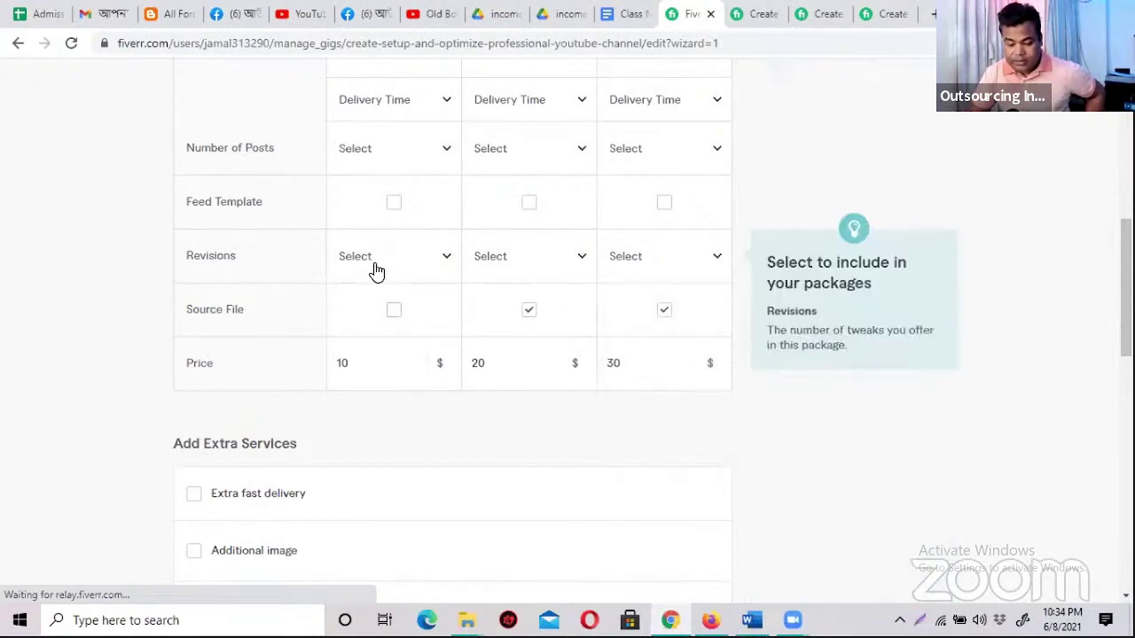
pyautogui.click(422, 271)
pyautogui.scroll(-3, 386, 399)
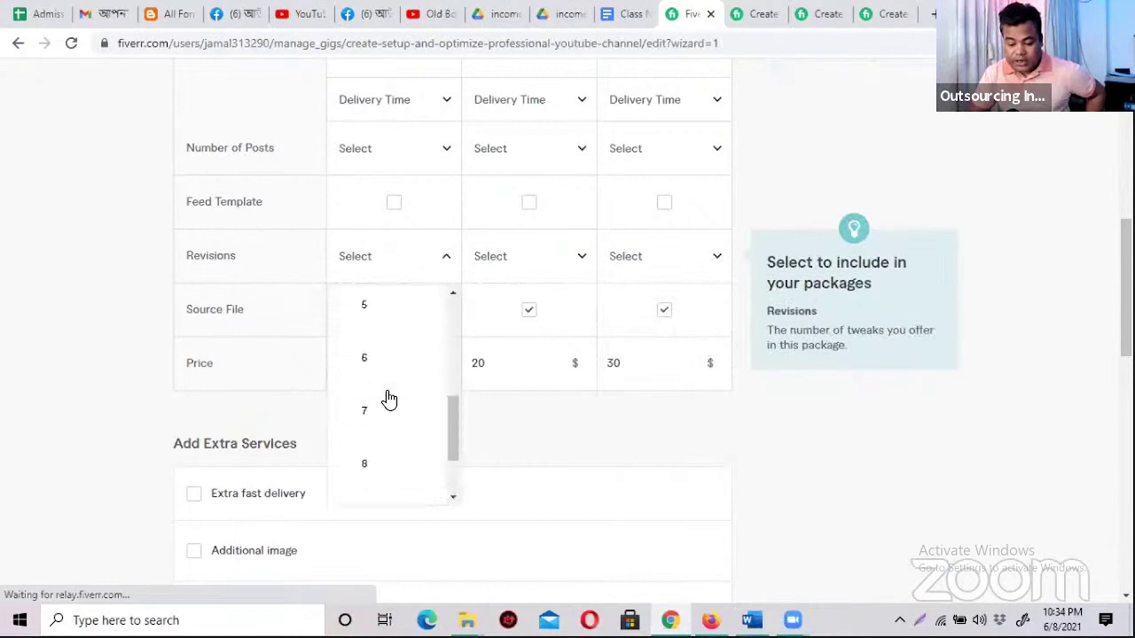
pyautogui.scroll(-2, 387, 399)
pyautogui.click(387, 476)
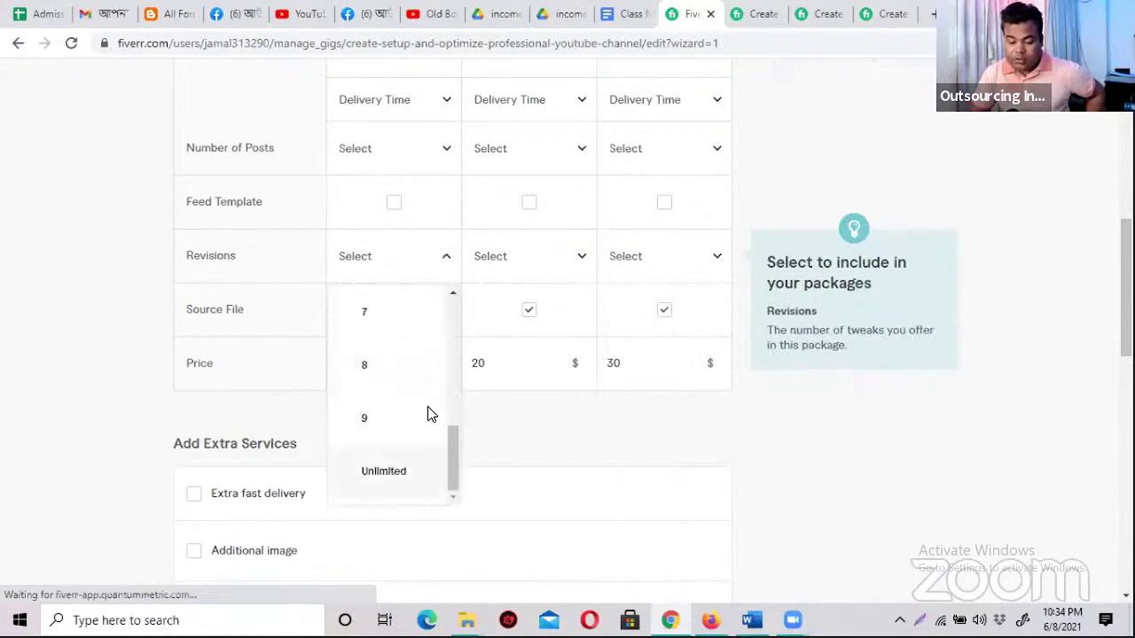
pyautogui.click(529, 257)
pyautogui.scroll(-3, 514, 399)
pyautogui.click(516, 471)
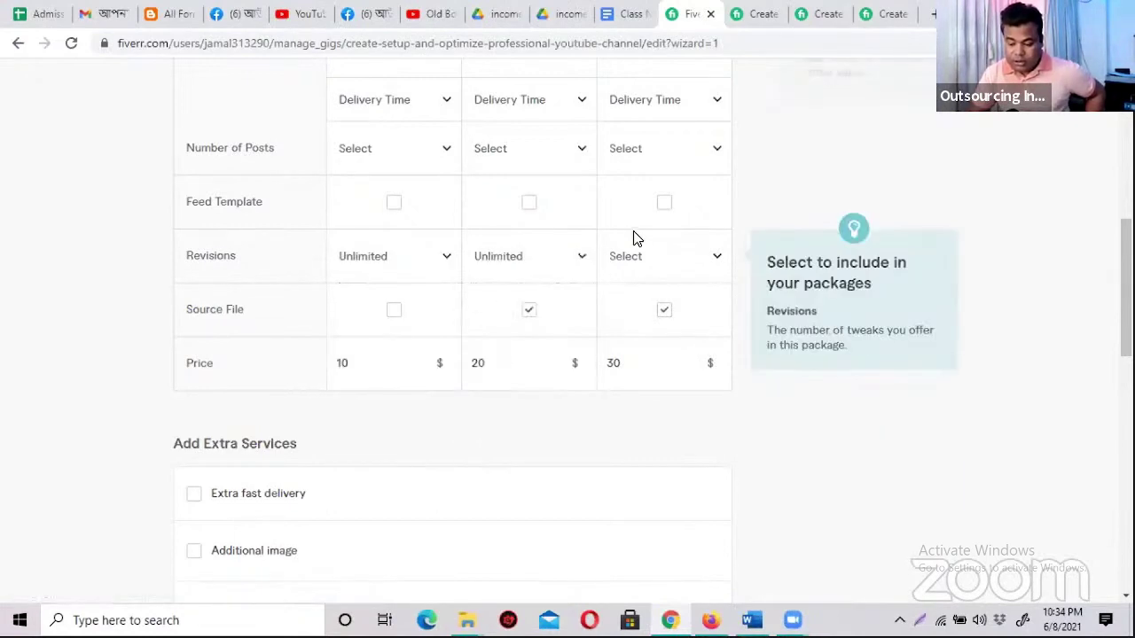
pyautogui.click(635, 257)
pyautogui.scroll(-3, 661, 405)
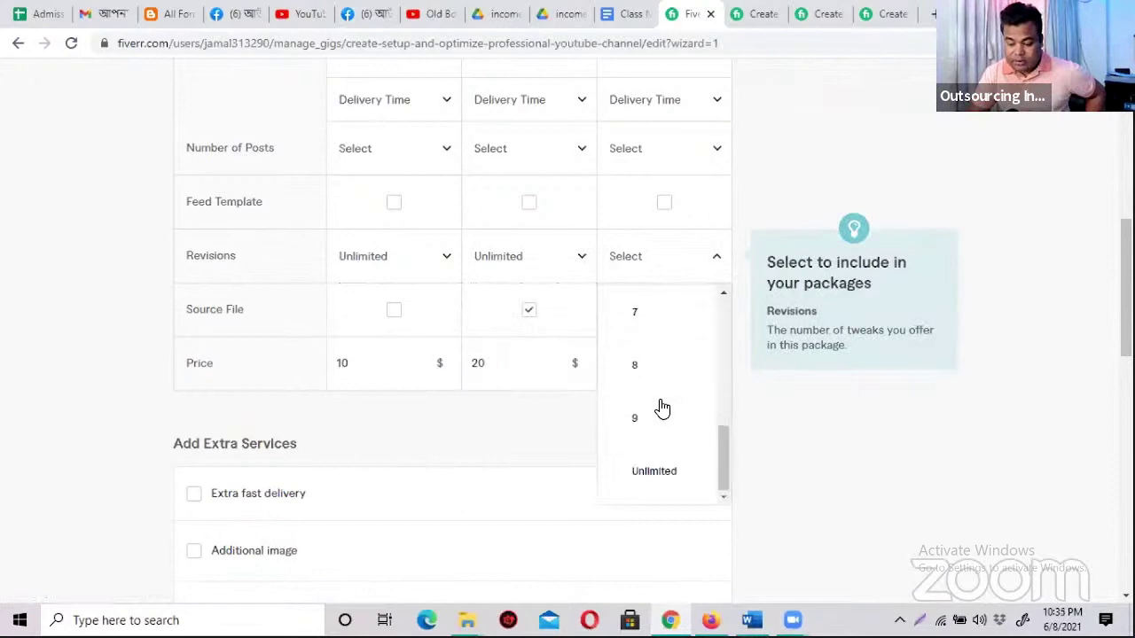
pyautogui.click(654, 476)
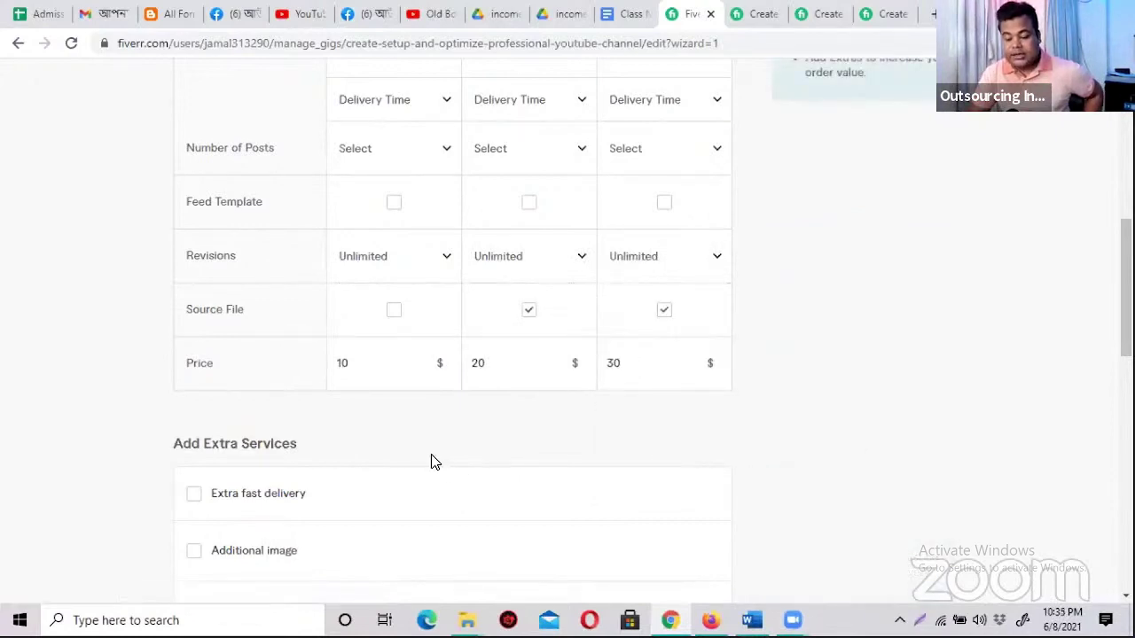
# - Include the feed template in the Standard and Premium packages
pyautogui.scroll(1, 431, 458)
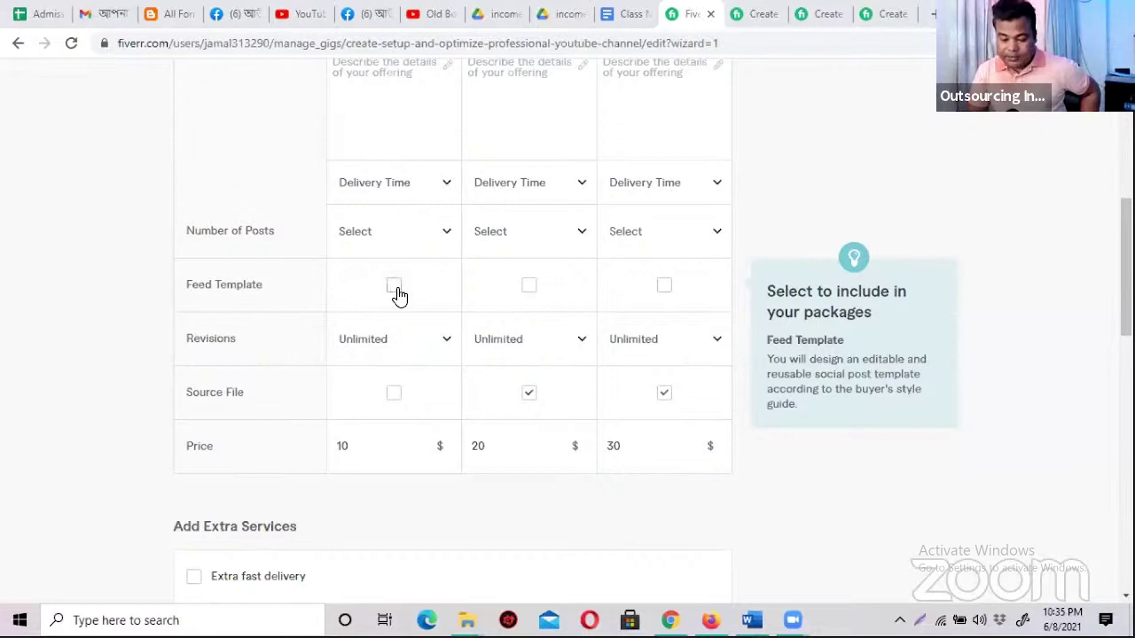
pyautogui.click(527, 285)
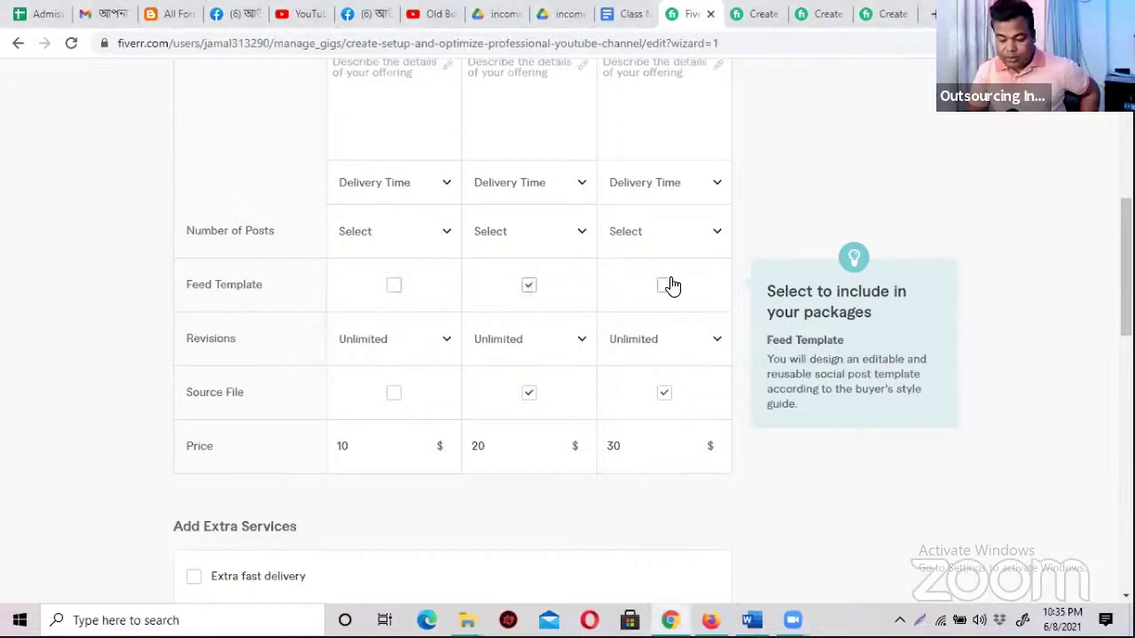
pyautogui.click(664, 284)
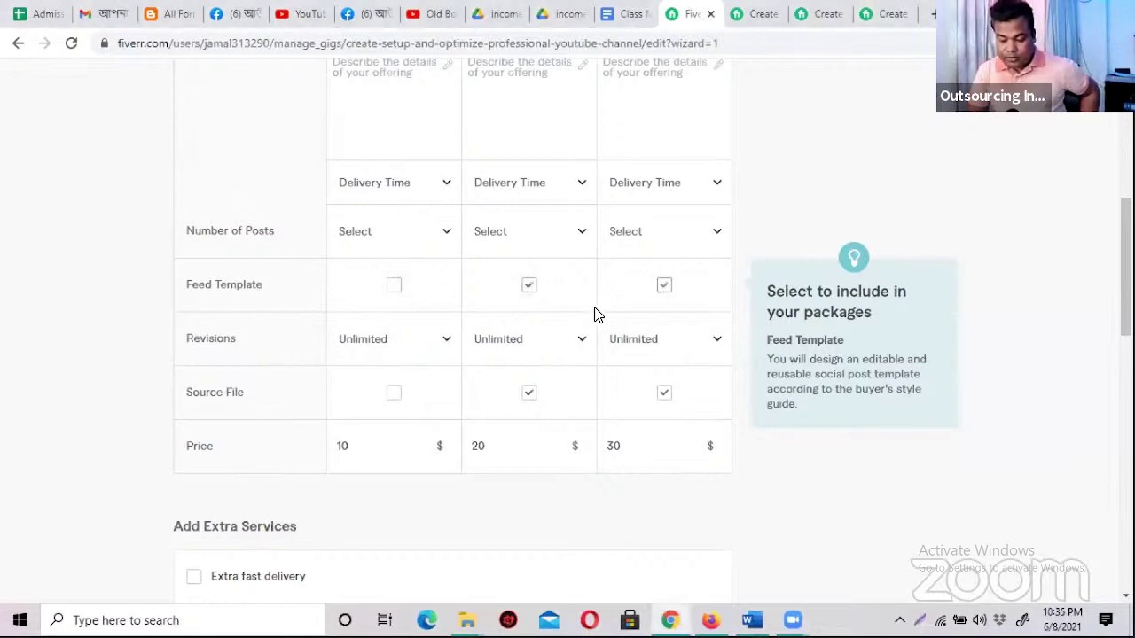
# - Set the number of posts to 5 for the Basic package and 10 for the Standard package
pyautogui.click(425, 237)
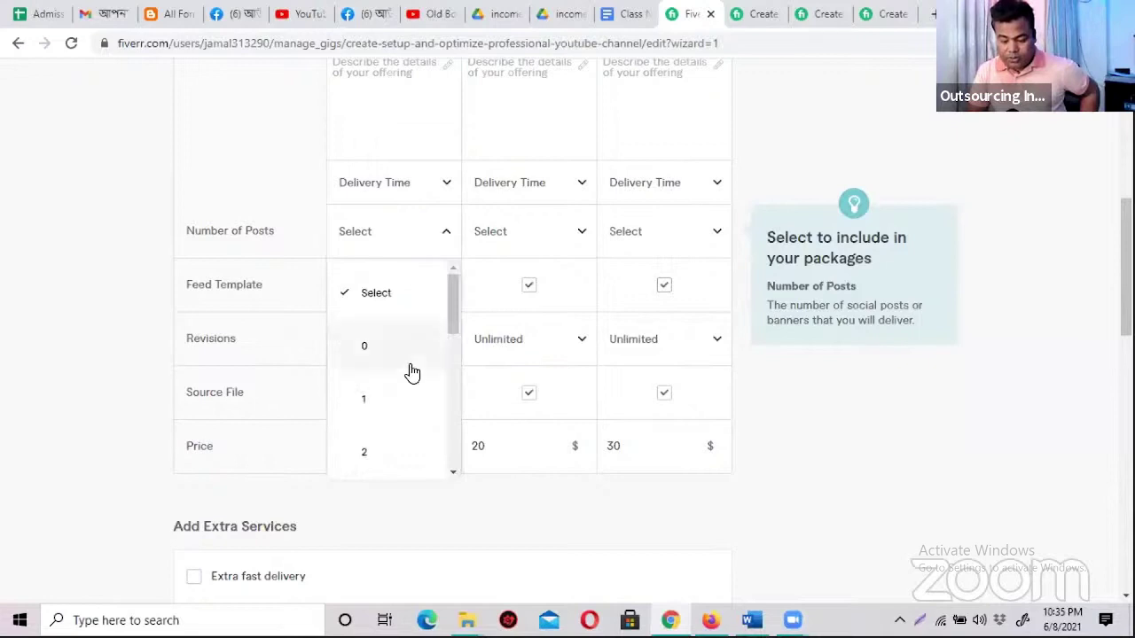
pyautogui.scroll(-2, 411, 372)
pyautogui.scroll(-2, 411, 372)
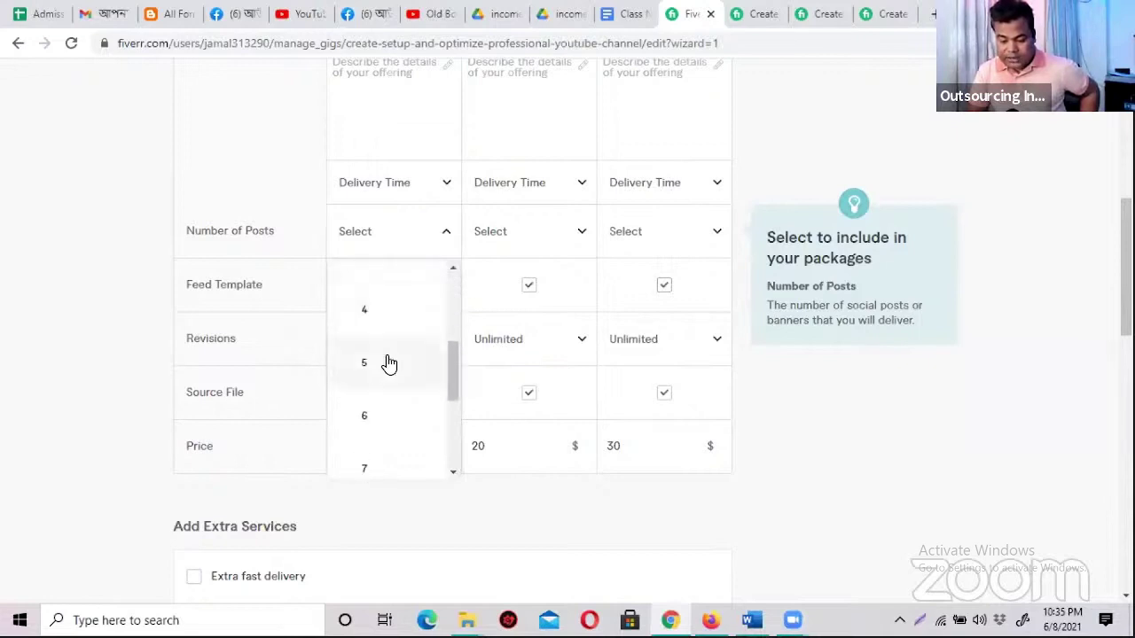
pyautogui.click(388, 362)
pyautogui.click(543, 245)
pyautogui.scroll(-4, 530, 404)
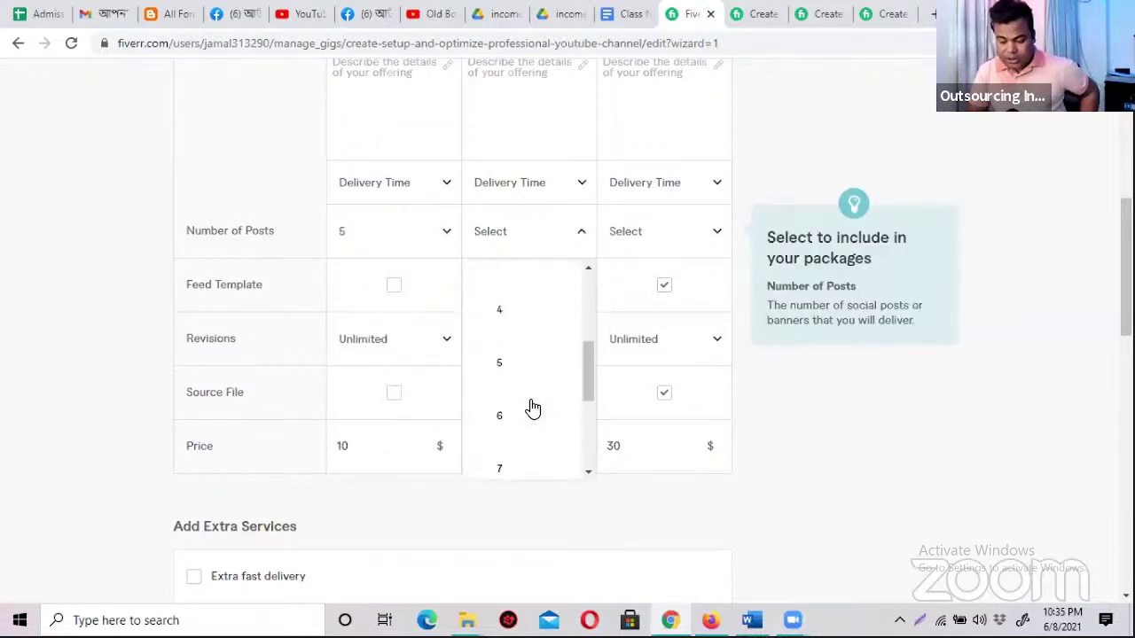
pyautogui.click(532, 394)
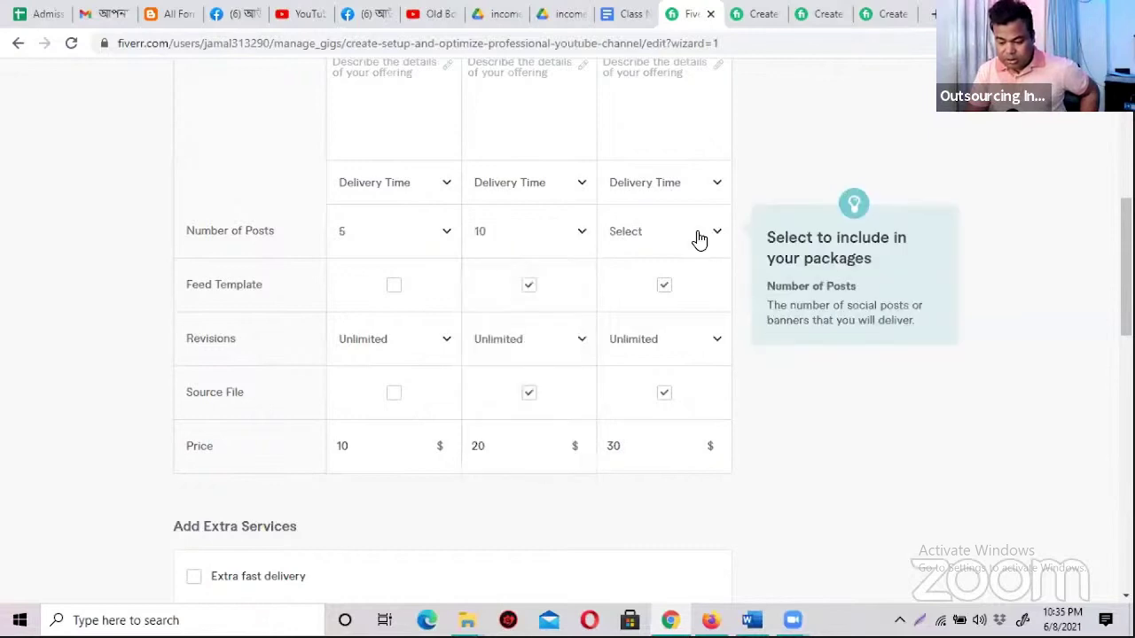
# - Set the number of posts to 10 for the Premium package
pyautogui.click(698, 241)
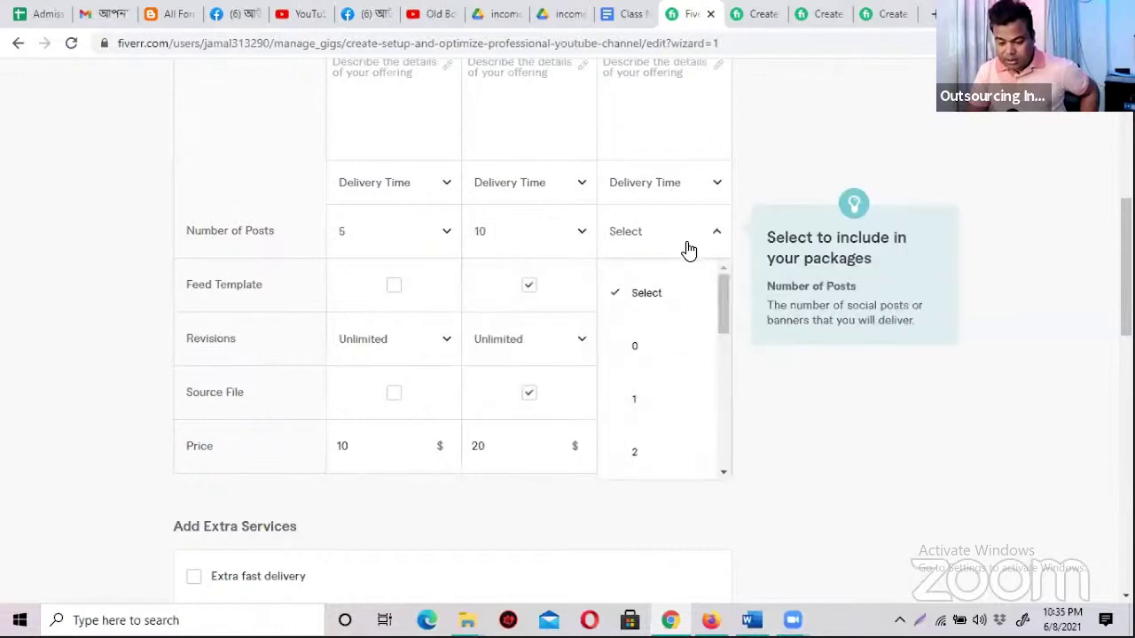
pyautogui.click(686, 246)
pyautogui.click(686, 245)
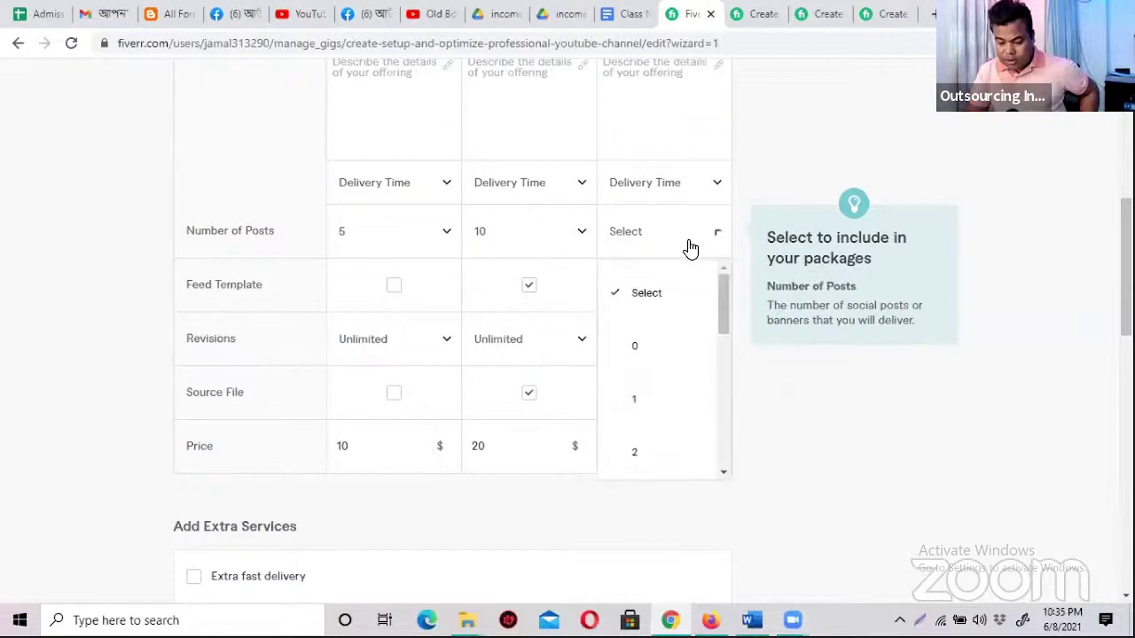
pyautogui.scroll(-3, 683, 416)
pyautogui.scroll(-1, 683, 415)
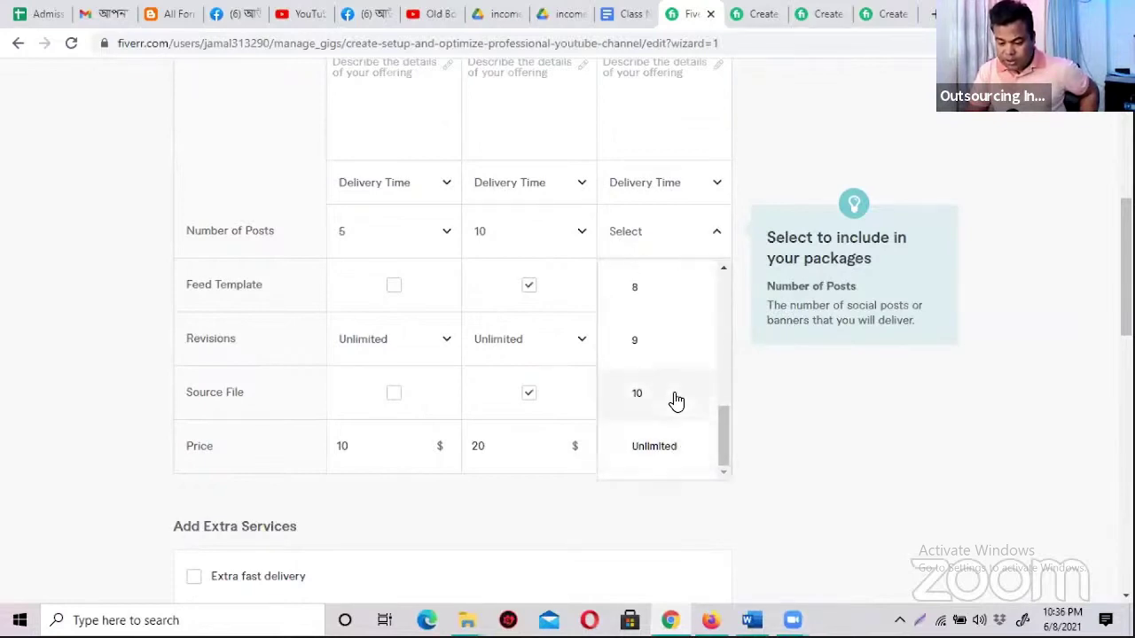
pyautogui.click(645, 381)
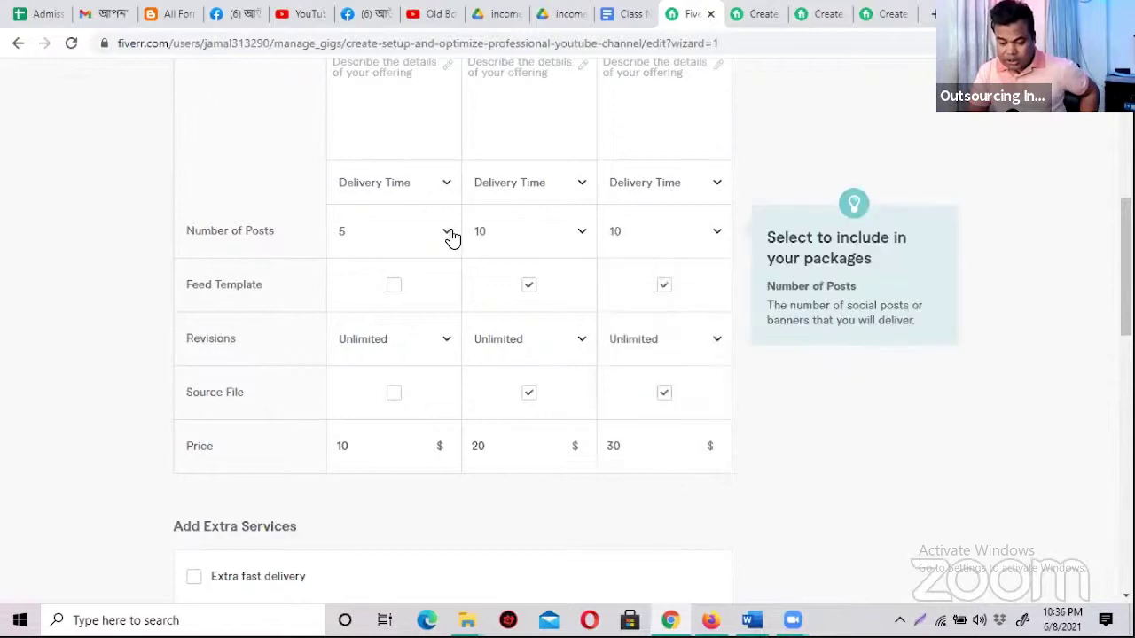
# - Change the number of posts to 3 for the Basic package and 6 for the Standard package
pyautogui.click(451, 238)
pyautogui.scroll(-1, 387, 396)
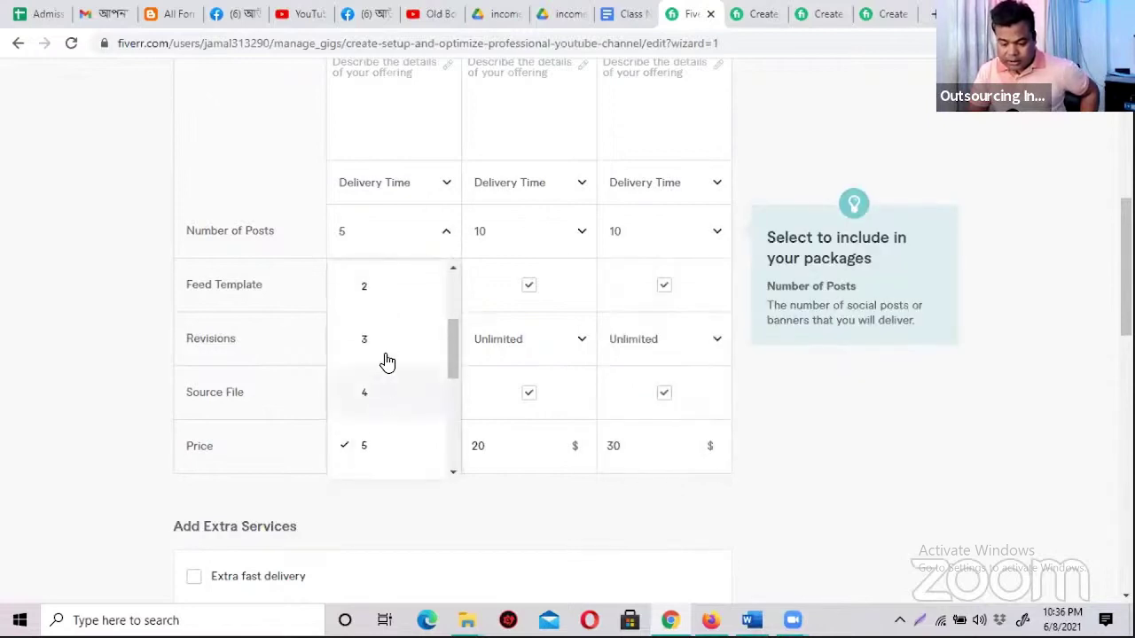
pyautogui.click(401, 325)
pyautogui.click(532, 235)
pyautogui.scroll(-2, 514, 405)
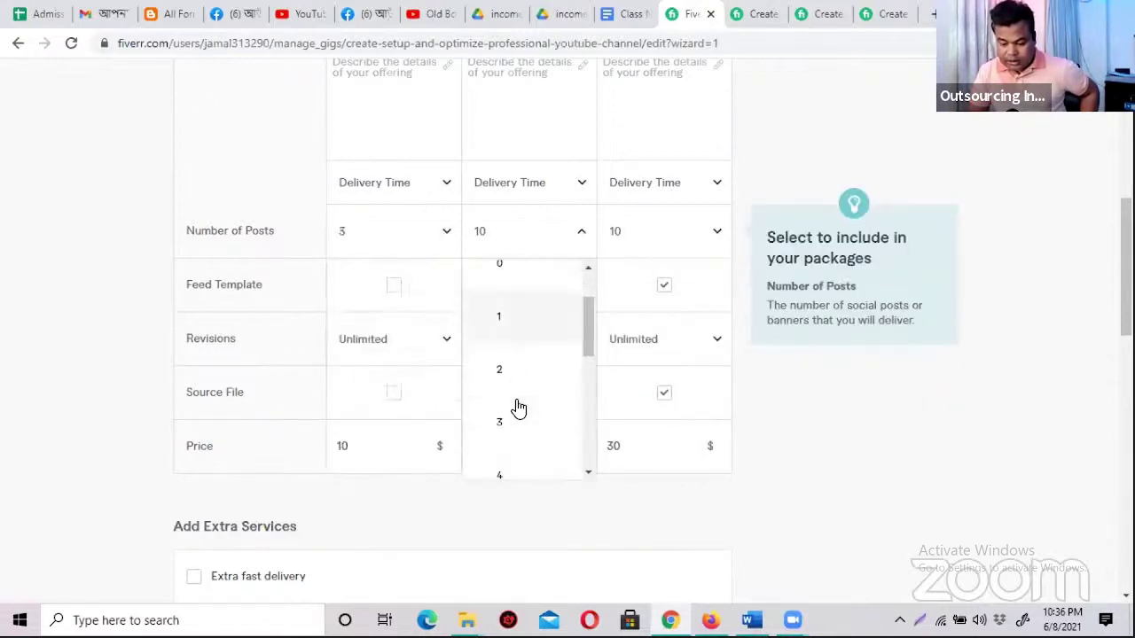
pyautogui.scroll(-1, 517, 410)
pyautogui.click(514, 413)
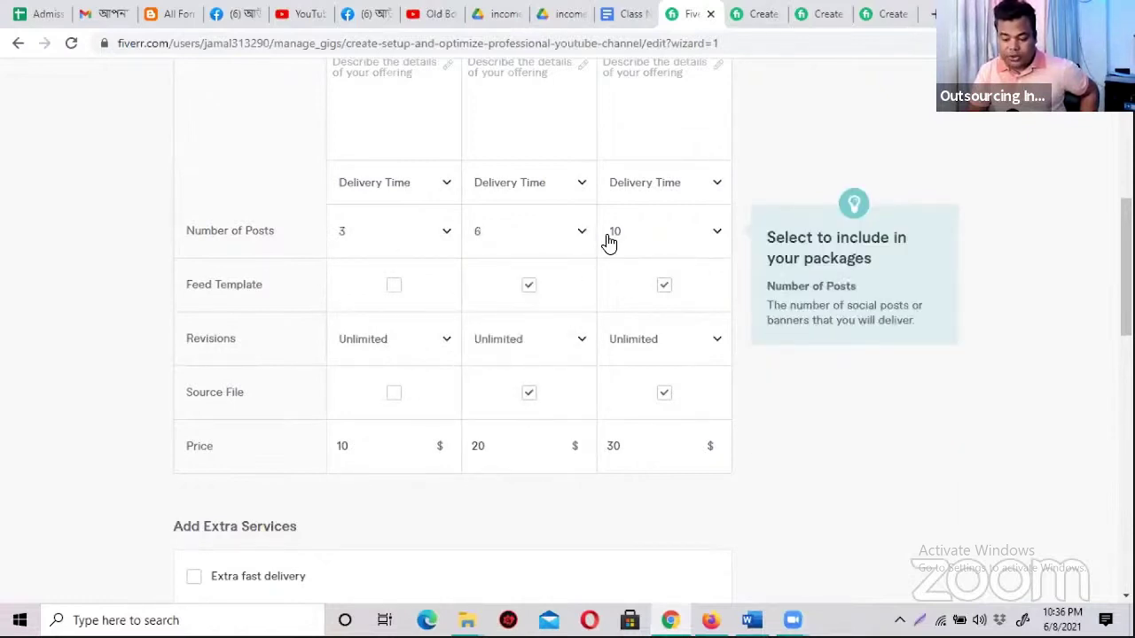
# - Set the delivery times to 3 days for Basic, 4 days for Standard and 5 days for Premium
pyautogui.scroll(1, 521, 278)
pyautogui.scroll(1, 521, 278)
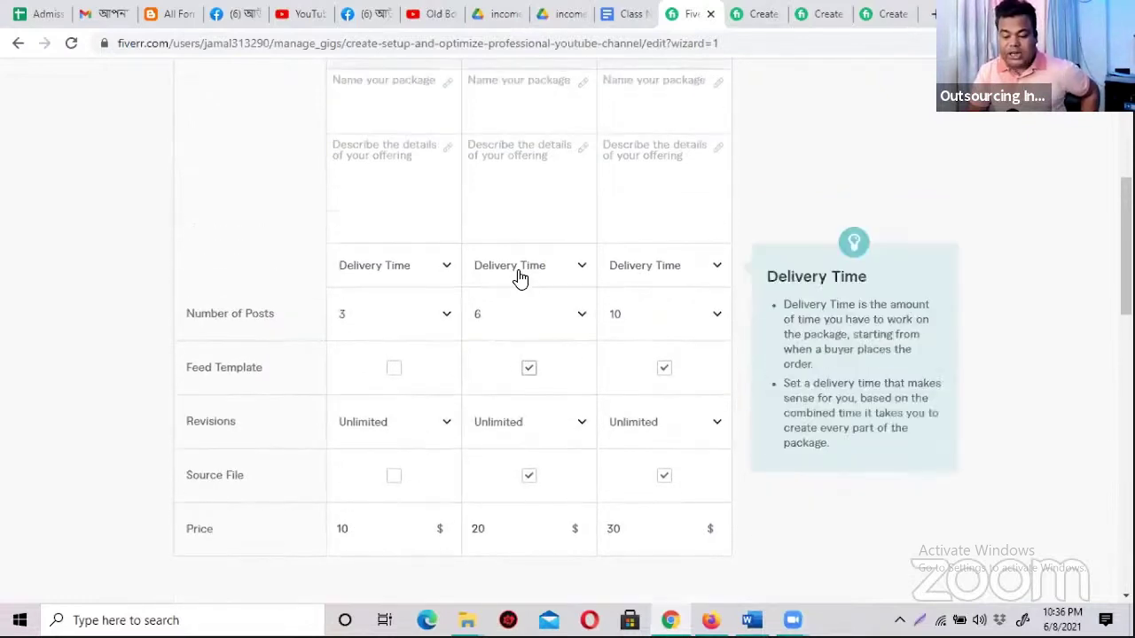
pyautogui.click(448, 273)
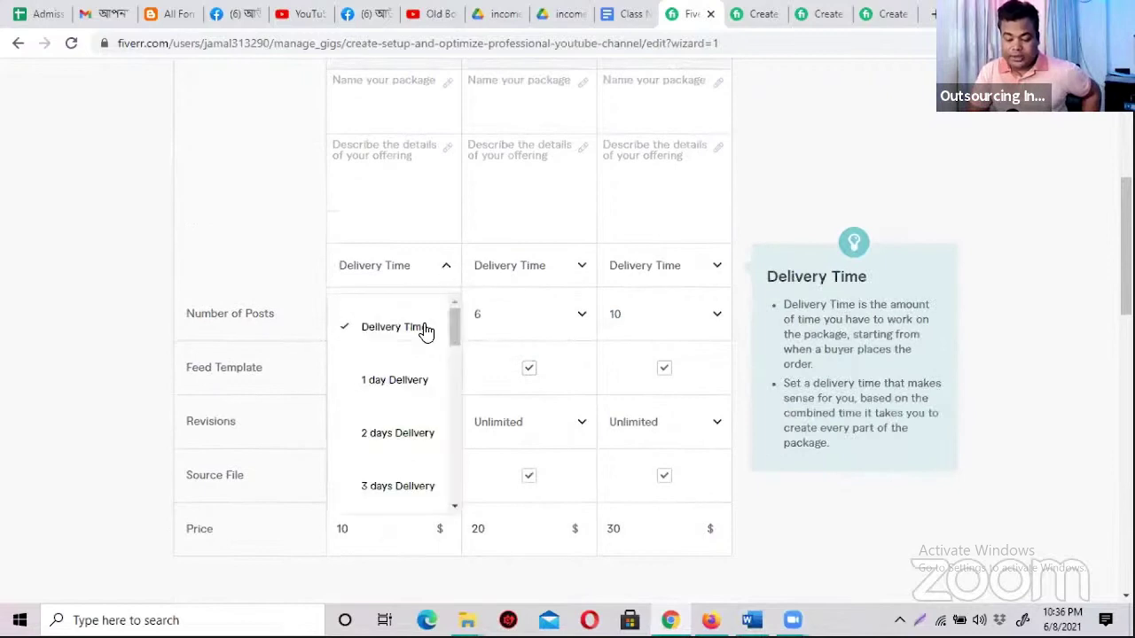
pyautogui.scroll(-1, 400, 420)
pyautogui.click(399, 412)
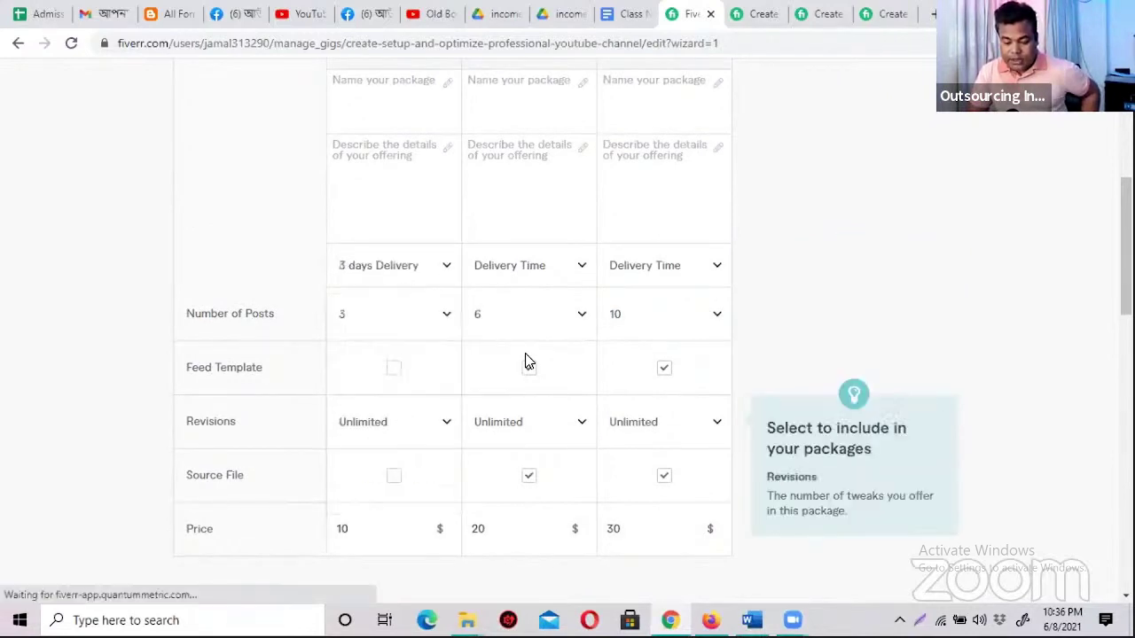
pyautogui.click(529, 276)
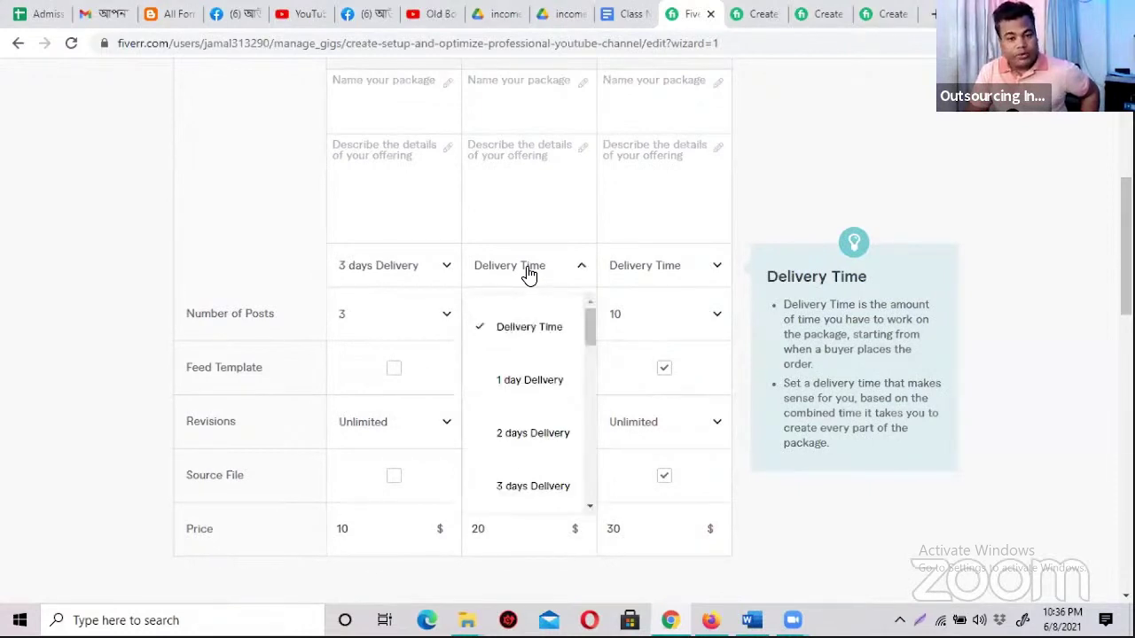
pyautogui.scroll(-1, 537, 372)
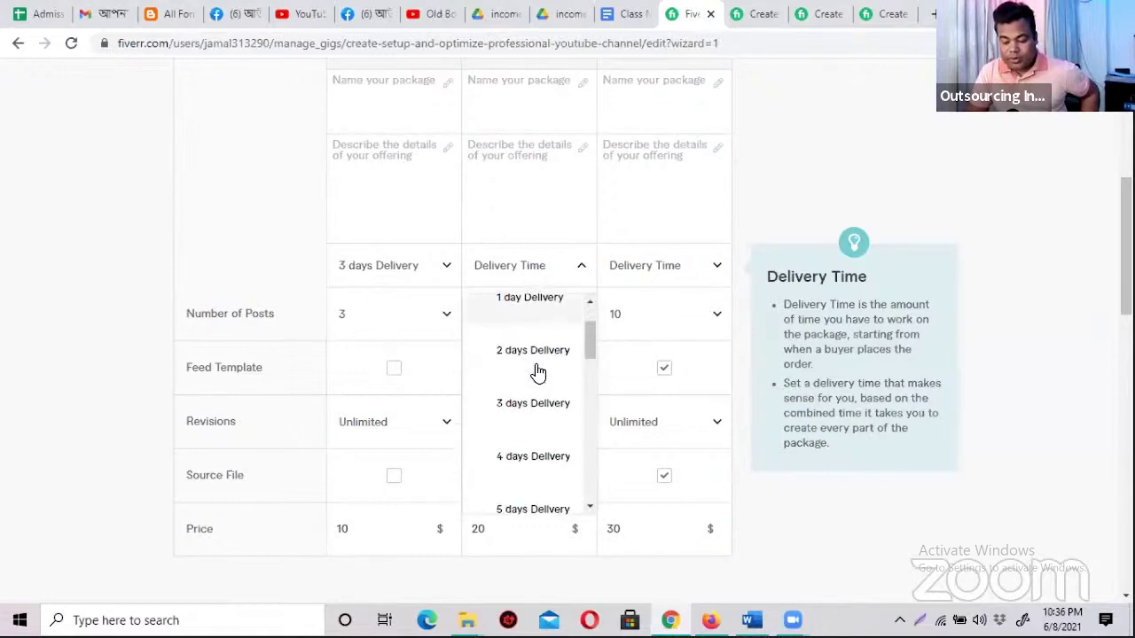
pyautogui.scroll(-2, 537, 372)
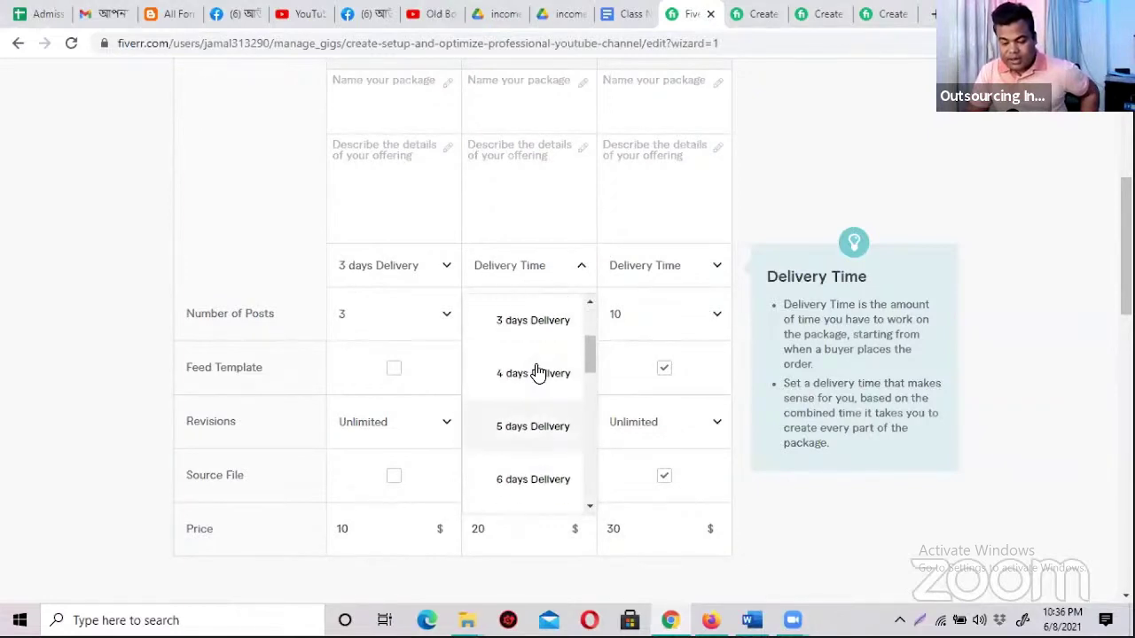
pyautogui.click(538, 379)
pyautogui.click(644, 272)
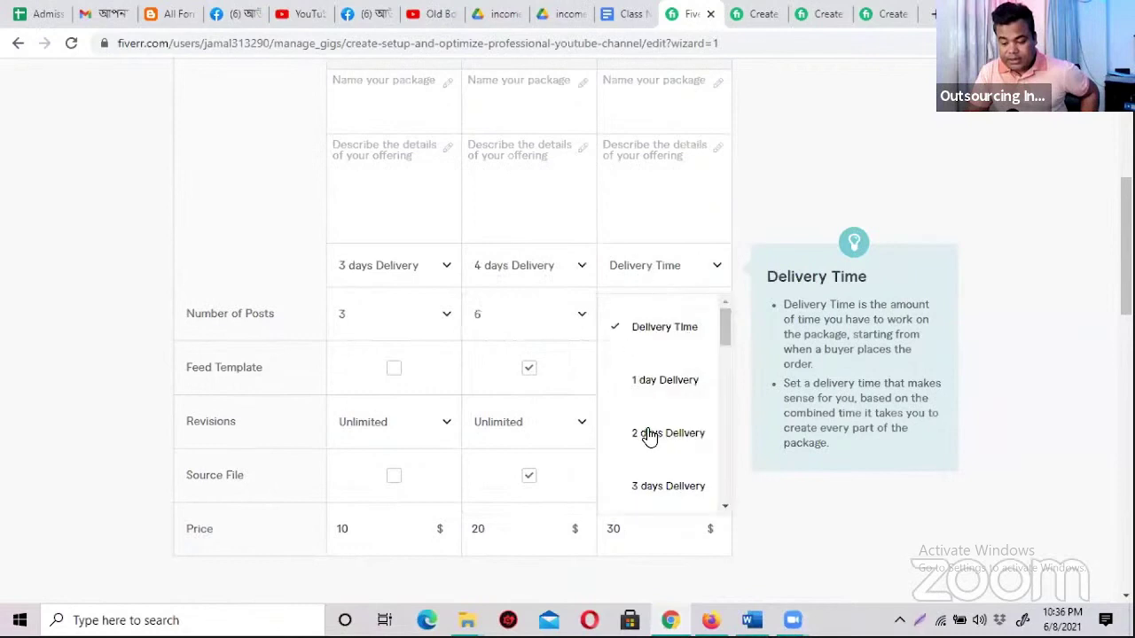
pyautogui.scroll(-1, 660, 470)
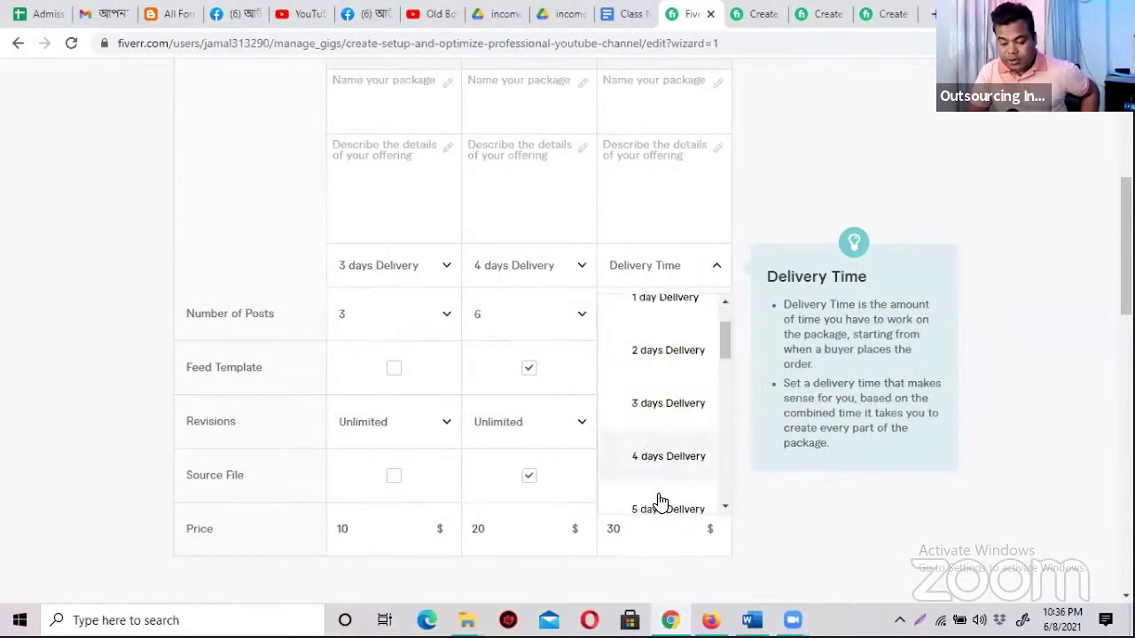
pyautogui.click(665, 514)
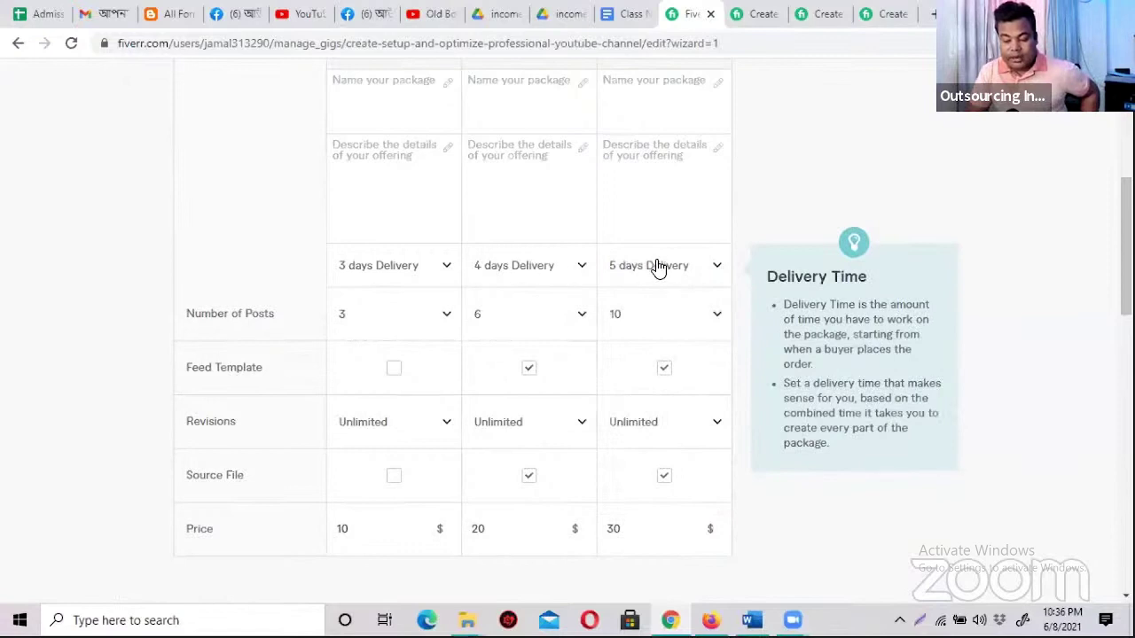
# - Change the delivery times to 1 day for Basic, 2 days for Standard and 3 days for Premium
pyautogui.click(435, 271)
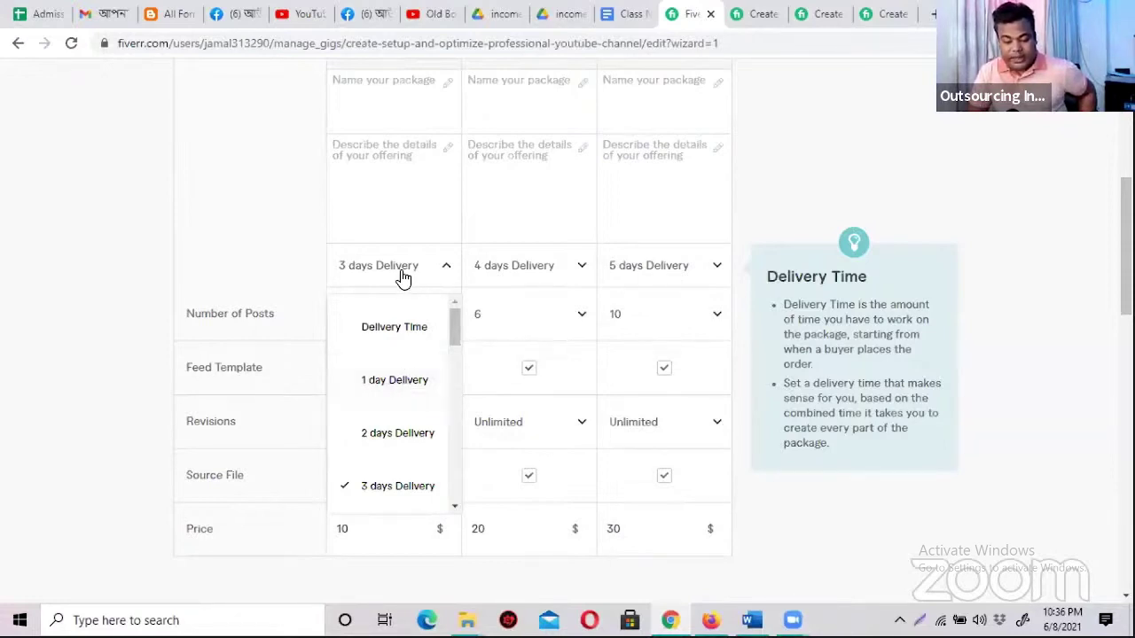
pyautogui.click(297, 251)
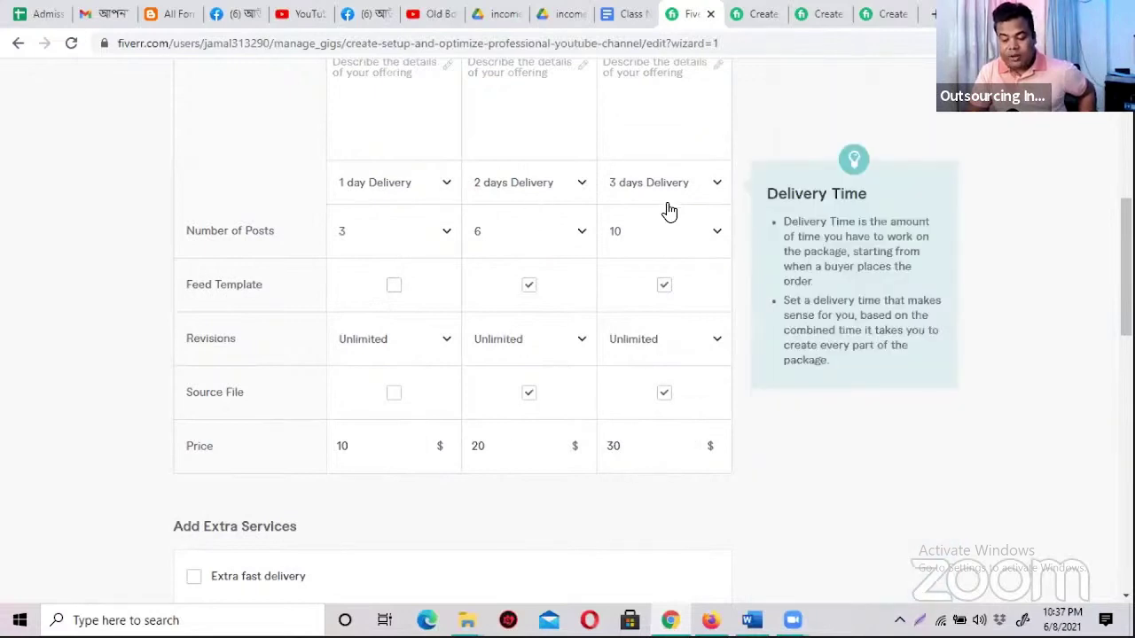
pyautogui.scroll(1, 659, 213)
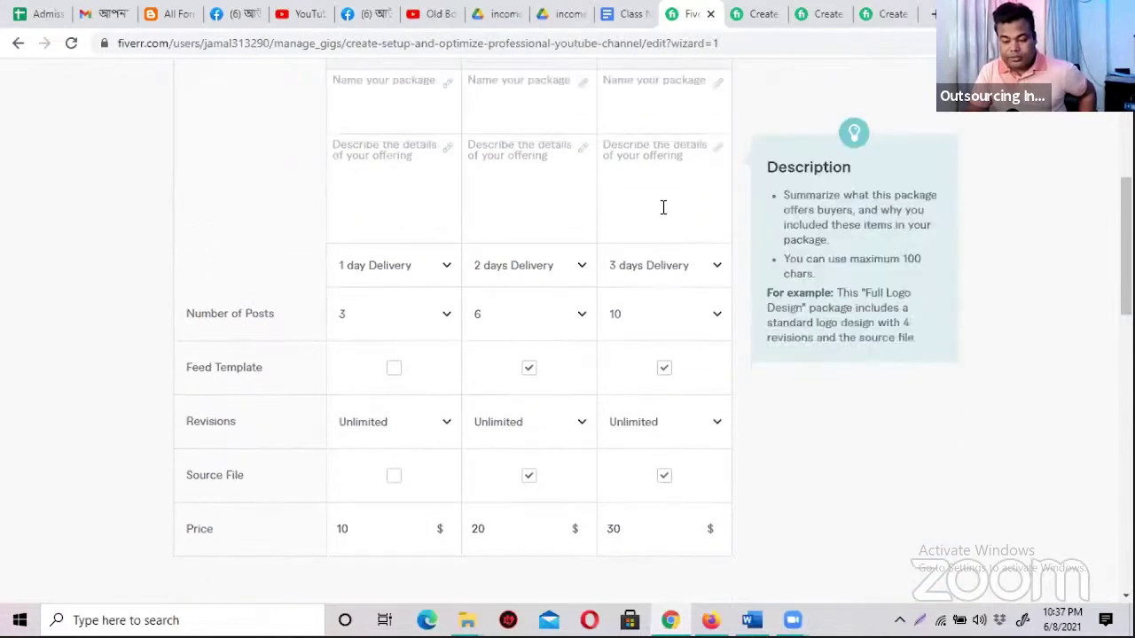
# - Name the Basic package "Sliver", the Standard package "Gold" and the Premium package "Platinum"
pyautogui.scroll(1, 637, 373)
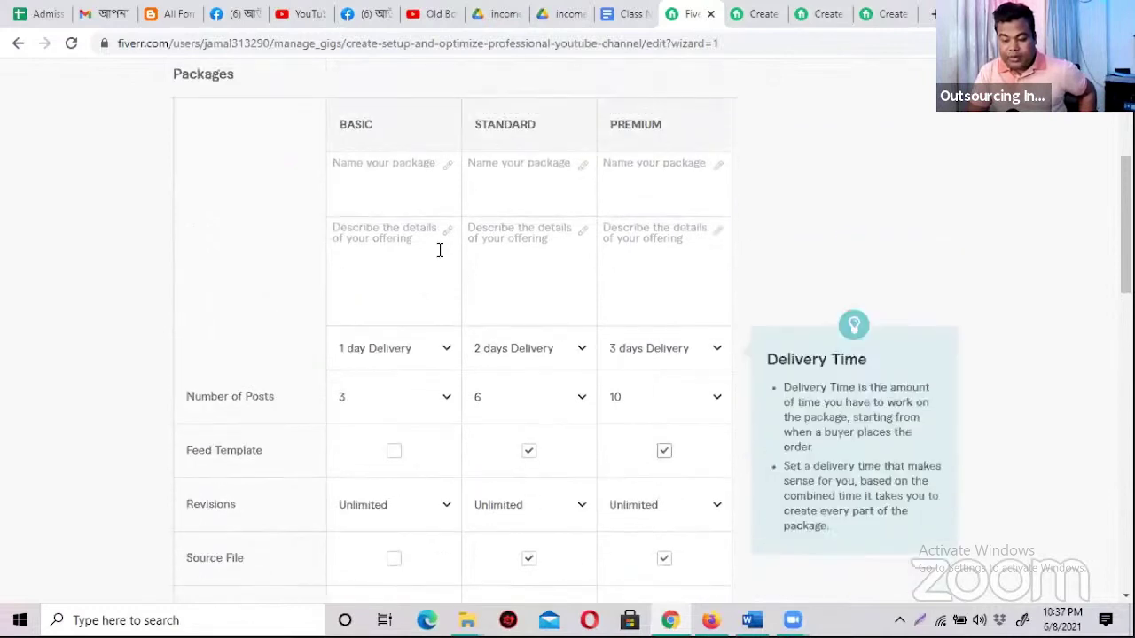
pyautogui.click(414, 166)
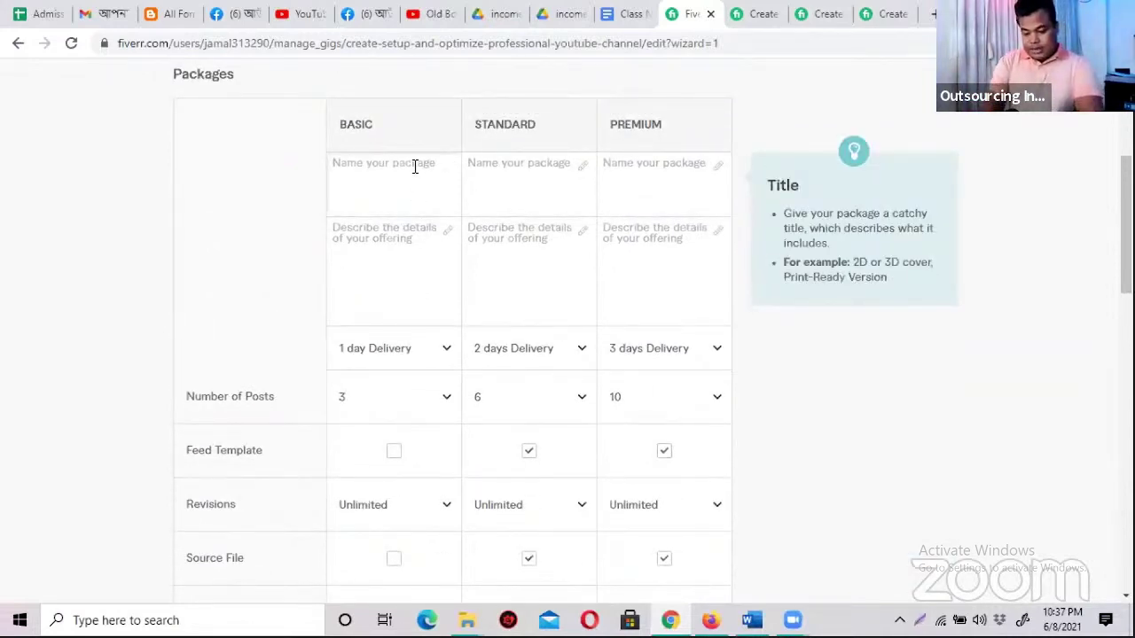
pyautogui.write('Sliver')
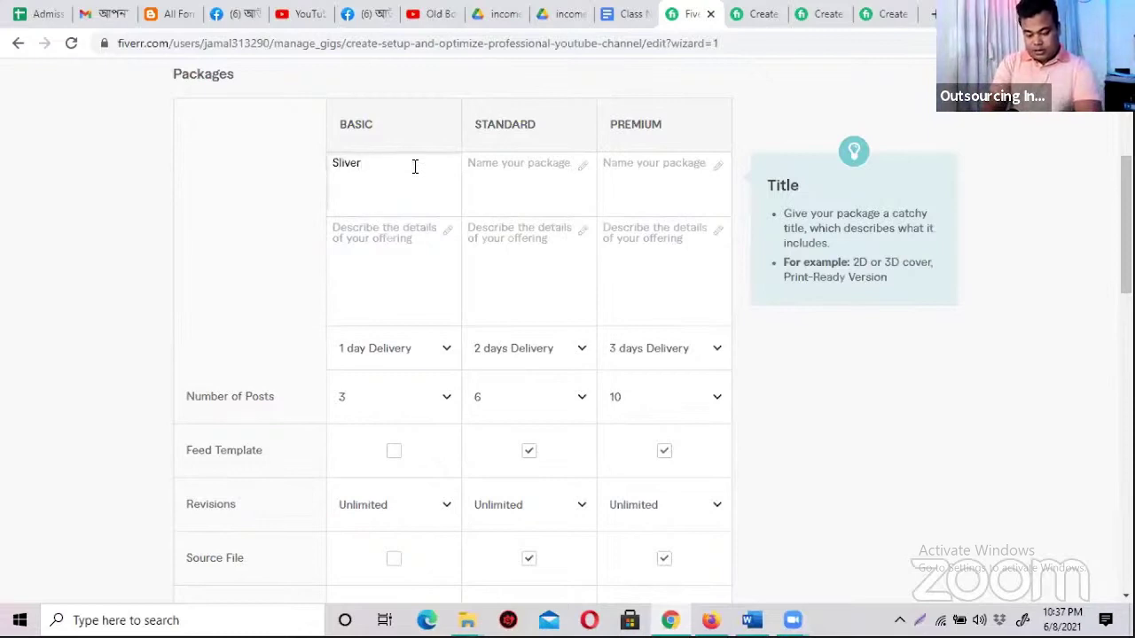
pyautogui.press('Tab')
pyautogui.write('Gold')
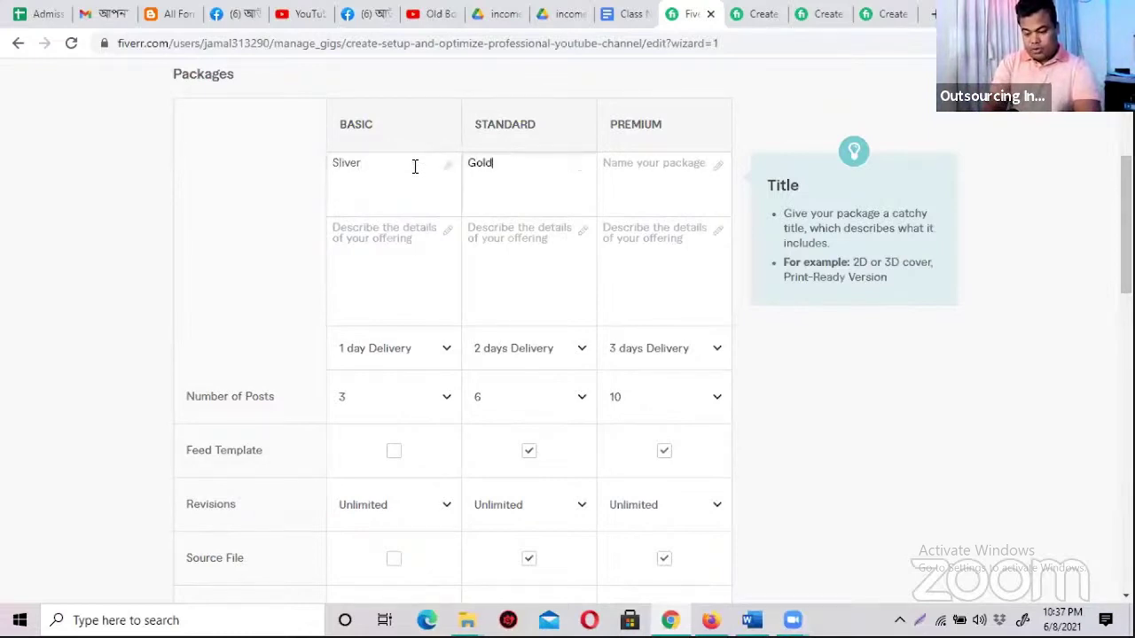
pyautogui.press('Tab')
pyautogui.write('Pla')
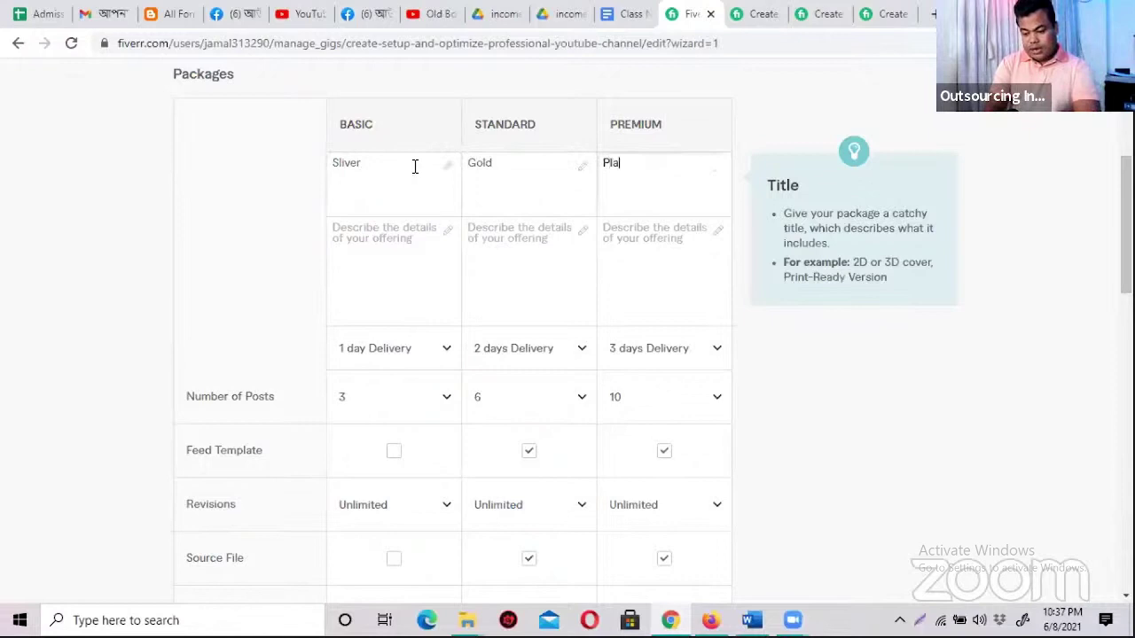
pyautogui.write('tinum')
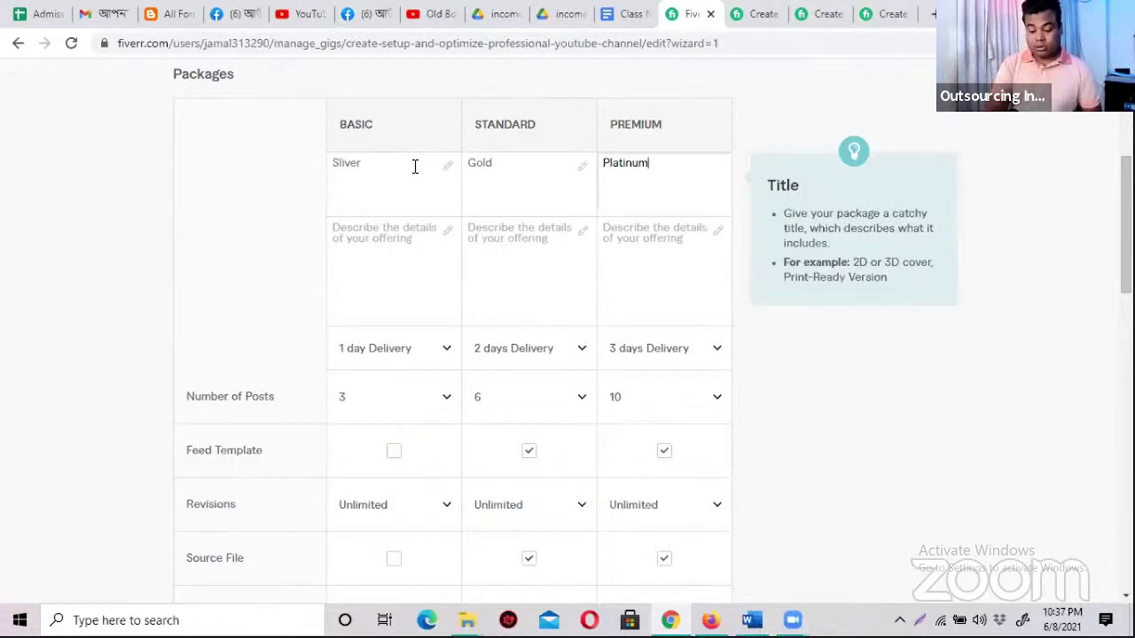
# - Begin the Basic package description with "Youtube Channel Create, Logo,"
pyautogui.click(426, 237)
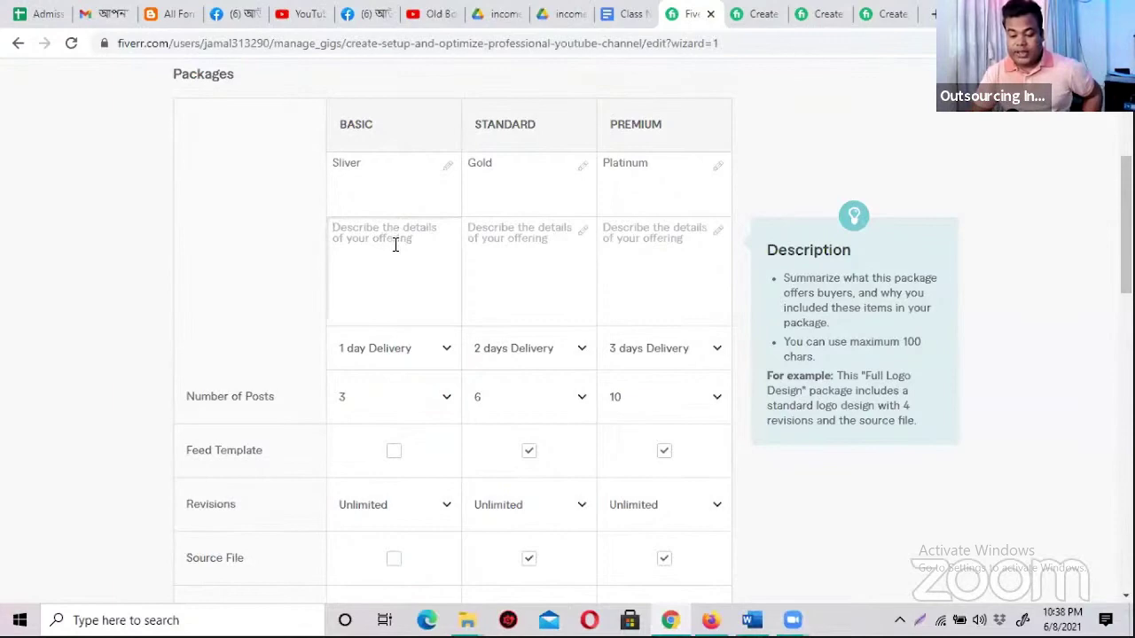
pyautogui.scroll(-3, 396, 245)
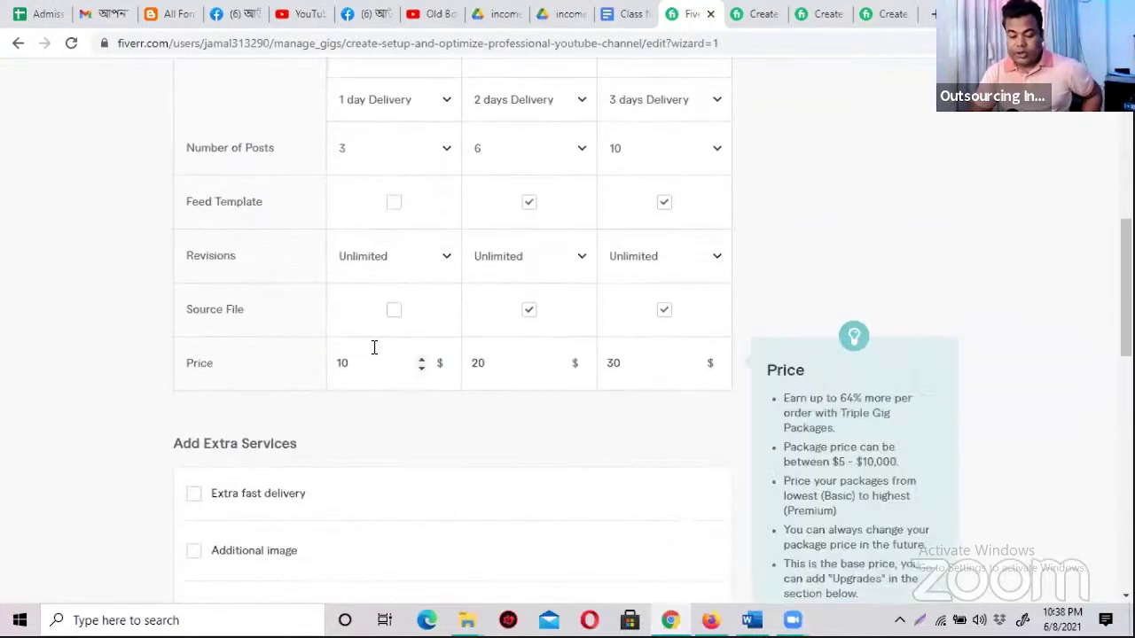
pyautogui.scroll(1, 374, 274)
pyautogui.scroll(3, 373, 275)
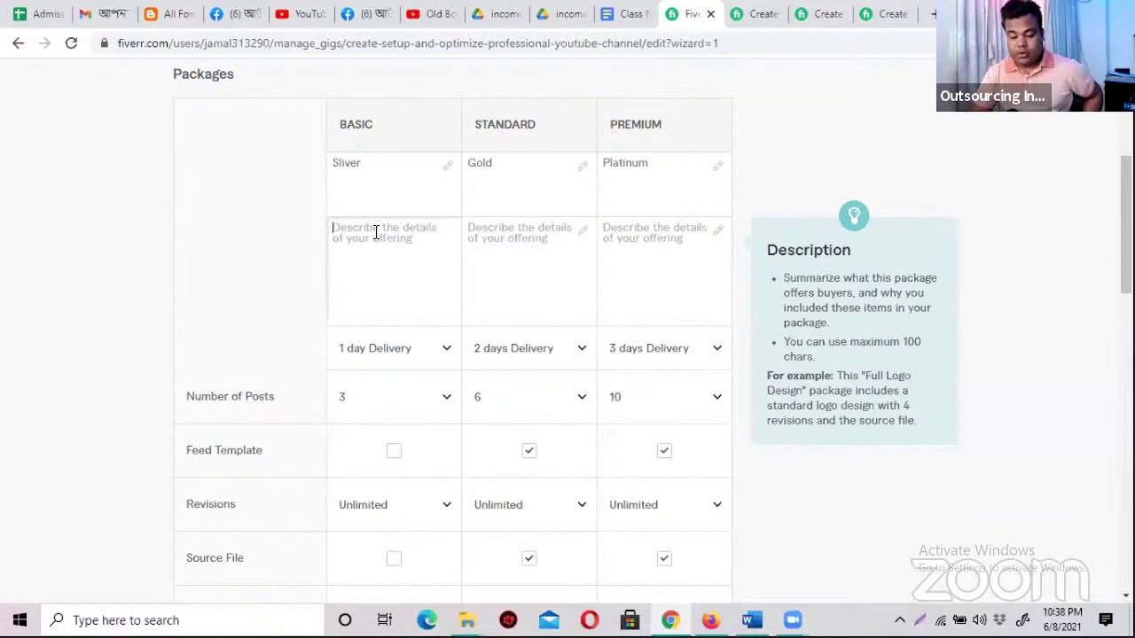
pyautogui.click(369, 227)
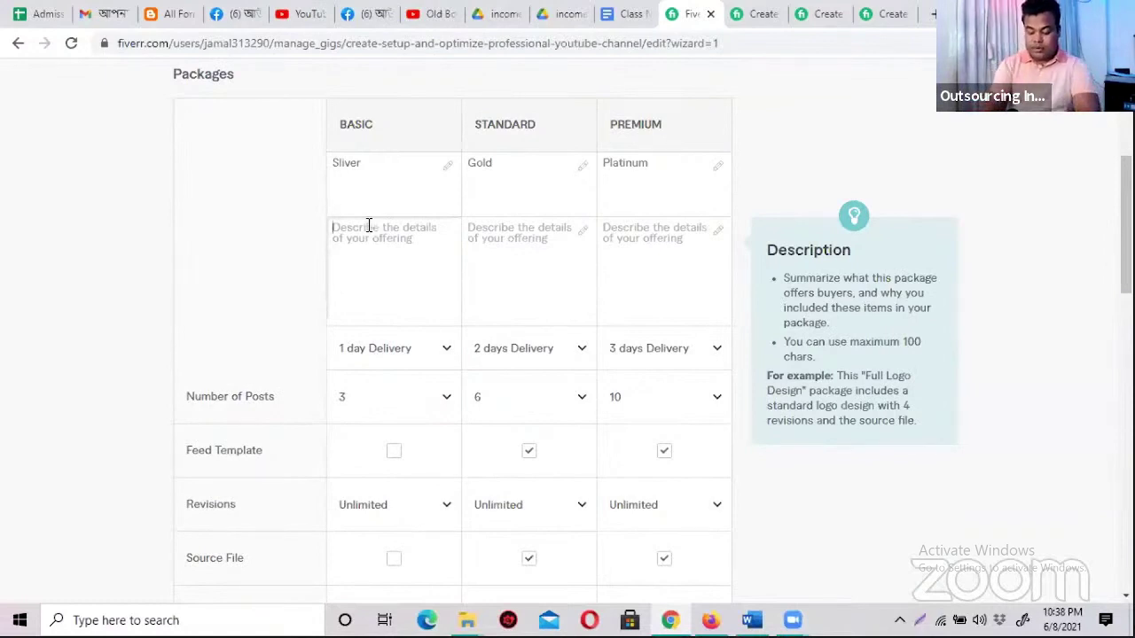
pyautogui.write('You')
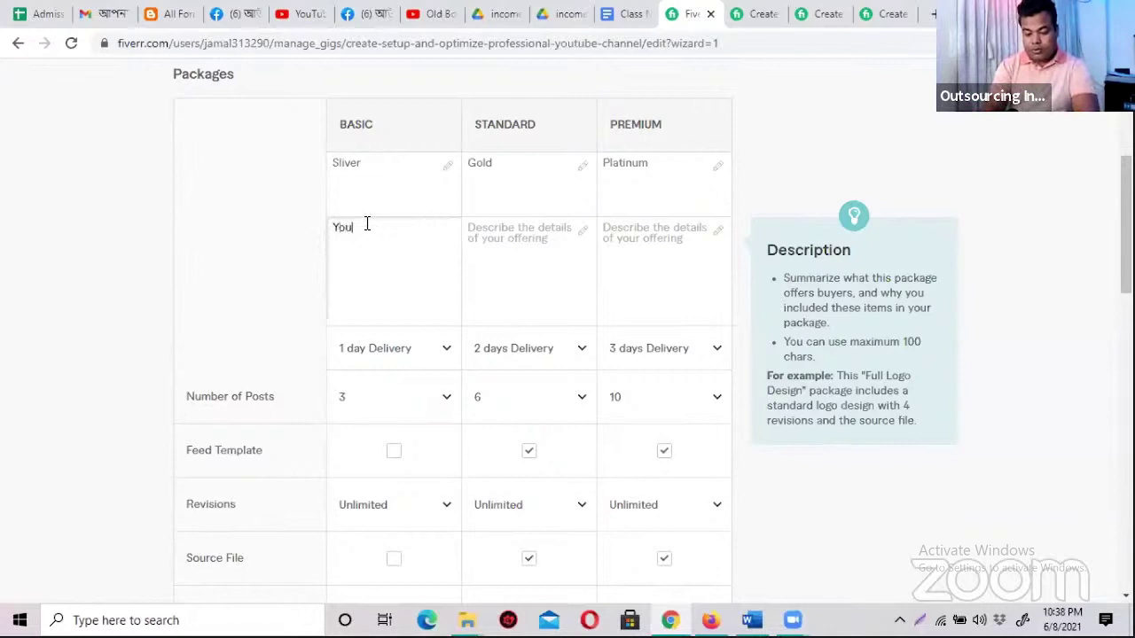
pyautogui.write('tube Chan')
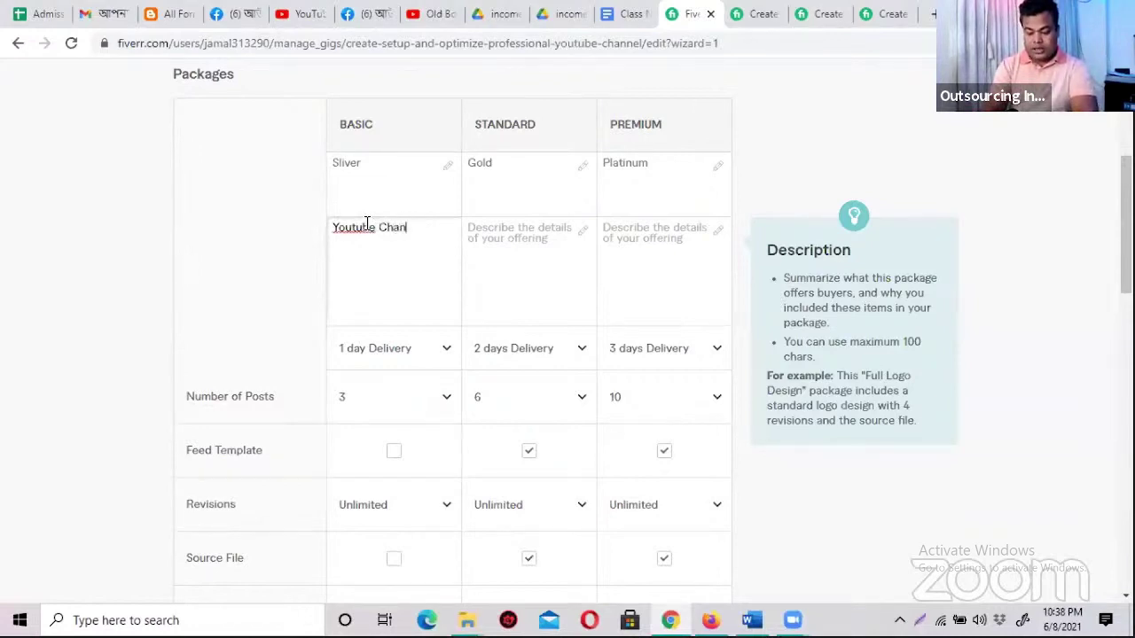
pyautogui.write('nel Create')
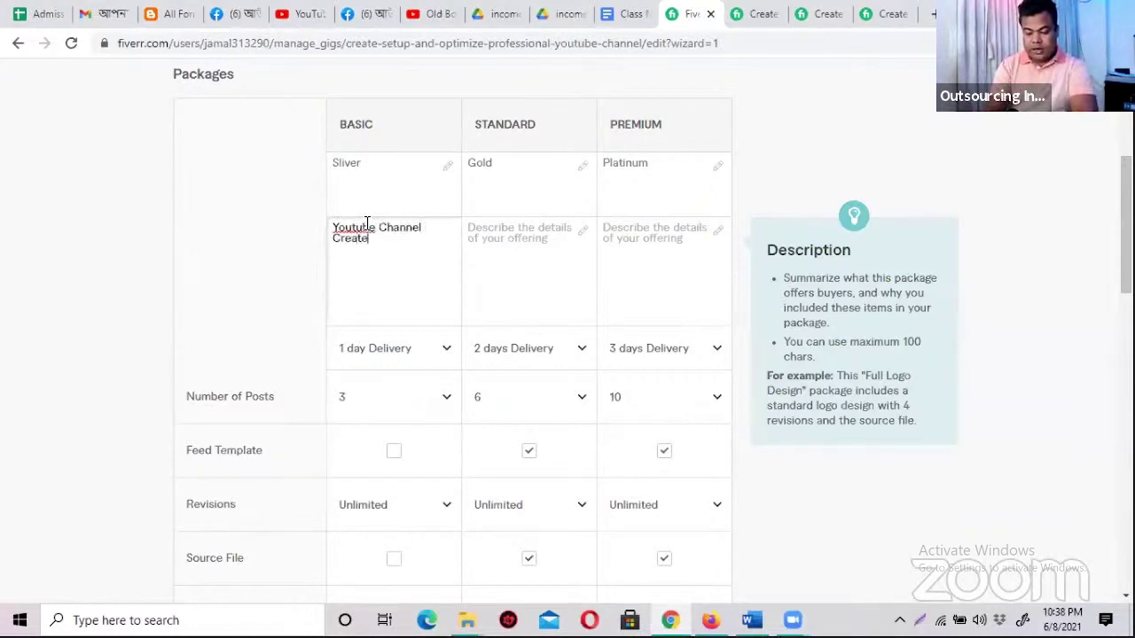
pyautogui.write(', Log')
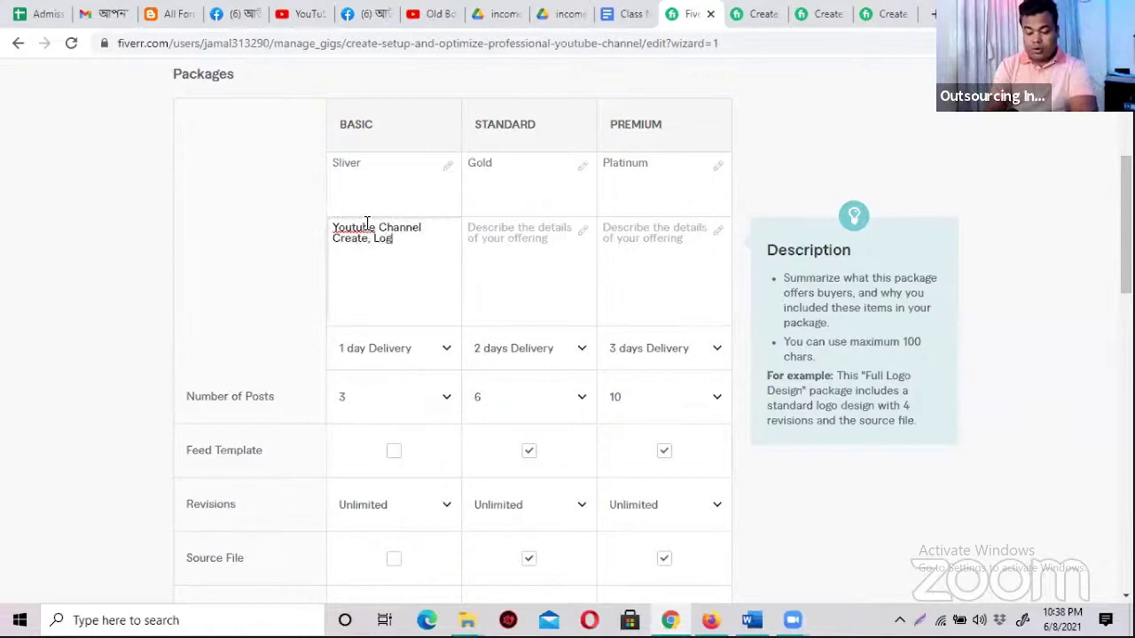
pyautogui.write('o, Banner')
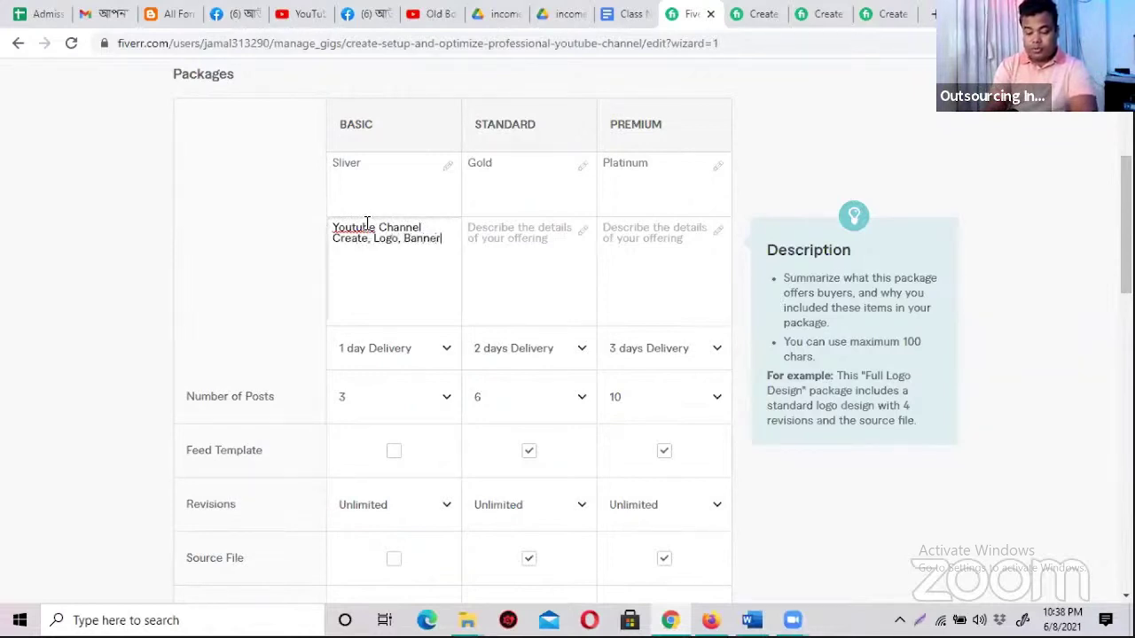
pyautogui.press('BackSpace')
pyautogui.press('BackSpace')
pyautogui.press('BackSpace')
pyautogui.press('BackSpace')
pyautogui.press('BackSpace')
pyautogui.press('BackSpace')
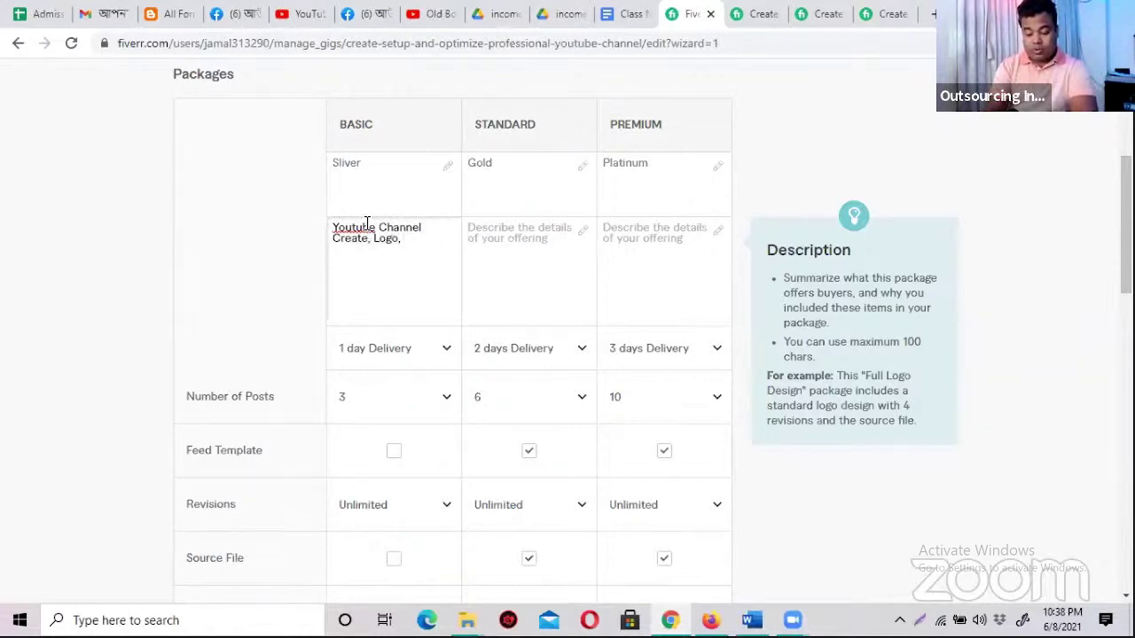
# - Continue the Basic package description with "Channel Art, On page SEO, Off page SEO, End Screen, Cards"
pyautogui.write('Channel Ar')
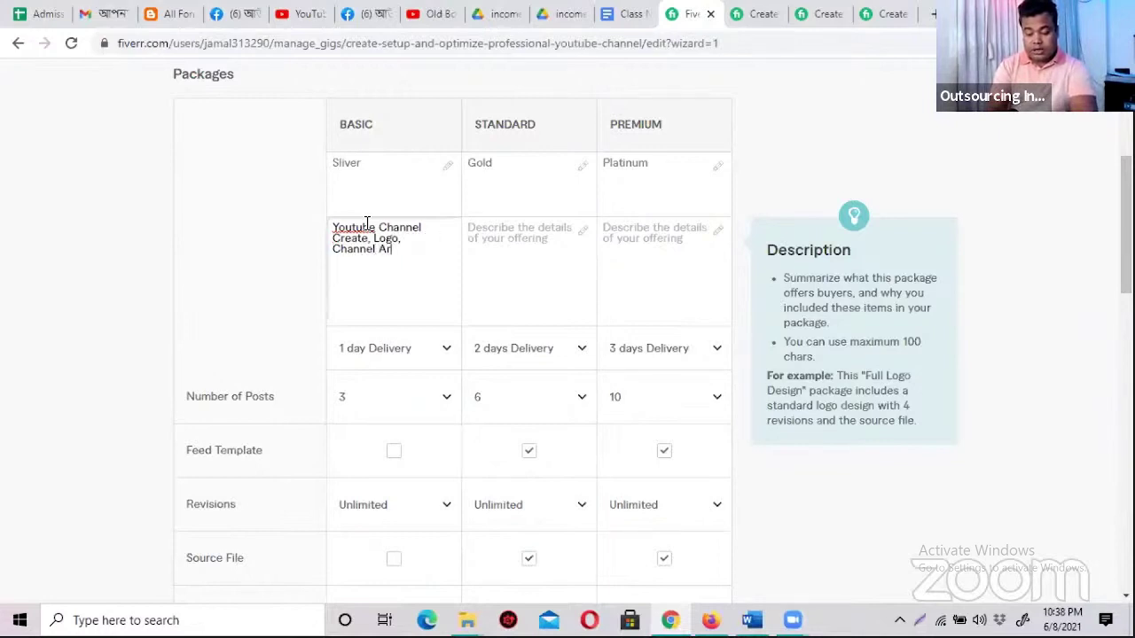
pyautogui.write('t, On')
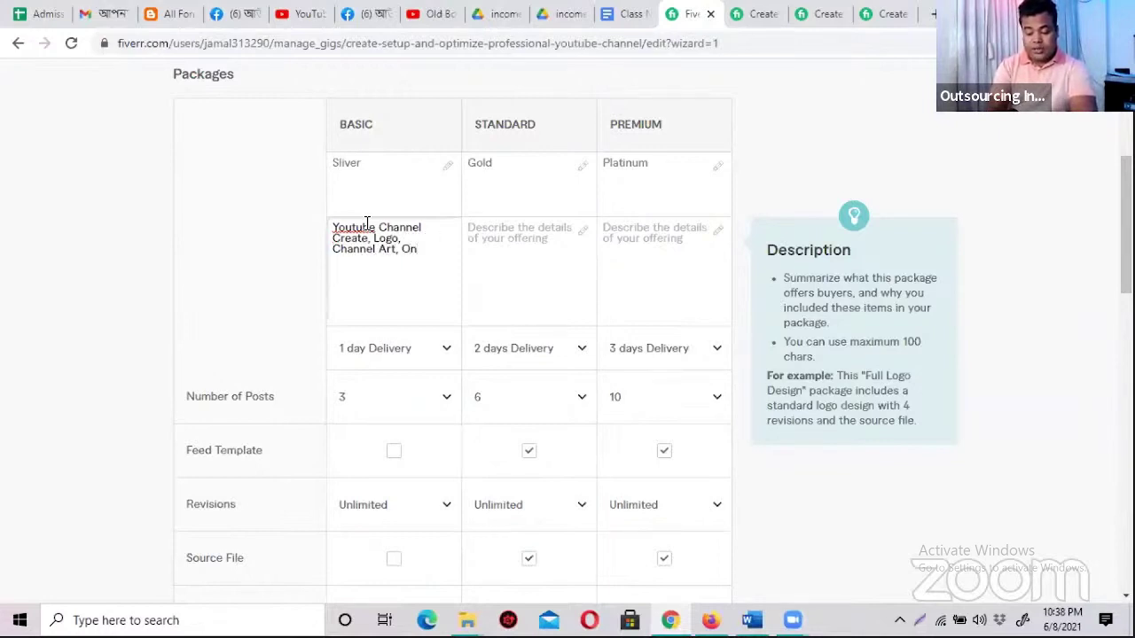
pyautogui.write(' page Se')
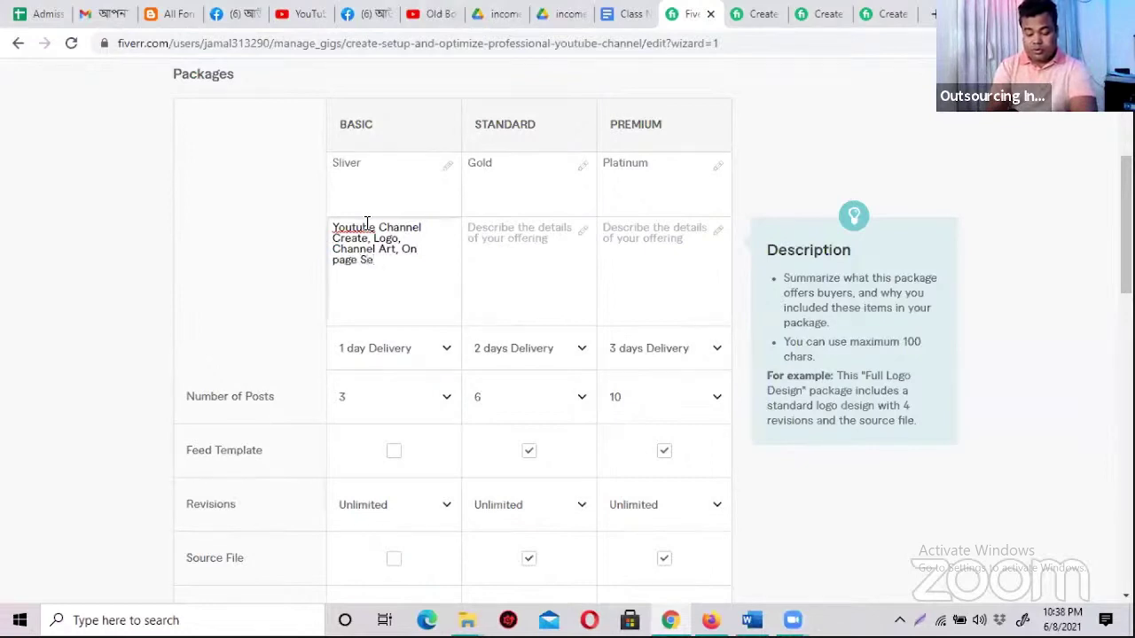
pyautogui.press('BackSpace')
pyautogui.write('EO')
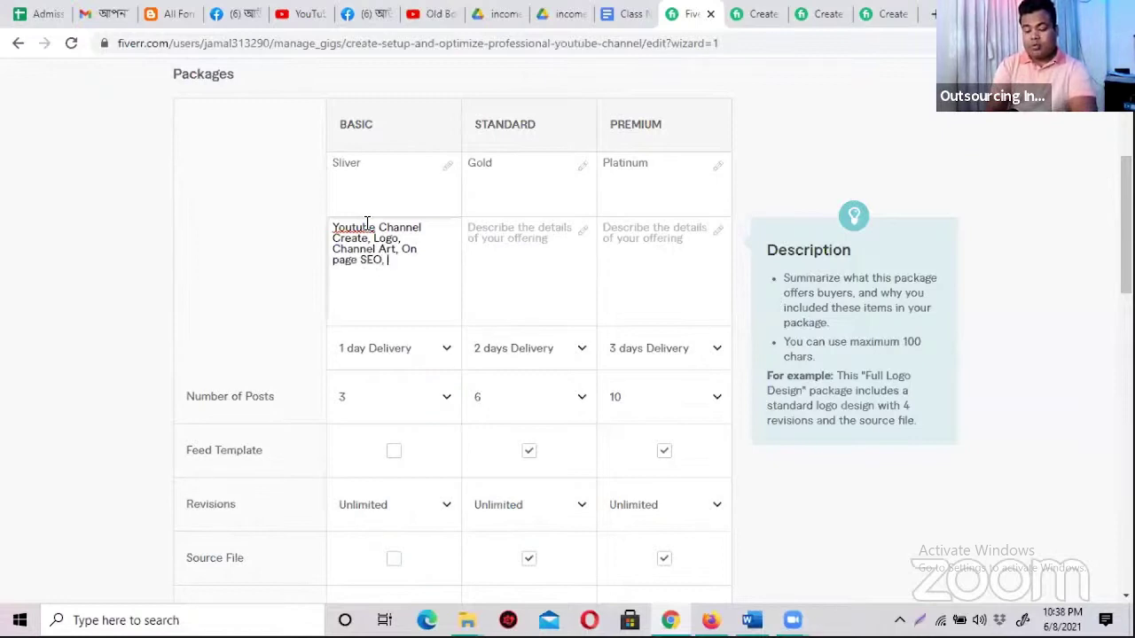
pyautogui.write(', Off p')
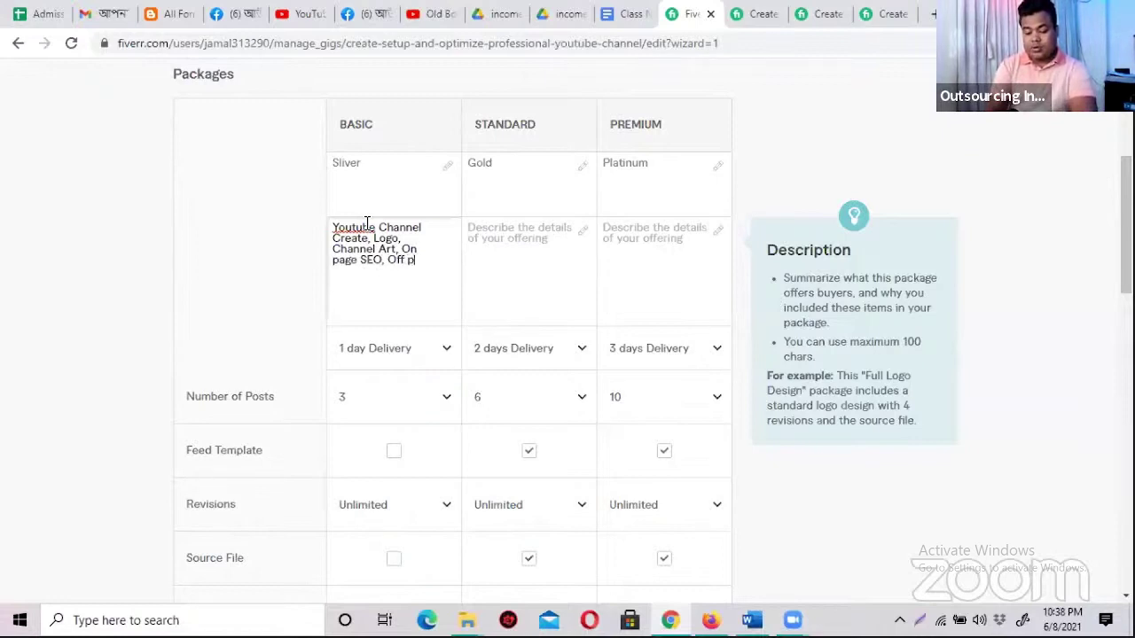
pyautogui.write('age SEO, ')
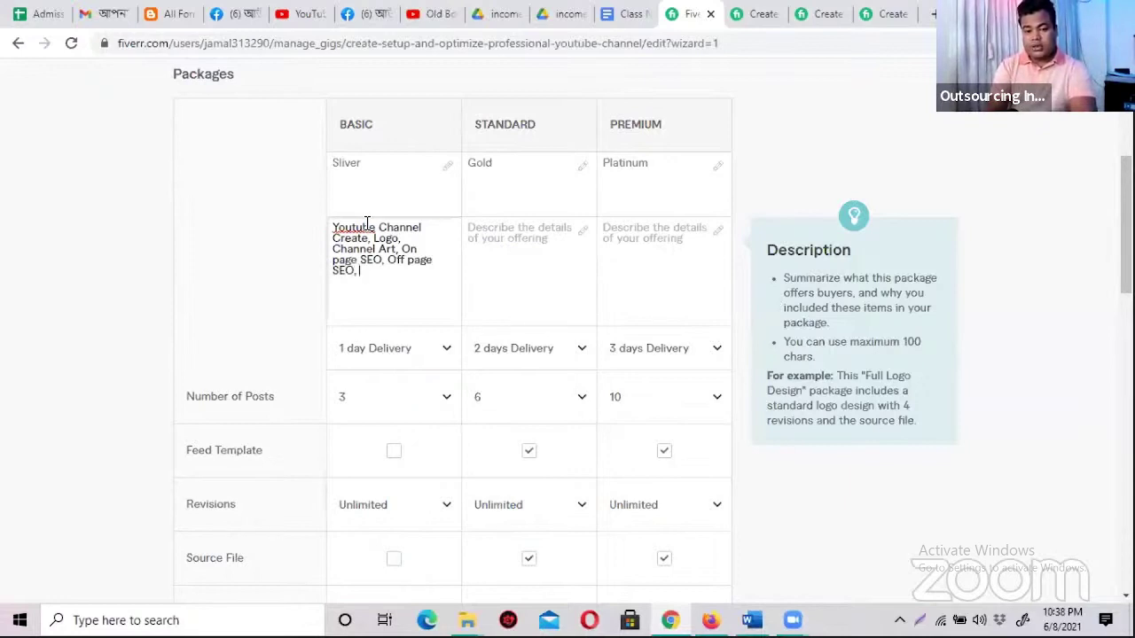
pyautogui.write('E')
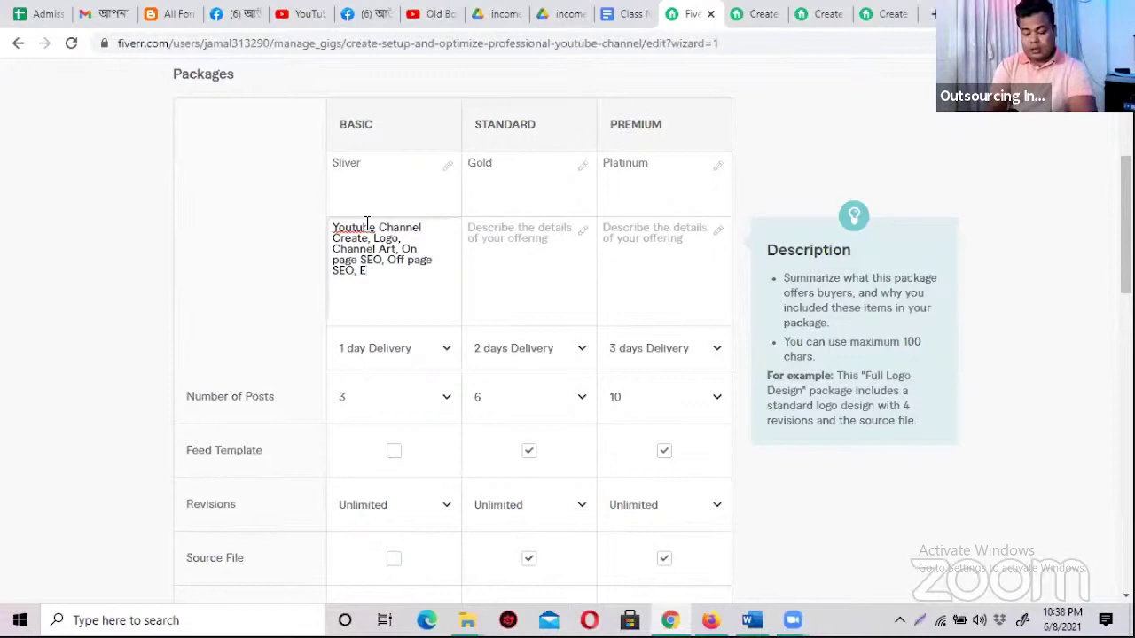
pyautogui.write('nd ')
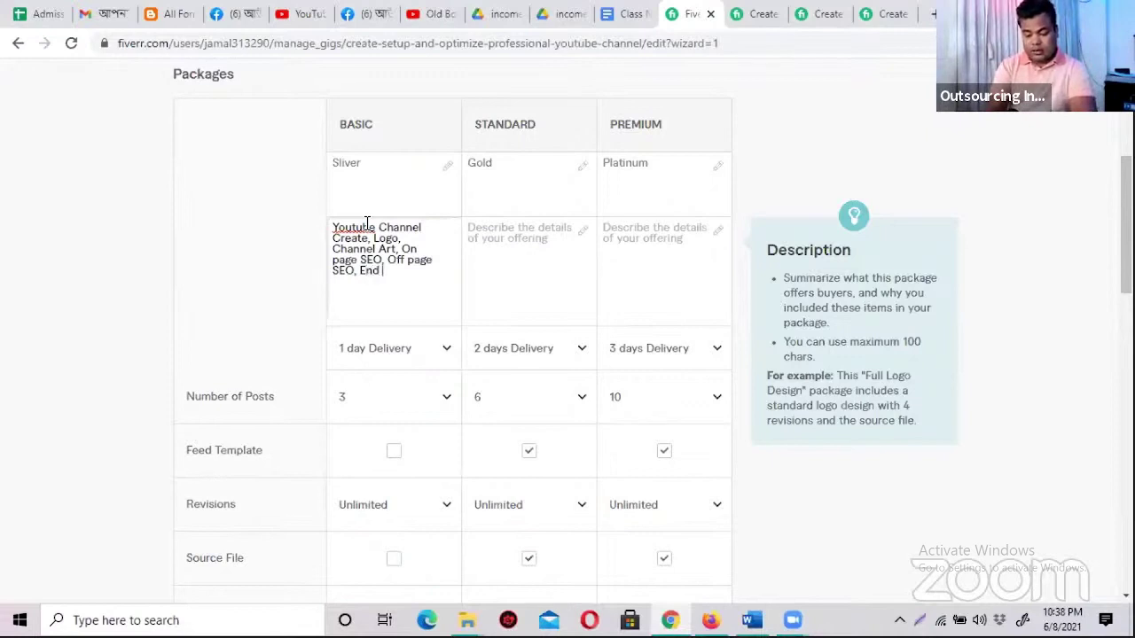
pyautogui.write('Screen, ')
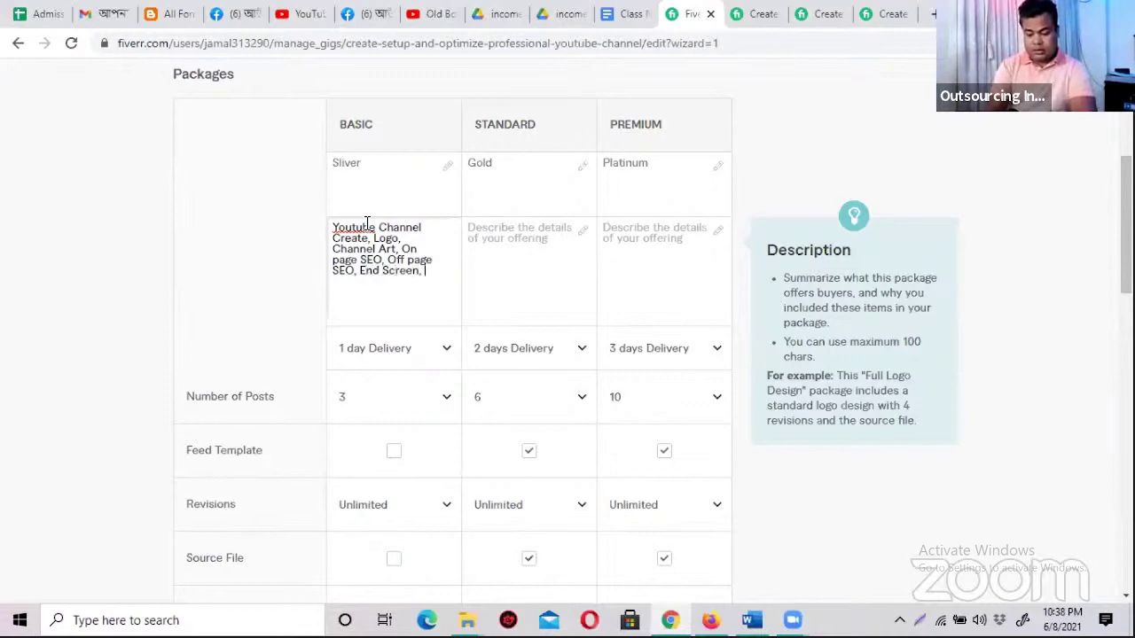
pyautogui.write('Cards')
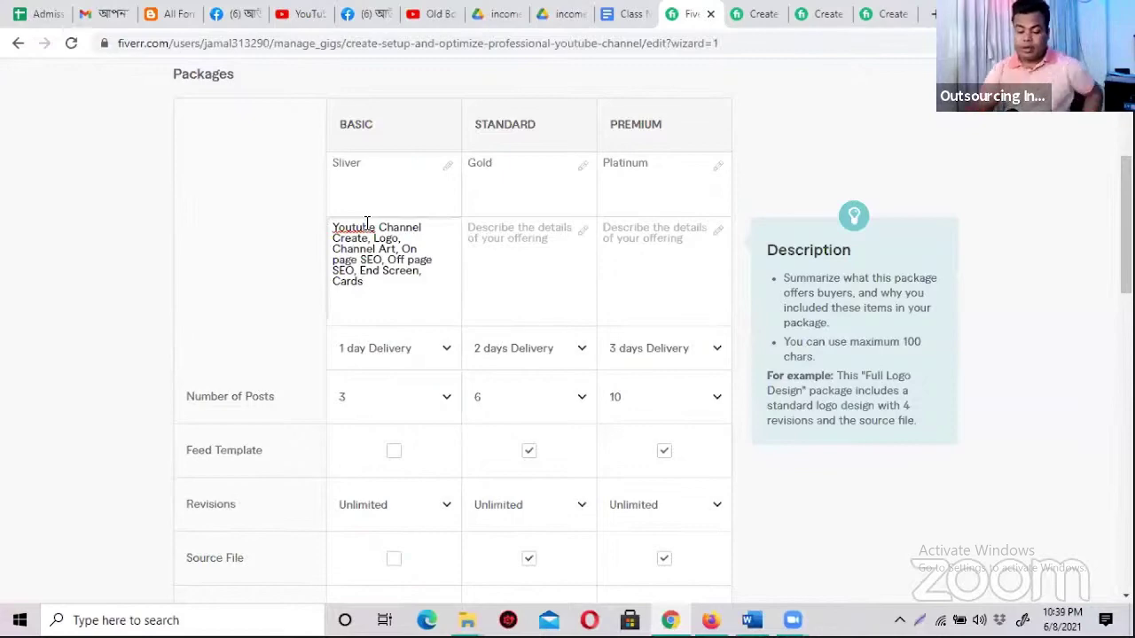
# - Examine the package comparison table in the competing YouTube channel setup gig for what each package includes
pyautogui.click(749, 12)
pyautogui.scroll(5, 596, 239)
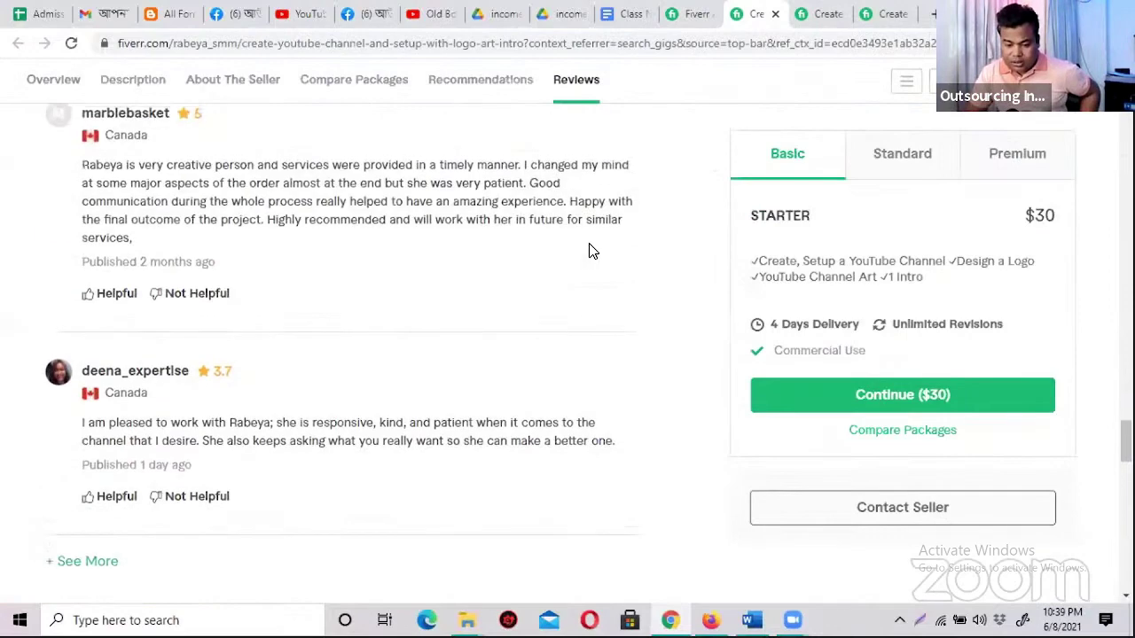
pyautogui.scroll(10, 593, 251)
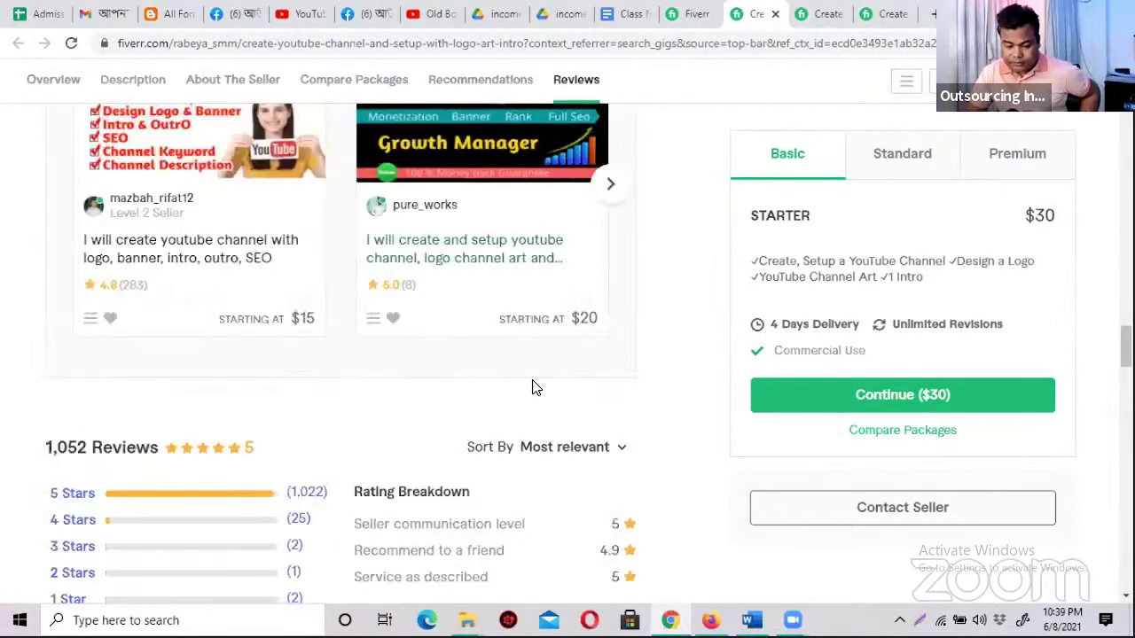
pyautogui.scroll(8, 532, 387)
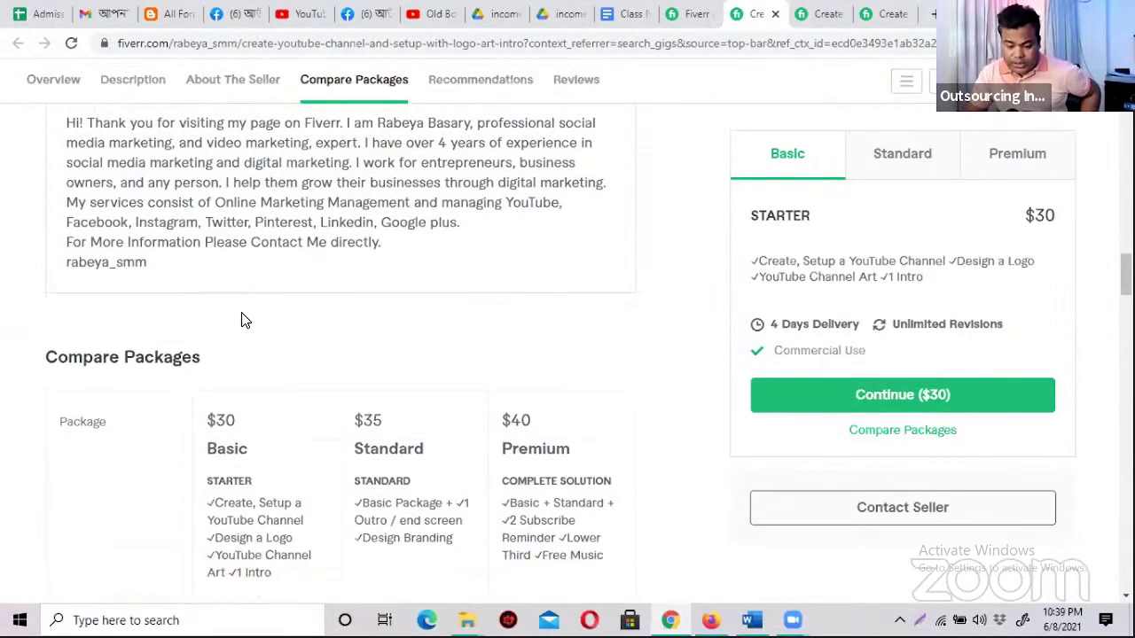
pyautogui.scroll(-3, 245, 320)
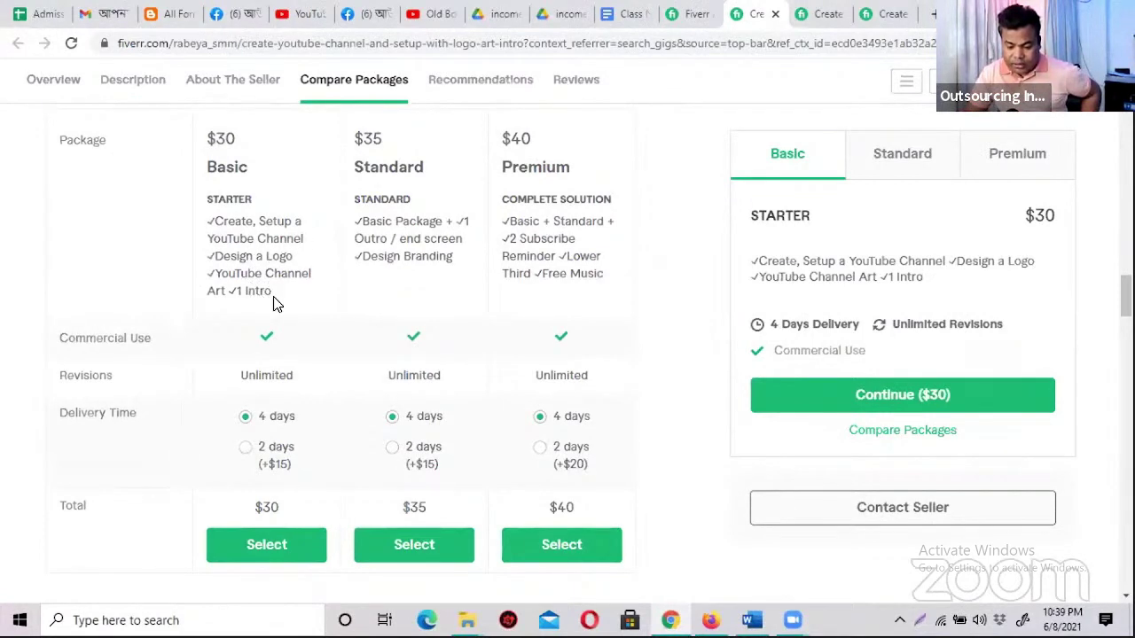
# - Return to the gig being edited and try to extend the Basic package description with "Intro" and an outro entry
pyautogui.click(687, 14)
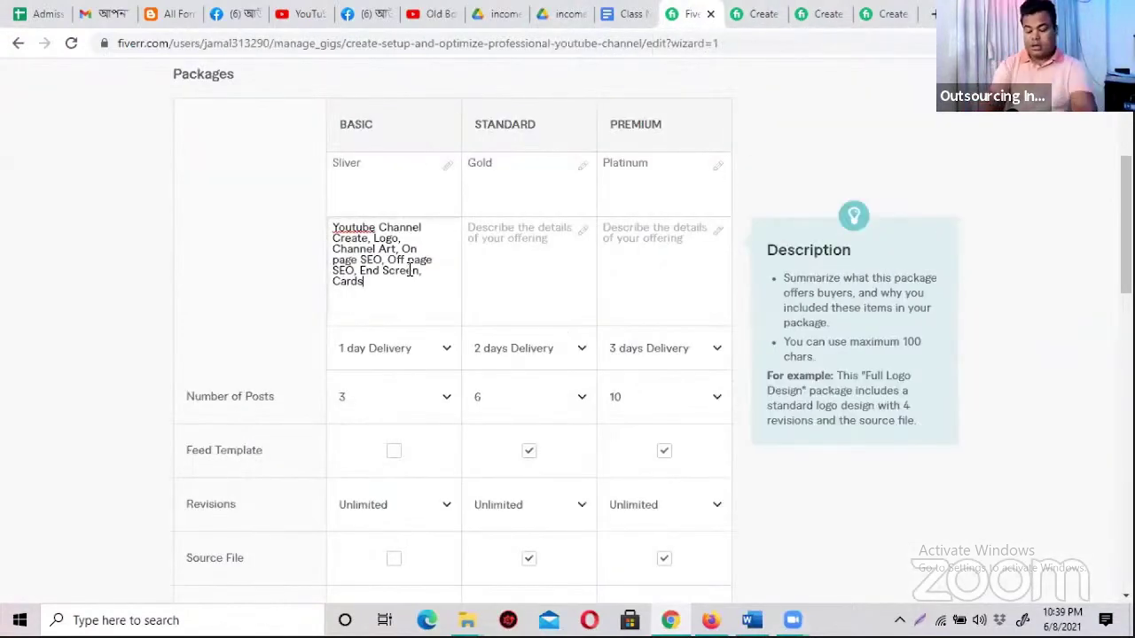
pyautogui.write('Intro')
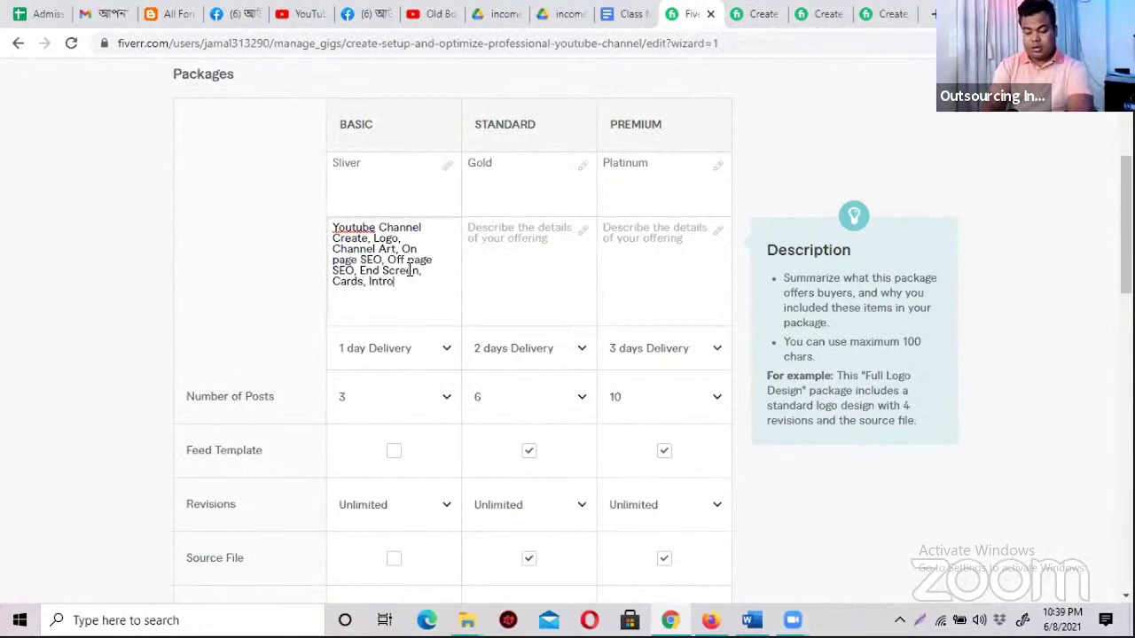
pyautogui.write(', Out')
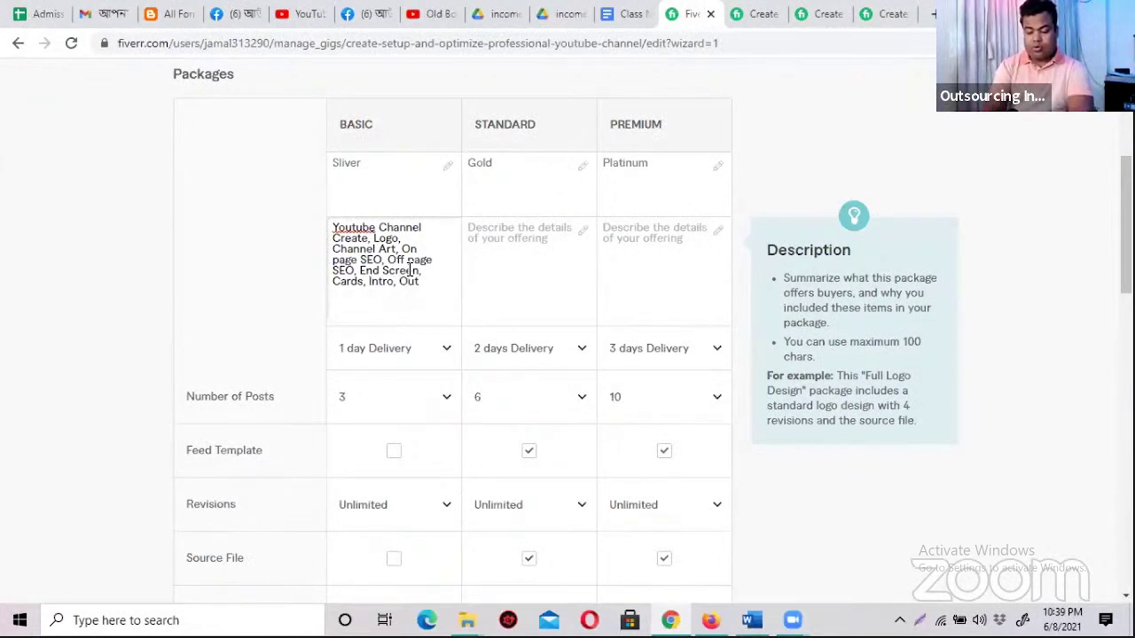
pyautogui.write('t')
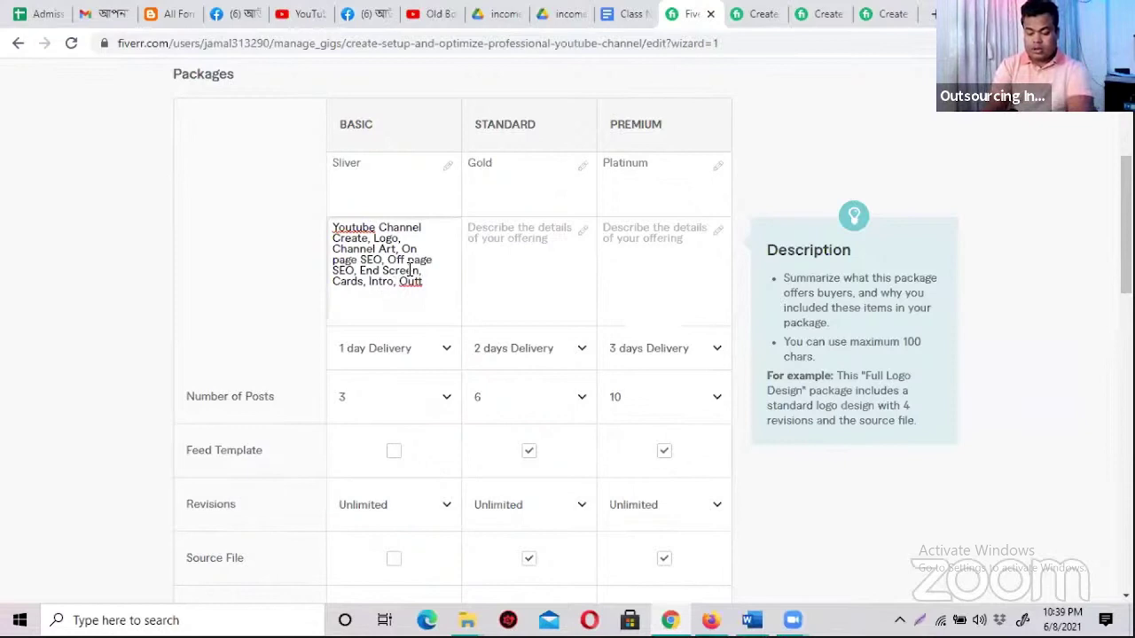
# - Replace the Cards, Intro and outro entries that end the Basic package description with "intro and outtro"
pyautogui.press('BackSpace')
pyautogui.press('BackSpace')
pyautogui.press('BackSpace')
pyautogui.press('BackSpace')
pyautogui.press('BackSpace')
pyautogui.press('BackSpace')
pyautogui.press('BackSpace')
pyautogui.press('BackSpace')
pyautogui.press('BackSpace')
pyautogui.press('BackSpace')
pyautogui.press('BackSpace')
pyautogui.press('BackSpace')
pyautogui.press('BackSpace')
pyautogui.press('BackSpace')
pyautogui.press('BackSpace')
pyautogui.press('BackSpace')
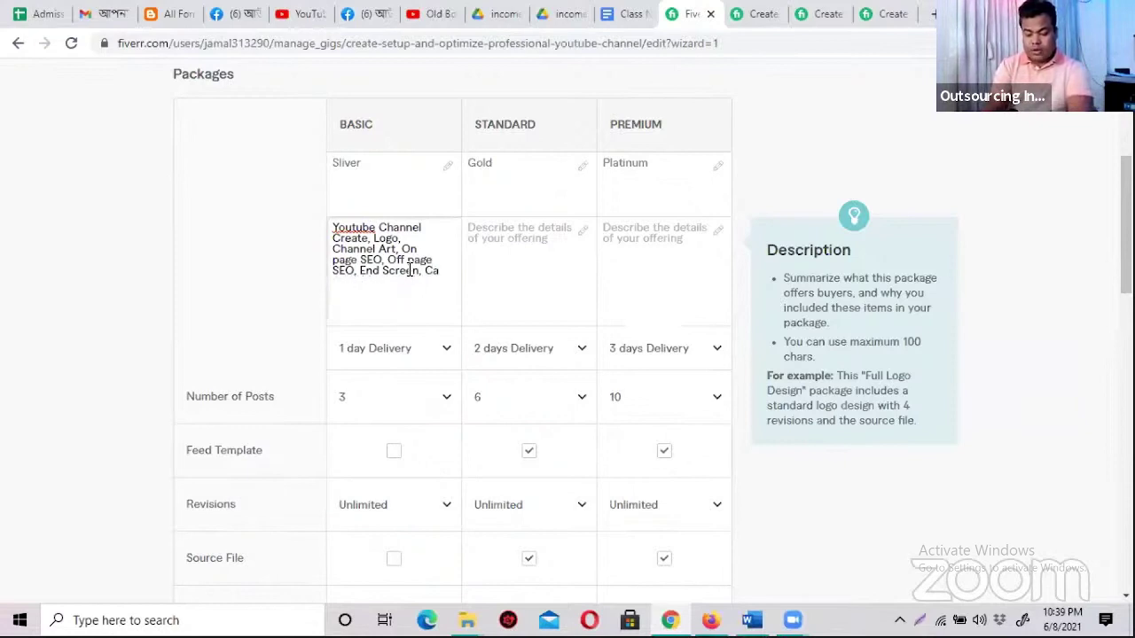
pyautogui.press('BackSpace')
pyautogui.write('intro')
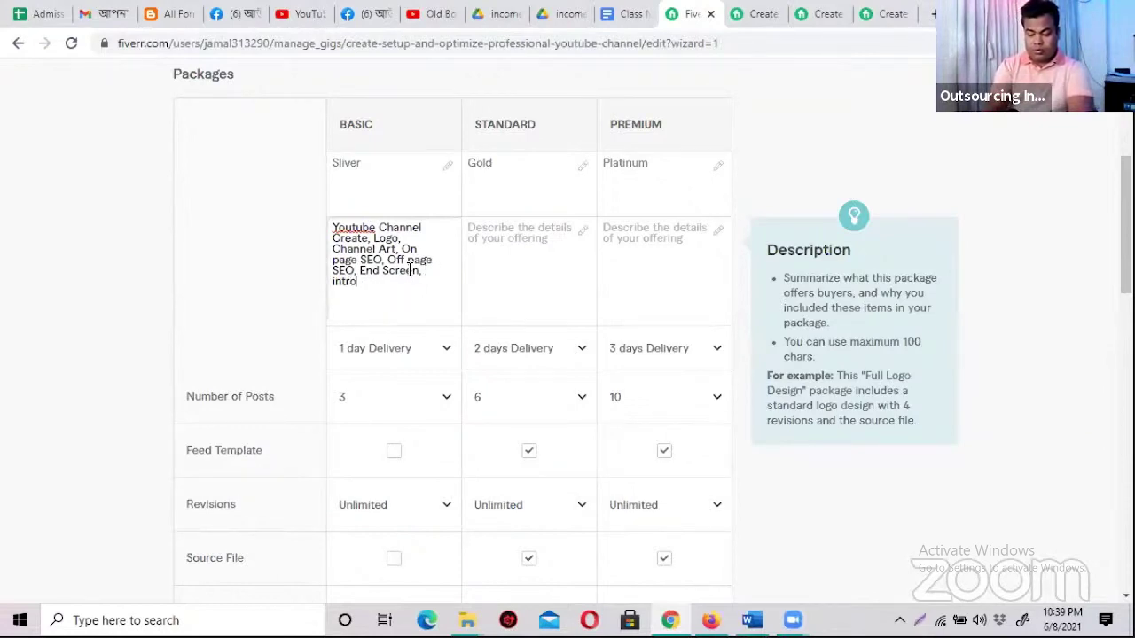
pyautogui.write(' and out')
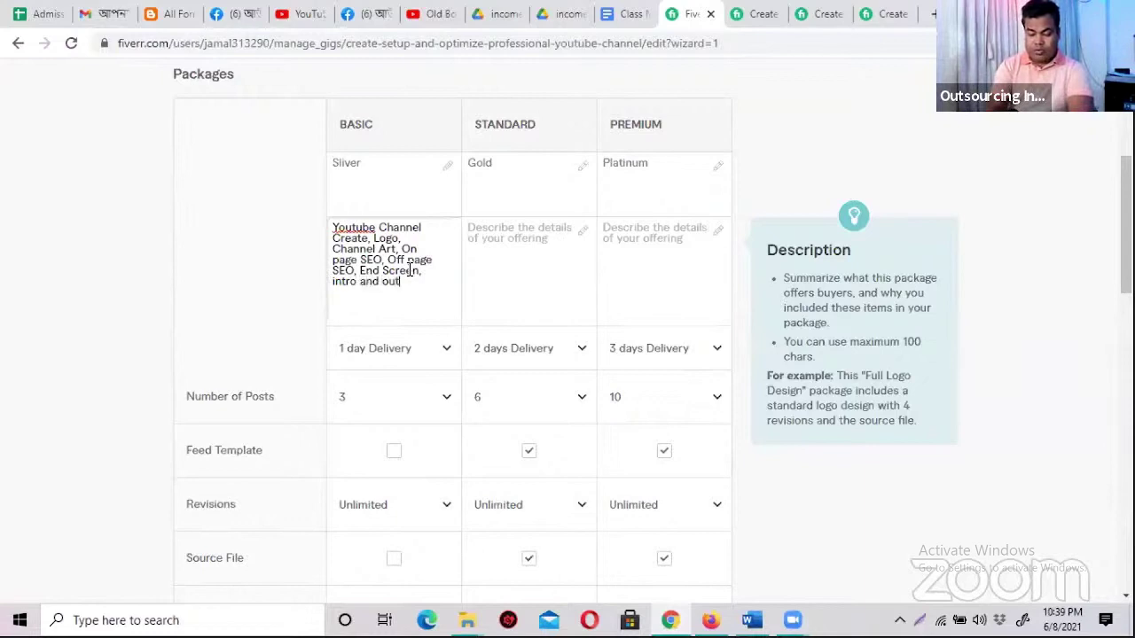
pyautogui.write('tro')
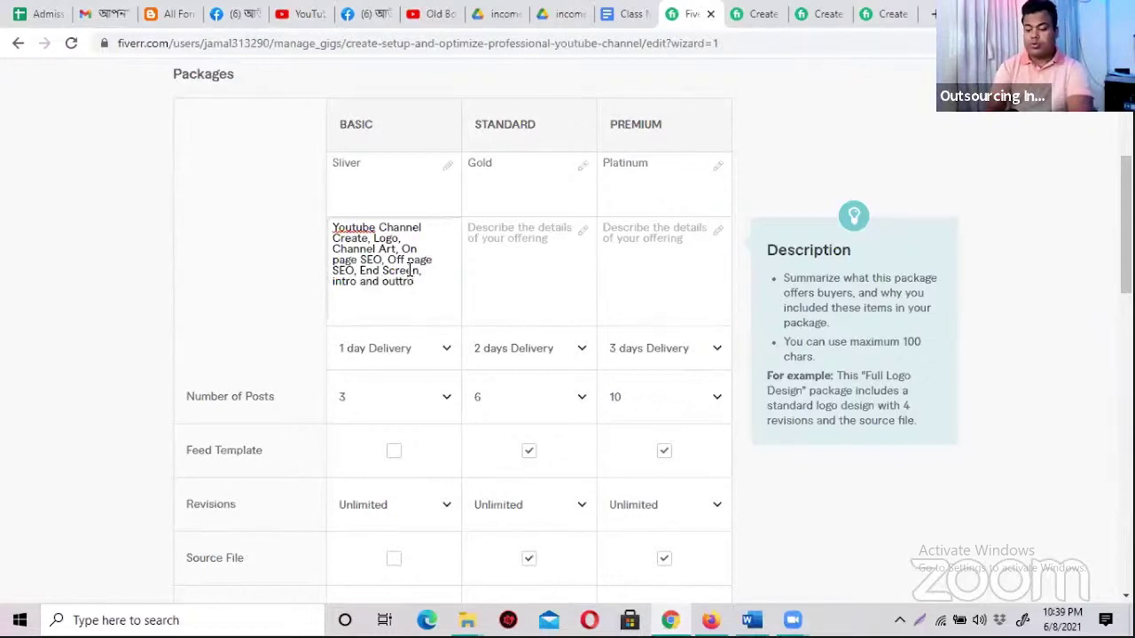
# - Examine the package comparison tables in the competing YouTube channel gigs for package contents, prices and delivery times
pyautogui.click(752, 14)
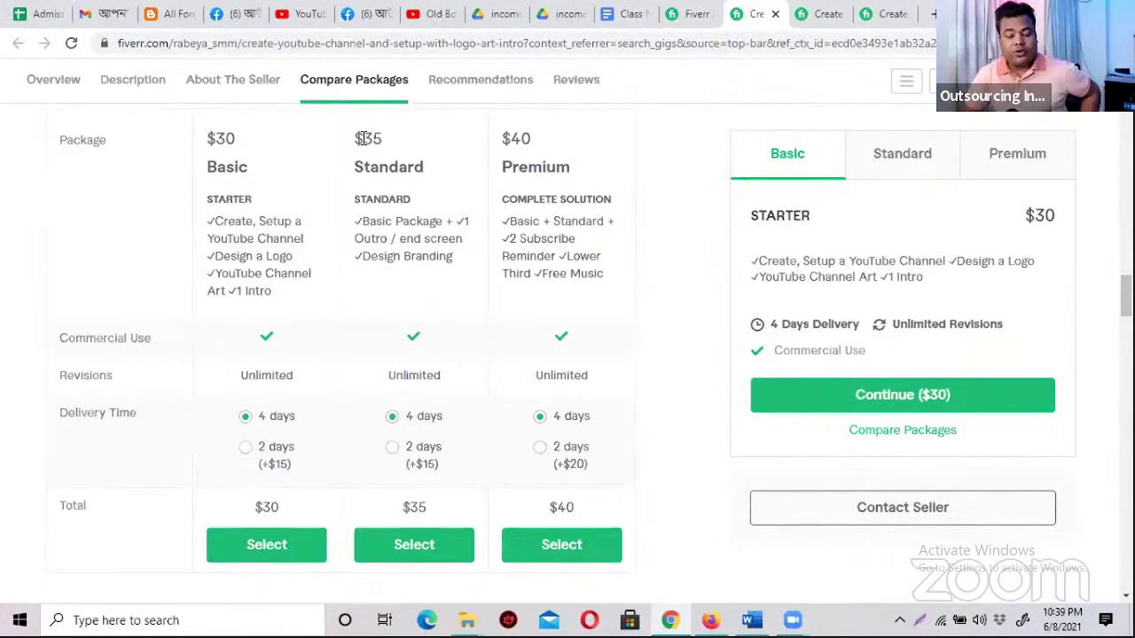
pyautogui.click(820, 12)
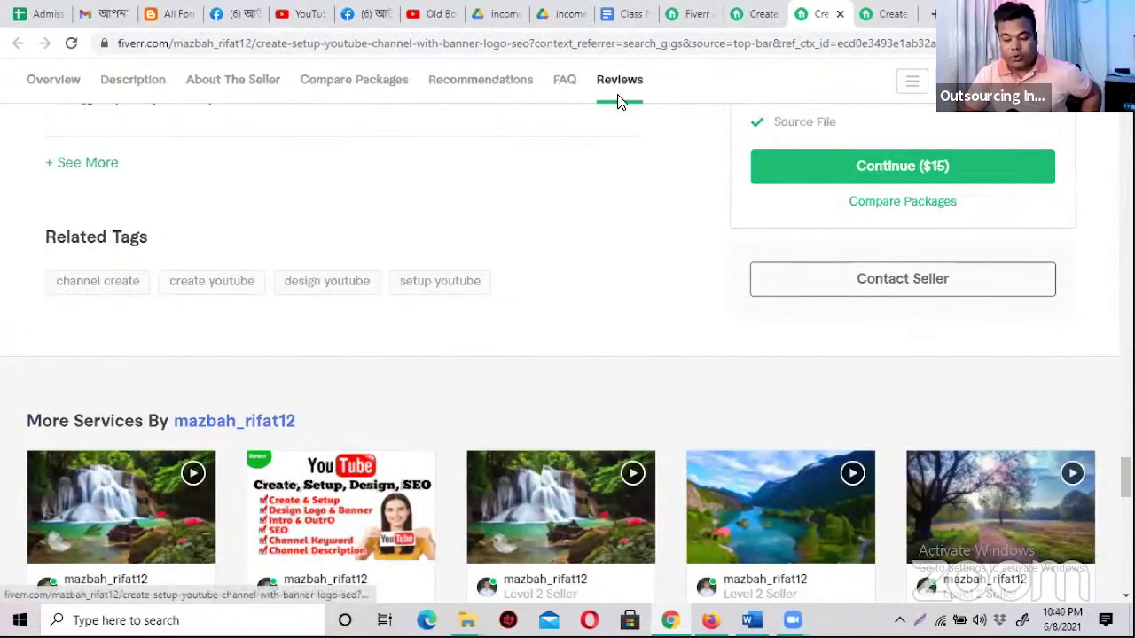
pyautogui.scroll(1, 450, 219)
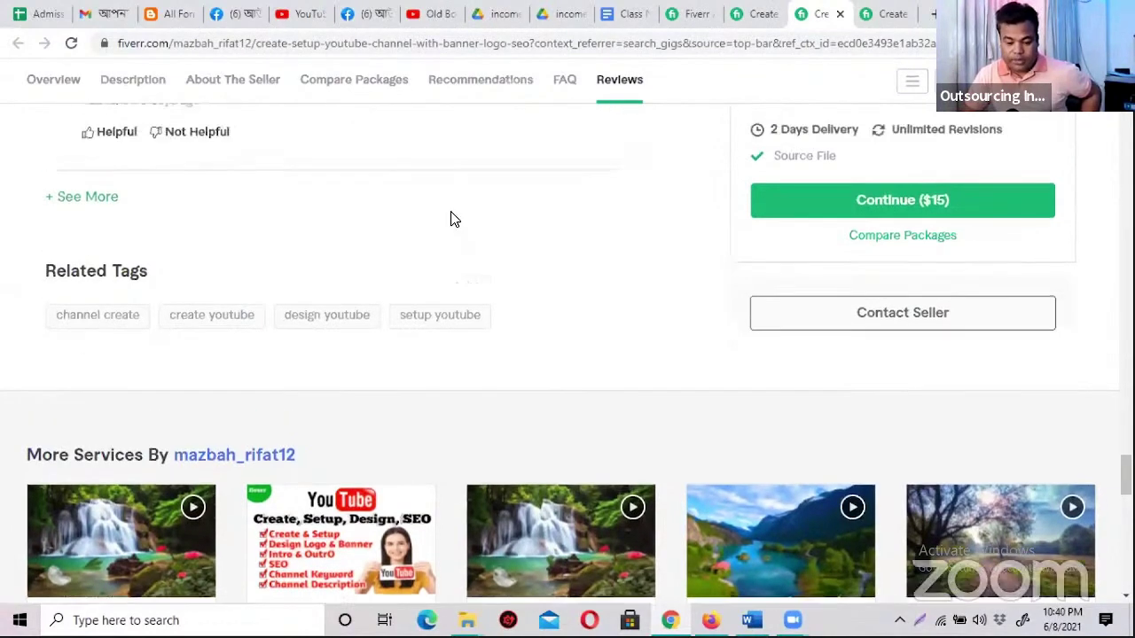
pyautogui.scroll(2, 450, 219)
pyautogui.click(882, 13)
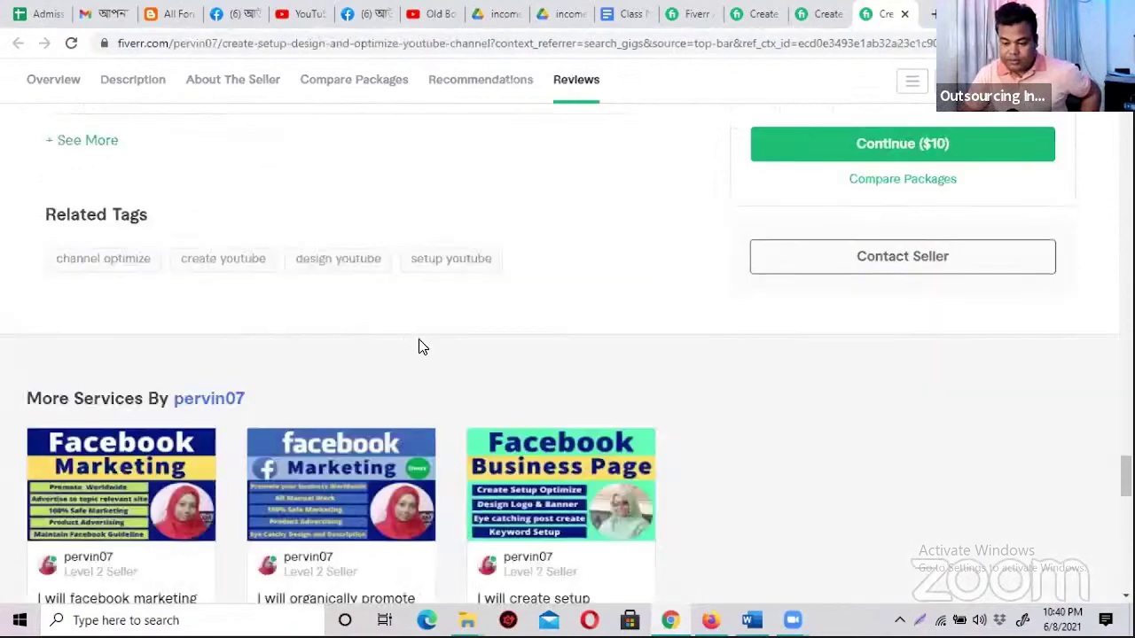
pyautogui.scroll(6, 401, 325)
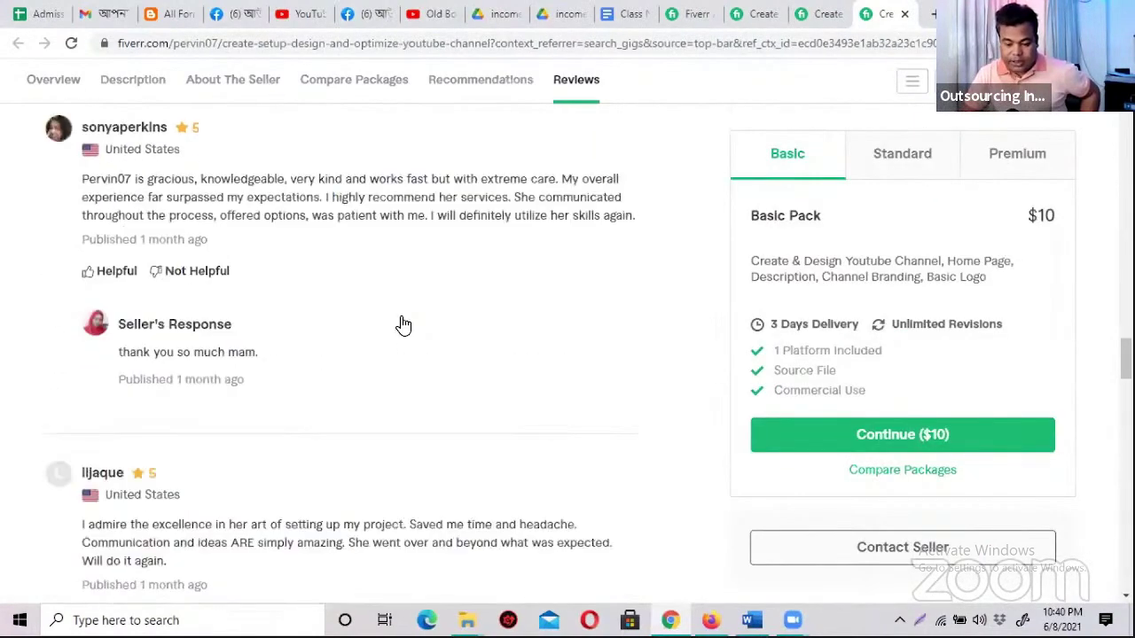
pyautogui.scroll(10, 403, 325)
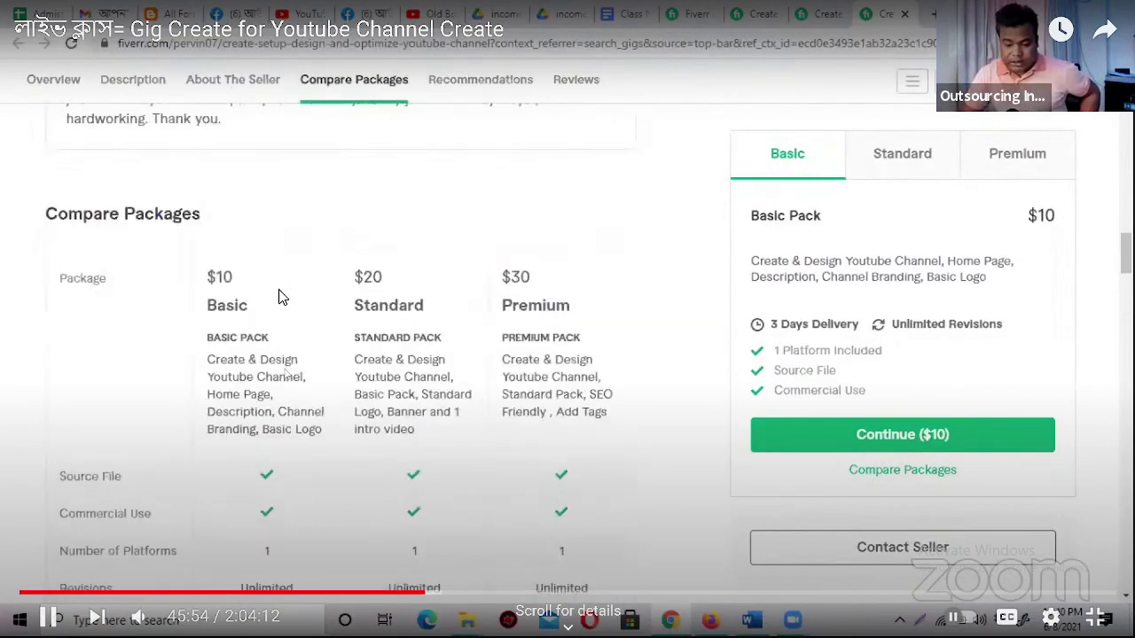
pyautogui.scroll(-1, 280, 298)
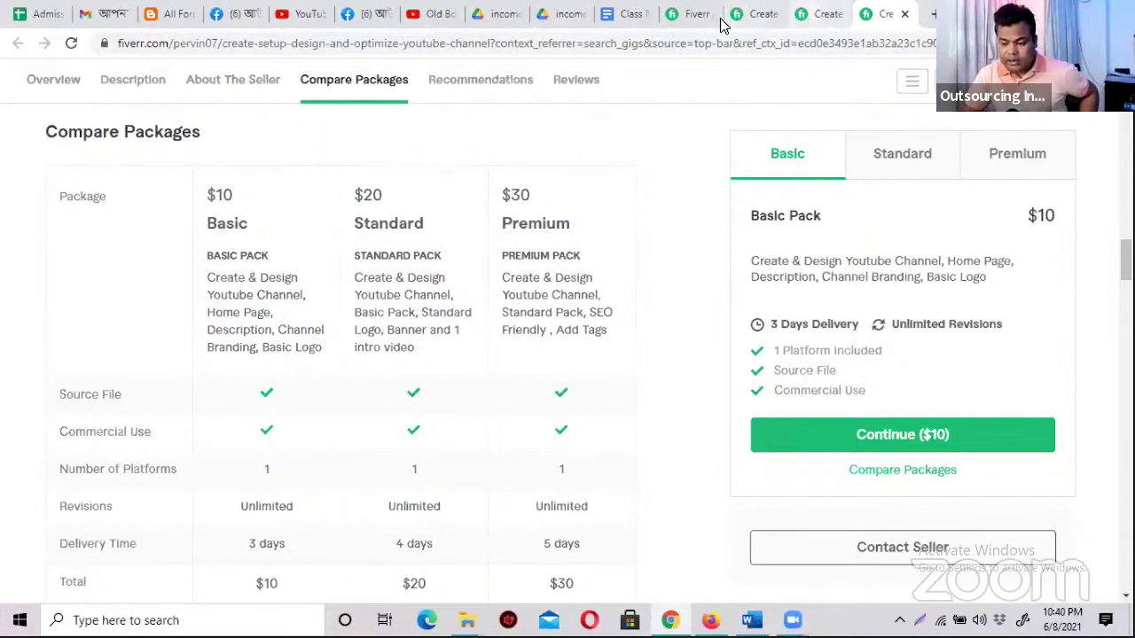
pyautogui.click(747, 21)
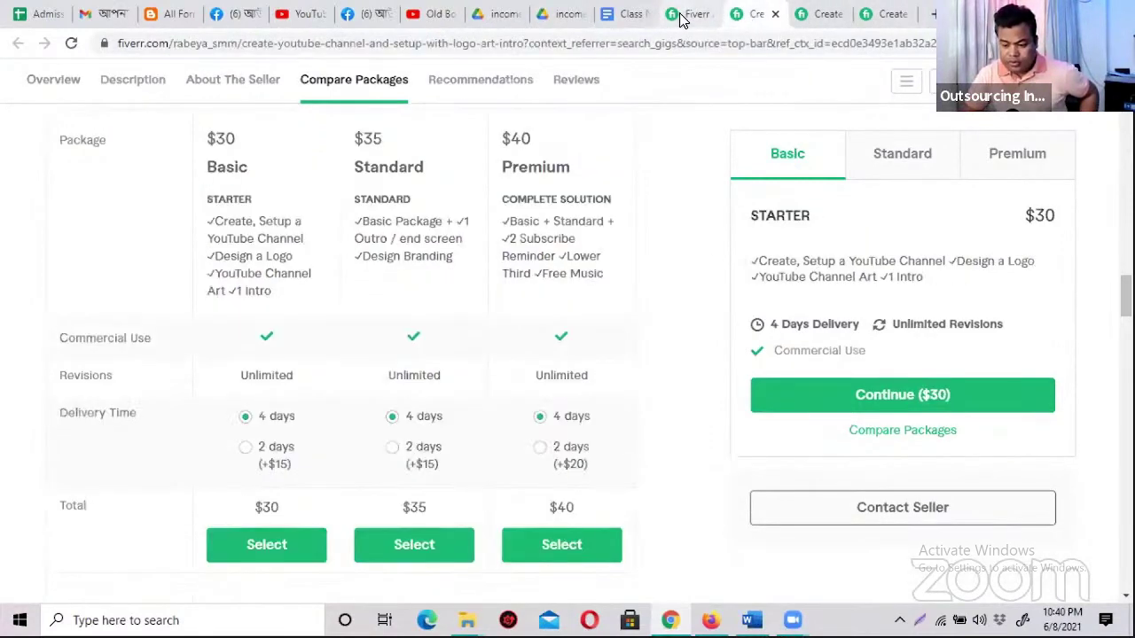
# - Return to the gig being edited and review the Basic package's description, options and price against the other packages
pyautogui.click(684, 14)
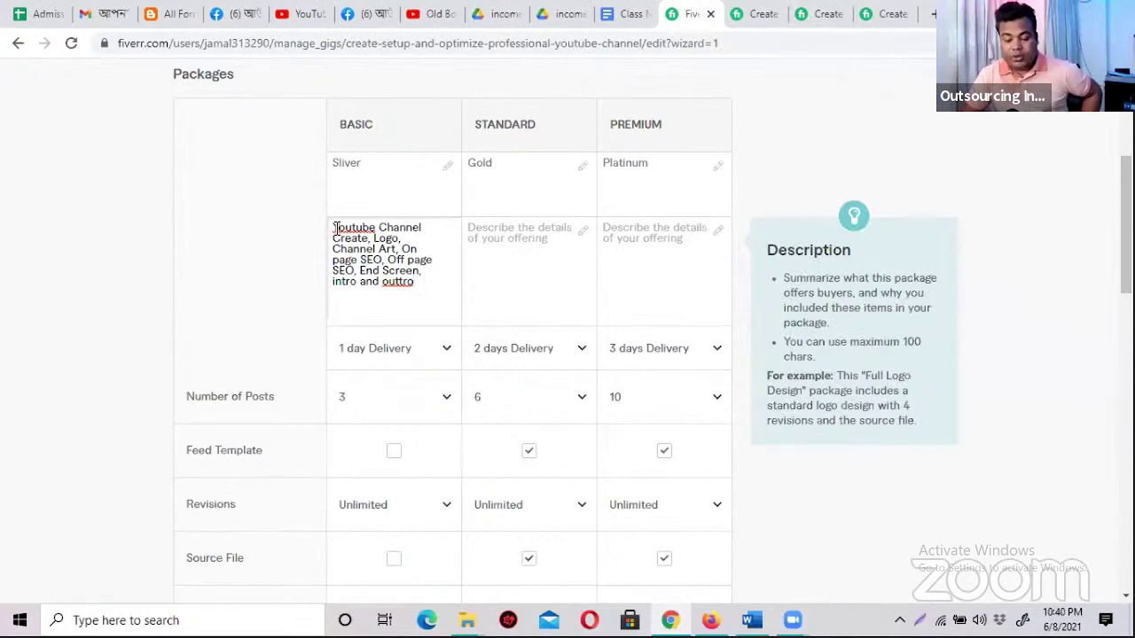
pyautogui.moveTo(334, 227); pyautogui.dragTo(400, 281)
pyautogui.scroll(-2, 414, 446)
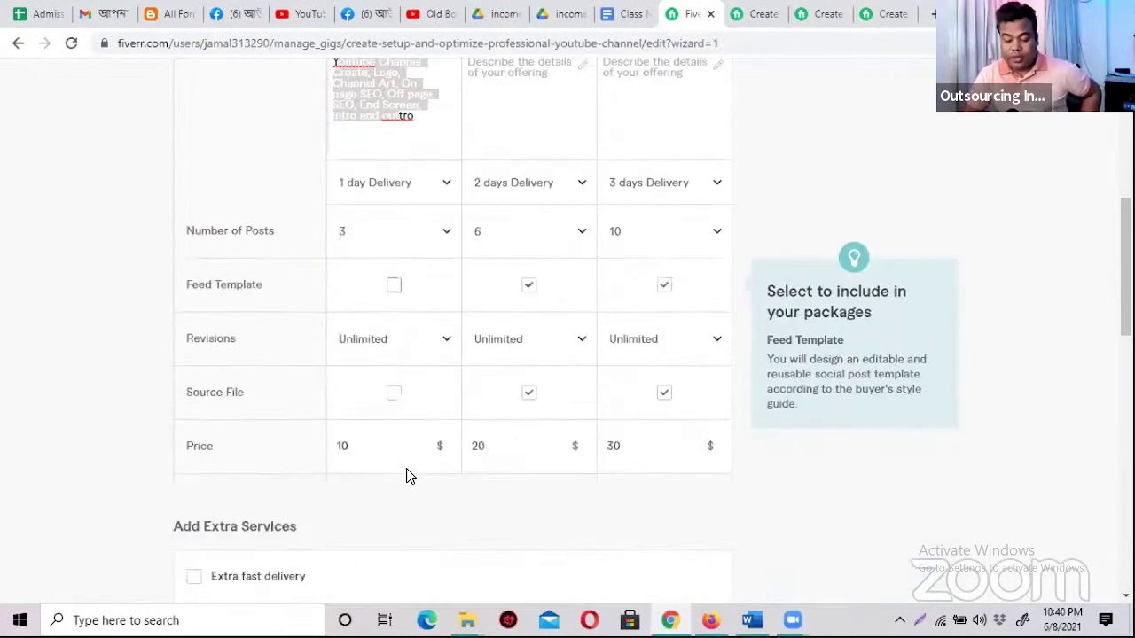
pyautogui.scroll(1, 402, 173)
pyautogui.click(382, 178)
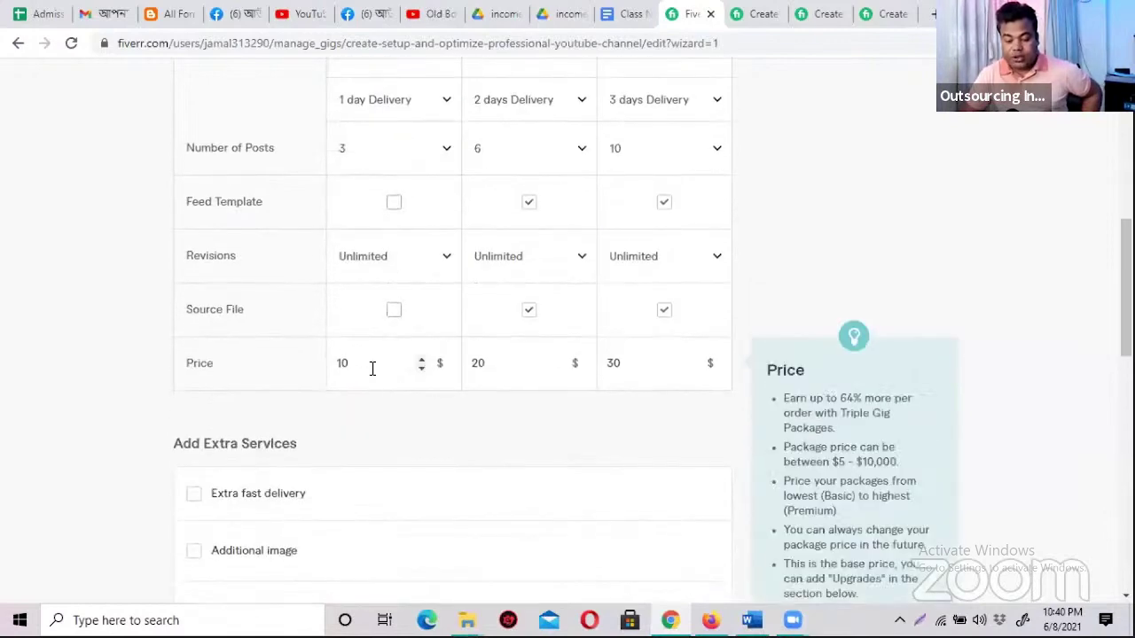
pyautogui.scroll(3, 372, 372)
pyautogui.scroll(-2, 479, 390)
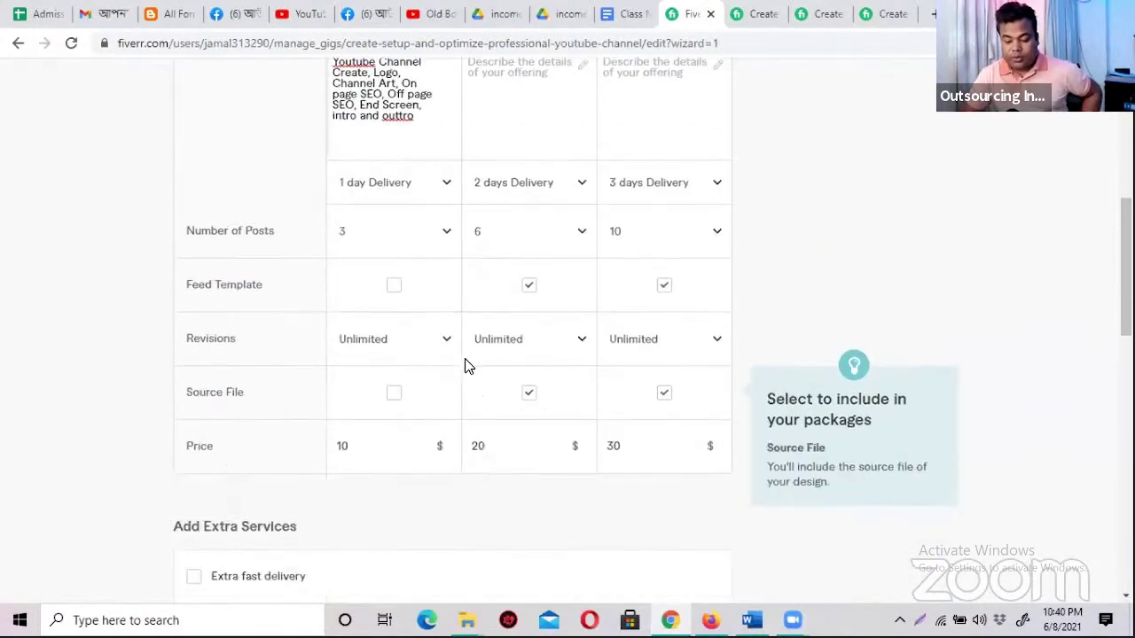
pyautogui.scroll(1, 443, 310)
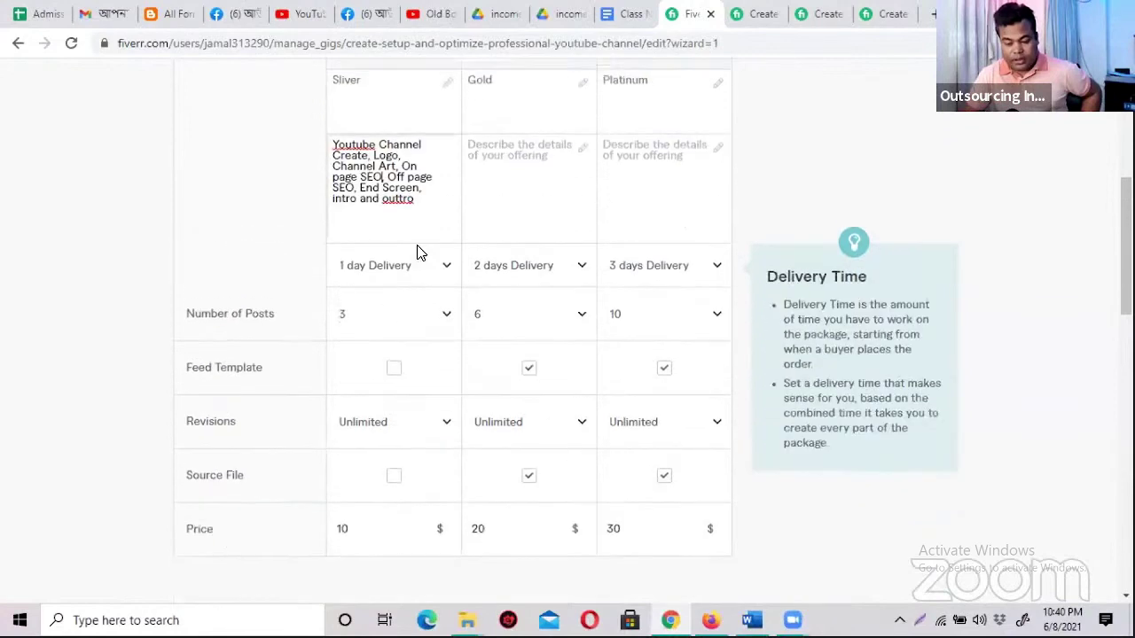
# - Select the whole Basic package description, then open the Standard package's empty description for editing
pyautogui.tripleClick(409, 167)
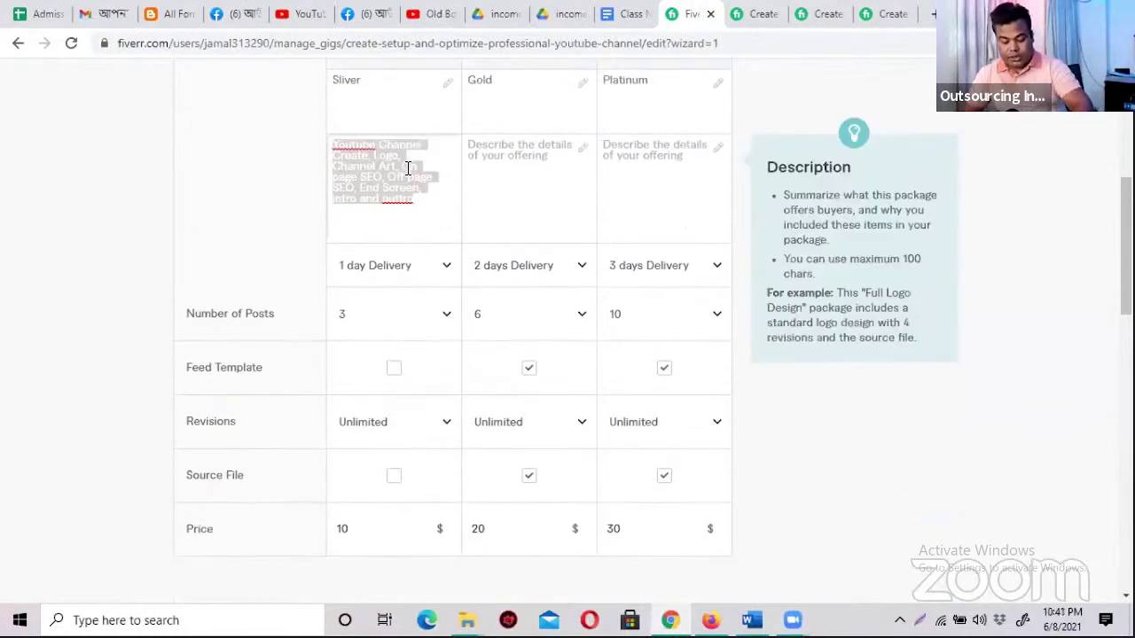
pyautogui.click(512, 164)
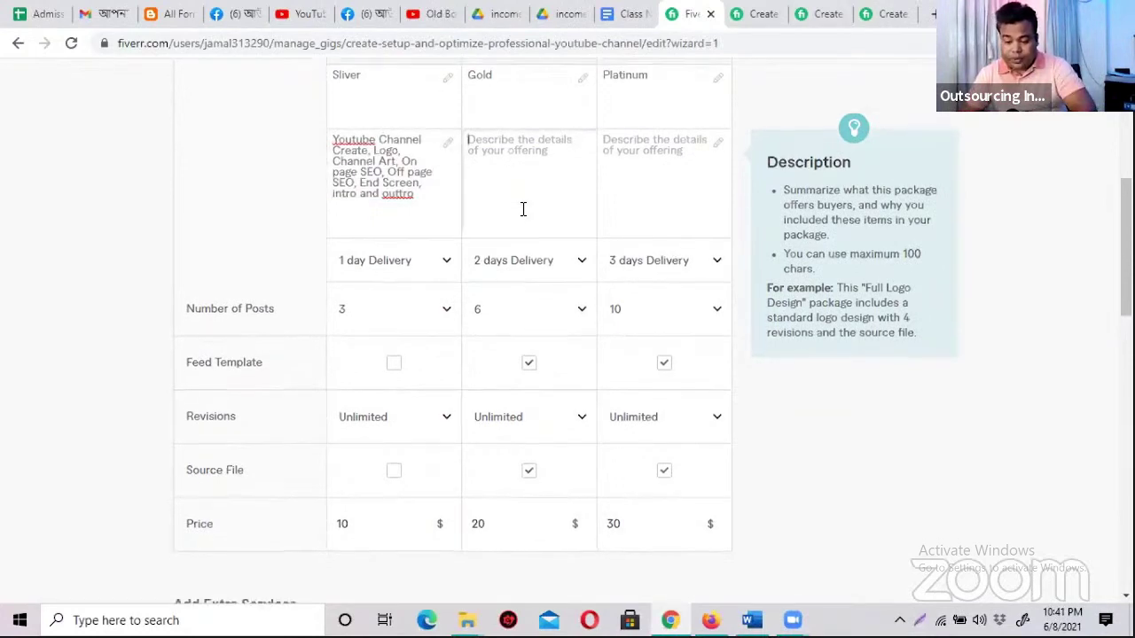
pyautogui.scroll(-2, 522, 210)
pyautogui.scroll(2, 522, 210)
pyautogui.click(514, 105)
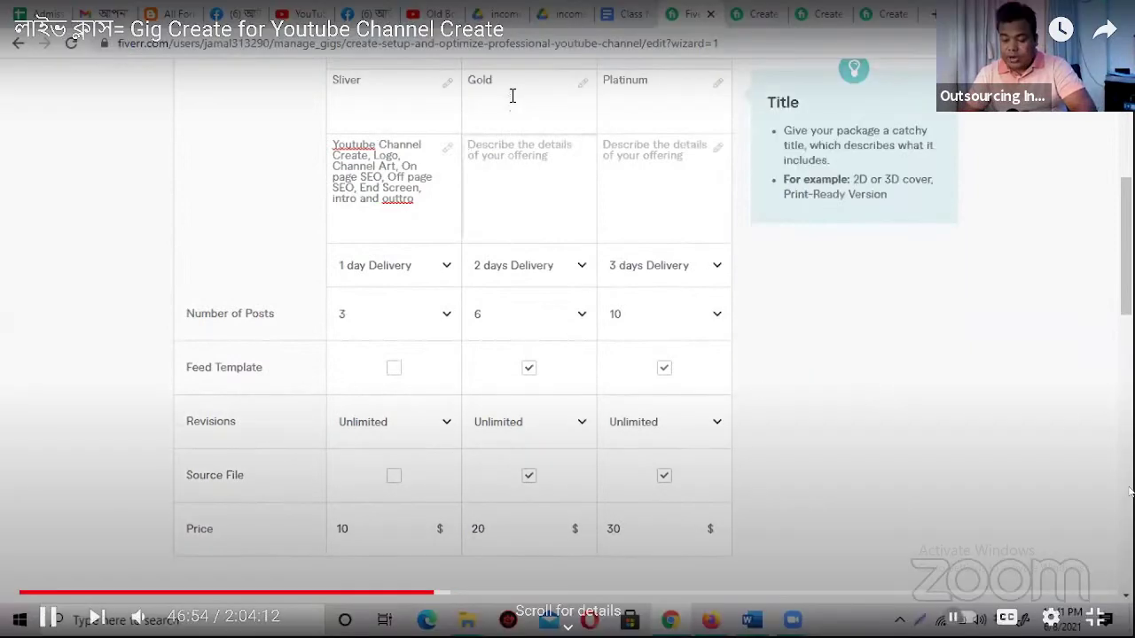